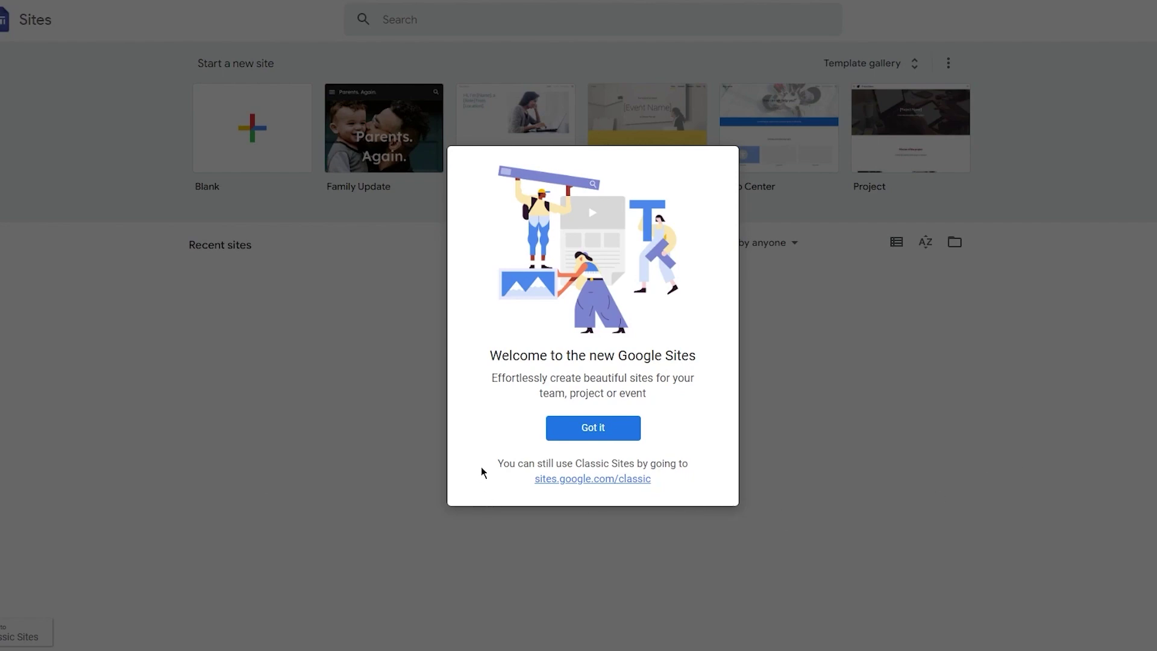
{"action": "left_click_drag", "start_coordinate": [491, 350], "coordinate": [815, 437]}
{"action": "left_click", "coordinate": [1081, 369]}
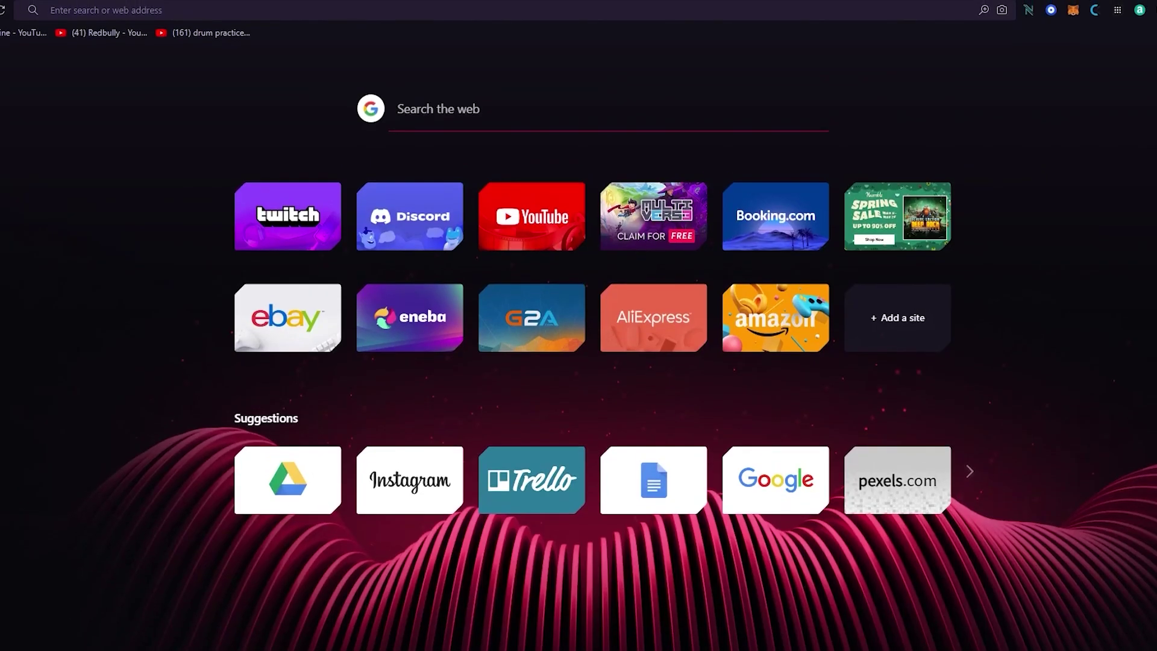
Search the web for "google sites" using the matching suggestion.
{"action": "type", "text": "goog"}
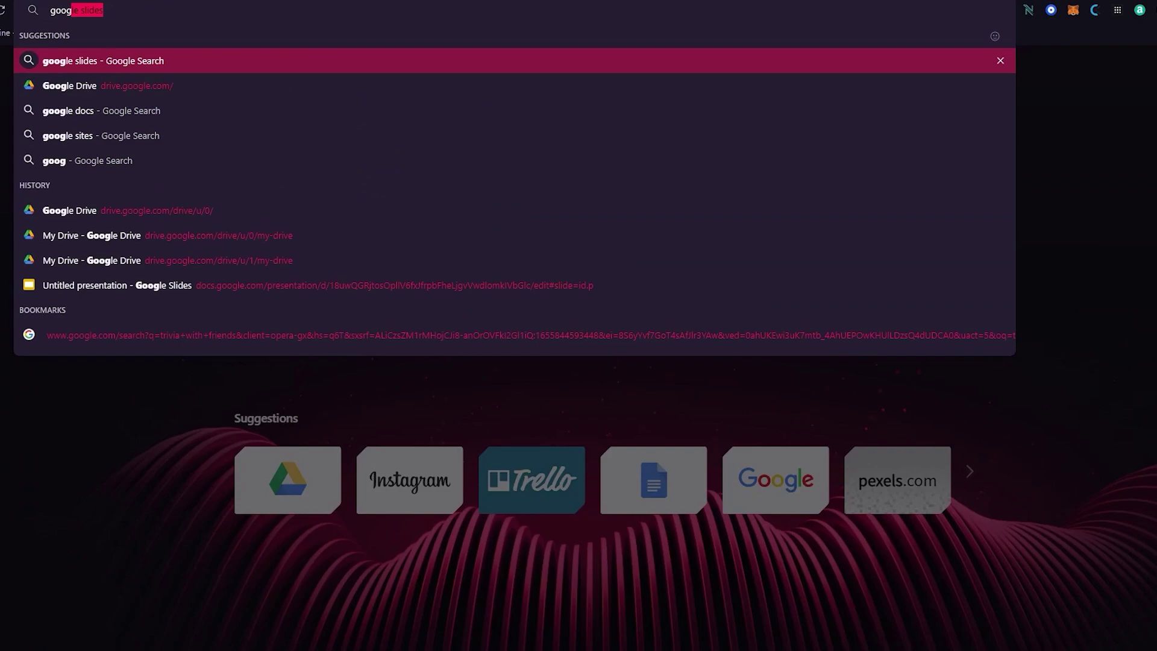
{"action": "key", "text": "Down"}
{"action": "key", "text": "Down"}
{"action": "key", "text": "Down"}
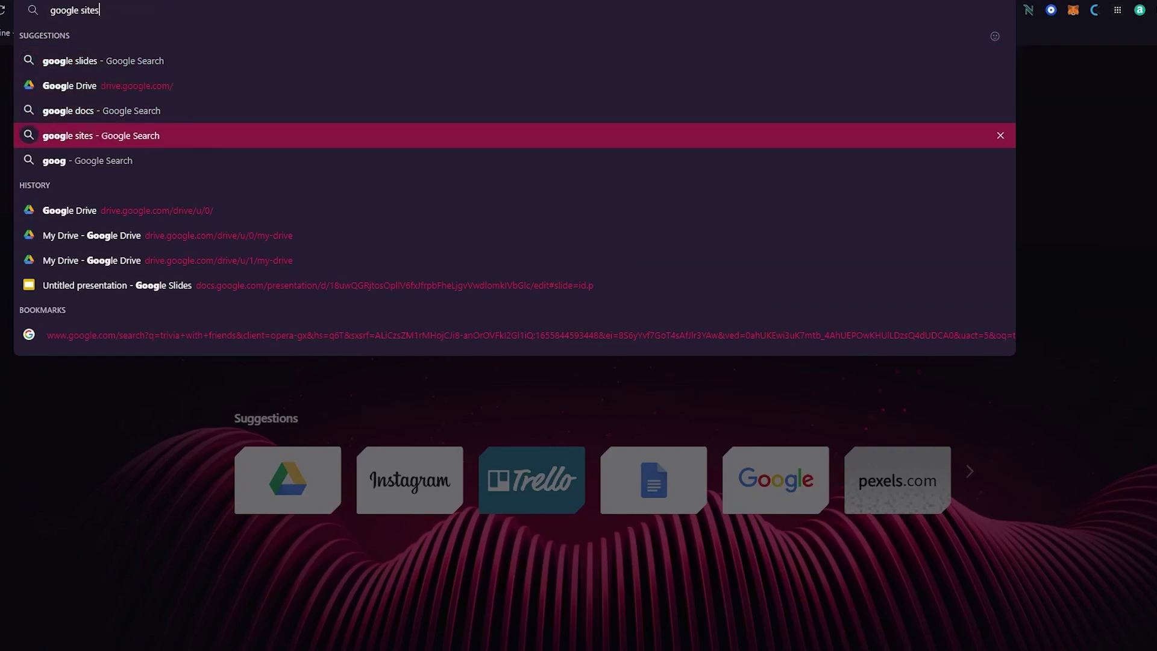
{"action": "key", "text": "Return"}
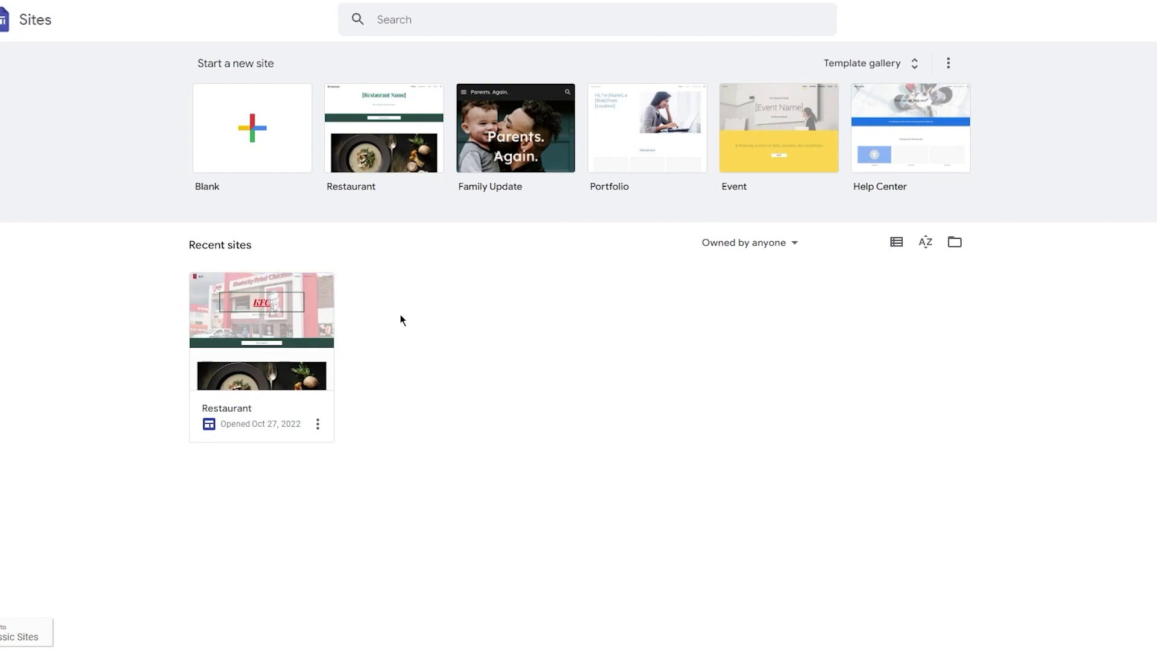
Switch Google Sites to another signed-in Google account.
{"action": "left_click", "coordinate": [1155, 19]}
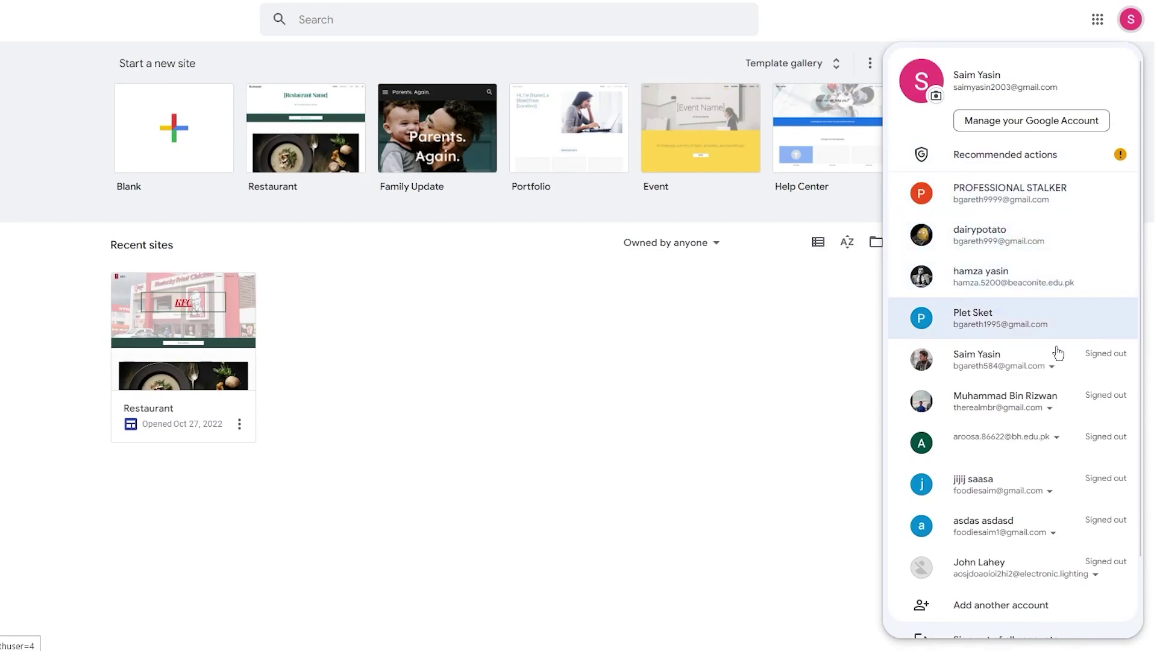
{"action": "left_click", "coordinate": [1018, 238]}
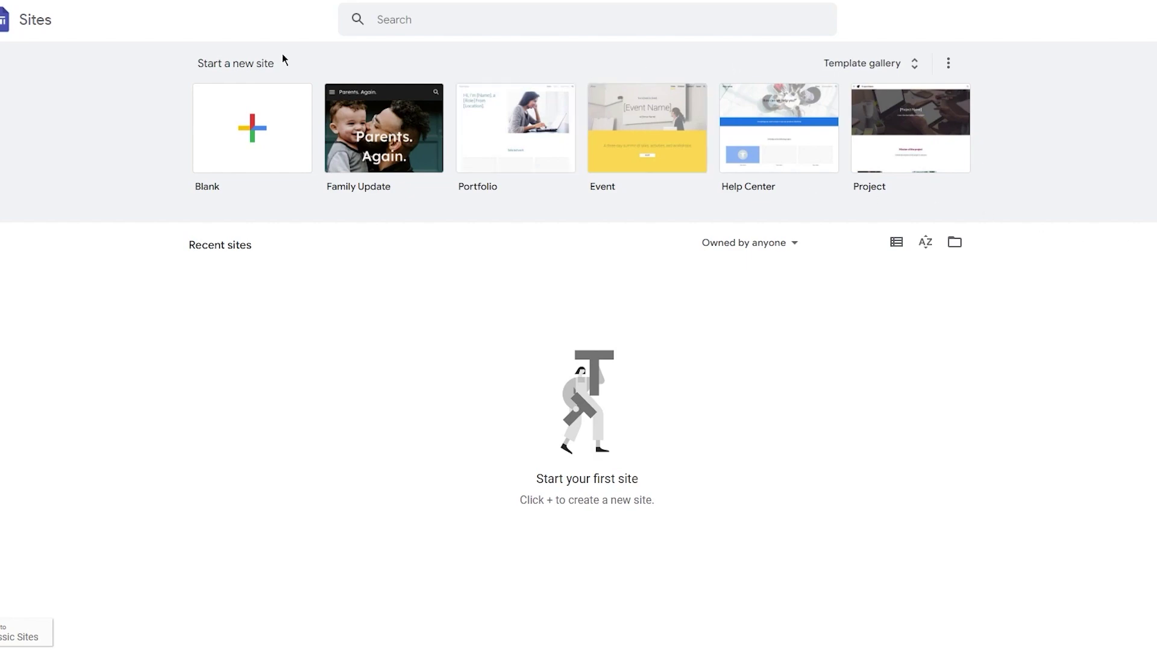
{"action": "left_click_drag", "start_coordinate": [70, 83], "coordinate": [902, 330]}
{"action": "left_click", "coordinate": [961, 318]}
Look through the available Google apps and open Google Drive.
{"action": "left_click", "coordinate": [1097, 20]}
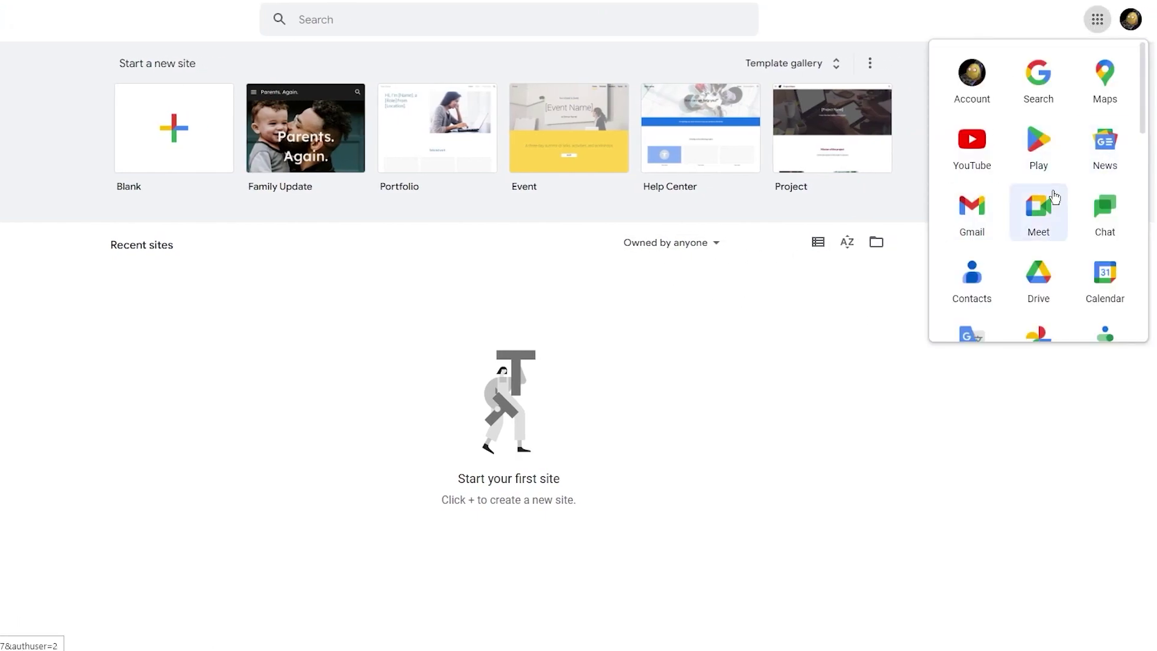
{"action": "scroll", "coordinate": [1053, 194], "scroll_direction": "down", "scroll_amount": 5}
{"action": "scroll", "coordinate": [1052, 198], "scroll_direction": "down", "scroll_amount": 5}
{"action": "scroll", "coordinate": [1051, 199], "scroll_direction": "up", "scroll_amount": 10}
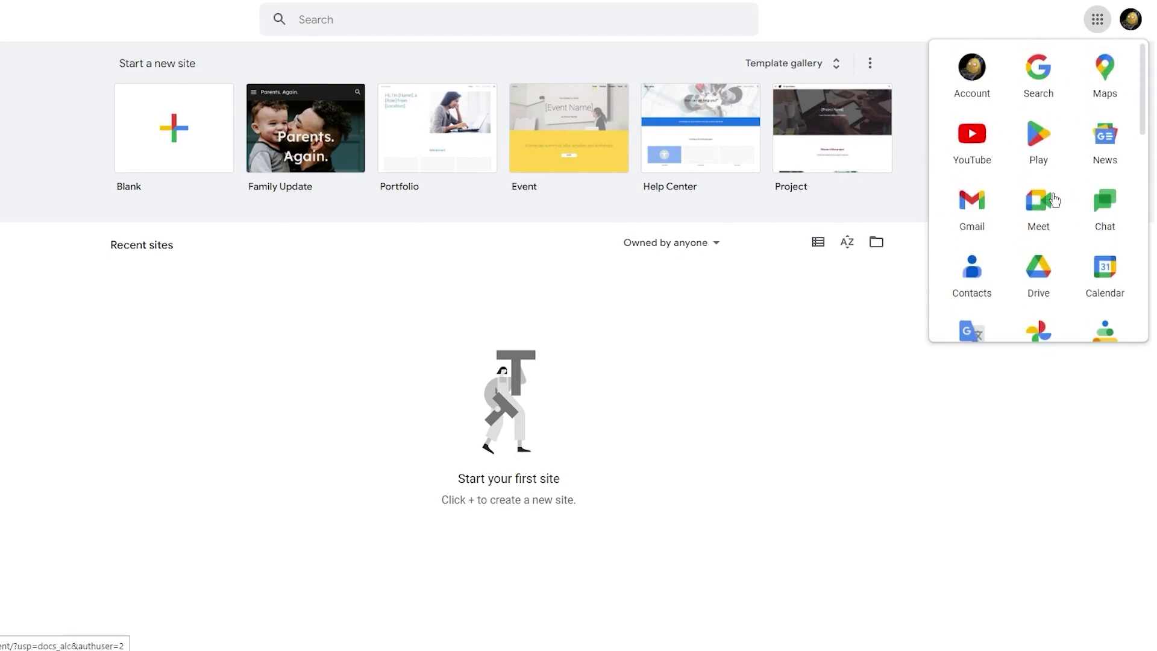
{"action": "scroll", "coordinate": [1075, 223], "scroll_direction": "down", "scroll_amount": 2}
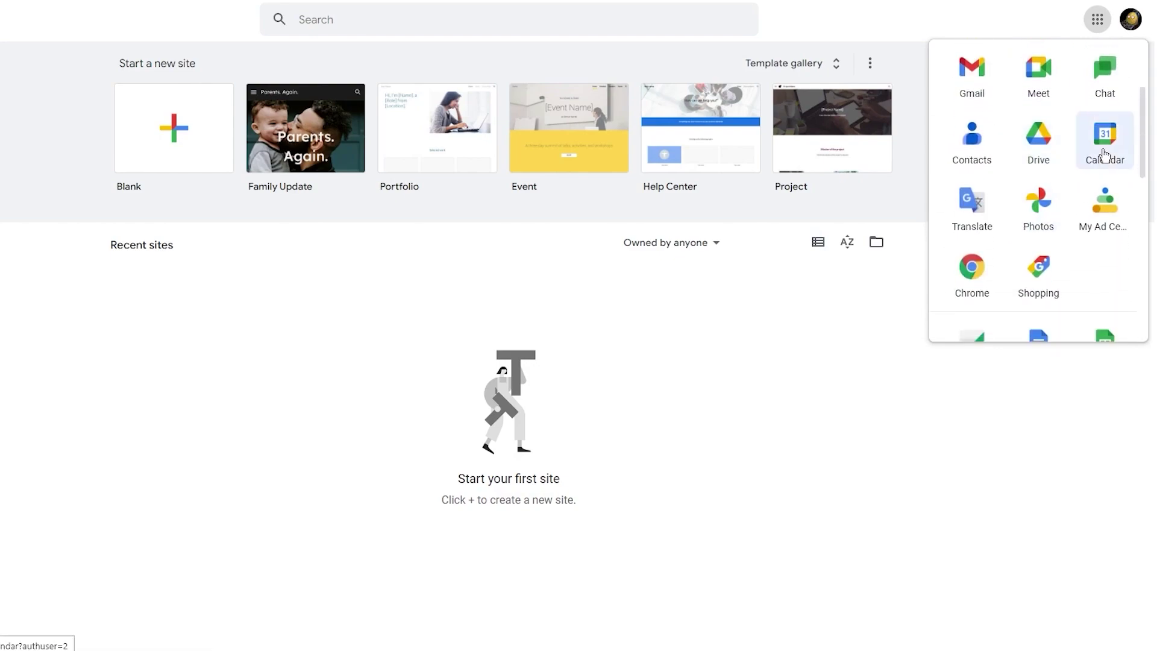
{"action": "left_click", "coordinate": [1096, 20]}
{"action": "left_click", "coordinate": [1096, 20]}
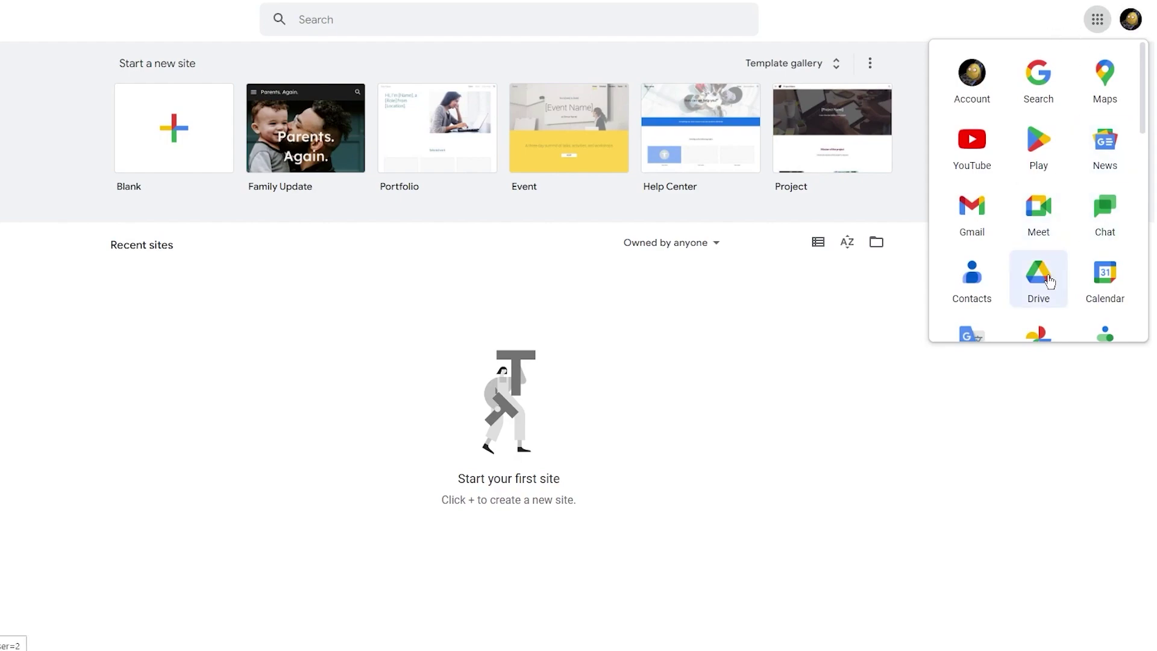
{"action": "scroll", "coordinate": [1039, 181], "scroll_direction": "down", "scroll_amount": 3}
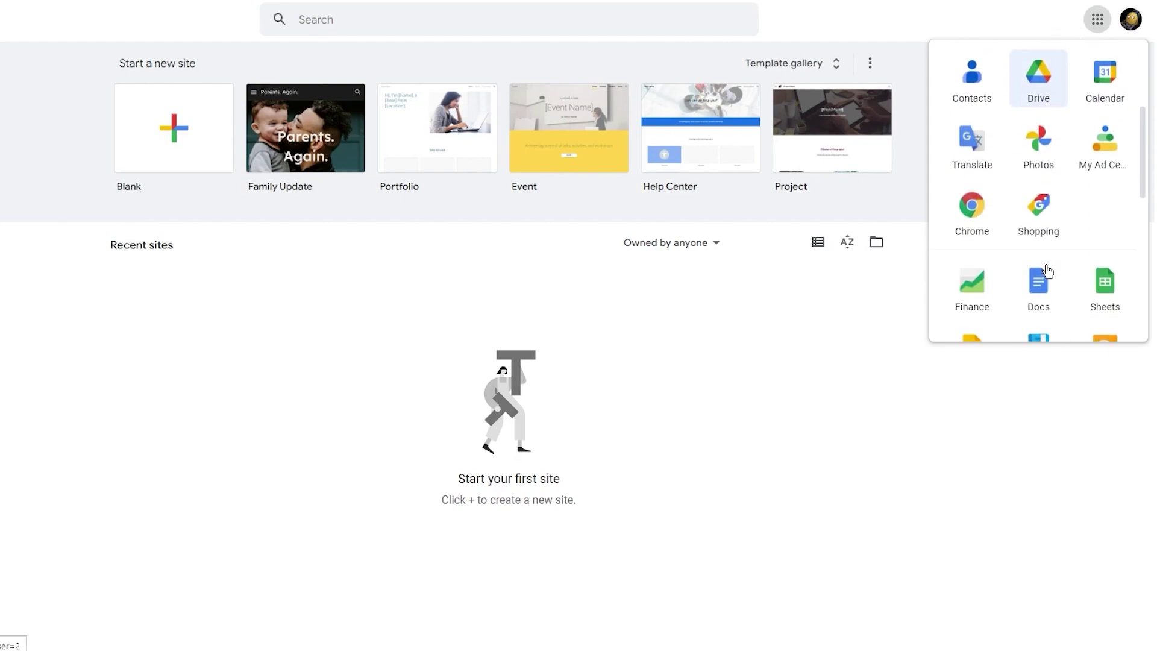
{"action": "left_click", "coordinate": [1044, 87]}
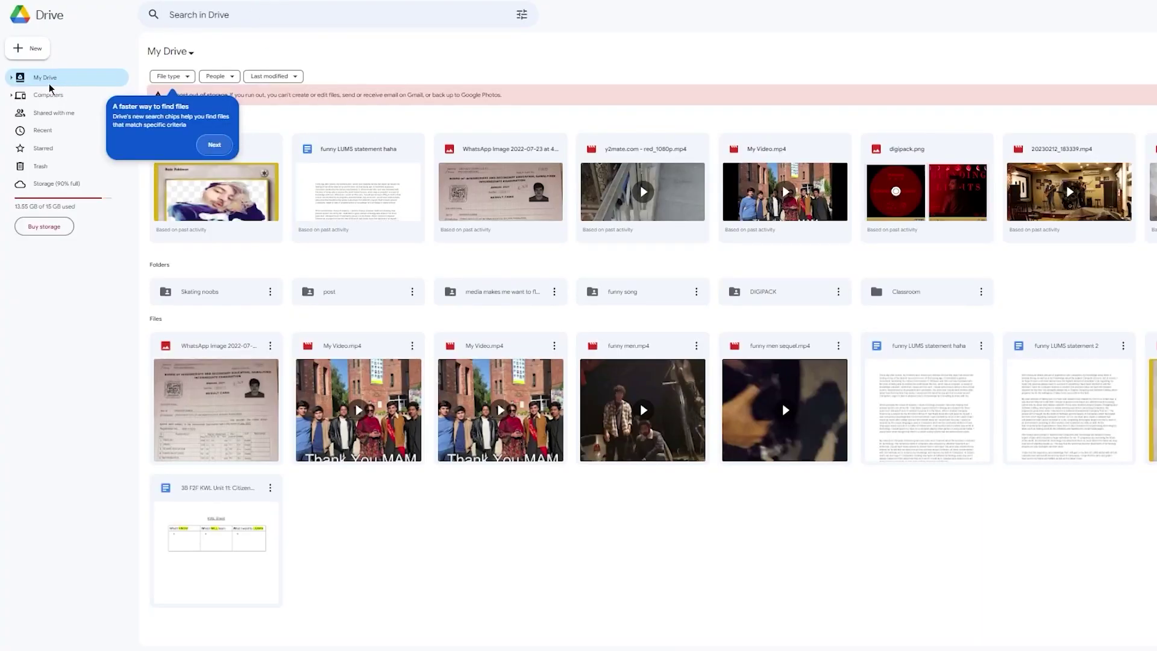
Dismiss the search chip tip and create a folder named "websites" in My Drive.
{"action": "left_click", "coordinate": [26, 54]}
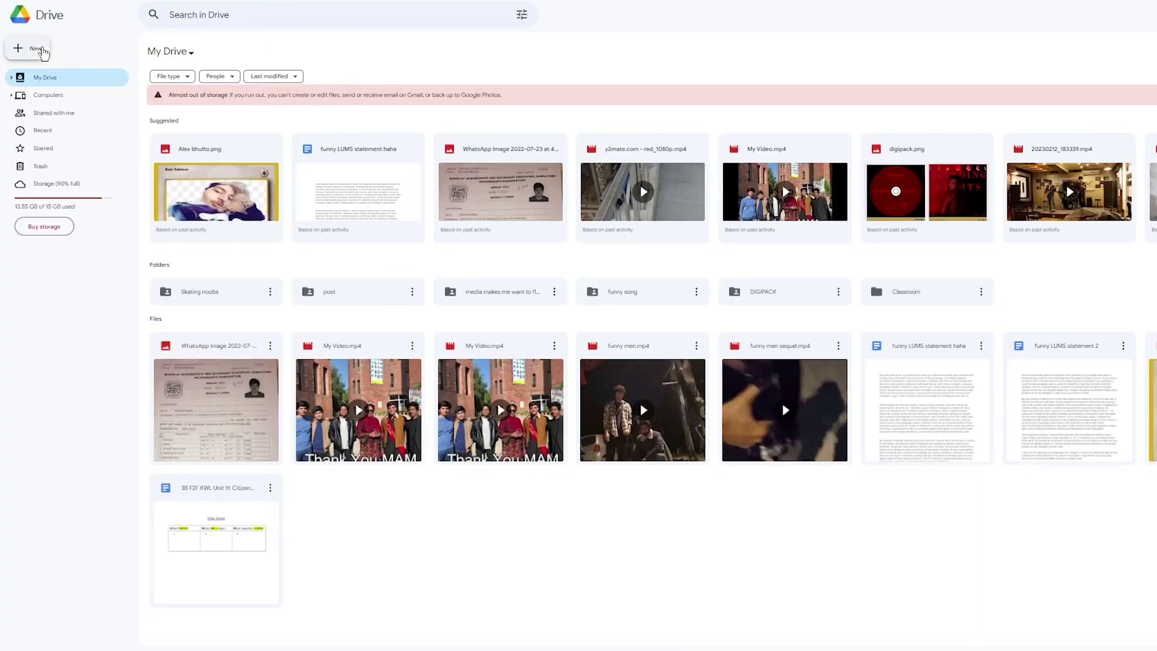
{"action": "left_click", "coordinate": [36, 48]}
{"action": "left_click", "coordinate": [78, 53]}
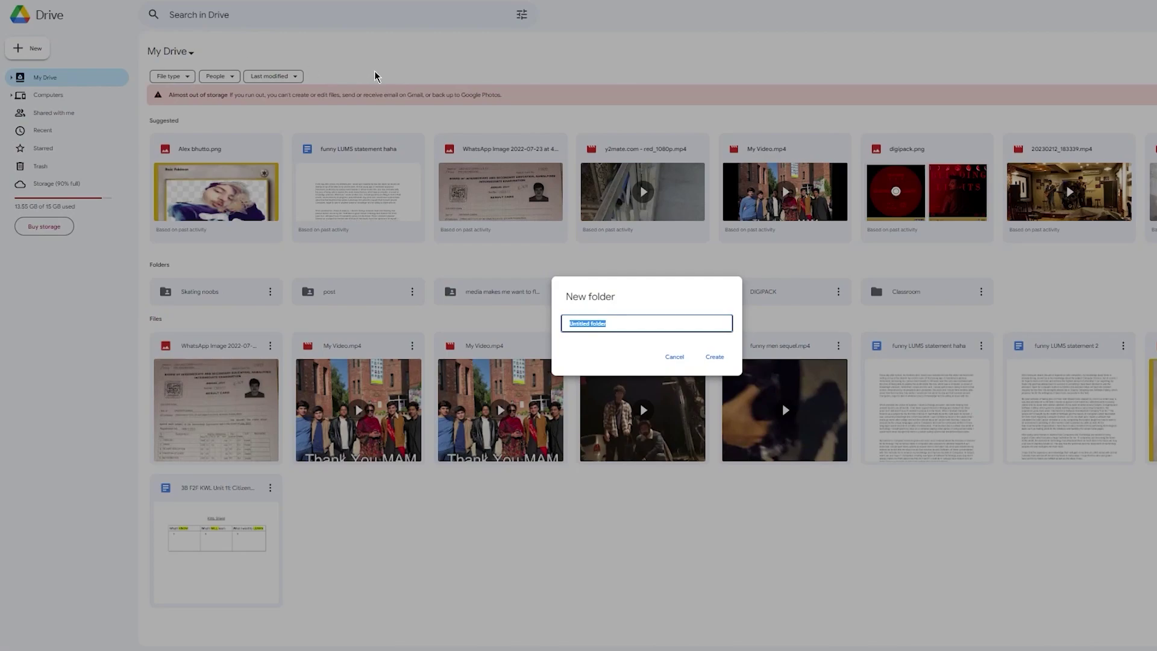
{"action": "type", "text": "website"}
{"action": "key", "text": "Return"}
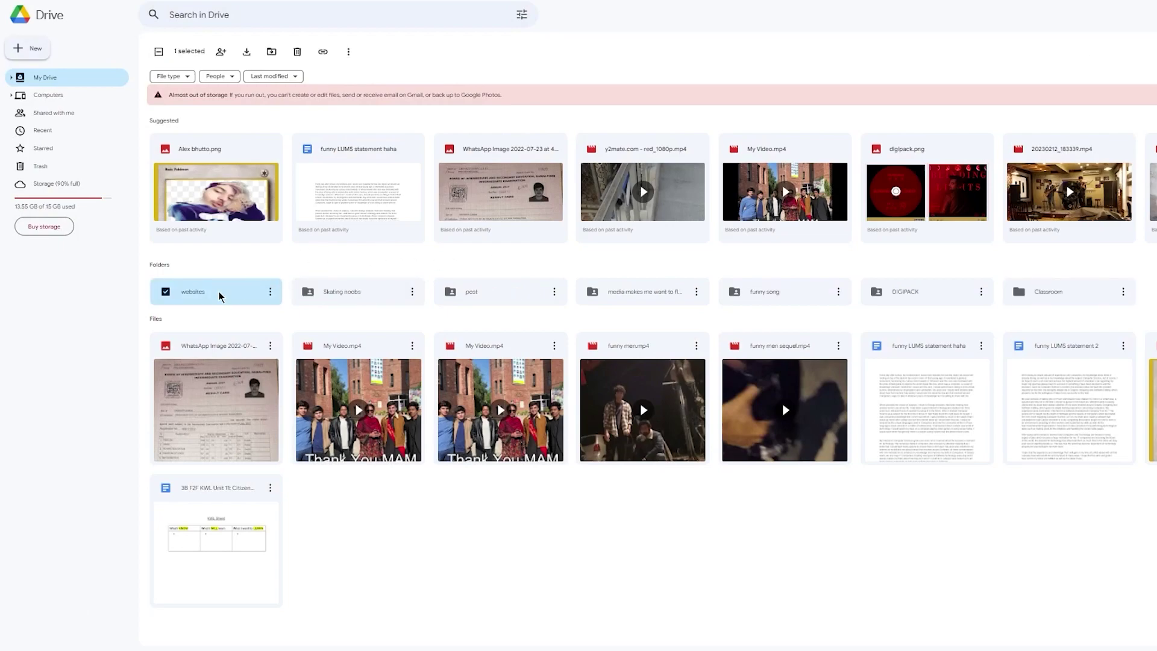
Create a new Google Sites file inside the "websites" folder and close its introductory tour.
{"action": "double_click", "coordinate": [221, 295]}
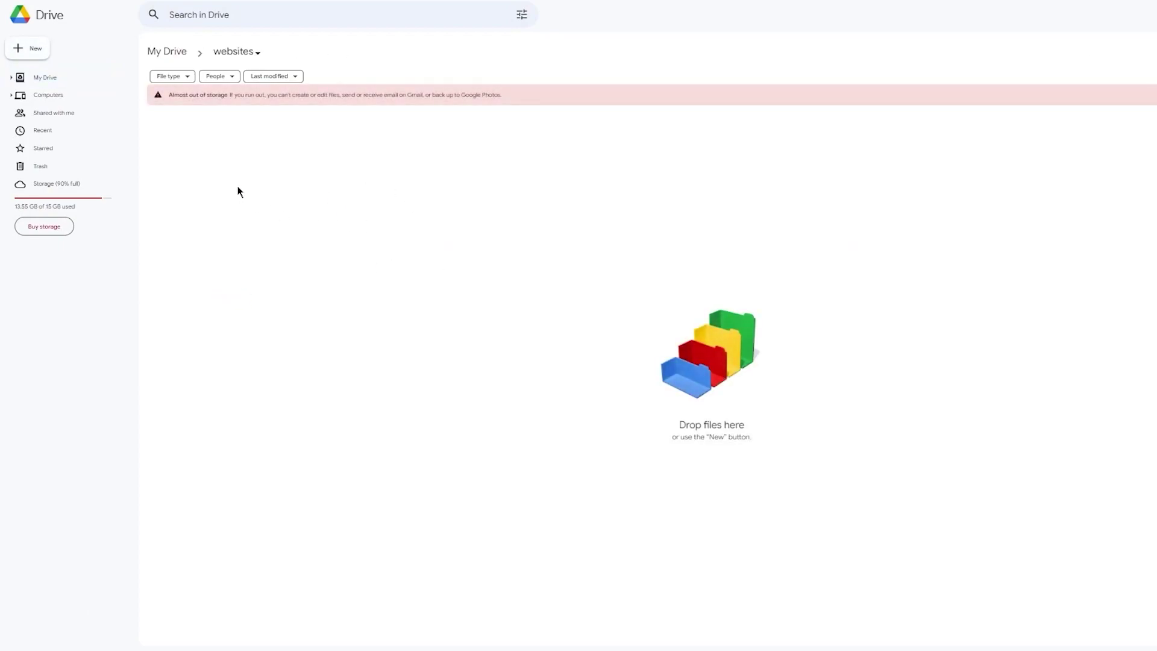
{"action": "right_click", "coordinate": [333, 189]}
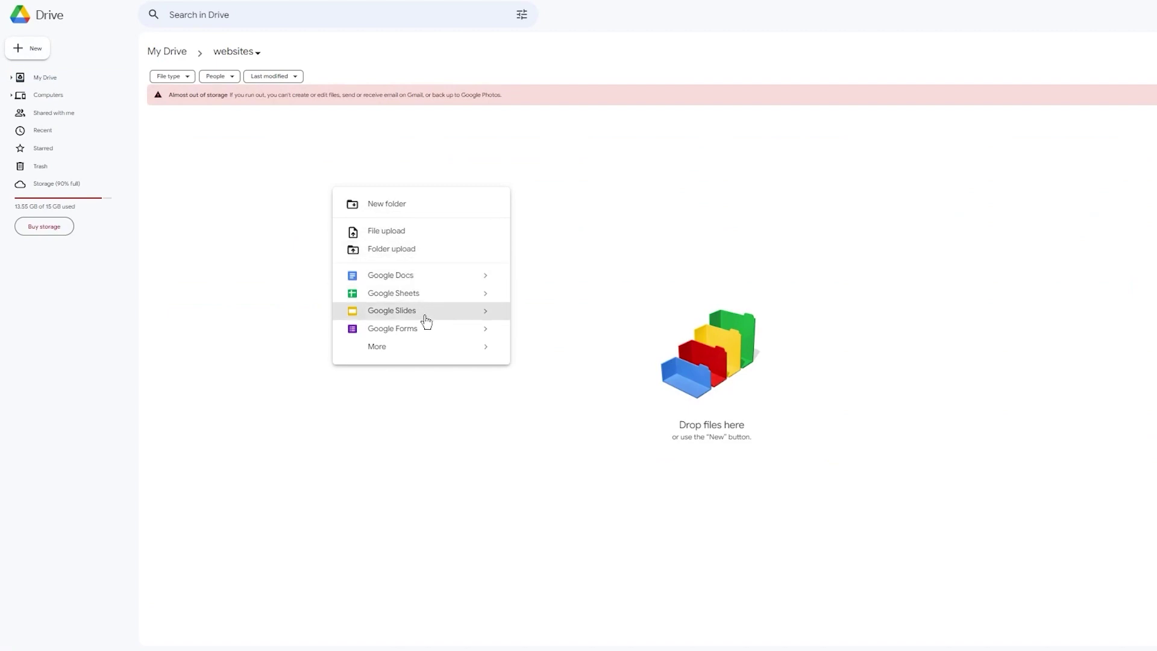
{"action": "mouse_move", "coordinate": [436, 348]}
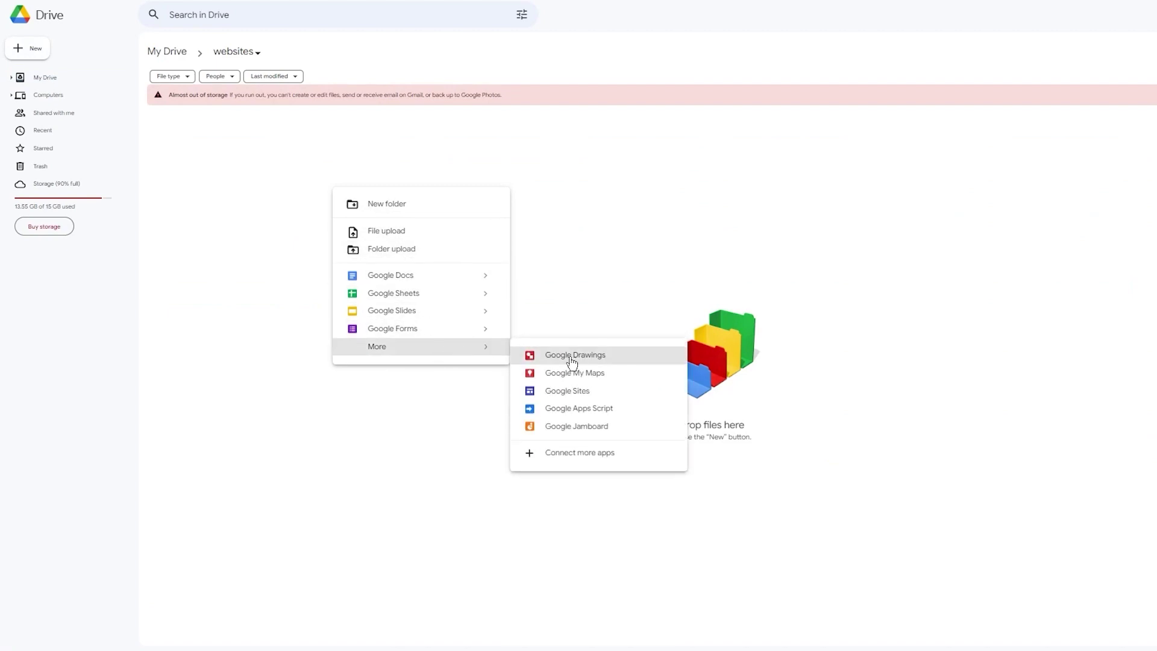
{"action": "left_click", "coordinate": [617, 391]}
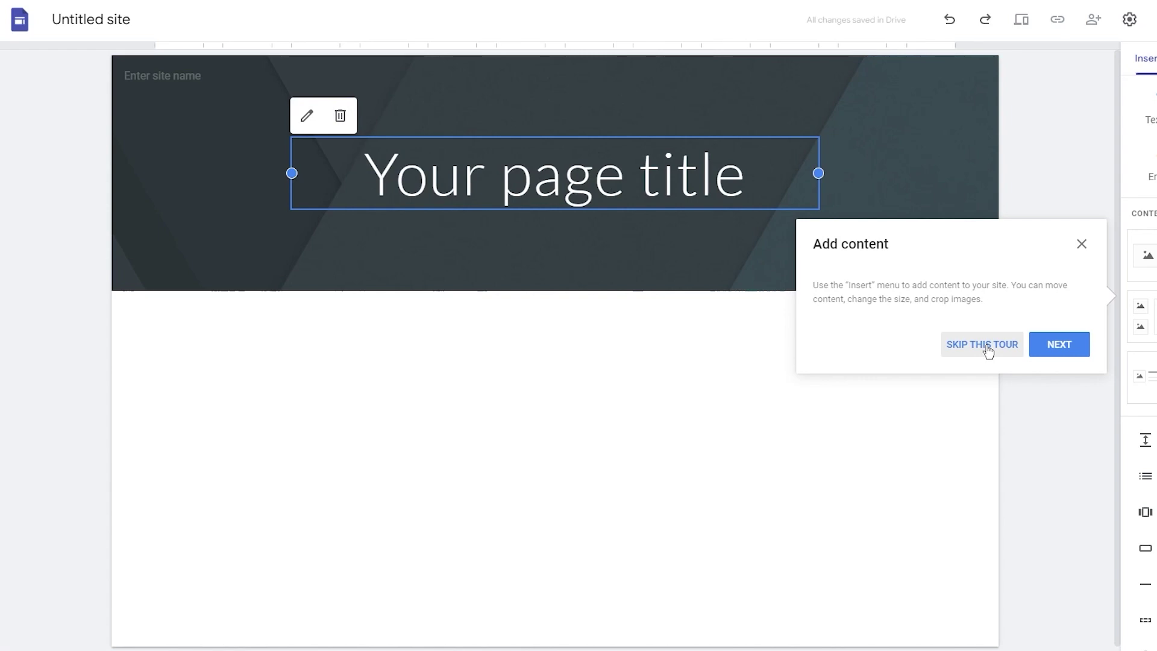
{"action": "left_click", "coordinate": [1081, 244]}
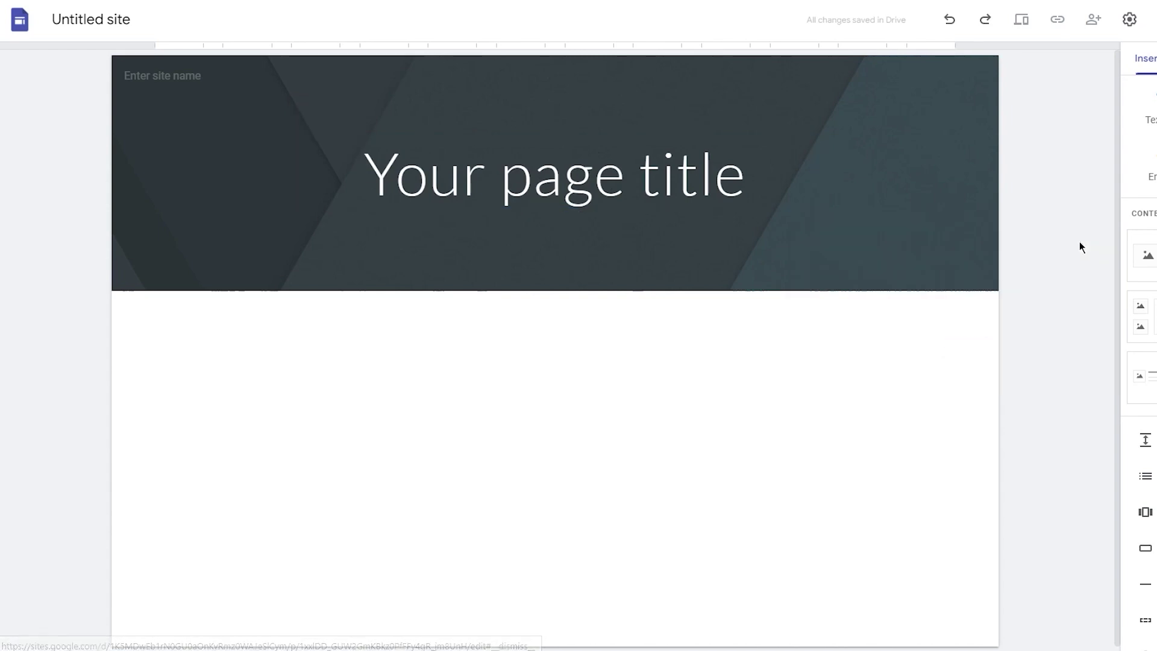
Name the untitled site "John's Shack".
{"action": "left_click", "coordinate": [136, 22]}
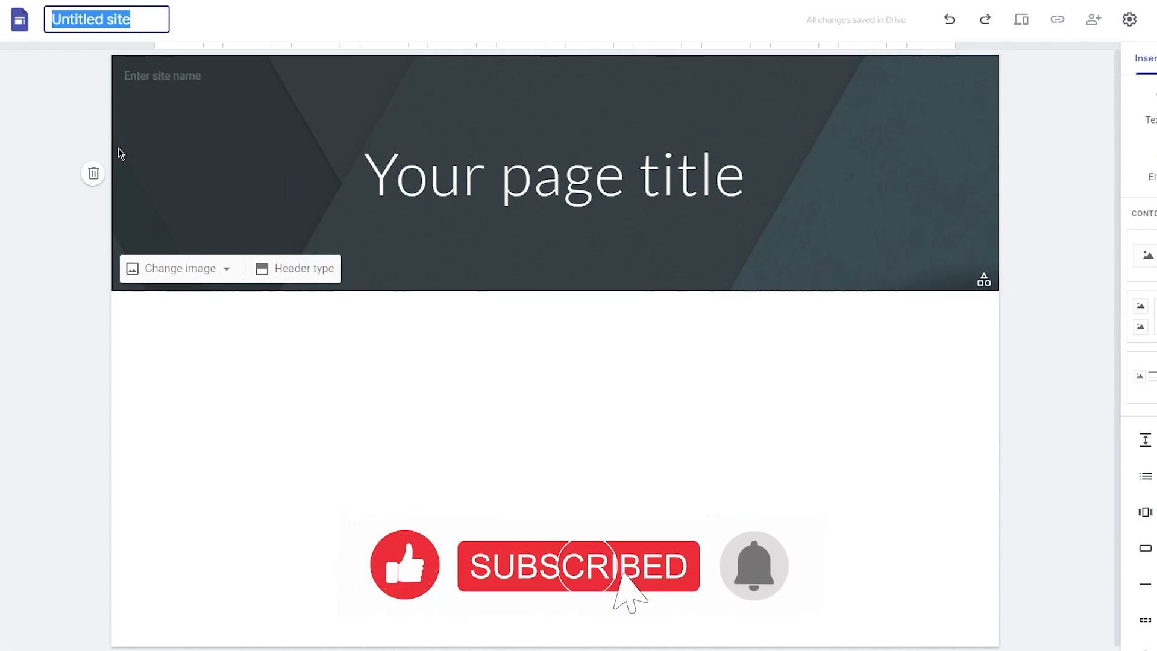
{"action": "type", "text": "John'"}
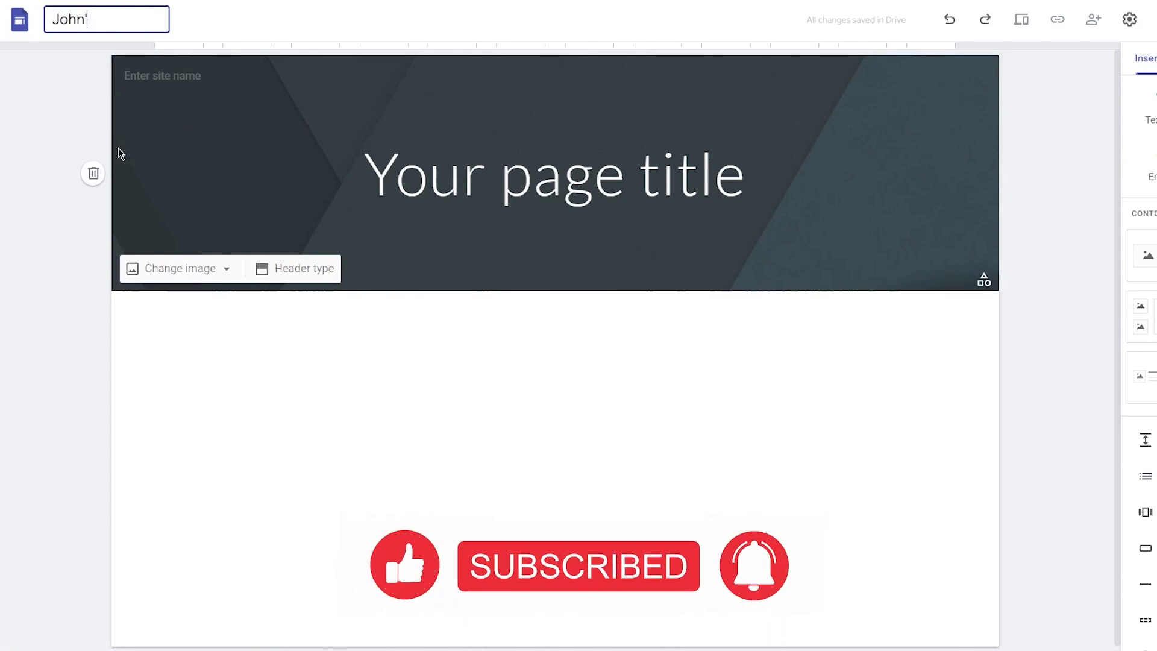
{"action": "type", "text": "s Shack"}
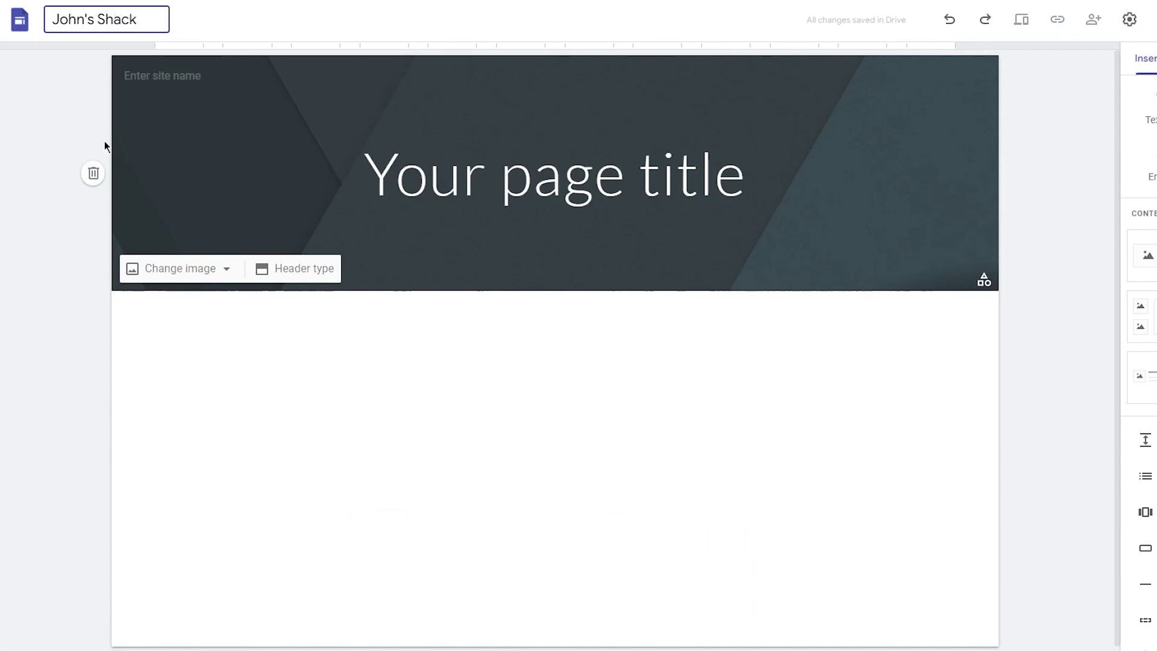
{"action": "key", "text": "Return"}
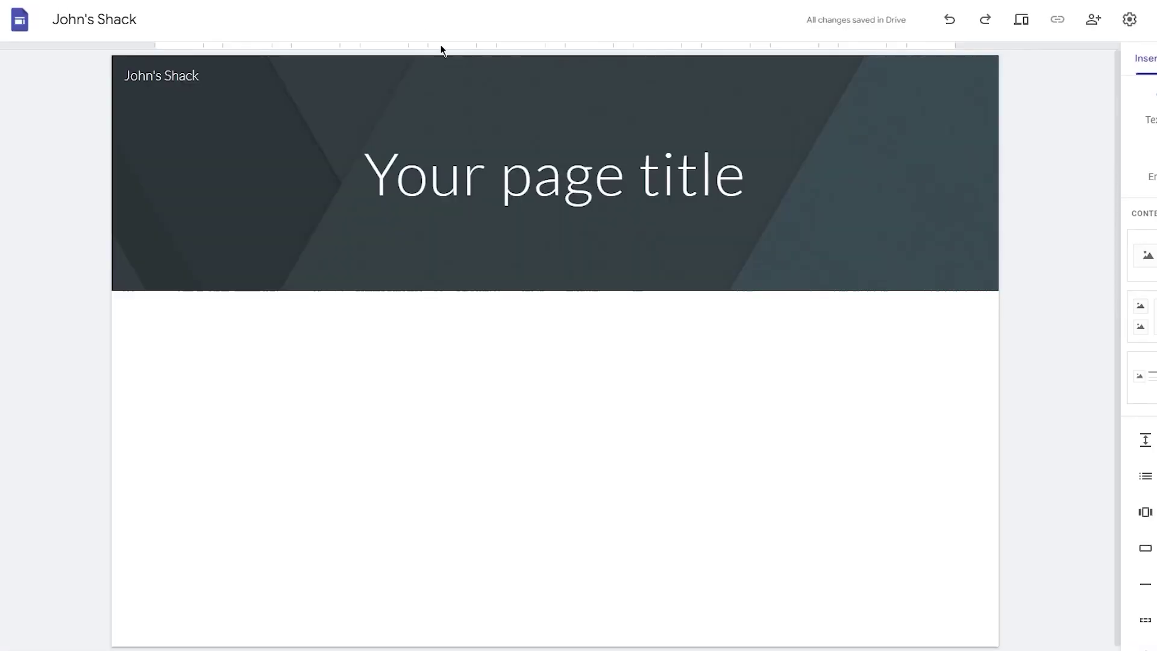
Examine the site name and page title texts in the header, comparing the site name with the file name.
{"action": "left_click", "coordinate": [923, 189]}
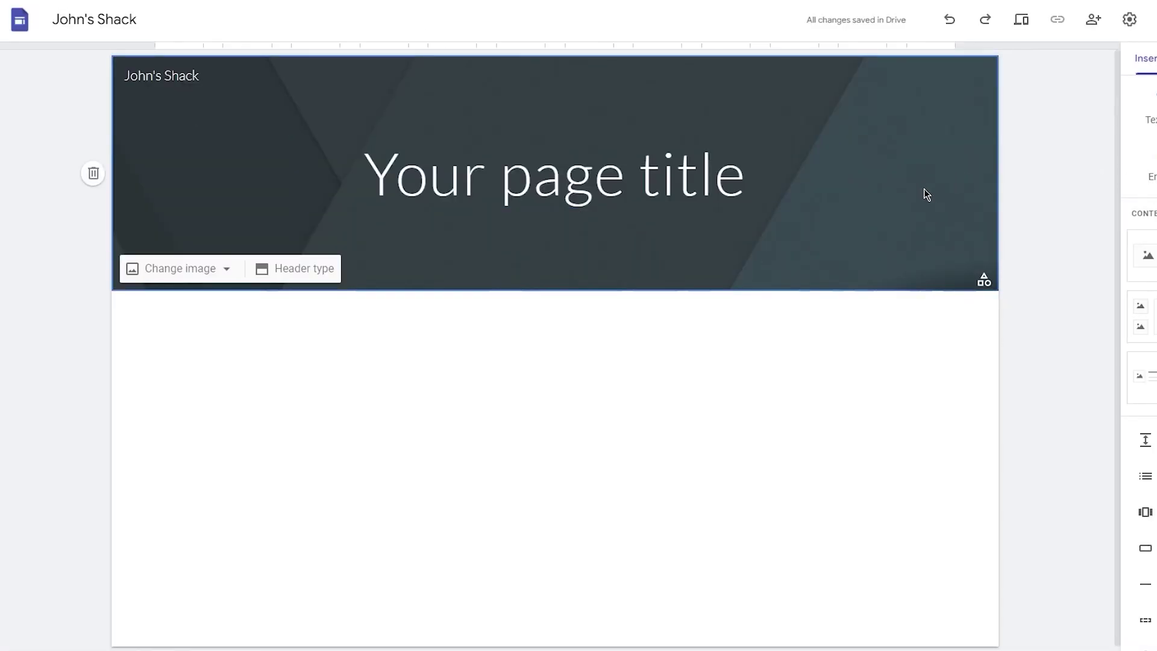
{"action": "left_click_drag", "start_coordinate": [221, 76], "coordinate": [94, 82]}
{"action": "left_click", "coordinate": [94, 82]}
{"action": "left_click_drag", "start_coordinate": [227, 70], "coordinate": [78, 85]}
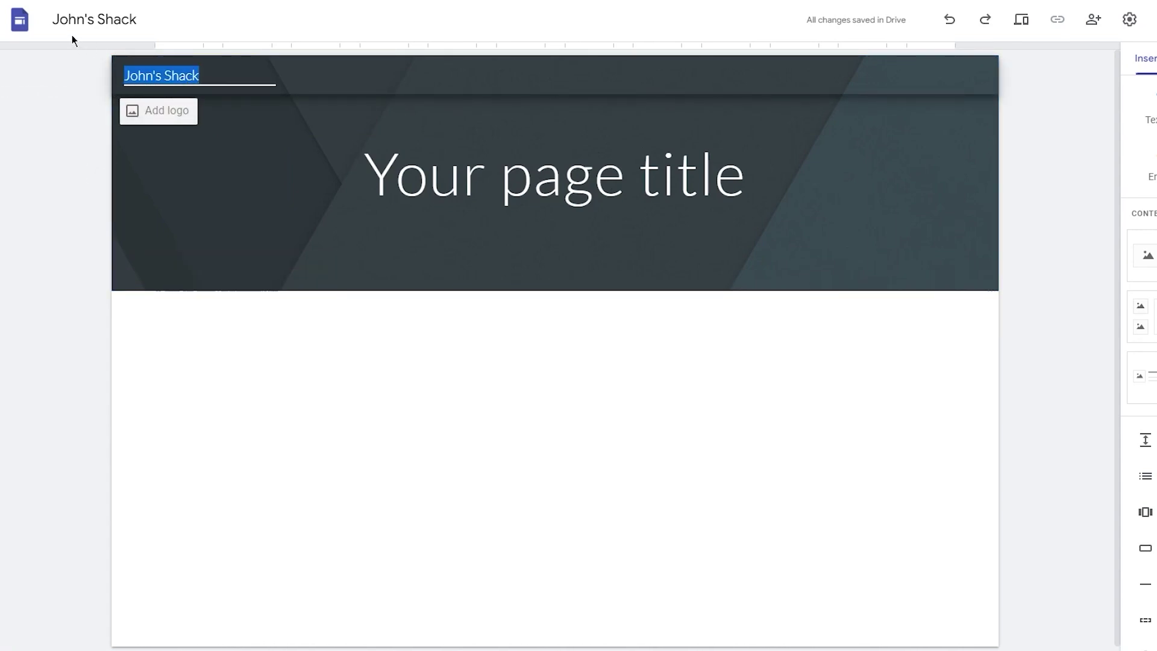
{"action": "left_click", "coordinate": [118, 21]}
{"action": "left_click", "coordinate": [92, 83]}
{"action": "left_click", "coordinate": [215, 77]}
{"action": "left_click_drag", "start_coordinate": [215, 77], "coordinate": [83, 93]}
{"action": "left_click", "coordinate": [83, 90]}
{"action": "left_click_drag", "start_coordinate": [218, 77], "coordinate": [56, 86]}
{"action": "left_click", "coordinate": [56, 86]}
{"action": "left_click", "coordinate": [444, 173]}
{"action": "left_click_drag", "start_coordinate": [396, 175], "coordinate": [295, 211]}
{"action": "left_click", "coordinate": [762, 183]}
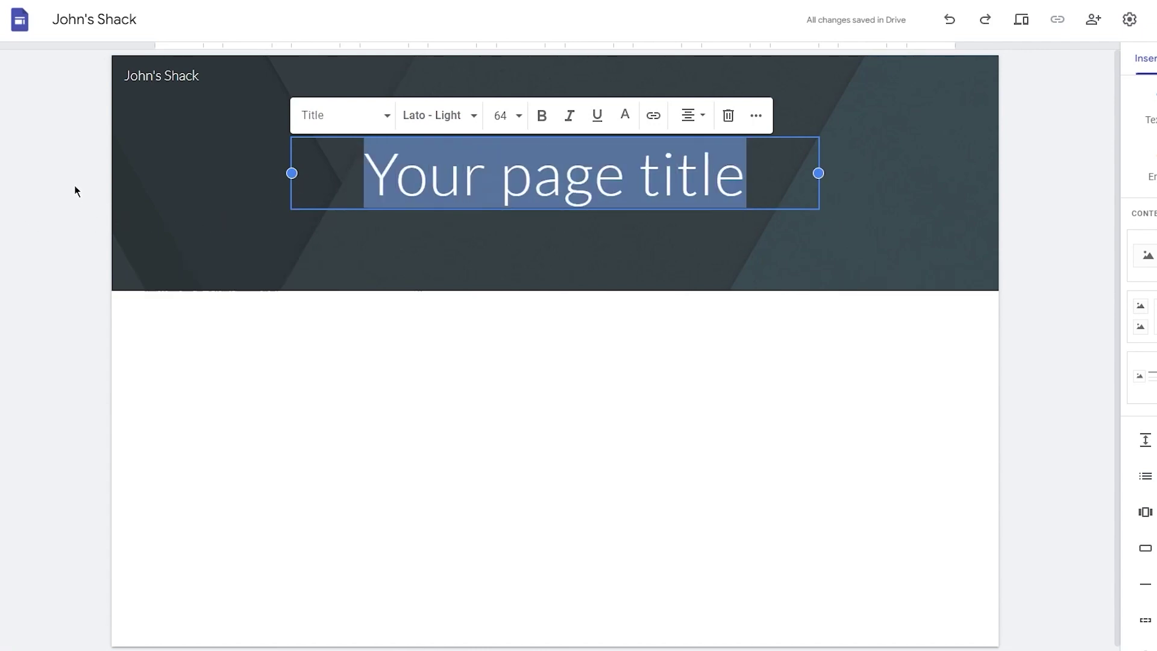
{"action": "left_click", "coordinate": [66, 134]}
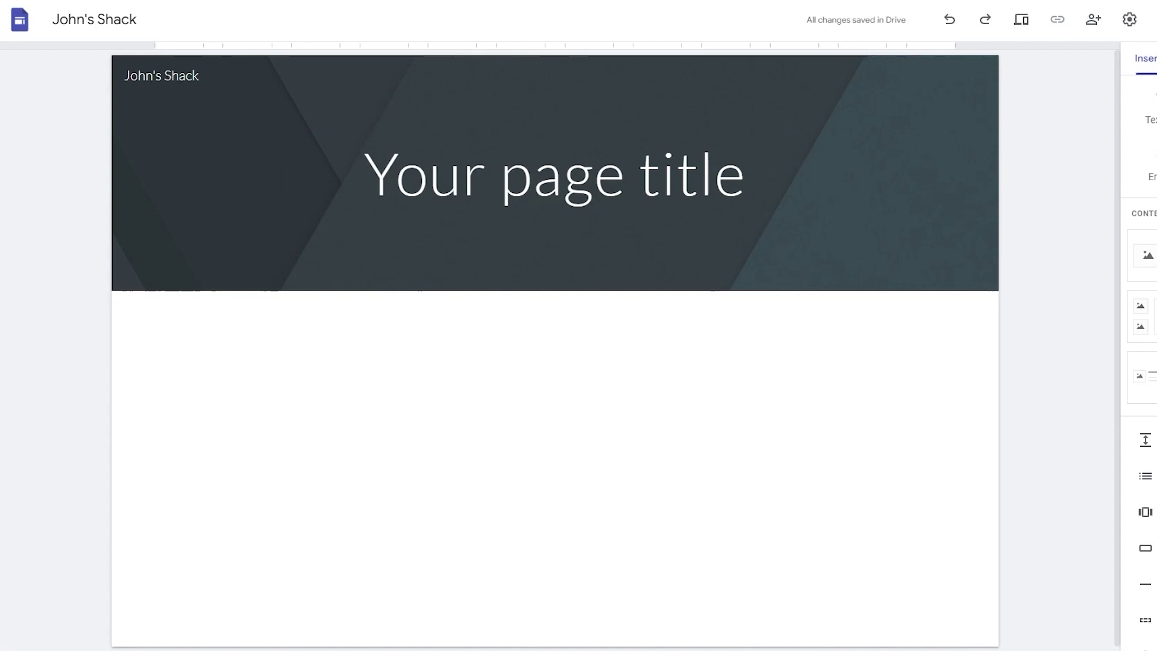
Clear the placeholder text from the page title in the header.
{"action": "left_click", "coordinate": [785, 175]}
{"action": "left_click_drag", "start_coordinate": [785, 175], "coordinate": [286, 181]}
{"action": "key", "text": "BackSpace"}
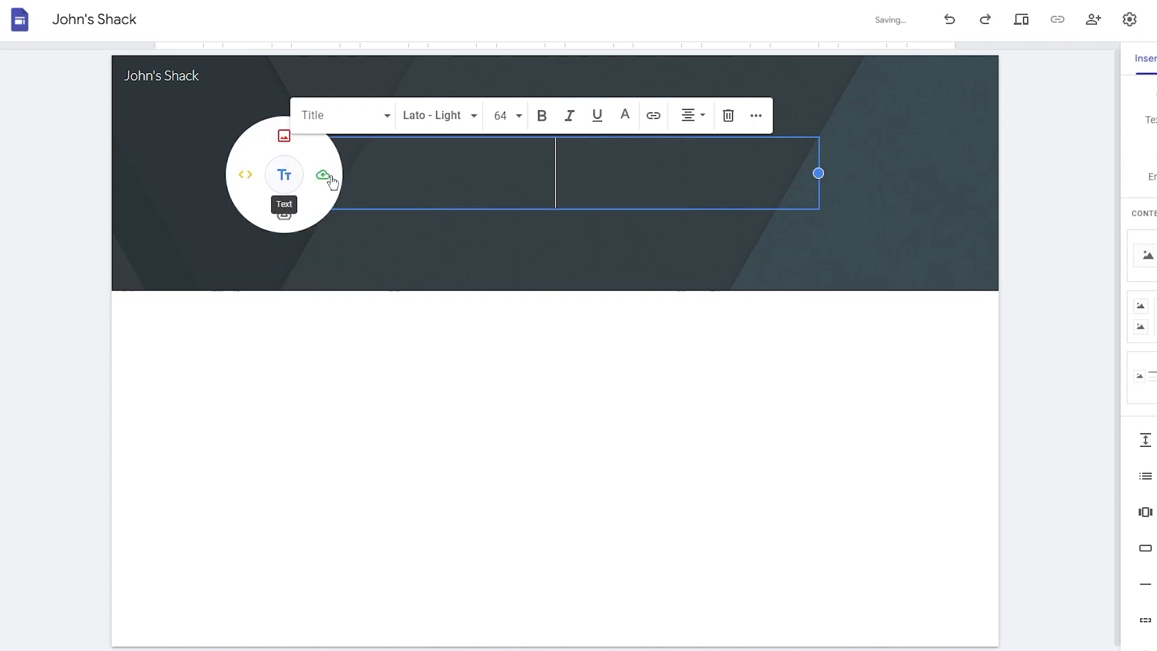
Display the theme options for the site.
{"action": "left_click", "coordinate": [1059, 344]}
{"action": "left_click", "coordinate": [1076, 66]}
{"action": "left_click", "coordinate": [1032, 63]}
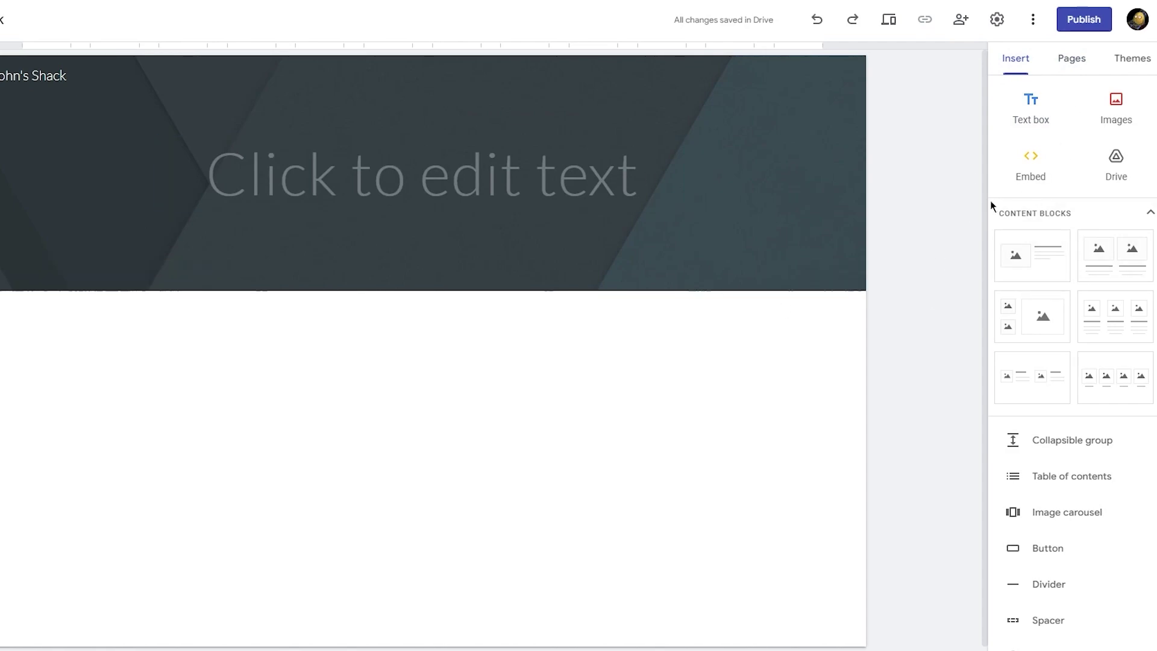
{"action": "left_click", "coordinate": [1132, 58]}
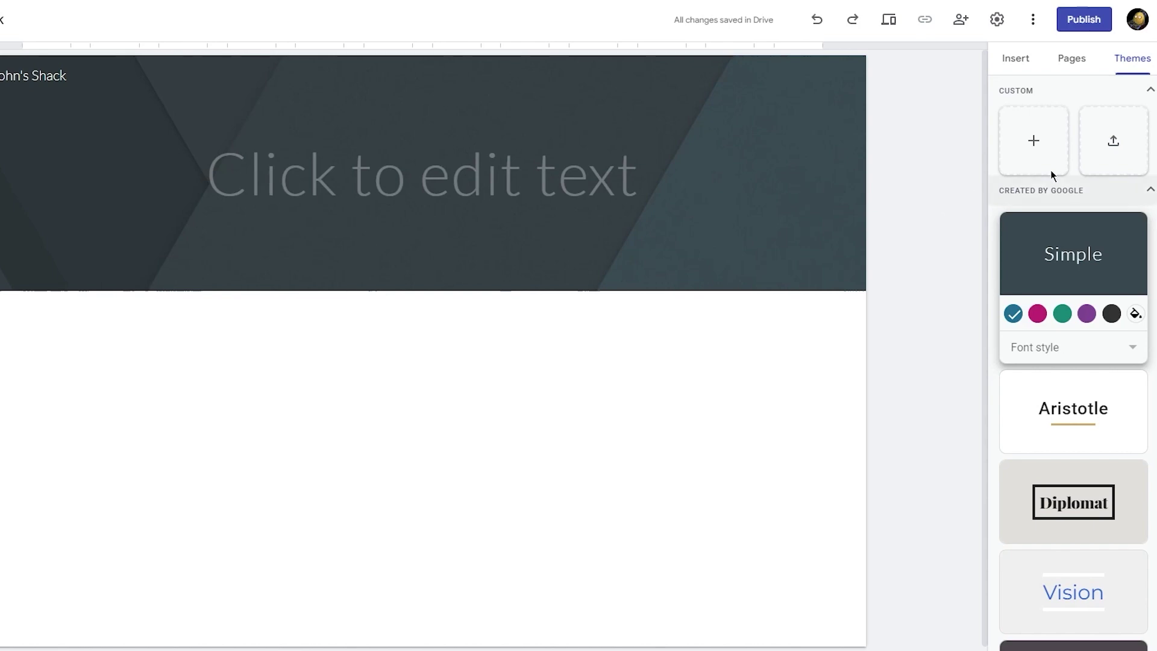
{"action": "left_click", "coordinate": [1123, 143]}
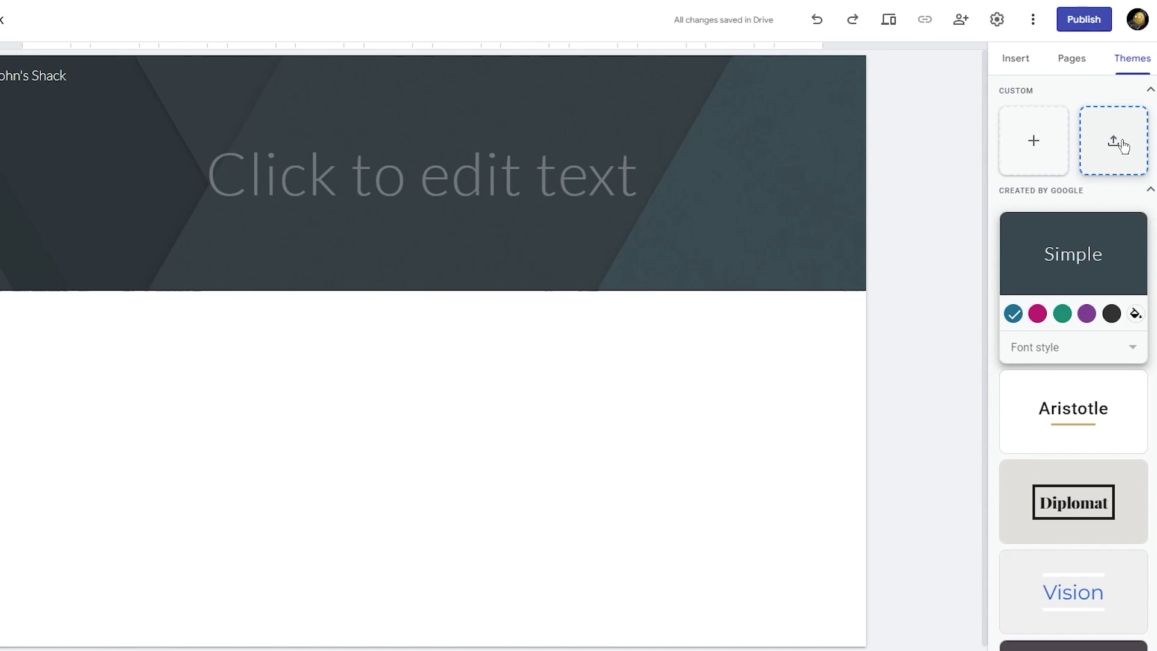
{"action": "left_click", "coordinate": [1007, 129]}
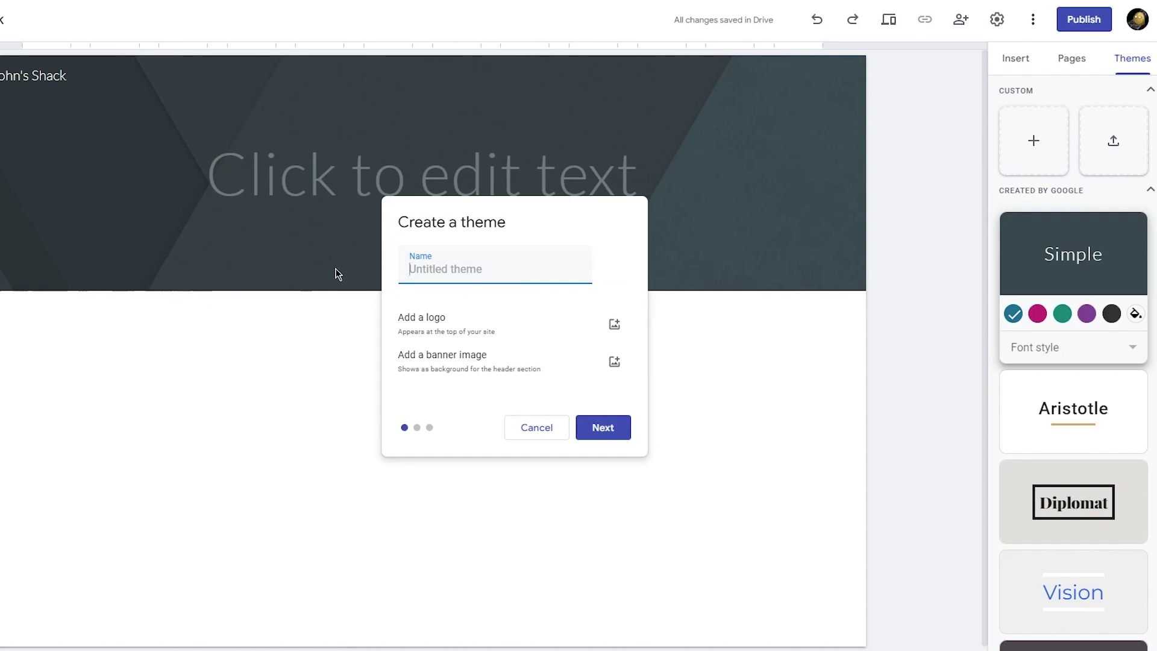
{"action": "left_click", "coordinate": [421, 433]}
{"action": "left_click", "coordinate": [544, 429]}
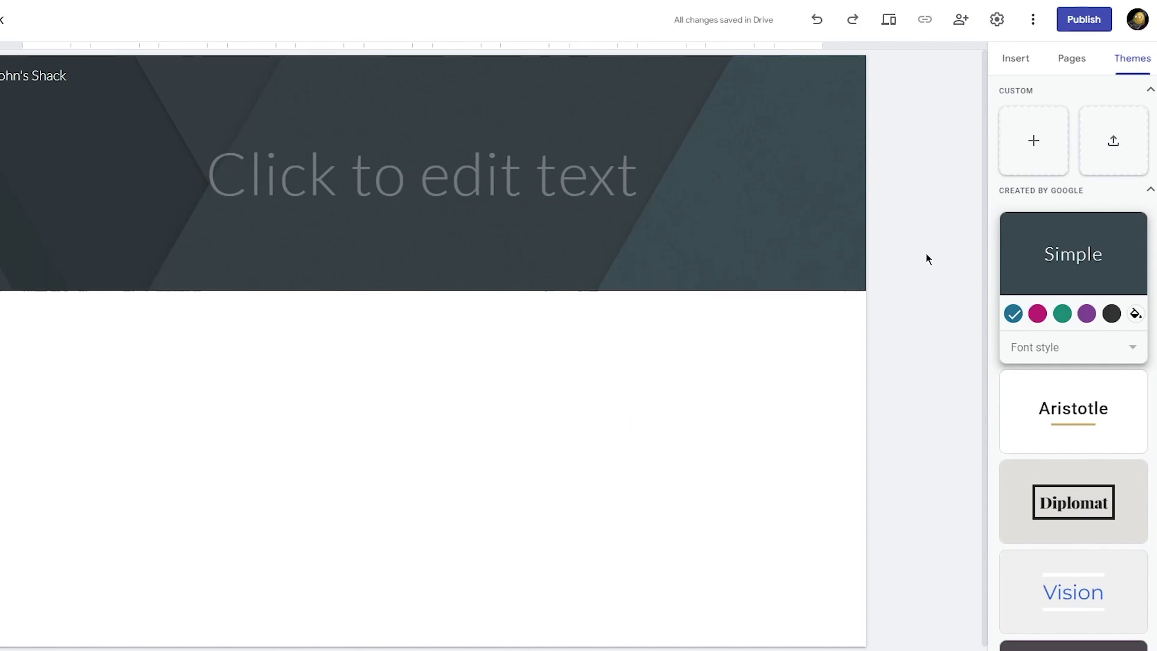
Try out the preset colours of the Simple theme and set its colour to purple.
{"action": "left_click", "coordinate": [1037, 313]}
{"action": "left_click", "coordinate": [1062, 314]}
{"action": "left_click", "coordinate": [1110, 313]}
{"action": "left_click", "coordinate": [1012, 313]}
{"action": "left_click", "coordinate": [1037, 313]}
{"action": "left_click", "coordinate": [1086, 313]}
{"action": "left_click", "coordinate": [1062, 314]}
{"action": "left_click", "coordinate": [1112, 313]}
{"action": "left_click", "coordinate": [1013, 313]}
{"action": "left_click", "coordinate": [1062, 313]}
{"action": "left_click", "coordinate": [1086, 313]}
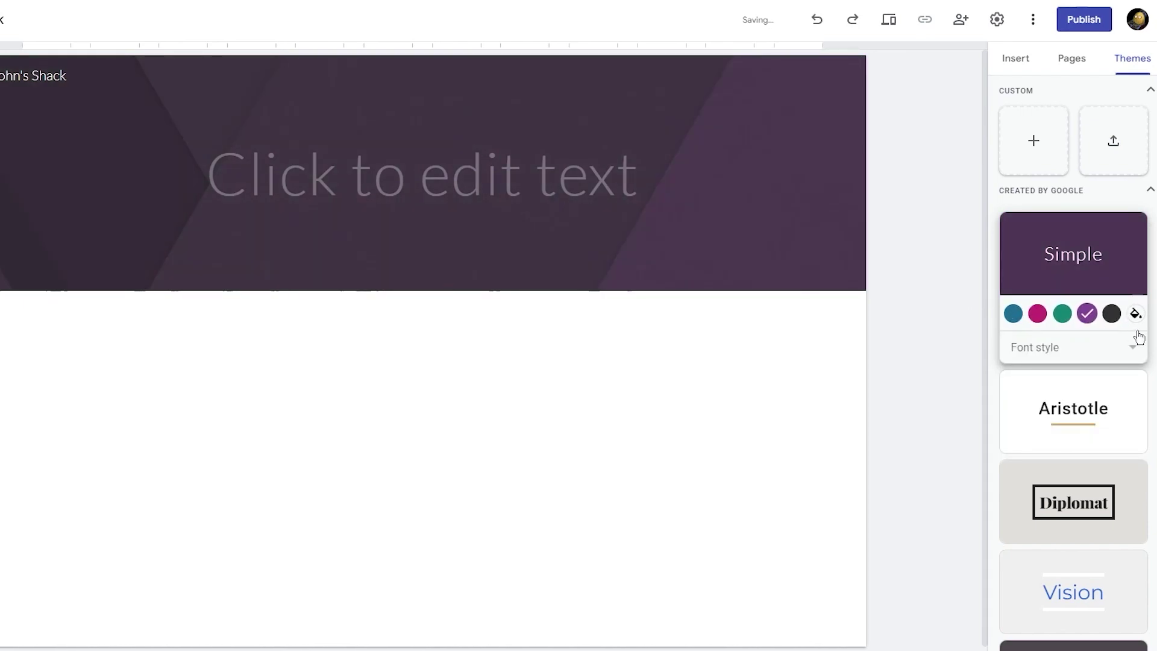
Set the Simple theme's custom colour to blue #0010ff.
{"action": "left_click", "coordinate": [1135, 313]}
{"action": "left_click", "coordinate": [1113, 364]}
{"action": "mouse_move", "coordinate": [1099, 366]}
{"action": "left_mouse_down"}
{"action": "mouse_move", "coordinate": [1096, 356]}
{"action": "mouse_move", "coordinate": [1129, 337]}
{"action": "mouse_move", "coordinate": [1155, 341]}
{"action": "left_mouse_up"}
{"action": "left_click", "coordinate": [1094, 389]}
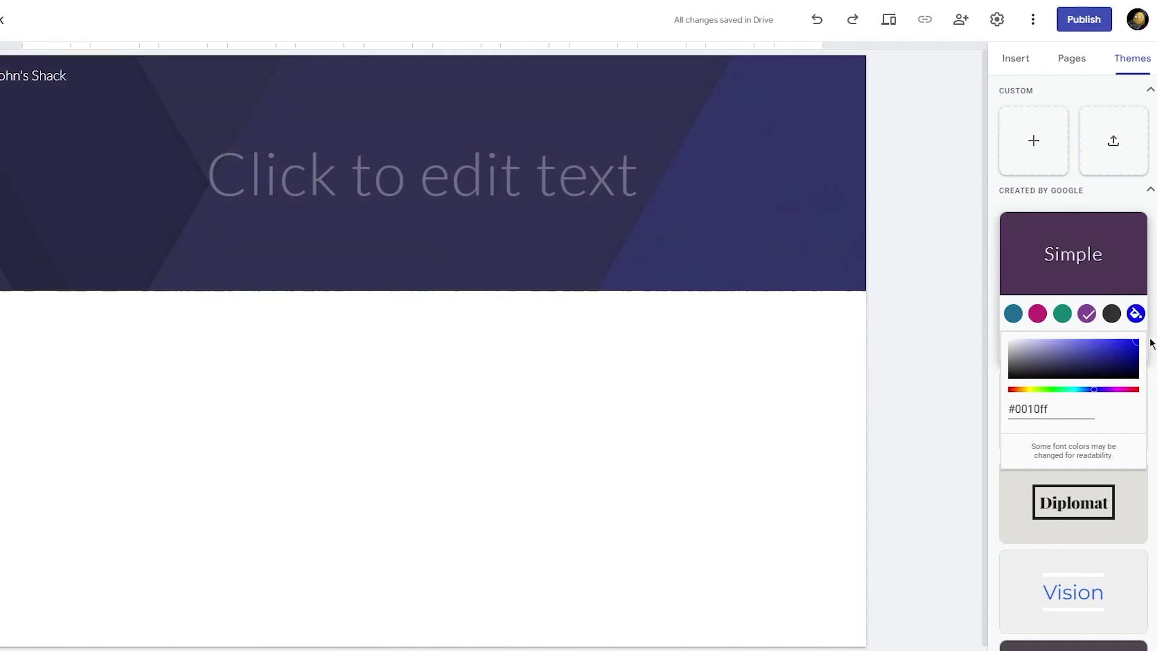
{"action": "left_click", "coordinate": [992, 308]}
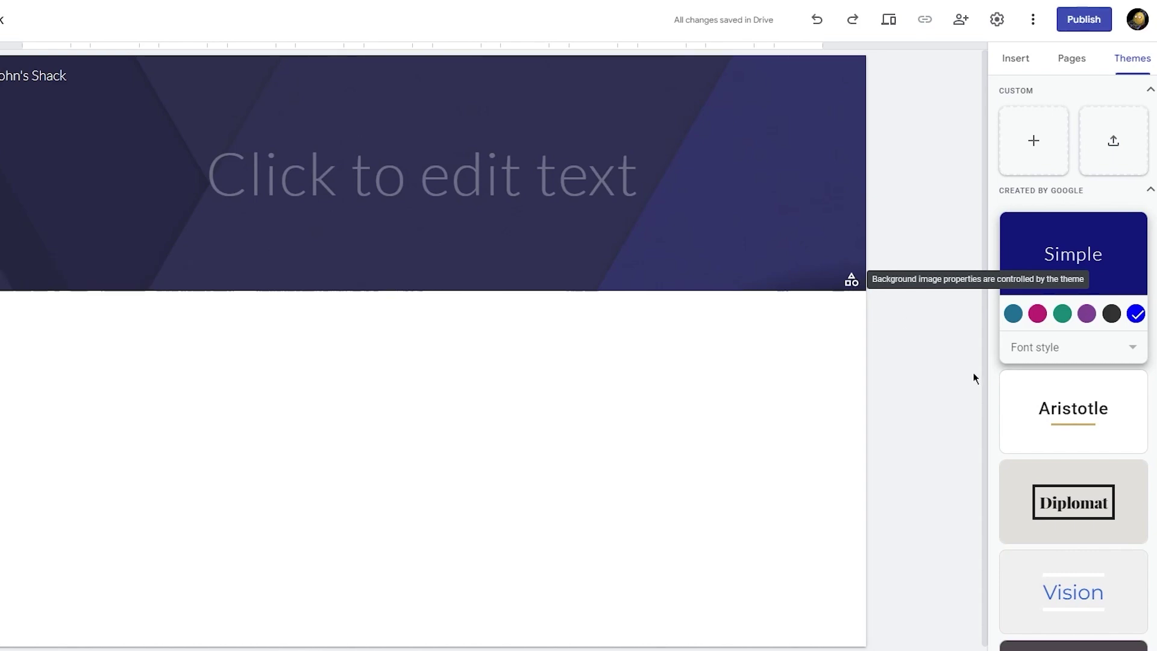
Try out the Heavy and Light font styles of the Simple theme and set its font style to Classic.
{"action": "left_click", "coordinate": [1084, 352]}
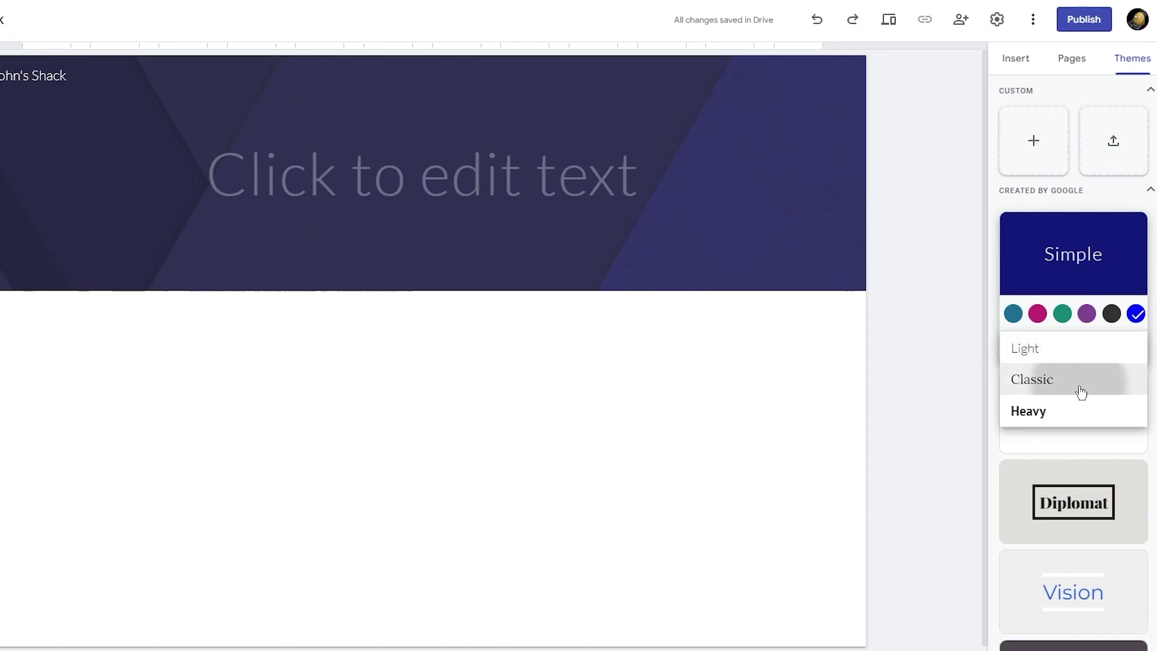
{"action": "left_click", "coordinate": [1079, 386]}
{"action": "left_click", "coordinate": [1077, 357]}
{"action": "left_click", "coordinate": [1045, 381]}
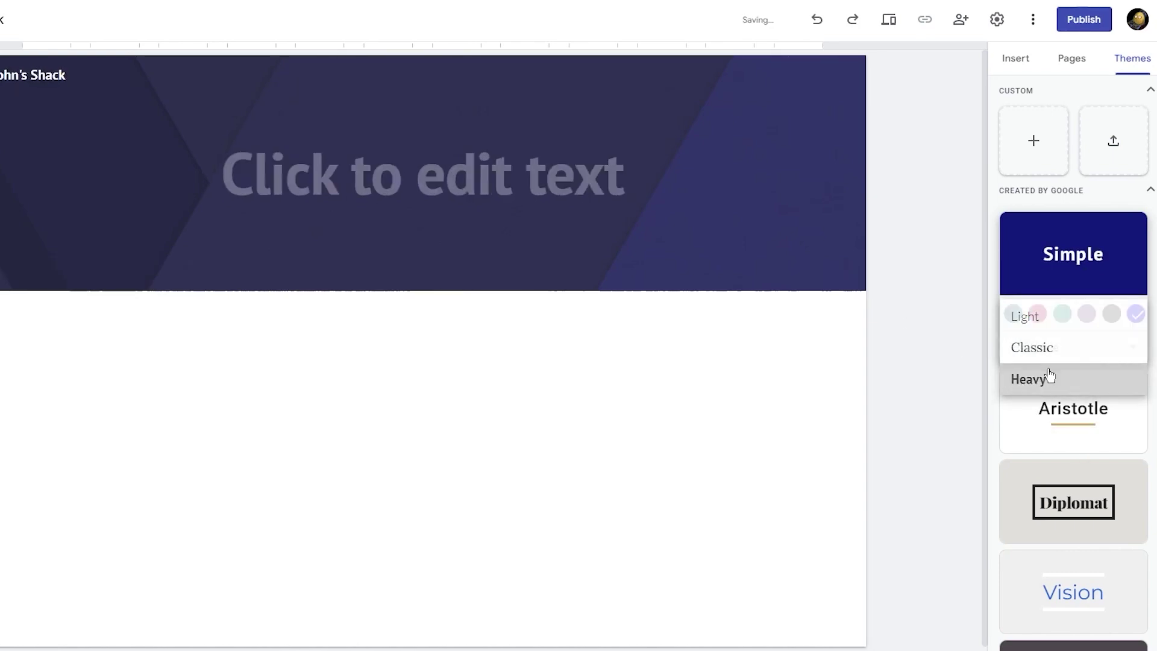
{"action": "left_click", "coordinate": [1055, 352]}
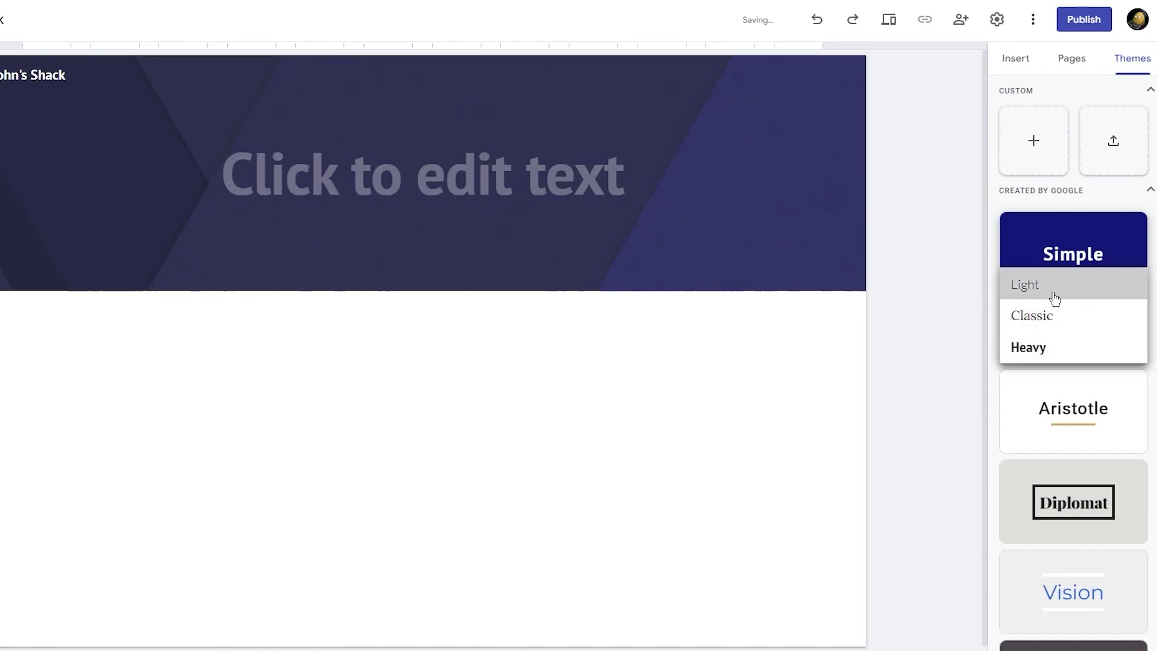
{"action": "left_click", "coordinate": [1053, 291]}
{"action": "left_click", "coordinate": [1118, 358]}
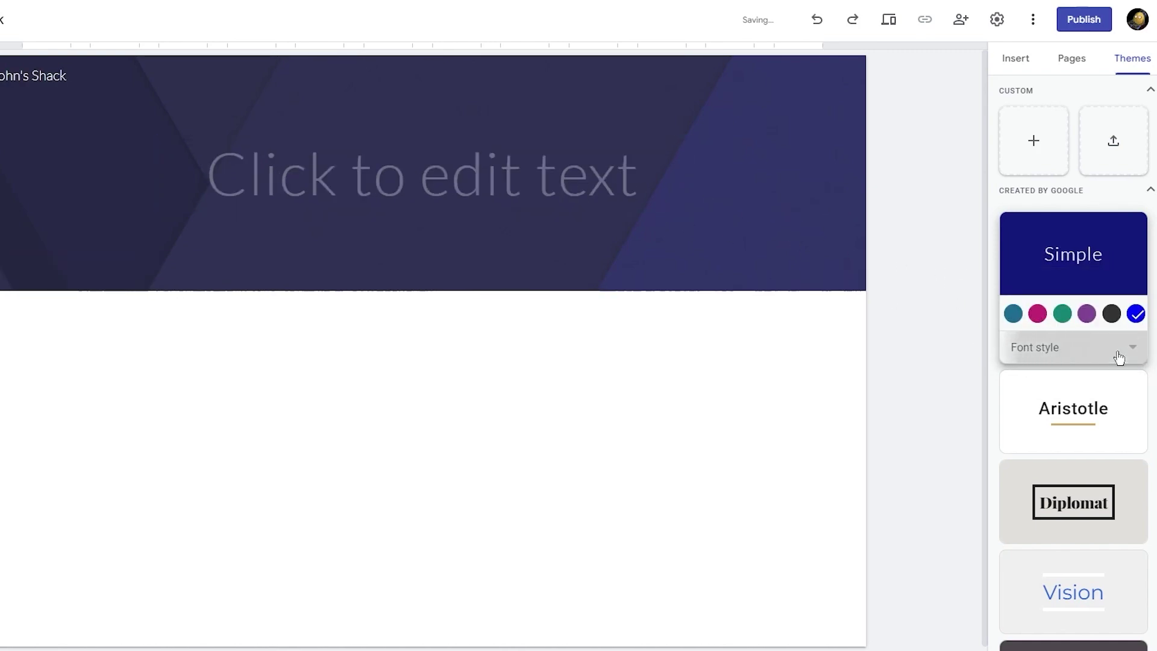
{"action": "left_click", "coordinate": [1046, 382]}
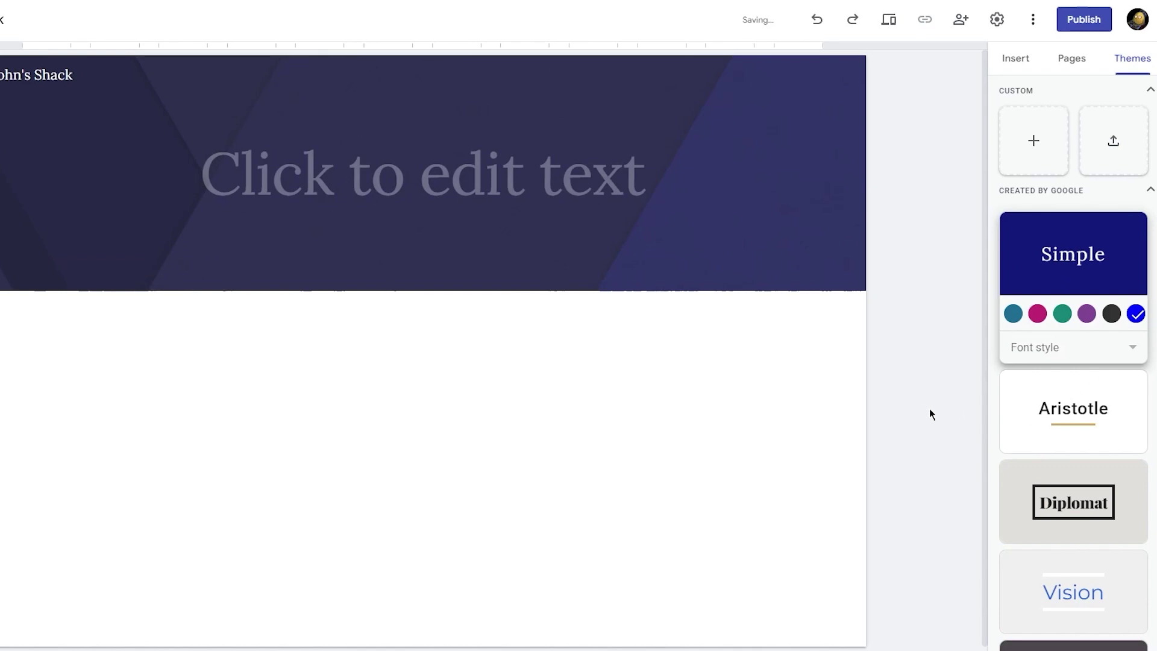
Try out other Google themes such as Level and apply Diplomat with the dark purple preset colour.
{"action": "scroll", "coordinate": [1043, 450], "scroll_direction": "down", "scroll_amount": 3}
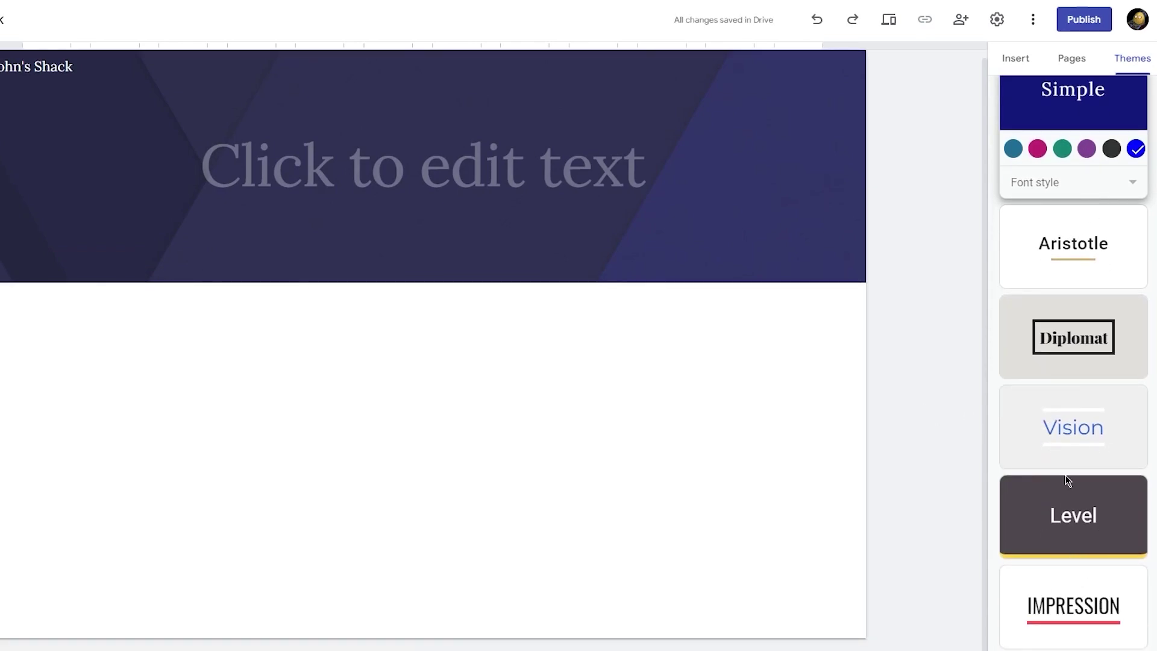
{"action": "left_click", "coordinate": [1121, 522]}
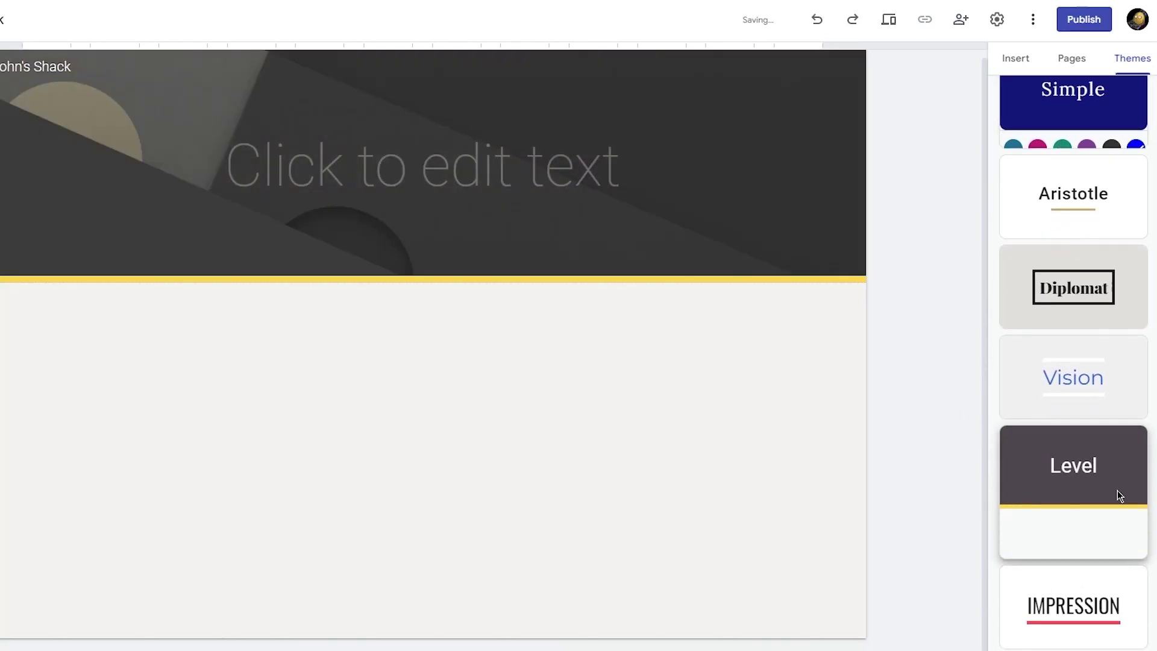
{"action": "left_click", "coordinate": [1085, 378]}
{"action": "left_click", "coordinate": [1067, 289]}
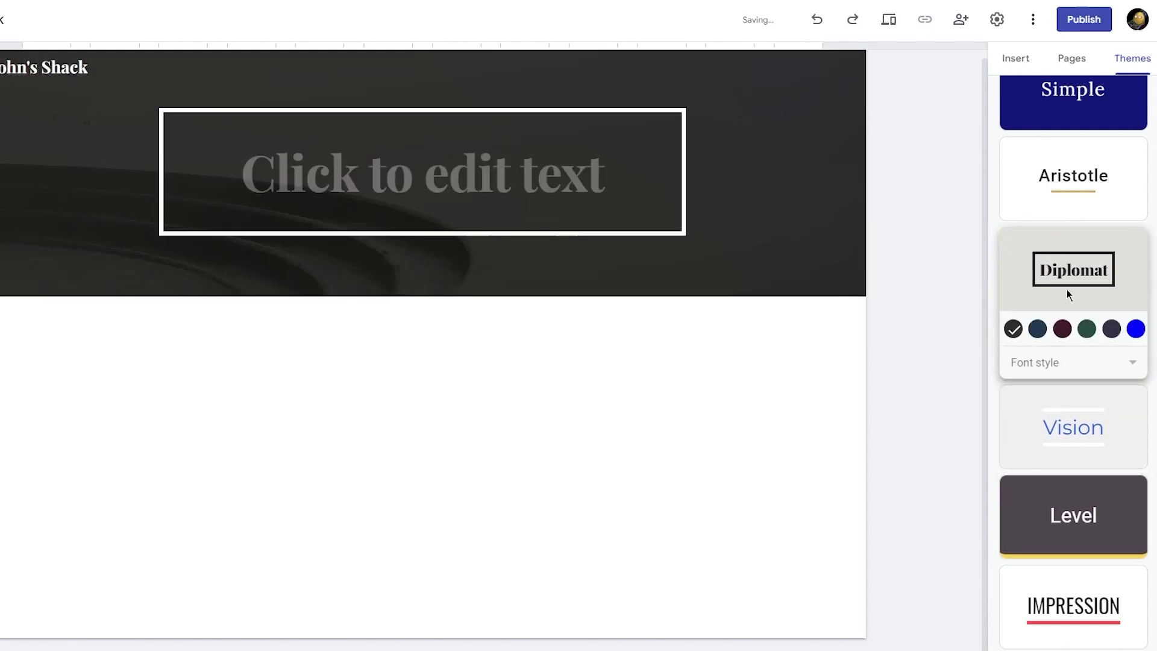
{"action": "left_click", "coordinate": [1135, 398]}
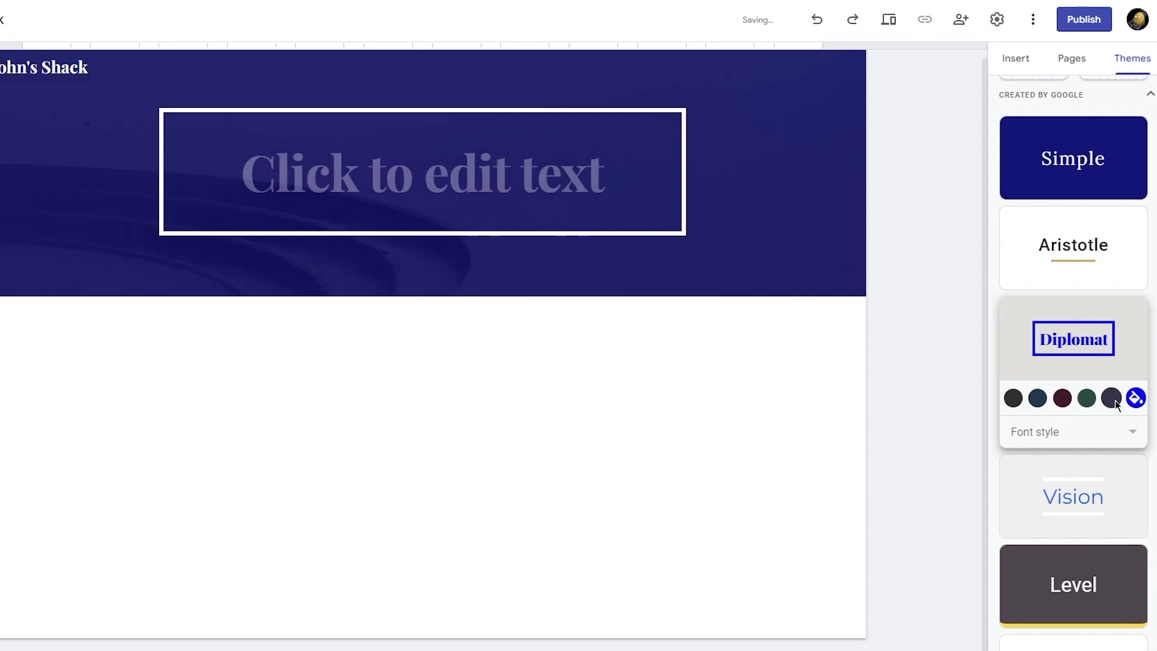
{"action": "left_click", "coordinate": [1112, 398]}
Try the Light font style on the Diplomat theme and set it back to Classic.
{"action": "left_click", "coordinate": [1118, 432]}
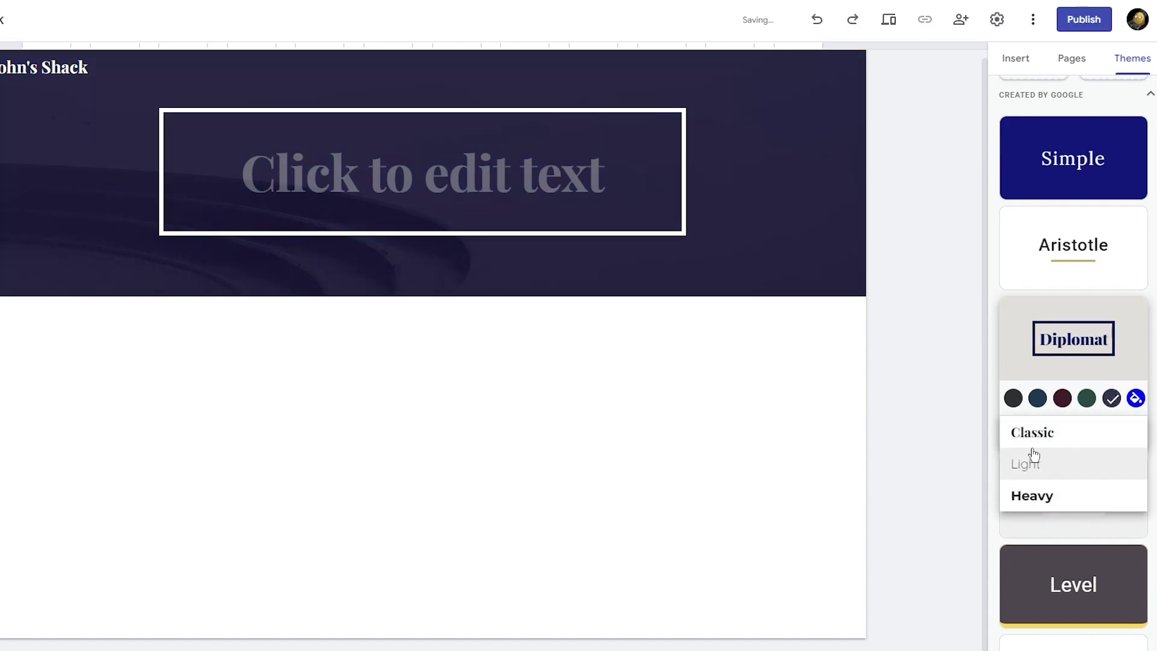
{"action": "left_click", "coordinate": [1081, 476]}
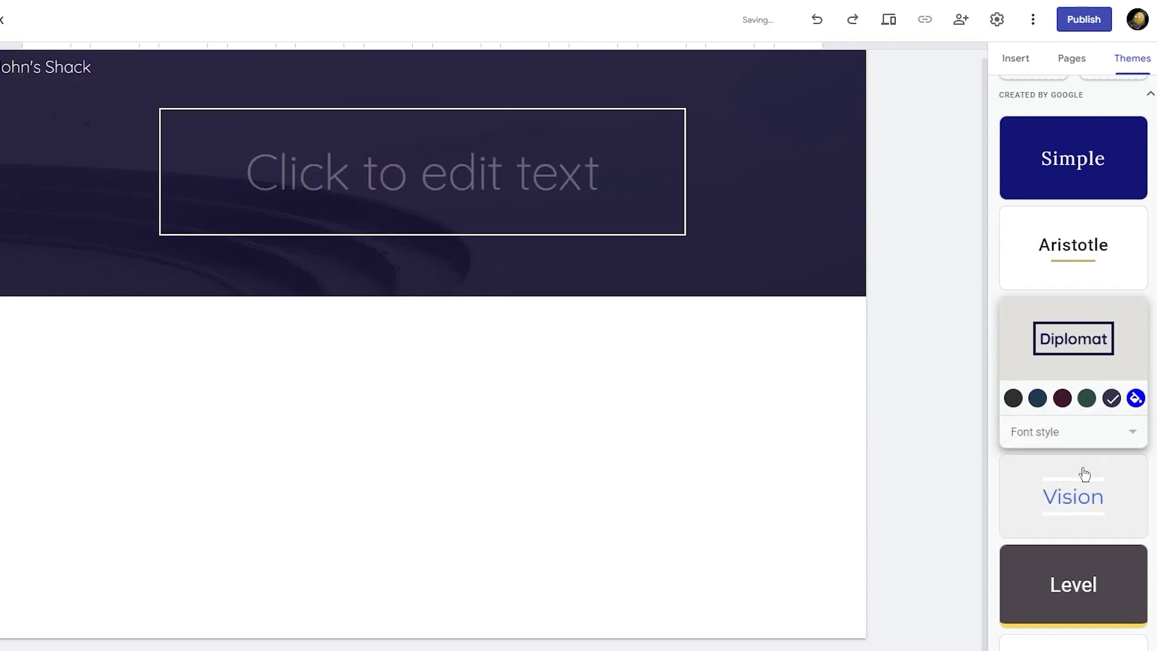
{"action": "left_click", "coordinate": [1081, 425]}
{"action": "left_click", "coordinate": [1032, 400]}
{"action": "left_click", "coordinate": [538, 174]}
{"action": "left_click", "coordinate": [927, 244]}
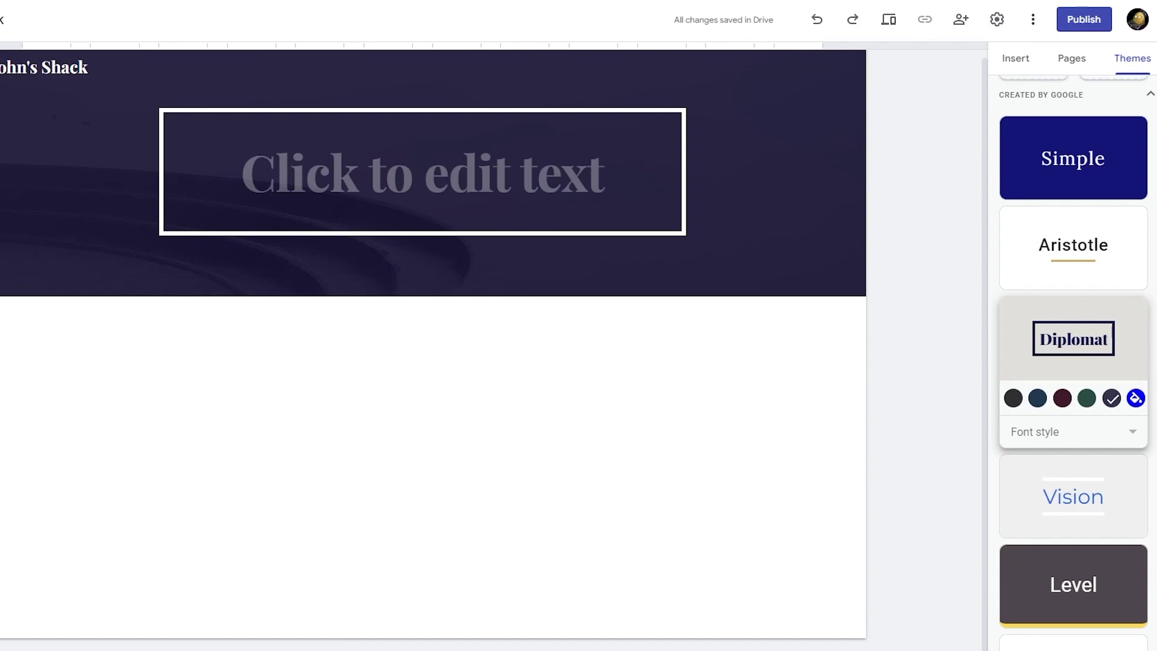
{"action": "left_click", "coordinate": [1018, 60]}
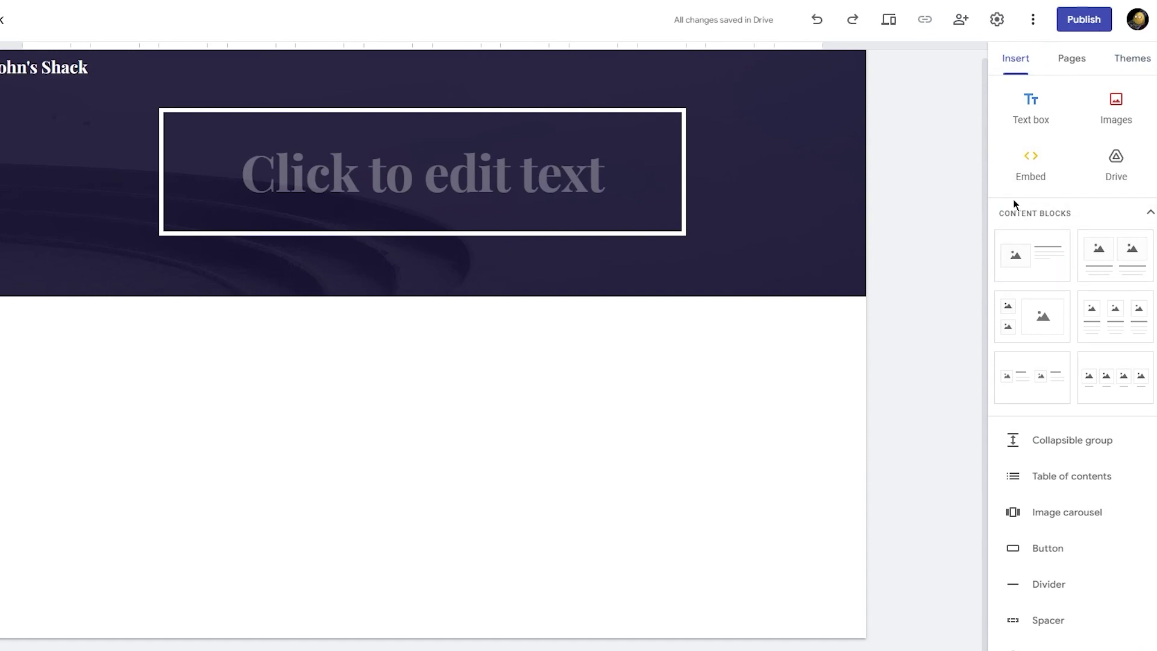
{"action": "left_click", "coordinate": [1128, 117]}
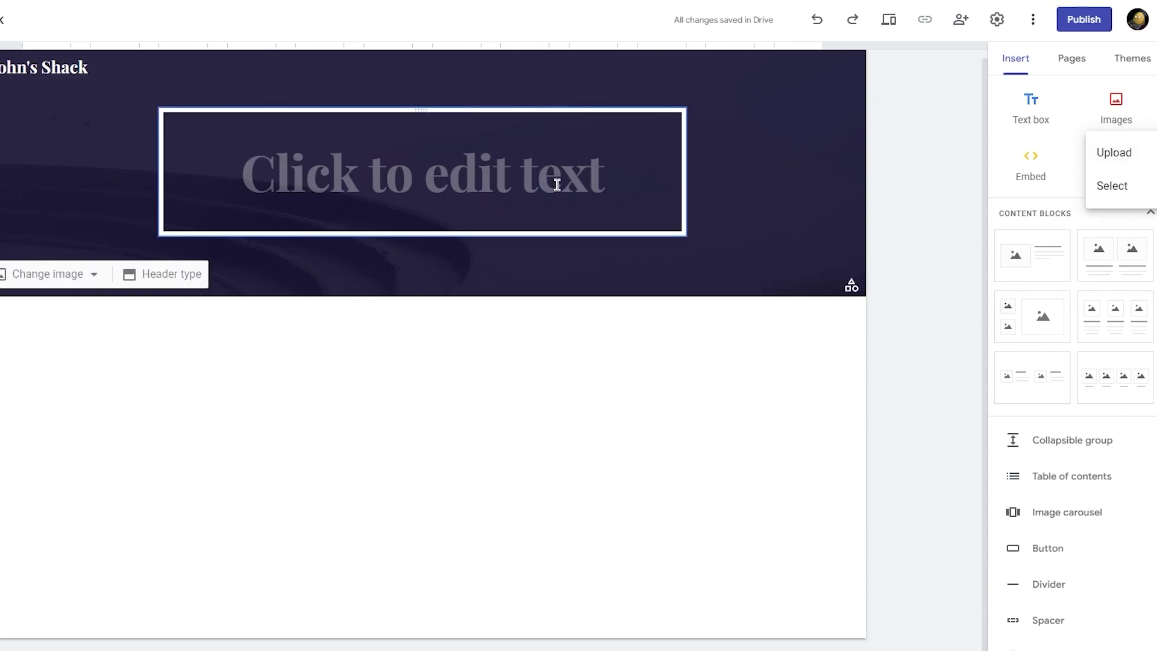
{"action": "left_click", "coordinate": [1128, 155]}
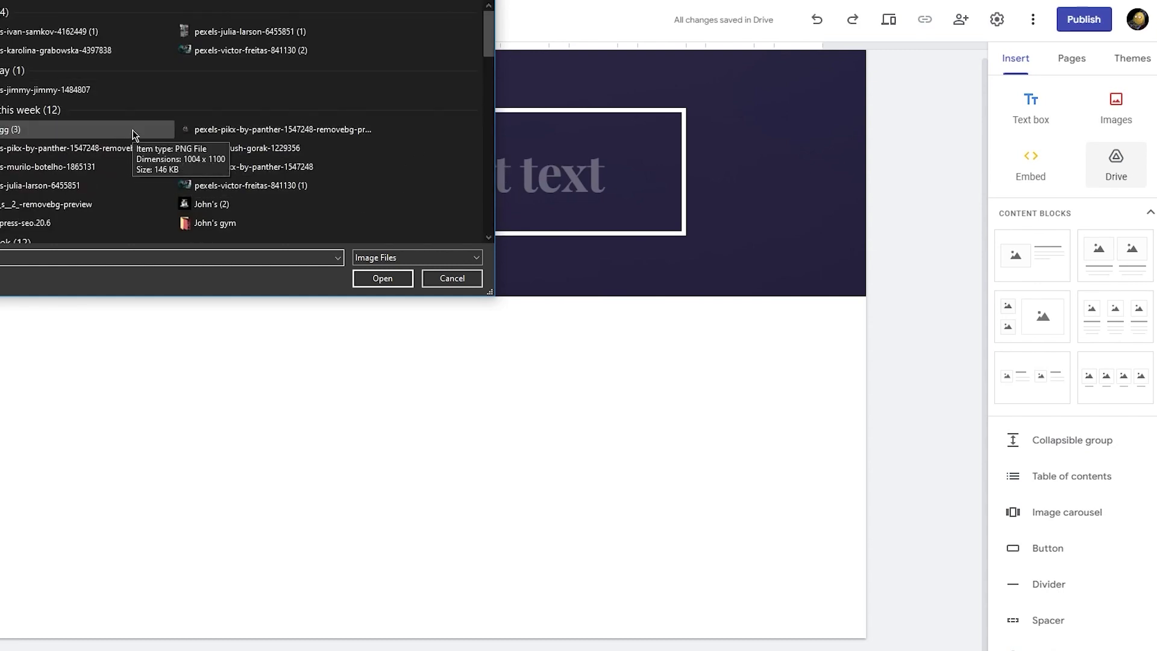
{"action": "left_click", "coordinate": [458, 277]}
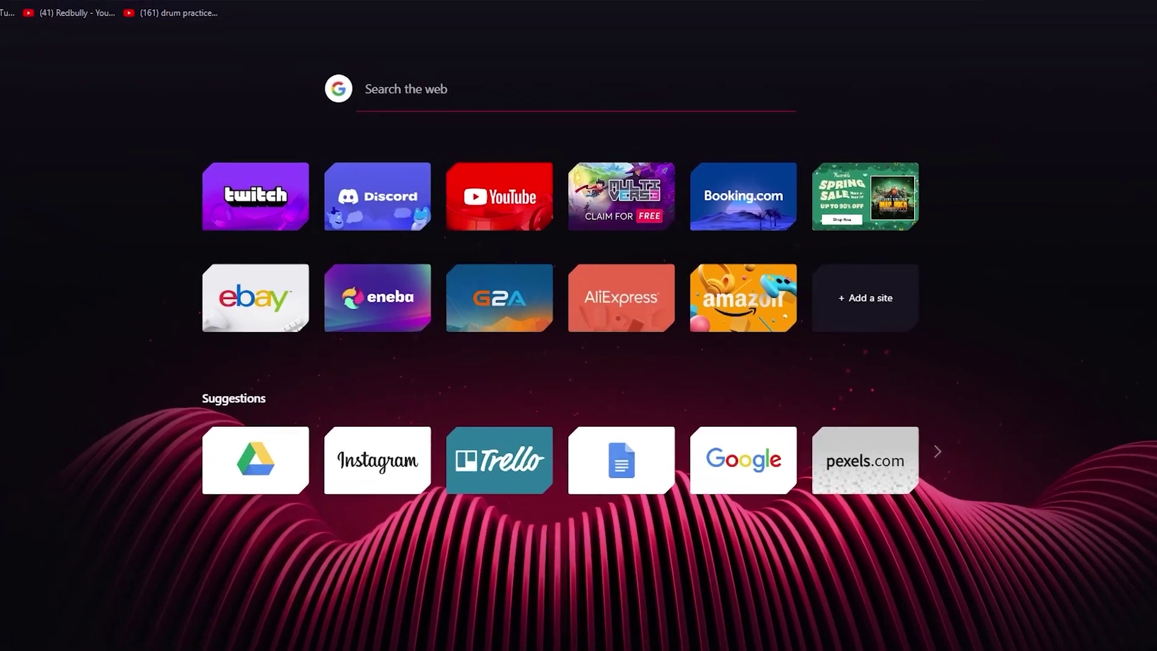
Search the web for "canva" and open the Canva website.
{"action": "type", "text": "ca"}
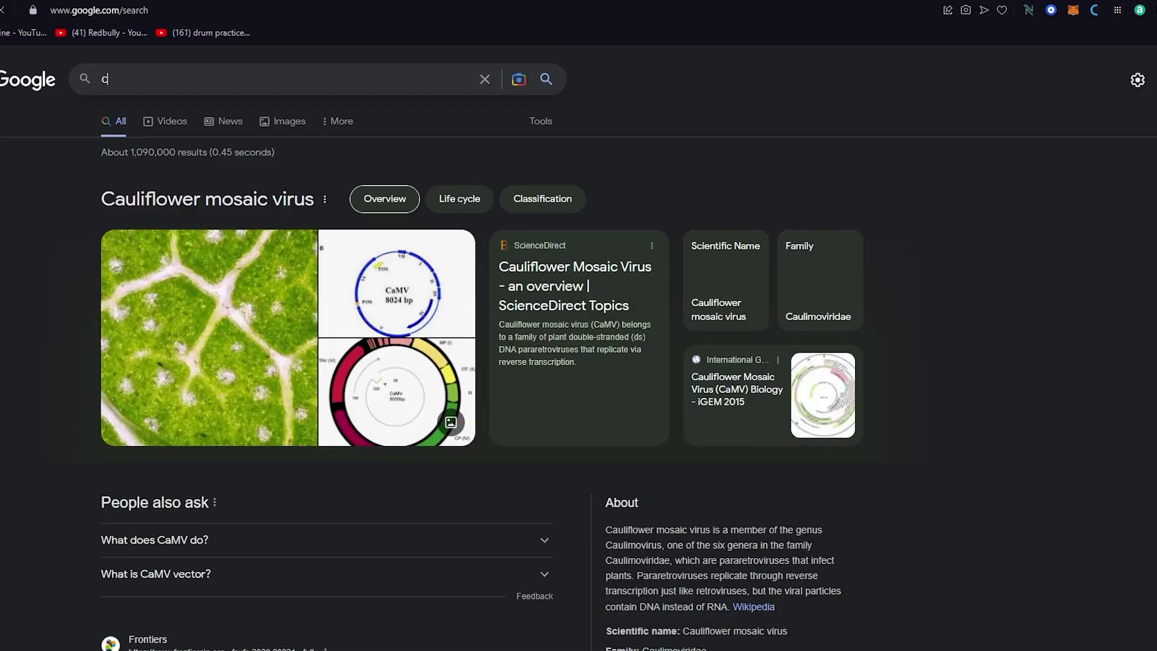
{"action": "type", "text": "nva"}
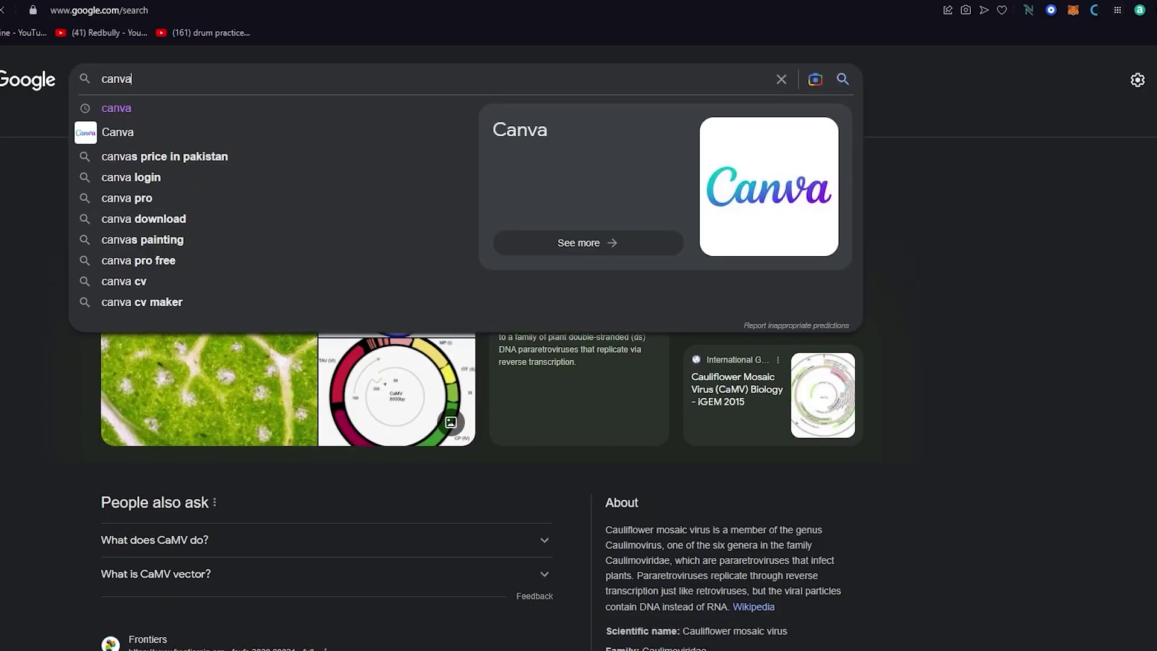
{"action": "key", "text": "Return"}
{"action": "left_click", "coordinate": [230, 207]}
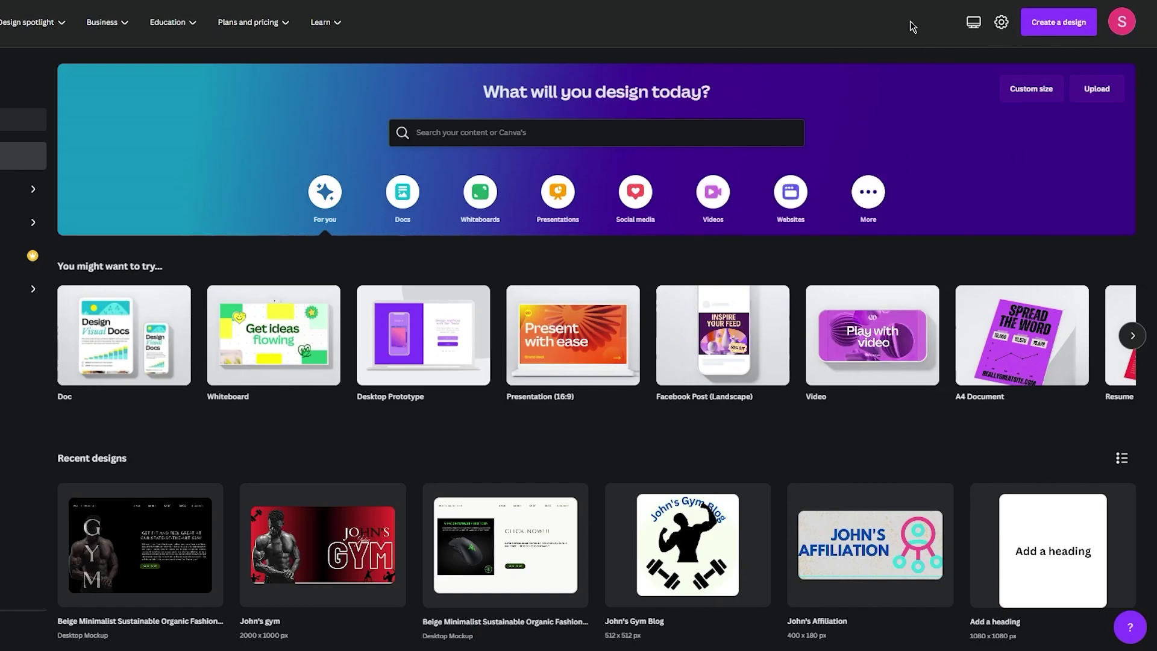
Look through the suggested design types offered for a new design in Canva.
{"action": "left_click", "coordinate": [1055, 31]}
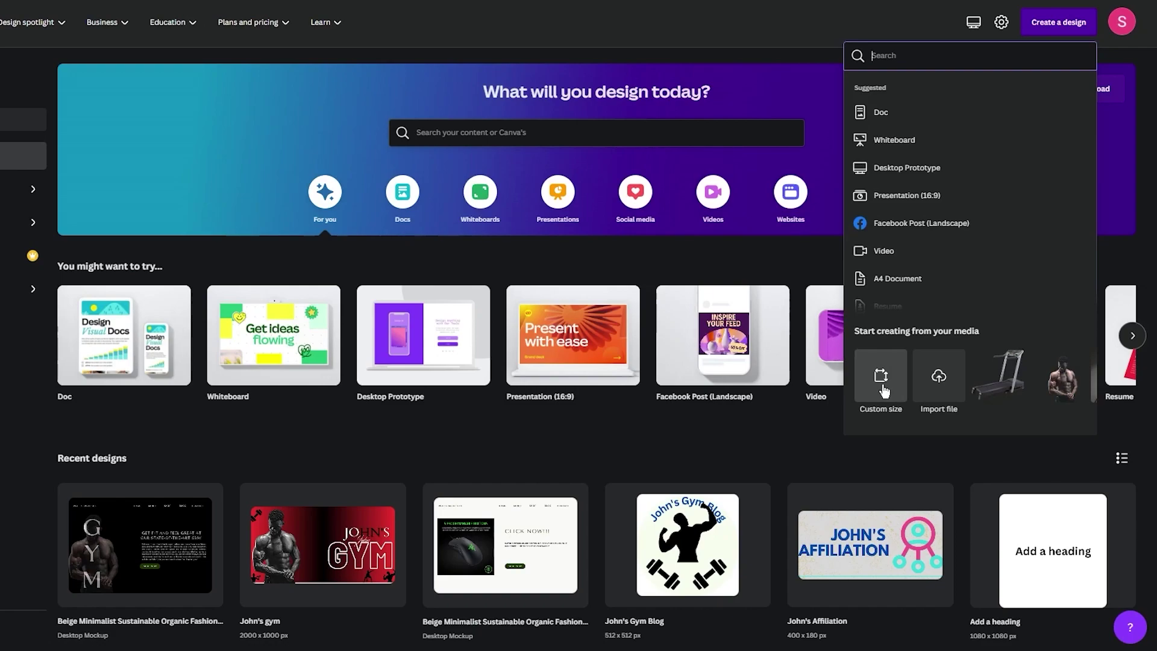
{"action": "scroll", "coordinate": [950, 253], "scroll_direction": "down", "scroll_amount": 5}
{"action": "scroll", "coordinate": [950, 192], "scroll_direction": "up", "scroll_amount": 2}
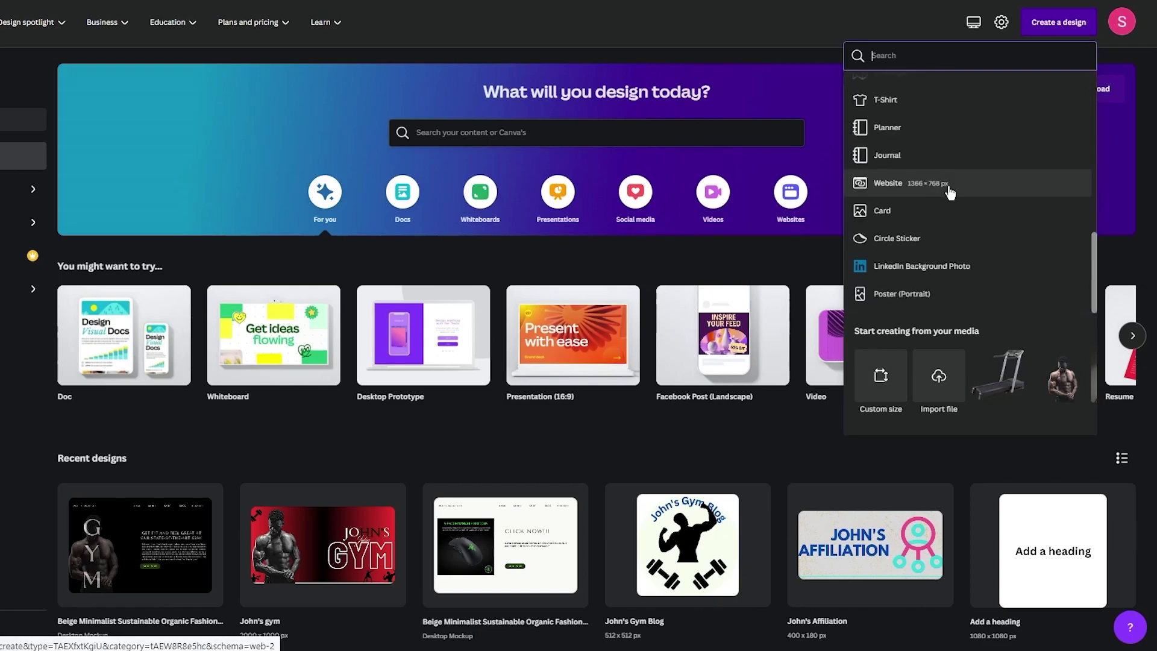
{"action": "scroll", "coordinate": [970, 241], "scroll_direction": "up", "scroll_amount": 5}
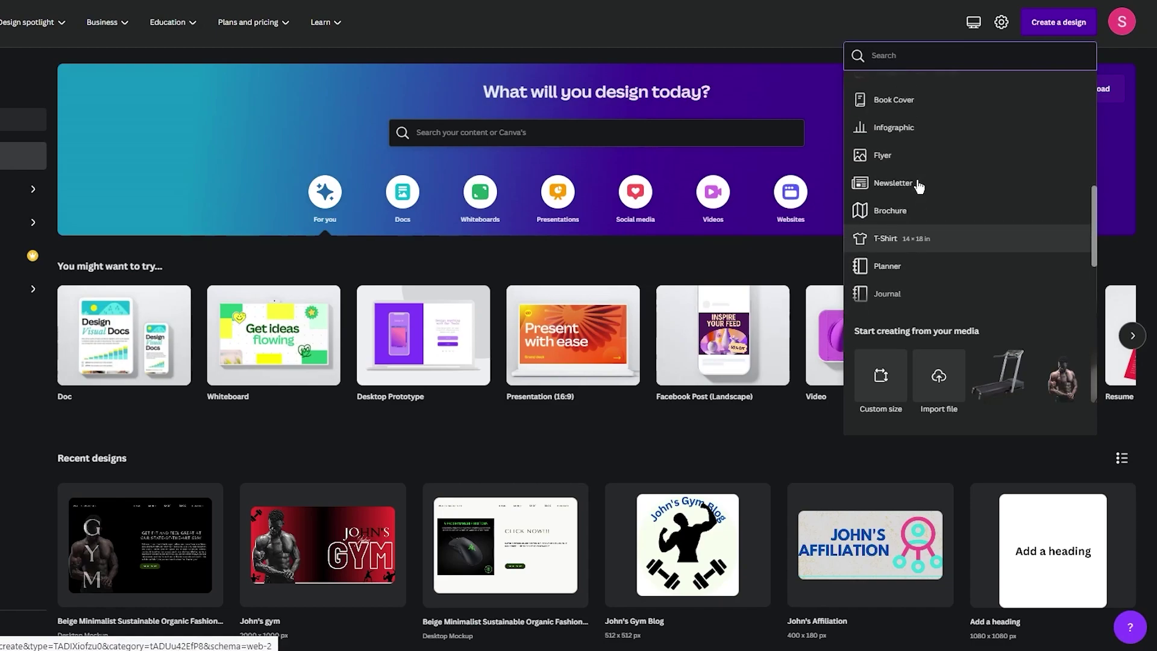
{"action": "scroll", "coordinate": [945, 183], "scroll_direction": "up", "scroll_amount": 2}
{"action": "scroll", "coordinate": [944, 183], "scroll_direction": "up", "scroll_amount": 6}
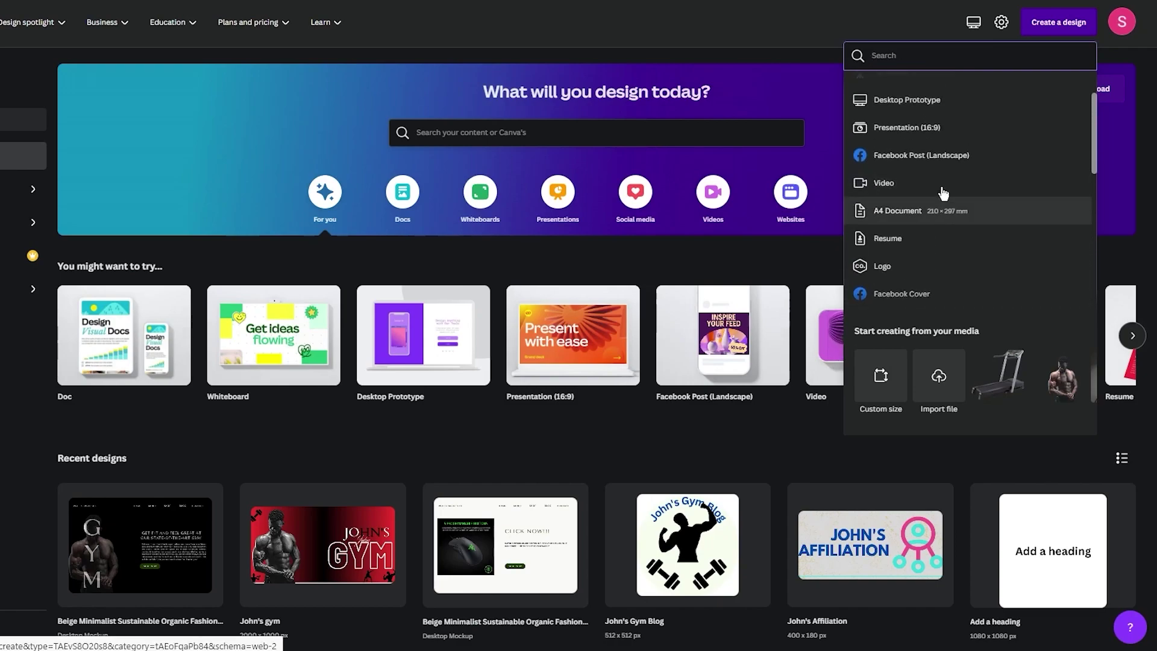
{"action": "scroll", "coordinate": [945, 181], "scroll_direction": "up", "scroll_amount": 2}
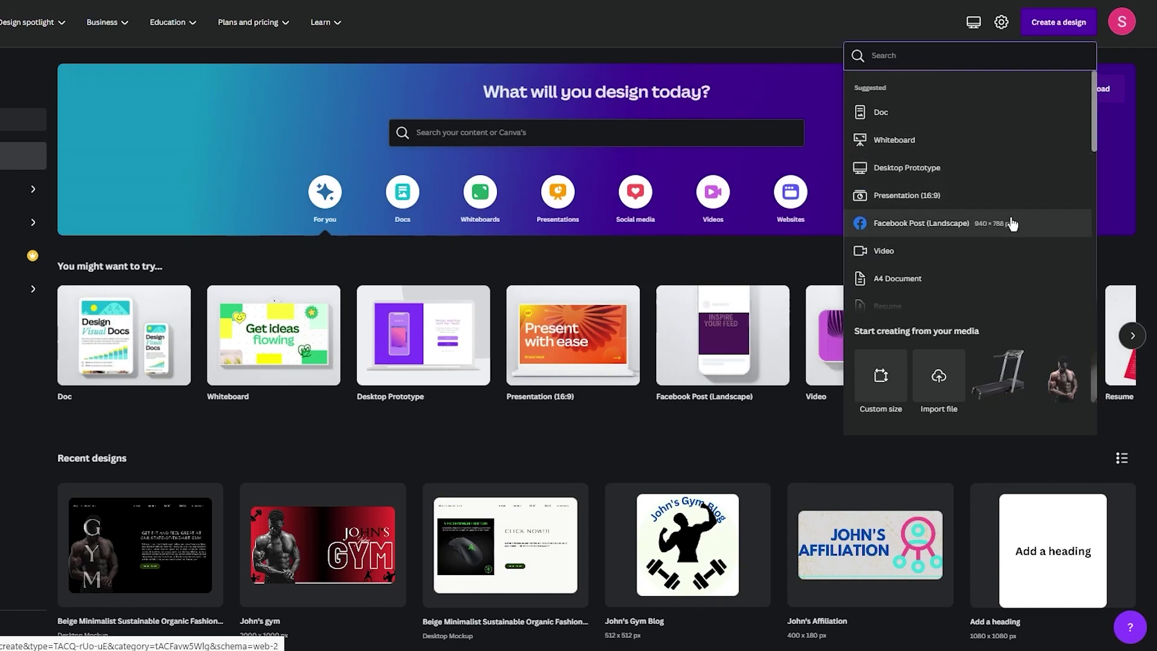
Create a new custom-size design 1920 px wide and 570 px high.
{"action": "left_click", "coordinate": [892, 389]}
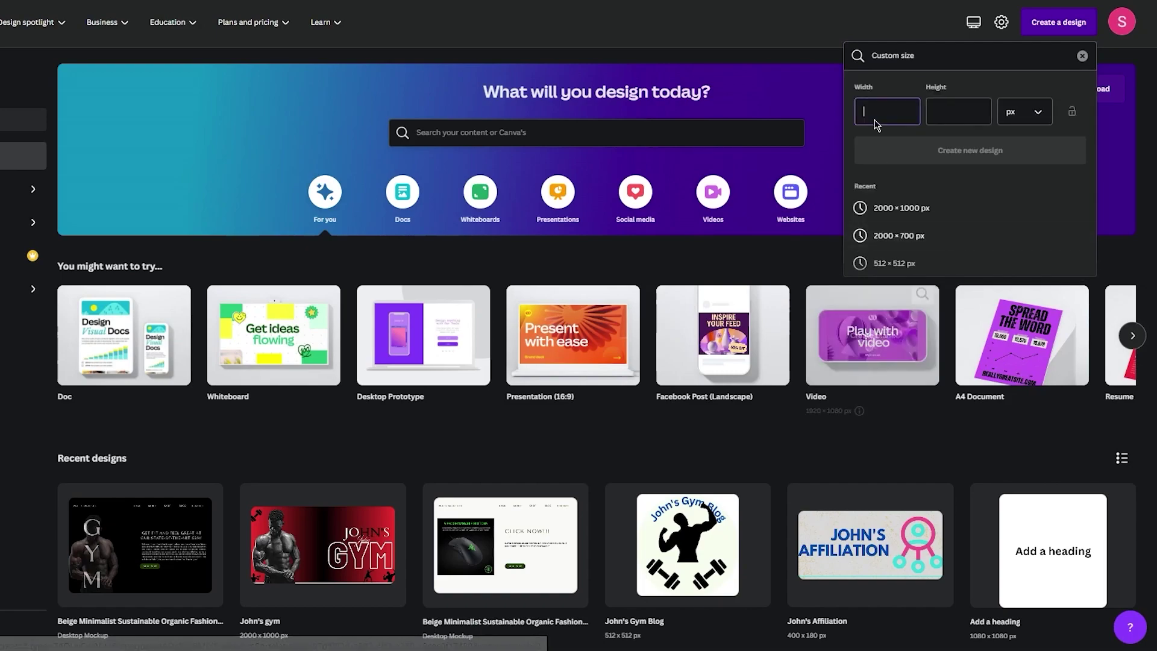
{"action": "type", "text": "1"}
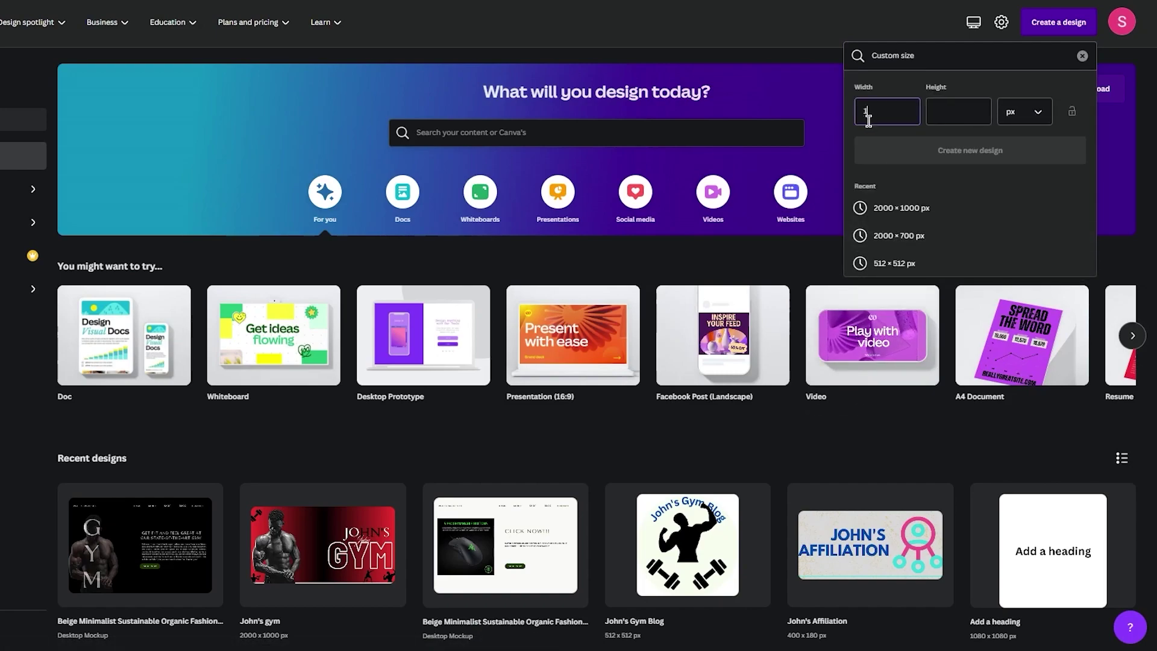
{"action": "type", "text": "080"}
{"action": "left_click", "coordinate": [947, 114]}
{"action": "type", "text": "570"}
{"action": "left_click", "coordinate": [897, 113]}
{"action": "left_click_drag", "start_coordinate": [897, 113], "coordinate": [854, 123]}
{"action": "type", "text": "1920"}
{"action": "left_click", "coordinate": [955, 157]}
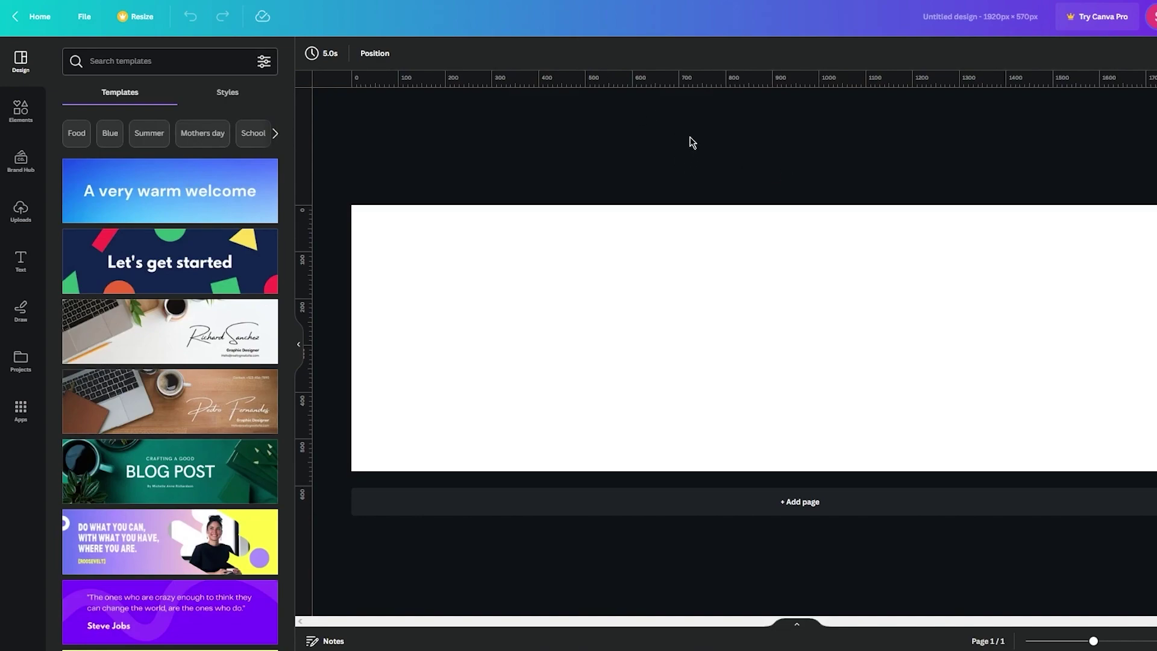
Select the blank page and pick a custom colour for its background.
{"action": "left_click", "coordinate": [935, 288]}
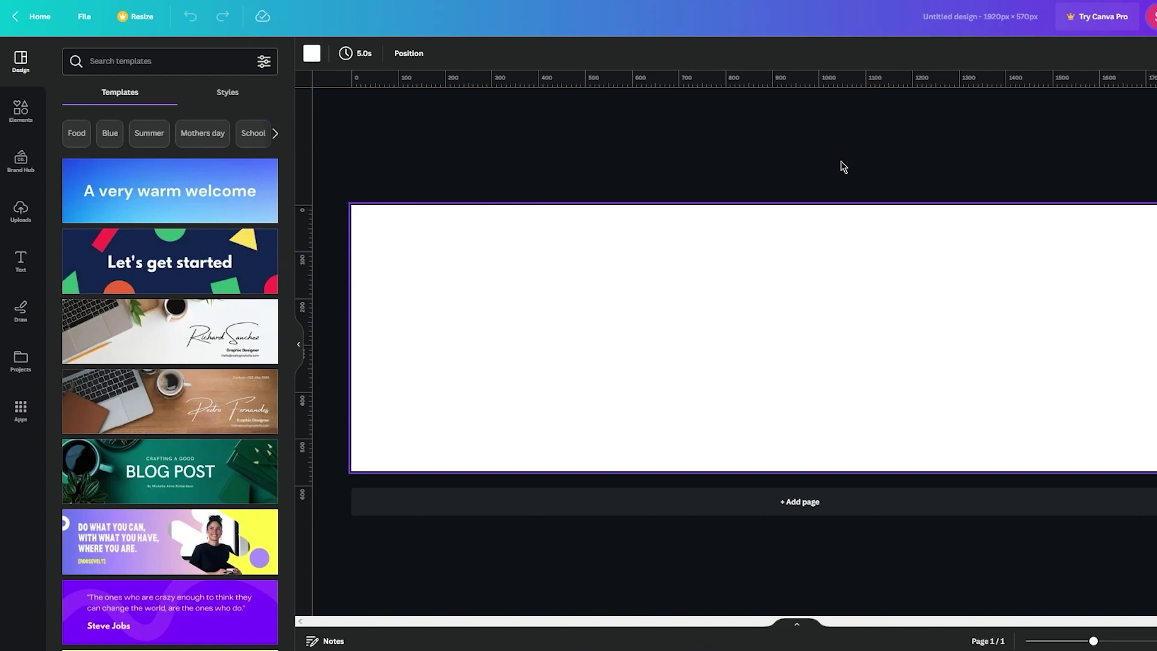
{"action": "left_click", "coordinate": [309, 57]}
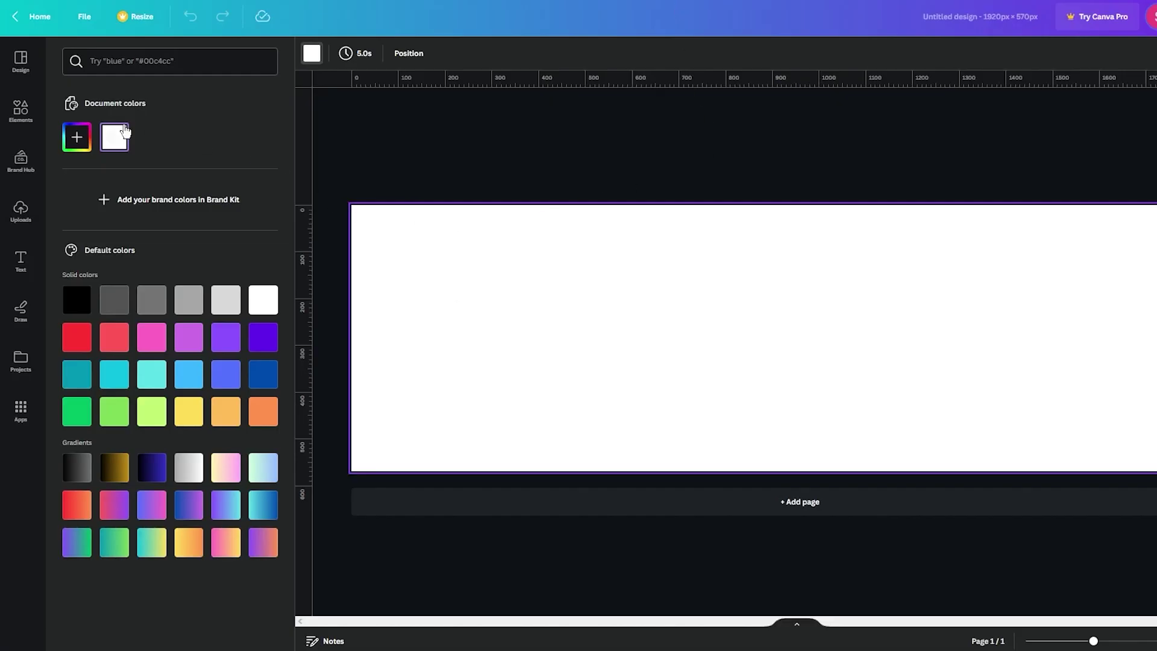
{"action": "left_click", "coordinate": [78, 137]}
{"action": "left_click_drag", "start_coordinate": [201, 289], "coordinate": [217, 288]}
{"action": "left_click_drag", "start_coordinate": [226, 228], "coordinate": [279, 208]}
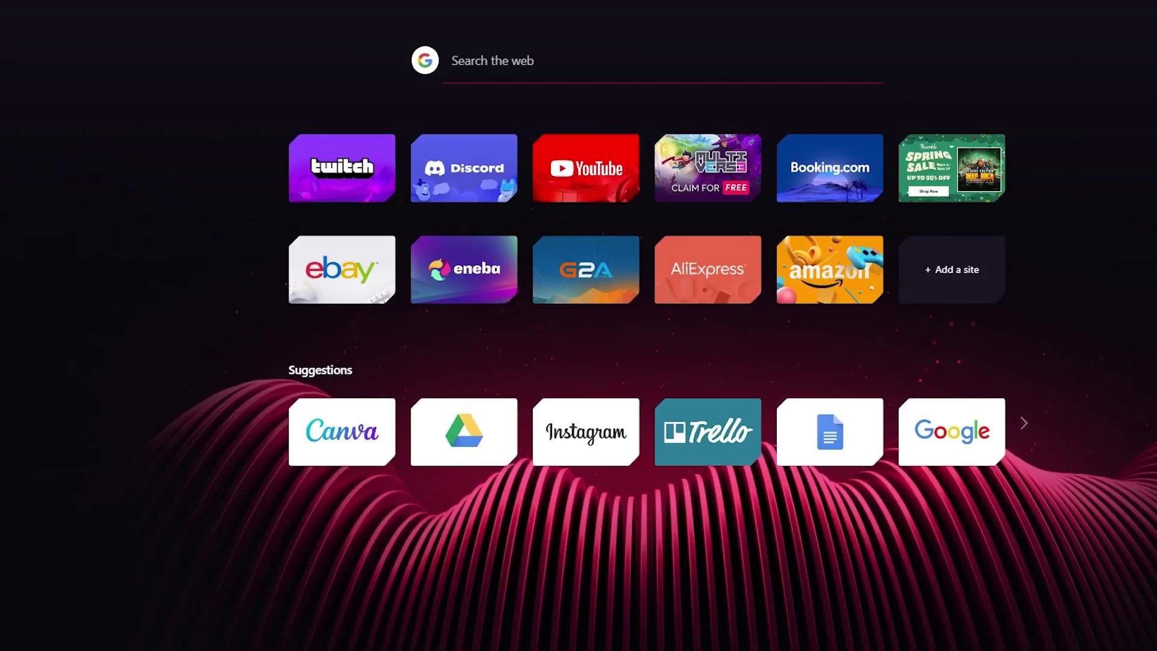
Search the web for "shades of purple" and open one of the colour chart images in the results.
{"action": "type", "text": "shades o"}
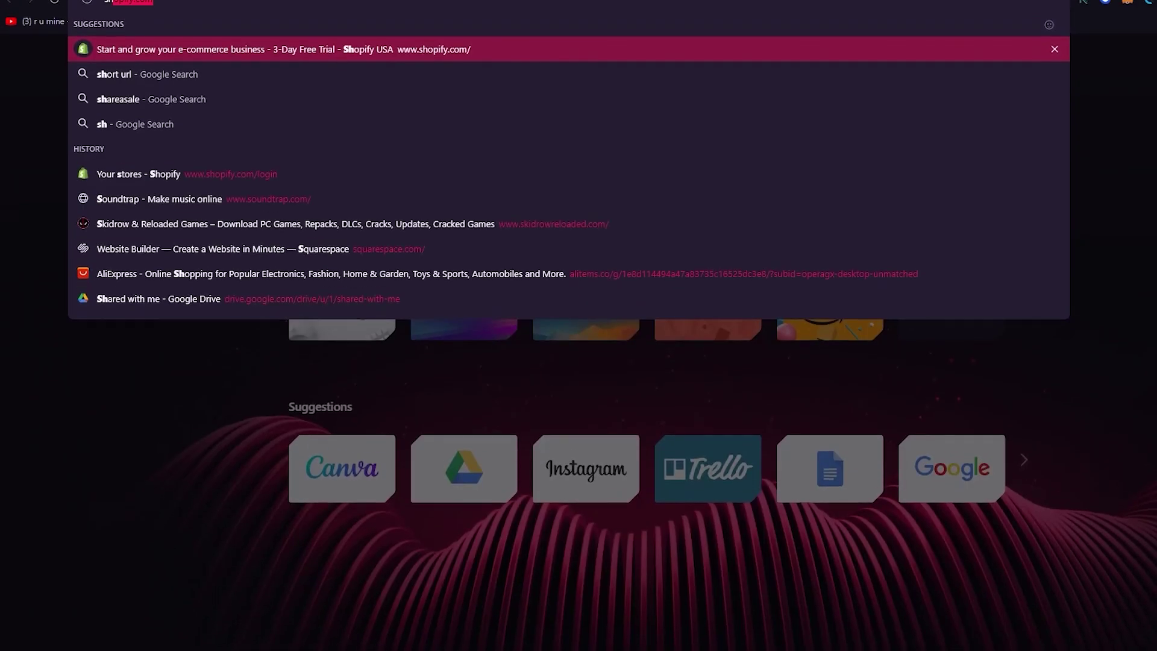
{"action": "type", "text": "f purple"}
{"action": "key", "text": "Return"}
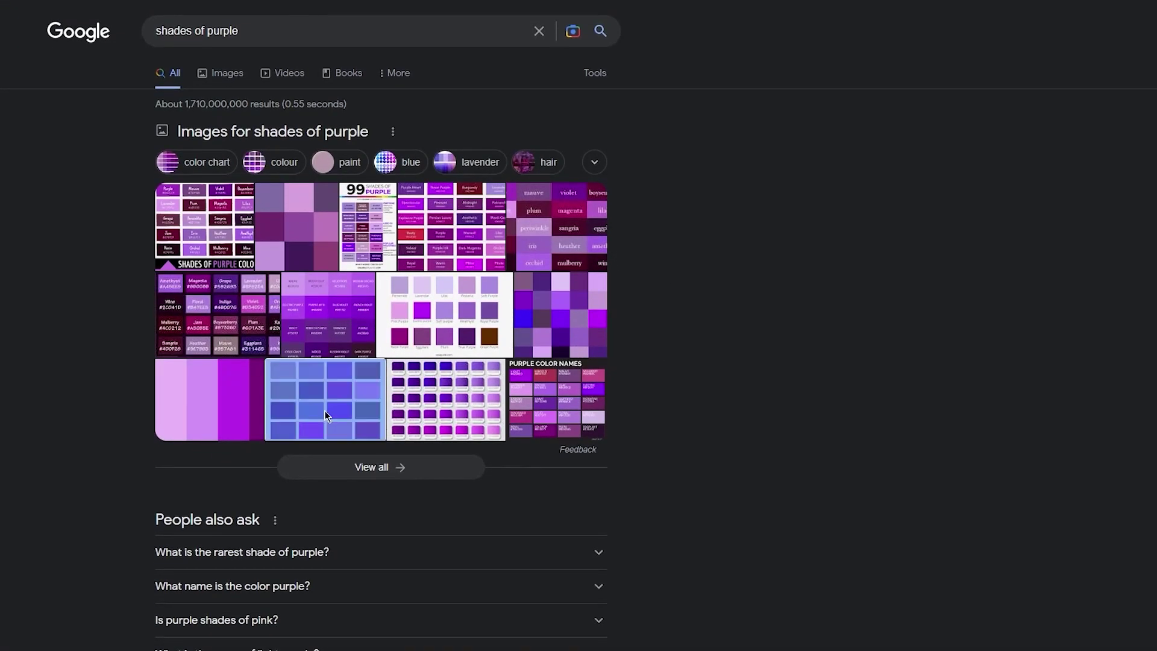
{"action": "left_click", "coordinate": [326, 416]}
{"action": "left_click", "coordinate": [381, 231]}
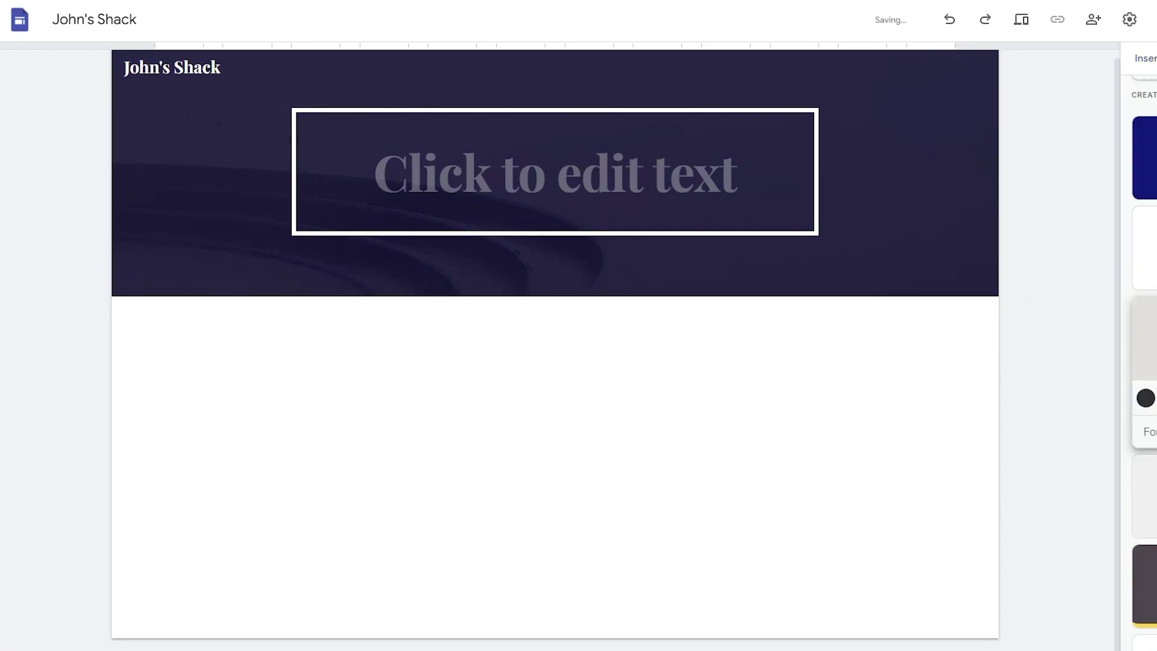
{"action": "right_click", "coordinate": [1072, 102]}
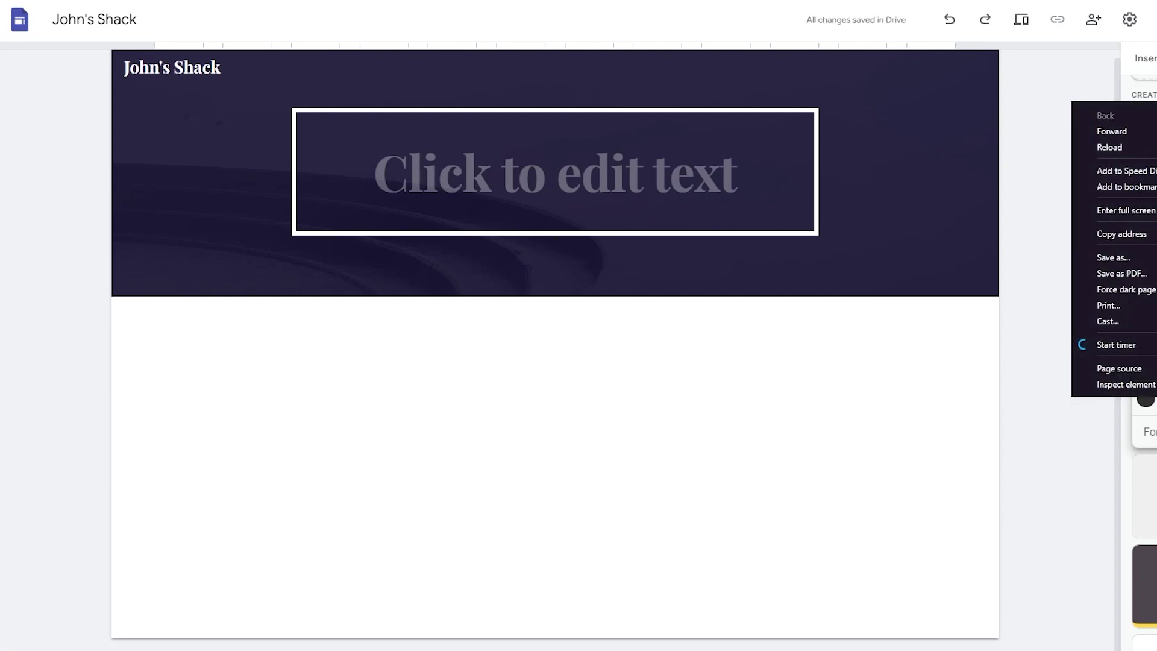
{"action": "left_click", "coordinate": [1061, 395]}
{"action": "left_click", "coordinate": [840, 168]}
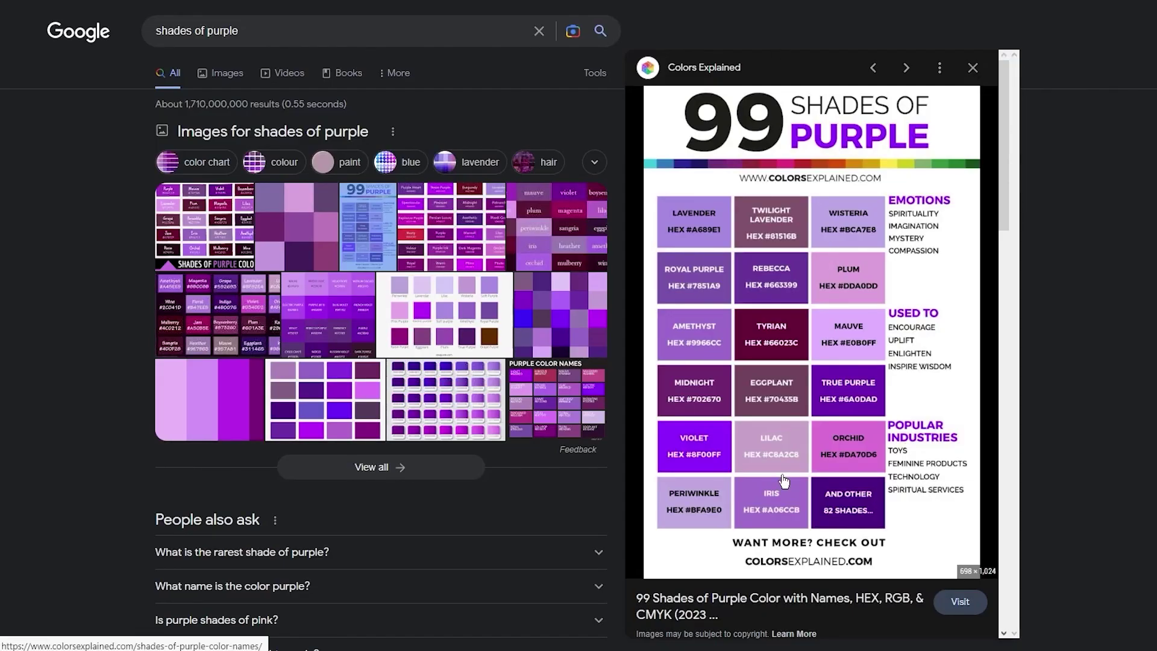
View the chart of named purple shades from Pinterest and search the web for "eggplant purple color code".
{"action": "left_click", "coordinate": [530, 228]}
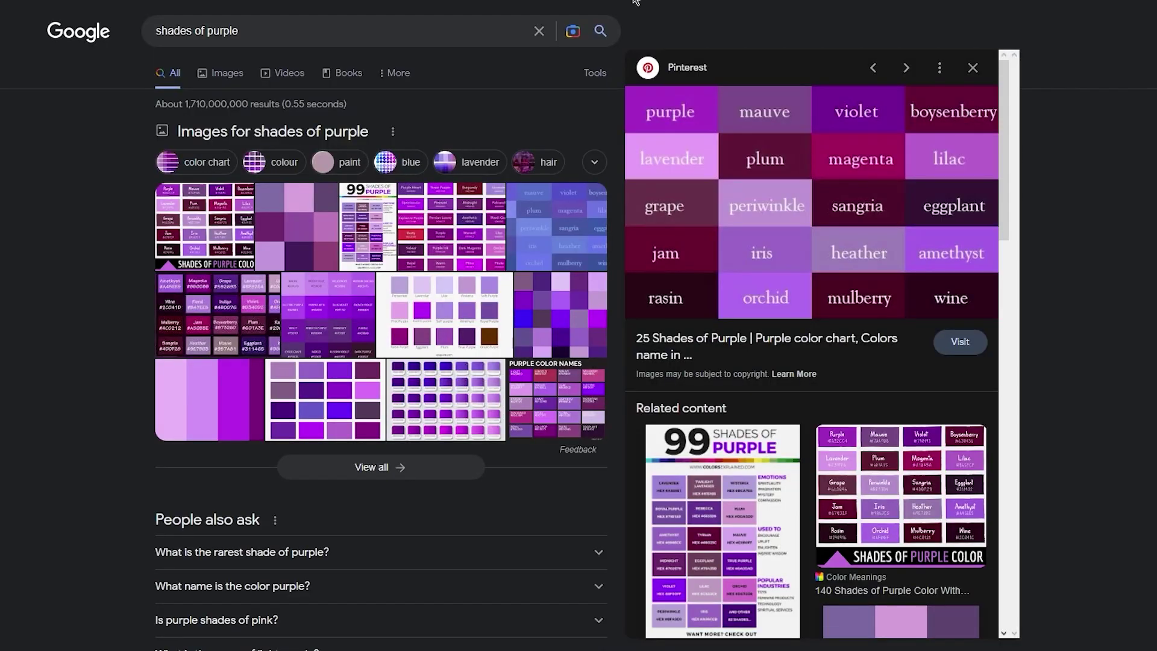
{"action": "left_click_drag", "start_coordinate": [211, 30], "coordinate": [118, 50]}
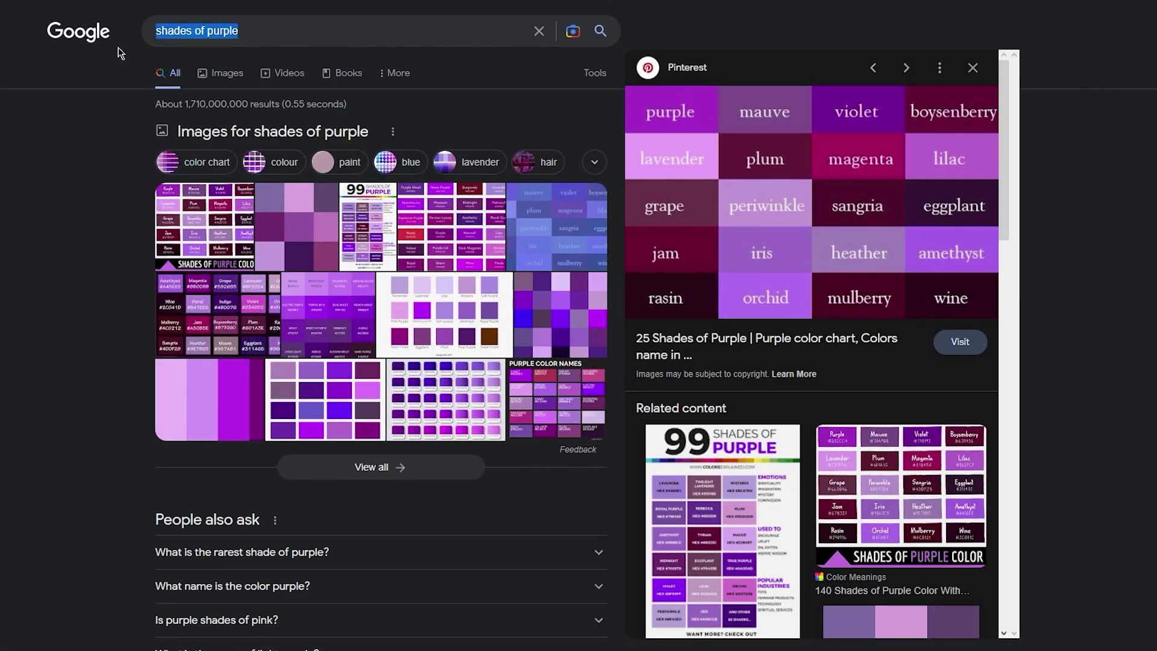
{"action": "type", "text": "eggpl"}
{"action": "key", "text": "Down"}
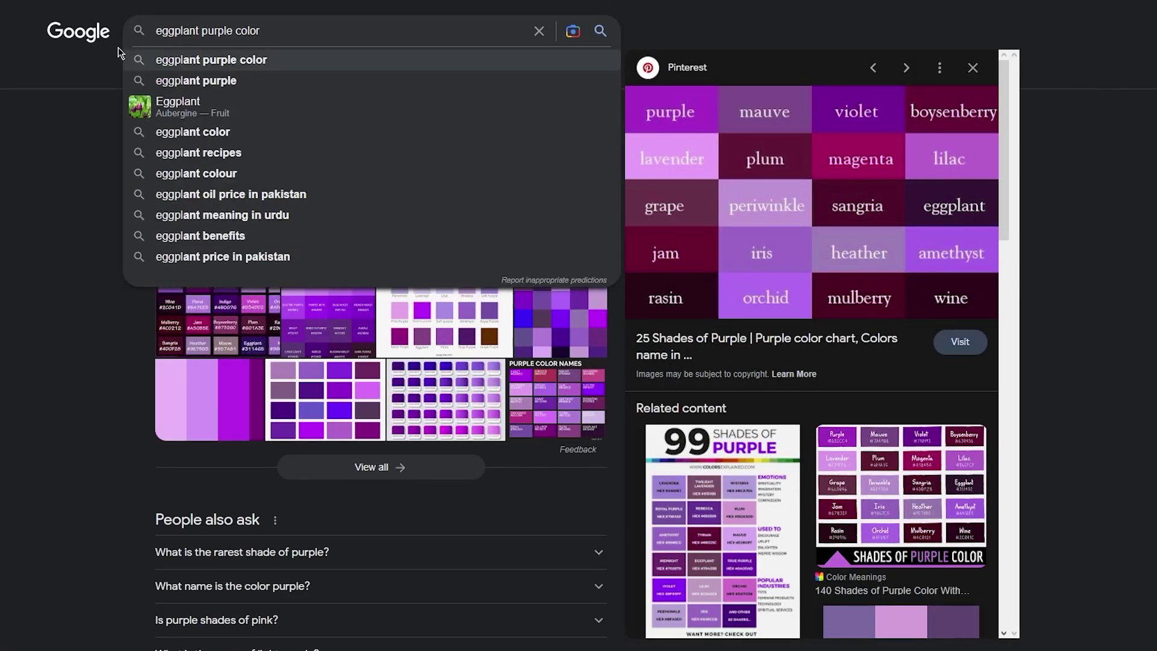
{"action": "type", "text": "code"}
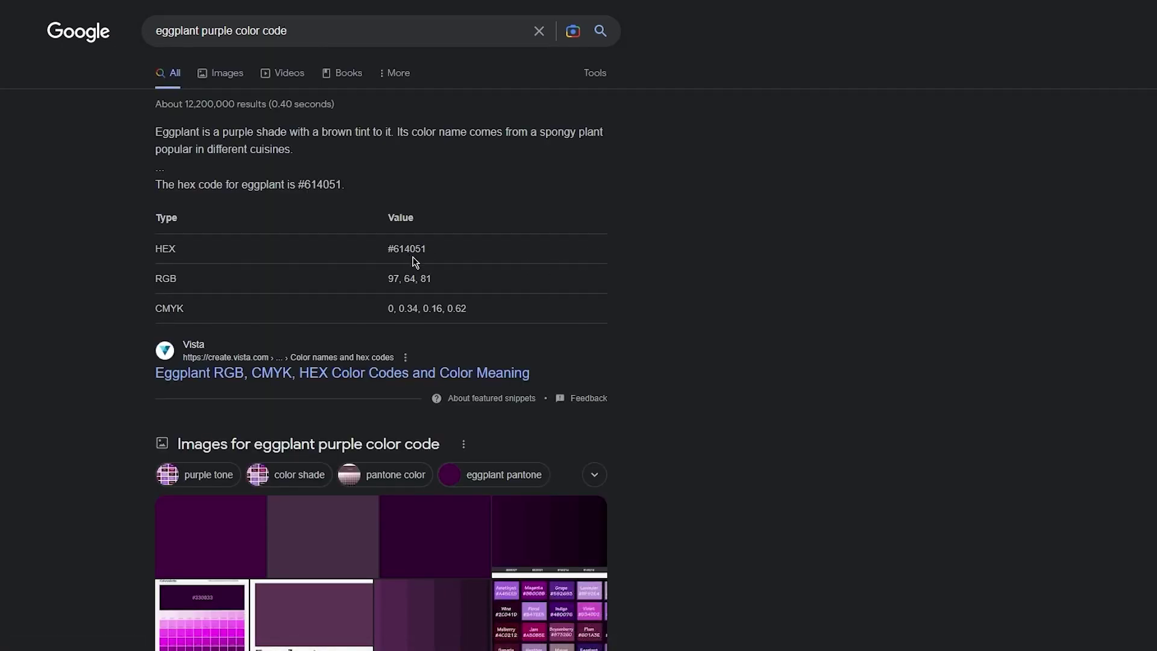
Copy the eggplant hex code 614051 from the search results and apply it as the page background colour in the Canva design.
{"action": "scroll", "coordinate": [415, 261], "scroll_direction": "down", "scroll_amount": 1}
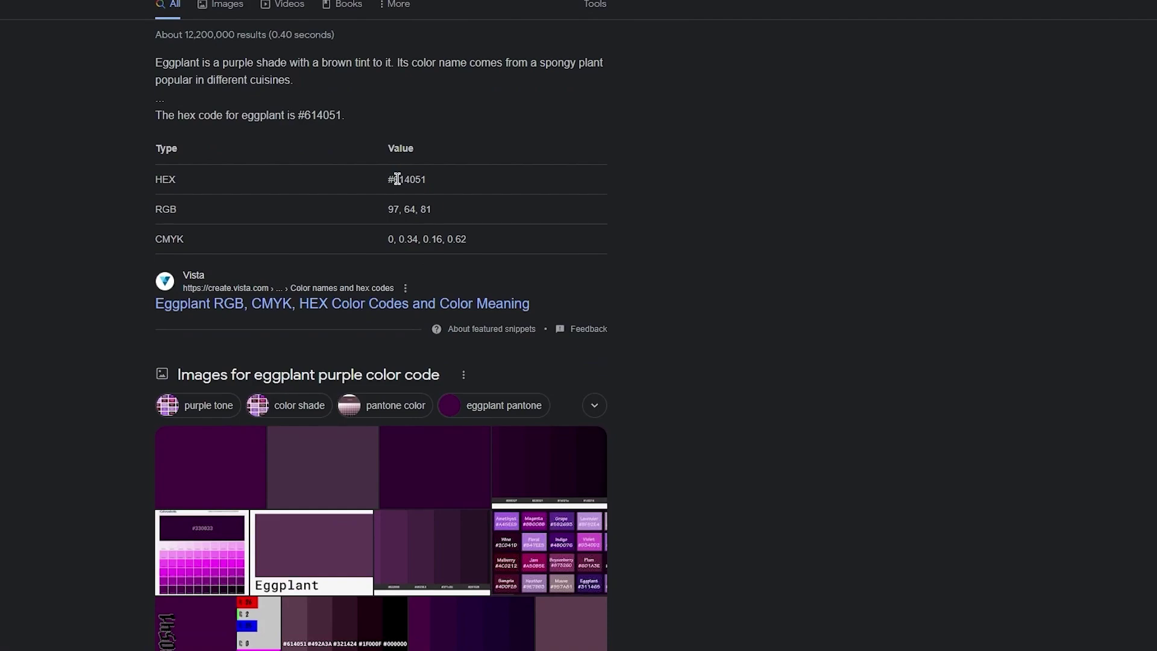
{"action": "left_click_drag", "start_coordinate": [394, 181], "coordinate": [471, 182]}
{"action": "key", "text": "ctrl+c"}
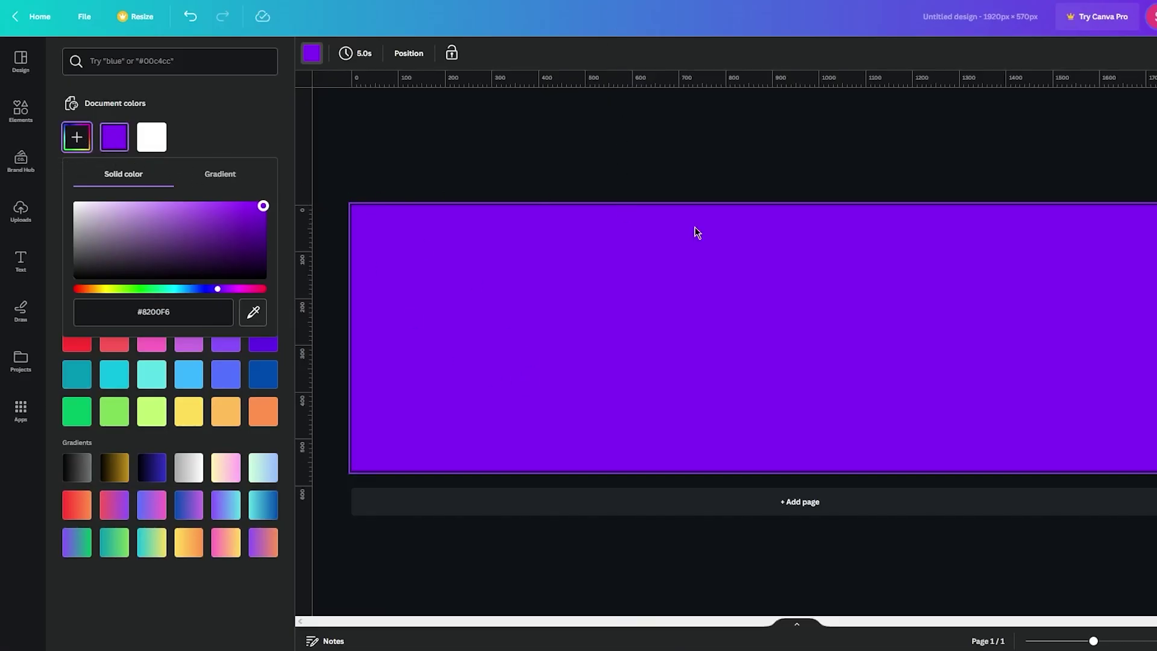
{"action": "left_click", "coordinate": [107, 301]}
{"action": "key", "text": "ctrl+a"}
{"action": "key", "text": "ctrl+v"}
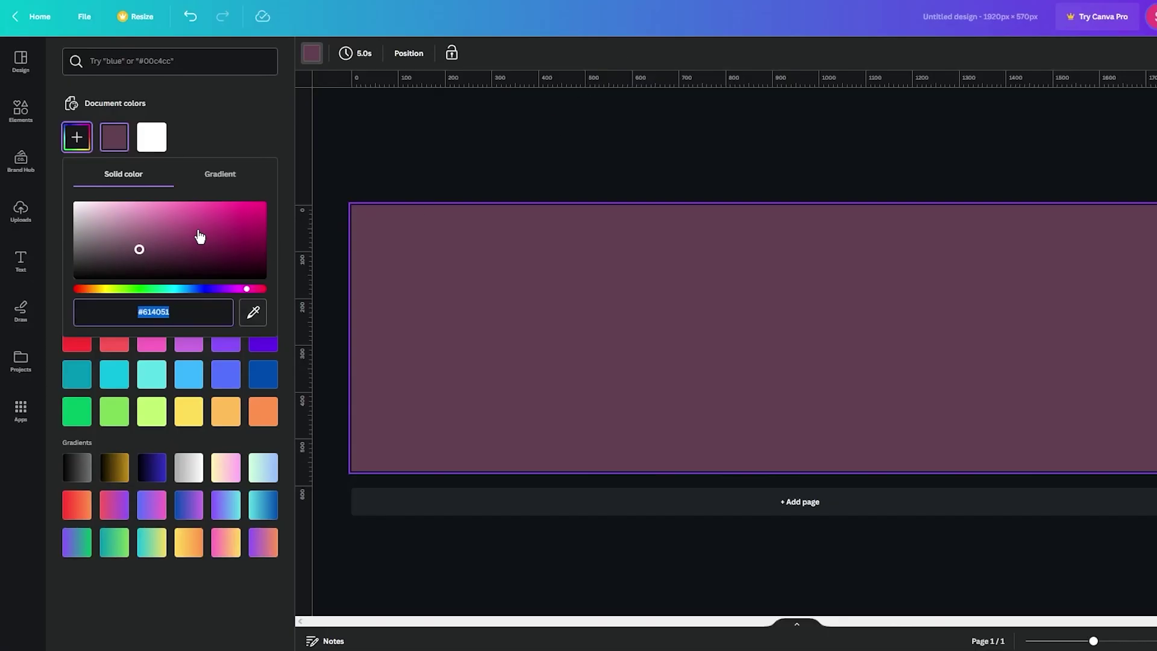
Fine-tune the custom background colour to a darker, deep purple by adjusting its shade and hue.
{"action": "left_click_drag", "start_coordinate": [199, 232], "coordinate": [163, 260]}
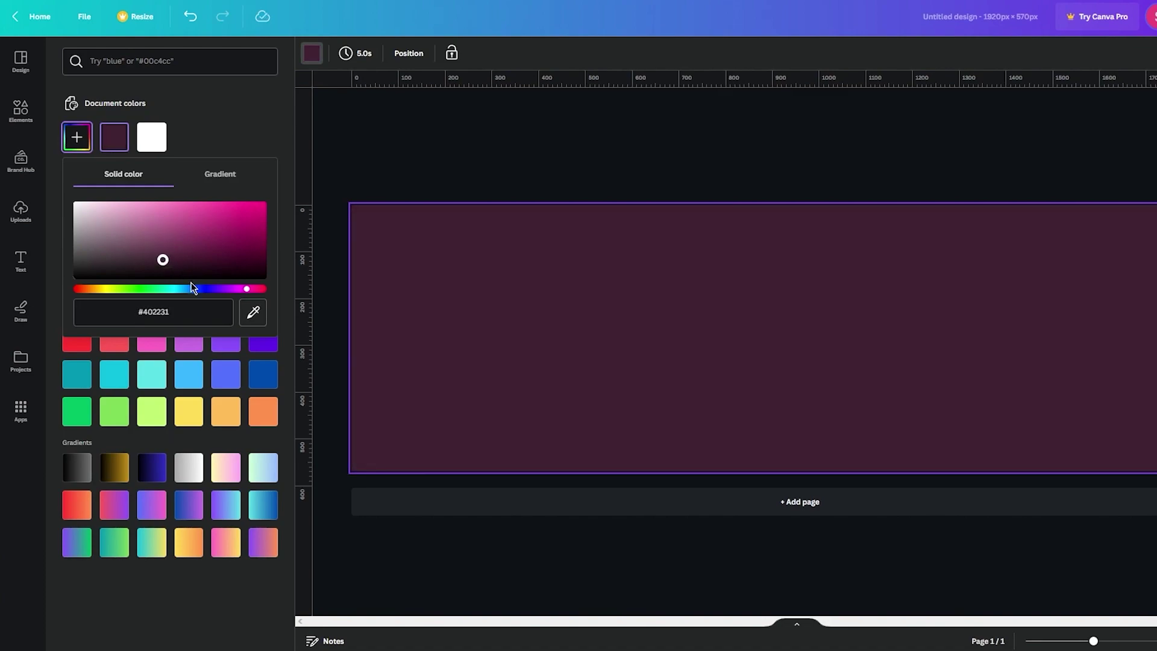
{"action": "left_click_drag", "start_coordinate": [238, 289], "coordinate": [229, 289]}
{"action": "left_click_drag", "start_coordinate": [163, 259], "coordinate": [178, 263]}
{"action": "left_click", "coordinate": [501, 145]}
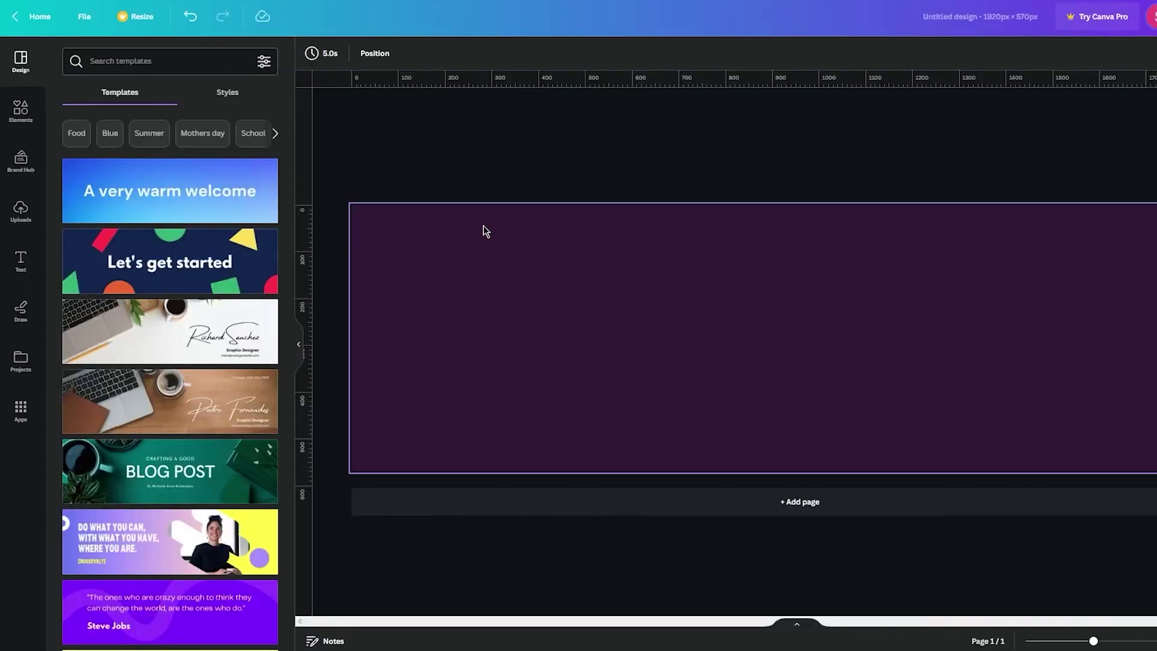
{"action": "left_click", "coordinate": [521, 288]}
{"action": "left_click", "coordinate": [528, 146]}
Search the design elements for "clothes".
{"action": "left_click", "coordinate": [24, 118]}
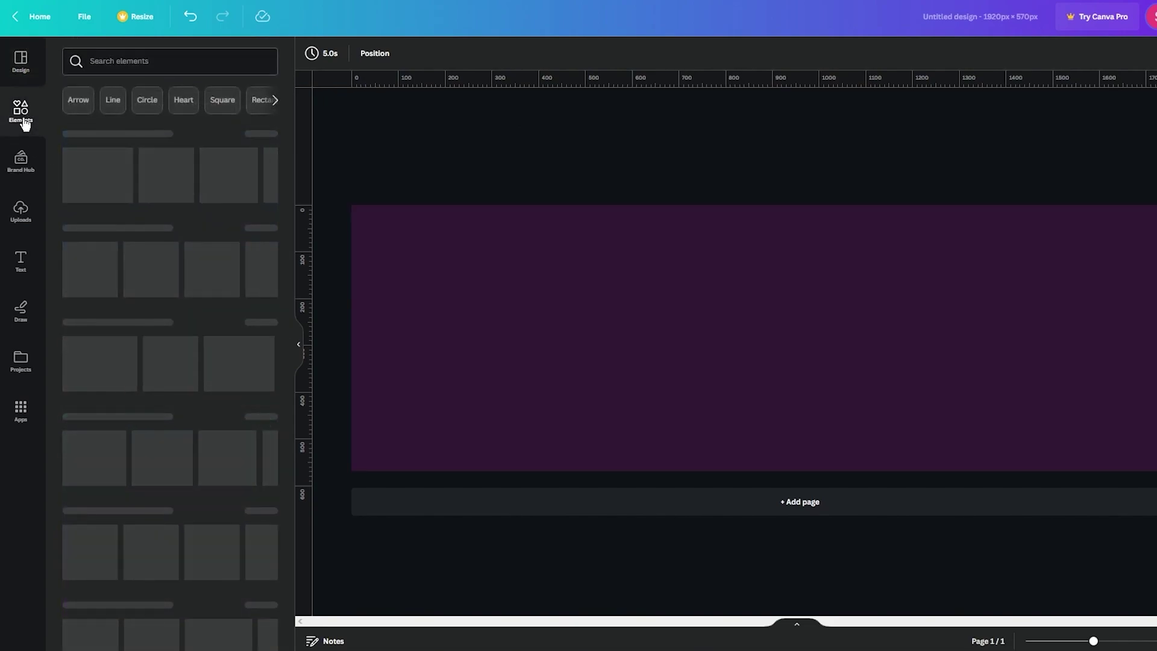
{"action": "left_click", "coordinate": [142, 60]}
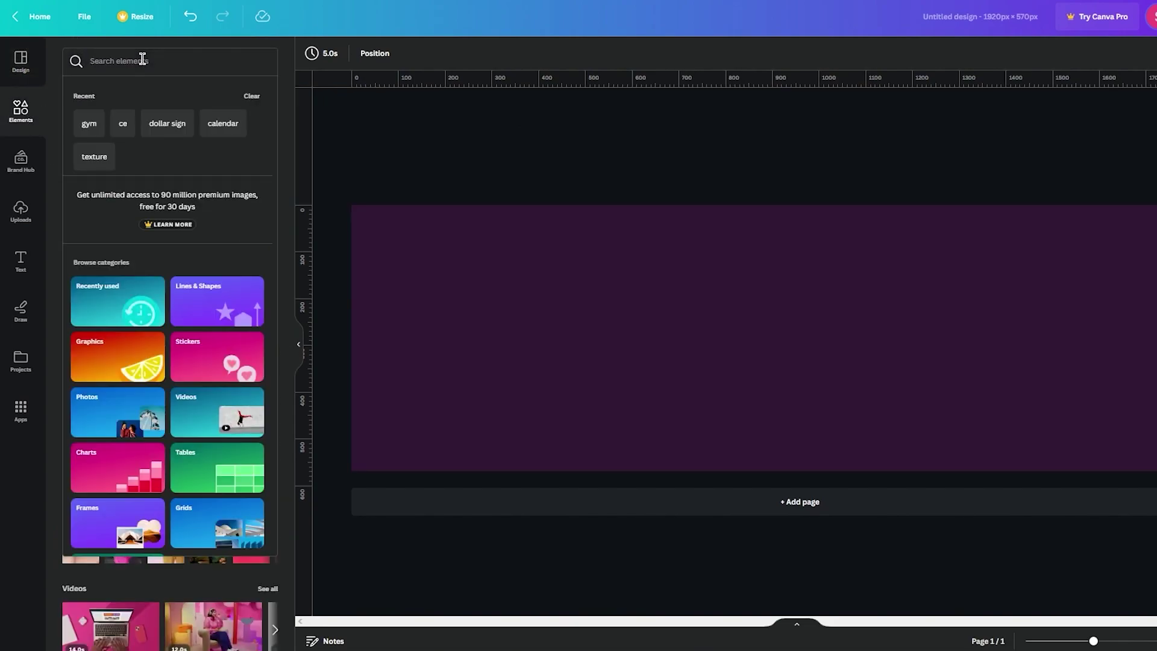
{"action": "type", "text": "clothes"}
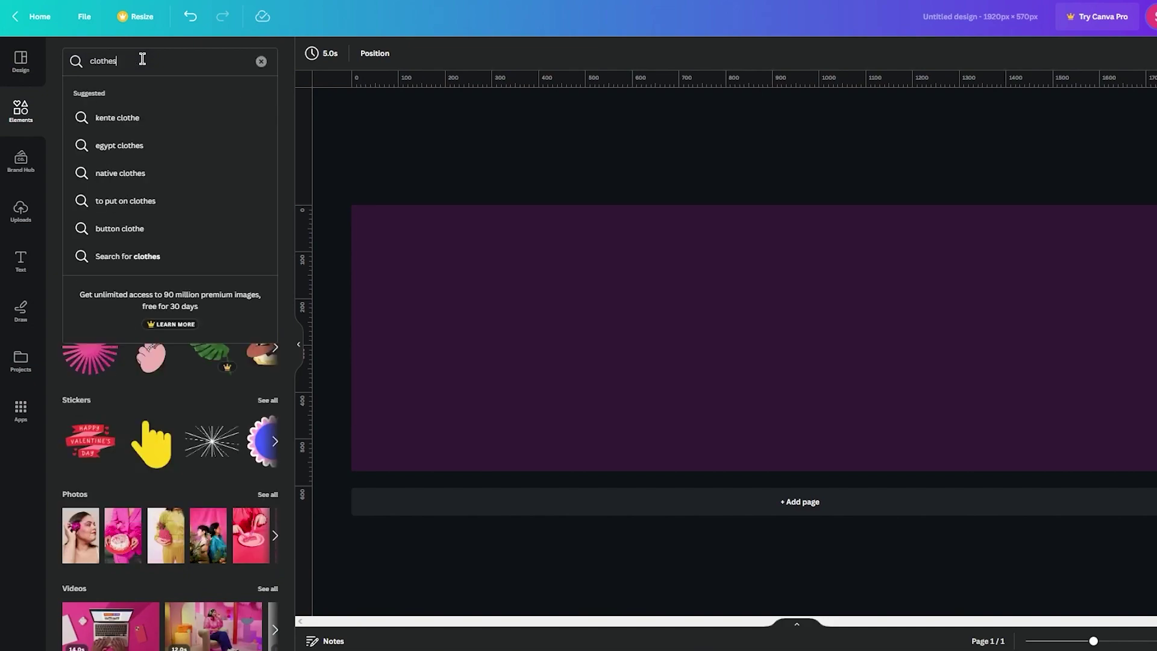
{"action": "key", "text": "Return"}
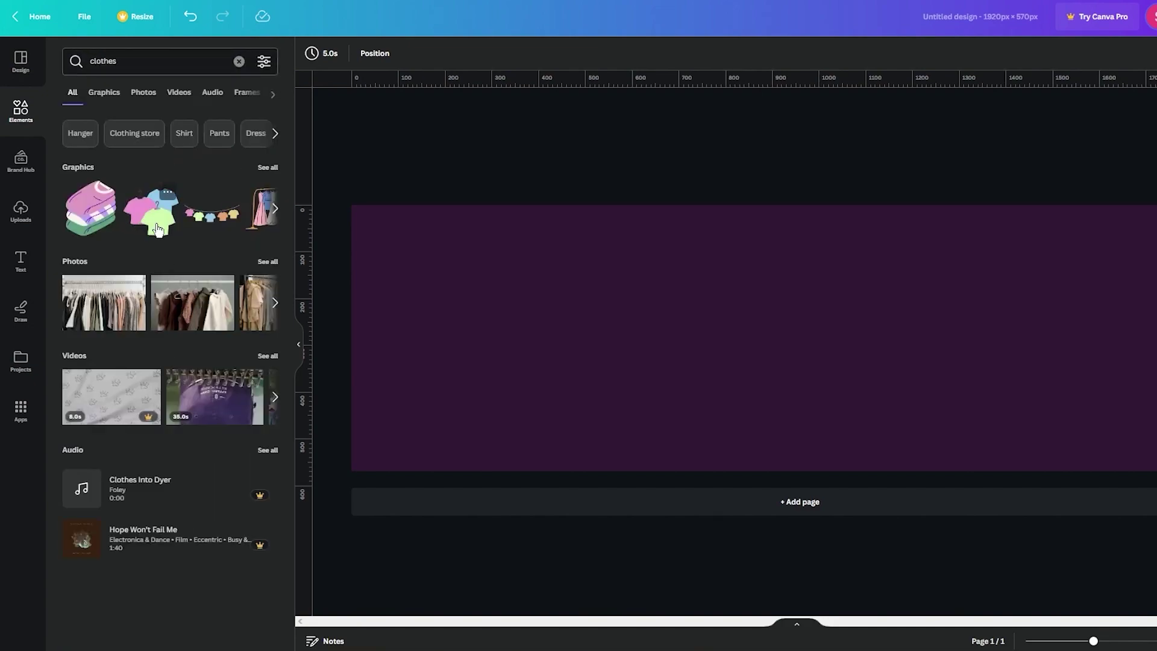
Add the graphic of T-shirts hanging on a clothesline and position it along the upper edge of the page, centred horizontally.
{"action": "left_click", "coordinate": [208, 226]}
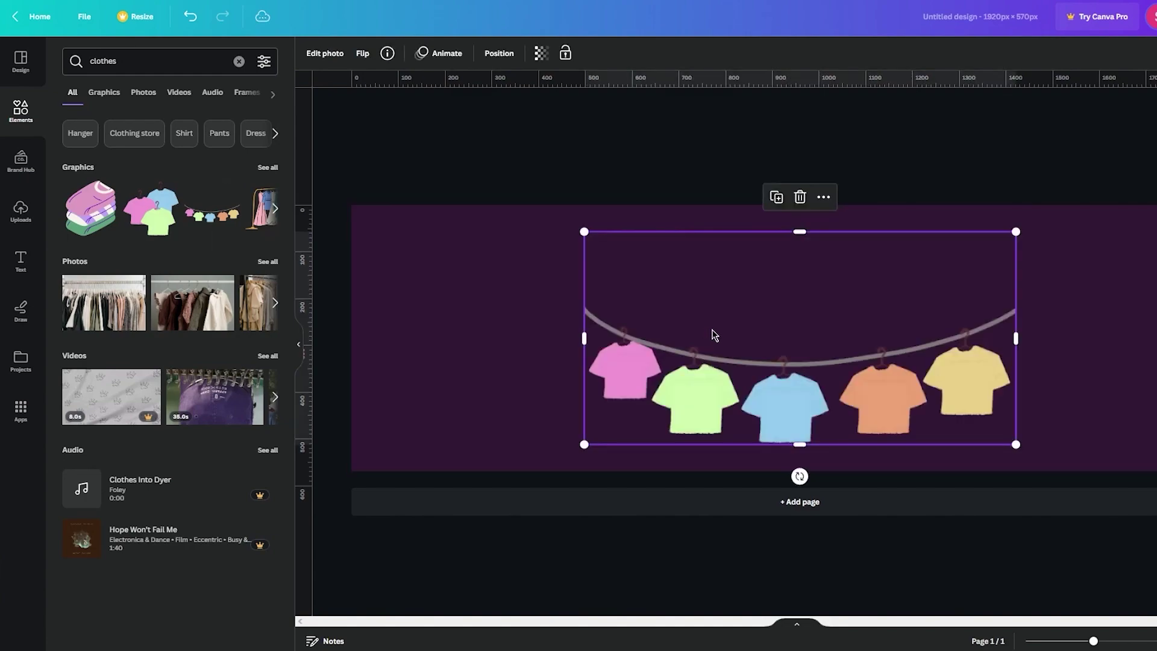
{"action": "left_click_drag", "start_coordinate": [673, 381], "coordinate": [675, 271]}
{"action": "left_click", "coordinate": [714, 147]}
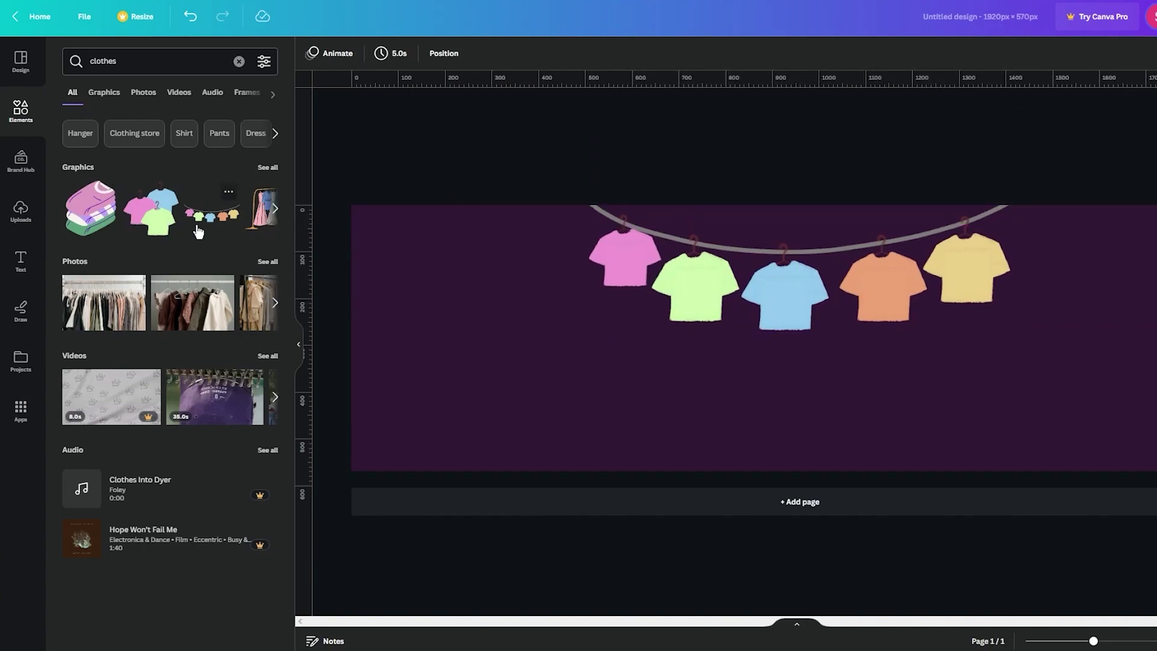
{"action": "left_click", "coordinate": [738, 285]}
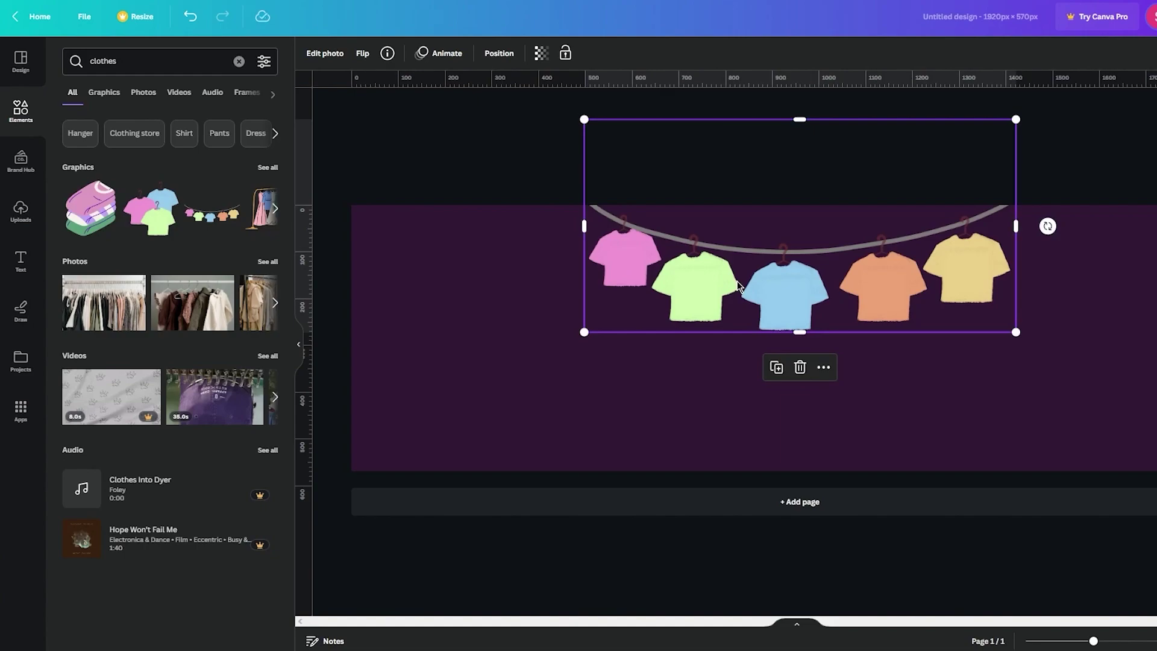
{"action": "left_click", "coordinate": [468, 178]}
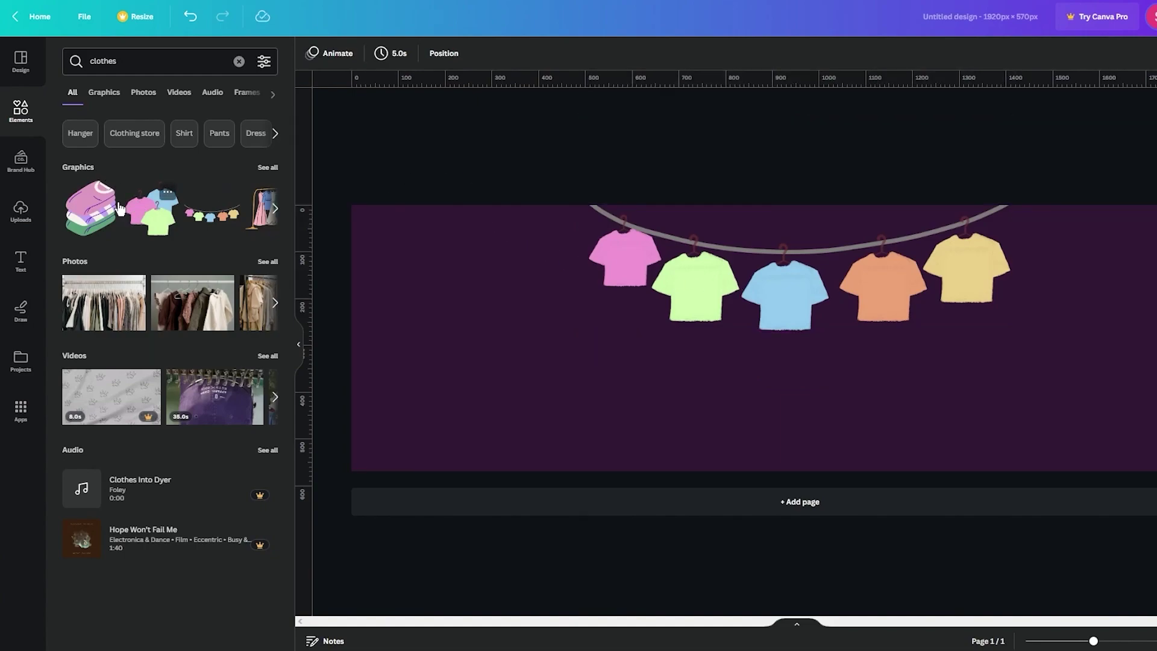
Place the folded clothes graphic in the page's lower-left corner and the three T-shirts graphic, scaled down, in its lower-right corner.
{"action": "left_click", "coordinate": [86, 230]}
{"action": "left_click_drag", "start_coordinate": [818, 346], "coordinate": [420, 431]}
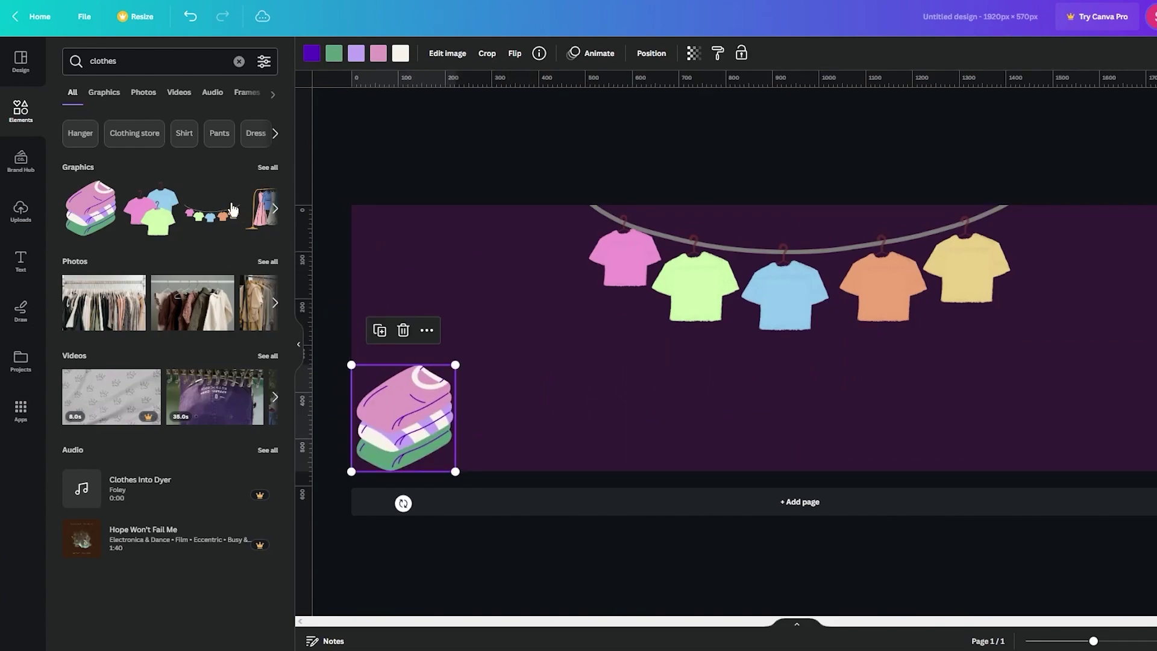
{"action": "left_click", "coordinate": [152, 211]}
{"action": "left_click_drag", "start_coordinate": [787, 340], "coordinate": [1121, 306]}
{"action": "left_click_drag", "start_coordinate": [1156, 205], "coordinate": [1141, 288]}
{"action": "left_click_drag", "start_coordinate": [1051, 353], "coordinate": [1156, 406]}
{"action": "left_click", "coordinate": [1139, 150]}
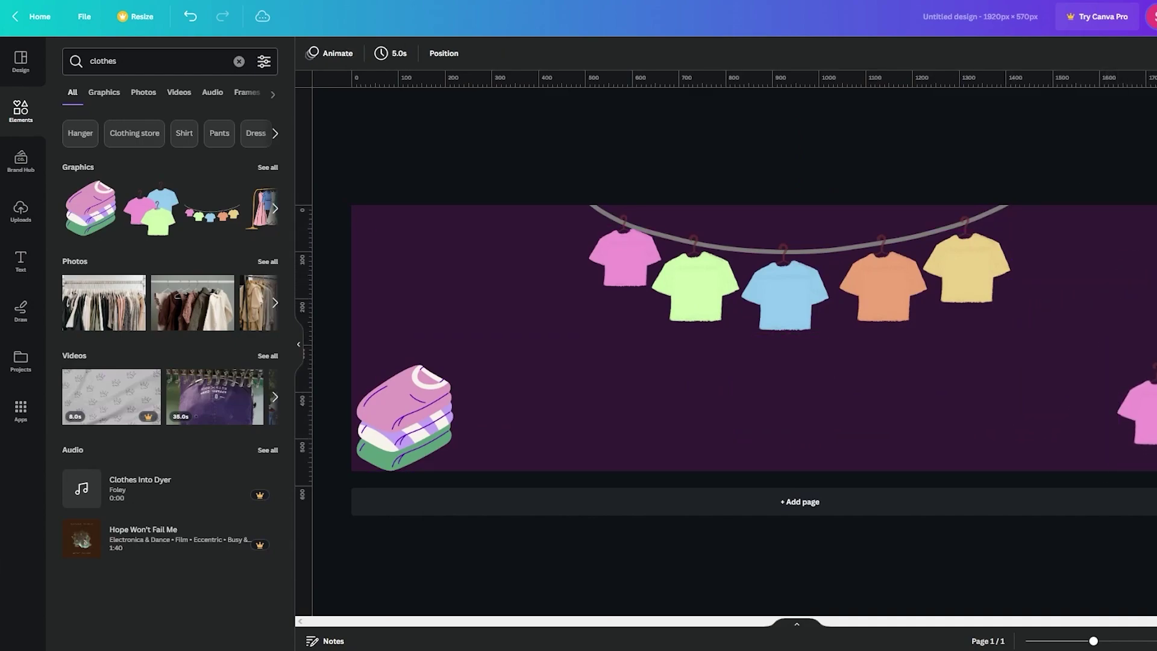
Add the graphic of two clothes hangers and place it in the upper-left area of the page, above the folded clothes.
{"action": "left_click", "coordinate": [275, 211]}
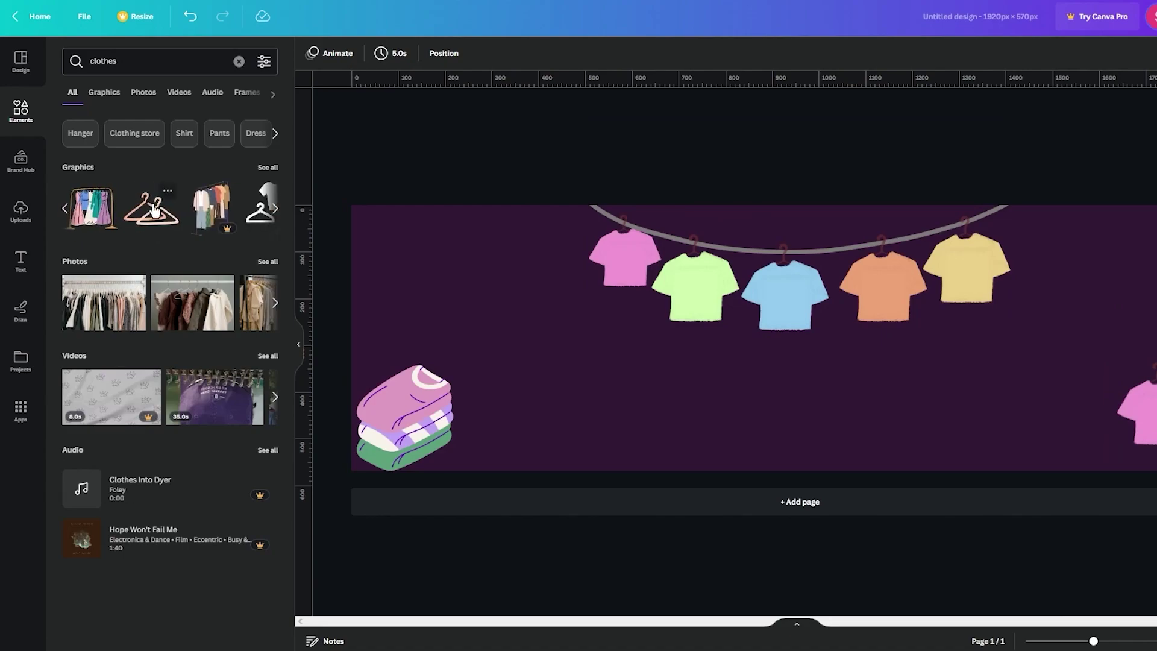
{"action": "left_click", "coordinate": [151, 216]}
{"action": "left_click_drag", "start_coordinate": [771, 352], "coordinate": [430, 283]}
Add the clothes rack graphic with dresses, scale it down and place it in the page's upper-right area.
{"action": "left_click", "coordinate": [274, 210]}
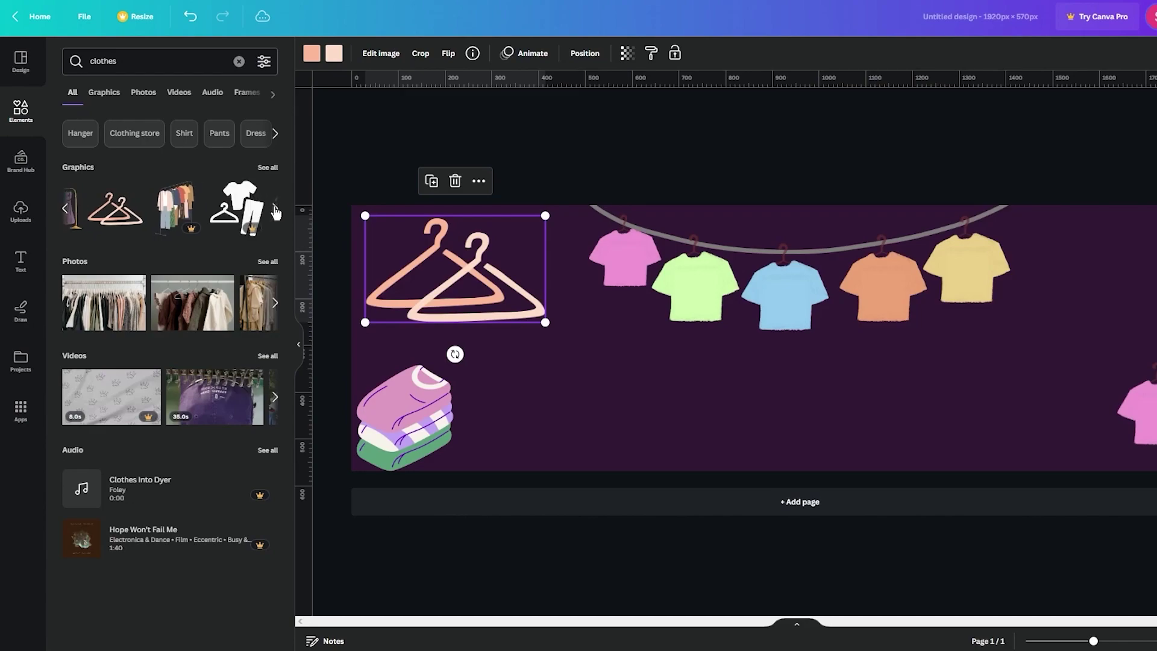
{"action": "left_click", "coordinate": [275, 211]}
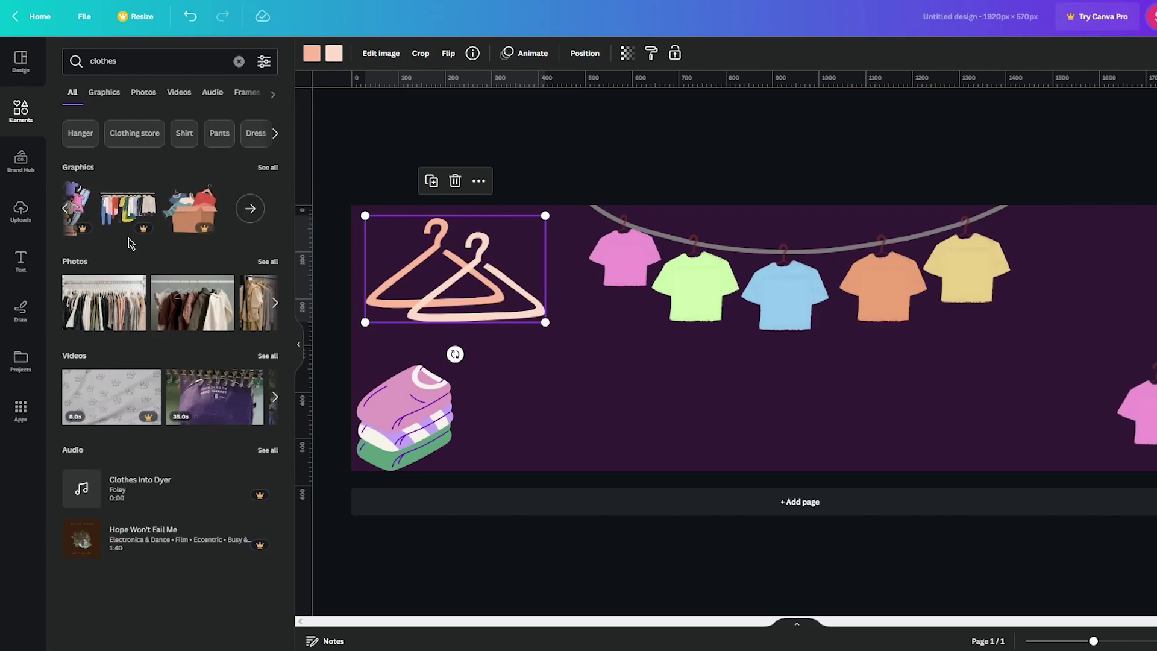
{"action": "left_click", "coordinate": [65, 212]}
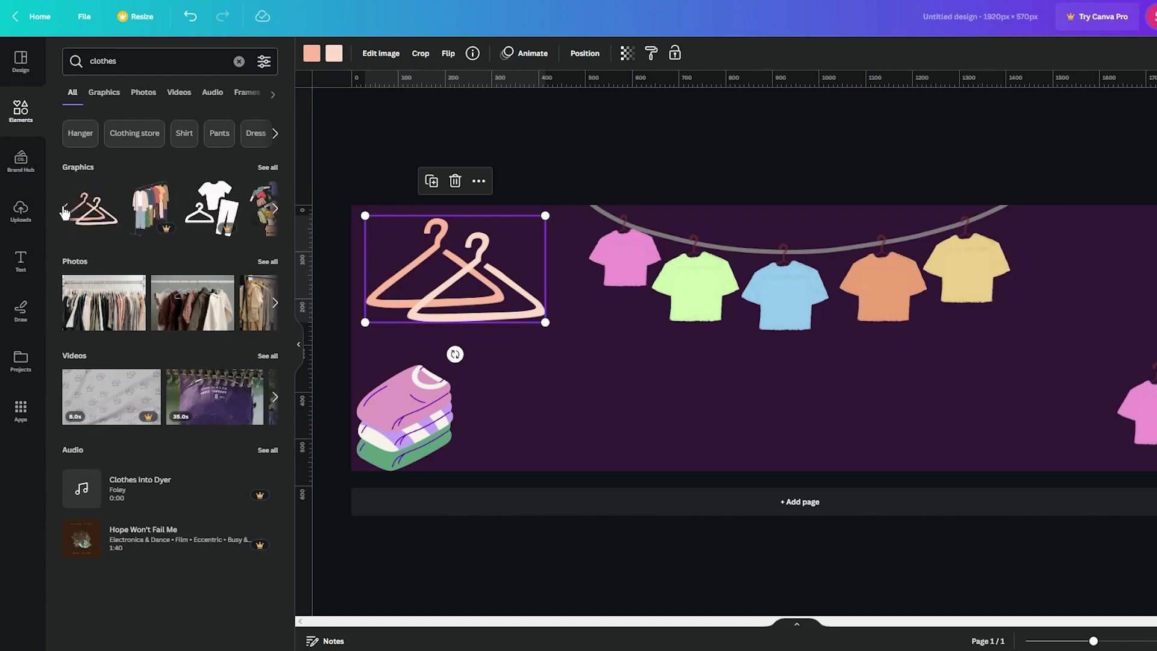
{"action": "left_click", "coordinate": [65, 212]}
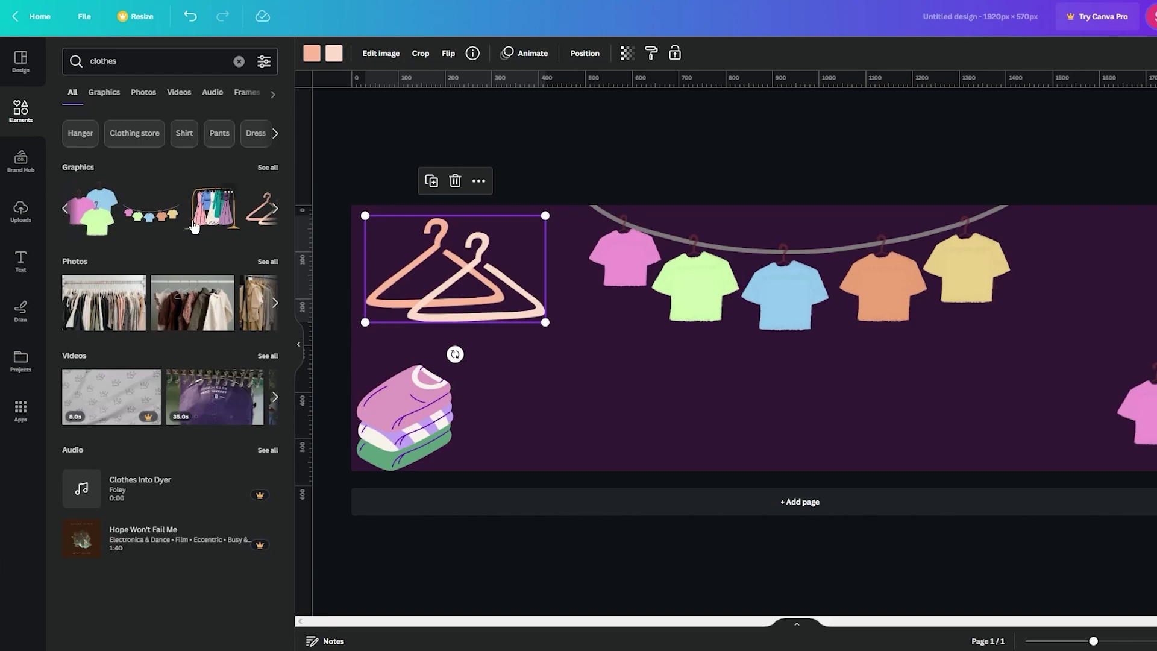
{"action": "left_click", "coordinate": [212, 207]}
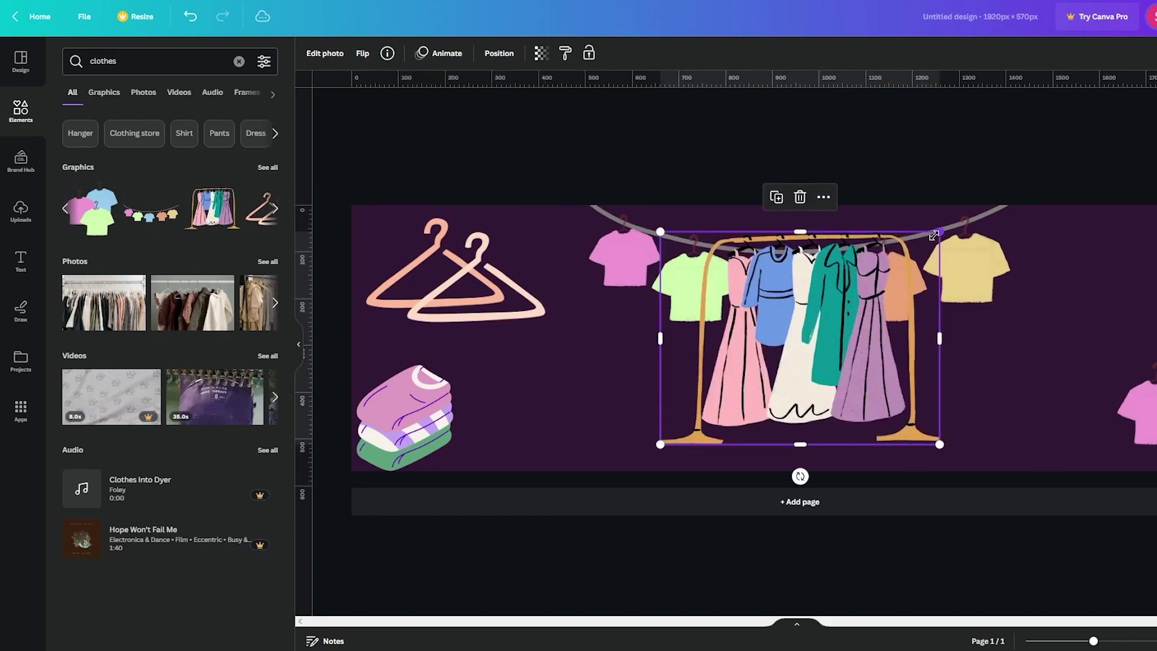
{"action": "left_click_drag", "start_coordinate": [933, 235], "coordinate": [815, 327]}
{"action": "left_click_drag", "start_coordinate": [724, 381], "coordinate": [1130, 267]}
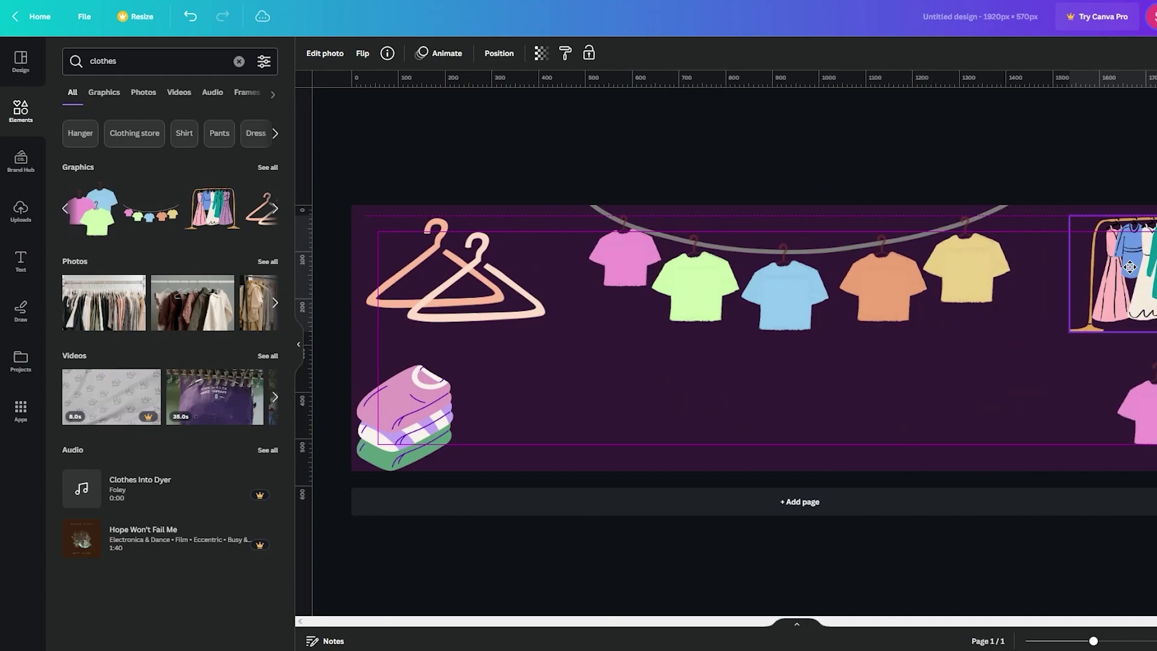
{"action": "left_click", "coordinate": [1098, 159]}
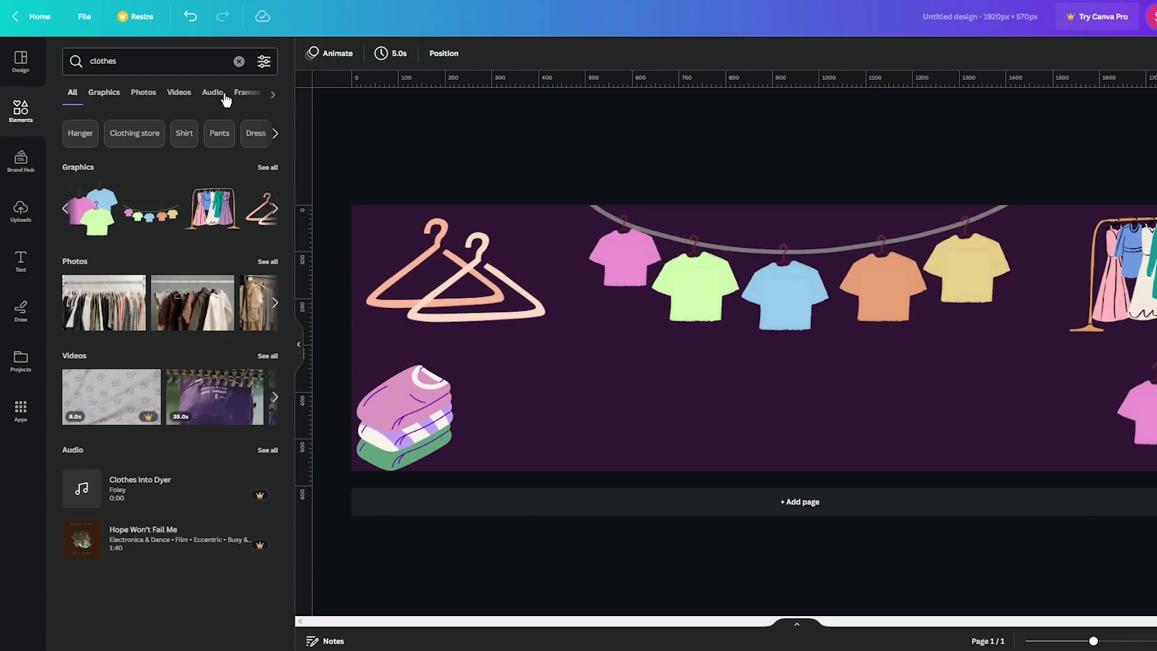
Add the yellow "HUGE SALE" font combination, resize it and position it centred below the clothesline.
{"action": "left_click", "coordinate": [20, 260]}
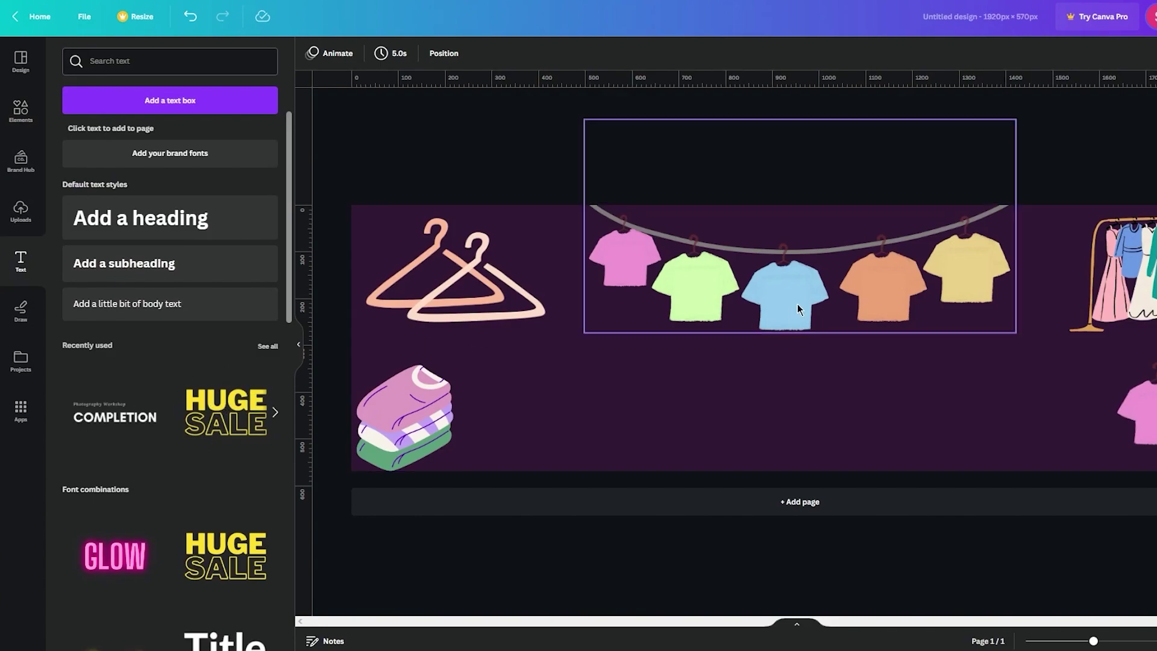
{"action": "left_click_drag", "start_coordinate": [812, 349], "coordinate": [812, 391]}
{"action": "left_click_drag", "start_coordinate": [970, 279], "coordinate": [862, 343]}
{"action": "left_click_drag", "start_coordinate": [860, 414], "coordinate": [994, 415]}
Replace the word "HUGE" in the yellow title with "JOHN'S".
{"action": "left_click", "coordinate": [850, 380]}
{"action": "left_click_drag", "start_coordinate": [901, 381], "coordinate": [649, 373]}
{"action": "type", "text": "JOHN'S"}
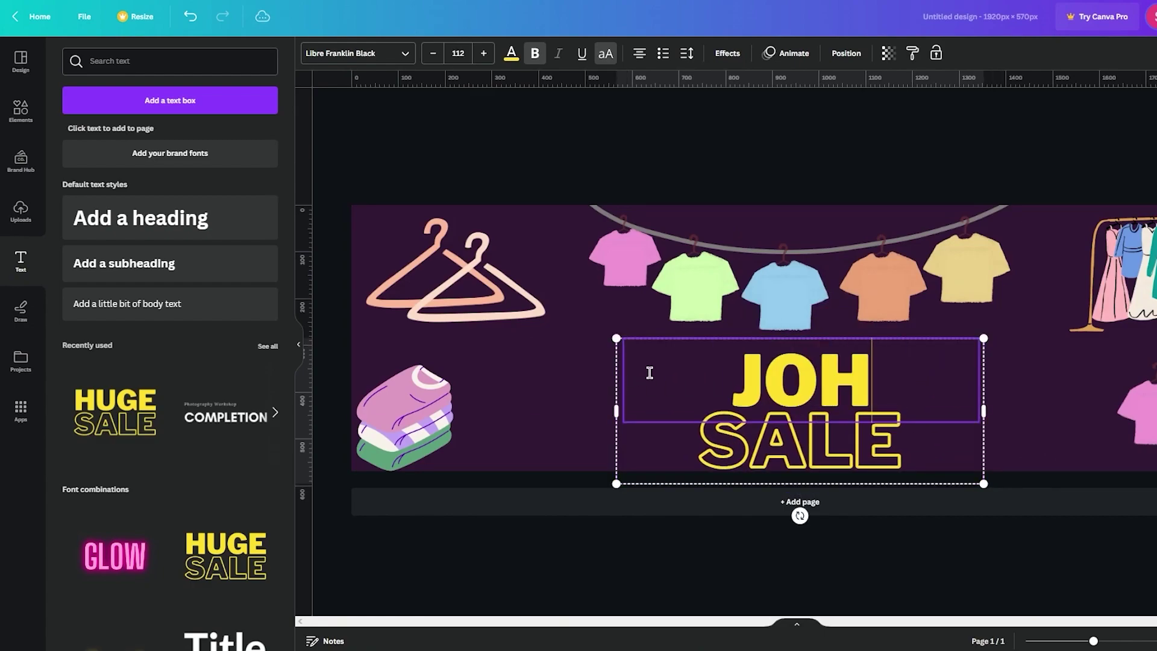
Change the outlined word "SALE" to "SHACK" and nudge the two-line title slightly upward.
{"action": "left_click", "coordinate": [843, 458]}
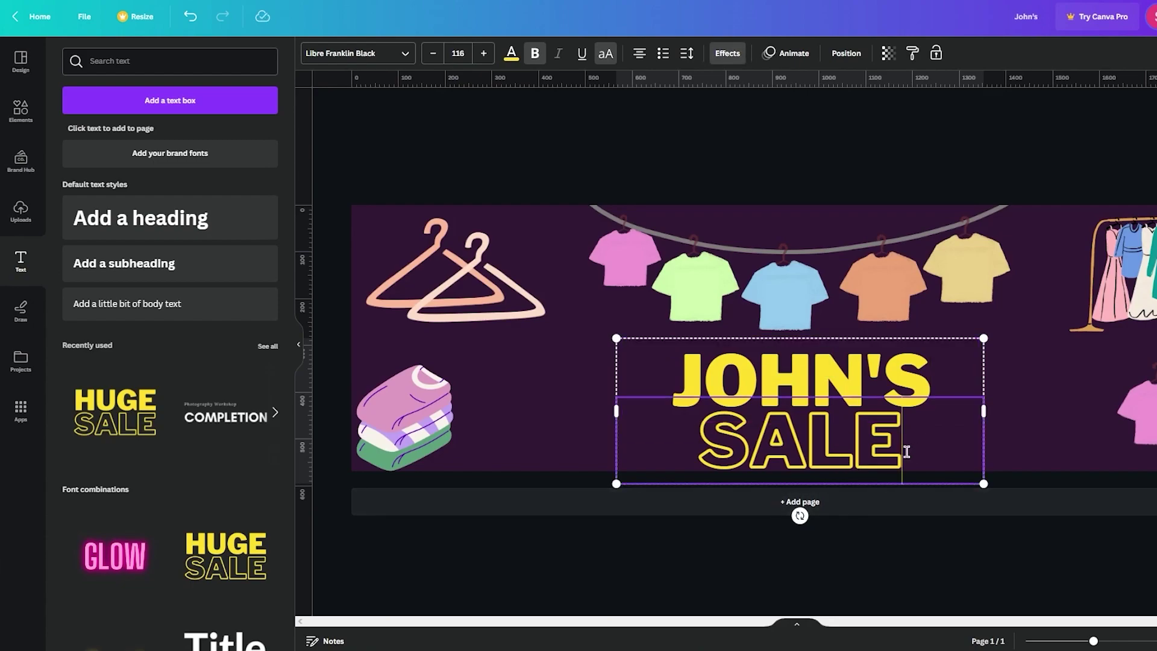
{"action": "left_click_drag", "start_coordinate": [912, 447], "coordinate": [750, 449]}
{"action": "type", "text": "HACK"}
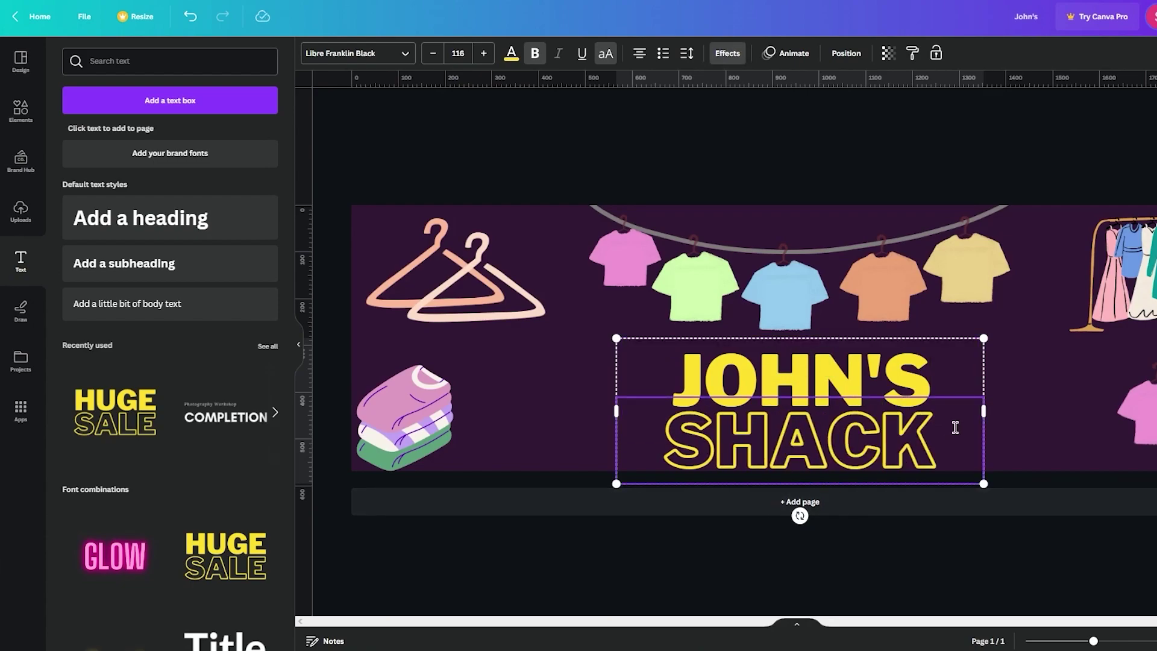
{"action": "left_click", "coordinate": [1029, 428]}
{"action": "left_click", "coordinate": [895, 399]}
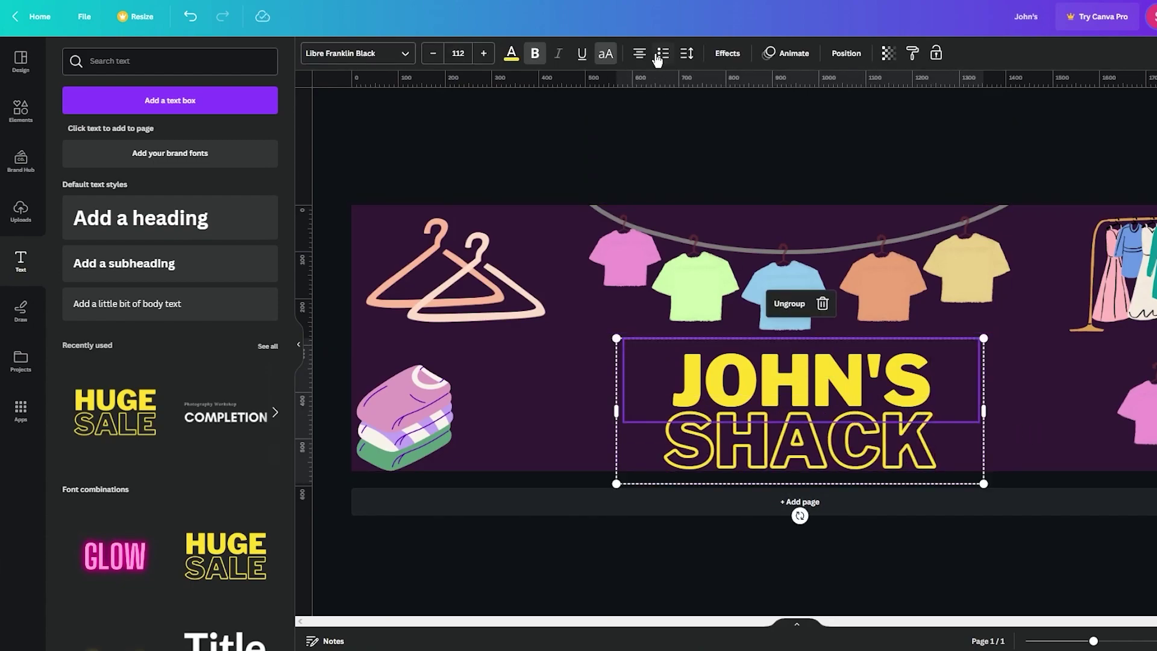
{"action": "mouse_move", "coordinate": [845, 379]}
{"action": "left_mouse_down"}
{"action": "mouse_move", "coordinate": [832, 375]}
{"action": "mouse_move", "coordinate": [846, 375]}
{"action": "left_mouse_up"}
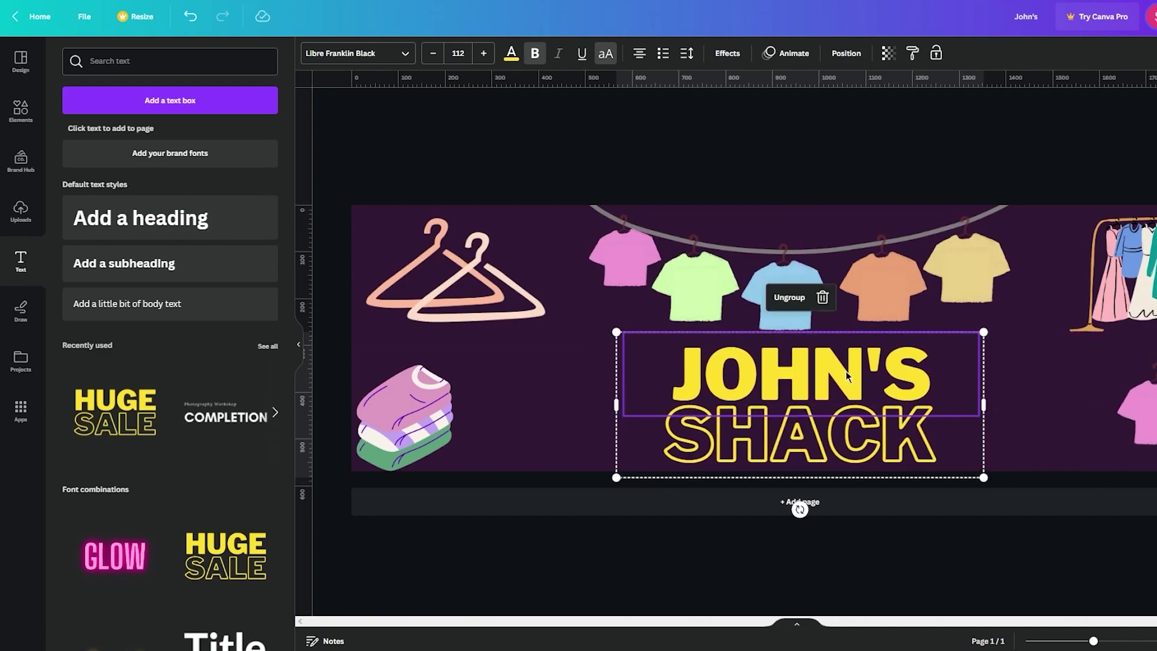
Widen the "JOHN'S SHACK" title group on both sides and re-centre it beneath the clothesline.
{"action": "left_click", "coordinate": [963, 535]}
{"action": "left_click", "coordinate": [696, 396]}
{"action": "left_click", "coordinate": [697, 396]}
{"action": "left_click", "coordinate": [674, 392]}
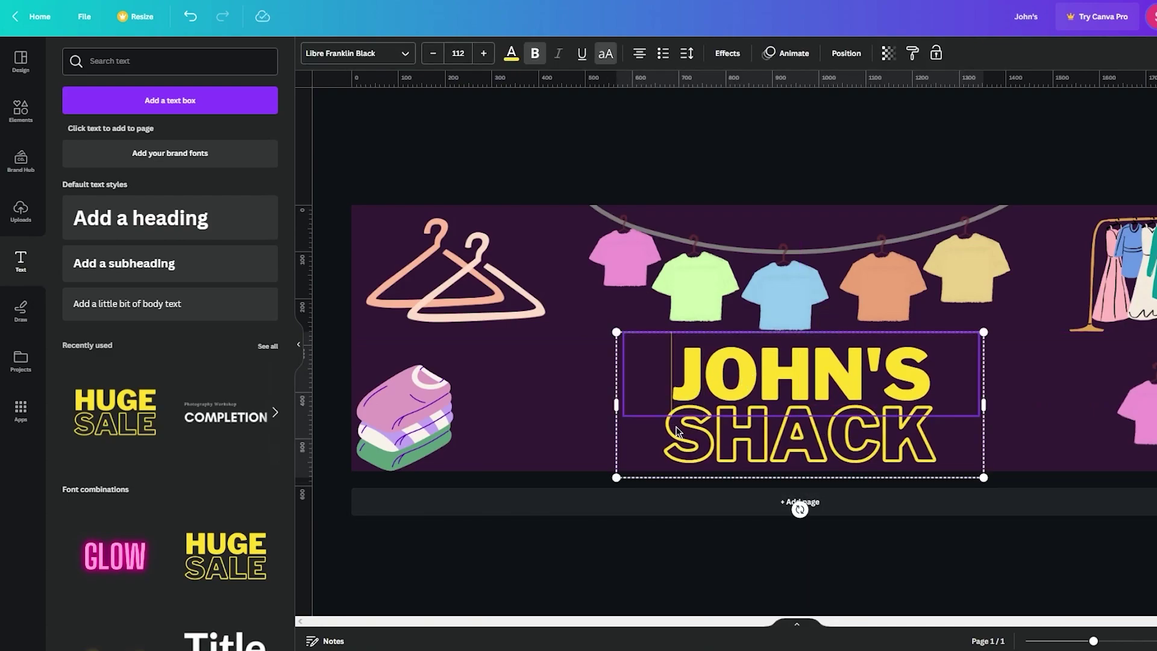
{"action": "left_click_drag", "start_coordinate": [616, 405], "coordinate": [498, 405]}
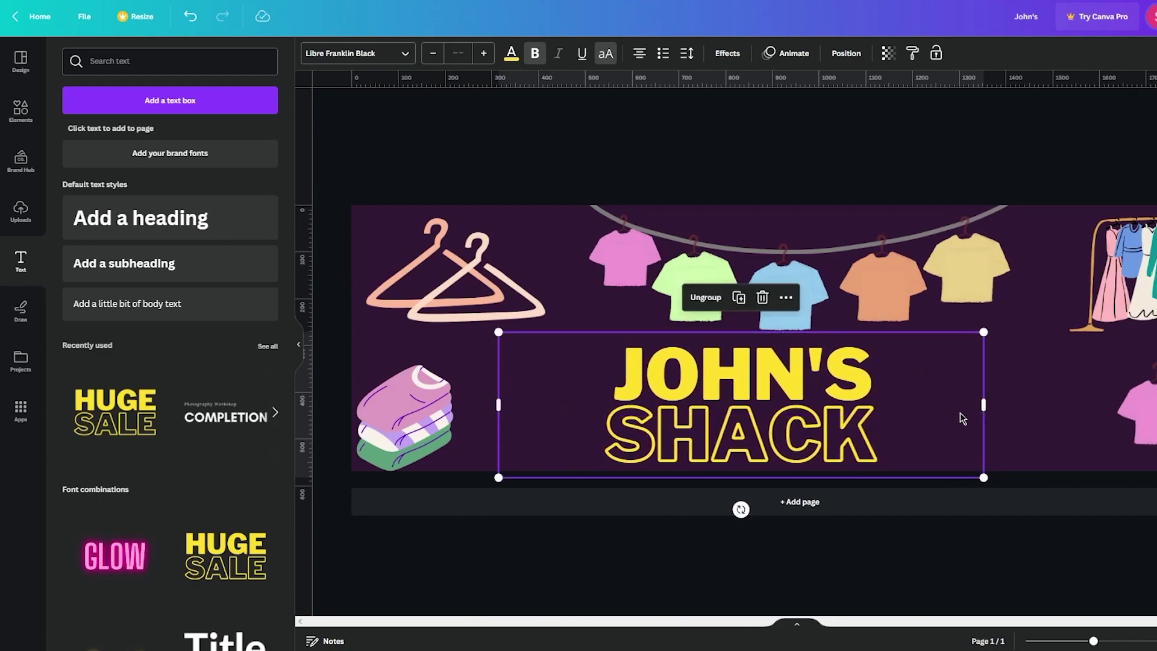
{"action": "left_click_drag", "start_coordinate": [987, 410], "coordinate": [1075, 410]}
{"action": "mouse_move", "coordinate": [868, 407]}
{"action": "left_mouse_down"}
{"action": "mouse_move", "coordinate": [845, 407]}
{"action": "mouse_move", "coordinate": [880, 407]}
{"action": "left_mouse_up"}
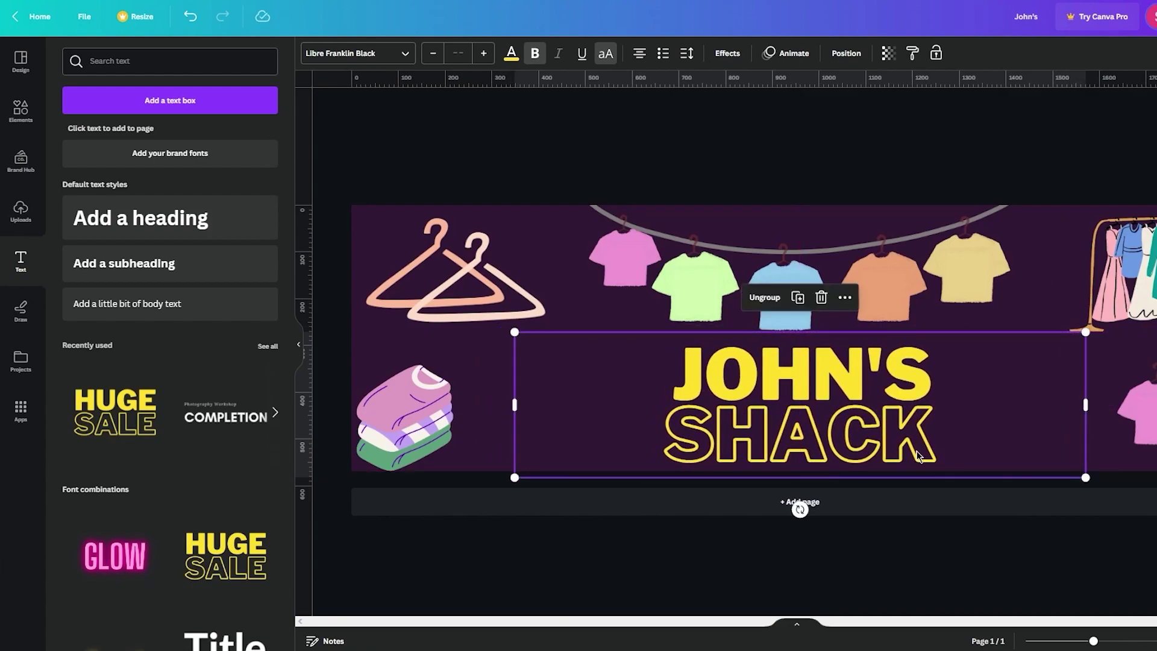
Change the font of the word "JOHN'S" to Cardo.
{"action": "left_click", "coordinate": [977, 545]}
{"action": "left_click", "coordinate": [827, 379]}
{"action": "left_click", "coordinate": [356, 54]}
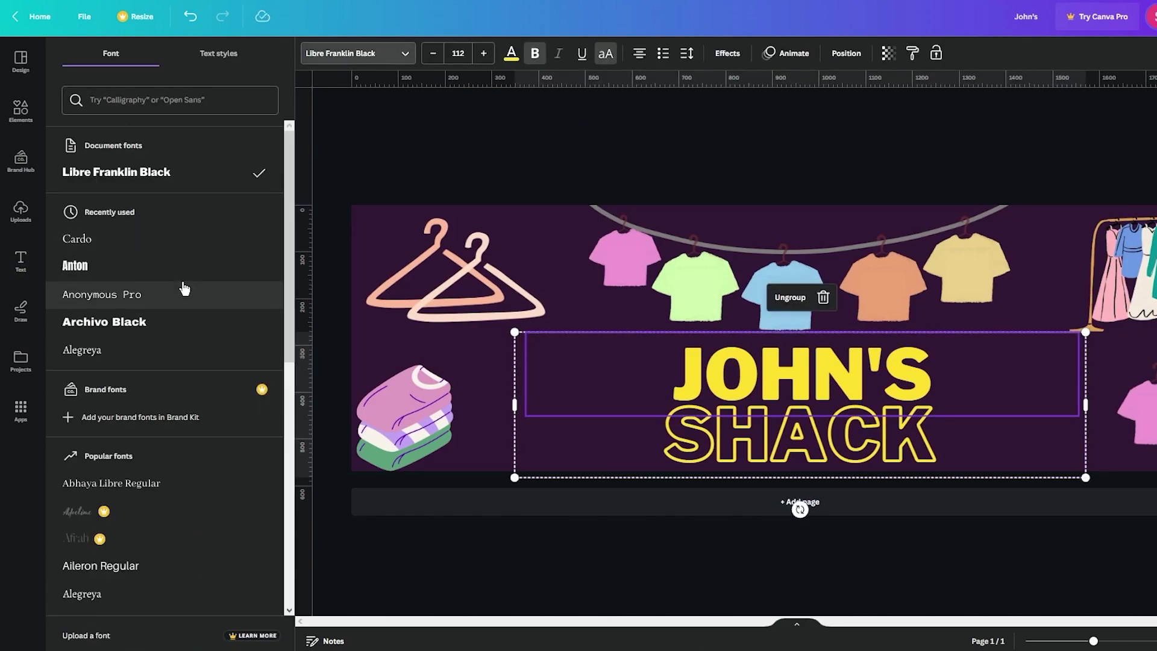
{"action": "left_click", "coordinate": [181, 239]}
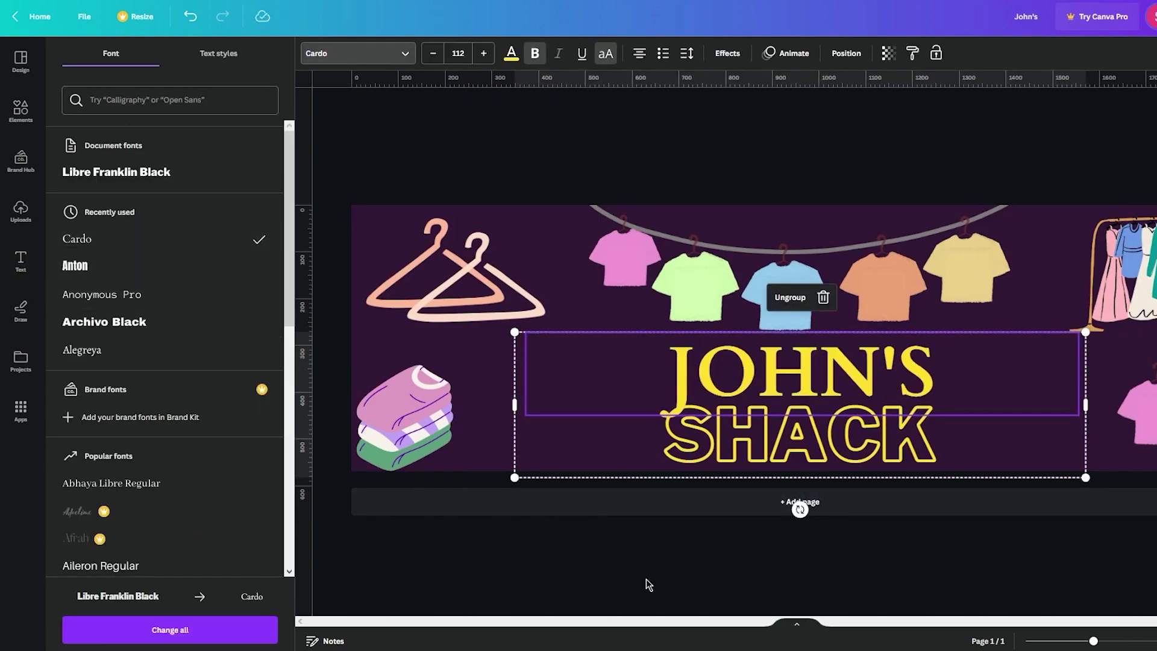
{"action": "left_click", "coordinate": [645, 578]}
Try several recently used fonts on the outlined word "SHACK" and settle on Telegraf.
{"action": "double_click", "coordinate": [705, 457]}
{"action": "left_click_drag", "start_coordinate": [964, 436], "coordinate": [654, 432]}
{"action": "left_click", "coordinate": [372, 53]}
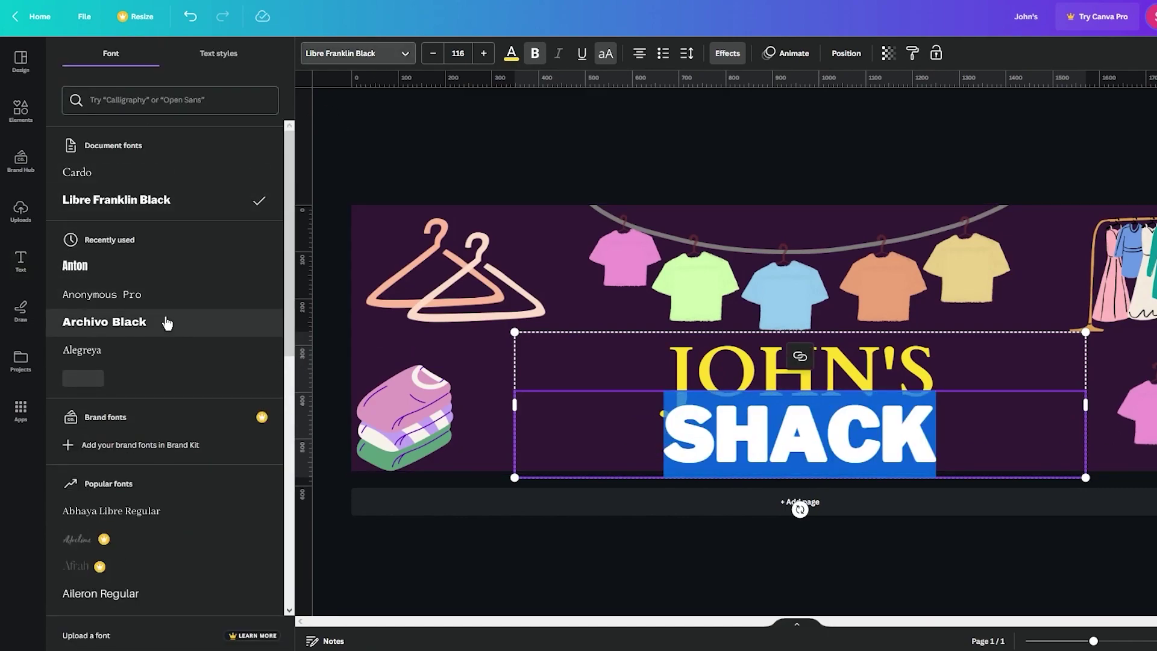
{"action": "left_click", "coordinate": [156, 268]}
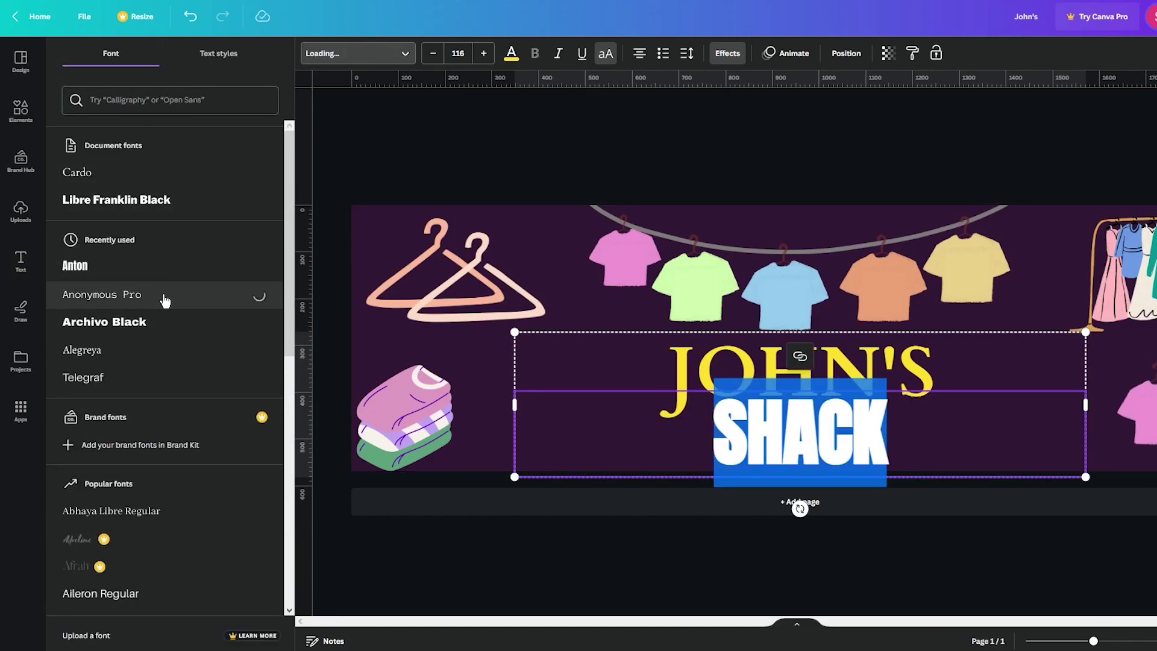
{"action": "left_click", "coordinate": [160, 325]}
{"action": "left_click", "coordinate": [137, 355]}
{"action": "left_click", "coordinate": [106, 378]}
Increase the letter spacing of the word "JOHN'S" so its letters spread wider than the word below.
{"action": "left_click", "coordinate": [846, 367]}
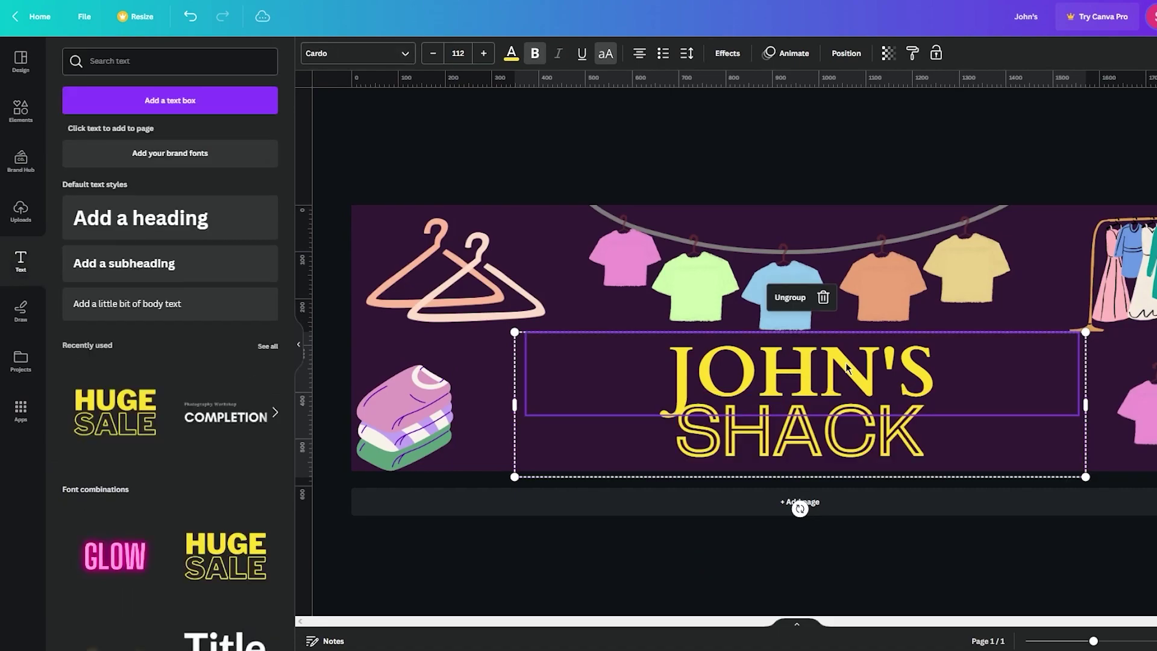
{"action": "double_click", "coordinate": [871, 369]}
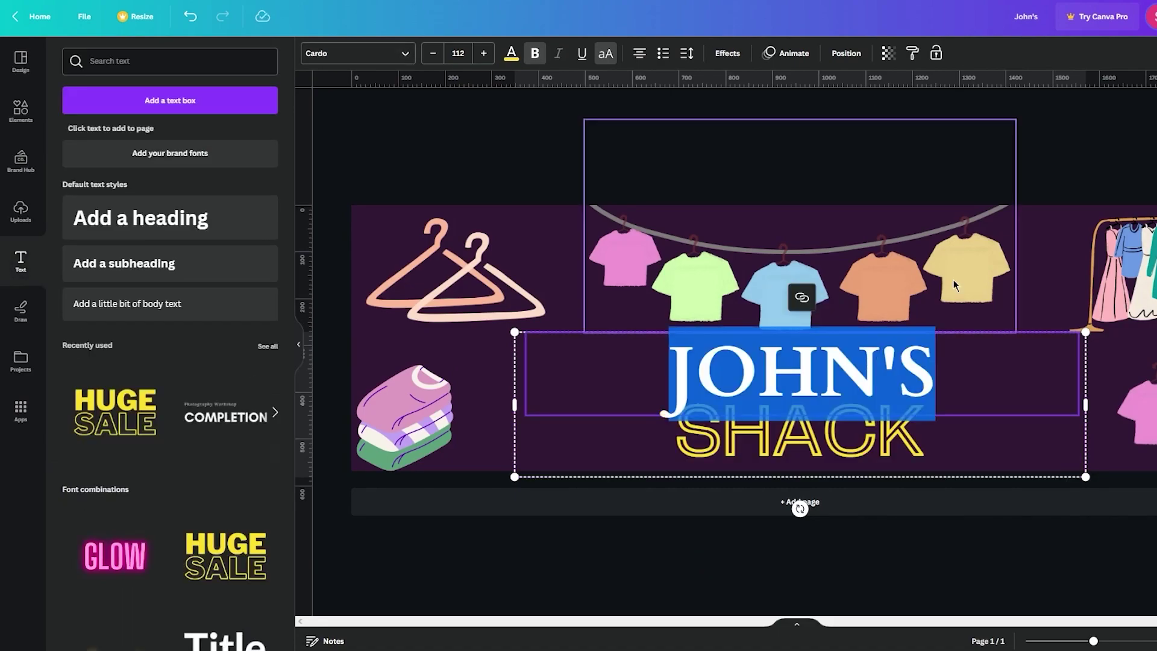
{"action": "left_click", "coordinate": [662, 54]}
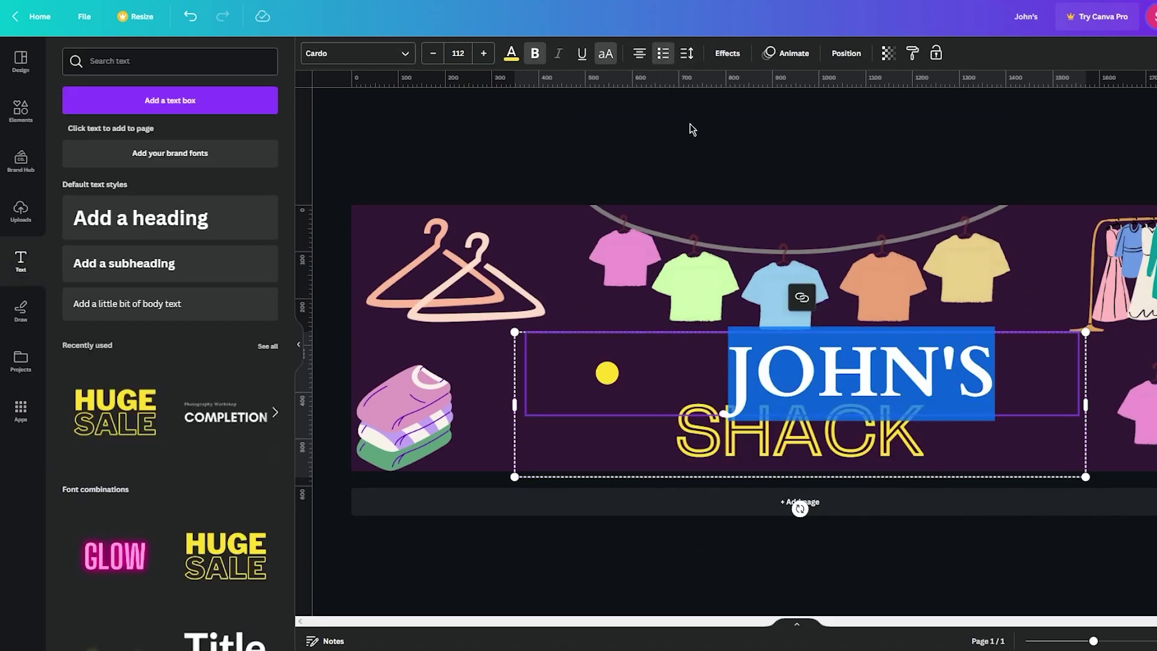
{"action": "key", "text": "ctrl+z"}
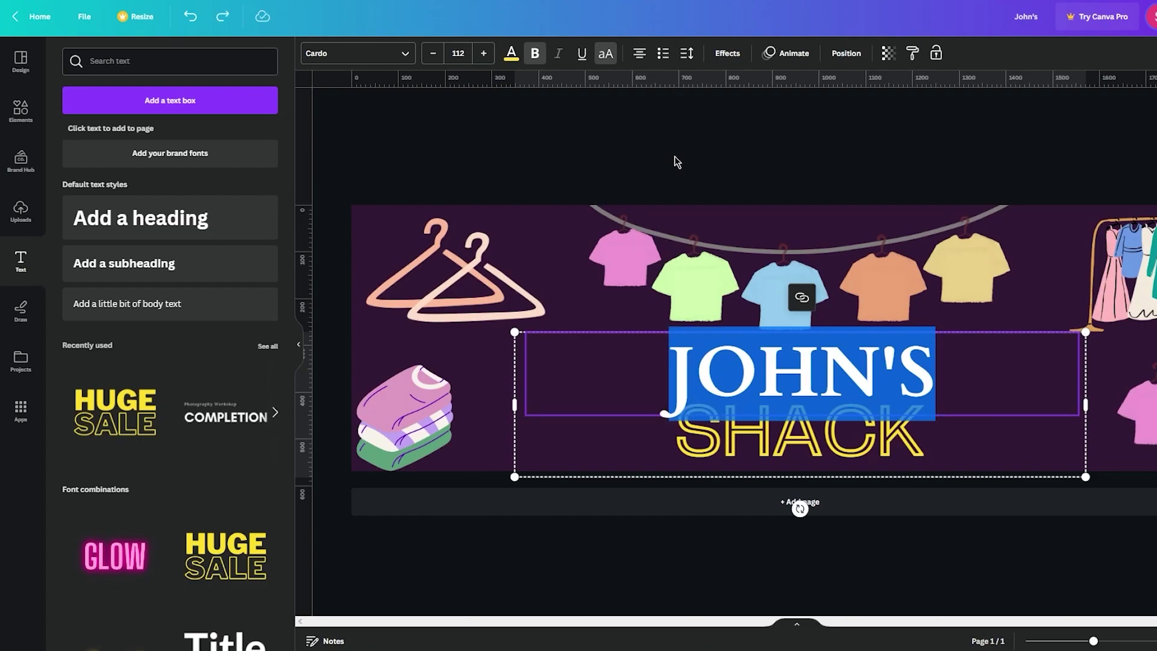
{"action": "left_click", "coordinate": [686, 53]}
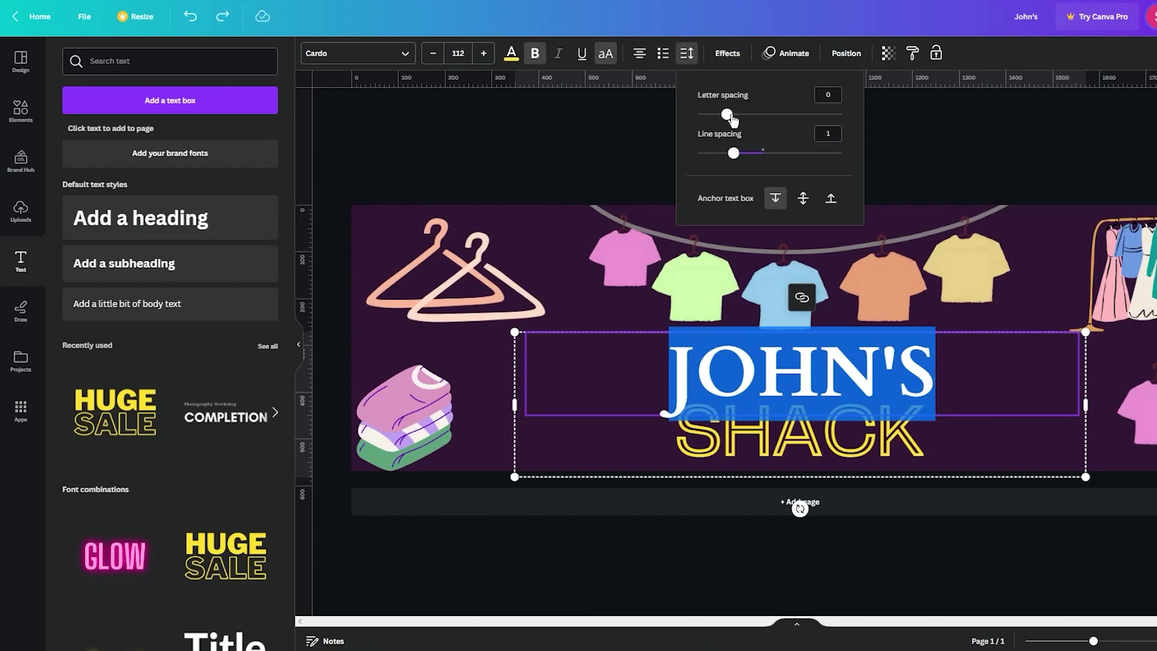
{"action": "left_click_drag", "start_coordinate": [727, 115], "coordinate": [758, 115]}
{"action": "left_click", "coordinate": [903, 530]}
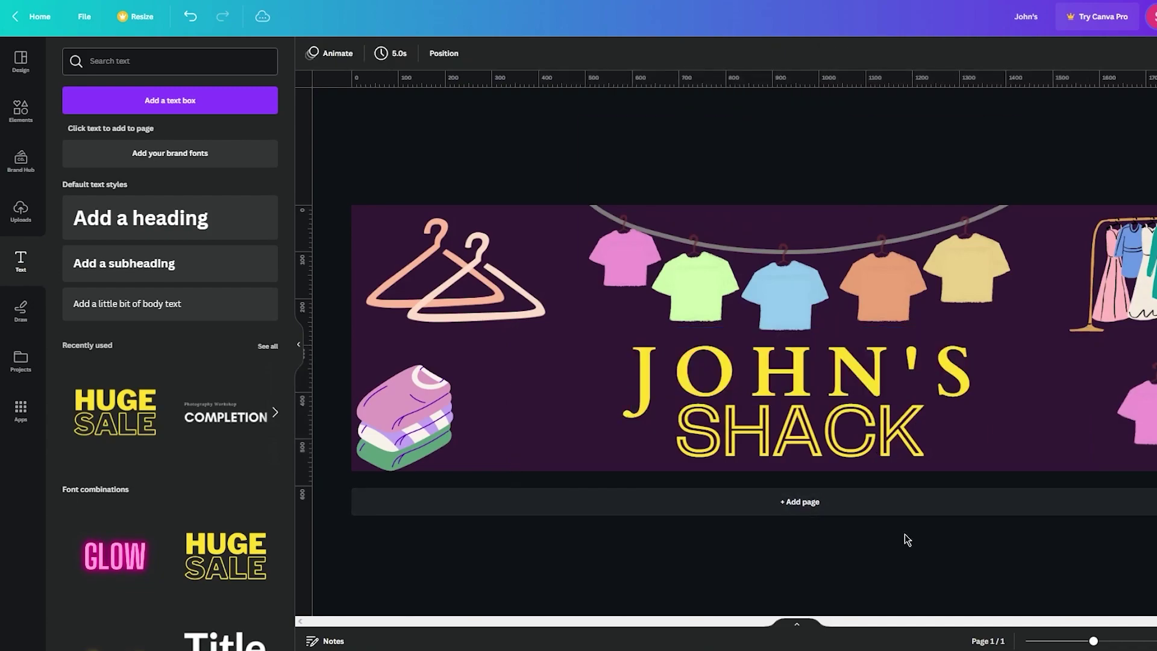
Set the letter spacing of the outlined word "SHACK" to about 530.
{"action": "left_click", "coordinate": [955, 436]}
{"action": "left_click_drag", "start_coordinate": [954, 436], "coordinate": [670, 427]}
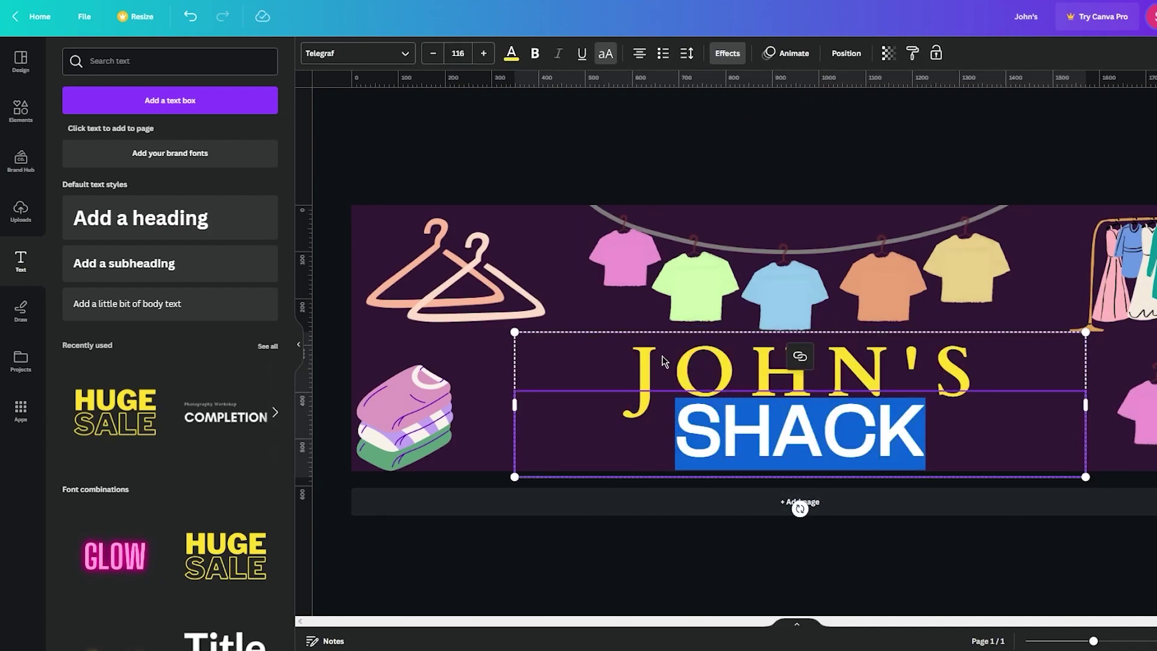
{"action": "left_click", "coordinate": [686, 53]}
{"action": "left_click_drag", "start_coordinate": [729, 116], "coordinate": [800, 115]}
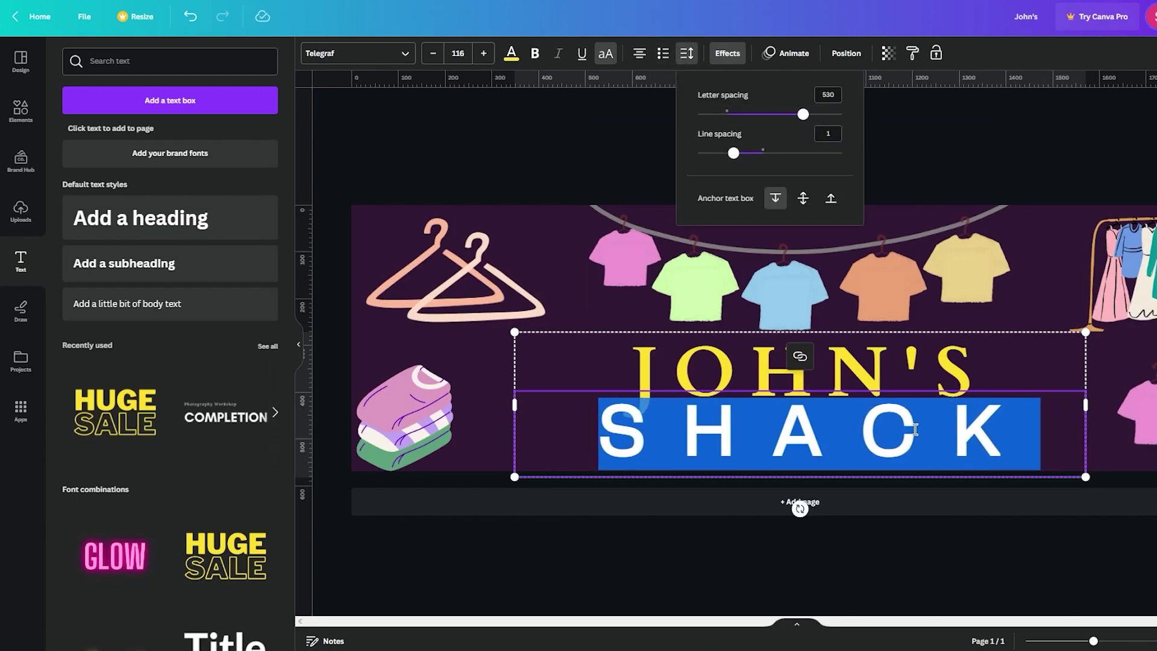
{"action": "left_click", "coordinate": [922, 572]}
{"action": "left_click", "coordinate": [922, 574]}
{"action": "left_click", "coordinate": [855, 430]}
{"action": "left_click", "coordinate": [872, 590]}
Recolour the word "JOHN'S" with the green from the document colours.
{"action": "left_click", "coordinate": [781, 392]}
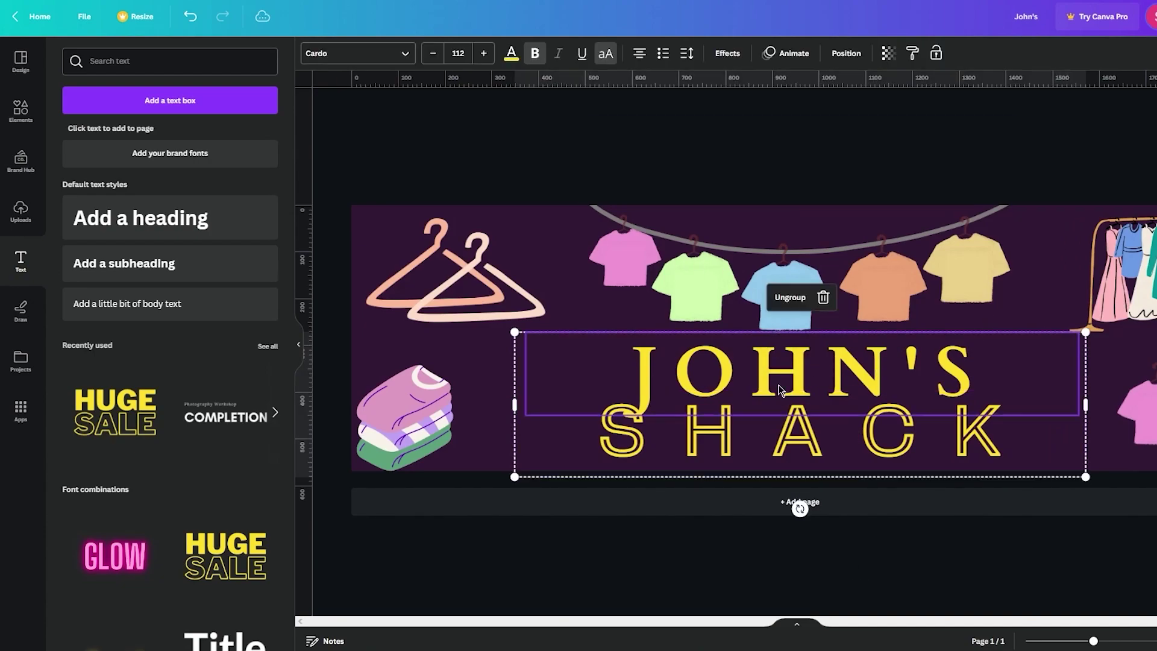
{"action": "left_click", "coordinate": [967, 371]}
{"action": "left_click_drag", "start_coordinate": [966, 371], "coordinate": [608, 369]}
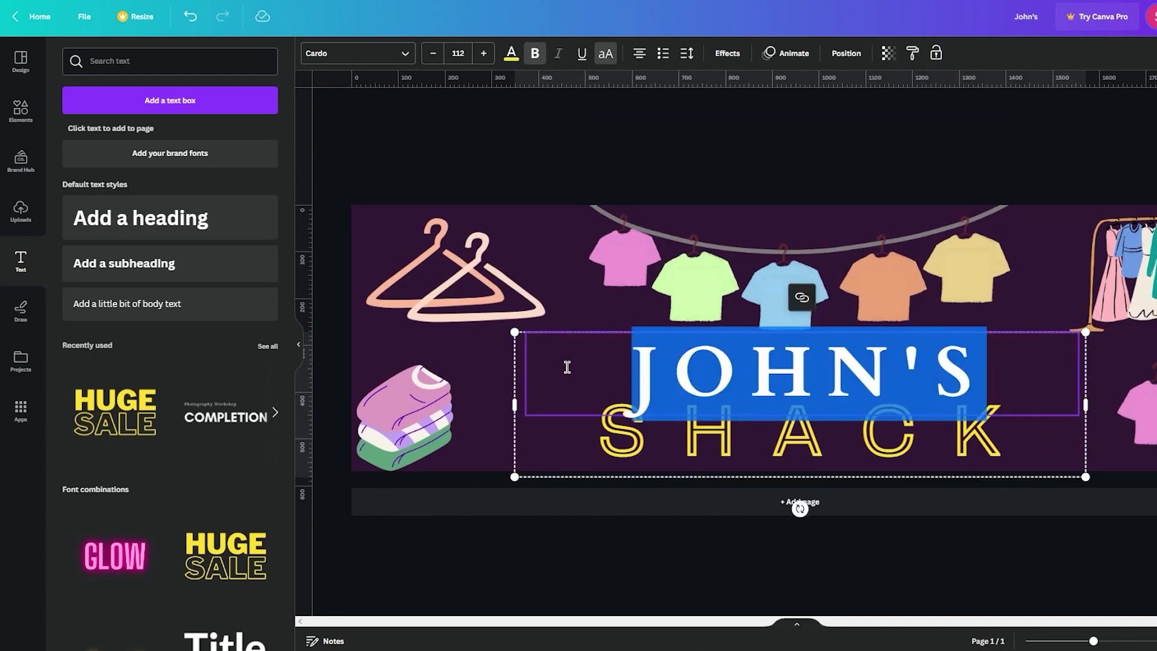
{"action": "left_click", "coordinate": [511, 53]}
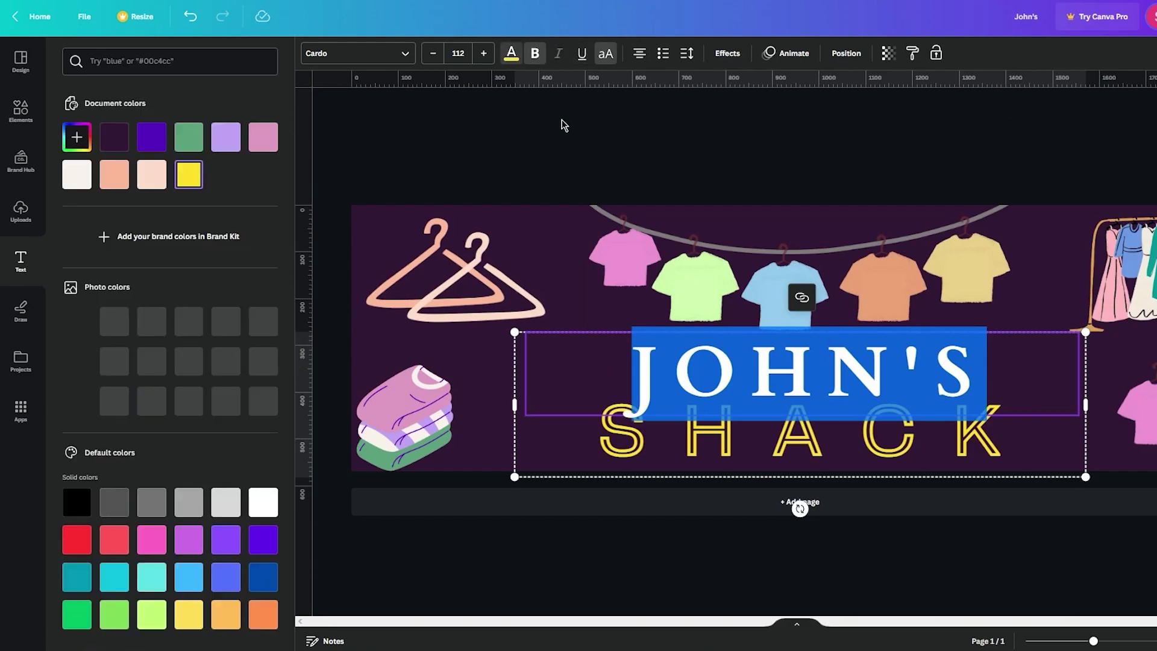
{"action": "left_click", "coordinate": [188, 138]}
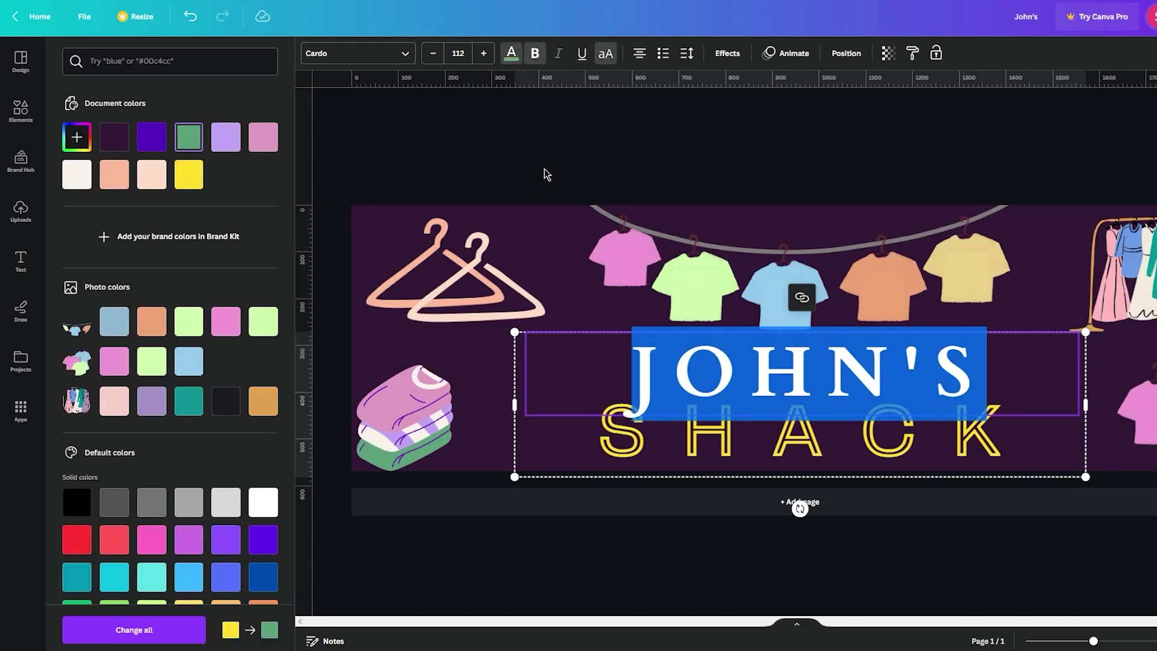
{"action": "left_click", "coordinate": [544, 168]}
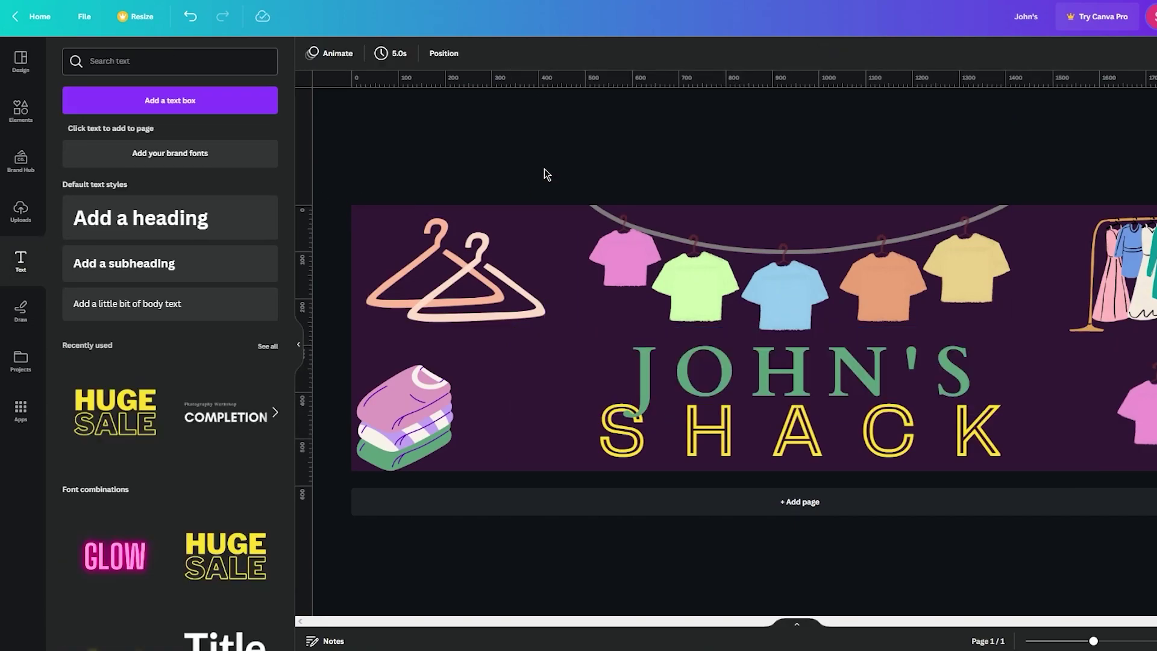
{"action": "left_click", "coordinate": [705, 442]}
{"action": "left_click_drag", "start_coordinate": [583, 432], "coordinate": [1033, 434]}
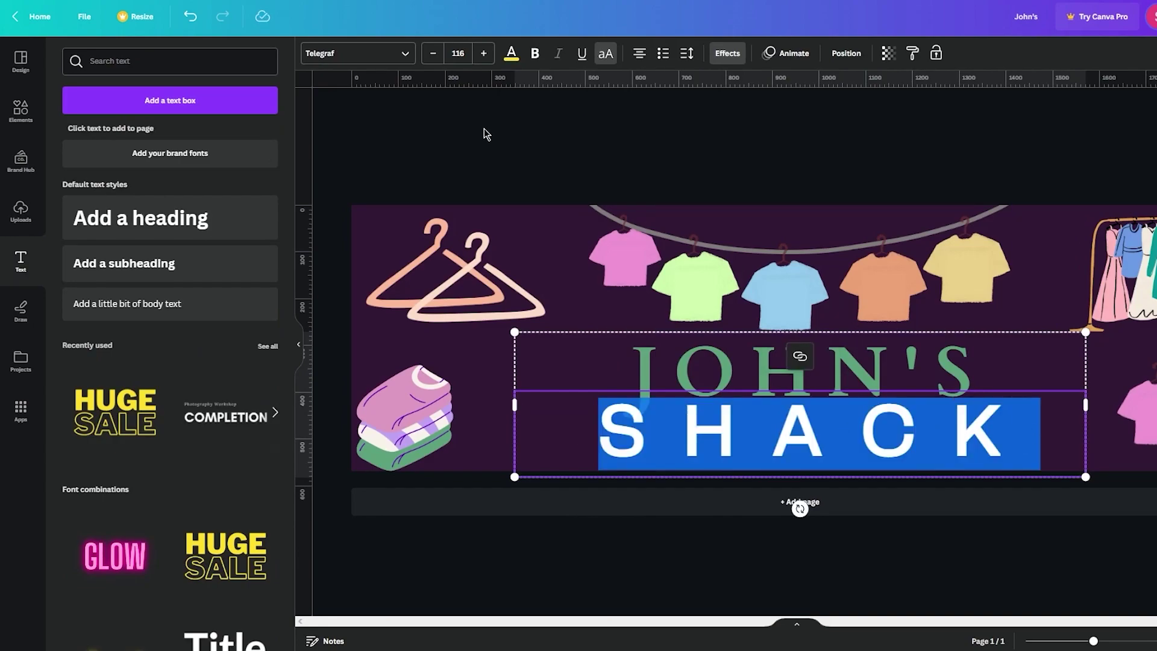
{"action": "left_click", "coordinate": [511, 53]}
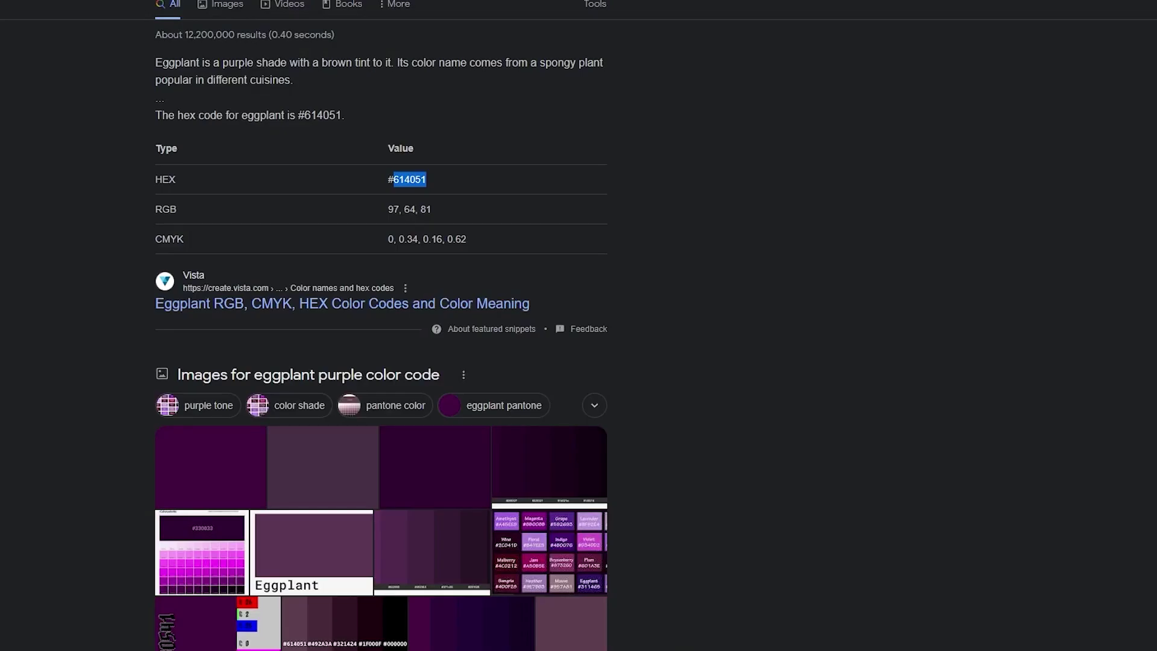
Switch to the Google results page and search for "what color goes well with eggplant purple".
{"action": "scroll", "coordinate": [454, 155], "scroll_direction": "up", "scroll_amount": 2}
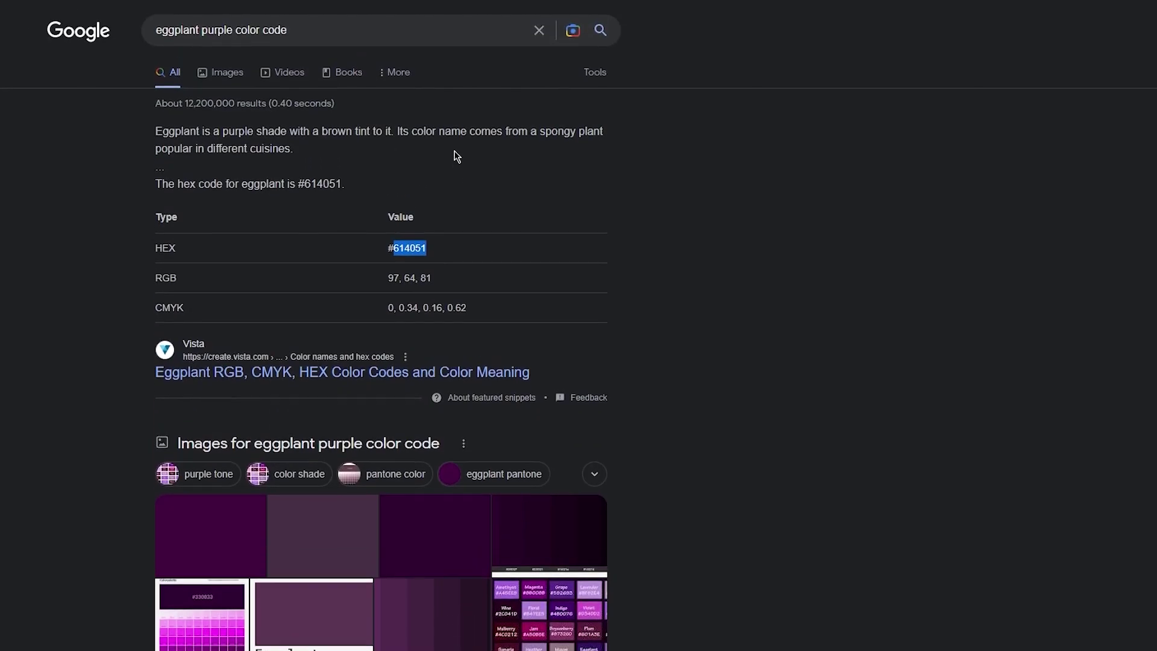
{"action": "left_click_drag", "start_coordinate": [360, 23], "coordinate": [121, 34]}
{"action": "type", "text": "what "}
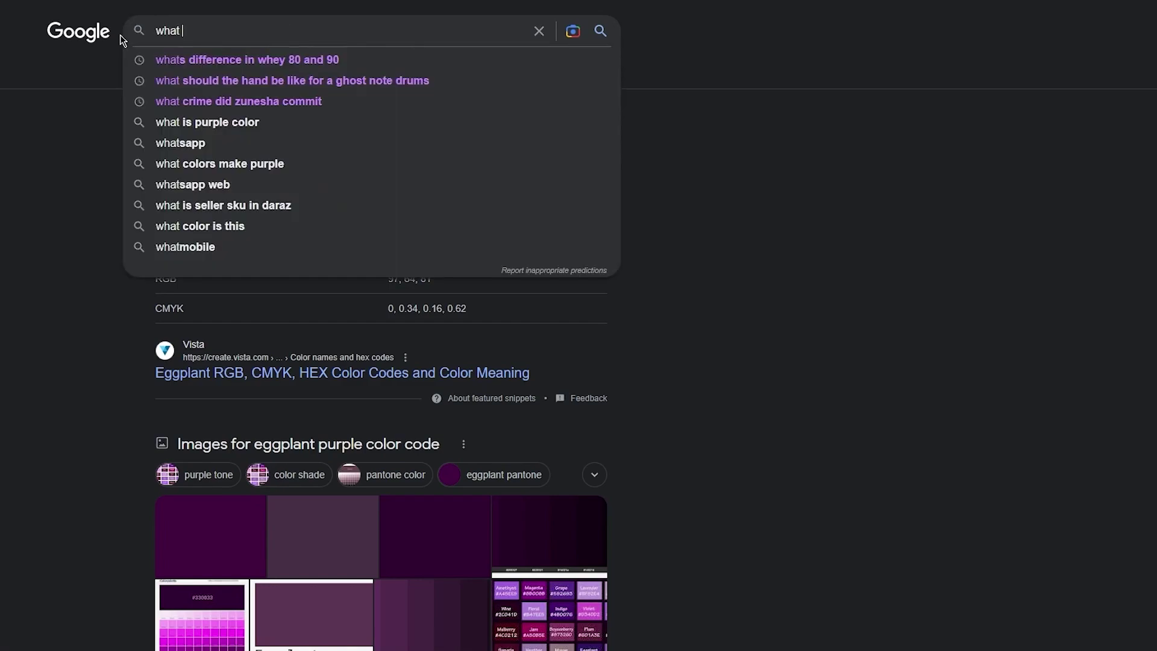
{"action": "type", "text": "colour goes"}
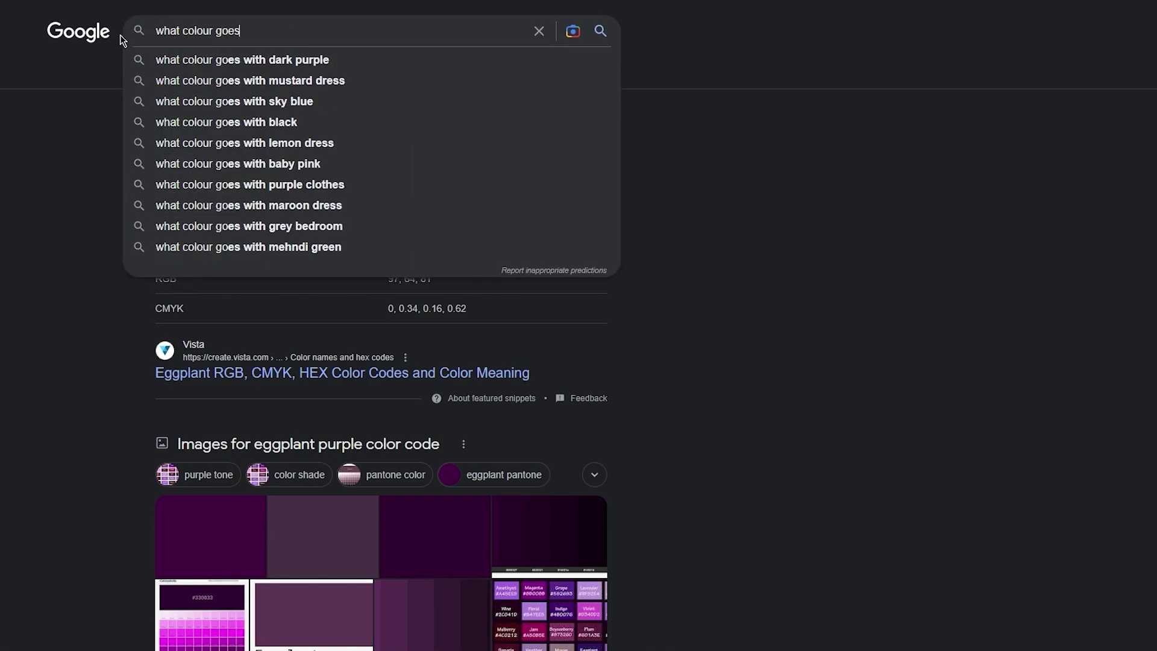
{"action": "type", "text": " well with eggpl"}
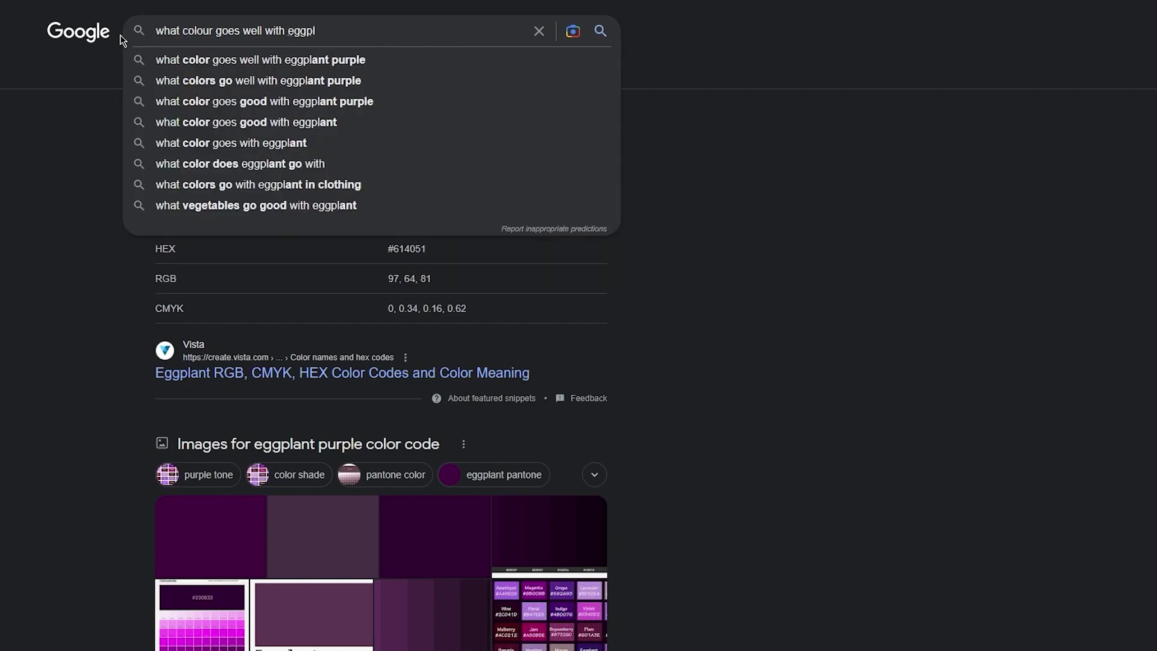
{"action": "key", "text": "Down"}
{"action": "key", "text": "Return"}
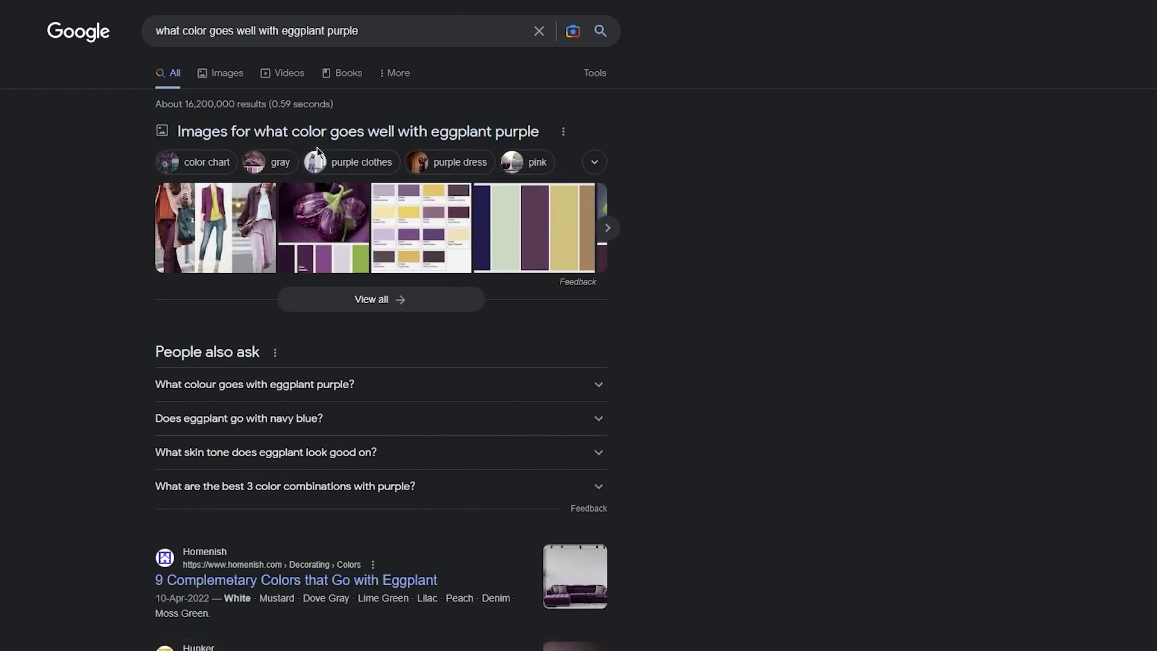
Open the colour palette images in the results and examine which shades are paired with eggplant purple.
{"action": "left_click", "coordinate": [453, 217]}
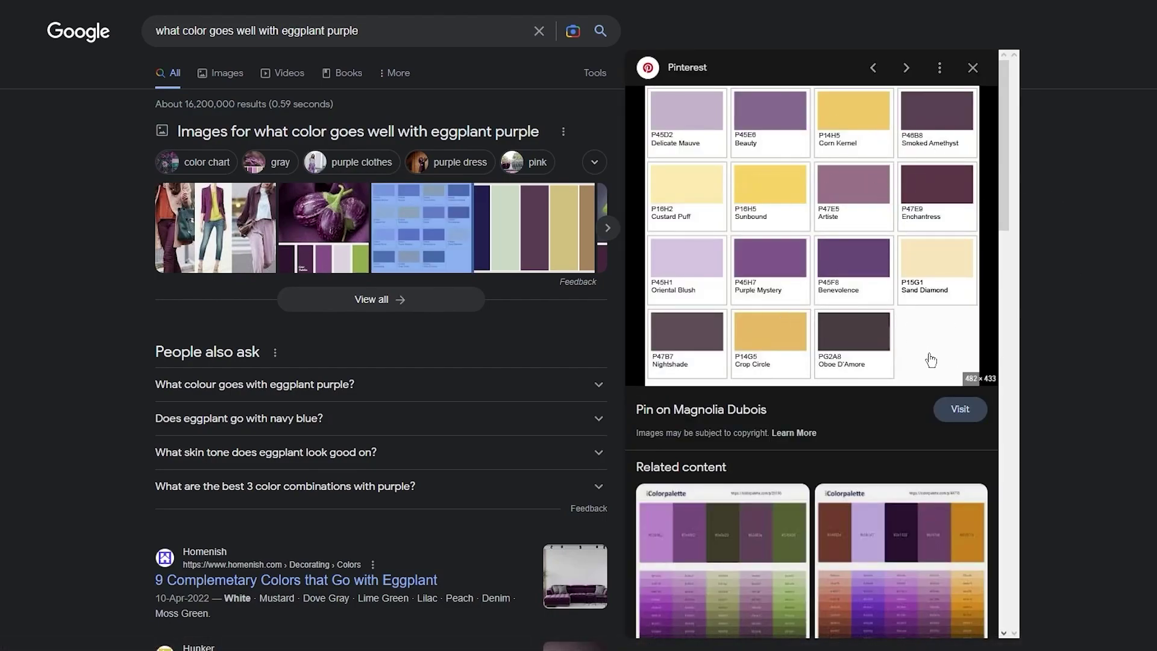
{"action": "scroll", "coordinate": [883, 371], "scroll_direction": "down", "scroll_amount": 2}
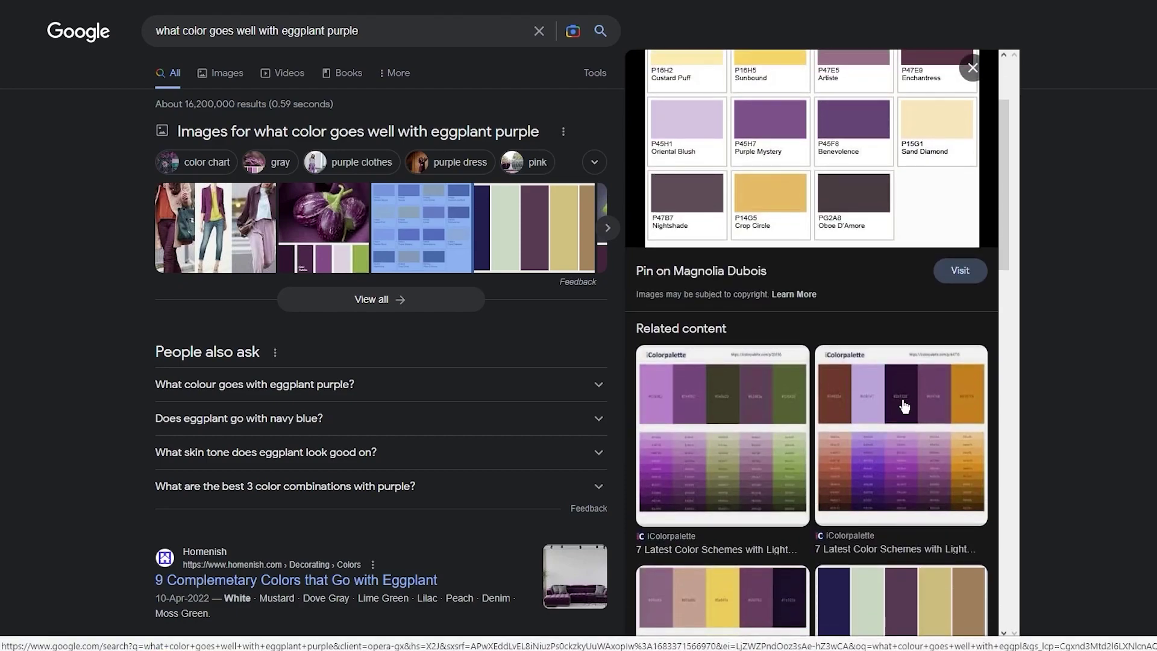
{"action": "left_click", "coordinate": [528, 239]}
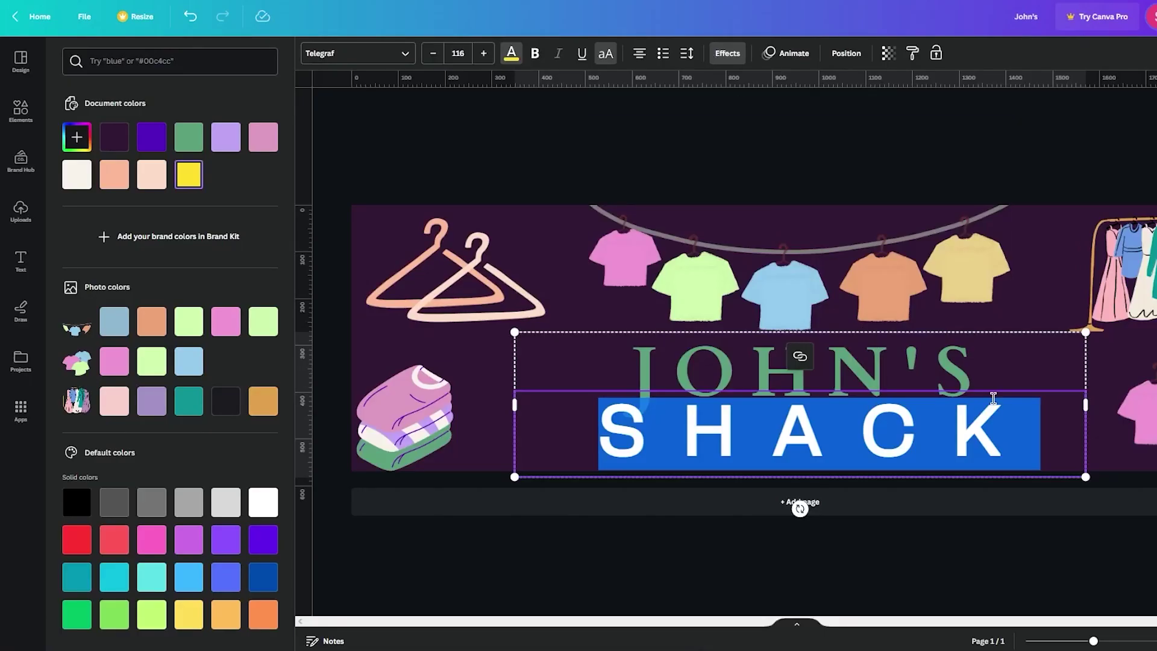
Return to the Canva header and change the text colour of "JOHN'S" to the dark blue default colour.
{"action": "left_click_drag", "start_coordinate": [967, 371], "coordinate": [591, 356]}
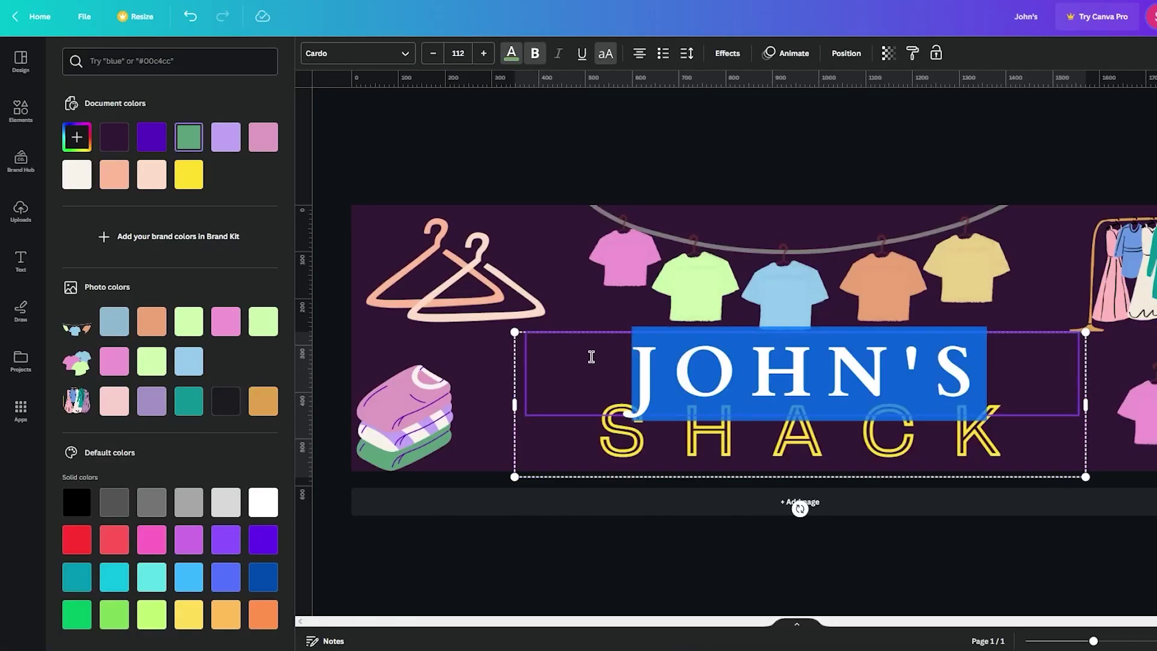
{"action": "left_click", "coordinate": [512, 56]}
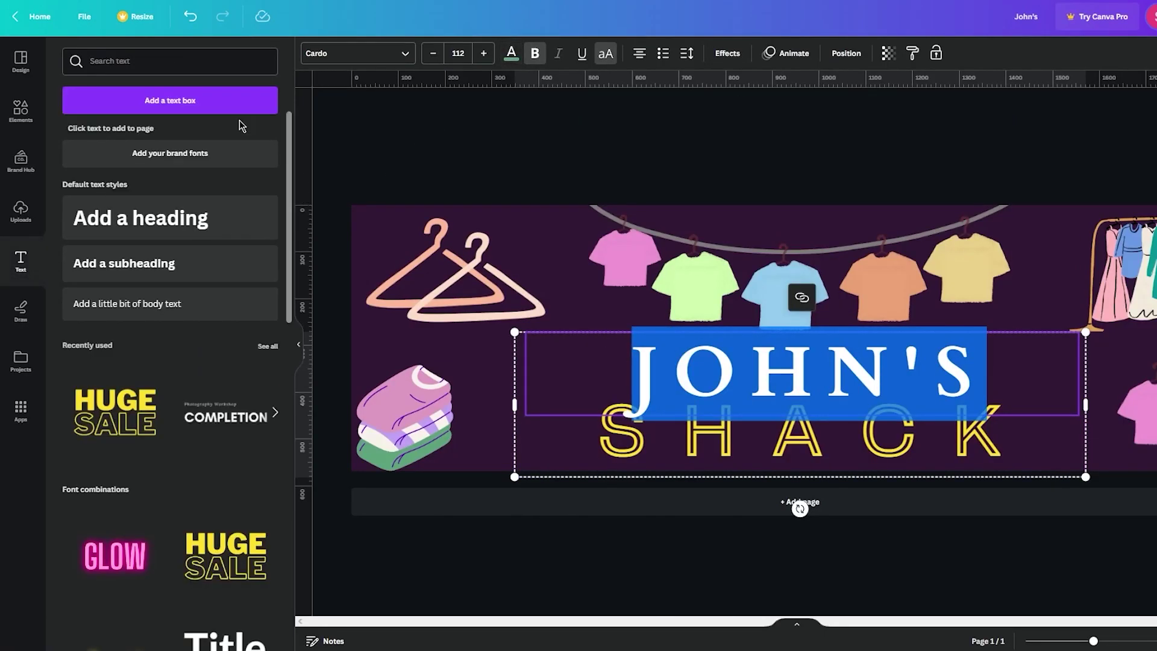
{"action": "left_click", "coordinate": [511, 54]}
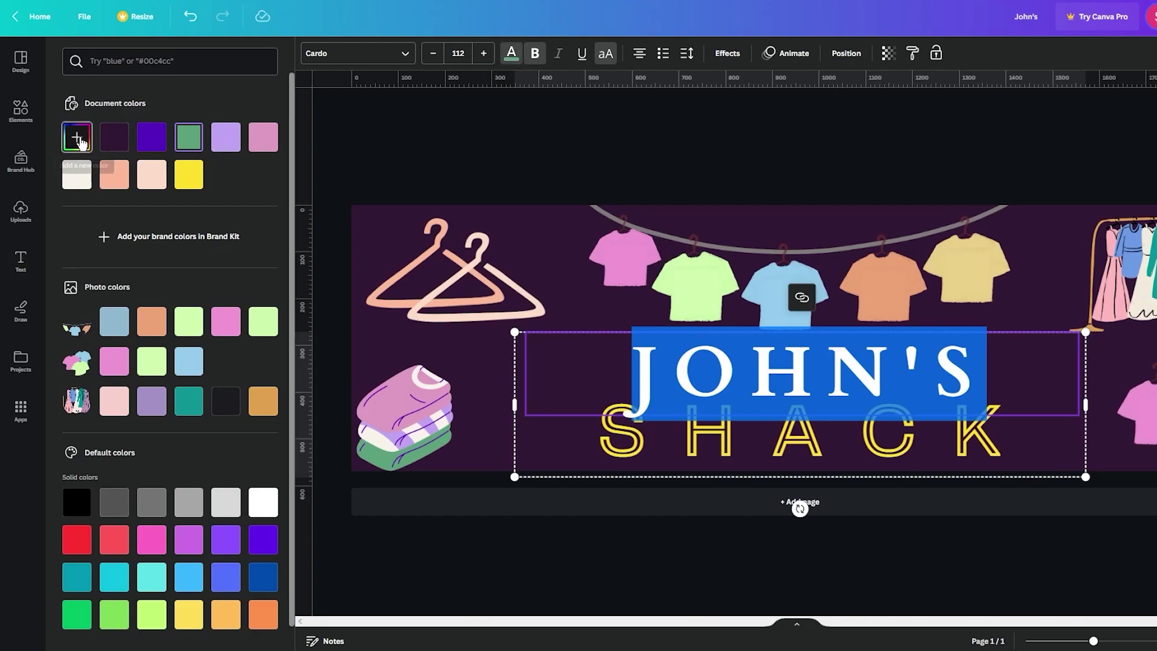
{"action": "left_click", "coordinate": [260, 139]}
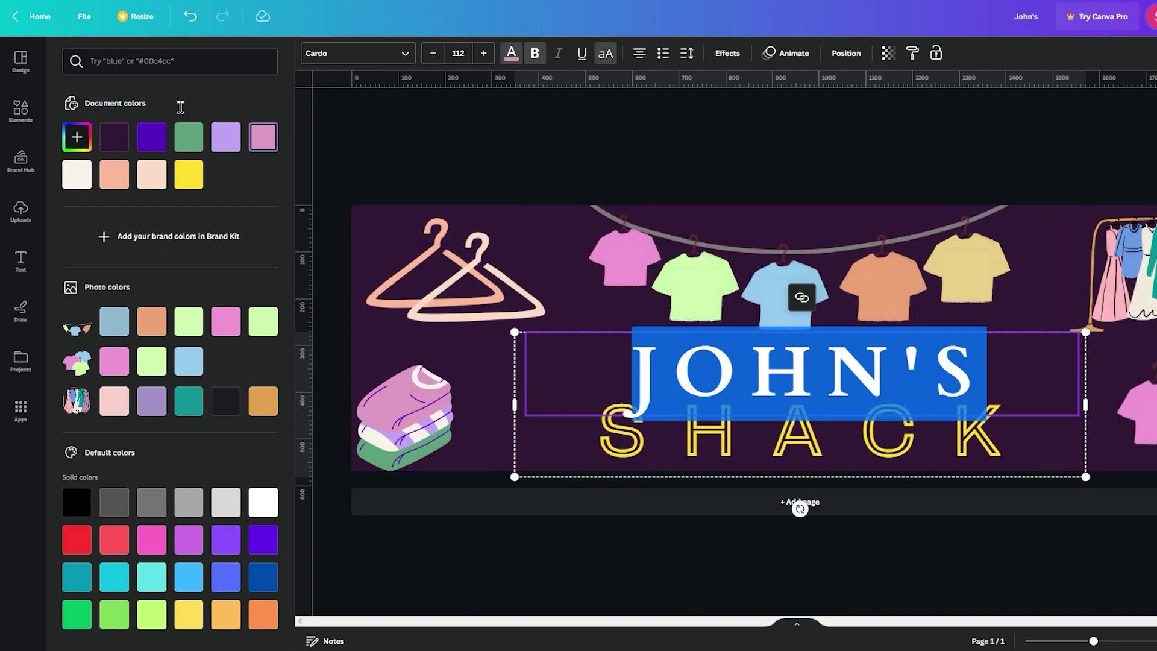
{"action": "scroll", "coordinate": [173, 298], "scroll_direction": "down", "scroll_amount": 1}
{"action": "left_click", "coordinate": [263, 547]}
{"action": "left_click", "coordinate": [562, 186]}
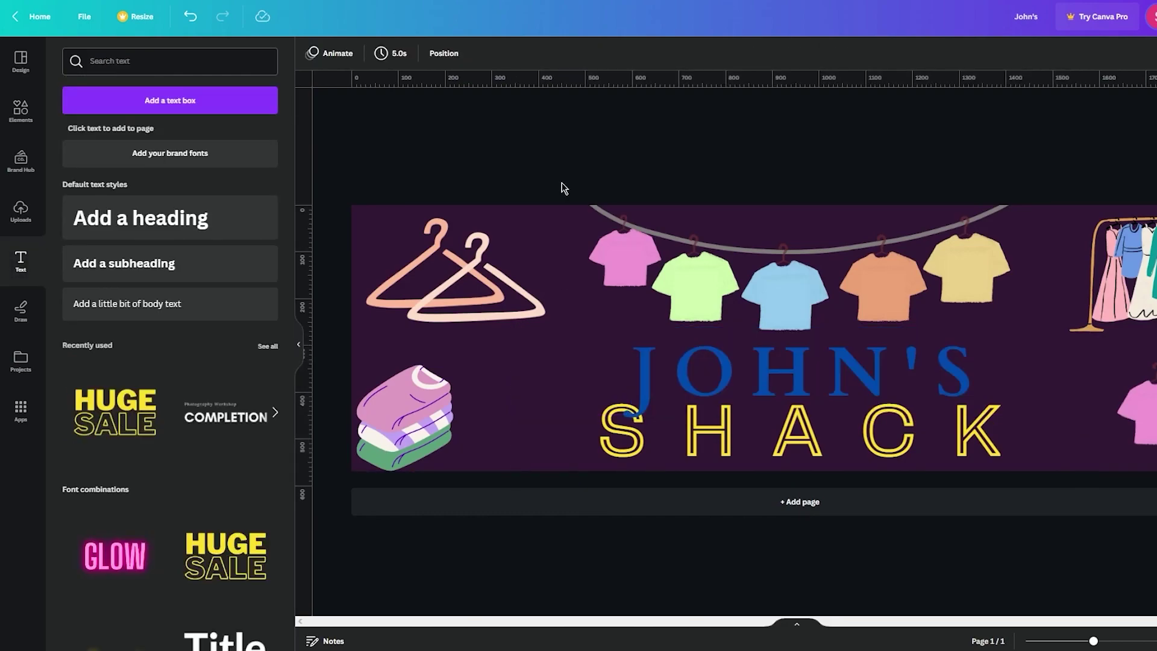
Recolour the word "SHACK" in the header with a custom darker yellow.
{"action": "left_click", "coordinate": [776, 449]}
{"action": "double_click", "coordinate": [776, 449]}
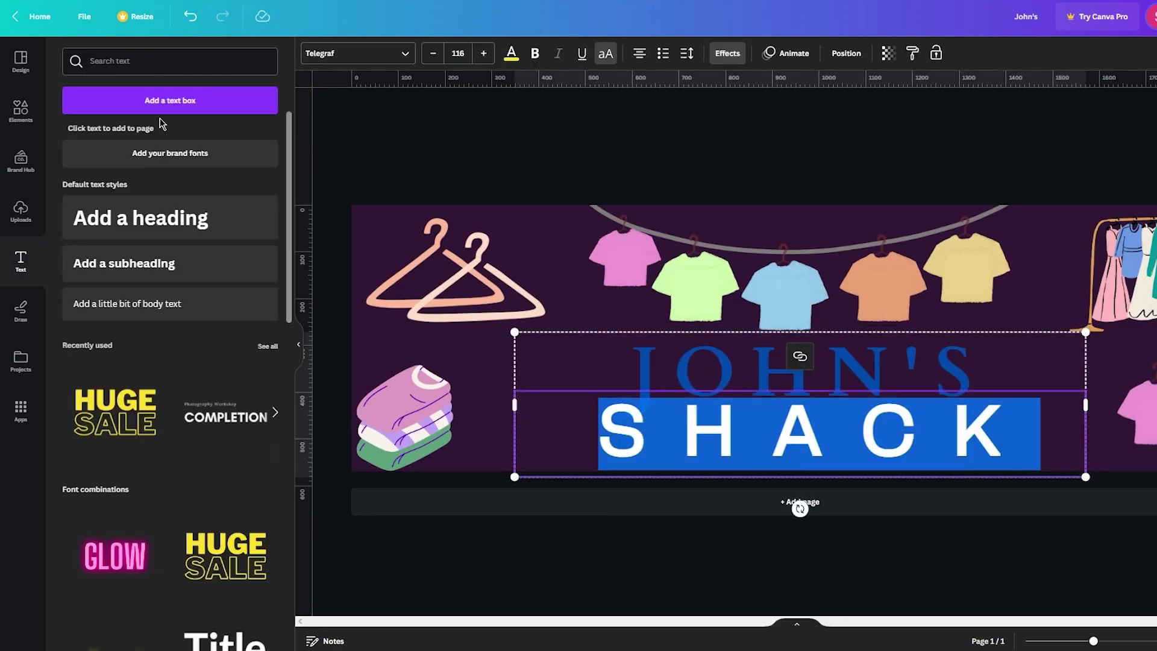
{"action": "left_click", "coordinate": [511, 54]}
{"action": "left_click", "coordinate": [224, 173]}
{"action": "left_click", "coordinate": [416, 161]}
{"action": "left_click", "coordinate": [1033, 426]}
{"action": "left_click_drag", "start_coordinate": [1032, 426], "coordinate": [600, 431]}
{"action": "left_click", "coordinate": [511, 54]}
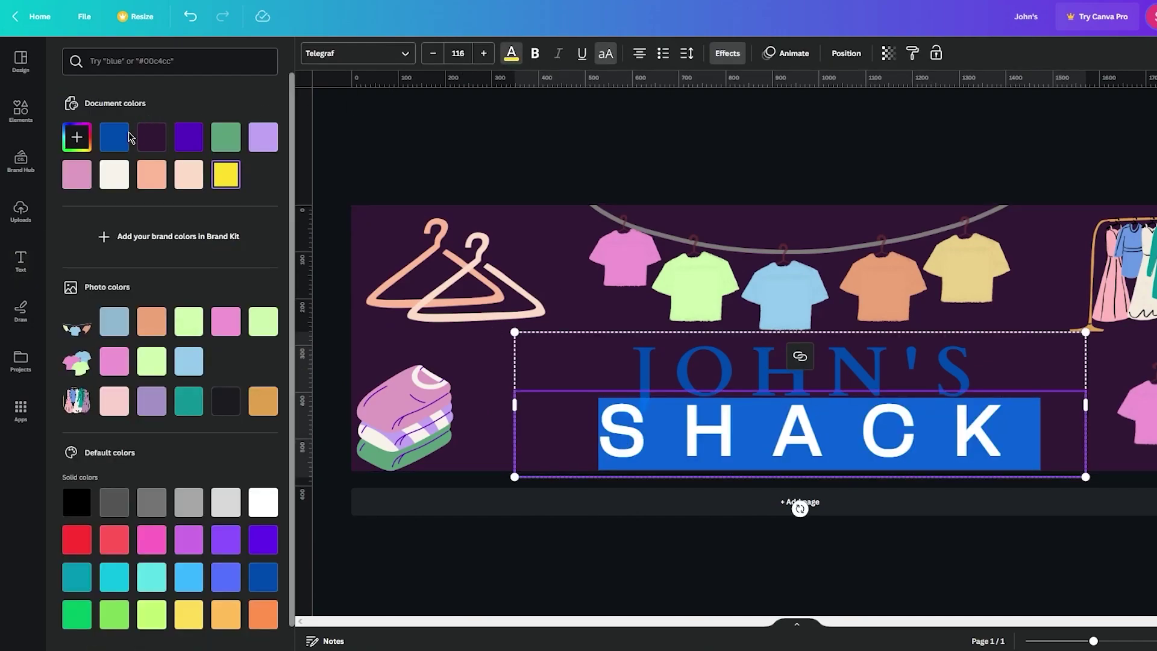
{"action": "left_click", "coordinate": [76, 137]}
{"action": "left_click_drag", "start_coordinate": [319, 174], "coordinate": [289, 203]}
{"action": "left_click", "coordinate": [528, 175]}
{"action": "left_click", "coordinate": [528, 178]}
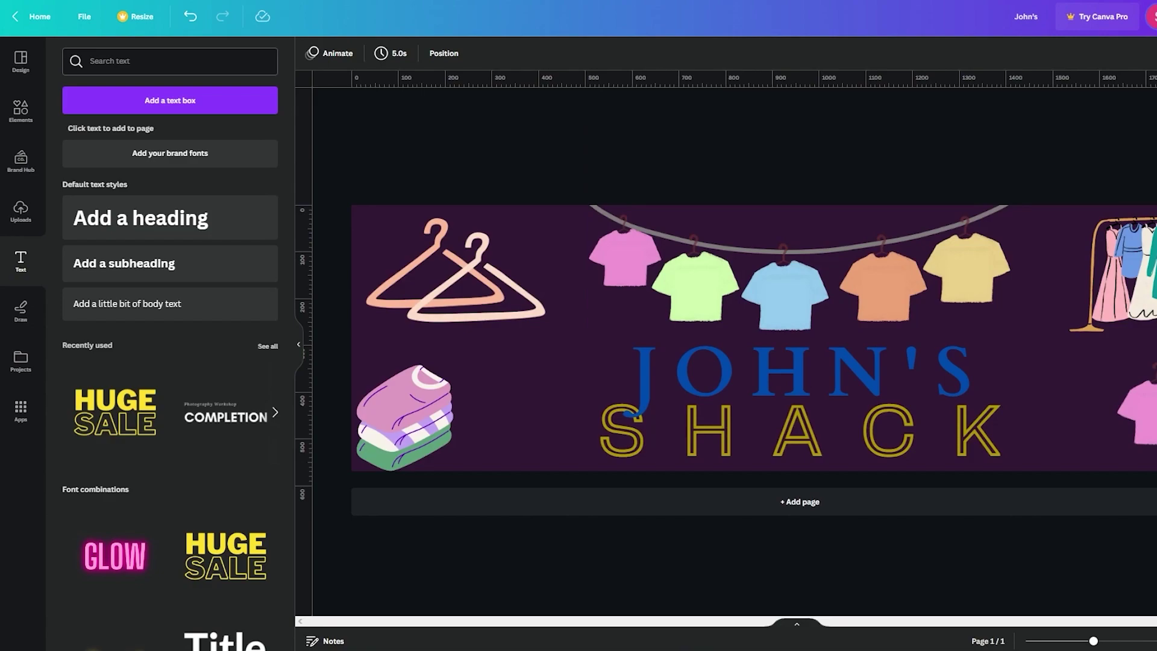
Download the finished header as a PNG at 1,920 × 570 px.
{"action": "left_click", "coordinate": [1155, 17]}
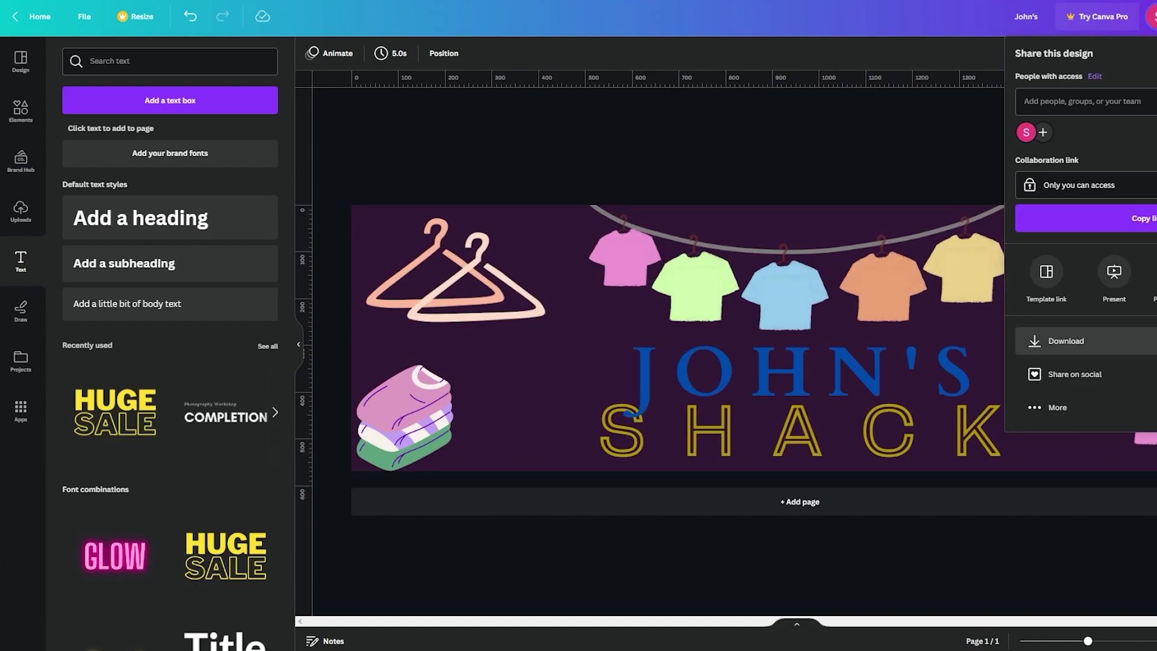
{"action": "left_click", "coordinate": [1065, 341]}
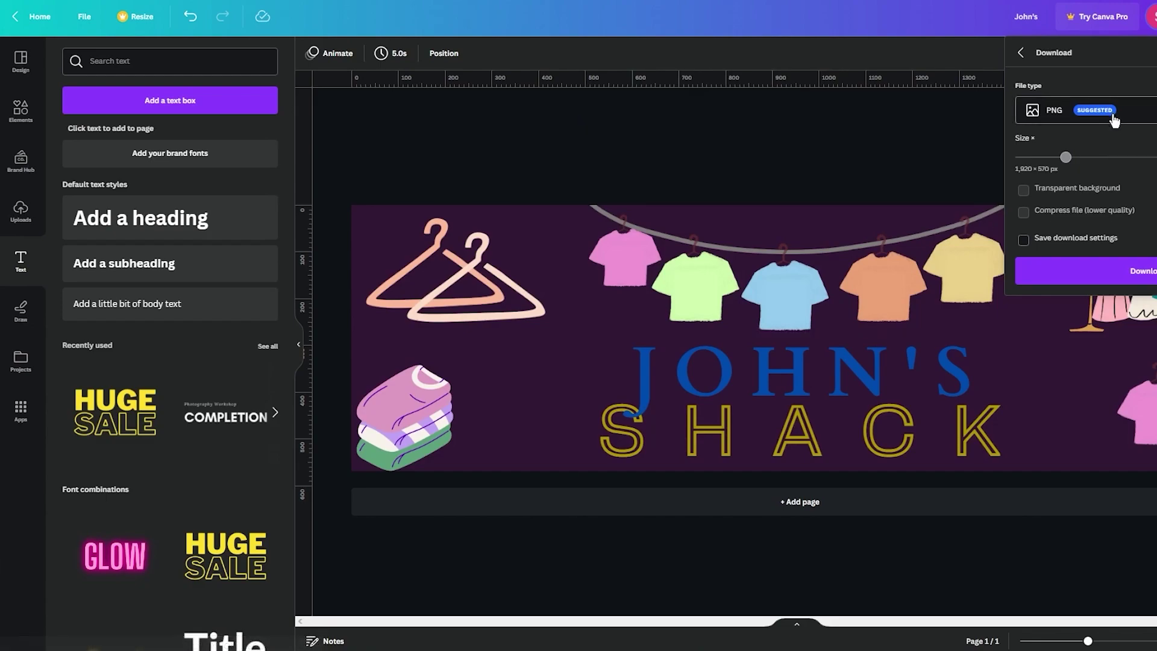
{"action": "left_click", "coordinate": [1113, 114]}
{"action": "left_click", "coordinate": [1114, 114]}
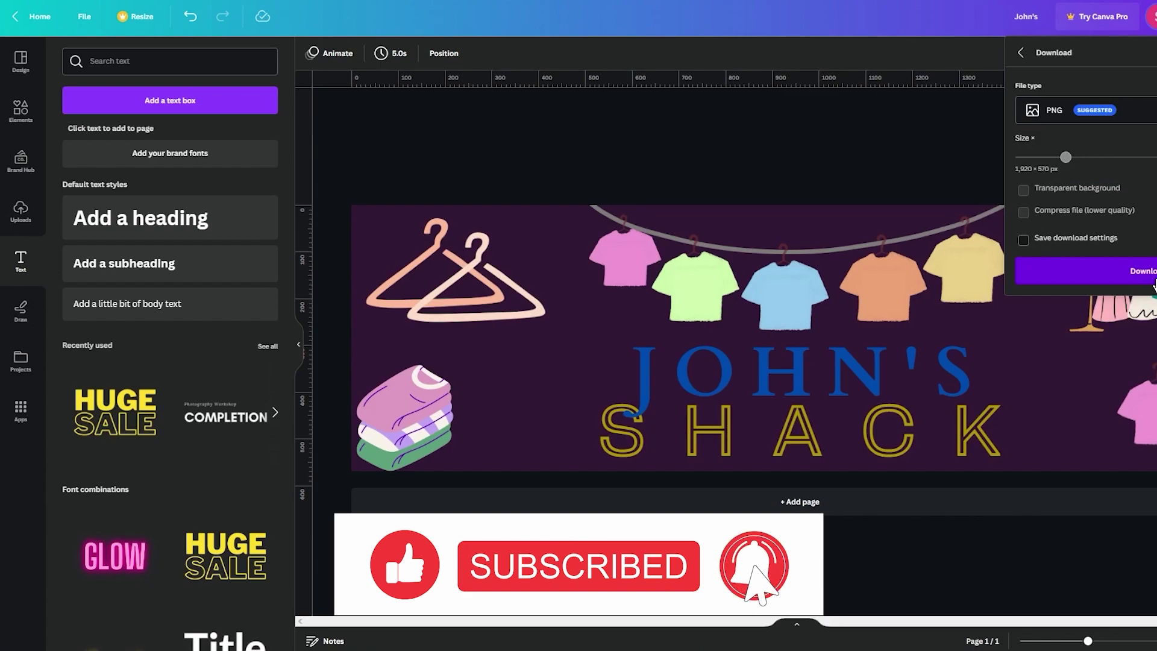
{"action": "left_click", "coordinate": [1153, 281]}
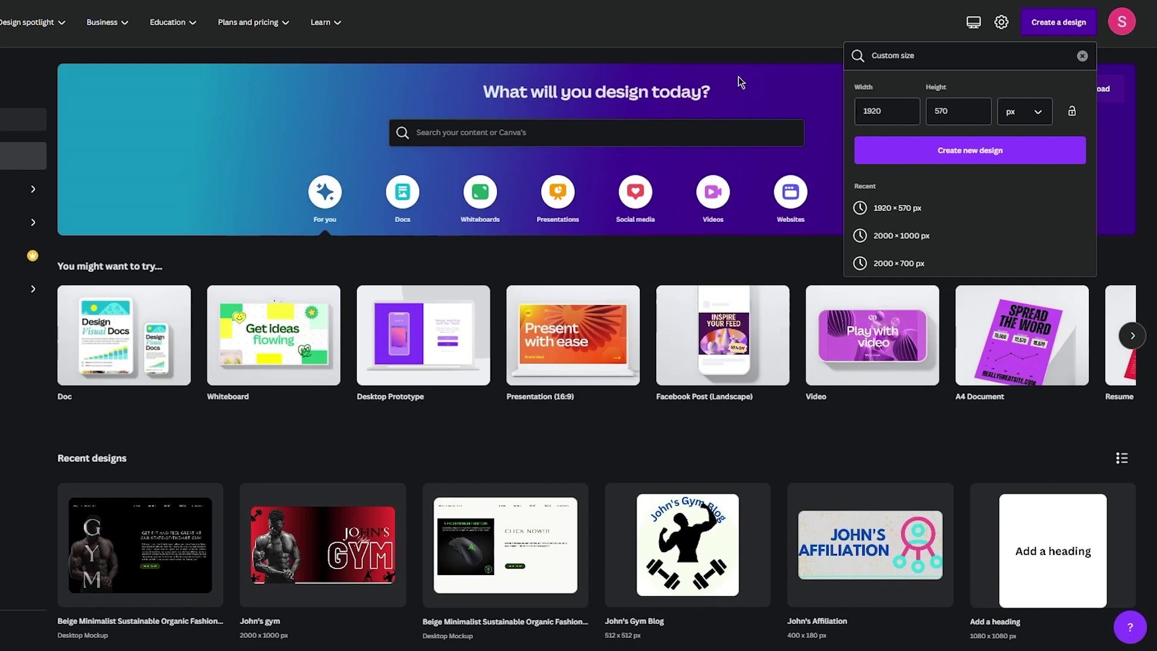
Find the logo templates from the Canva home page and create a blank logo design.
{"action": "left_click_drag", "start_coordinate": [963, 59], "coordinate": [821, 64]}
{"action": "left_click", "coordinate": [578, 132]}
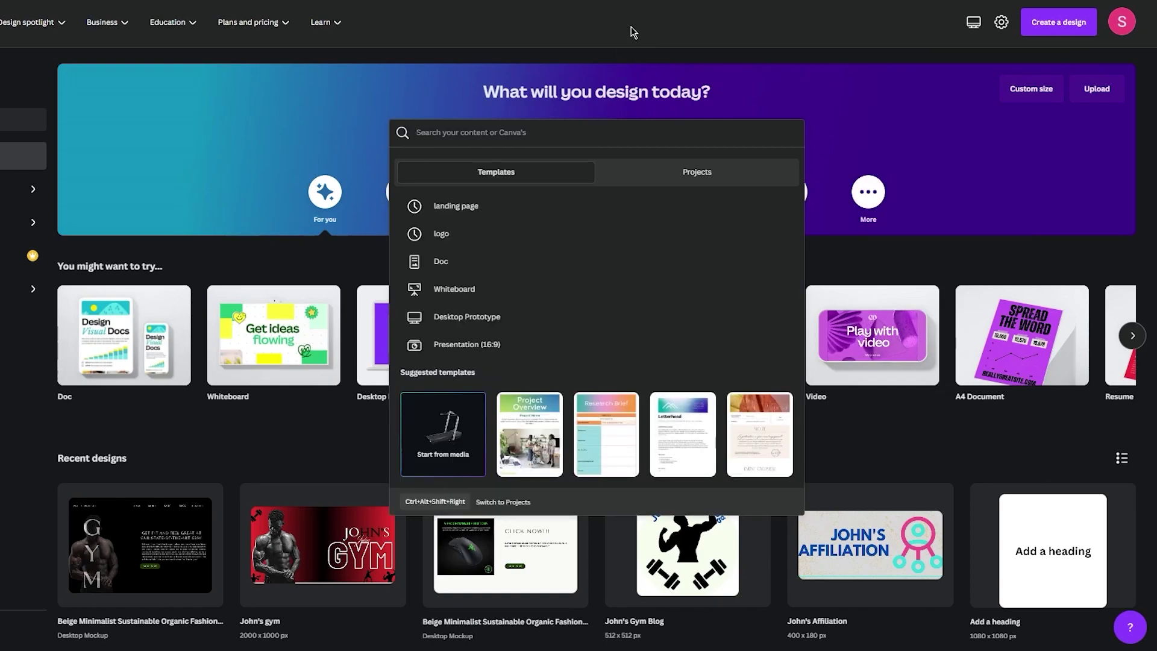
{"action": "type", "text": "logo"}
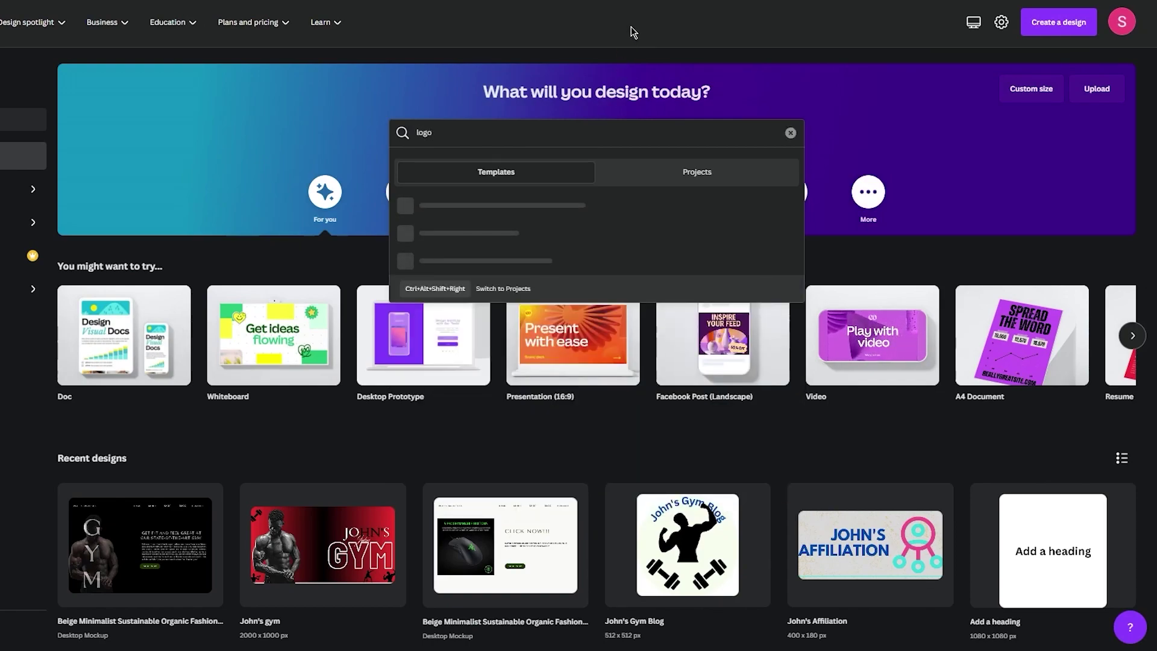
{"action": "left_click", "coordinate": [479, 295]}
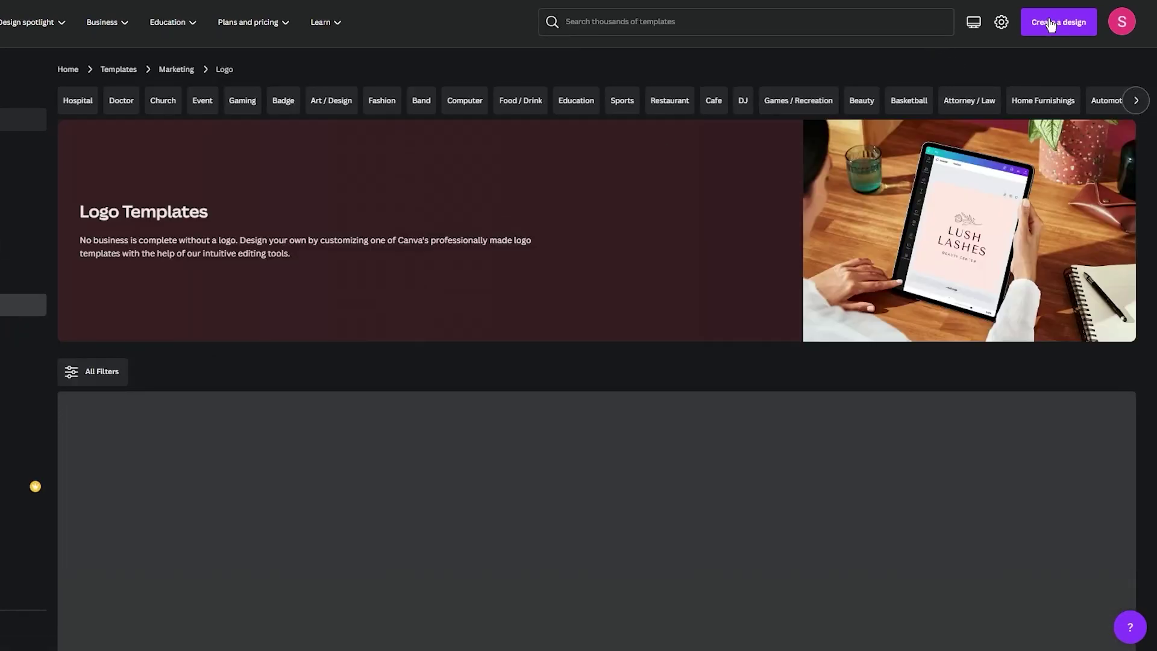
{"action": "left_click", "coordinate": [1051, 26]}
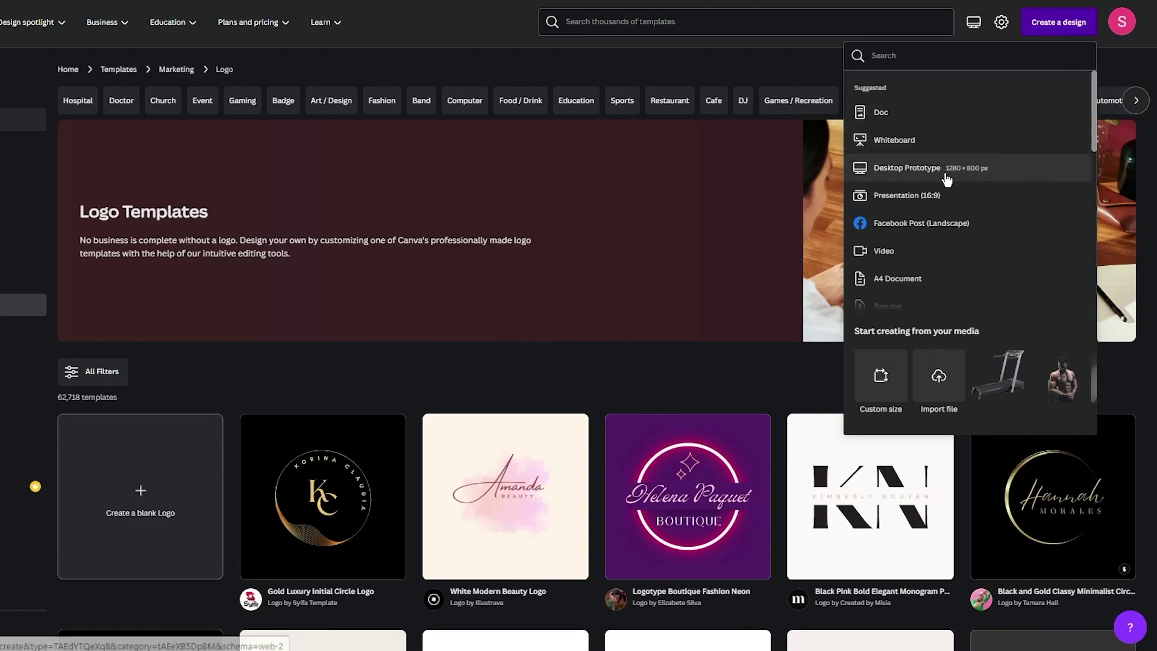
{"action": "left_click", "coordinate": [692, 68]}
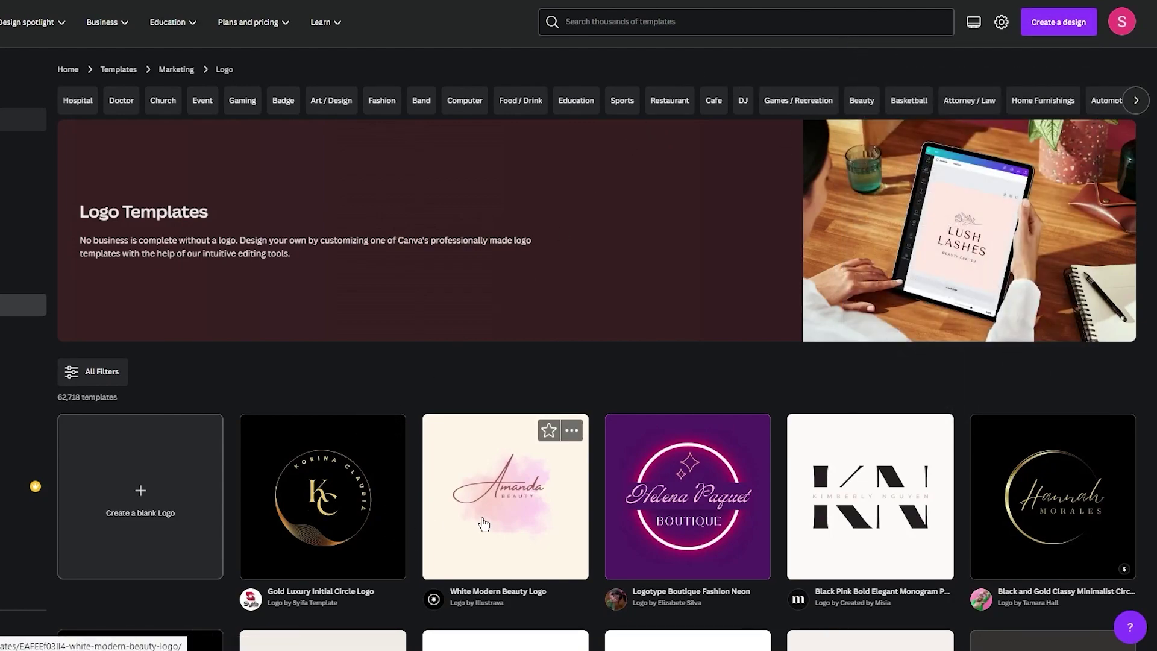
{"action": "left_click", "coordinate": [175, 491]}
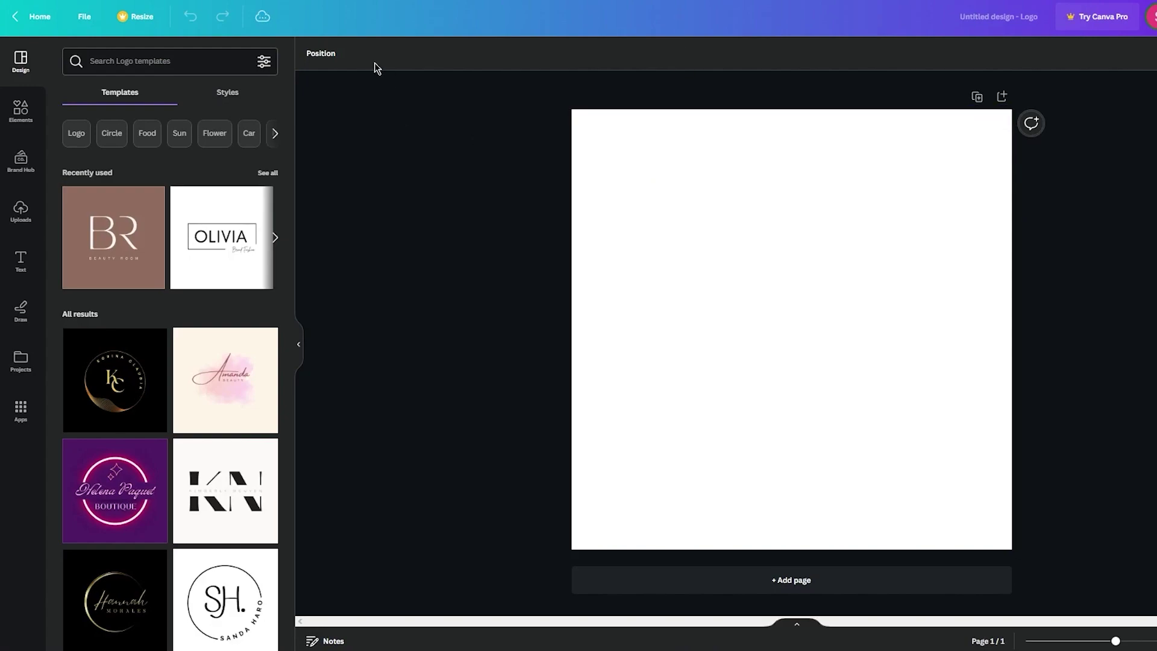
Set the background of the blank logo canvas to solid black.
{"action": "left_click", "coordinate": [313, 57]}
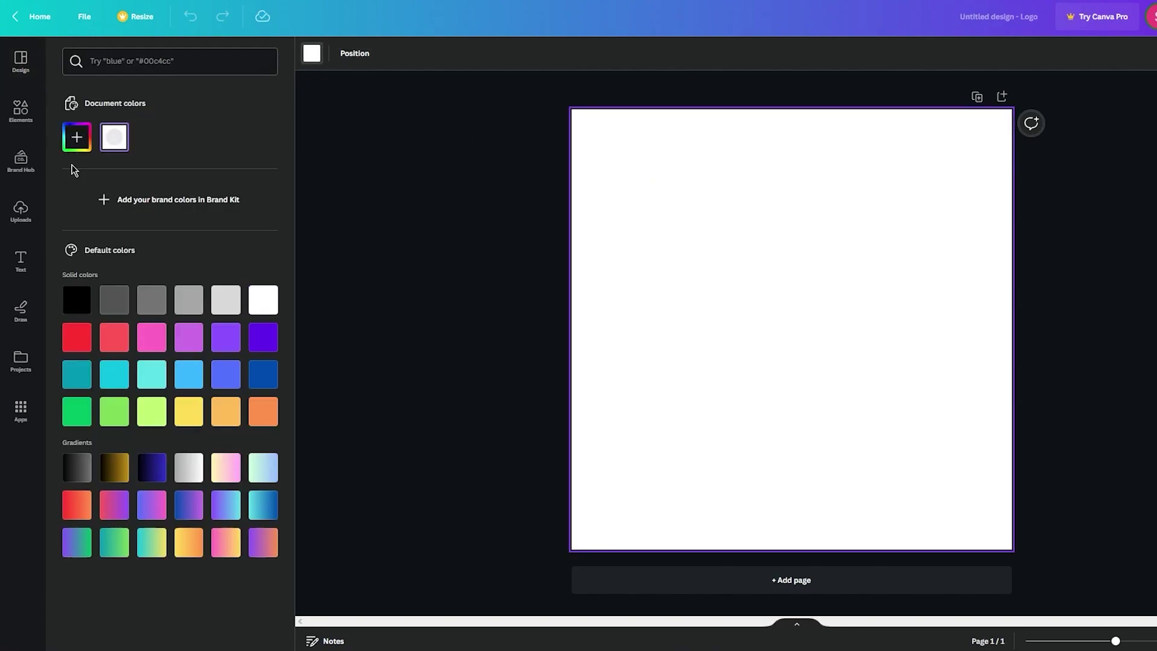
{"action": "left_click", "coordinate": [71, 296]}
{"action": "left_click", "coordinate": [424, 216]}
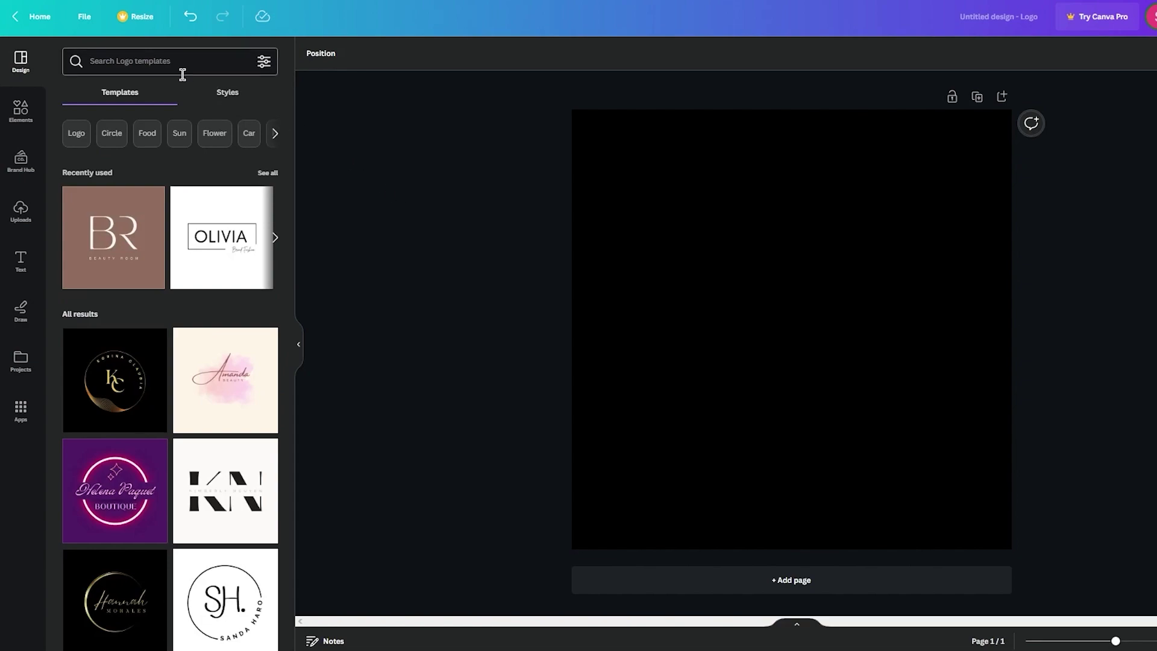
Search the elements for "shirt" and add the outlined T-shirt graphic with creases to the logo.
{"action": "left_click", "coordinate": [180, 67]}
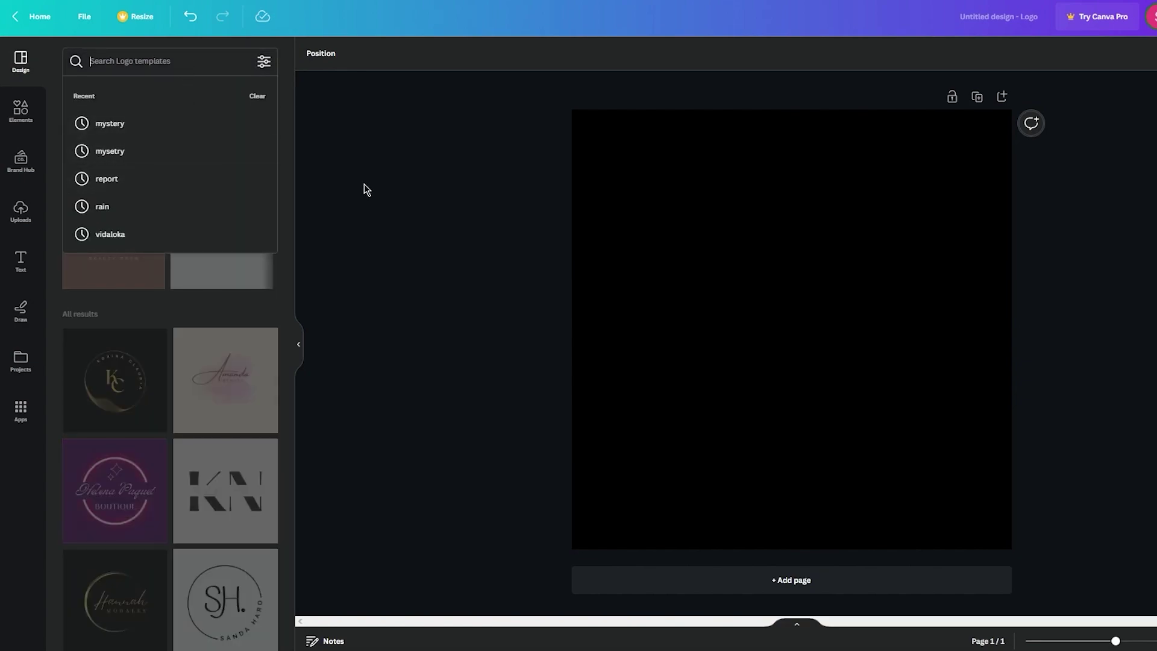
{"action": "left_click", "coordinate": [21, 111]}
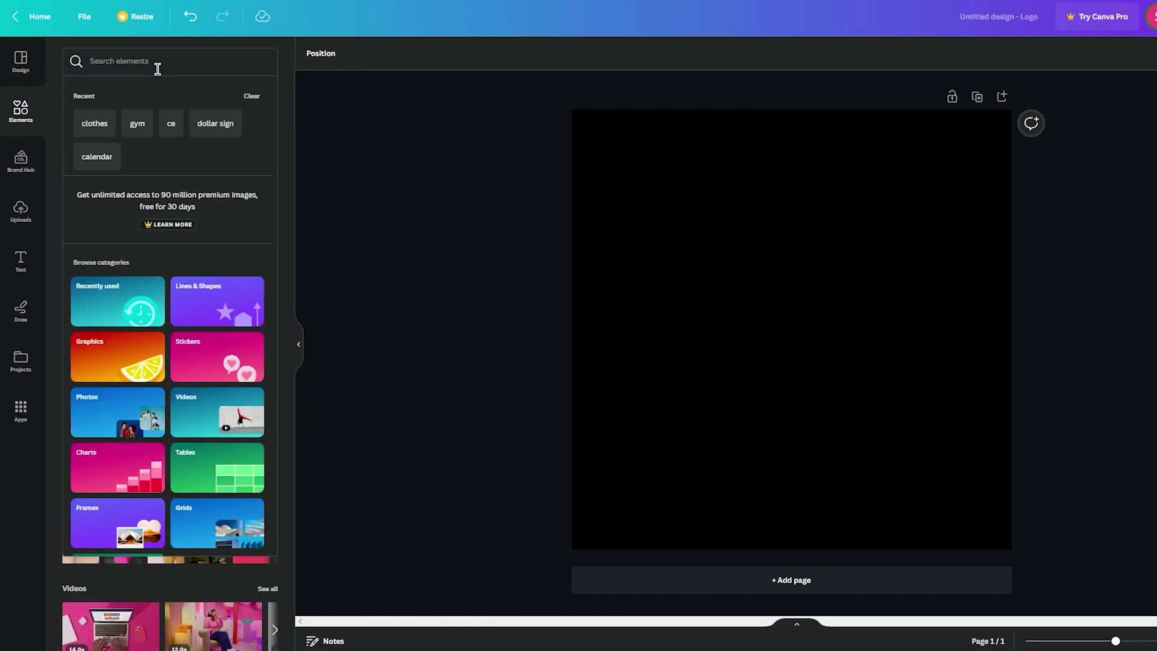
{"action": "left_click", "coordinate": [157, 69]}
{"action": "type", "text": "shirt"}
{"action": "key", "text": "Return"}
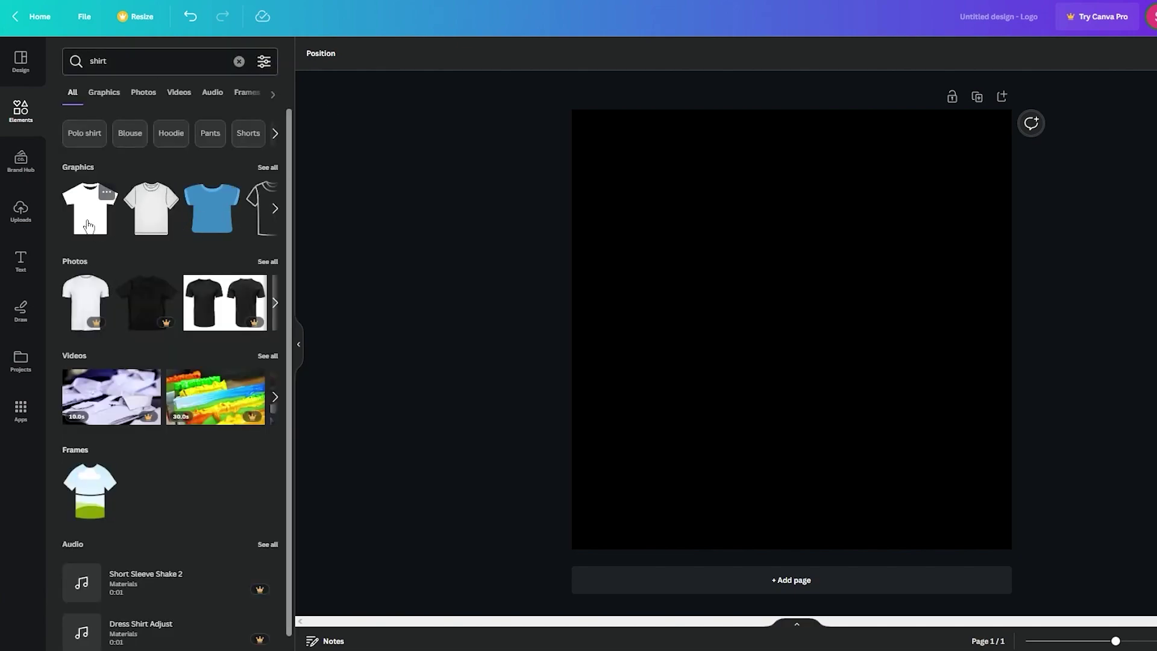
{"action": "left_click", "coordinate": [275, 208]}
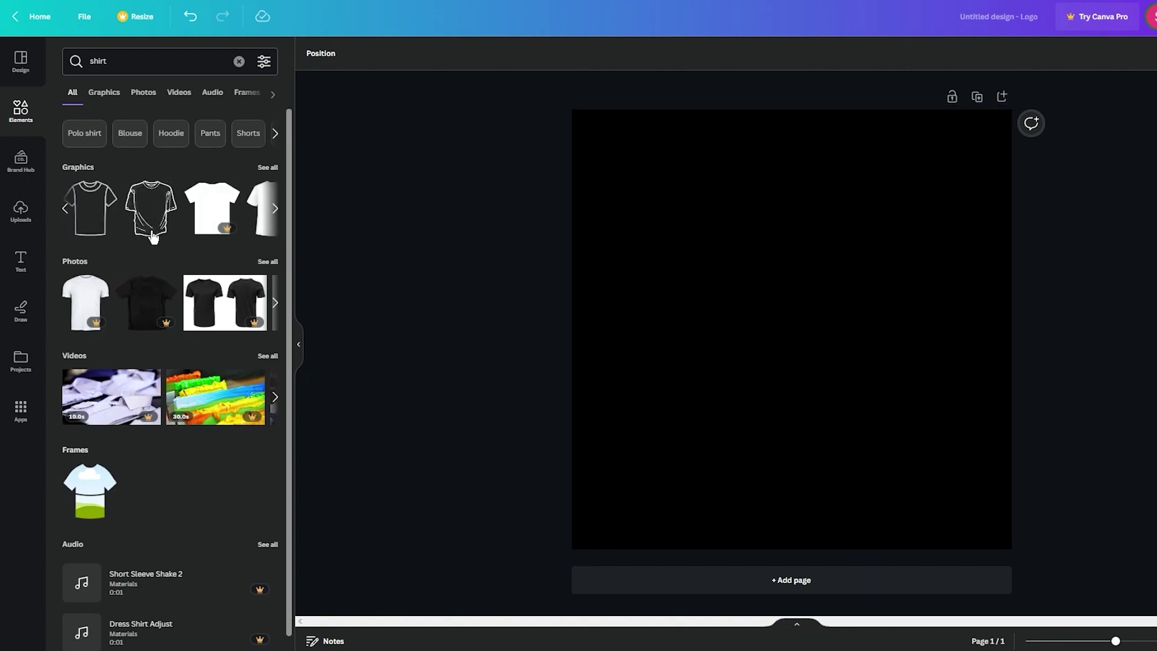
{"action": "left_click", "coordinate": [847, 343]}
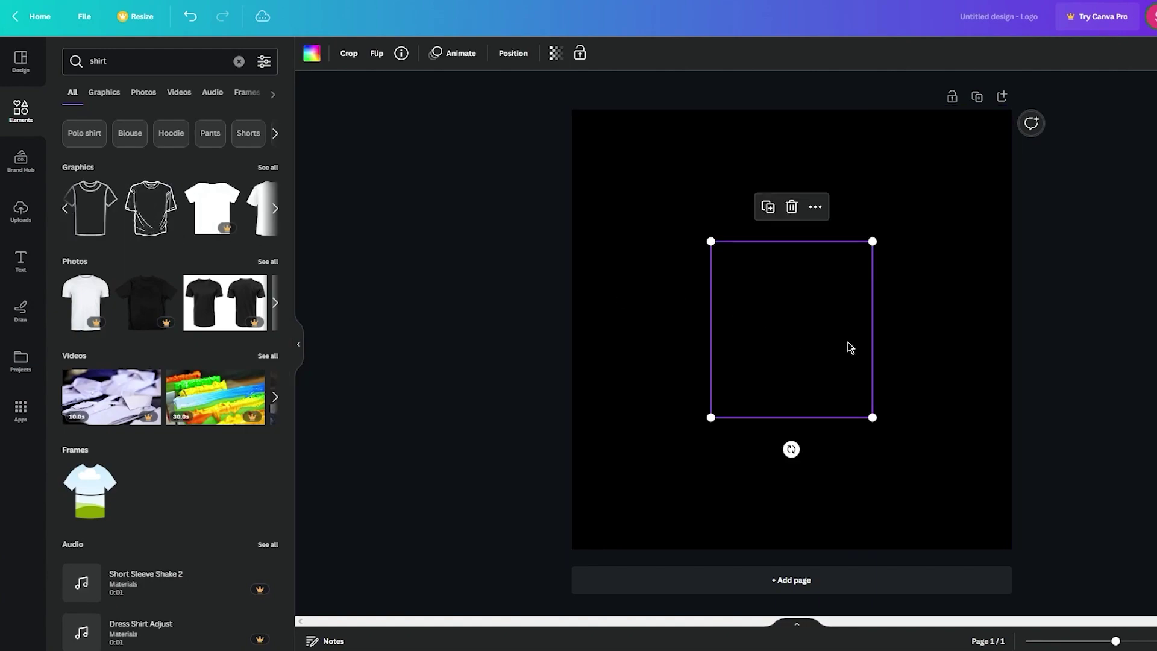
Recolour the T-shirt outline white, then enlarge the graphic and centre it on the canvas.
{"action": "left_click", "coordinate": [311, 54]}
{"action": "left_click", "coordinate": [261, 301]}
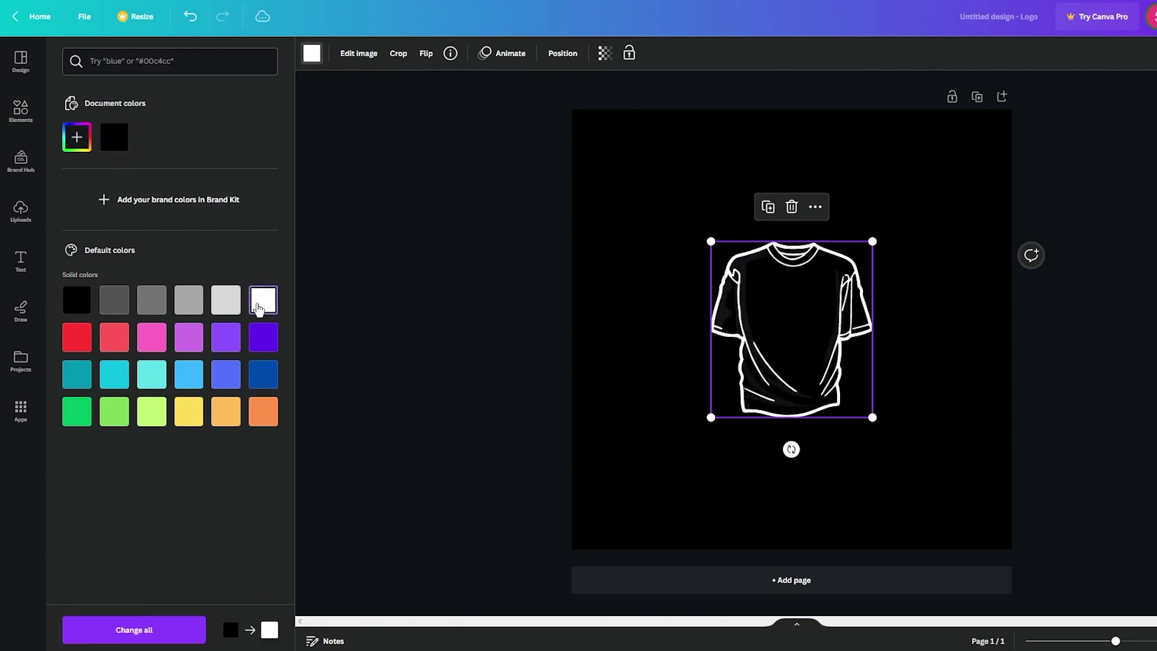
{"action": "left_click", "coordinate": [792, 325]}
{"action": "left_click", "coordinate": [1076, 328]}
{"action": "left_click", "coordinate": [794, 310]}
{"action": "left_click_drag", "start_coordinate": [871, 243], "coordinate": [1000, 129]}
{"action": "left_click_drag", "start_coordinate": [888, 246], "coordinate": [834, 303]}
{"action": "left_click", "coordinate": [1148, 355]}
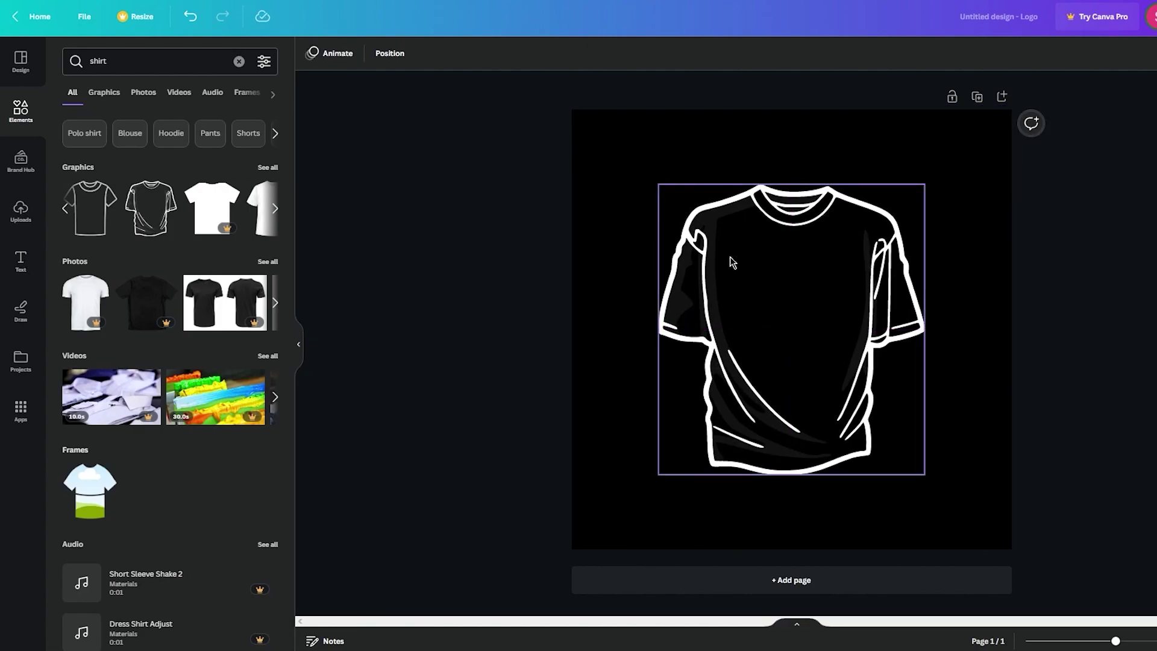
Browse the font combinations and add the "Photography Workshop COMPLETION" text to the logo.
{"action": "left_click", "coordinate": [25, 271]}
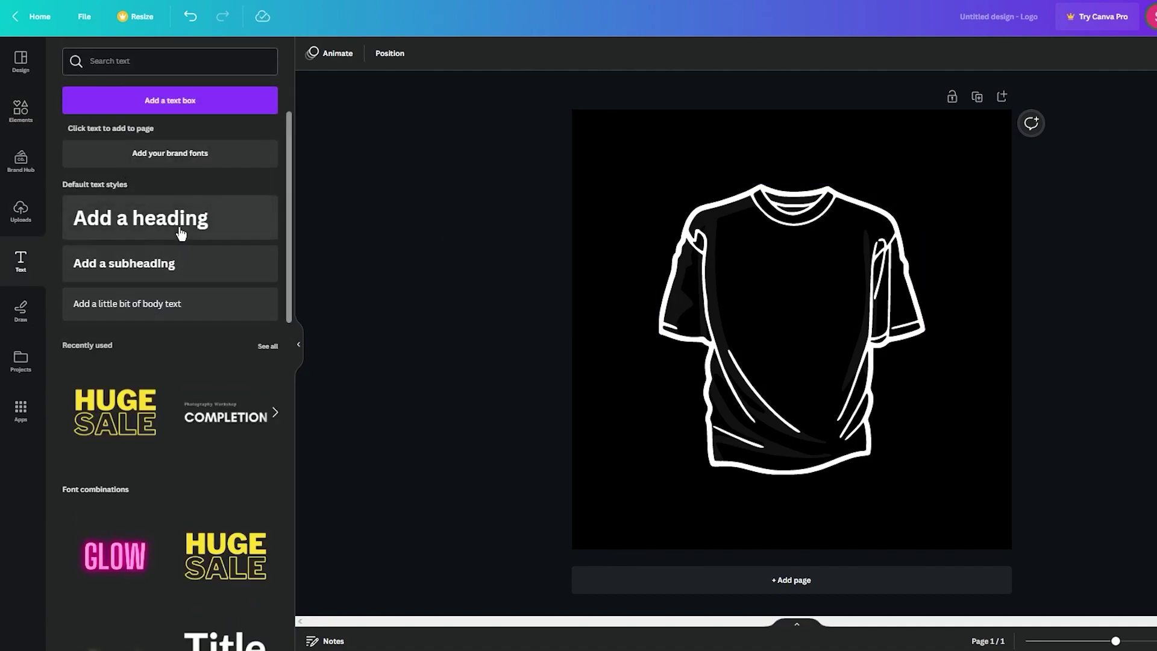
{"action": "scroll", "coordinate": [263, 388], "scroll_direction": "down", "scroll_amount": 9}
{"action": "scroll", "coordinate": [179, 393], "scroll_direction": "down", "scroll_amount": 5}
{"action": "scroll", "coordinate": [184, 329], "scroll_direction": "down", "scroll_amount": 6}
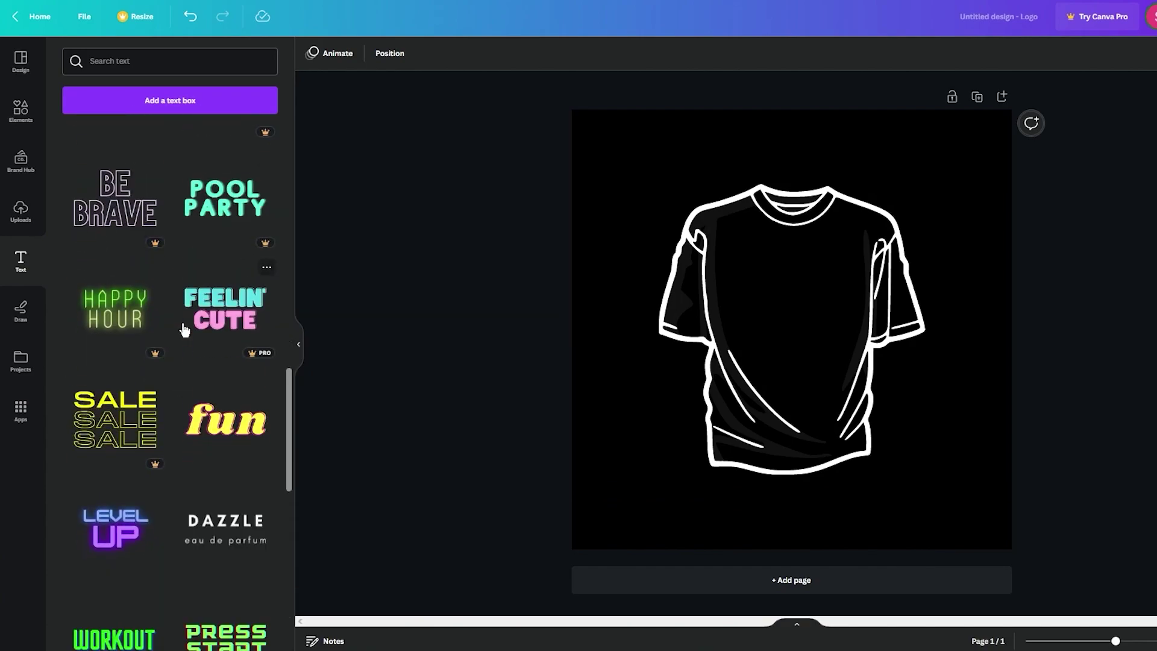
{"action": "scroll", "coordinate": [184, 331], "scroll_direction": "down", "scroll_amount": 2}
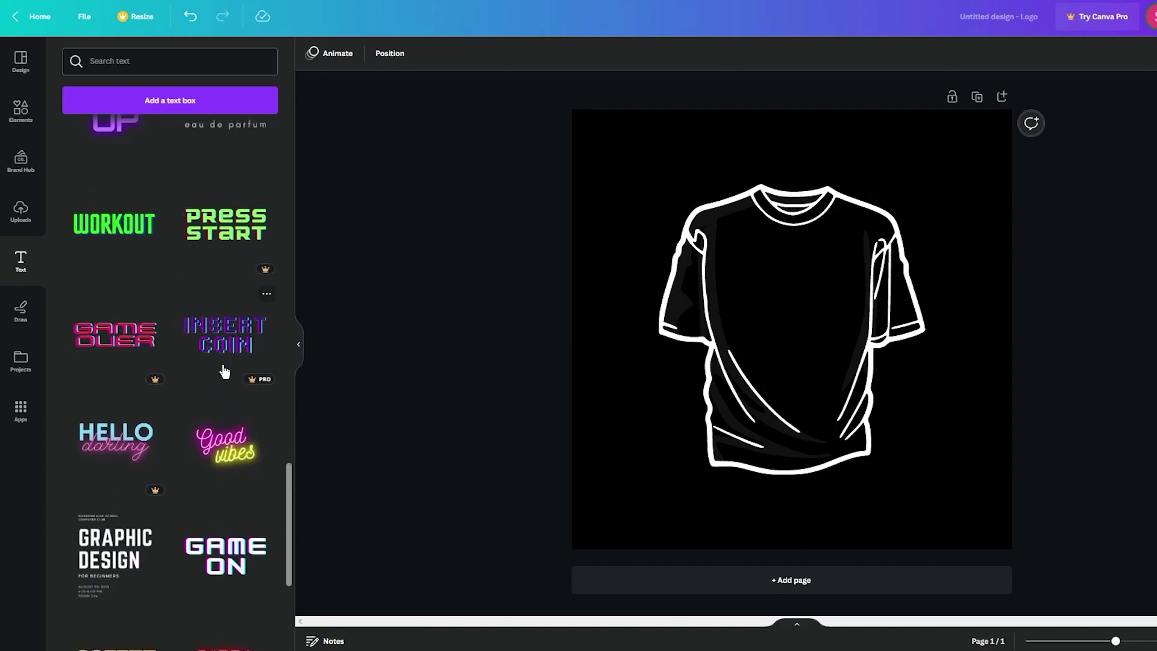
{"action": "scroll", "coordinate": [217, 377], "scroll_direction": "down", "scroll_amount": 6}
{"action": "scroll", "coordinate": [218, 379], "scroll_direction": "down", "scroll_amount": 3}
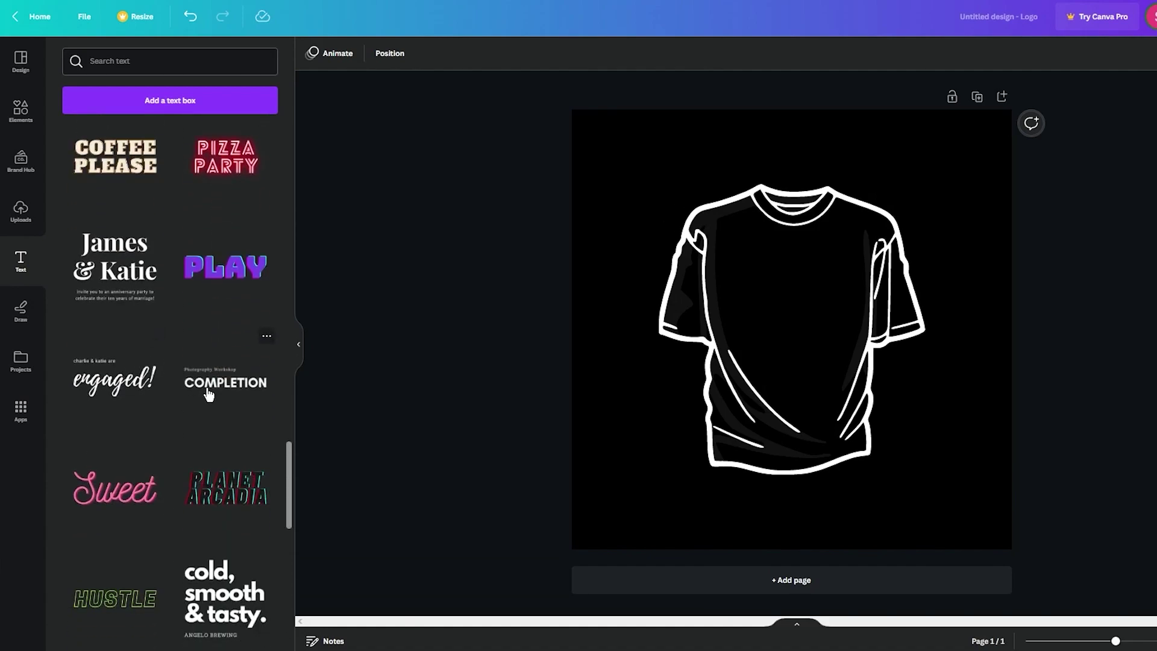
{"action": "left_click", "coordinate": [225, 379]}
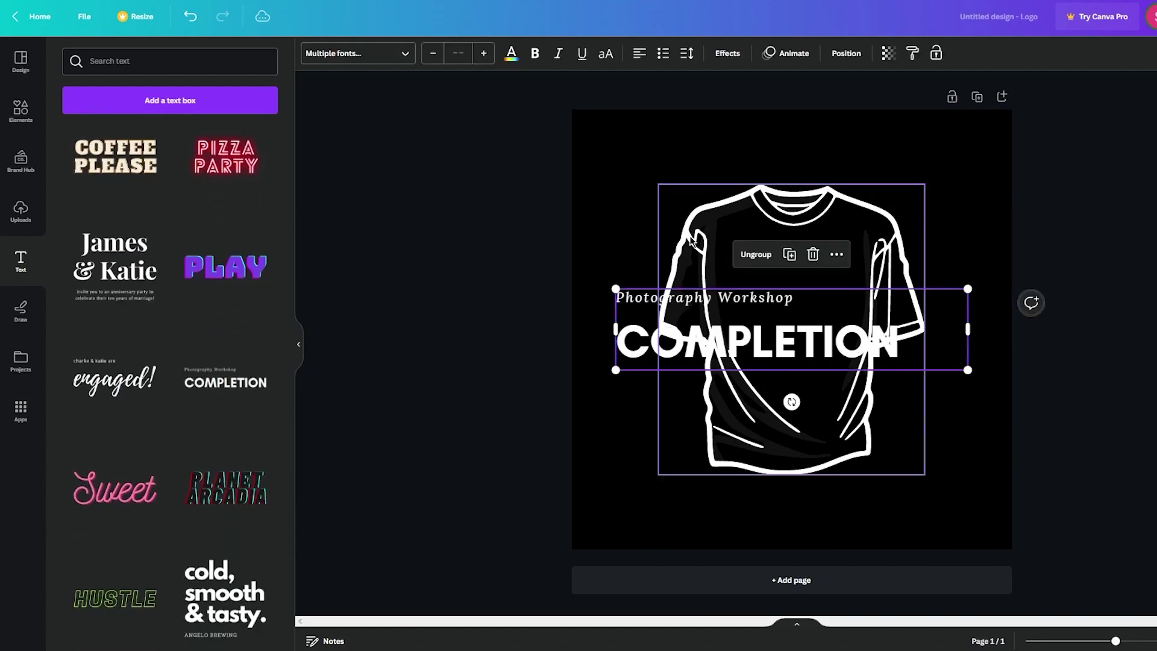
Replace "COMPLETION" with "JOHN'S" and delete the small "Photography Workshop" line above it.
{"action": "left_click", "coordinate": [797, 328]}
{"action": "left_click", "coordinate": [911, 339]}
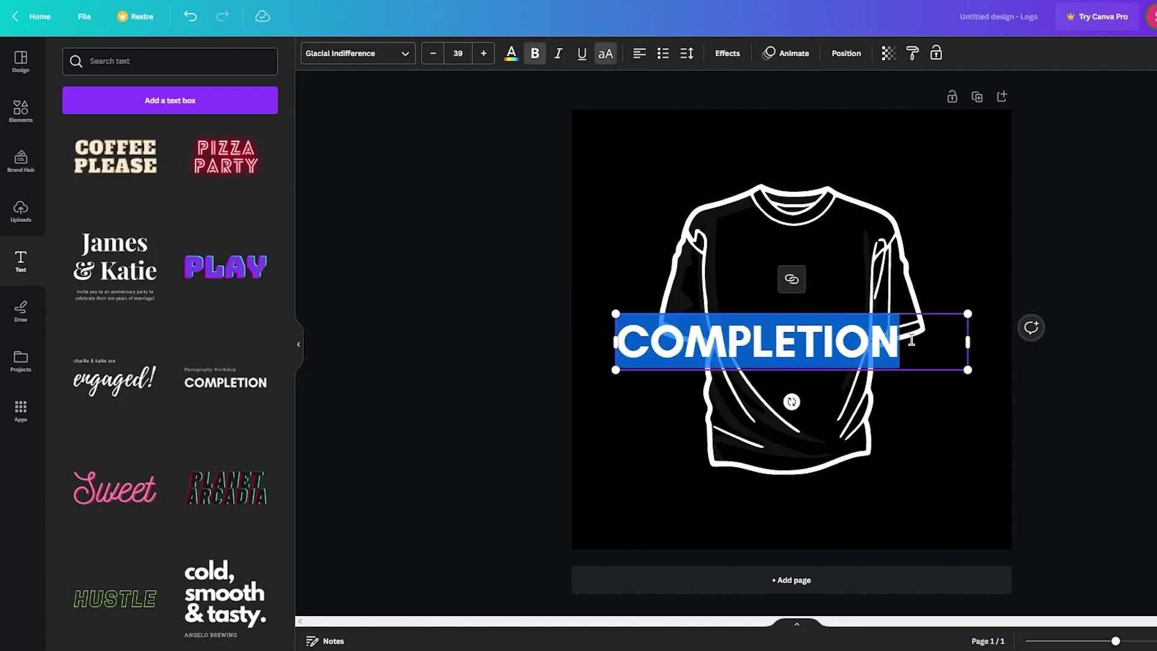
{"action": "type", "text": "JOHN'"}
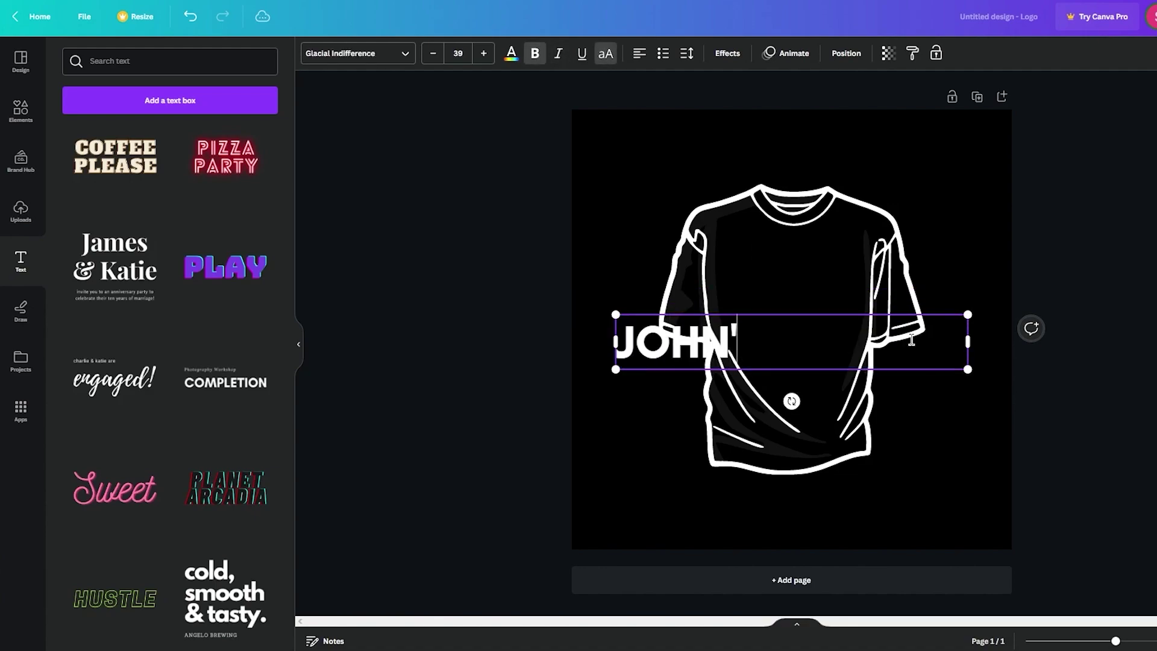
{"action": "type", "text": "S"}
{"action": "left_click", "coordinate": [645, 304]}
{"action": "left_click", "coordinate": [664, 352]}
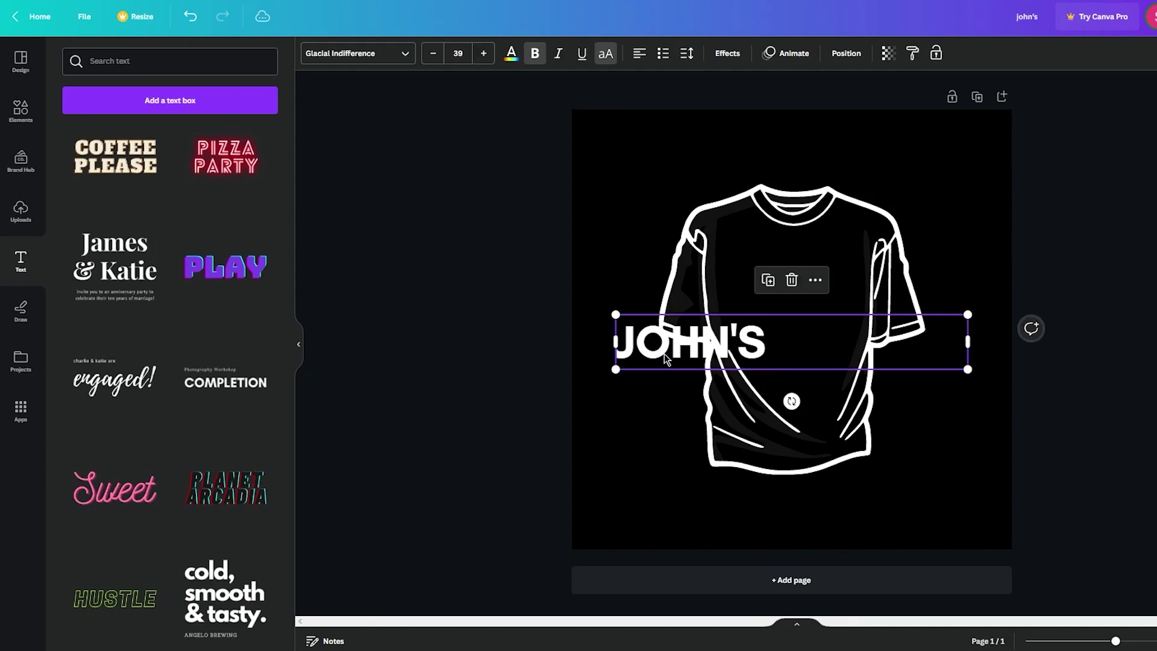
Centre-align "JOHN'S", curve it with a Curve value of 68 and place it above the shirt's collar.
{"action": "left_click", "coordinate": [638, 53]}
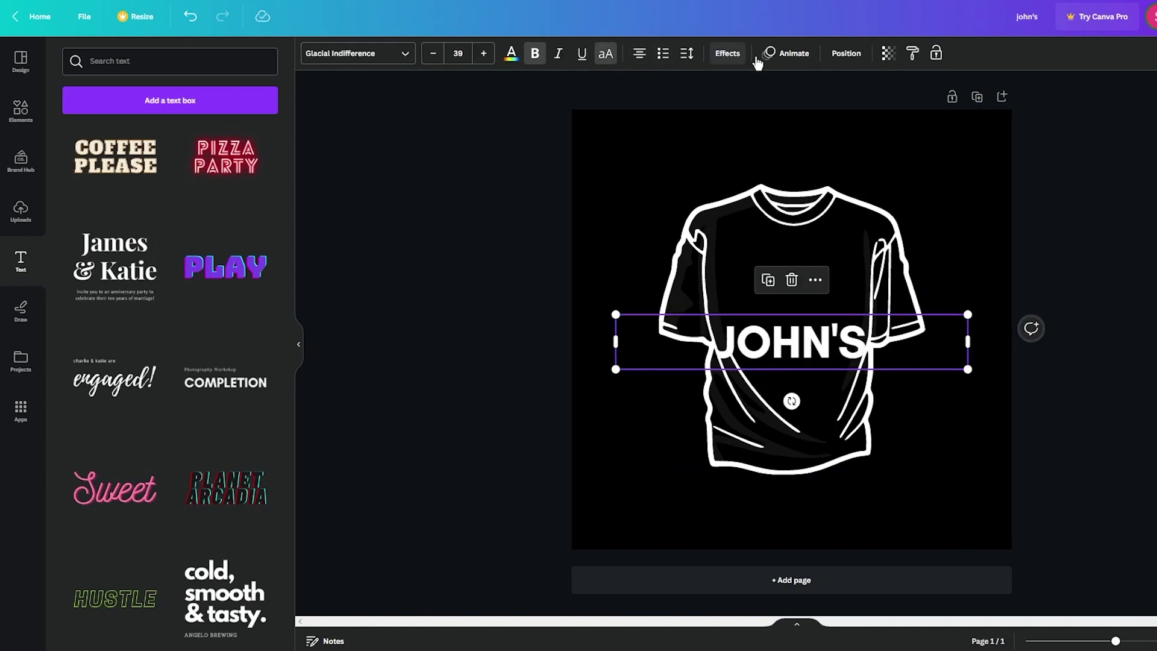
{"action": "left_click", "coordinate": [727, 53]}
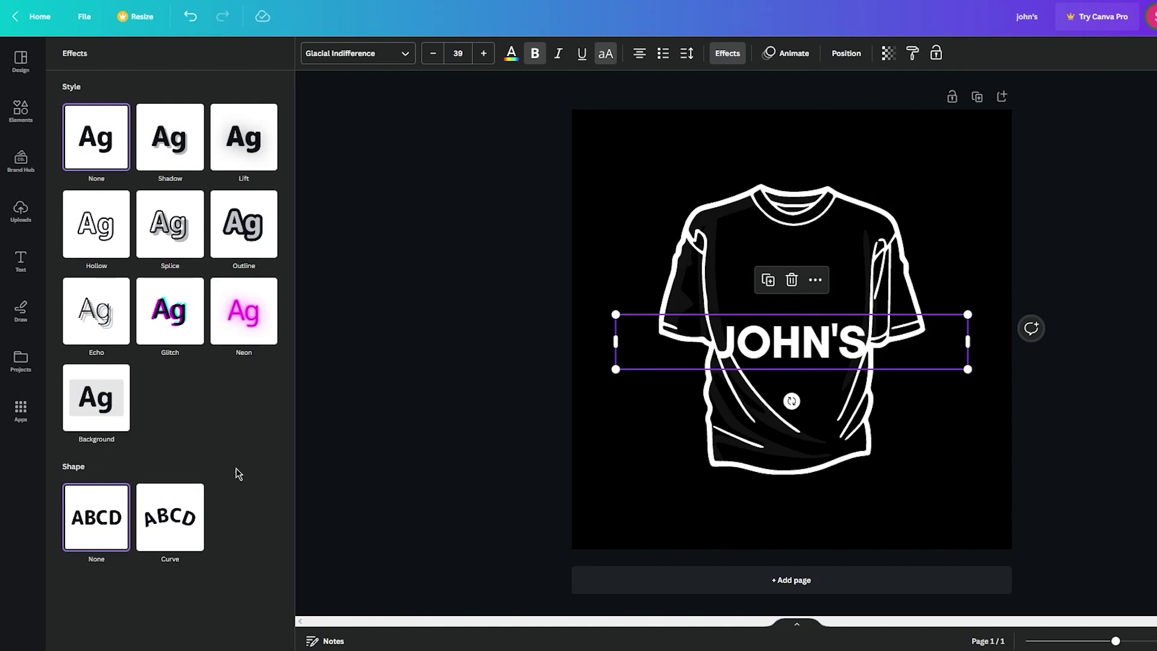
{"action": "left_click", "coordinate": [192, 526]}
{"action": "left_click_drag", "start_coordinate": [801, 361], "coordinate": [806, 167]}
{"action": "left_click_drag", "start_coordinate": [278, 604], "coordinate": [242, 603]}
{"action": "left_click_drag", "start_coordinate": [778, 163], "coordinate": [782, 166]}
Set the font size of "JOHN'S" to 72 and reposition the curved text over the top of the shirt.
{"action": "left_click", "coordinate": [483, 53]}
{"action": "left_click", "coordinate": [461, 44]}
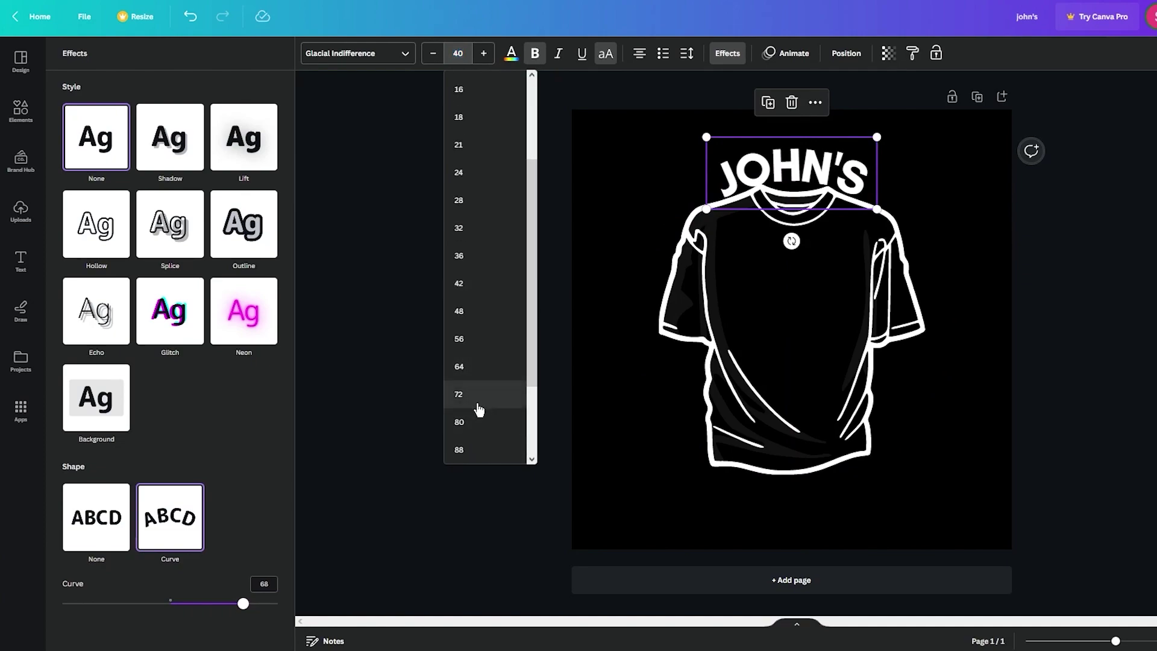
{"action": "left_click", "coordinate": [480, 398]}
{"action": "left_click_drag", "start_coordinate": [766, 223], "coordinate": [773, 195]}
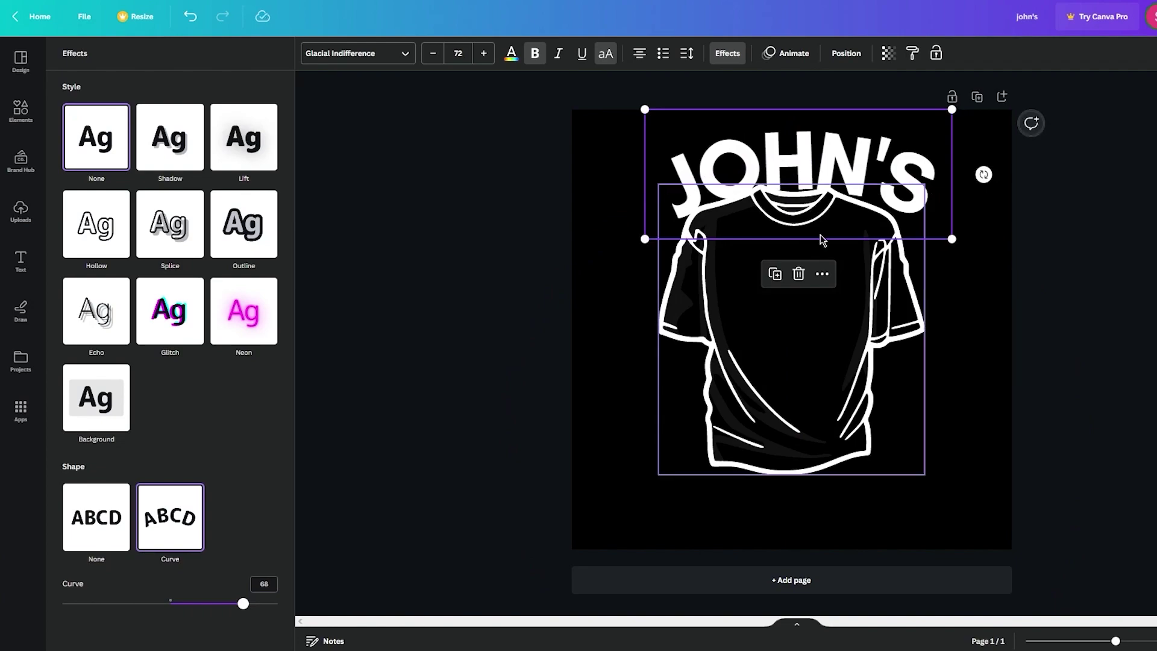
{"action": "left_click", "coordinate": [1086, 225]}
{"action": "left_click", "coordinate": [835, 166]}
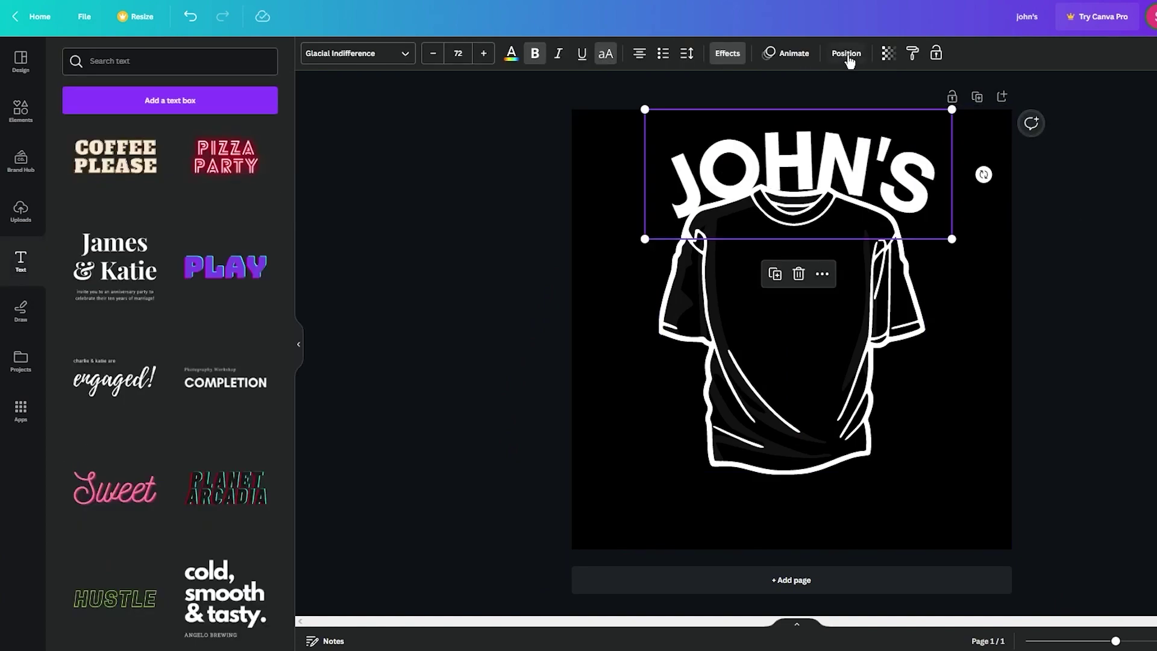
Send the "JOHN'S" text to the back and move it down over the shirt's collar and shoulders.
{"action": "left_click", "coordinate": [846, 53]}
{"action": "left_click", "coordinate": [237, 116]}
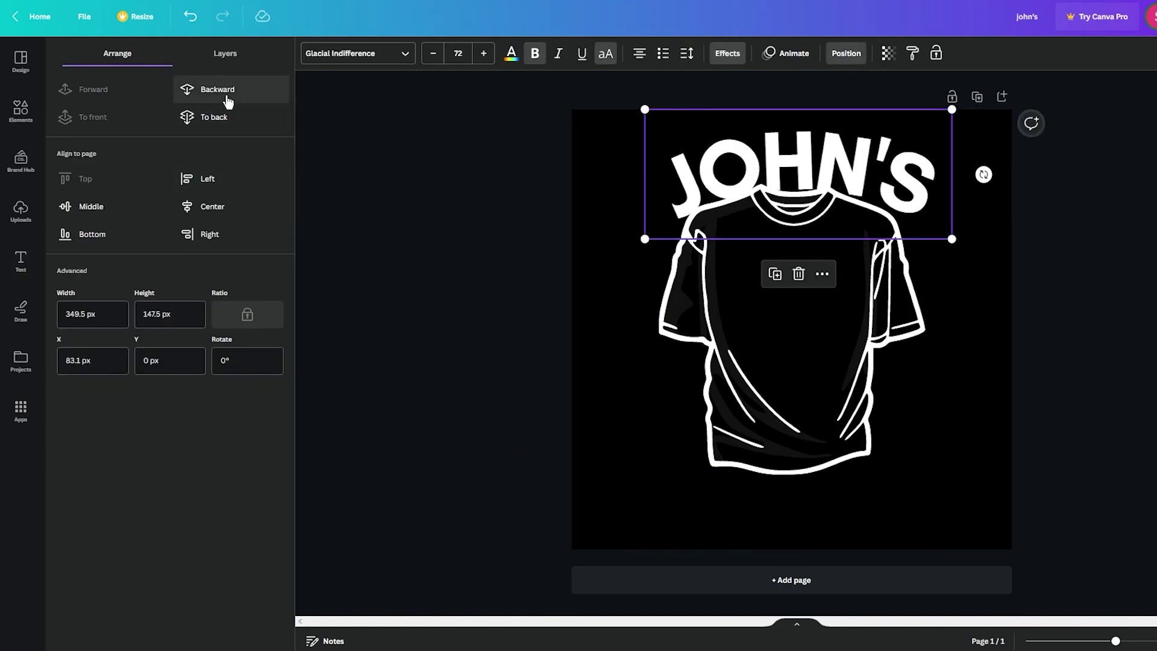
{"action": "left_click_drag", "start_coordinate": [774, 170], "coordinate": [772, 198]}
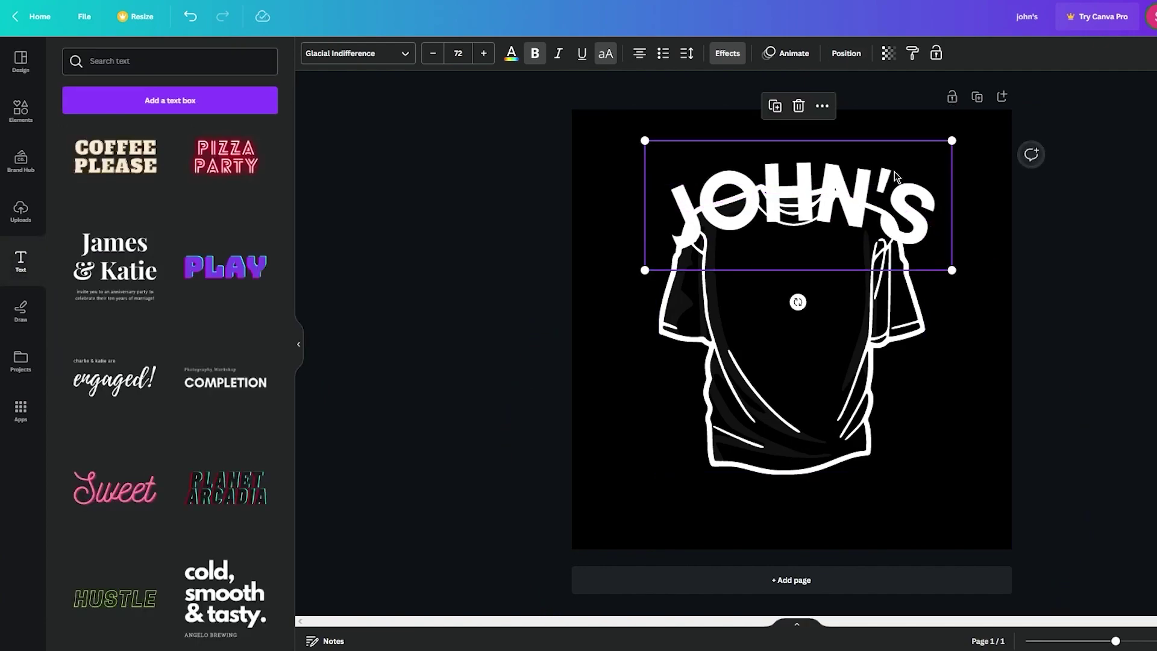
Check the layer order of the text and the shirt, and bring "JOHN'S" to the front.
{"action": "left_click", "coordinate": [845, 55]}
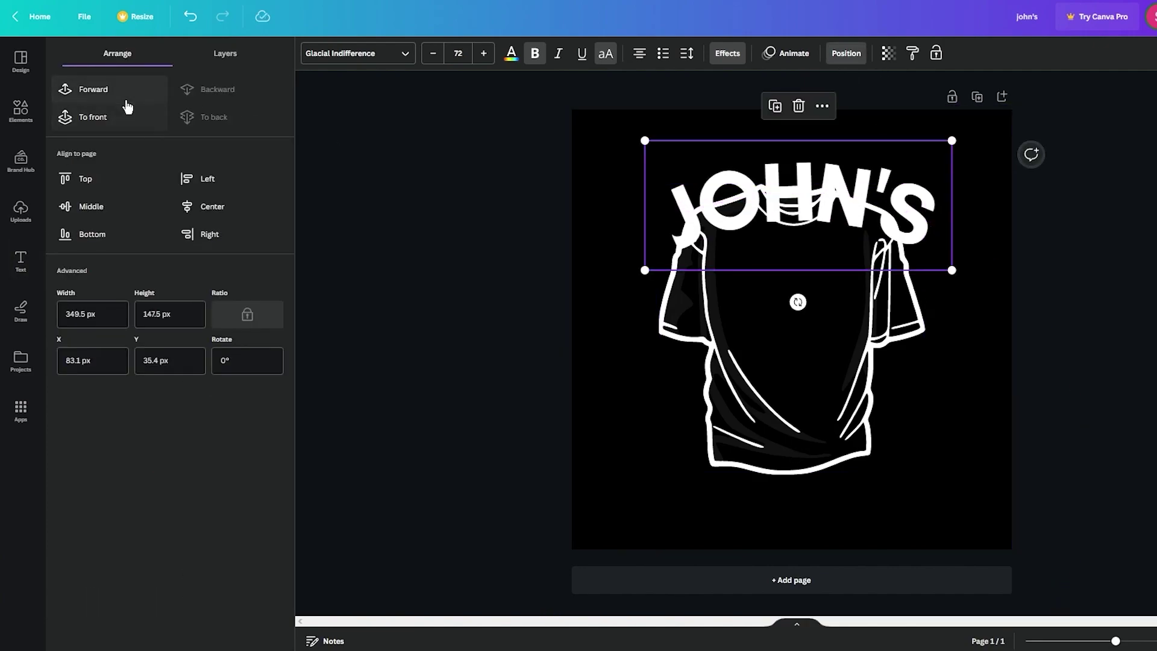
{"action": "left_click", "coordinate": [807, 247]}
{"action": "left_click", "coordinate": [577, 59]}
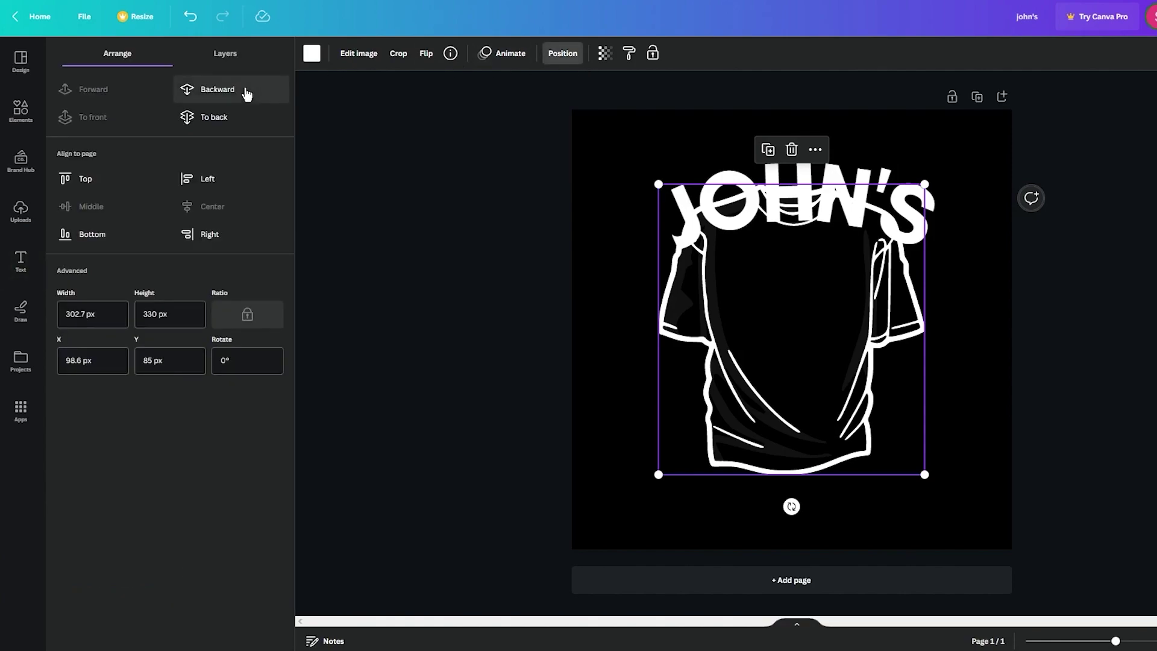
{"action": "left_click", "coordinate": [868, 168]}
{"action": "left_click", "coordinate": [847, 57]}
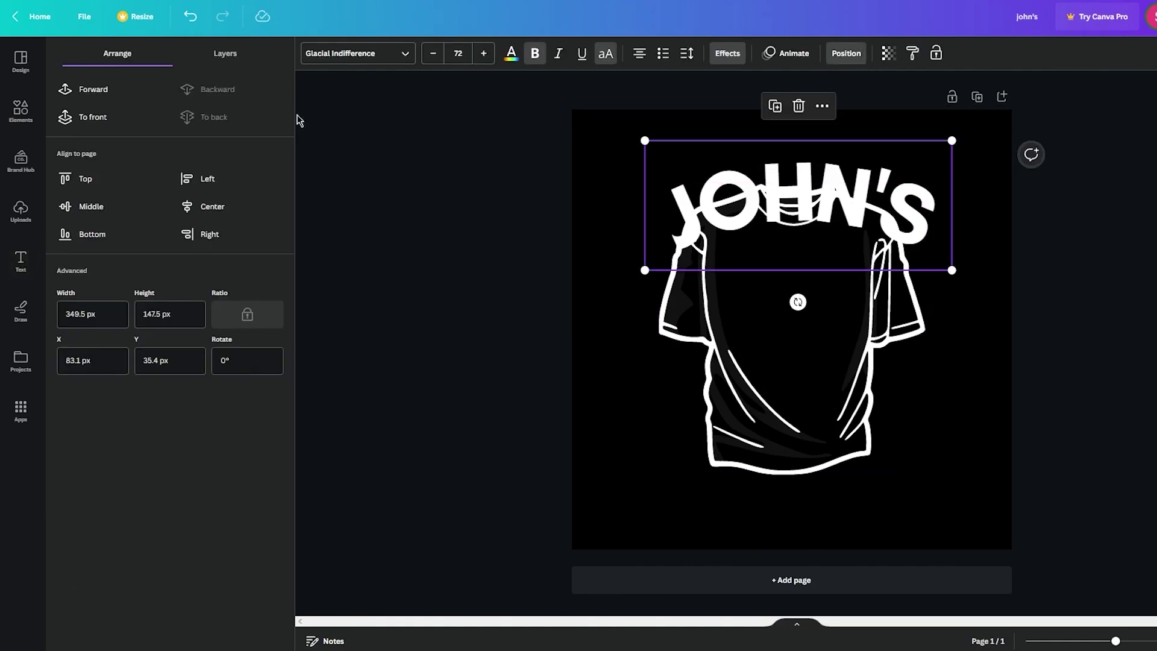
{"action": "left_click", "coordinate": [118, 122]}
Try "JOHN'S" over the lower part of the shirt and place it centred above the collar.
{"action": "left_click_drag", "start_coordinate": [889, 252], "coordinate": [953, 442]}
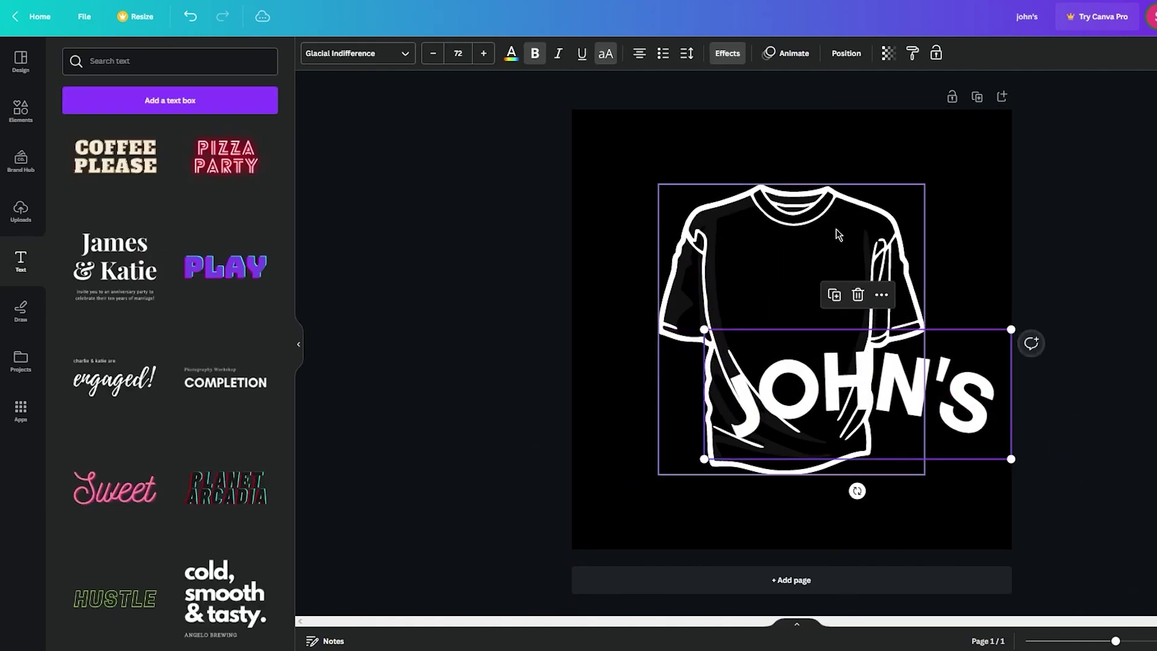
{"action": "left_click", "coordinate": [837, 229]}
{"action": "mouse_move", "coordinate": [832, 216]}
{"action": "left_mouse_down"}
{"action": "mouse_move", "coordinate": [833, 240]}
{"action": "mouse_move", "coordinate": [829, 219]}
{"action": "left_mouse_up"}
{"action": "left_click_drag", "start_coordinate": [893, 384], "coordinate": [947, 480]}
{"action": "left_click_drag", "start_coordinate": [841, 393], "coordinate": [781, 291]}
{"action": "left_click_drag", "start_coordinate": [950, 384], "coordinate": [886, 175]}
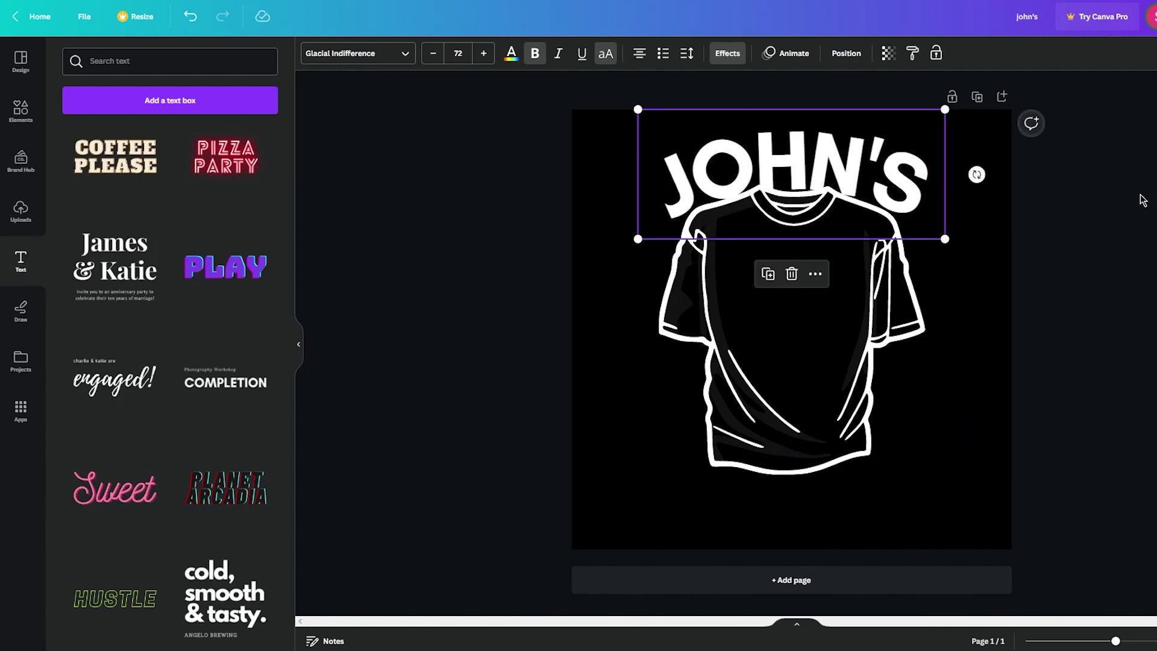
{"action": "left_click", "coordinate": [1139, 199]}
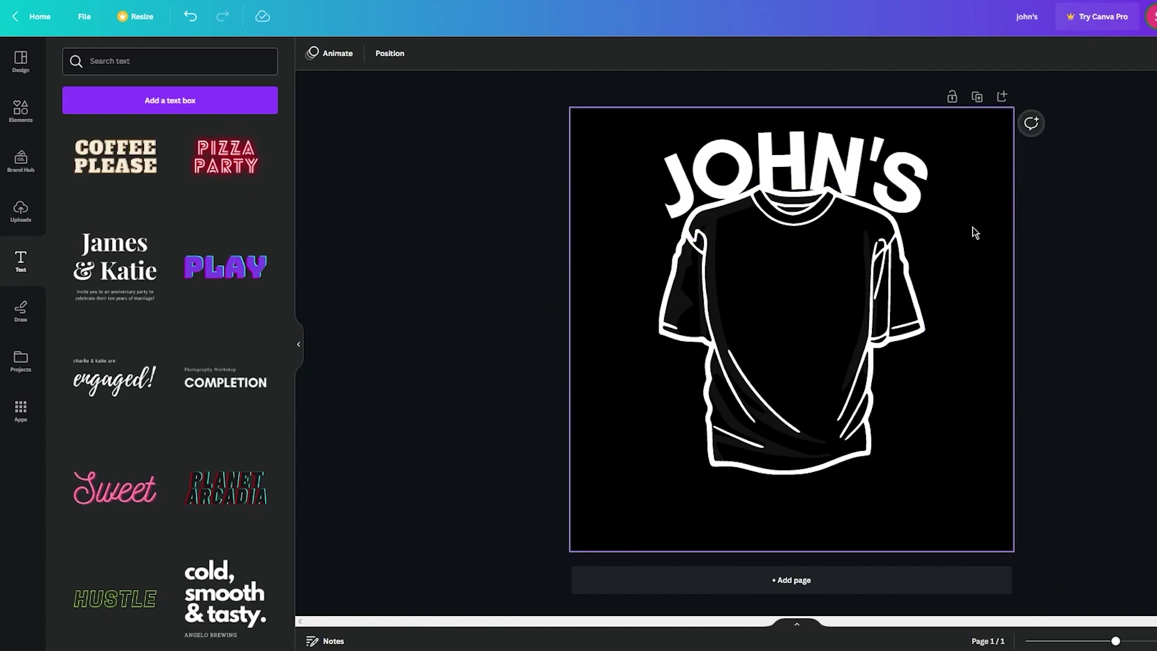
Duplicate "JOHN'S", place the copy at the shirt's bottom hem and bend it the opposite way with a Curve value of -60.
{"action": "left_click", "coordinate": [803, 170]}
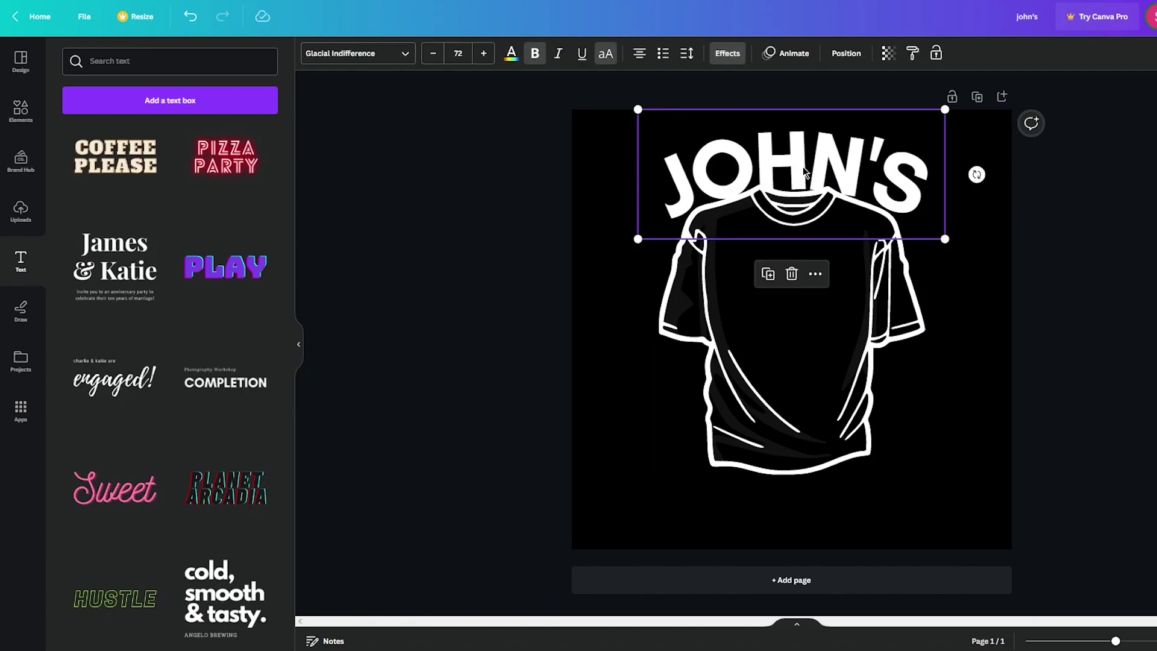
{"action": "key", "text": "ctrl+d"}
{"action": "left_click_drag", "start_coordinate": [850, 196], "coordinate": [838, 500]}
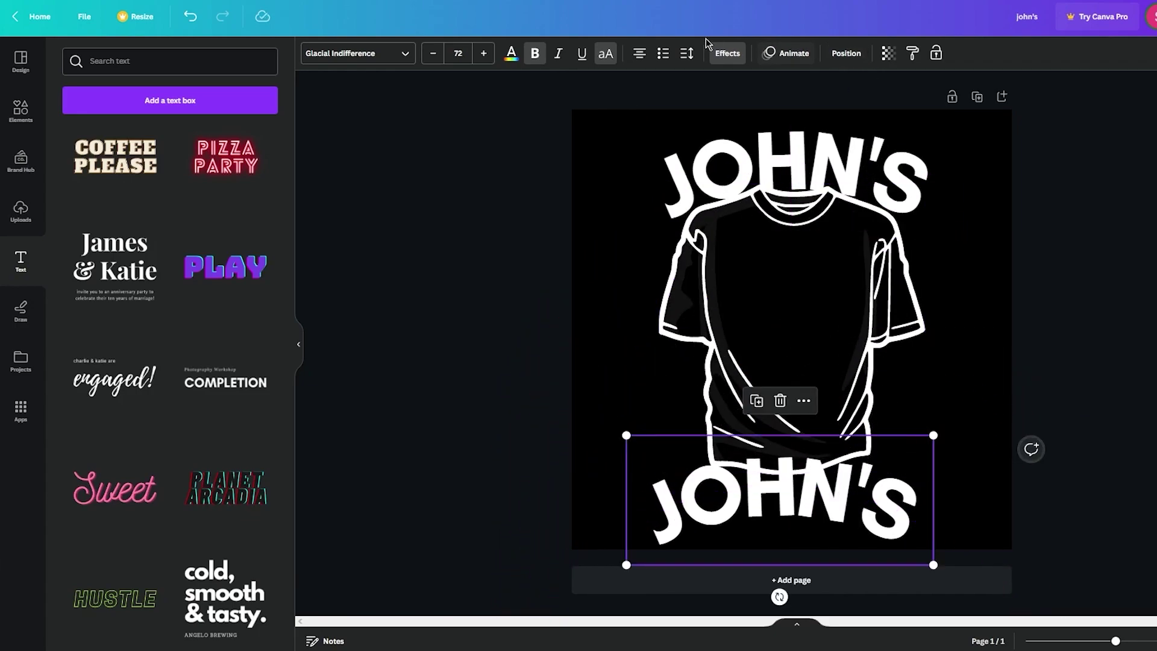
{"action": "left_click", "coordinate": [726, 54]}
{"action": "left_click_drag", "start_coordinate": [245, 605], "coordinate": [106, 597]}
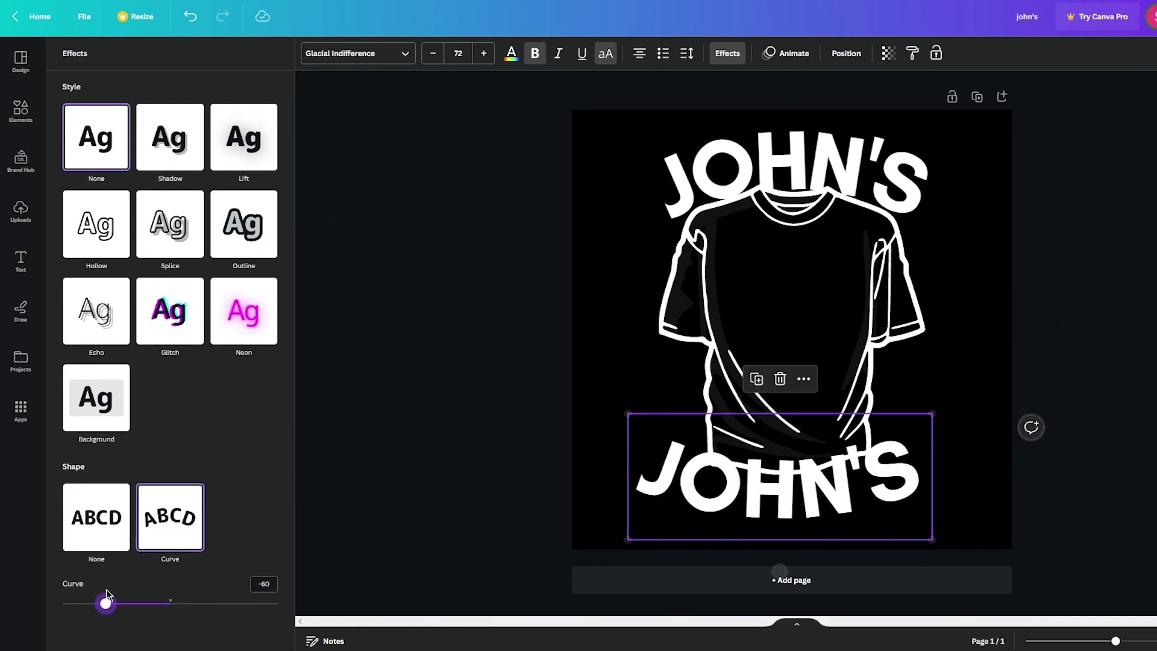
Adjust the lower copy's Curve value to mirror the upper text's and reposition it under the shirt.
{"action": "left_click", "coordinate": [811, 153]}
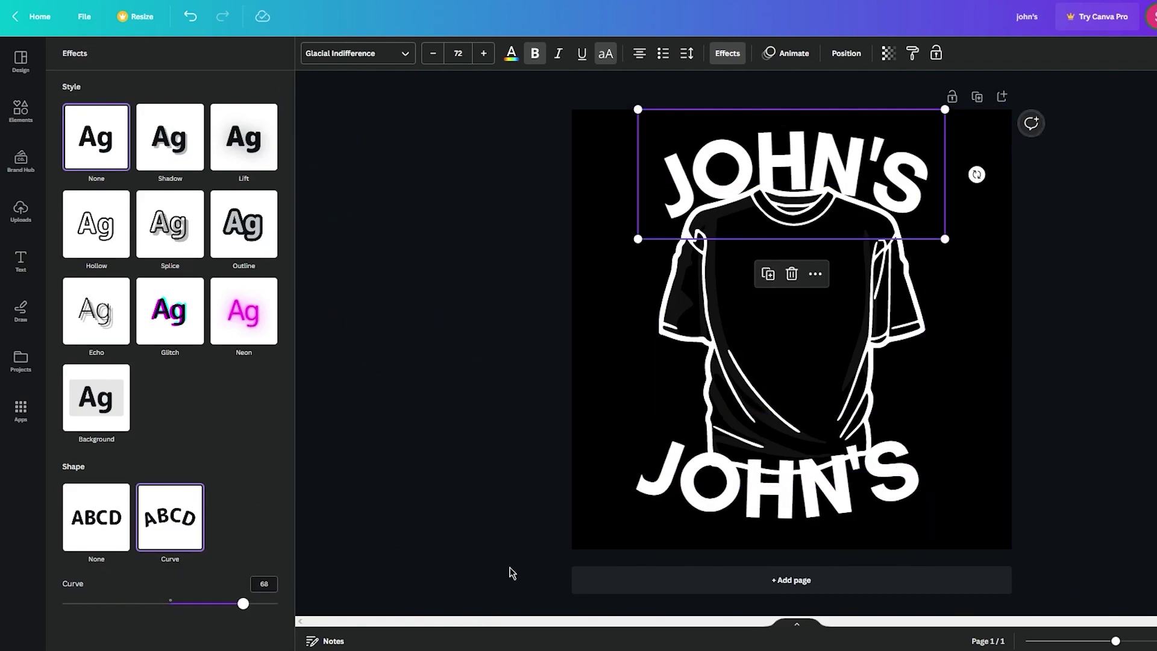
{"action": "left_click", "coordinate": [732, 509]}
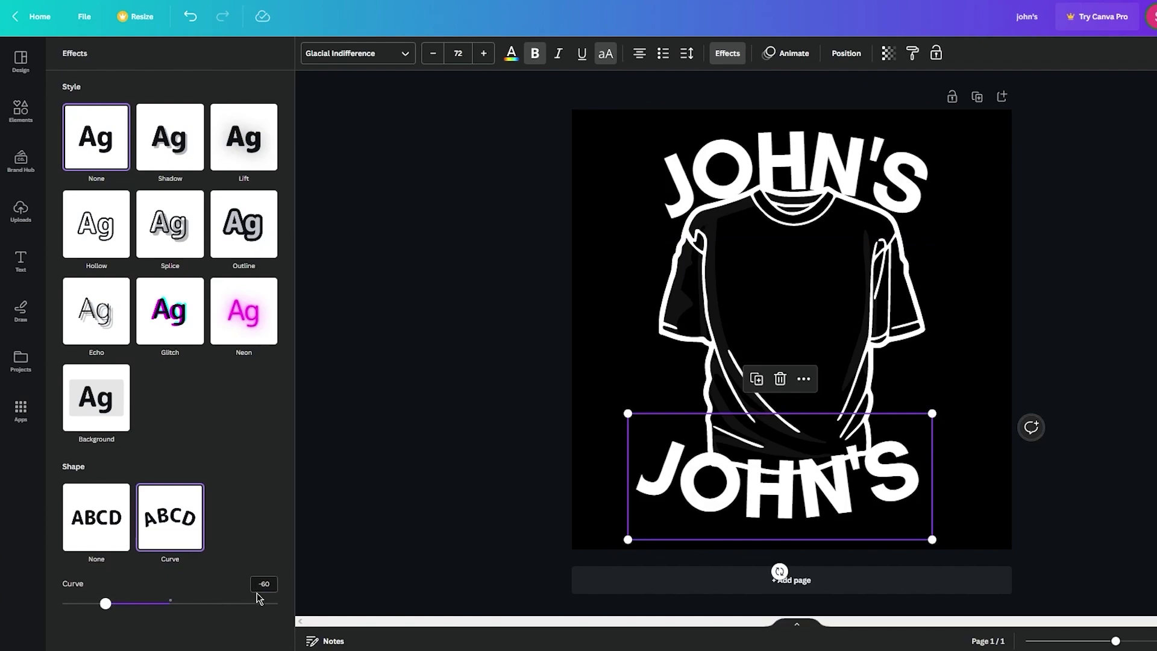
{"action": "left_click", "coordinate": [276, 586]}
{"action": "key", "text": "Return"}
{"action": "left_click_drag", "start_coordinate": [900, 510], "coordinate": [886, 502]}
Replace the lower curved text with "SHACK".
{"action": "double_click", "coordinate": [898, 479]}
{"action": "type", "text": "SHACK"}
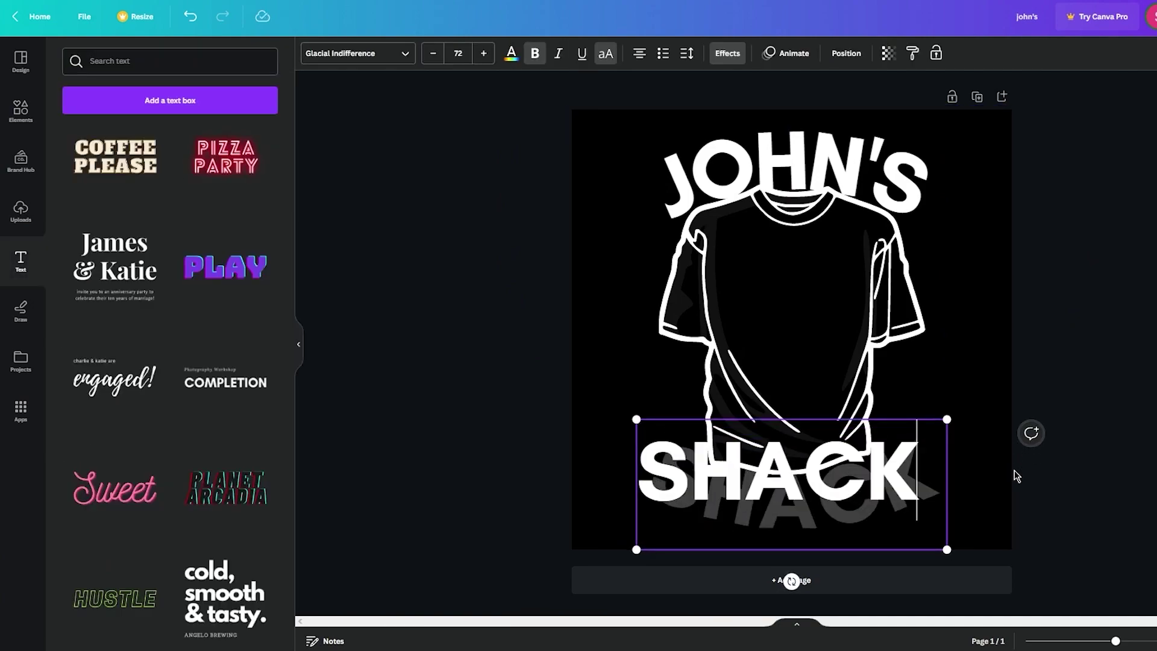
{"action": "left_click", "coordinate": [1014, 471]}
{"action": "left_click", "coordinate": [902, 494]}
Colour the "JOHN'S" text yellow from the default solid colours.
{"action": "left_click", "coordinate": [822, 150]}
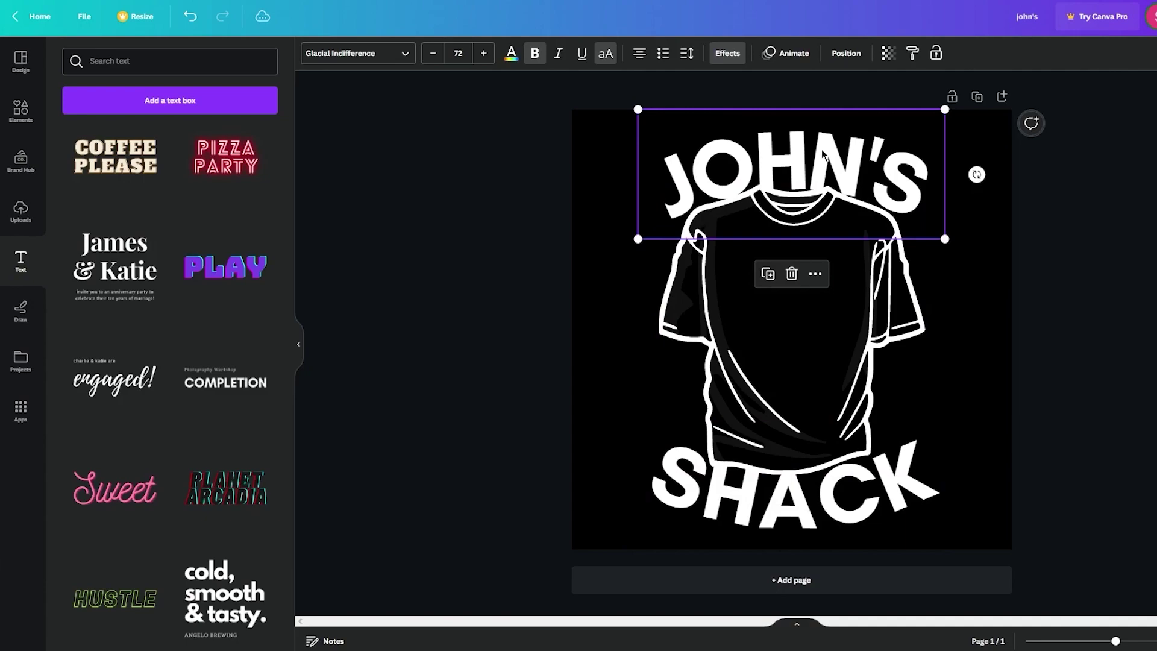
{"action": "left_click", "coordinate": [511, 53]}
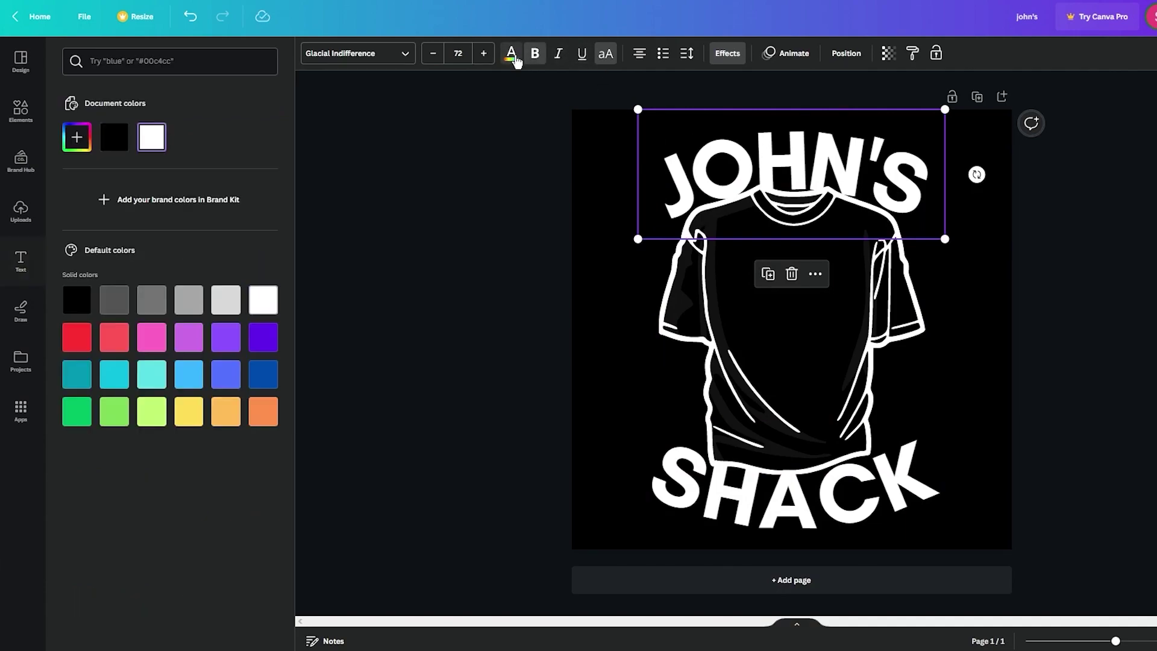
{"action": "left_click", "coordinate": [213, 412]}
{"action": "left_click", "coordinate": [188, 412]}
{"action": "left_click", "coordinate": [404, 359]}
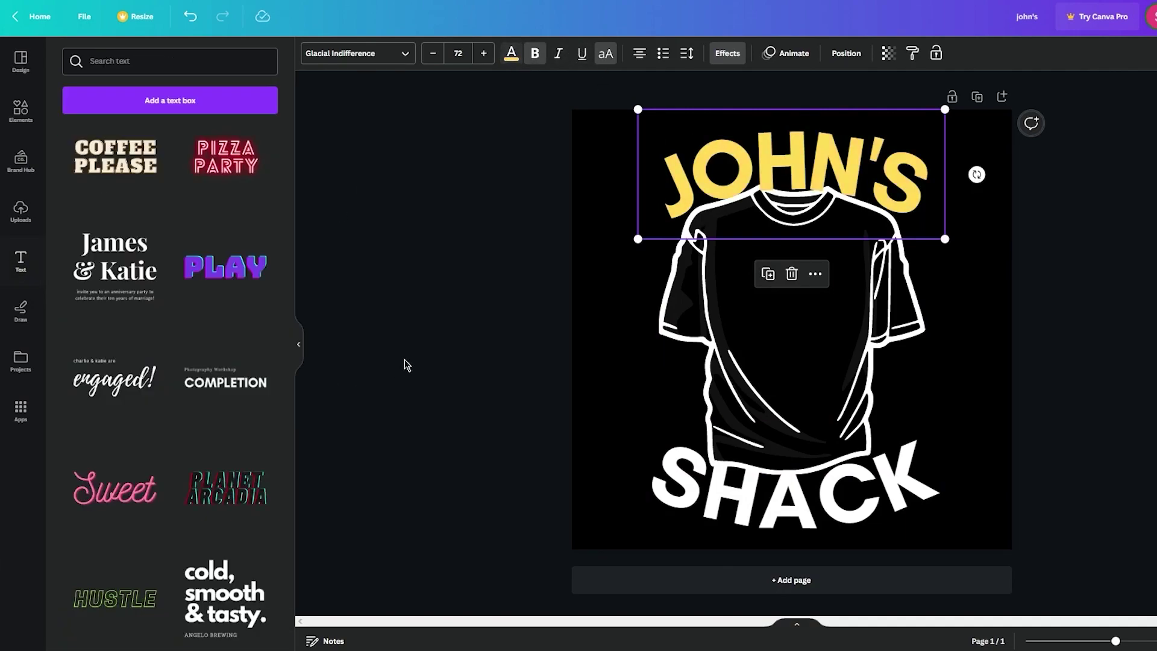
Colour the "SHACK" text dark blue from the default solid colours.
{"action": "left_click", "coordinate": [768, 530]}
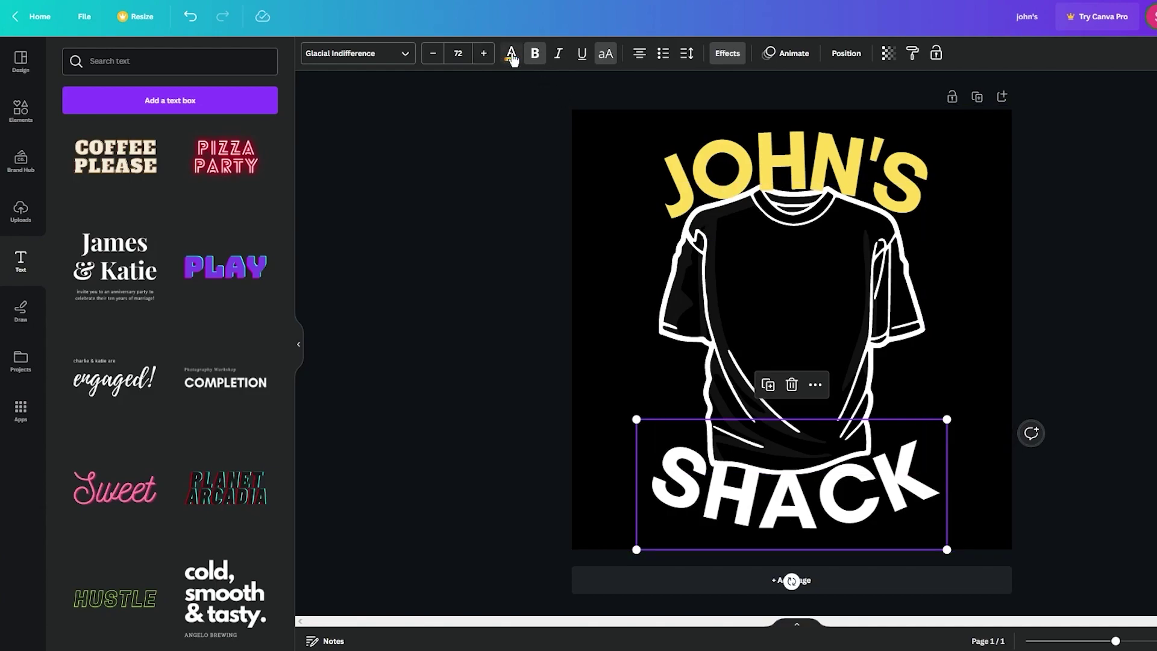
{"action": "left_click", "coordinate": [511, 54]}
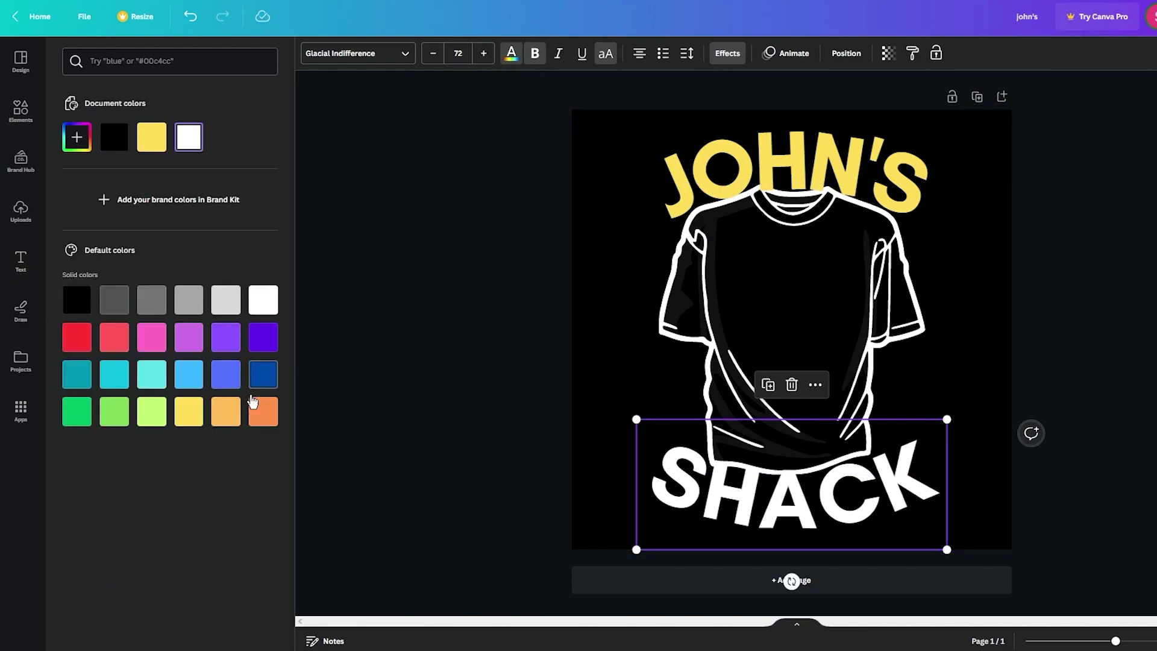
{"action": "left_click", "coordinate": [263, 374]}
{"action": "left_click", "coordinate": [443, 386]}
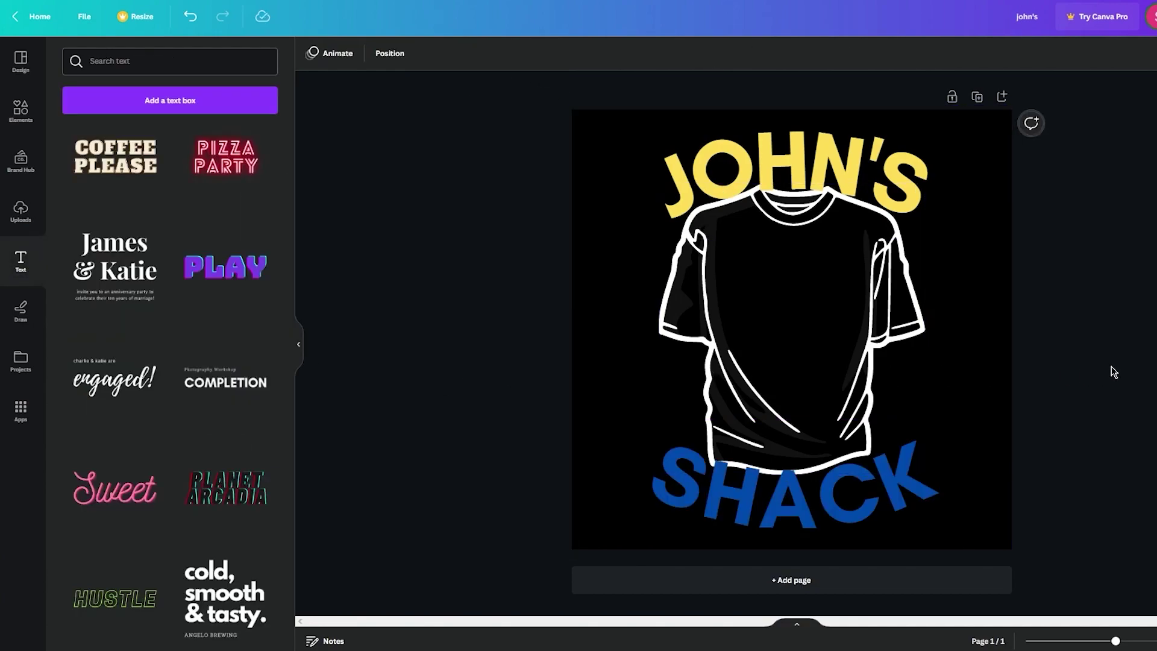
Send the "SHACK" text backward so that it sits behind the shirt's hem.
{"action": "left_click", "coordinate": [820, 476]}
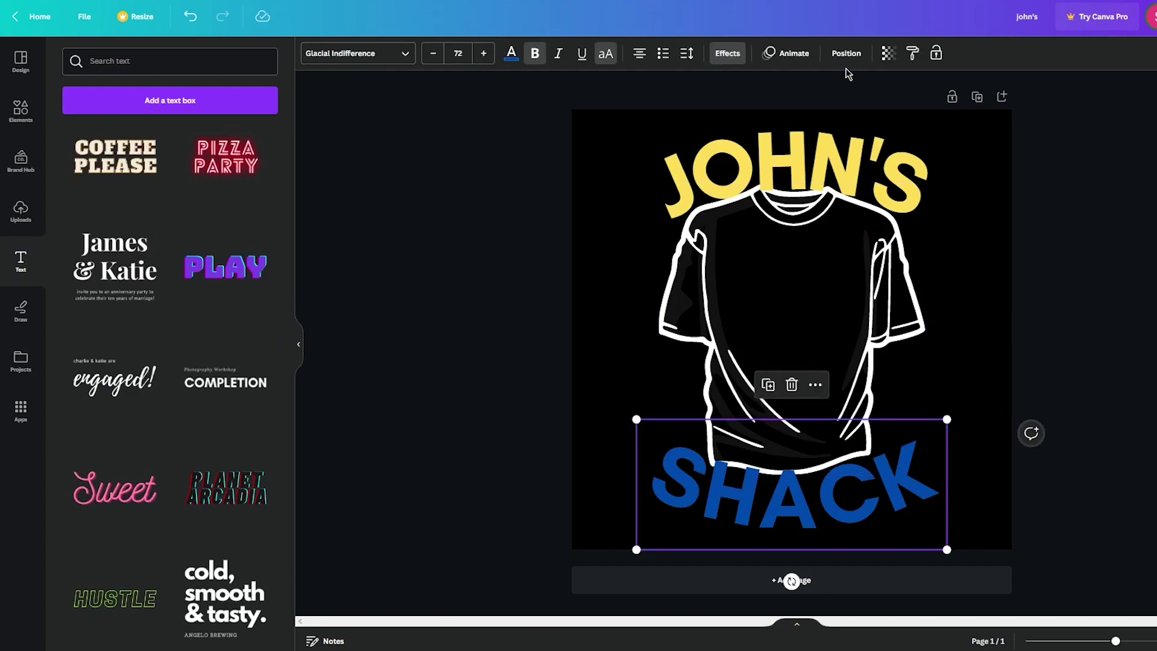
{"action": "left_click", "coordinate": [845, 53]}
{"action": "left_click", "coordinate": [217, 89]}
{"action": "left_click", "coordinate": [432, 351]}
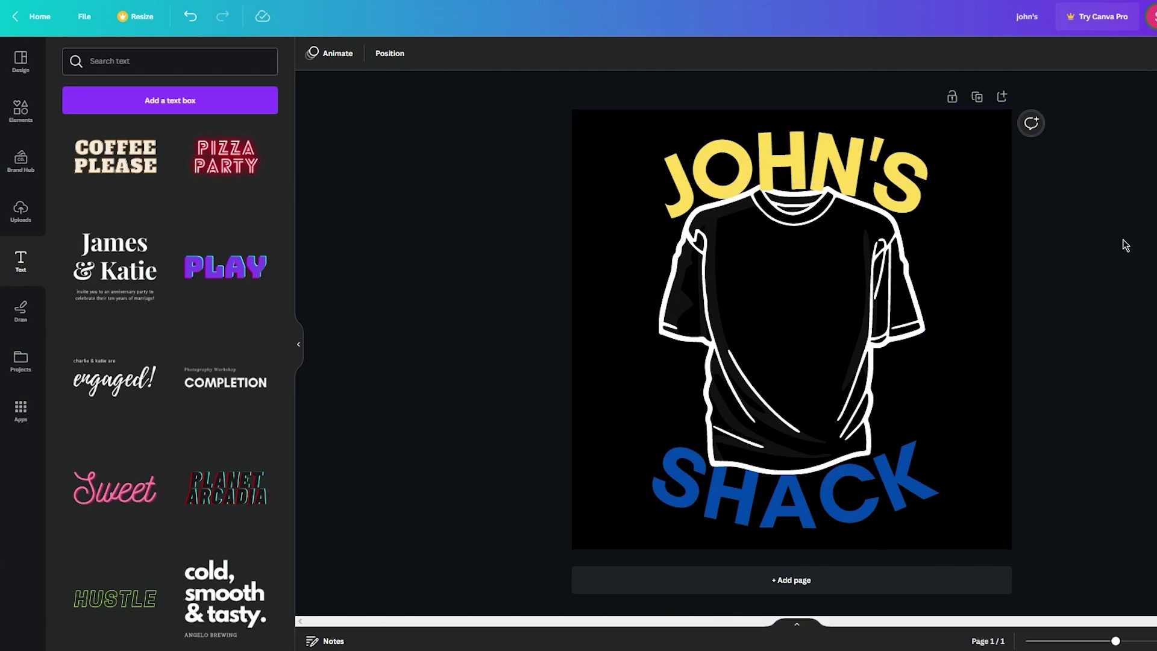
Download the logo as a PNG file and dismiss the download notice.
{"action": "left_click", "coordinate": [1117, 26]}
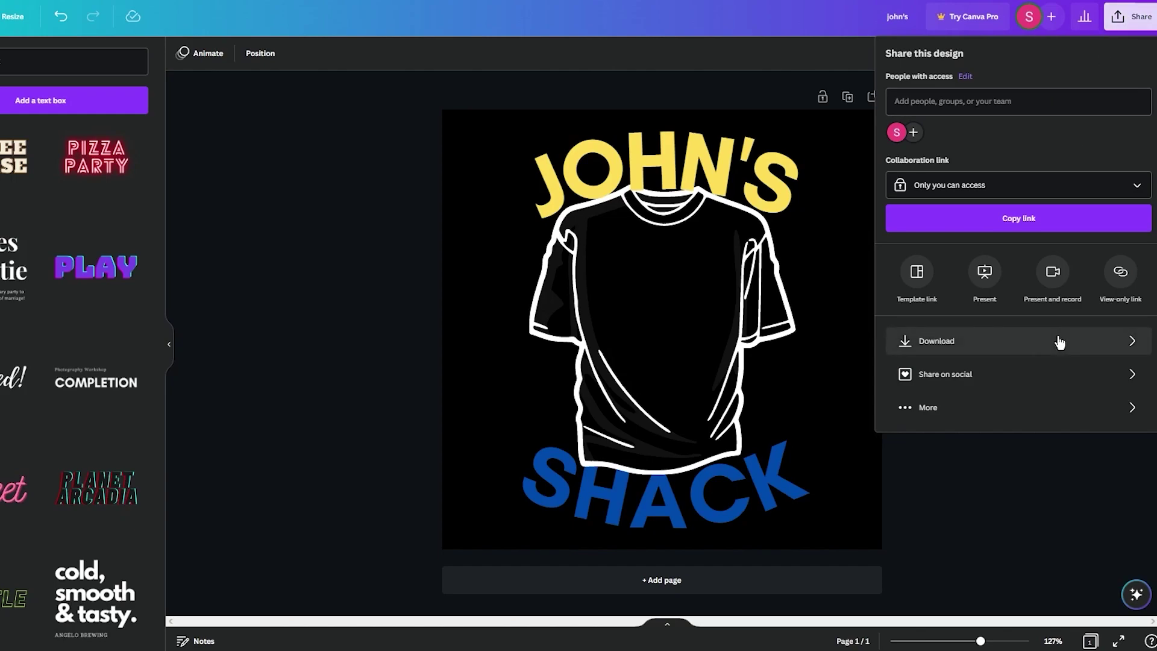
{"action": "left_click", "coordinate": [985, 339]}
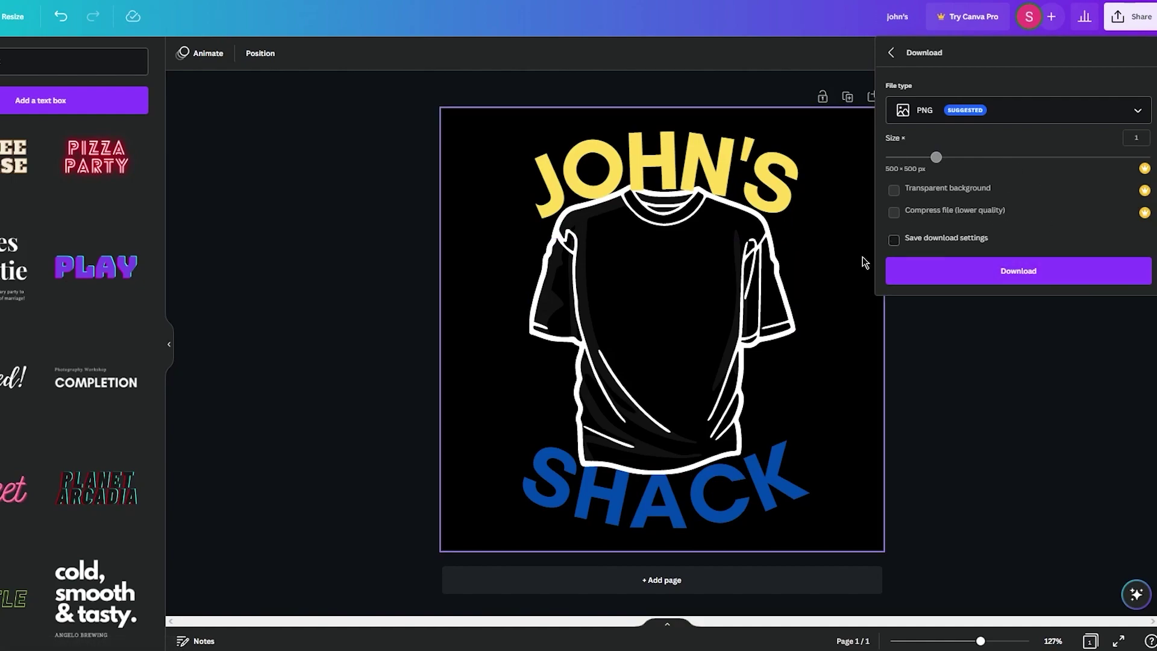
{"action": "left_click", "coordinate": [982, 117]}
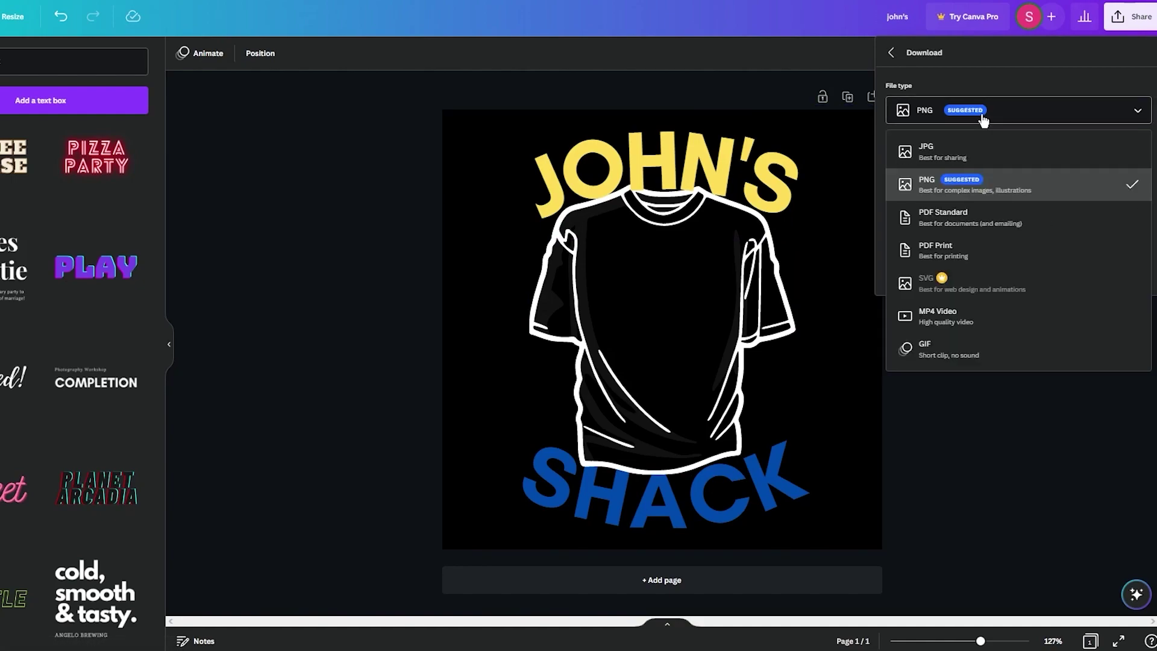
{"action": "left_click", "coordinate": [984, 186]}
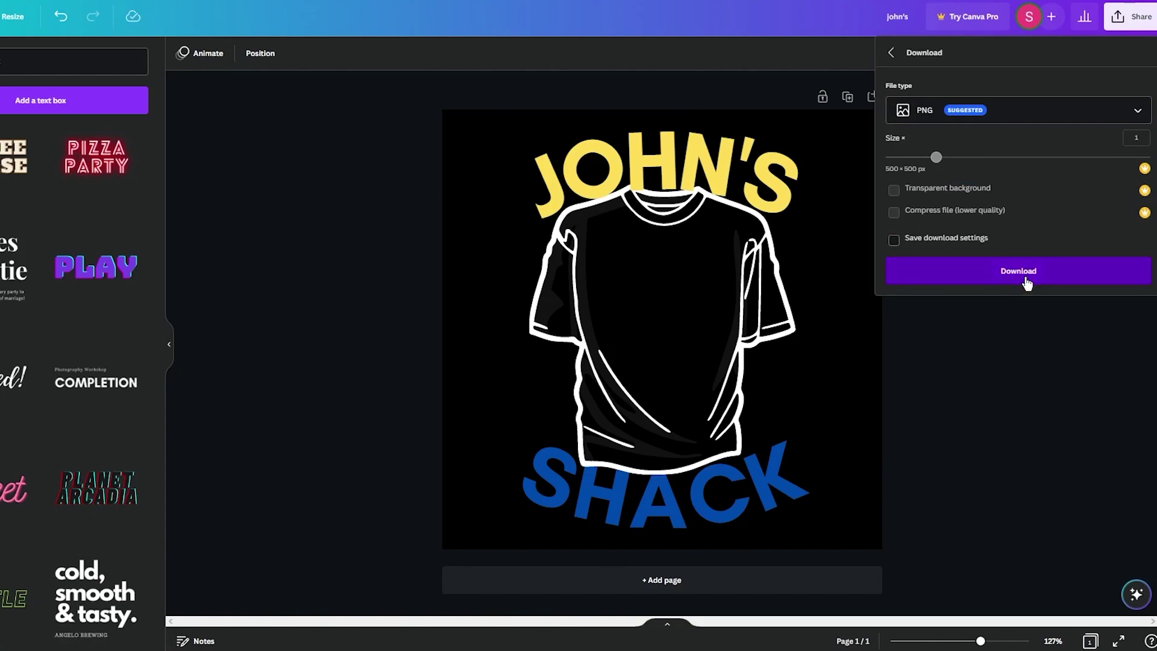
{"action": "left_click", "coordinate": [1027, 278]}
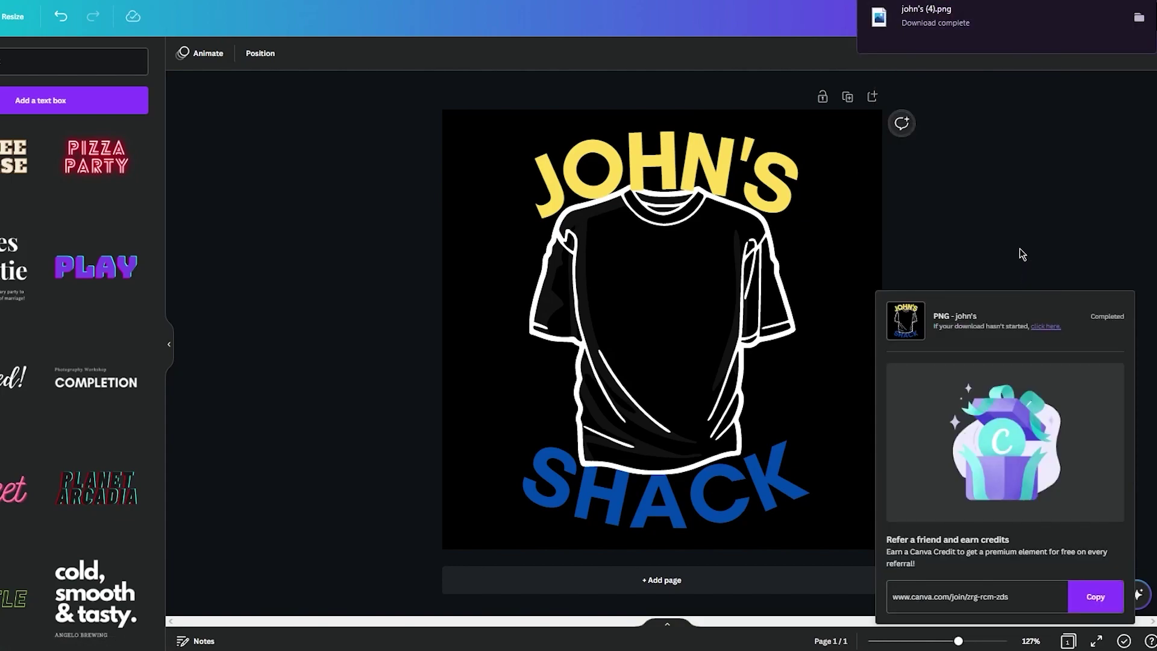
{"action": "left_click", "coordinate": [1014, 222]}
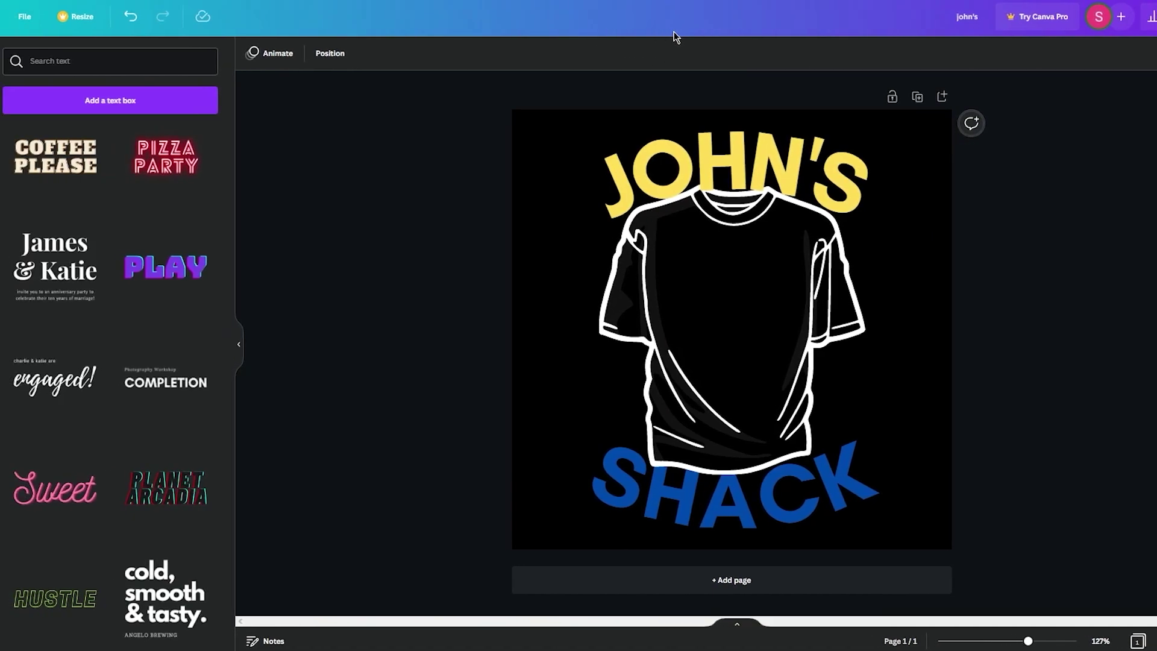
Clear the page by deleting its black background, the shirt and both curved texts.
{"action": "left_click", "coordinate": [616, 160]}
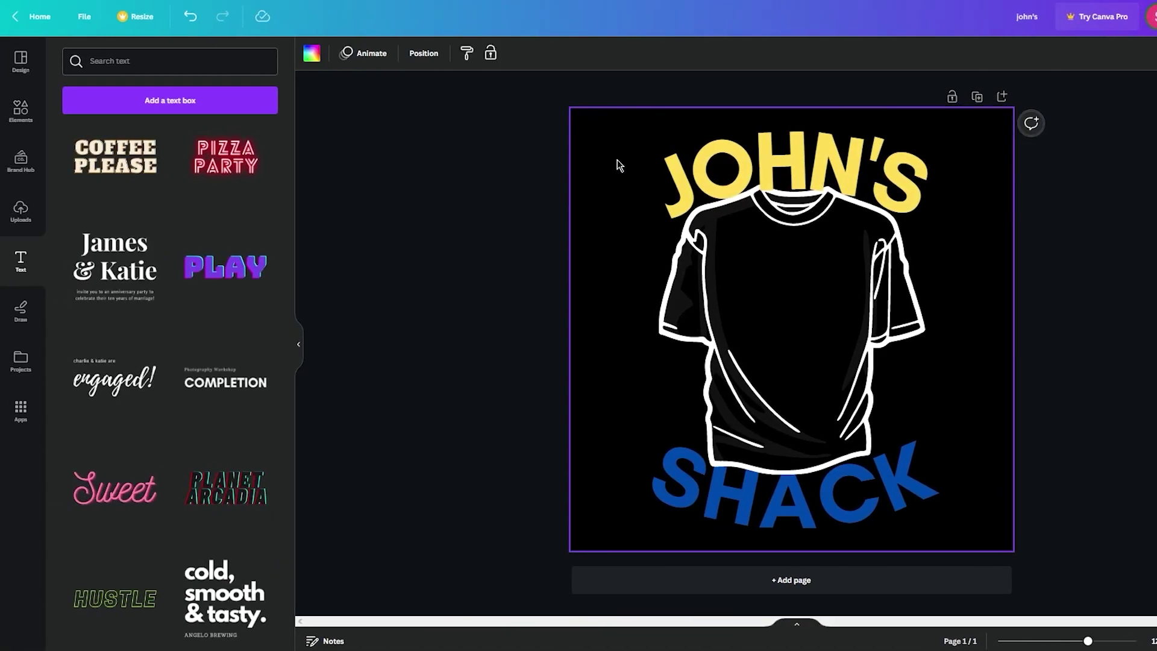
{"action": "key", "text": "Delete"}
{"action": "left_click_drag", "start_coordinate": [602, 155], "coordinate": [1104, 591]}
{"action": "key", "text": "Delete"}
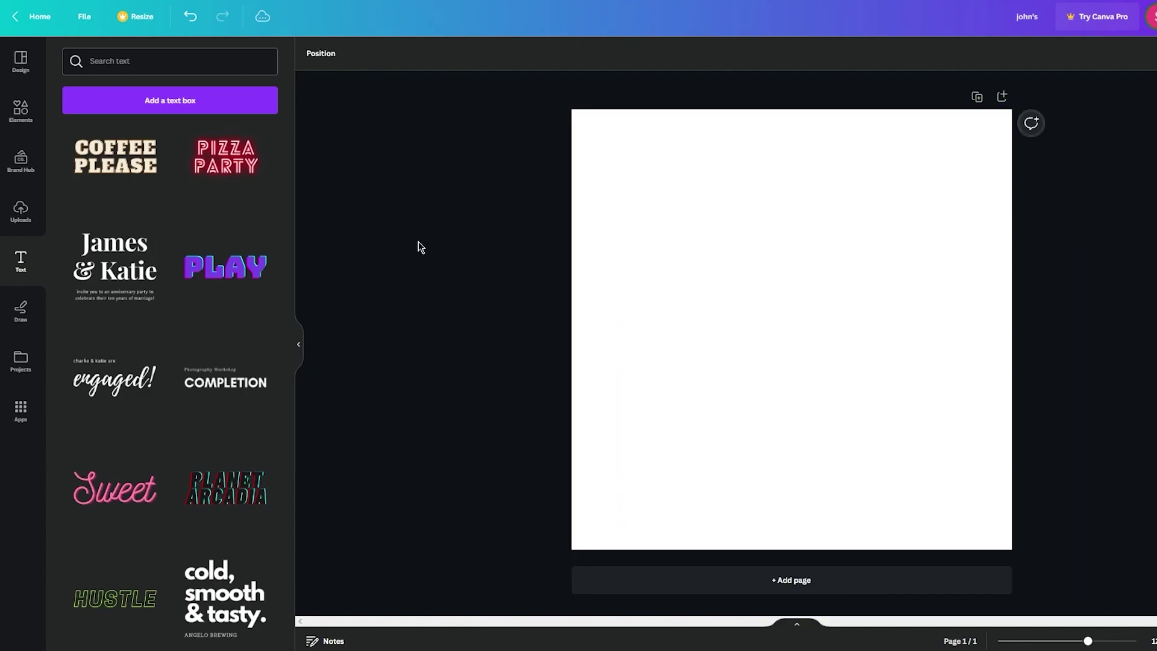
{"action": "left_click", "coordinate": [594, 193]}
{"action": "left_click", "coordinate": [400, 151]}
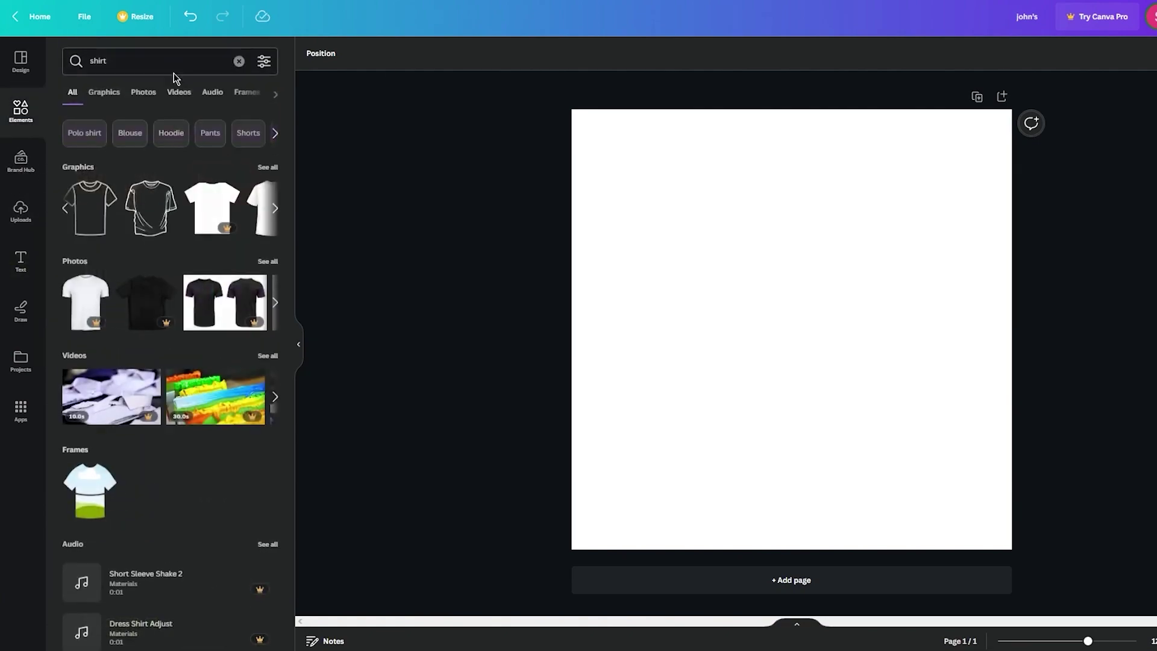
Search the elements for "circ" and quick-add the Circle shape to the blank page.
{"action": "left_click", "coordinate": [175, 71]}
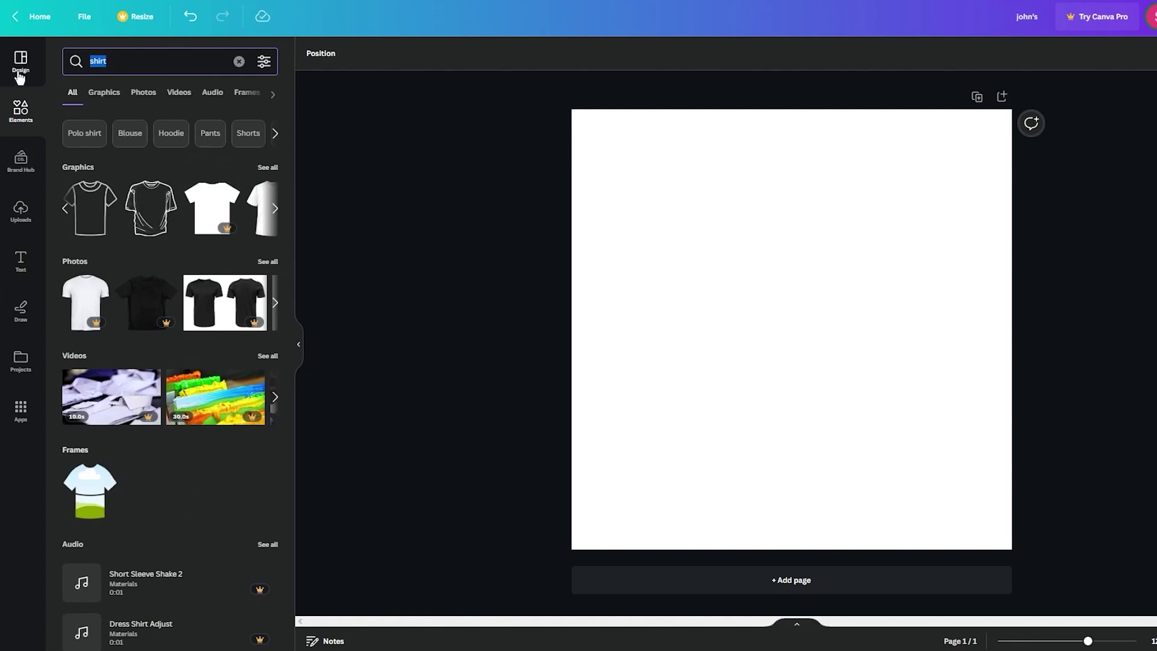
{"action": "type", "text": "circ"}
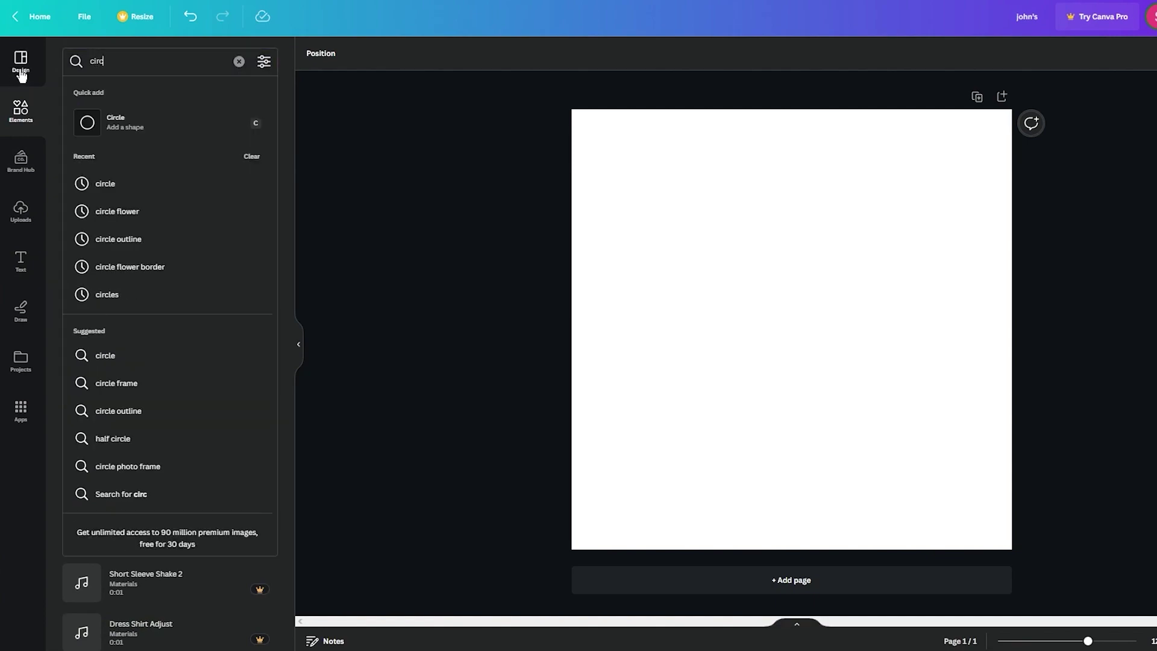
{"action": "key", "text": "Down"}
{"action": "key", "text": "Return"}
Move and stretch the circle until it fills the whole page at 500 by 500.
{"action": "left_click_drag", "start_coordinate": [791, 263], "coordinate": [797, 107]}
{"action": "left_click", "coordinate": [721, 247]}
{"action": "left_click", "coordinate": [727, 250]}
{"action": "left_click_drag", "start_coordinate": [728, 250], "coordinate": [571, 272]}
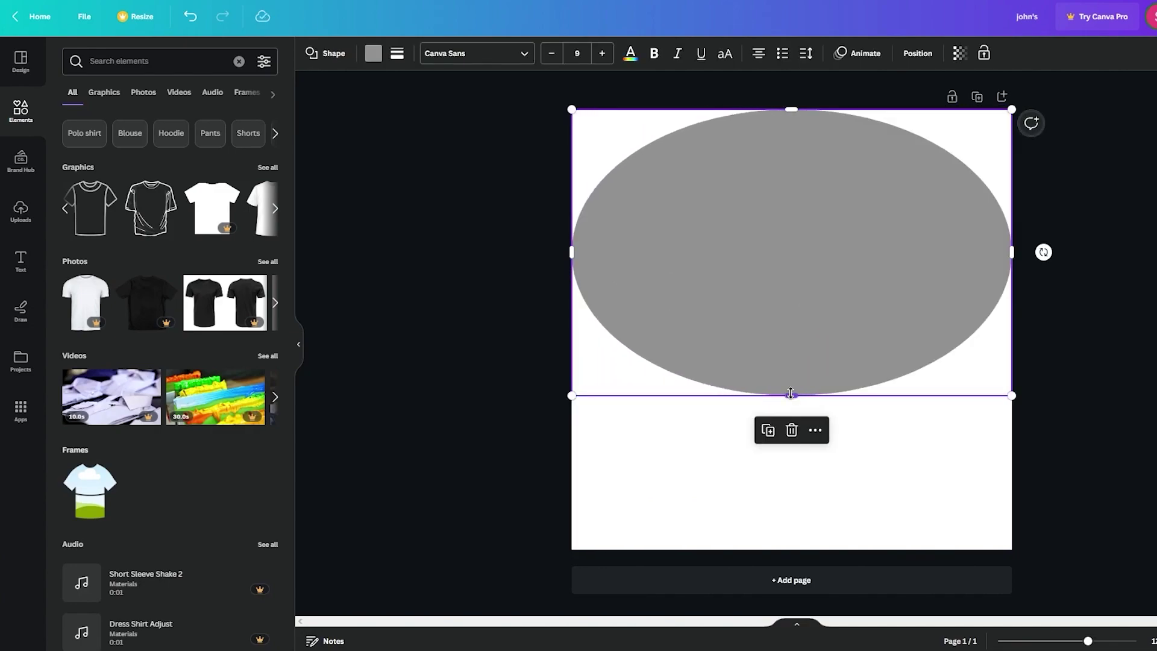
{"action": "left_click_drag", "start_coordinate": [791, 393], "coordinate": [783, 547]}
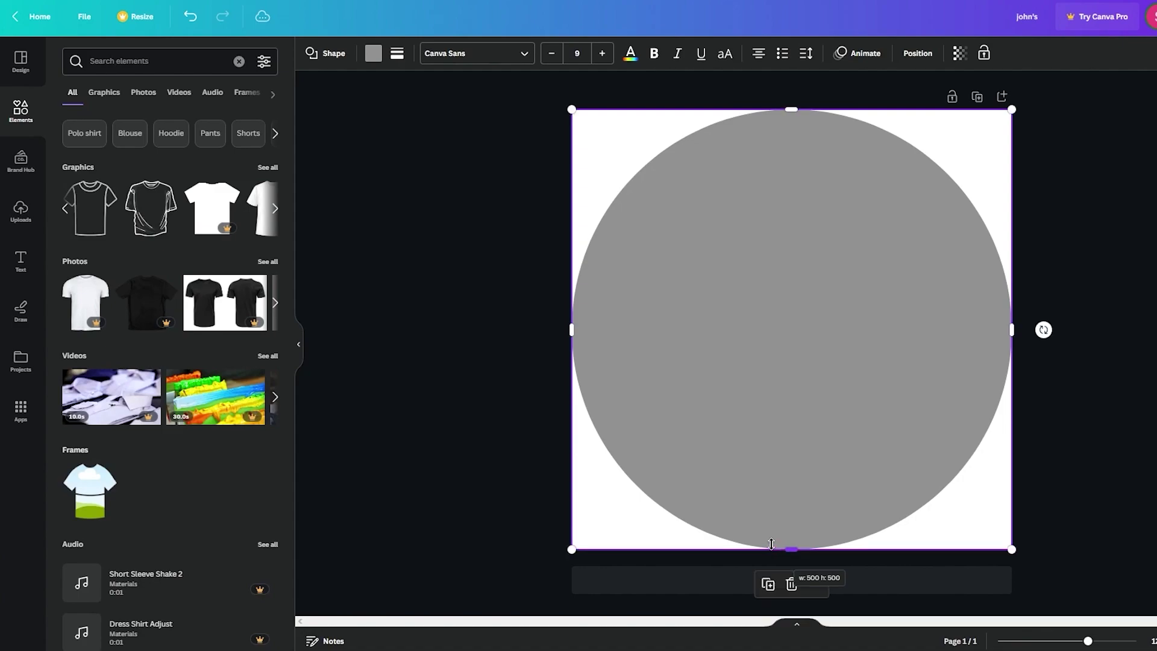
Fill the page-wide circle with black after trying no colour and grey.
{"action": "left_click", "coordinate": [1072, 369]}
{"action": "left_click", "coordinate": [785, 315]}
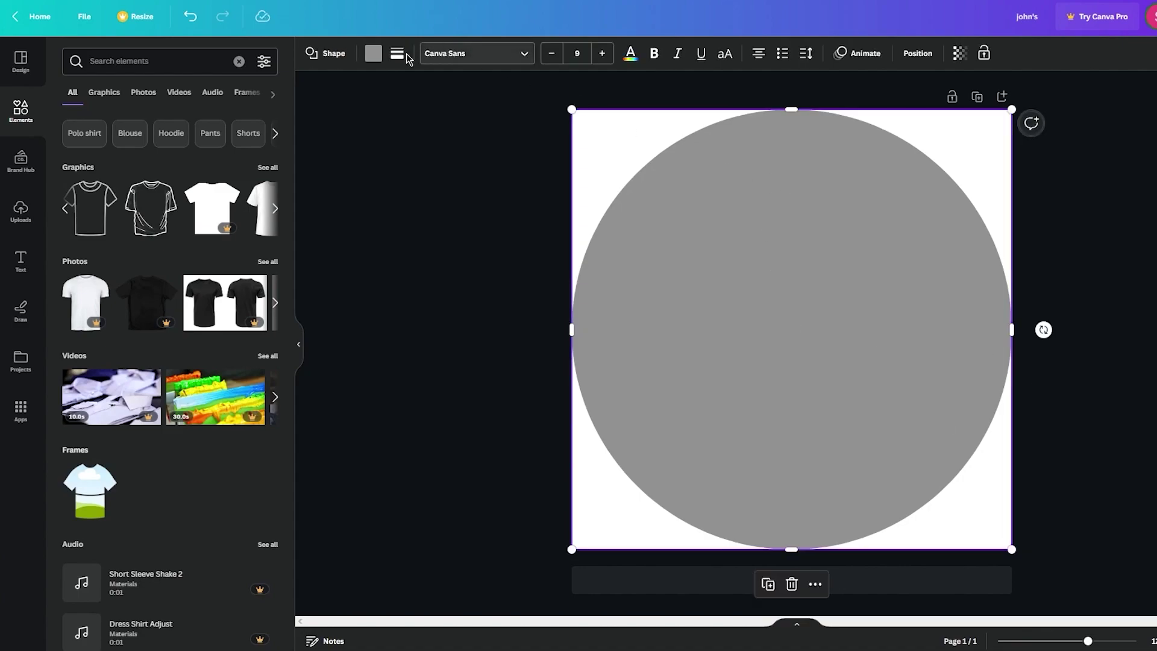
{"action": "left_click", "coordinate": [373, 53]}
{"action": "left_click", "coordinate": [113, 136]}
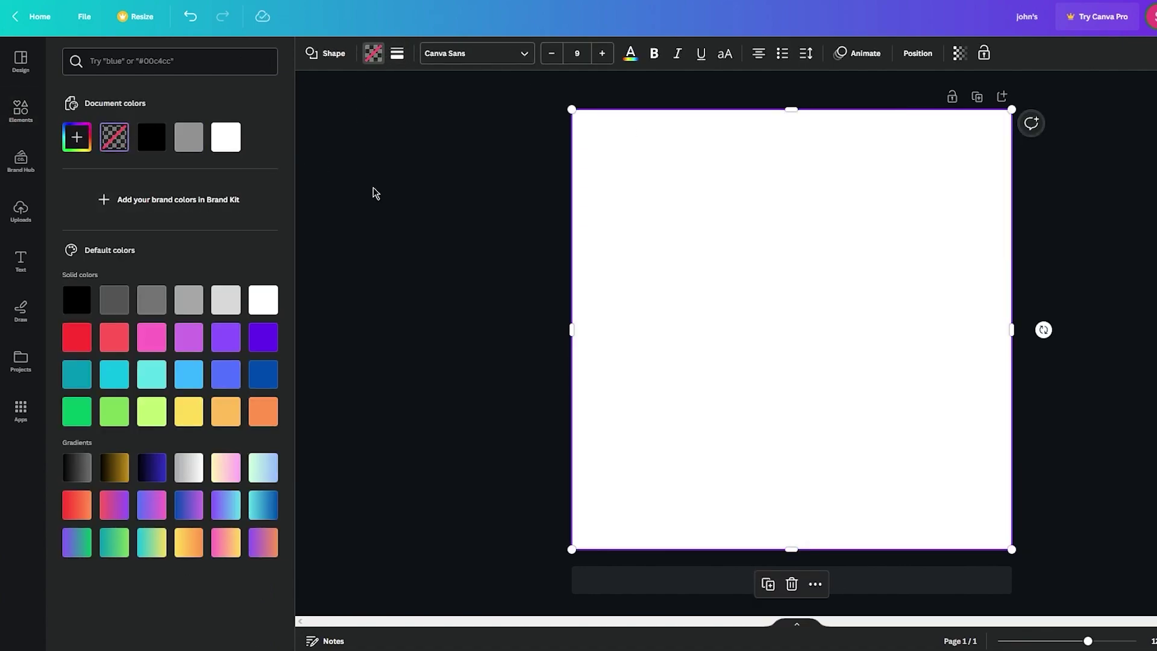
{"action": "left_click", "coordinate": [188, 137]}
{"action": "left_click", "coordinate": [151, 136]}
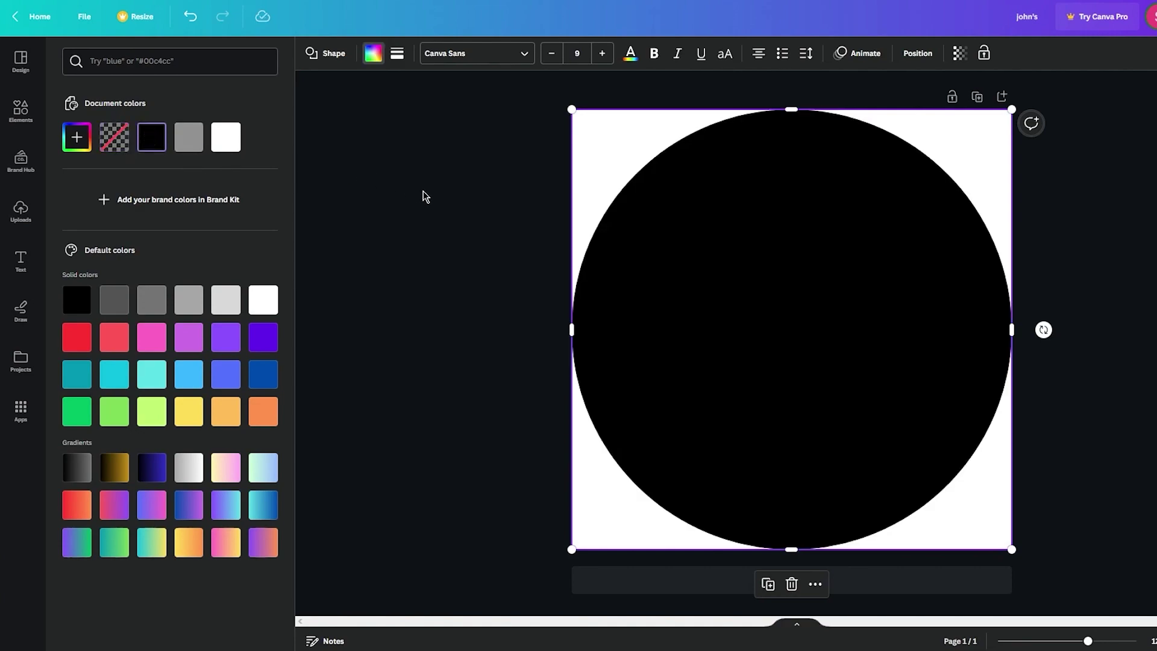
{"action": "left_click", "coordinate": [447, 195]}
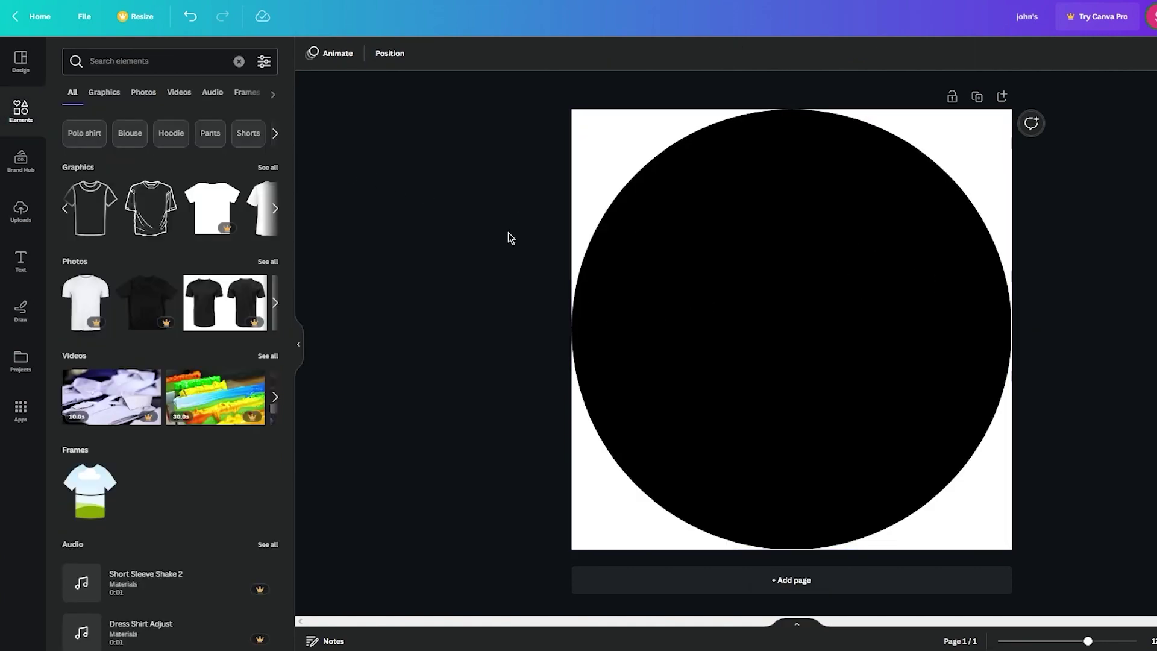
Shrink the circle from its upper-left corner to expose the page, and set the page background to black.
{"action": "left_click", "coordinate": [583, 138]}
{"action": "left_click", "coordinate": [609, 137]}
{"action": "left_click", "coordinate": [619, 136]}
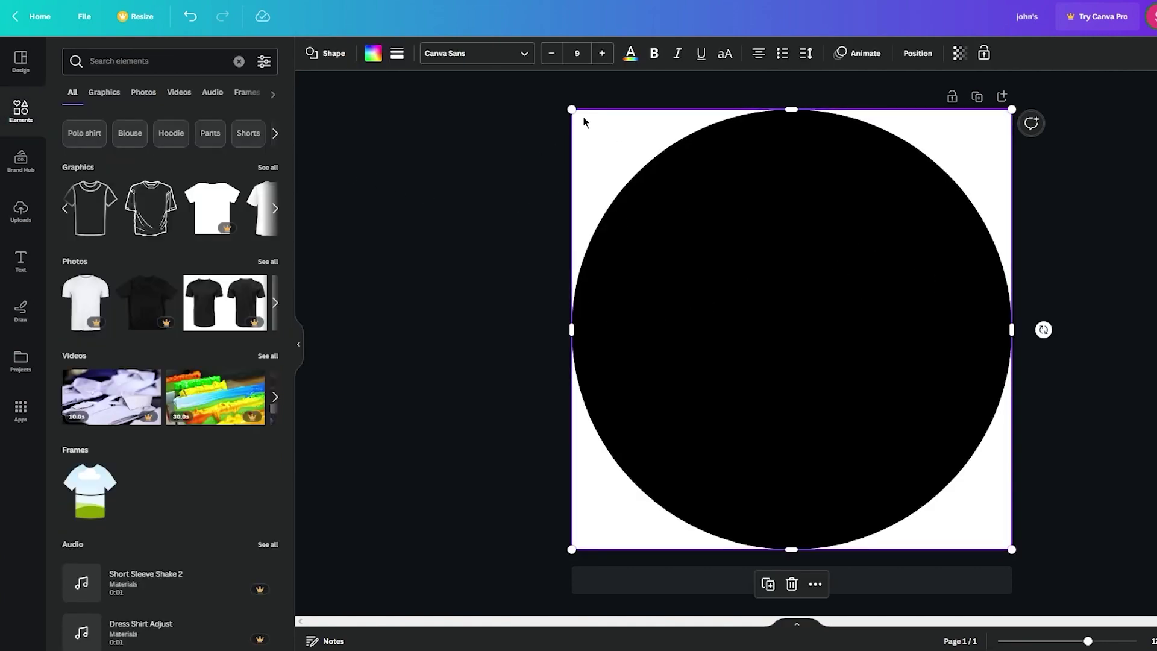
{"action": "left_click_drag", "start_coordinate": [571, 112], "coordinate": [632, 169]}
{"action": "left_click", "coordinate": [600, 139]}
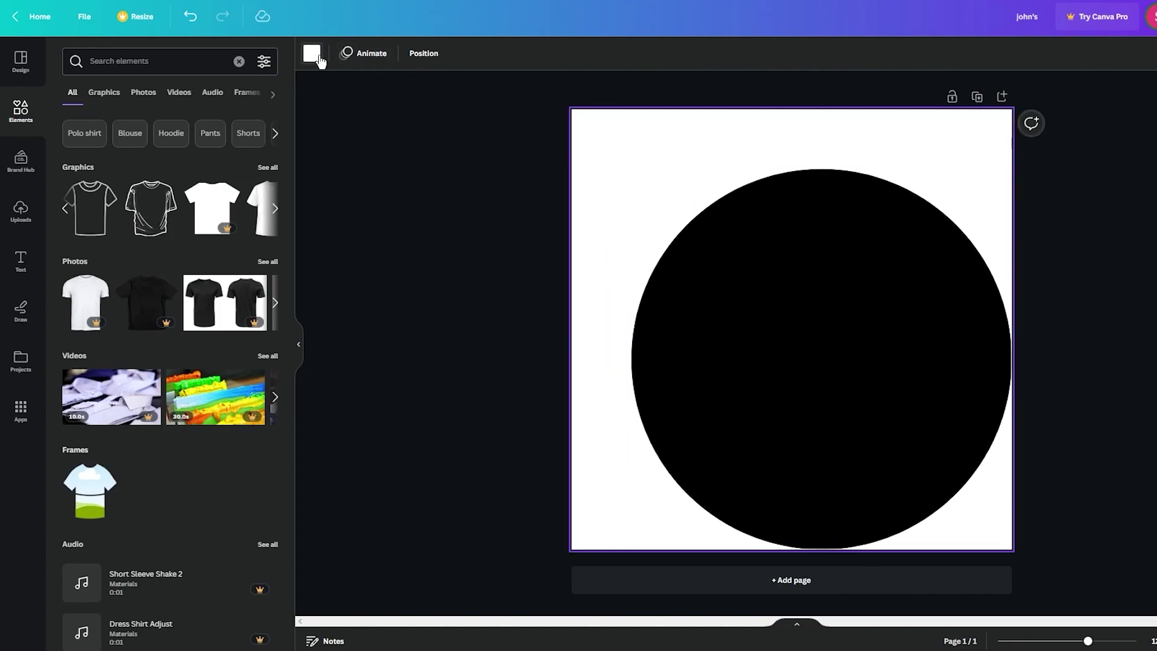
{"action": "left_click", "coordinate": [310, 59]}
{"action": "left_click", "coordinate": [114, 137]}
Stretch the circle back to fill the whole page and set its fill colour to white.
{"action": "left_click", "coordinate": [629, 171]}
{"action": "left_click_drag", "start_coordinate": [629, 170], "coordinate": [566, 116]}
{"action": "left_click", "coordinate": [373, 53]}
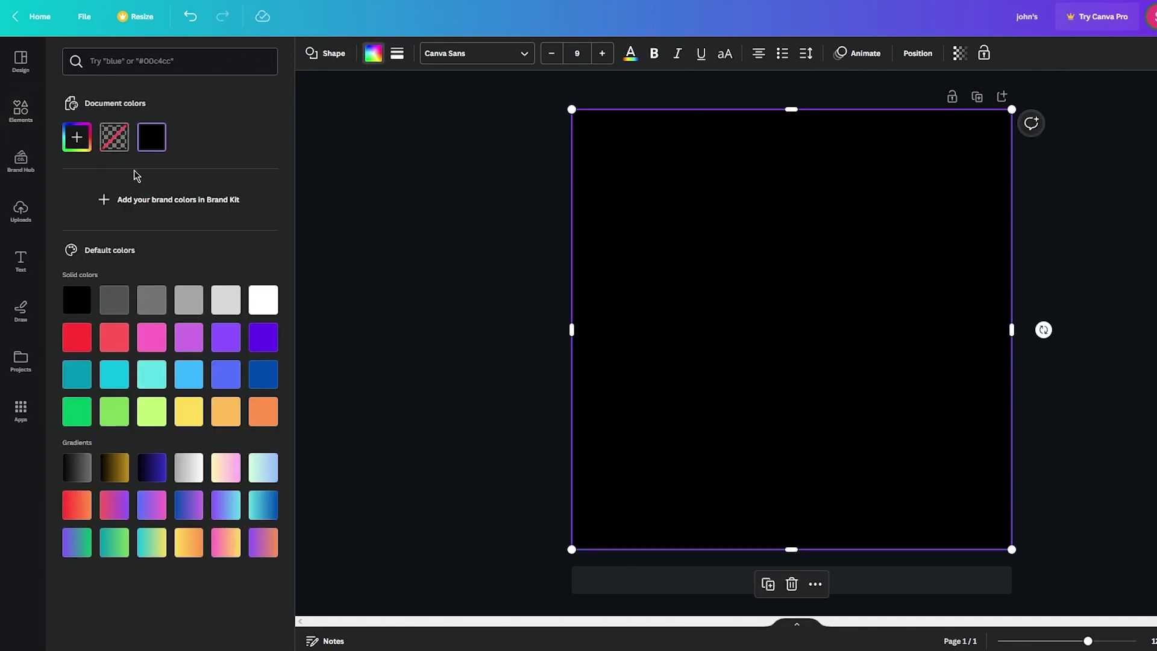
{"action": "left_click", "coordinate": [263, 299]}
{"action": "left_click", "coordinate": [434, 273]}
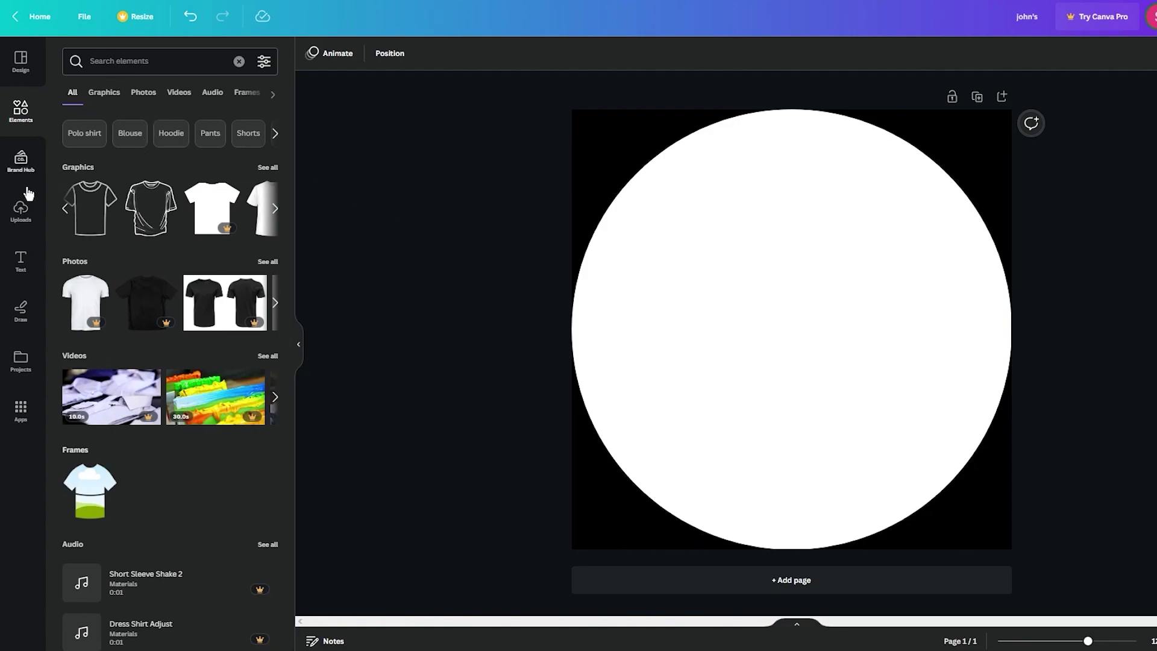
Add the "Sparkle" text style on the circle and replace its wording with "J & S".
{"action": "left_click", "coordinate": [28, 264]}
{"action": "scroll", "coordinate": [186, 289], "scroll_direction": "up", "scroll_amount": 15}
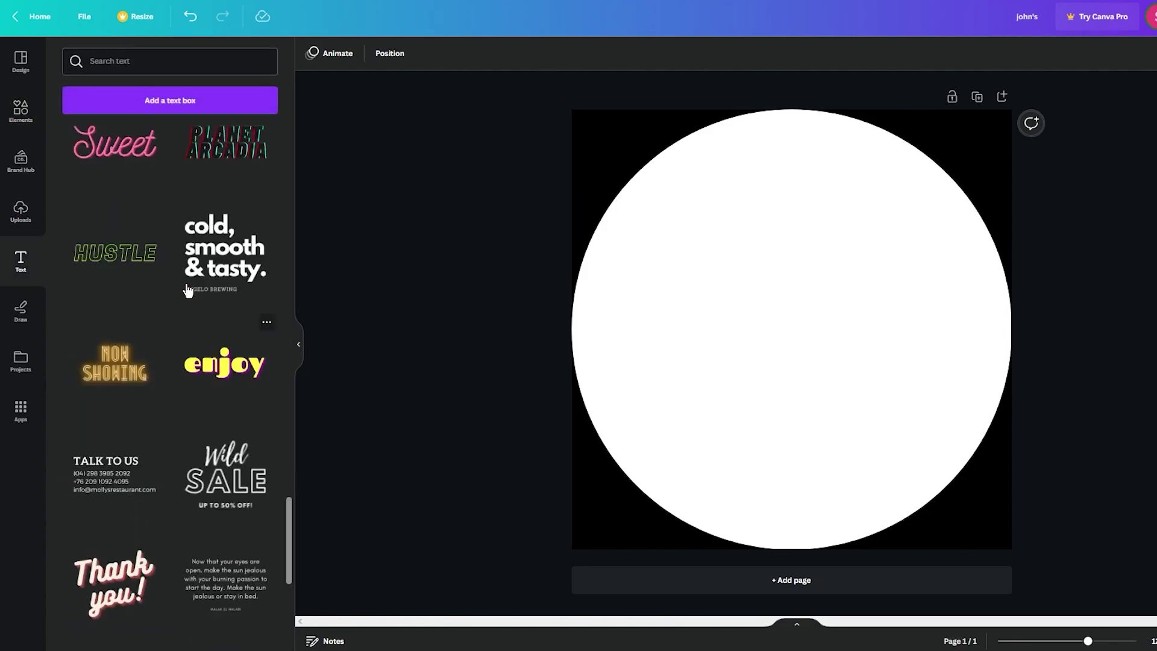
{"action": "scroll", "coordinate": [205, 318], "scroll_direction": "up", "scroll_amount": 20}
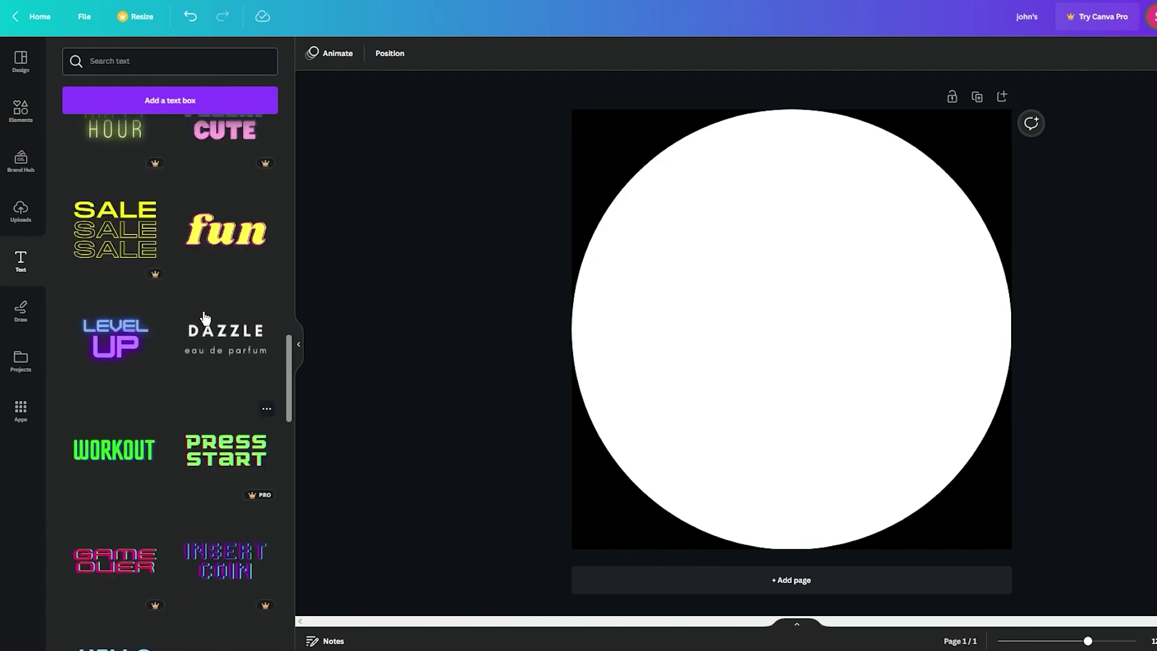
{"action": "scroll", "coordinate": [150, 277], "scroll_direction": "down", "scroll_amount": 7}
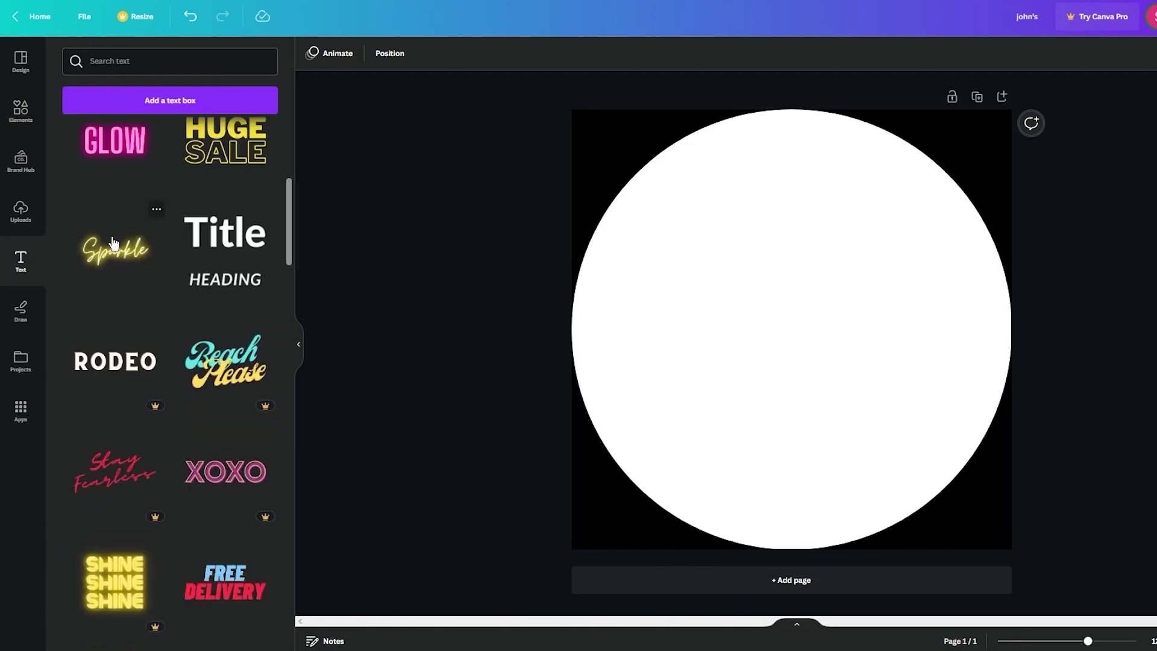
{"action": "left_click", "coordinate": [113, 243]}
{"action": "double_click", "coordinate": [868, 329]}
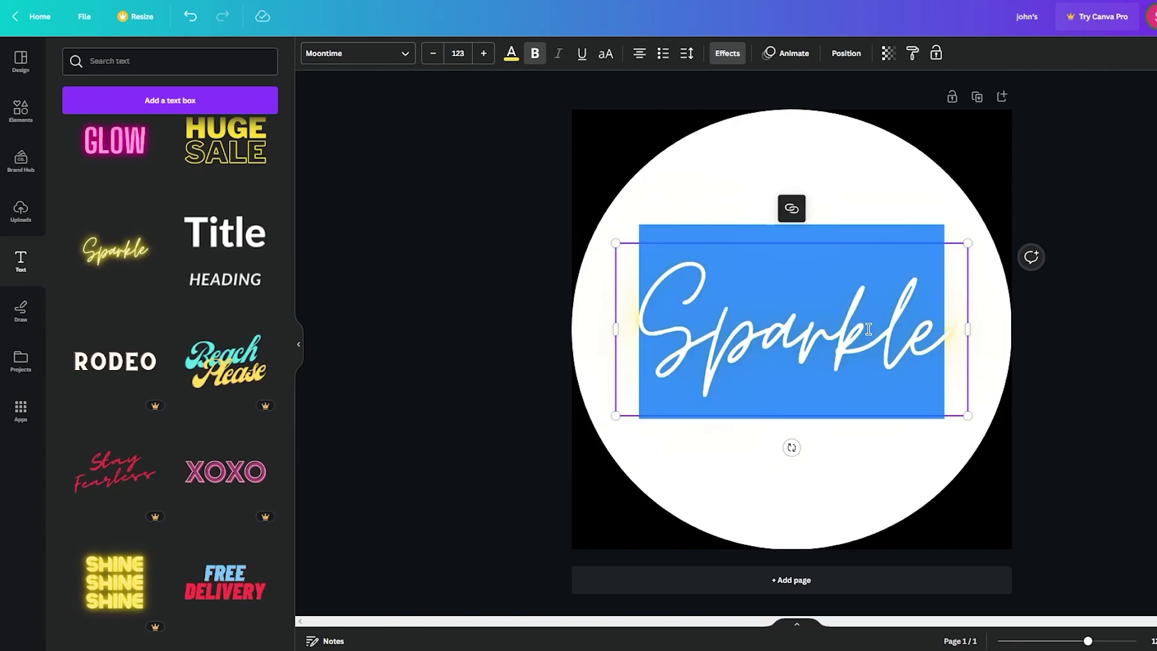
{"action": "type", "text": "J"}
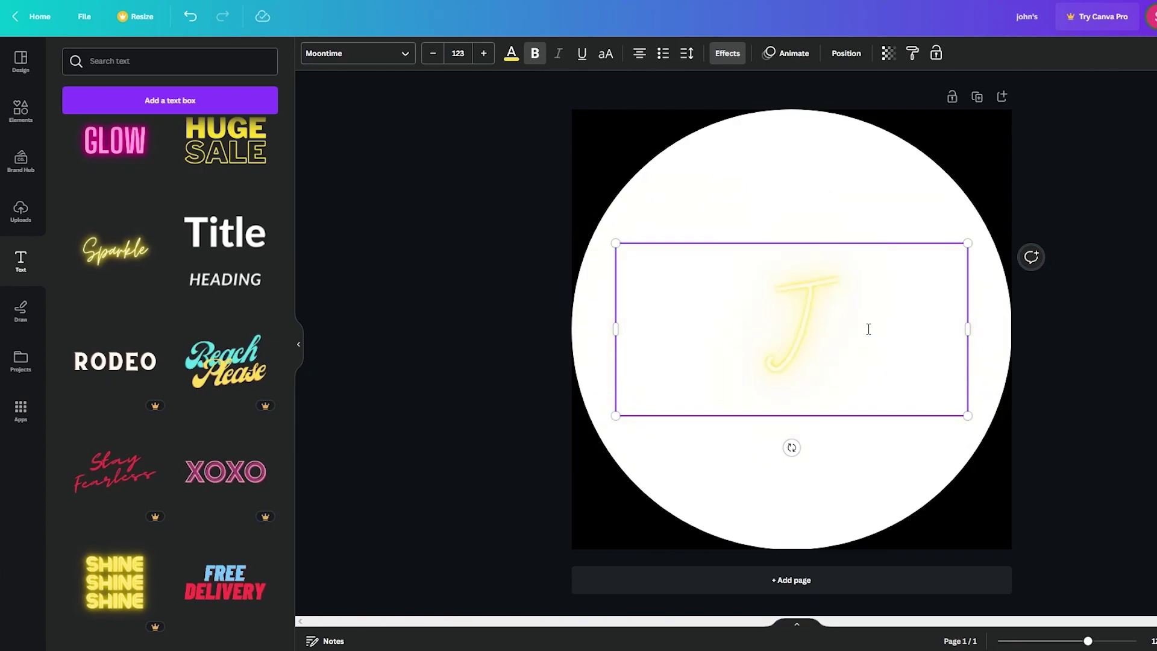
{"action": "type", "text": " & G"}
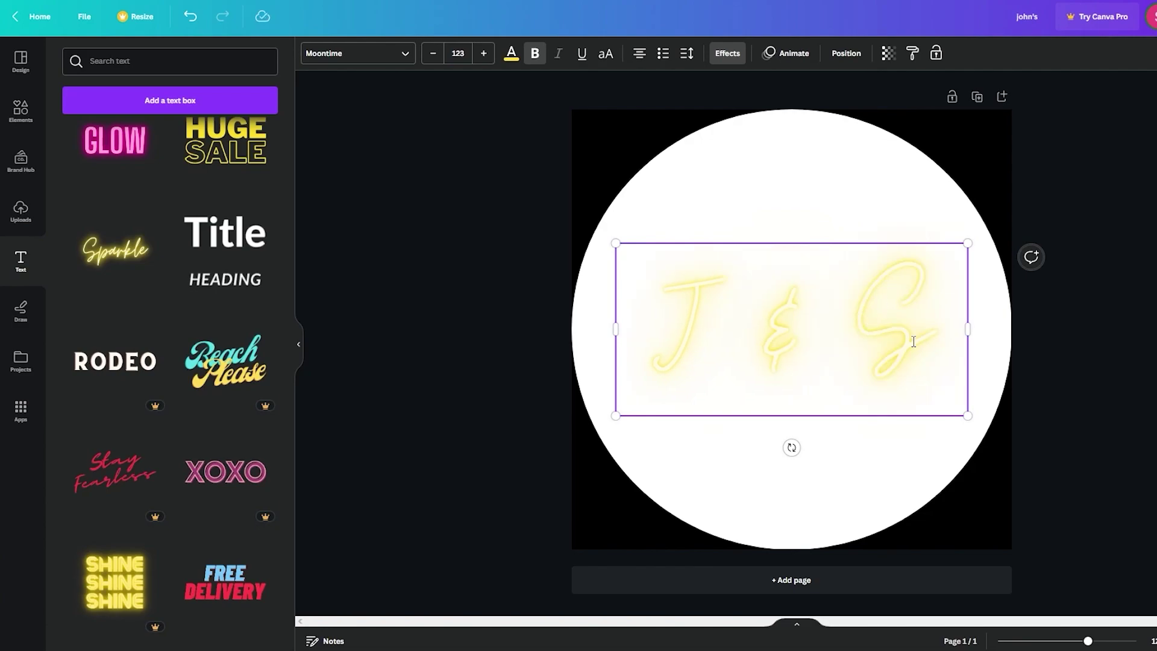
Change the colour of the entire "J & S" text to dark blue.
{"action": "left_click_drag", "start_coordinate": [924, 344], "coordinate": [645, 339]}
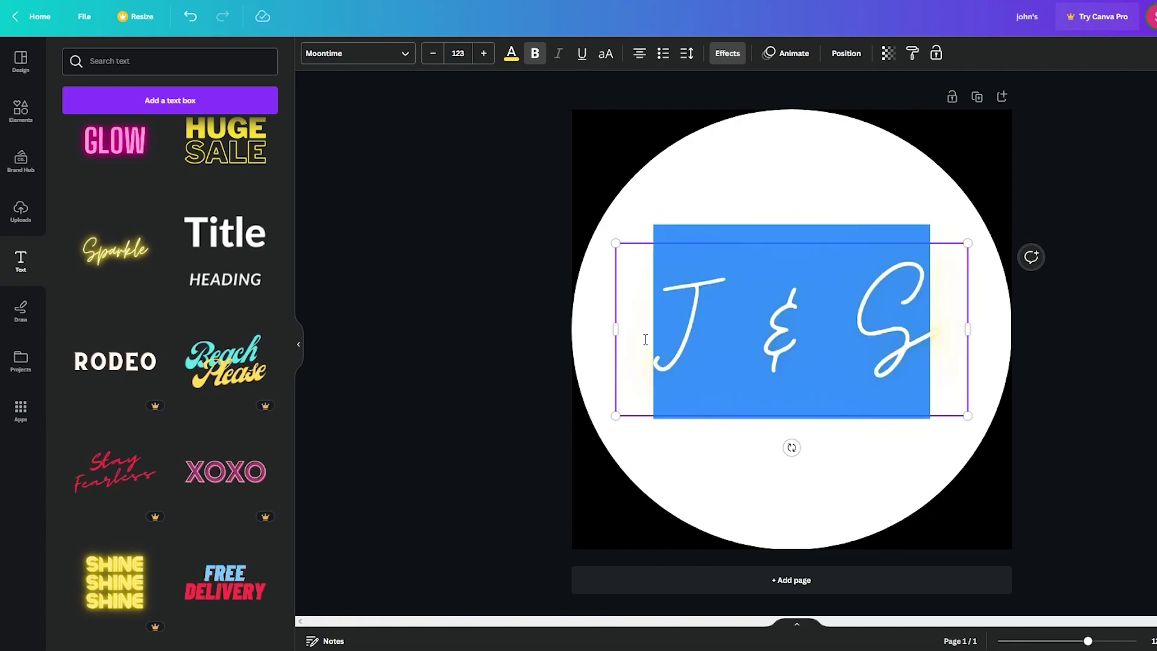
{"action": "left_click", "coordinate": [510, 53]}
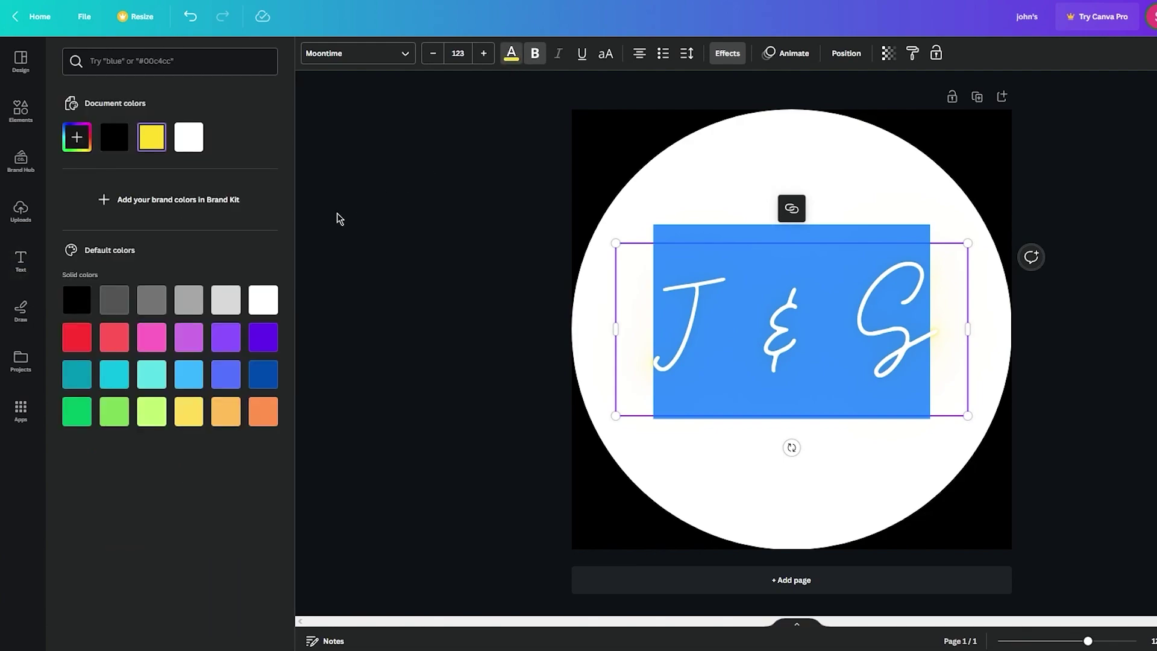
{"action": "left_click", "coordinate": [444, 328]}
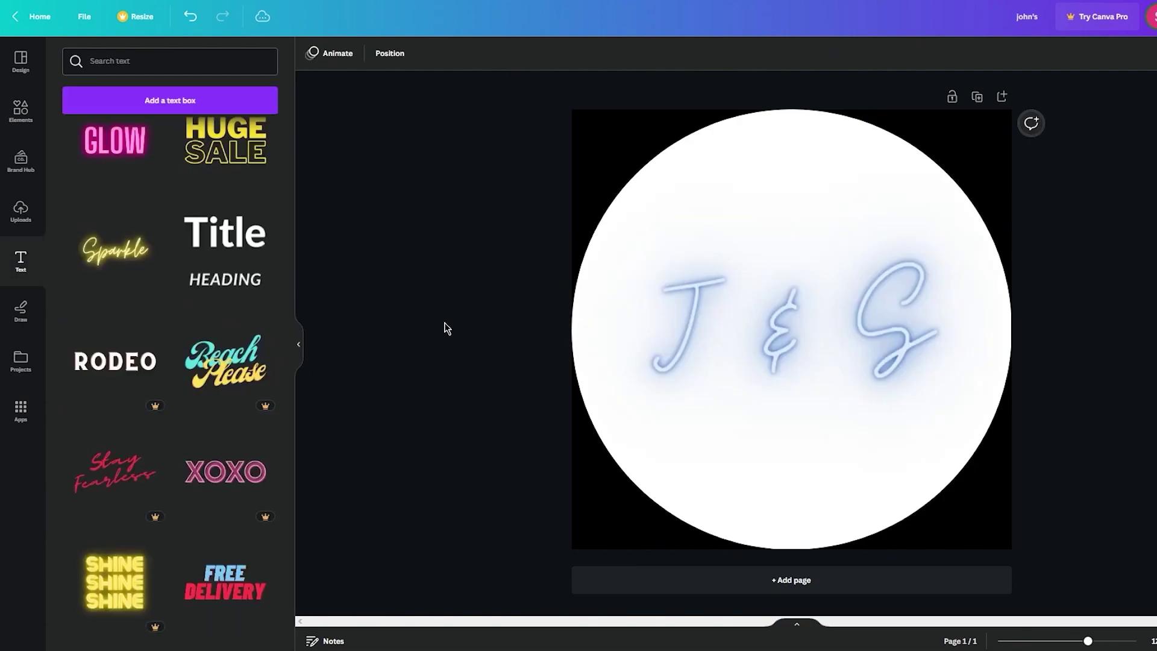
Change the font of the whole "J & S" text to Canva Sans.
{"action": "left_click", "coordinate": [911, 177]}
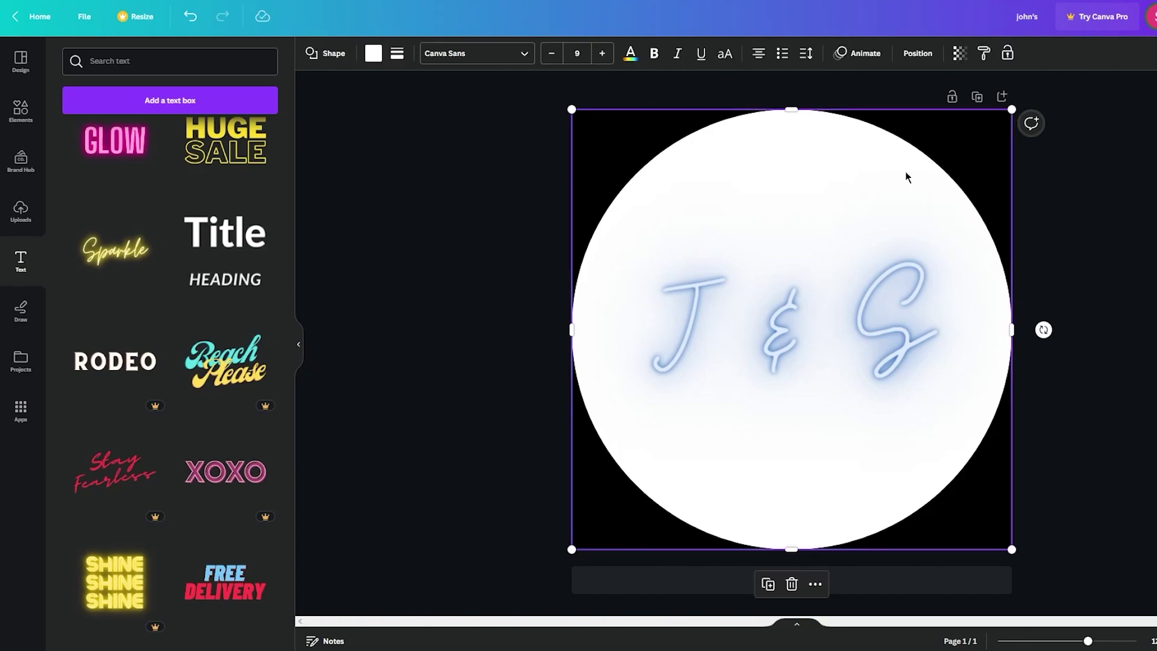
{"action": "left_click", "coordinate": [489, 106]}
{"action": "left_click", "coordinate": [755, 187]}
{"action": "left_click", "coordinate": [861, 313]}
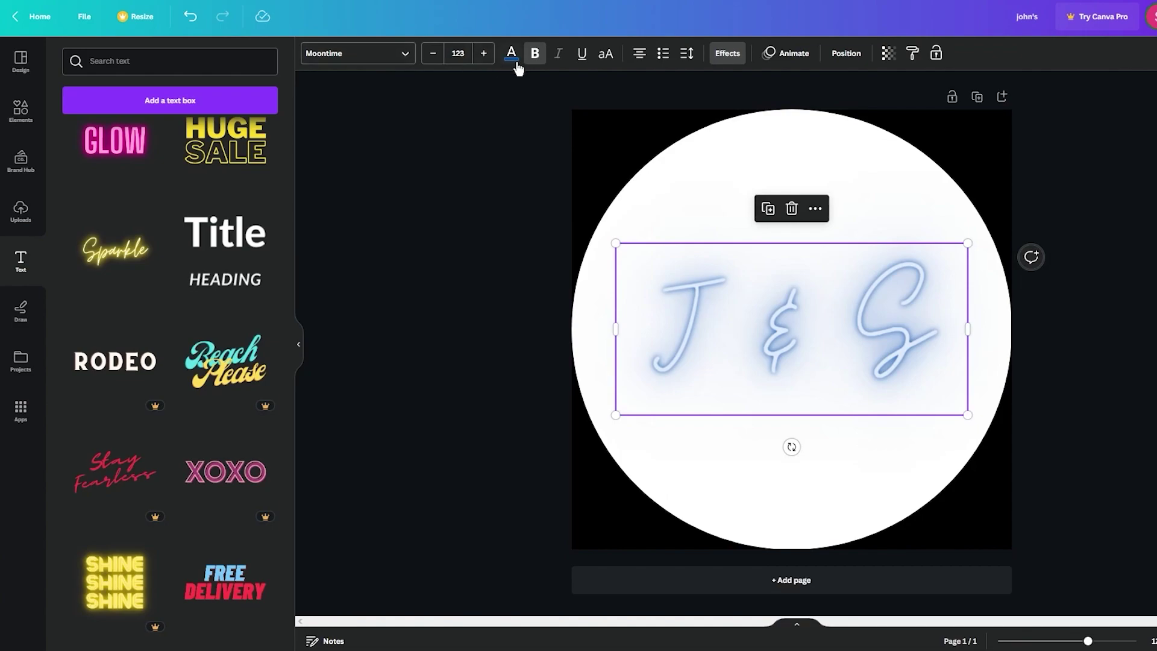
{"action": "double_click", "coordinate": [777, 326]}
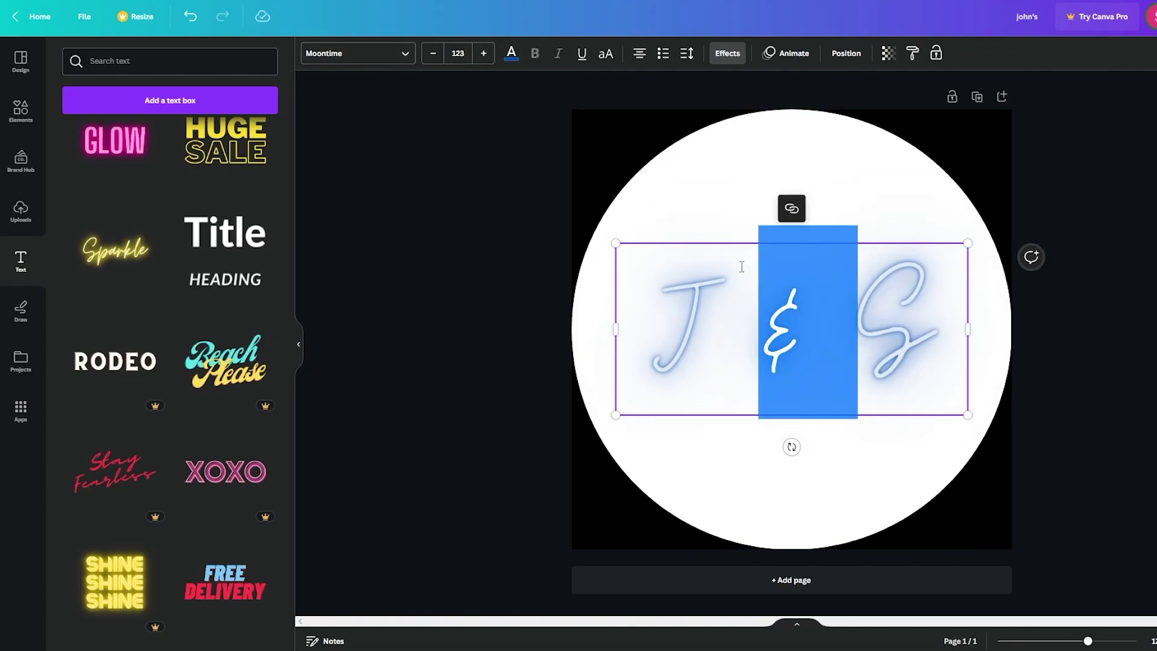
{"action": "left_click_drag", "start_coordinate": [665, 285], "coordinate": [927, 308]}
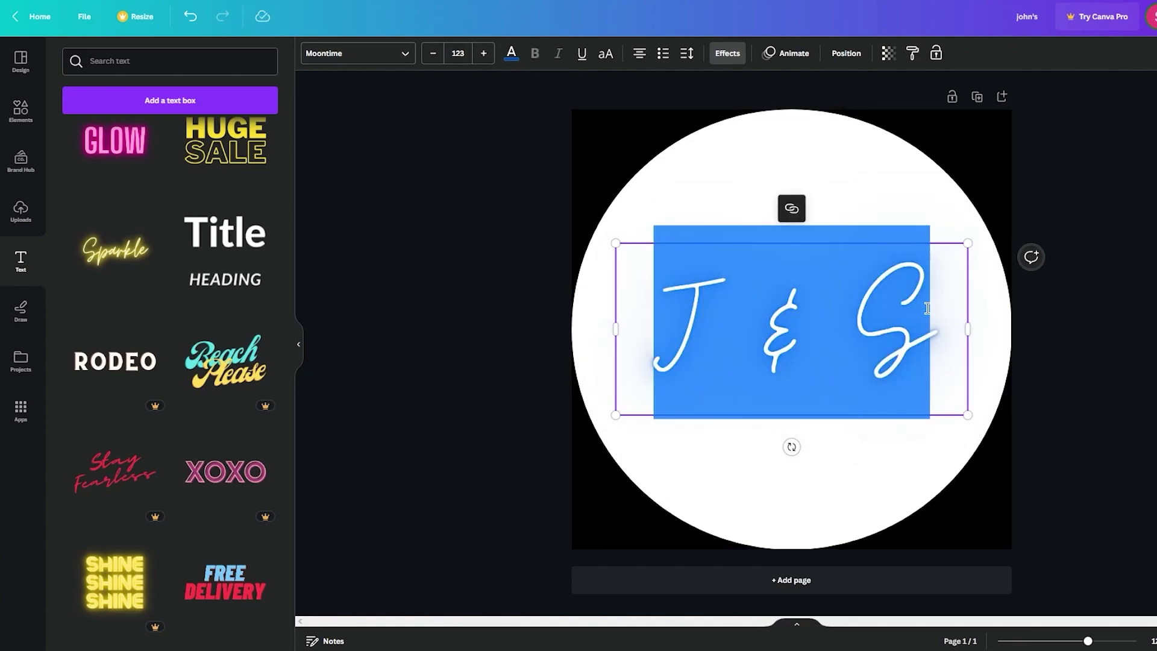
{"action": "left_click", "coordinate": [369, 52]}
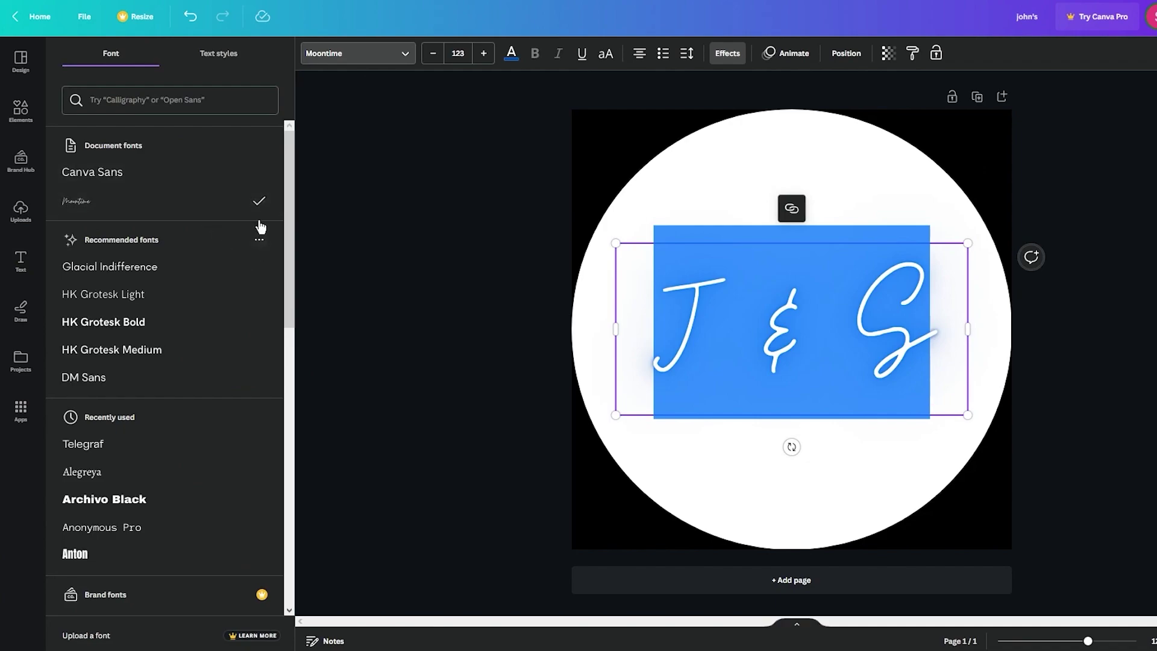
{"action": "left_click", "coordinate": [191, 176]}
{"action": "left_click", "coordinate": [387, 241]}
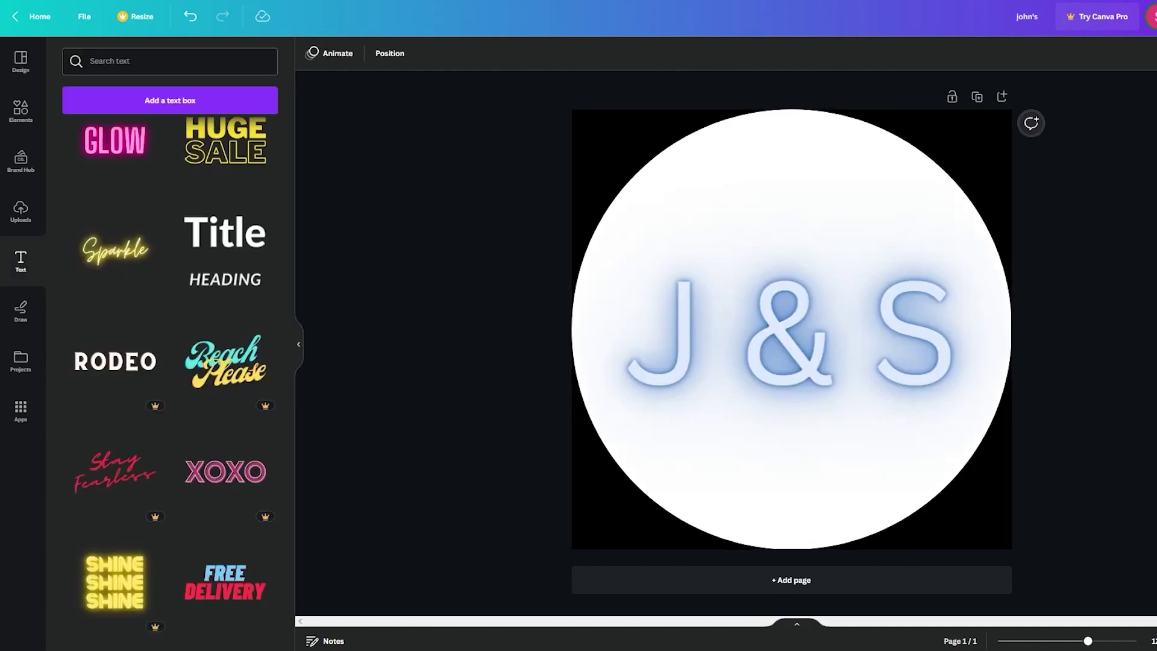
Undo the font, colour and wording changes and the text insertion until the circle is empty again.
{"action": "left_click", "coordinate": [880, 345]}
{"action": "key", "text": "ctrl+z"}
{"action": "key", "text": "ctrl+z"}
{"action": "key", "text": "ctrl+z"}
{"action": "key", "text": "ctrl+z"}
{"action": "key", "text": "ctrl+z"}
{"action": "key", "text": "ctrl+z"}
{"action": "key", "text": "ctrl+z"}
{"action": "key", "text": "ctrl+z"}
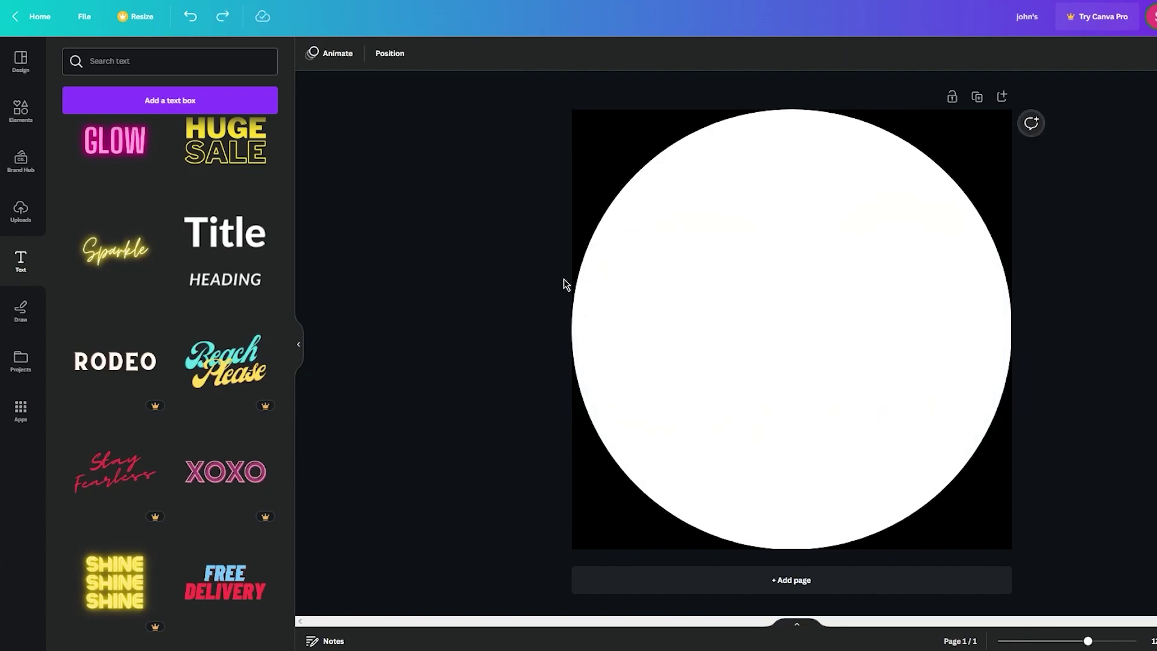
Add the "FREE DELIVERY" text style, try to overwrite the word FREE, and undo back to the empty circle.
{"action": "scroll", "coordinate": [240, 426], "scroll_direction": "down", "scroll_amount": 3}
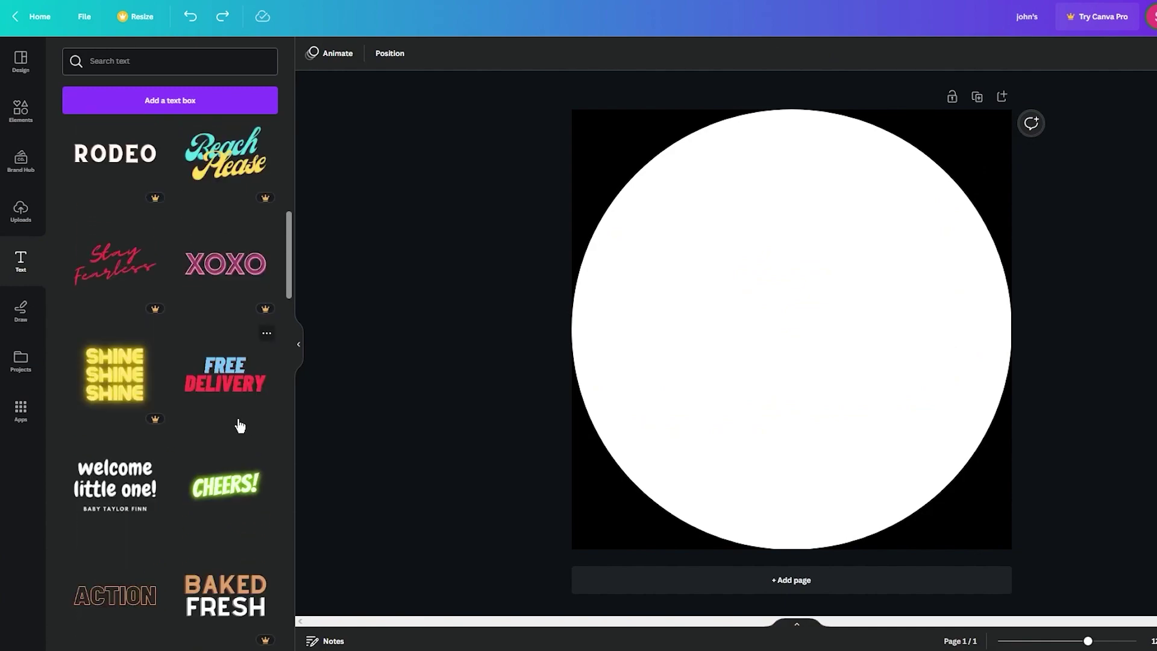
{"action": "left_click", "coordinate": [233, 388]}
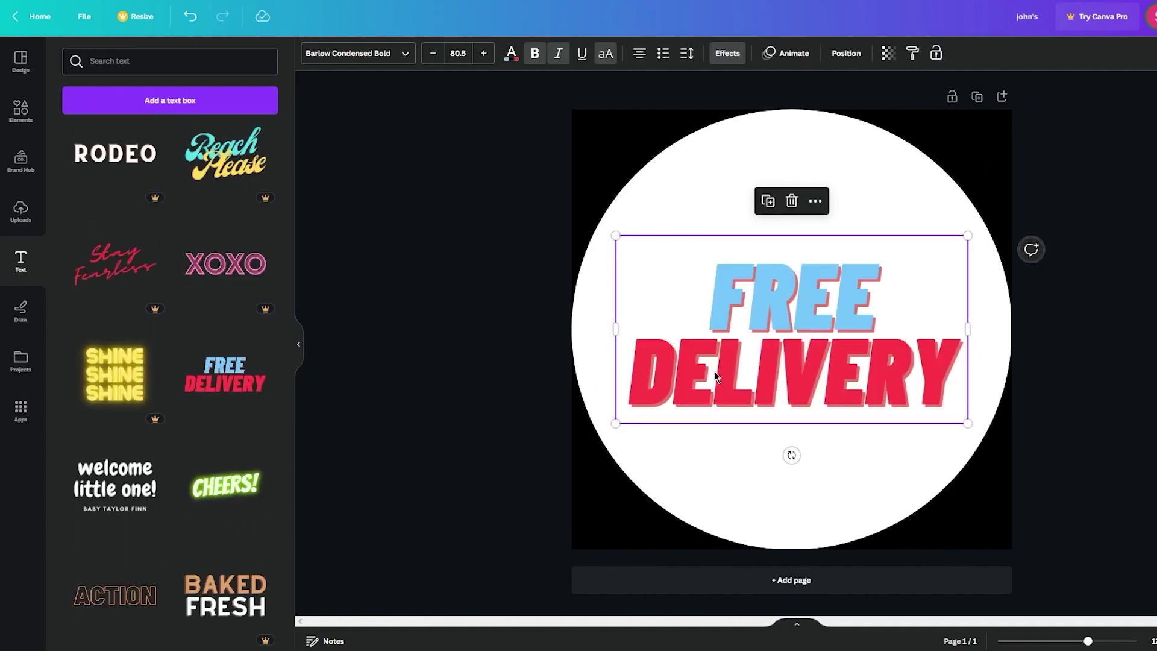
{"action": "double_click", "coordinate": [872, 314]}
{"action": "left_click_drag", "start_coordinate": [887, 302], "coordinate": [720, 292]}
{"action": "type", "text": "JOH"}
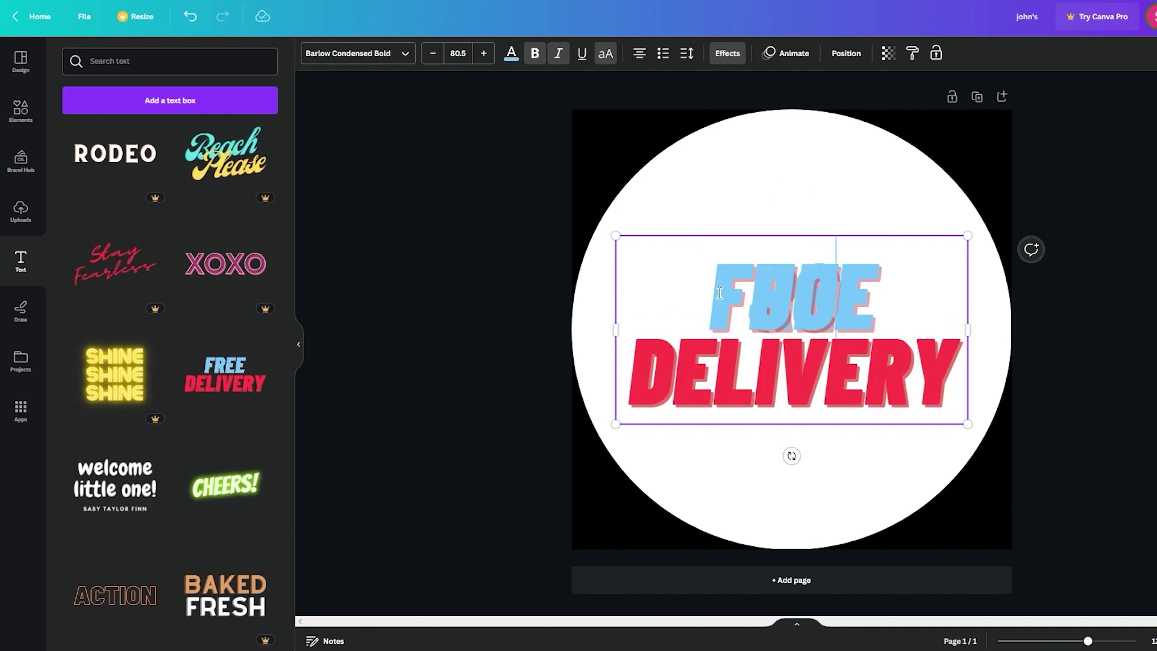
{"action": "key", "text": "BackSpace"}
{"action": "key", "text": "BackSpace"}
{"action": "key", "text": "BackSpace"}
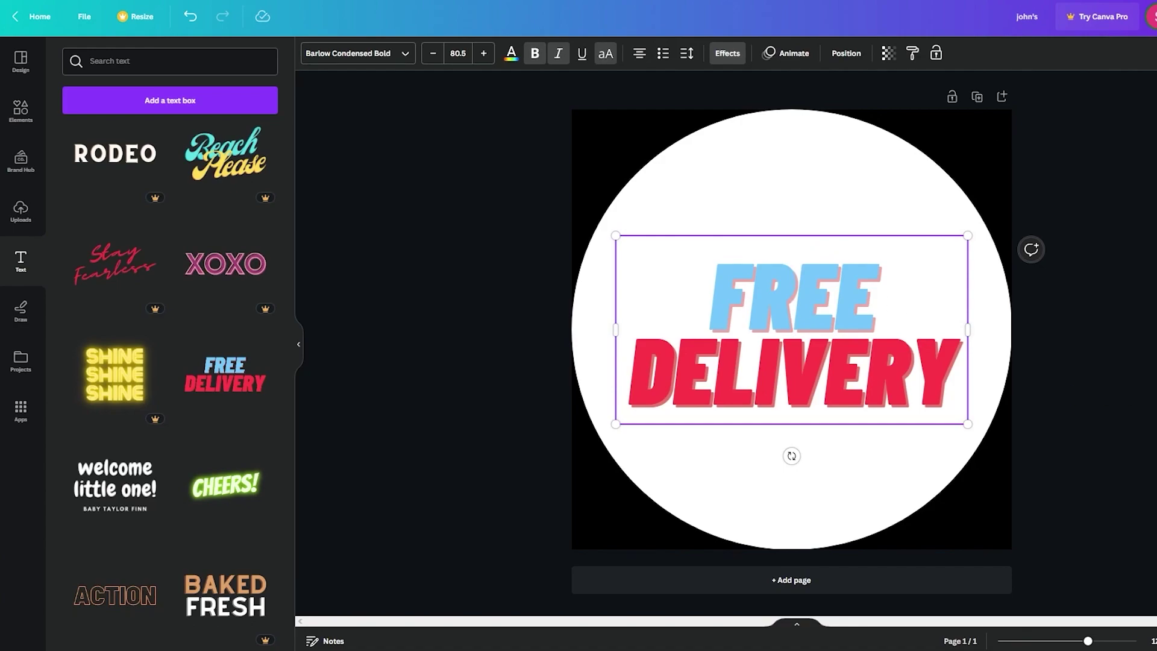
{"action": "key", "text": "ctrl+z"}
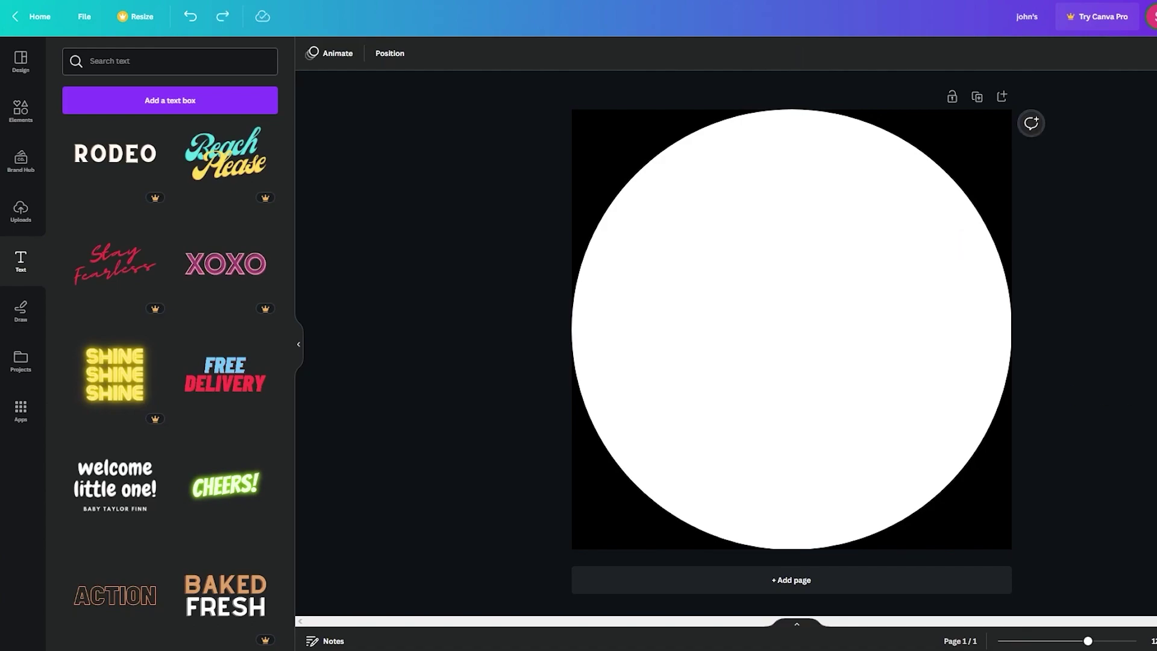
Place the "FREE DELIVERY" text style on the circle and change its two lines to "JOHN'S" and "SHACK".
{"action": "left_click_drag", "start_coordinate": [815, 361], "coordinate": [657, 447]}
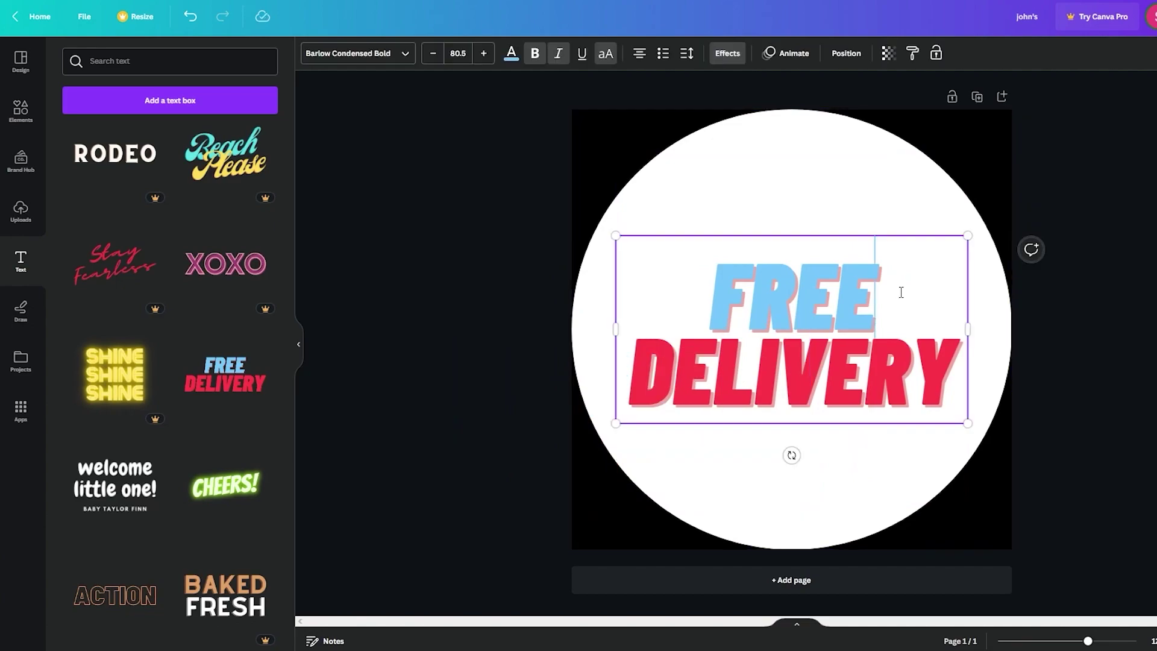
{"action": "left_click_drag", "start_coordinate": [900, 292], "coordinate": [704, 283]}
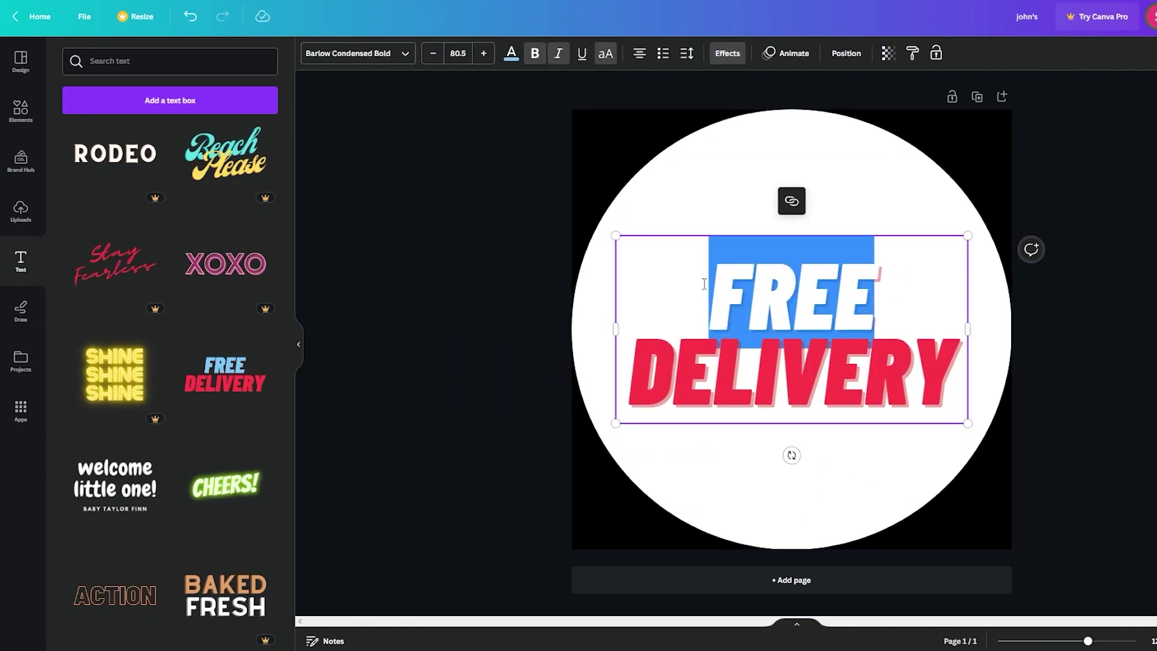
{"action": "type", "text": "JOHN'S"}
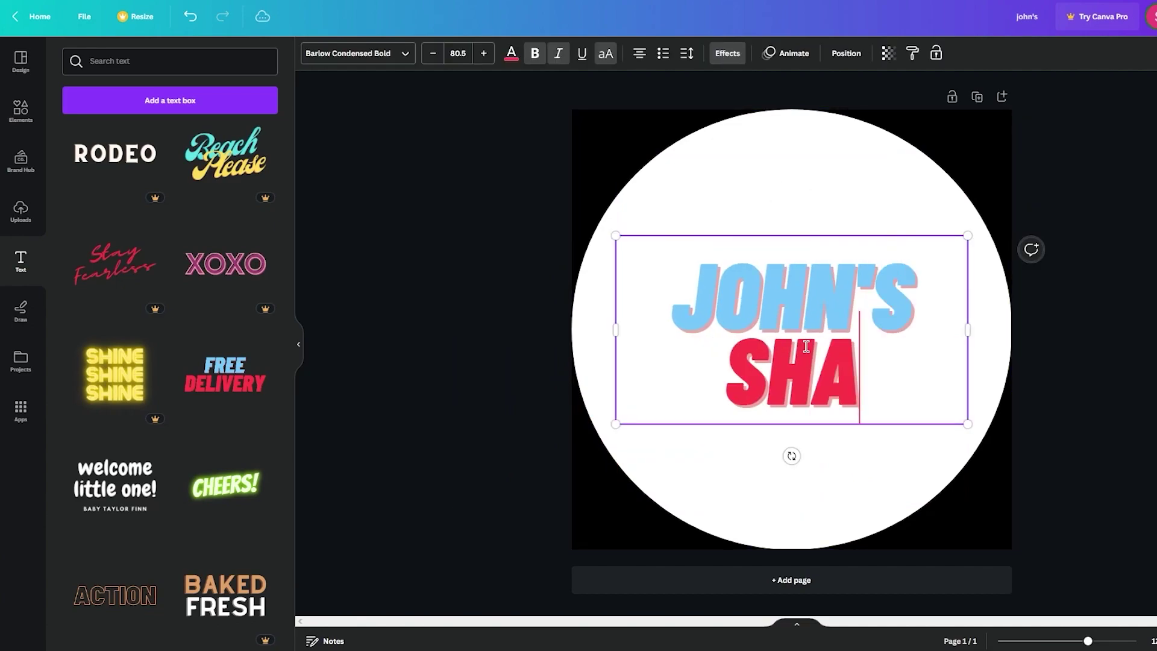
{"action": "type", "text": "CK"}
{"action": "key", "text": "Escape"}
Enlarge the "JOHN'S SHACK" text from its upper-left corner and move it to the centre of the circle.
{"action": "left_click", "coordinate": [830, 301]}
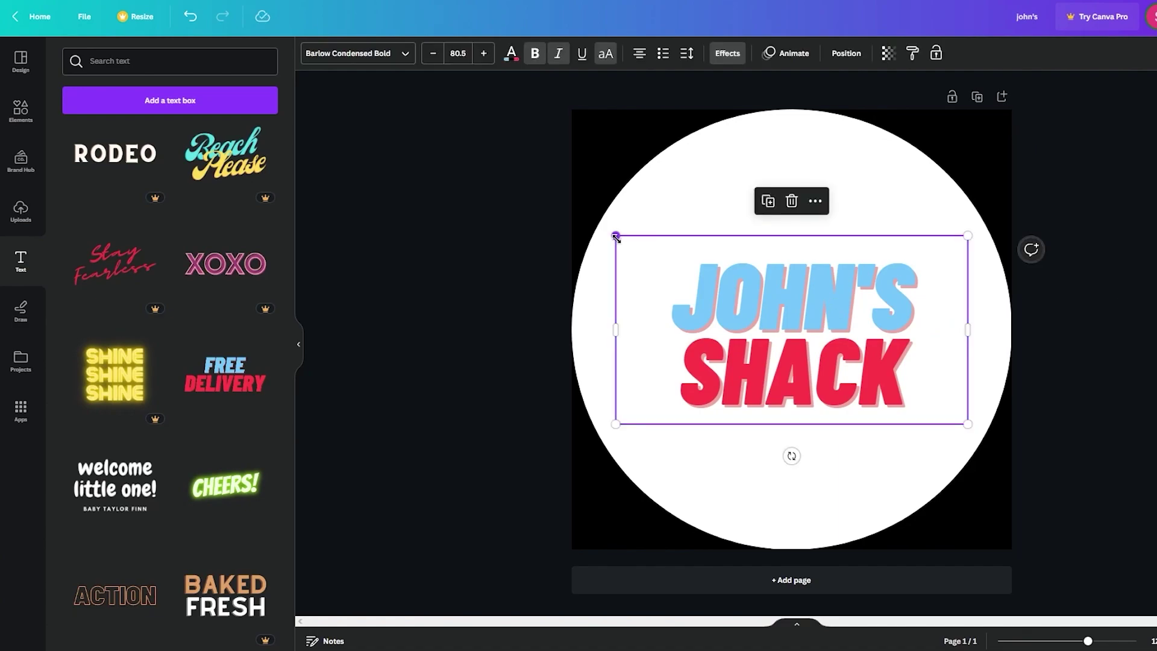
{"action": "left_click_drag", "start_coordinate": [615, 236], "coordinate": [496, 204]}
{"action": "left_click_drag", "start_coordinate": [680, 266], "coordinate": [733, 298]}
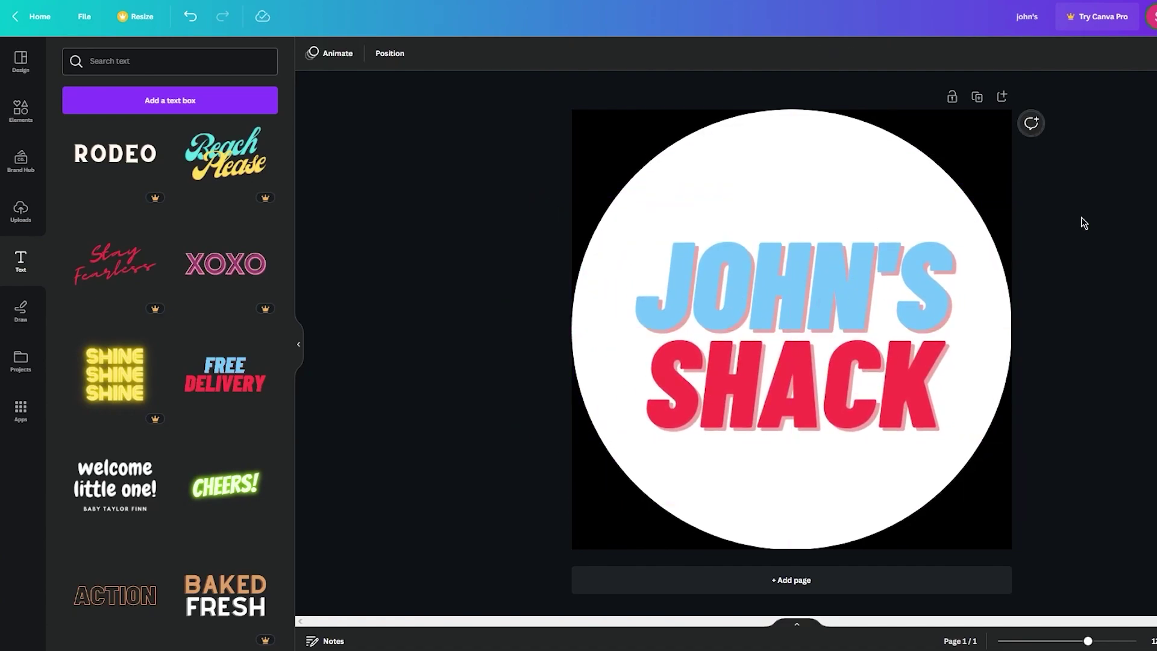
Try several fill colours on the circle behind the "JOHN'S SHACK" text and settle on yellow.
{"action": "left_click", "coordinate": [710, 146]}
{"action": "left_click", "coordinate": [369, 58]}
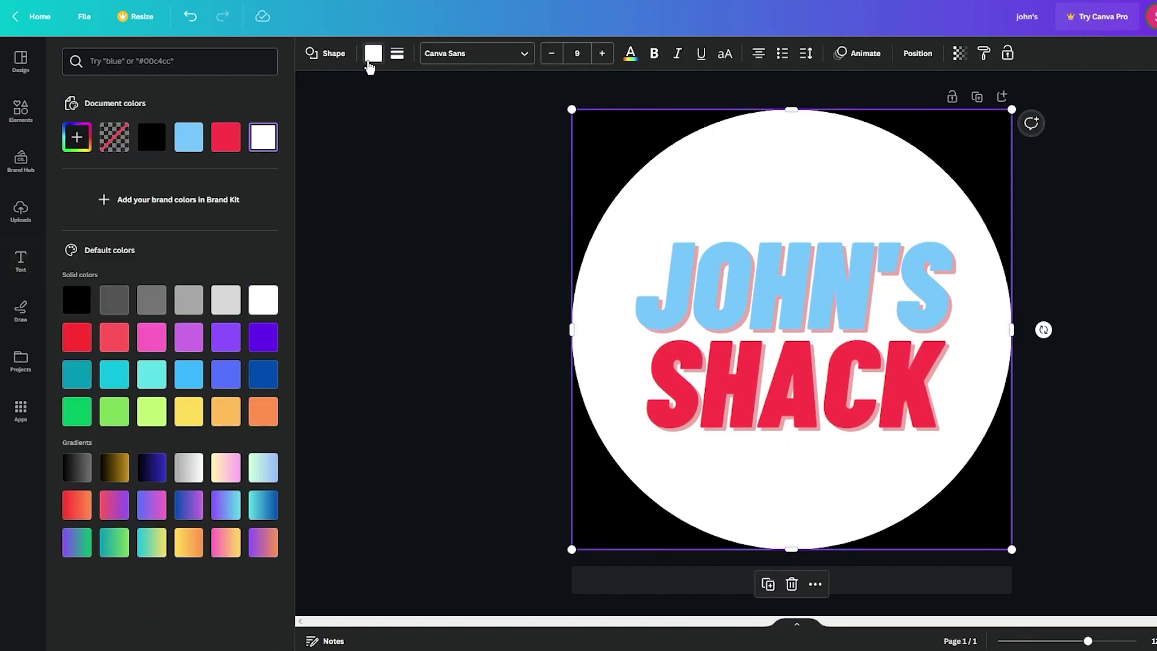
{"action": "left_click", "coordinate": [225, 137]}
{"action": "left_click", "coordinate": [187, 145]}
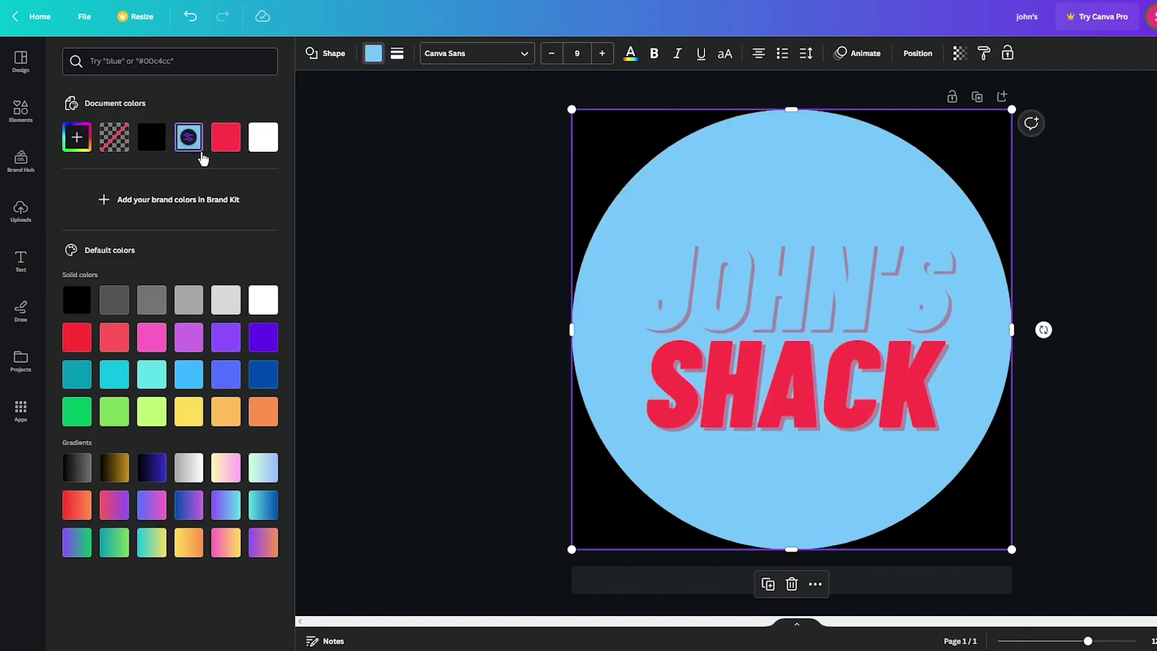
{"action": "left_click", "coordinate": [263, 299]}
{"action": "left_click", "coordinate": [261, 342]}
{"action": "left_click", "coordinate": [225, 337]}
{"action": "left_click", "coordinate": [225, 374]}
{"action": "left_click", "coordinate": [263, 411]}
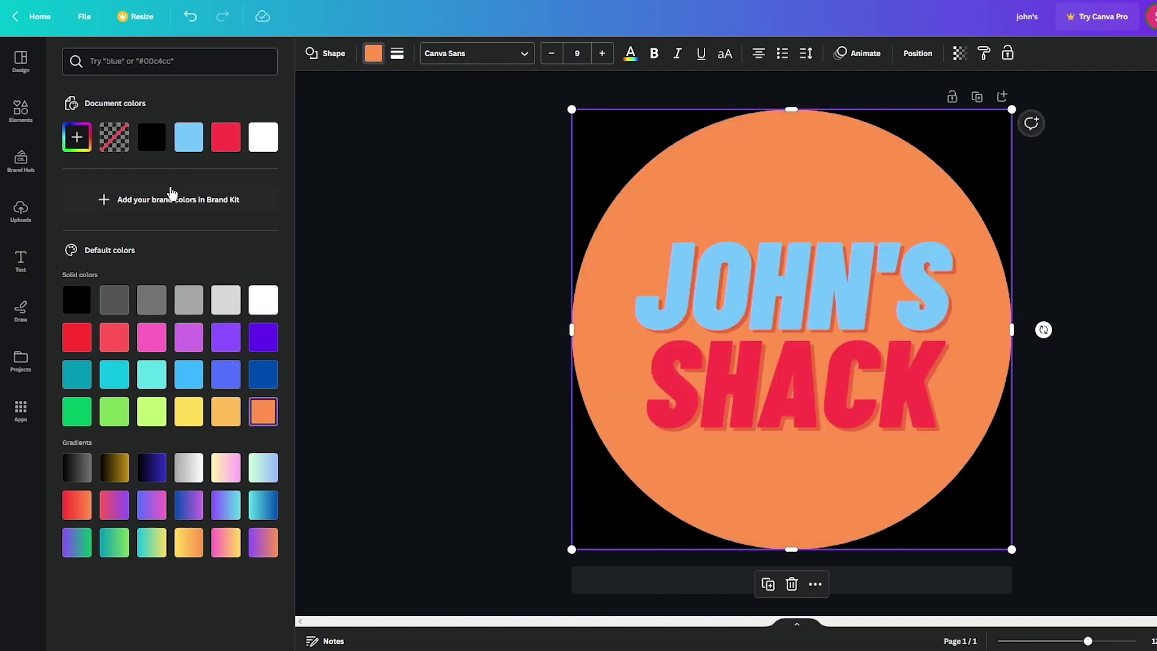
{"action": "left_click", "coordinate": [114, 374]}
{"action": "left_click", "coordinate": [200, 414]}
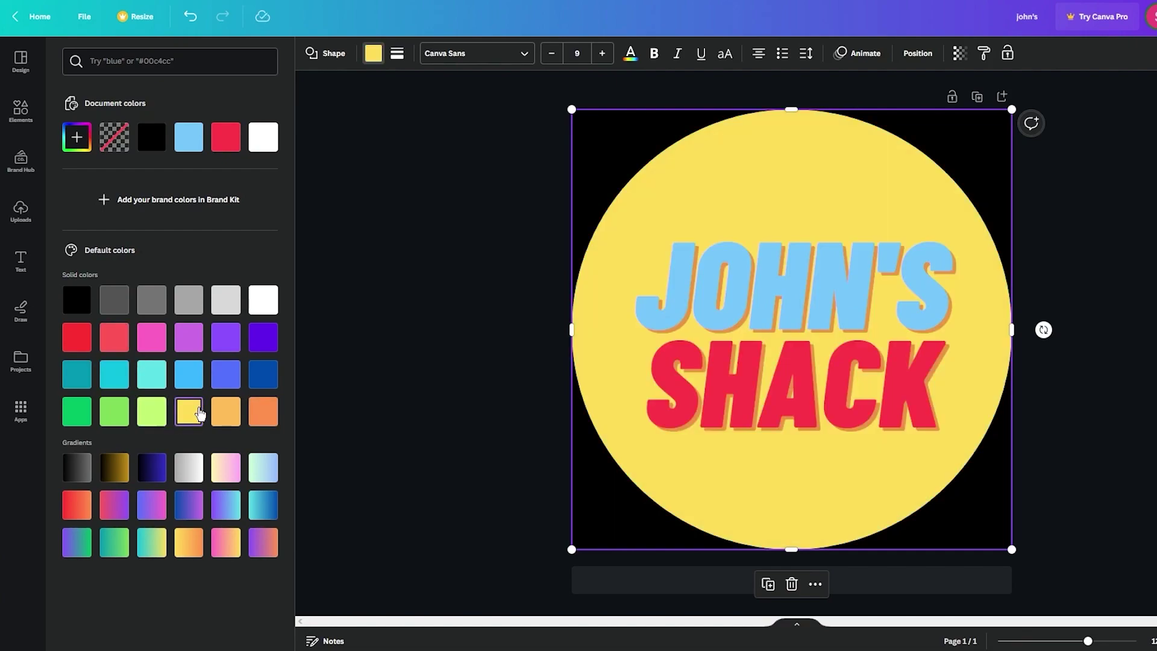
{"action": "left_click", "coordinate": [434, 361]}
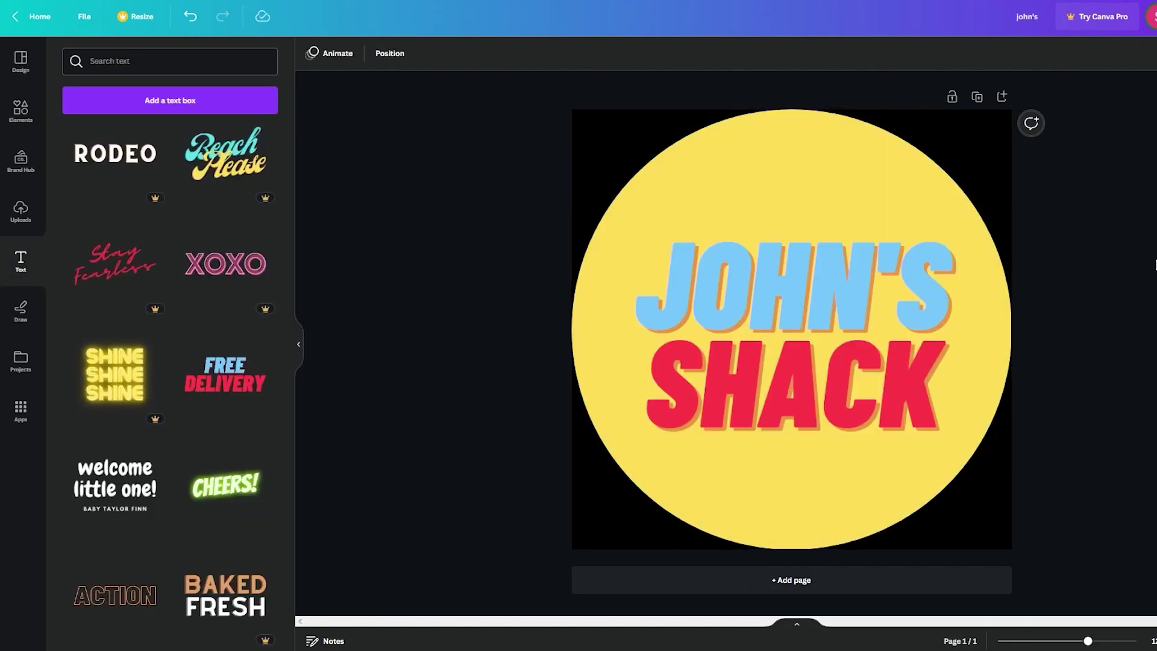
Change the circle's fill to white, then undo the change.
{"action": "left_click", "coordinate": [977, 172]}
{"action": "left_click", "coordinate": [372, 53]}
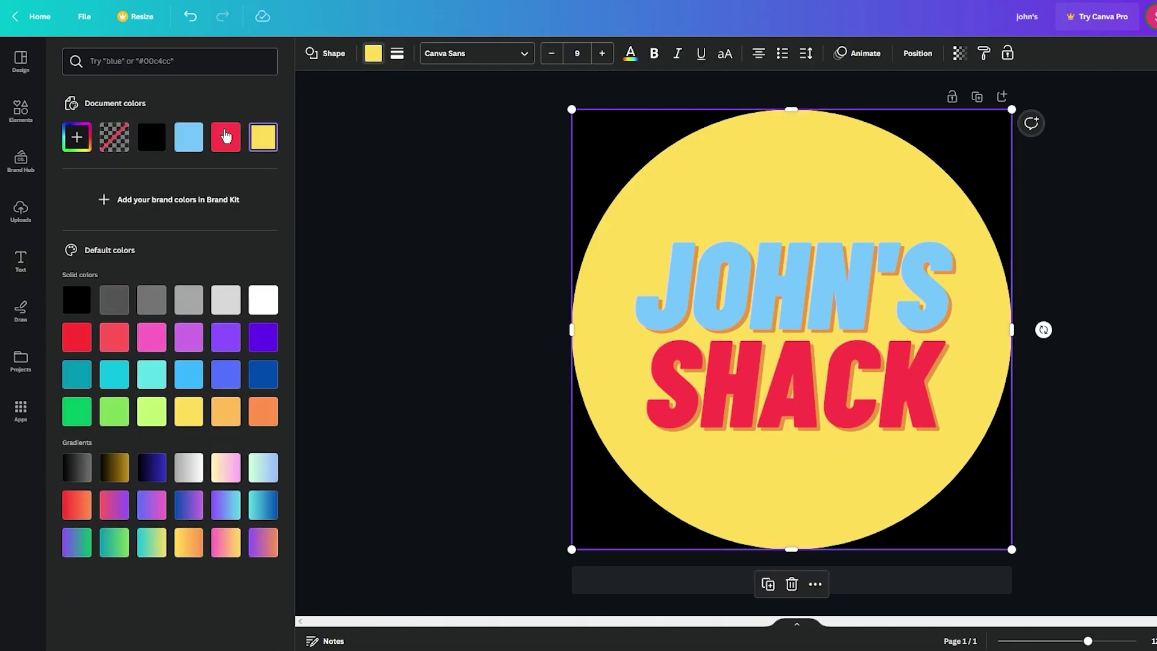
{"action": "left_click", "coordinate": [263, 299]}
{"action": "left_click", "coordinate": [390, 249]}
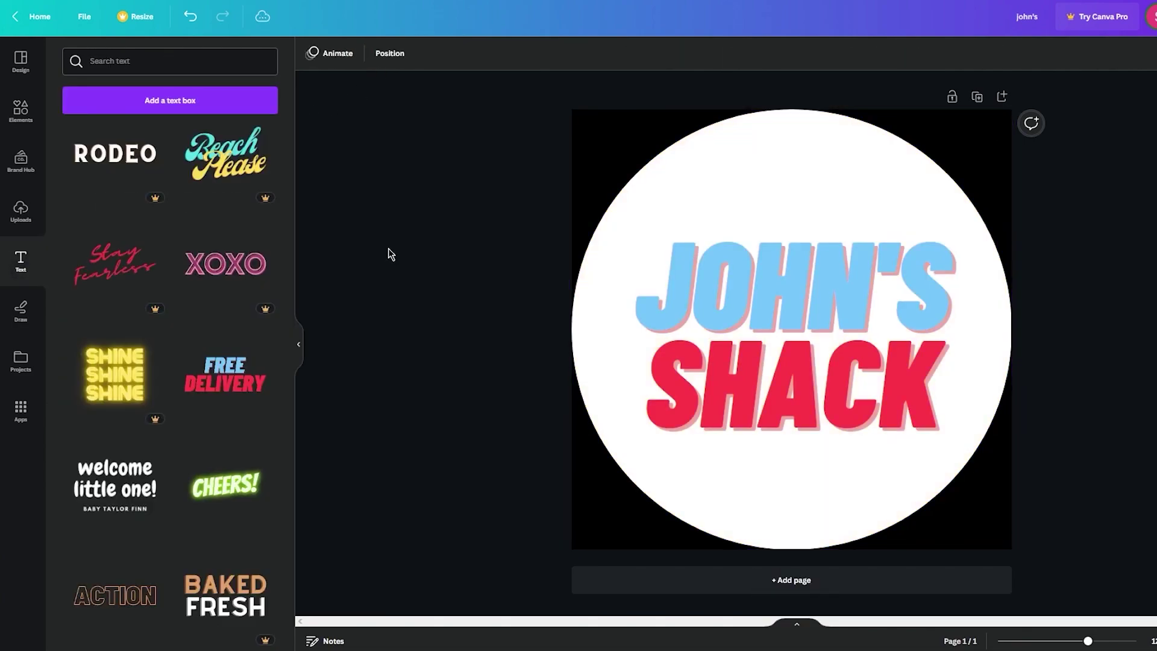
{"action": "left_click", "coordinate": [742, 196]}
{"action": "key", "text": "ctrl+z"}
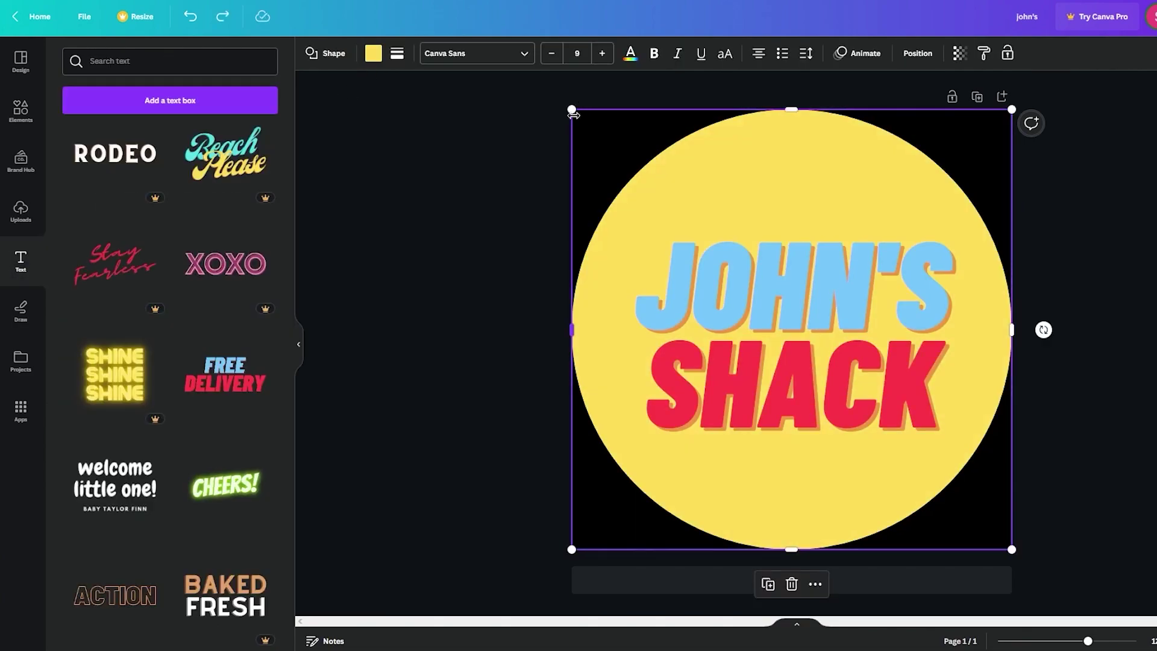
Narrow the circle to expose the page background, make the background white, and stretch the circle back to full page width.
{"action": "left_click_drag", "start_coordinate": [573, 114], "coordinate": [605, 110]}
{"action": "left_click", "coordinate": [595, 147]}
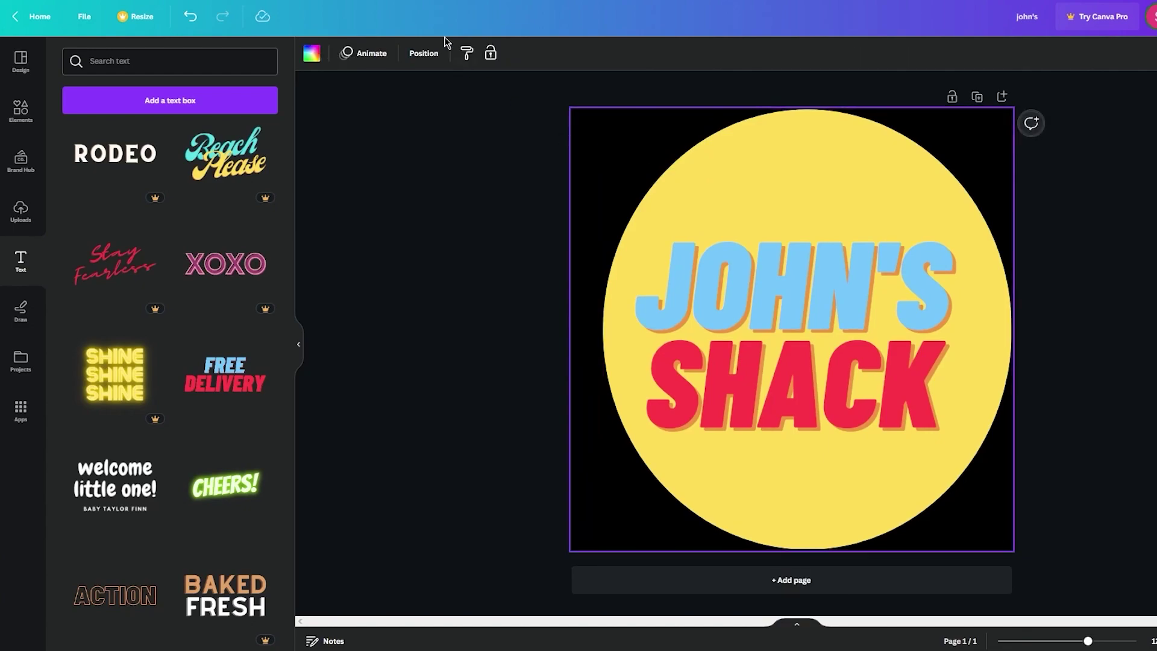
{"action": "left_click", "coordinate": [311, 53]}
{"action": "left_click", "coordinate": [262, 298]}
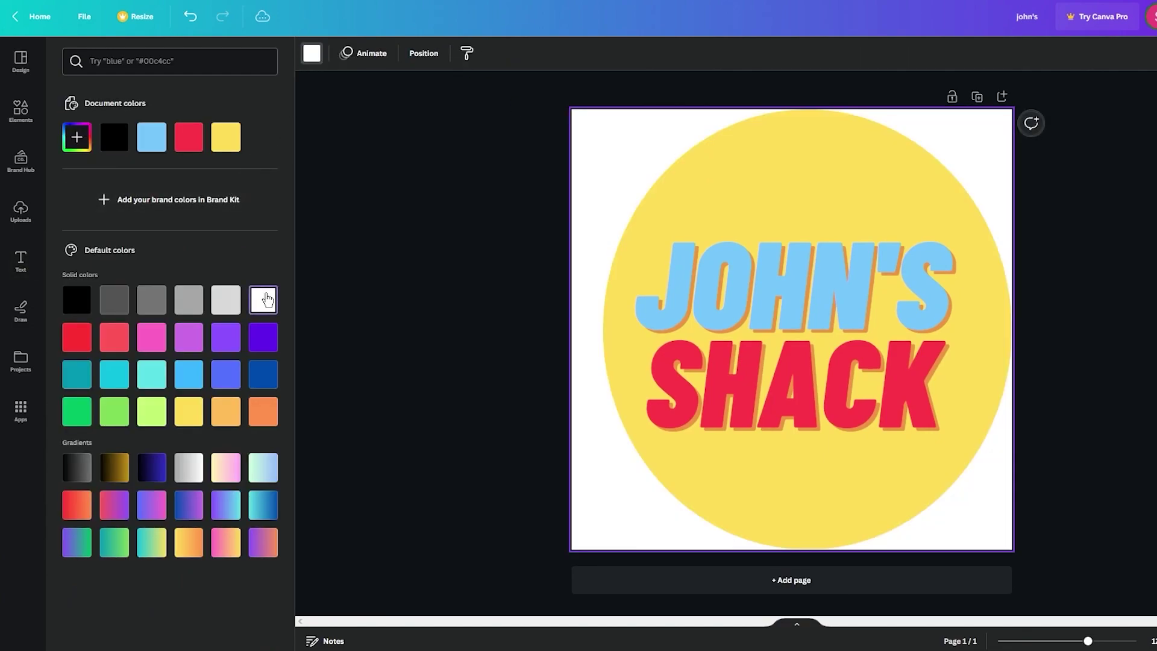
{"action": "left_click", "coordinate": [612, 235]}
{"action": "left_click_drag", "start_coordinate": [601, 330], "coordinate": [571, 330]}
{"action": "left_click", "coordinate": [556, 326]}
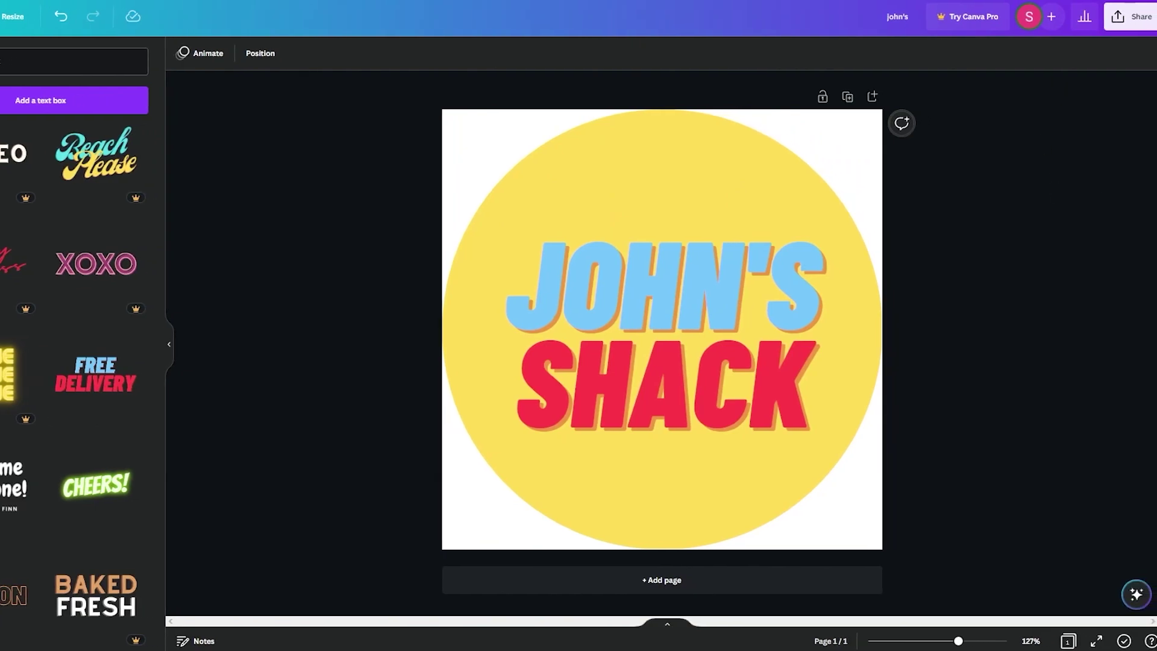
Download the circular logo design as a PNG file.
{"action": "left_click", "coordinate": [1132, 17]}
{"action": "left_click", "coordinate": [1040, 342]}
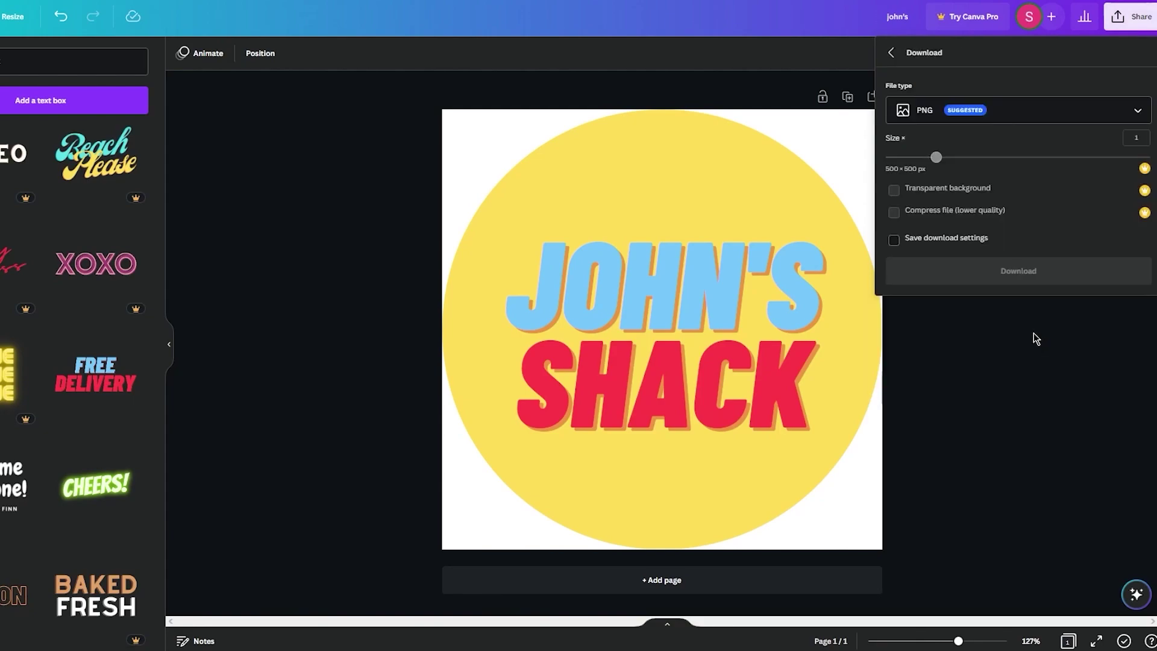
{"action": "left_click", "coordinate": [1026, 275]}
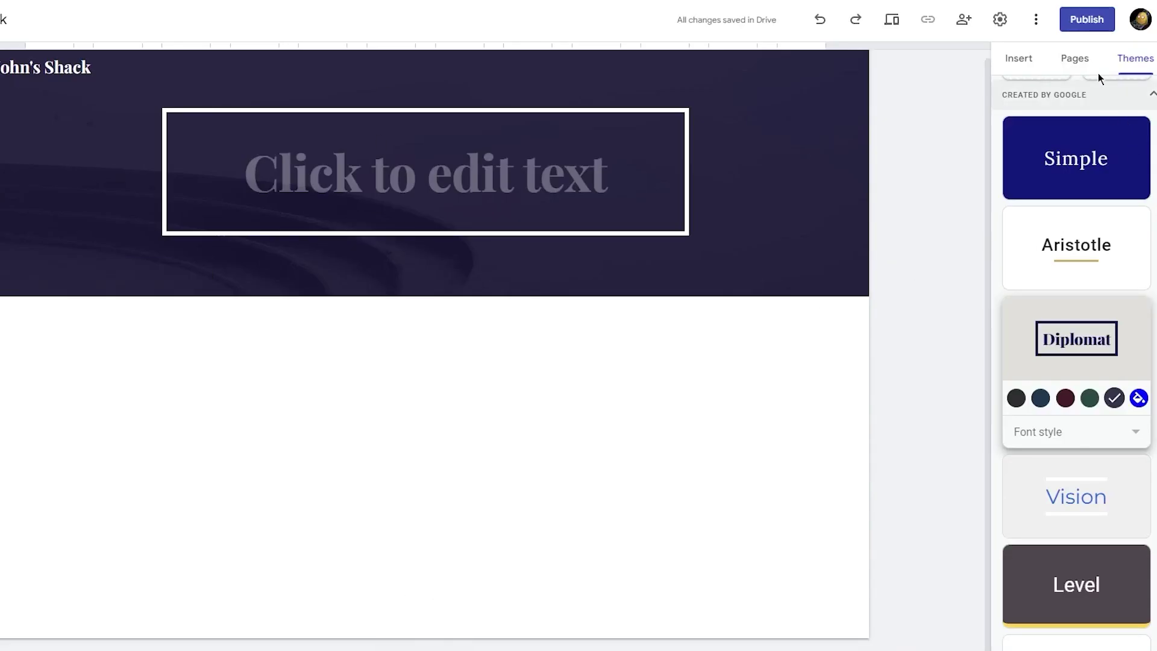
Switch to Google Sites and view the downloaded logo images, including John's (3).png and john's (4).png.
{"action": "left_click", "coordinate": [1091, 0]}
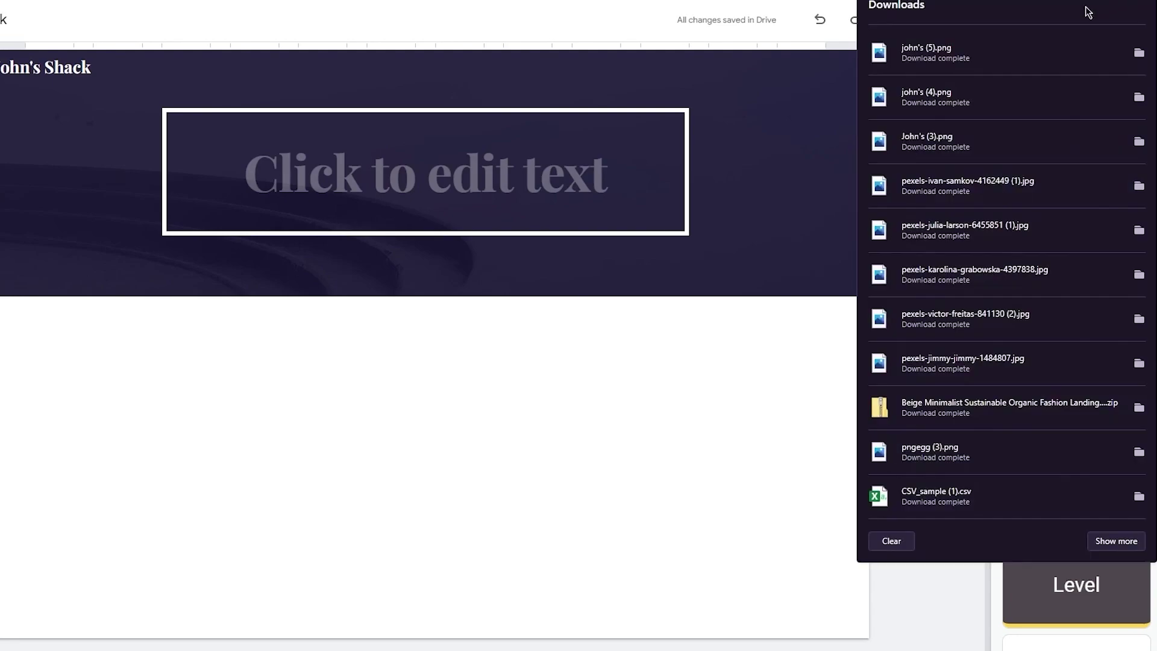
{"action": "left_click", "coordinate": [981, 152]}
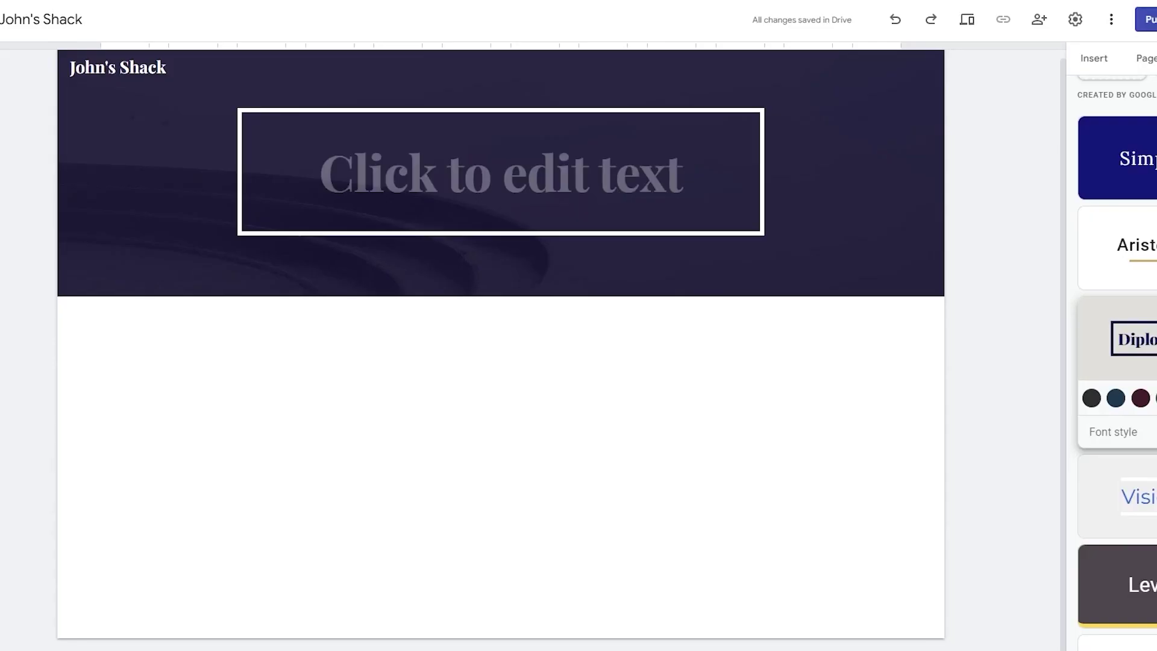
{"action": "left_click", "coordinate": [1079, 1]}
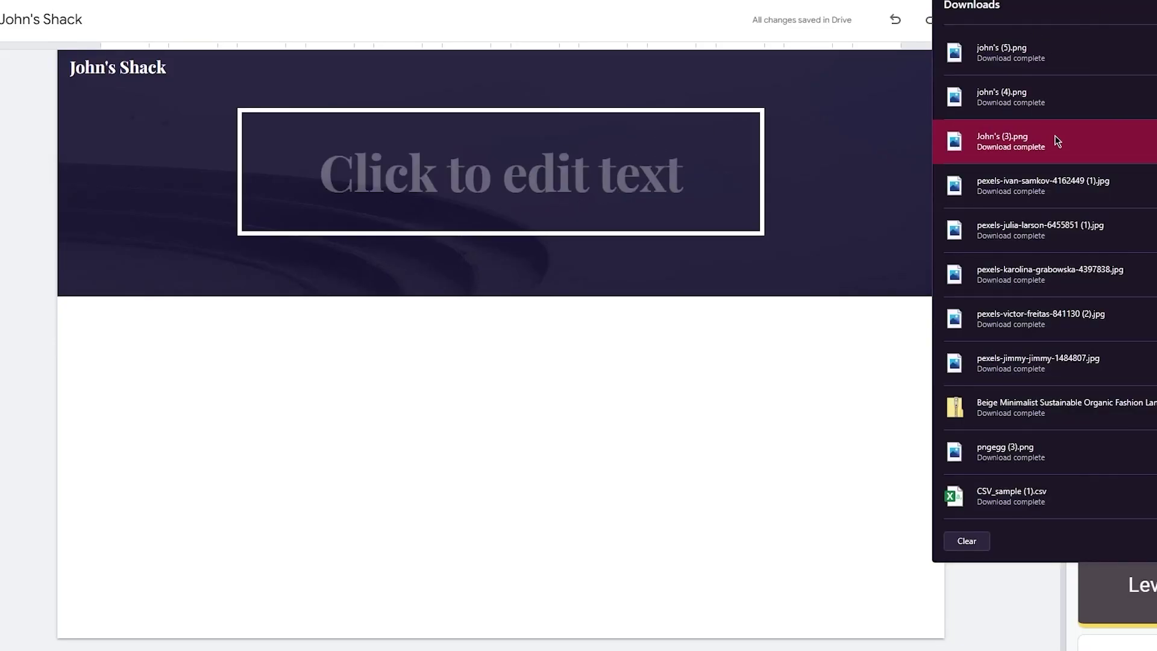
{"action": "left_click", "coordinate": [1031, 107]}
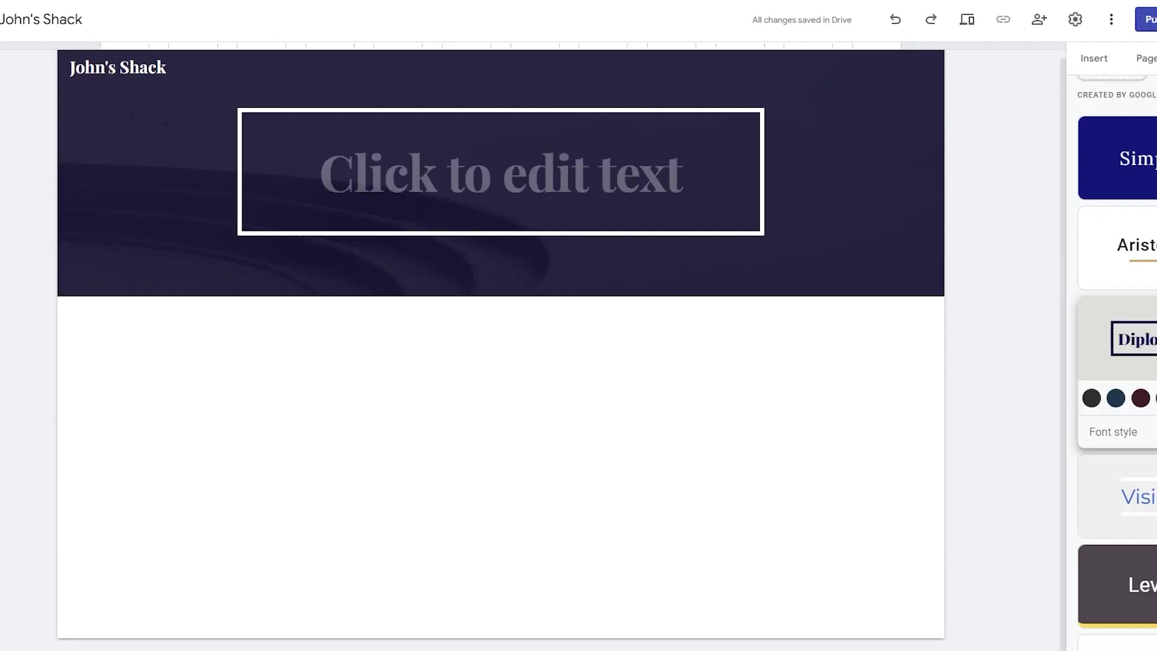
{"action": "left_click", "coordinate": [1073, 46]}
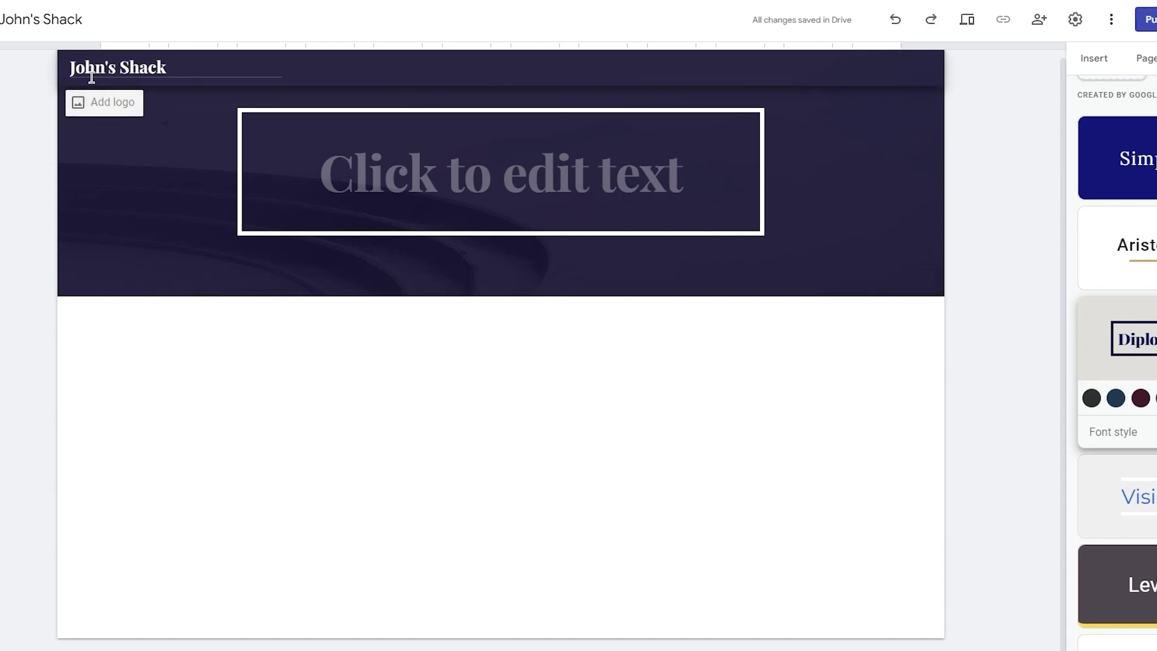
Upload the john's (4) image as the site logo, then remove it and close the settings.
{"action": "left_click", "coordinate": [103, 102]}
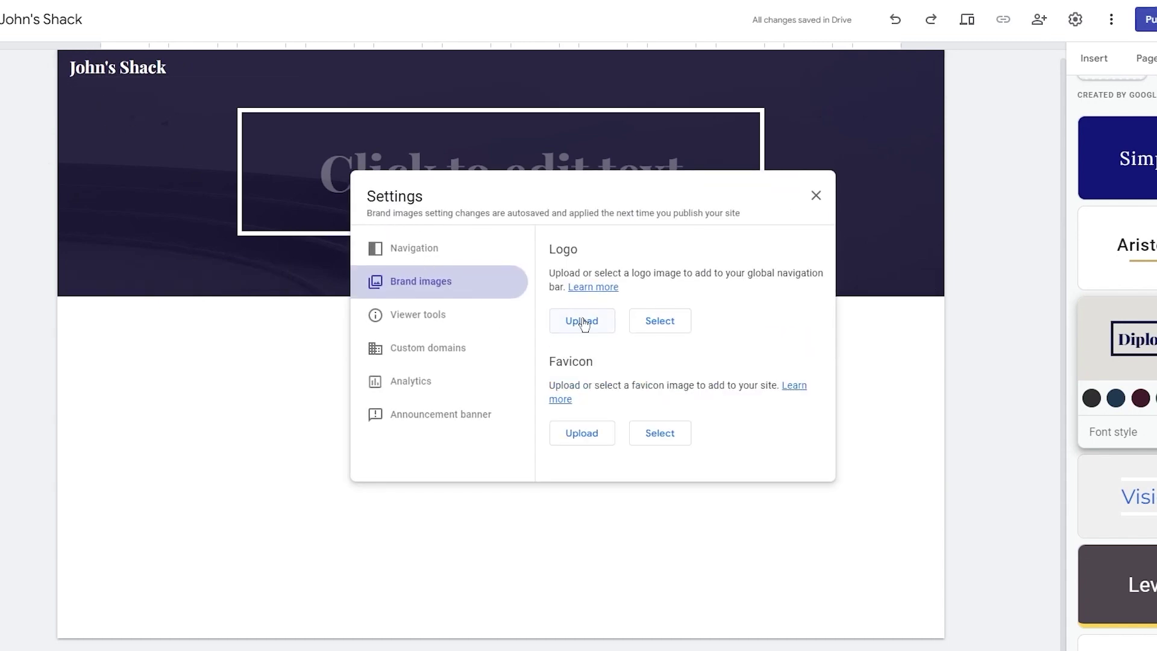
{"action": "left_click", "coordinate": [594, 332]}
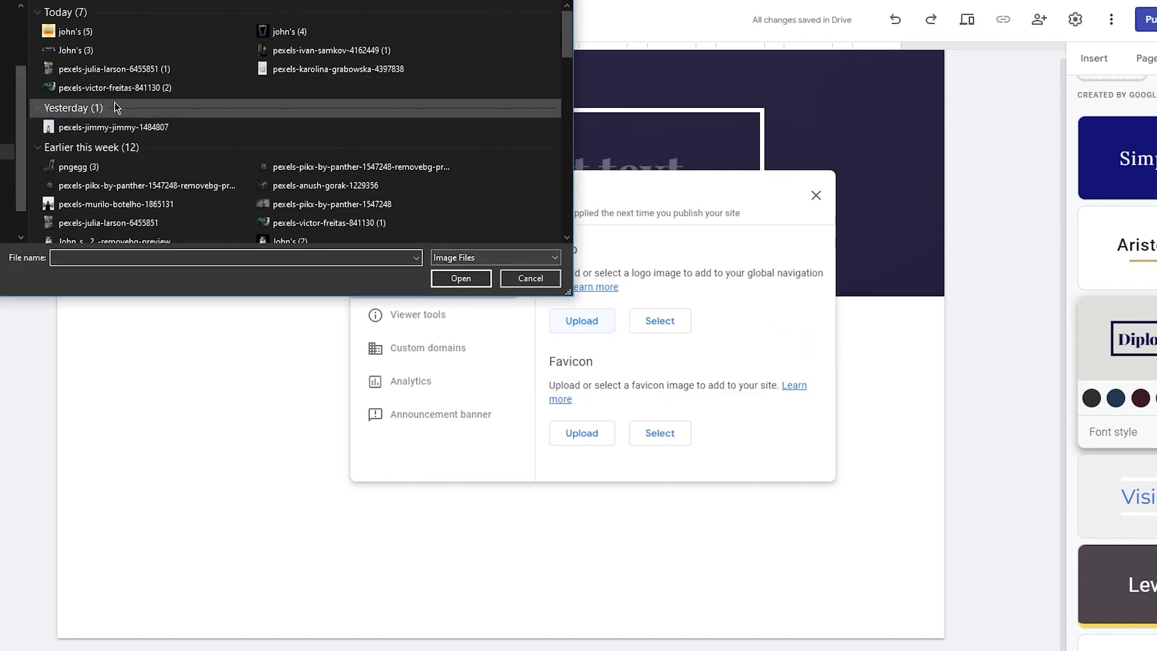
{"action": "double_click", "coordinate": [315, 30]}
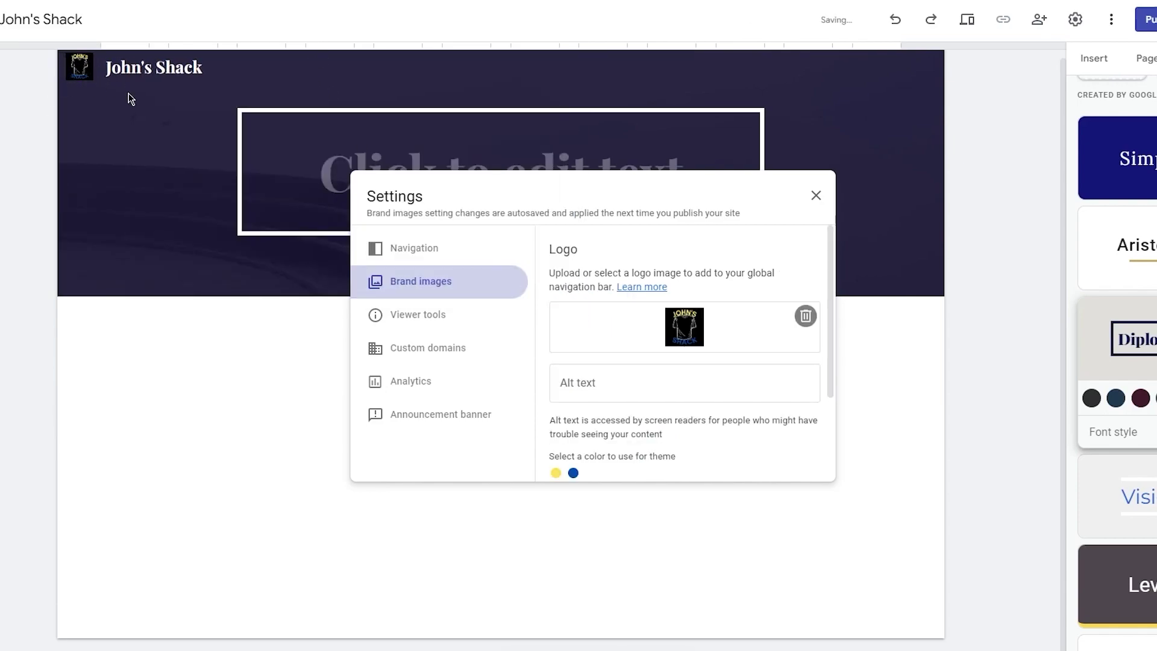
{"action": "left_click", "coordinate": [805, 316]}
{"action": "left_click", "coordinate": [816, 195]}
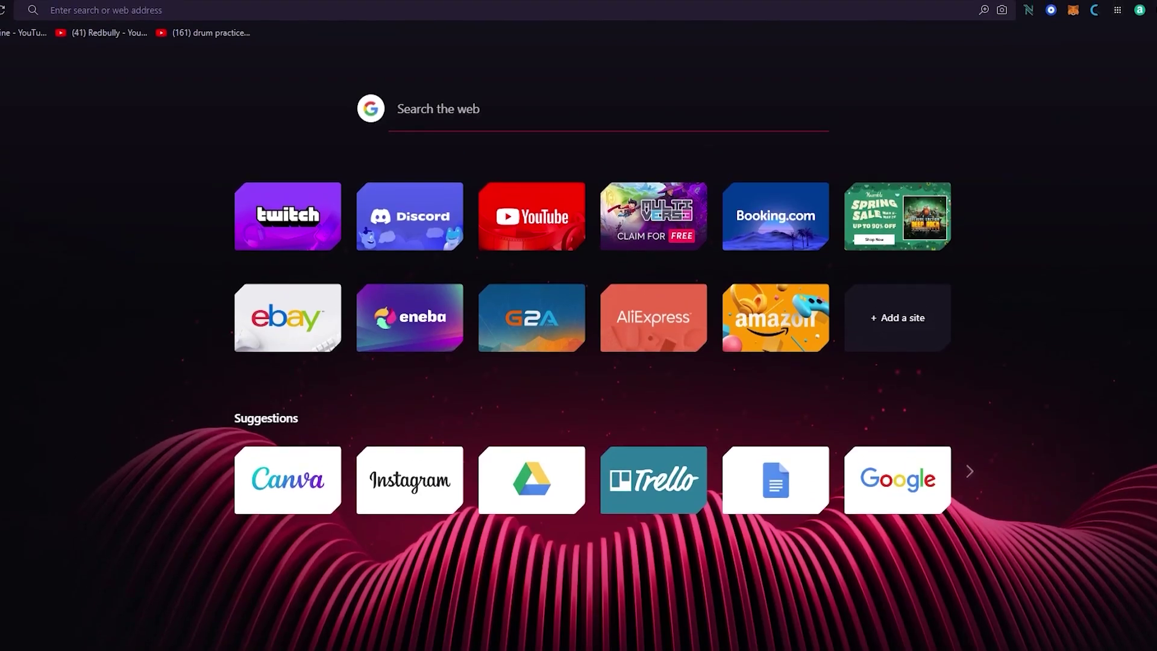
Switch to the remove.bg website in a new browser tab.
{"action": "type", "text": "re"}
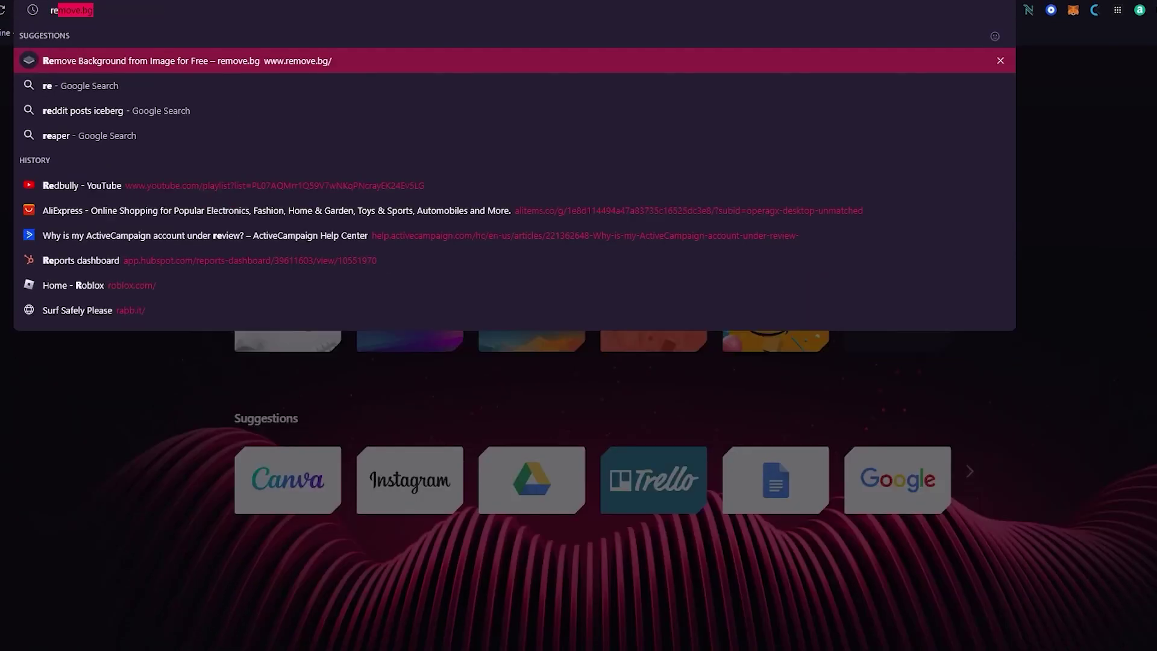
{"action": "type", "text": "move"}
{"action": "key", "text": "Return"}
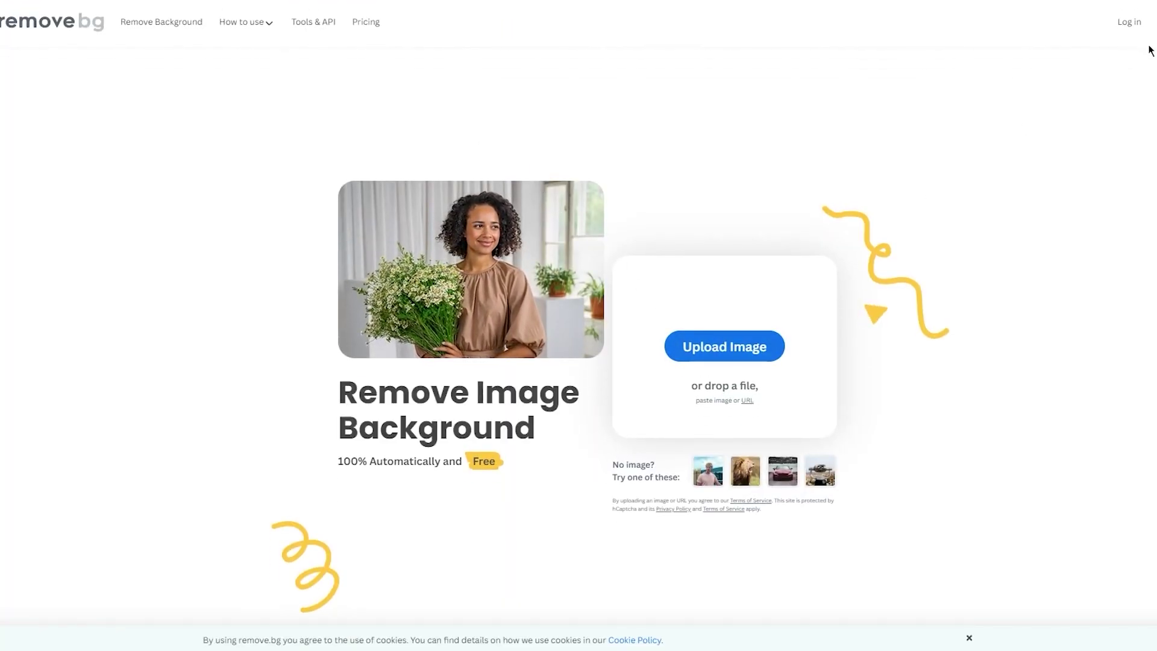
Remove the background of the downloaded john's (4).png logo and download the resulting preview image.
{"action": "left_click", "coordinate": [1156, 0]}
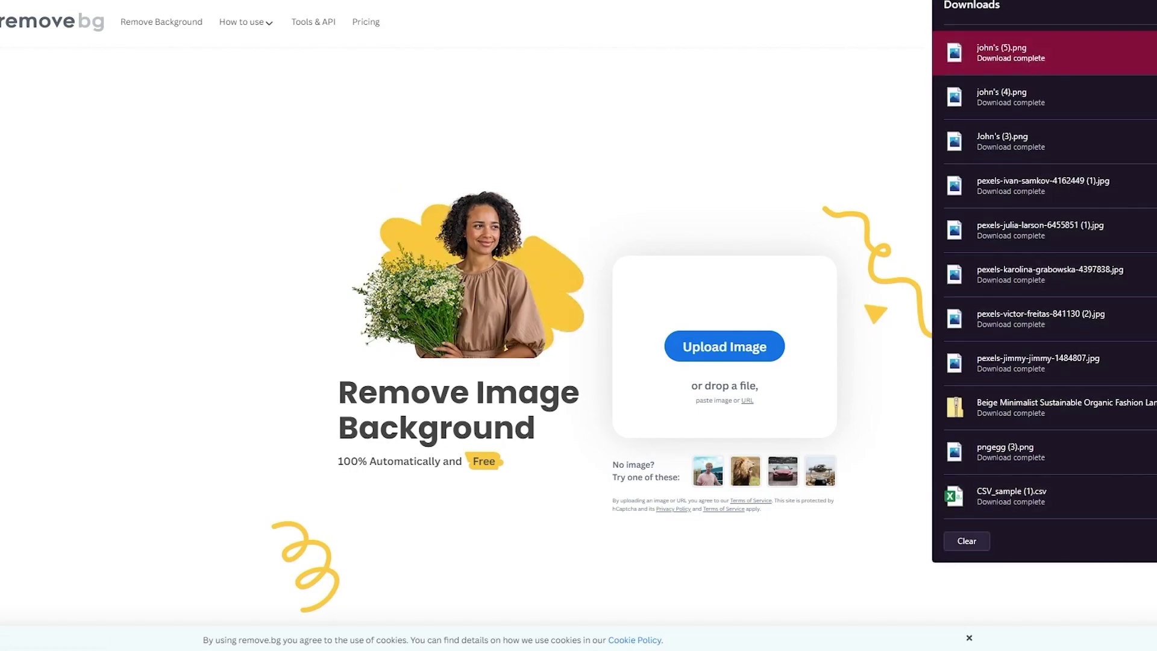
{"action": "left_click_drag", "start_coordinate": [1077, 93], "coordinate": [732, 356]}
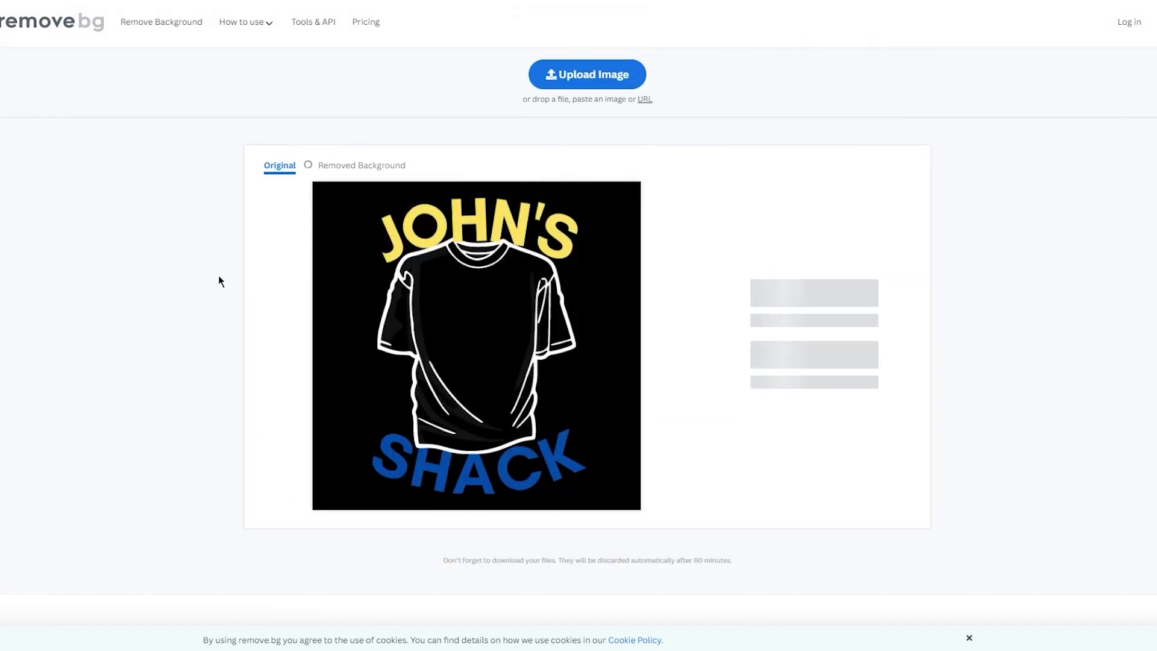
{"action": "scroll", "coordinate": [403, 327], "scroll_direction": "down", "scroll_amount": 1}
{"action": "scroll", "coordinate": [410, 328], "scroll_direction": "up", "scroll_amount": 1}
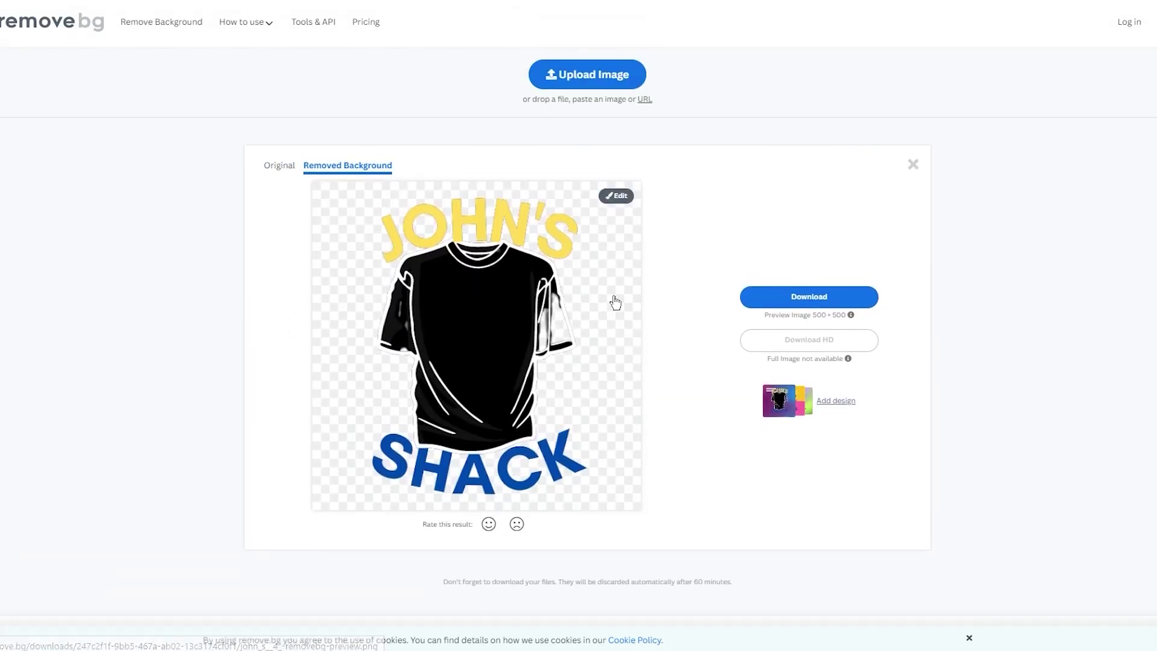
{"action": "left_click", "coordinate": [753, 298]}
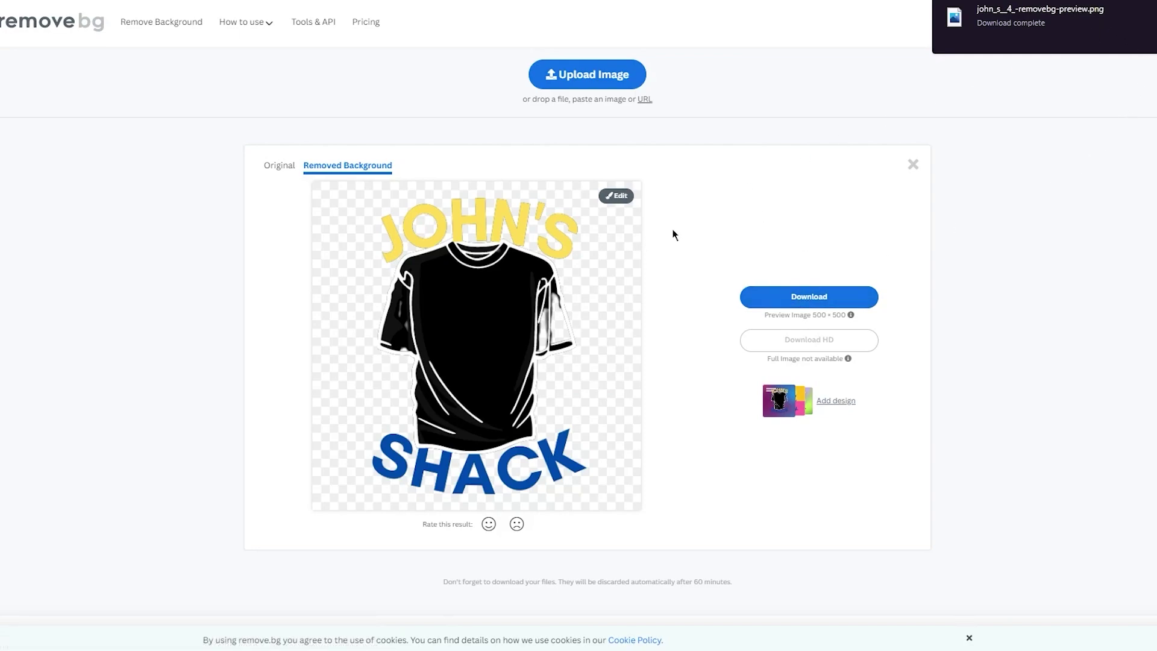
Edit the cutout with a smaller Restore brush and paint back the missing parts of the T-shirt's right-hand sleeve.
{"action": "left_click", "coordinate": [617, 197]}
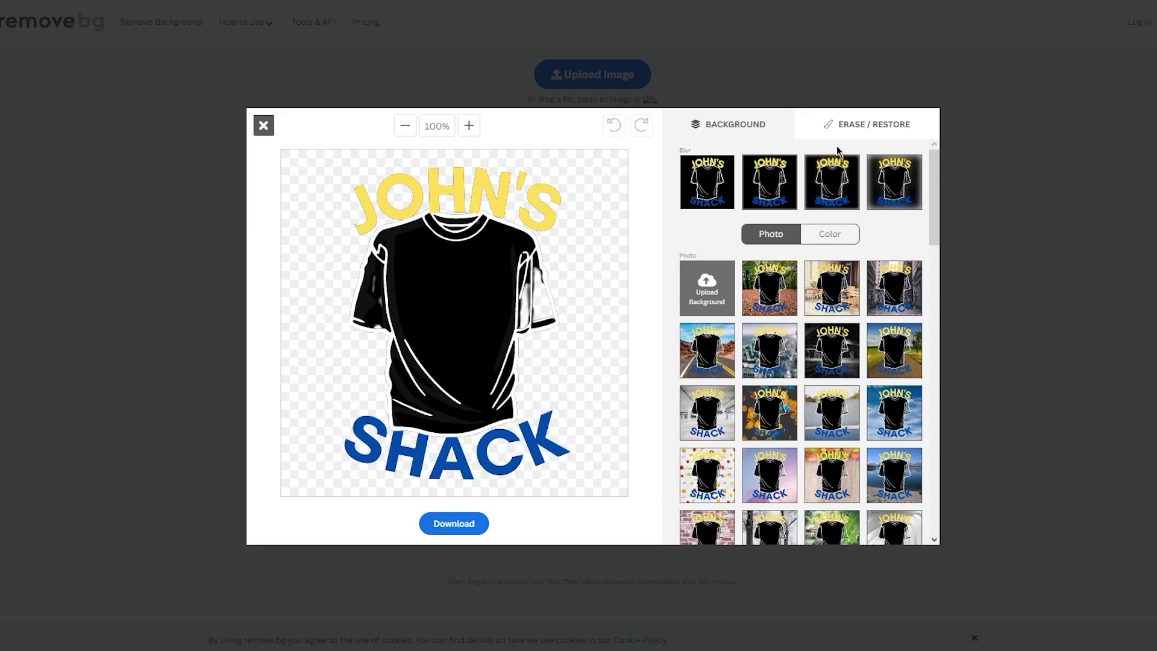
{"action": "left_click", "coordinate": [866, 124]}
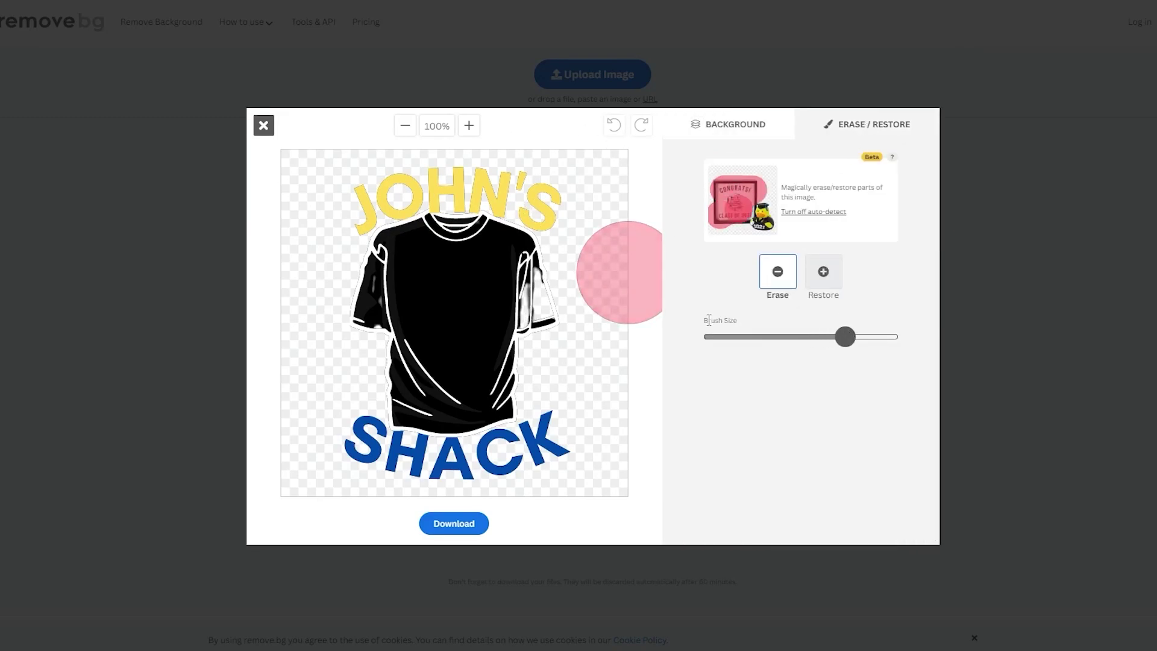
{"action": "left_click_drag", "start_coordinate": [845, 336], "coordinate": [747, 336]}
{"action": "left_click", "coordinate": [825, 274]}
{"action": "left_click_drag", "start_coordinate": [537, 277], "coordinate": [546, 319]}
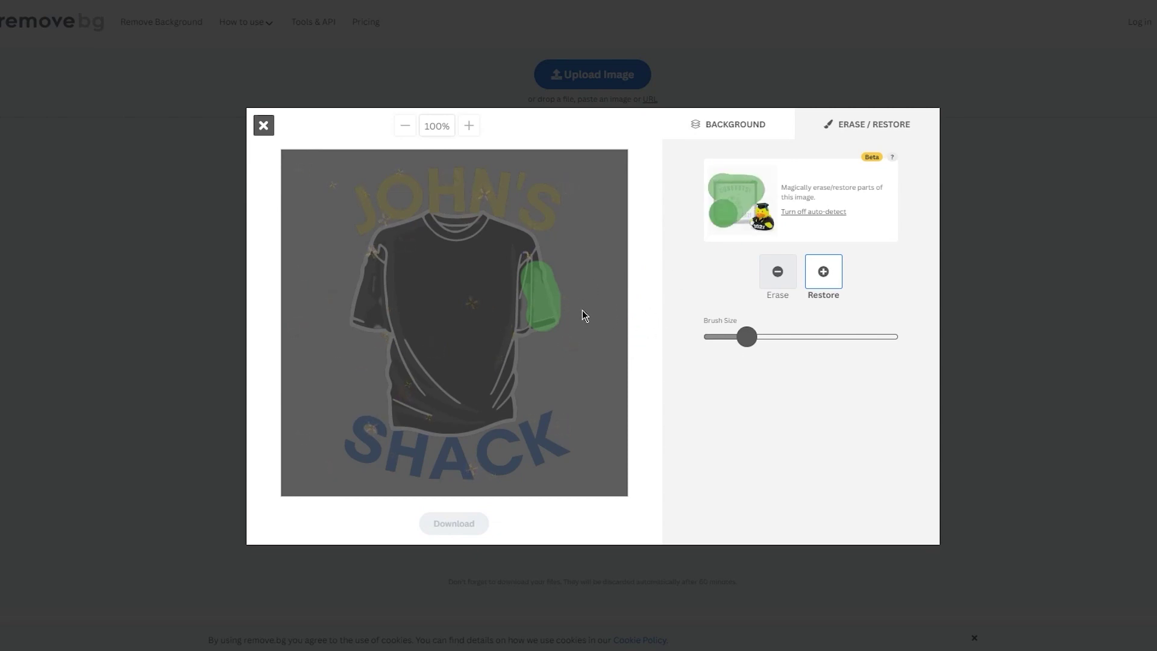
{"action": "left_click_drag", "start_coordinate": [531, 305], "coordinate": [529, 320]}
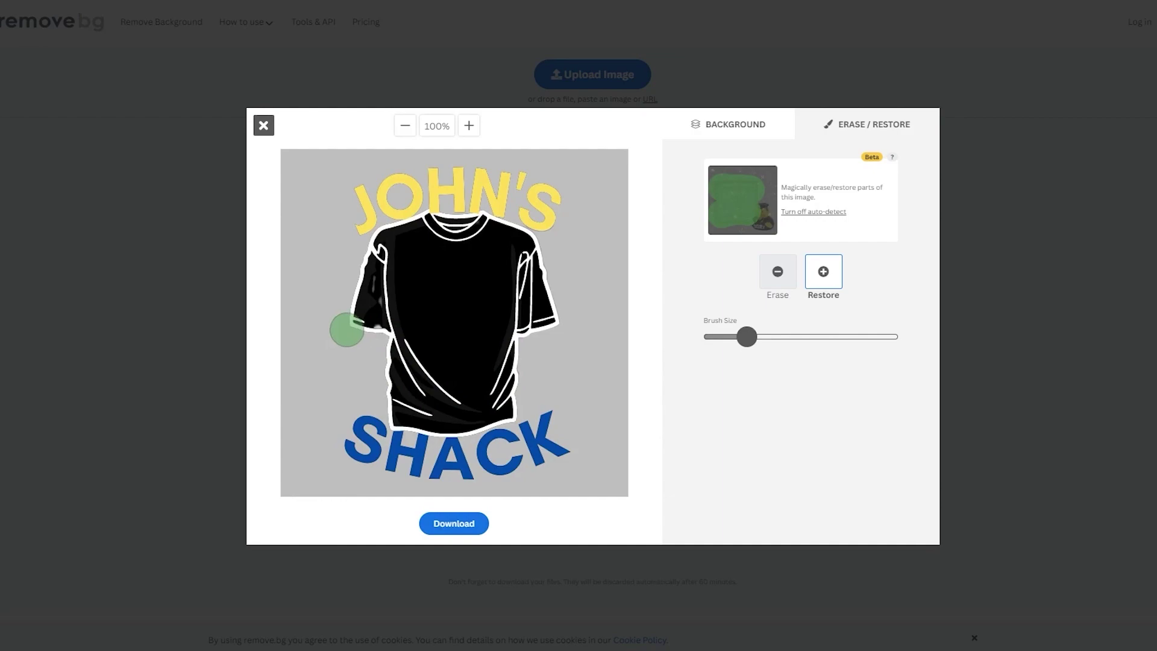
Restore the missing parts of the T-shirt's left-hand sleeve and download the corrected image.
{"action": "left_click_drag", "start_coordinate": [377, 312], "coordinate": [377, 277]}
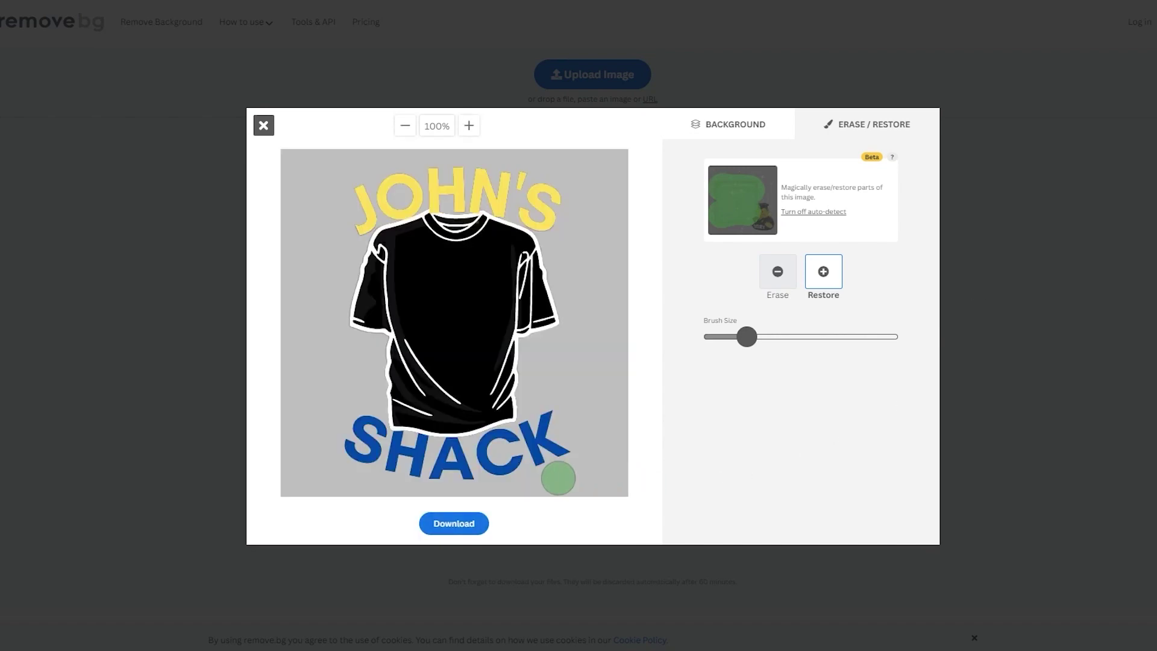
{"action": "left_click", "coordinate": [477, 523]}
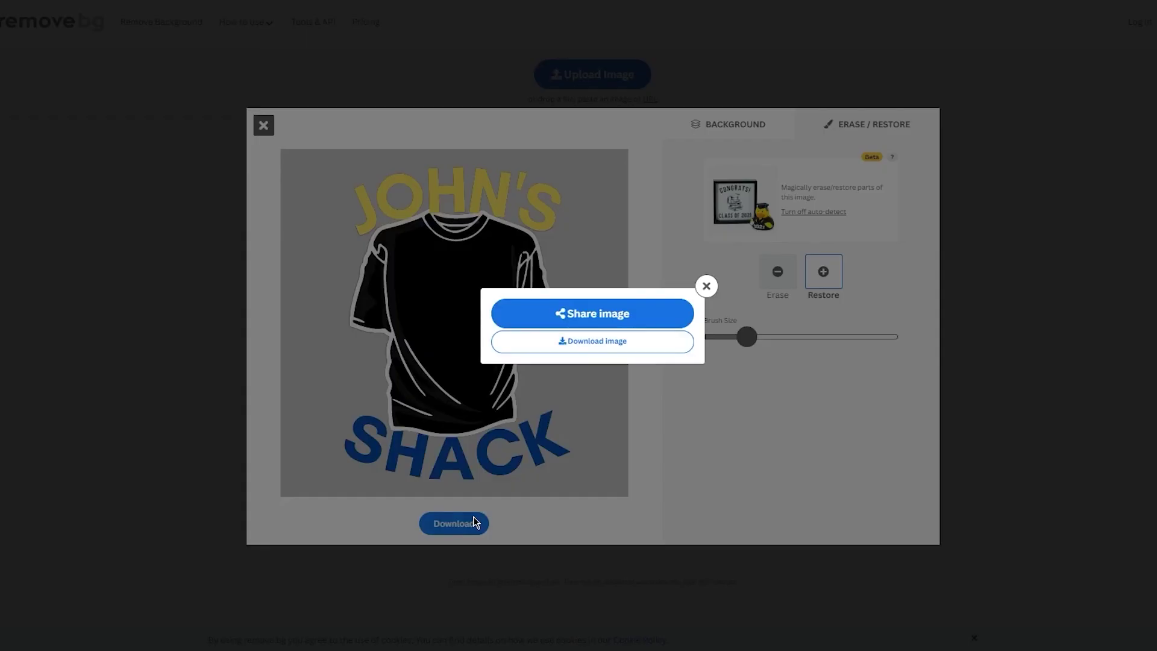
{"action": "left_click", "coordinate": [630, 343]}
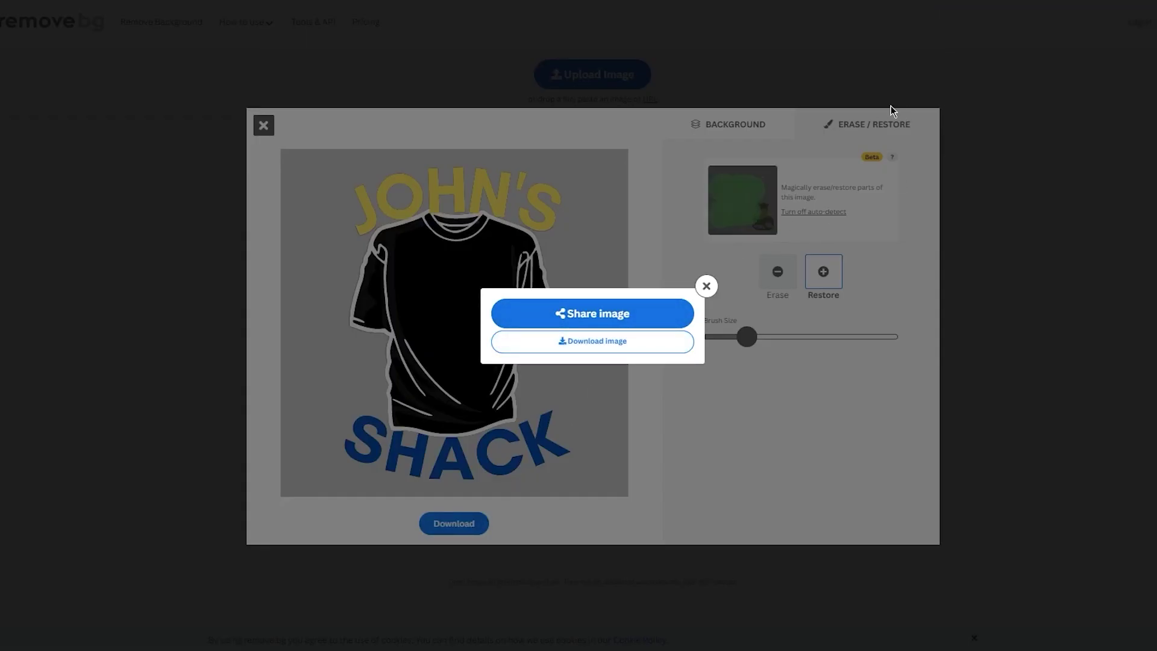
Close the cutout editor, return to the site in Google Sites and upload john_s__4_-removebg-preview (1) as its logo.
{"action": "left_click", "coordinate": [706, 287]}
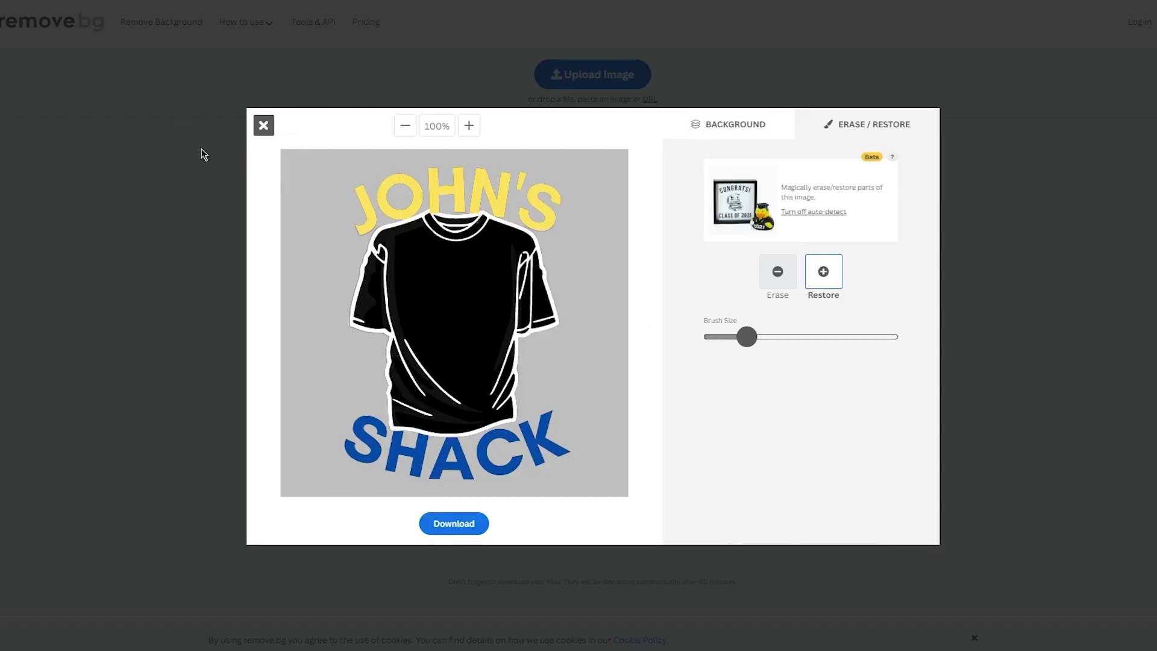
{"action": "left_click", "coordinate": [262, 126]}
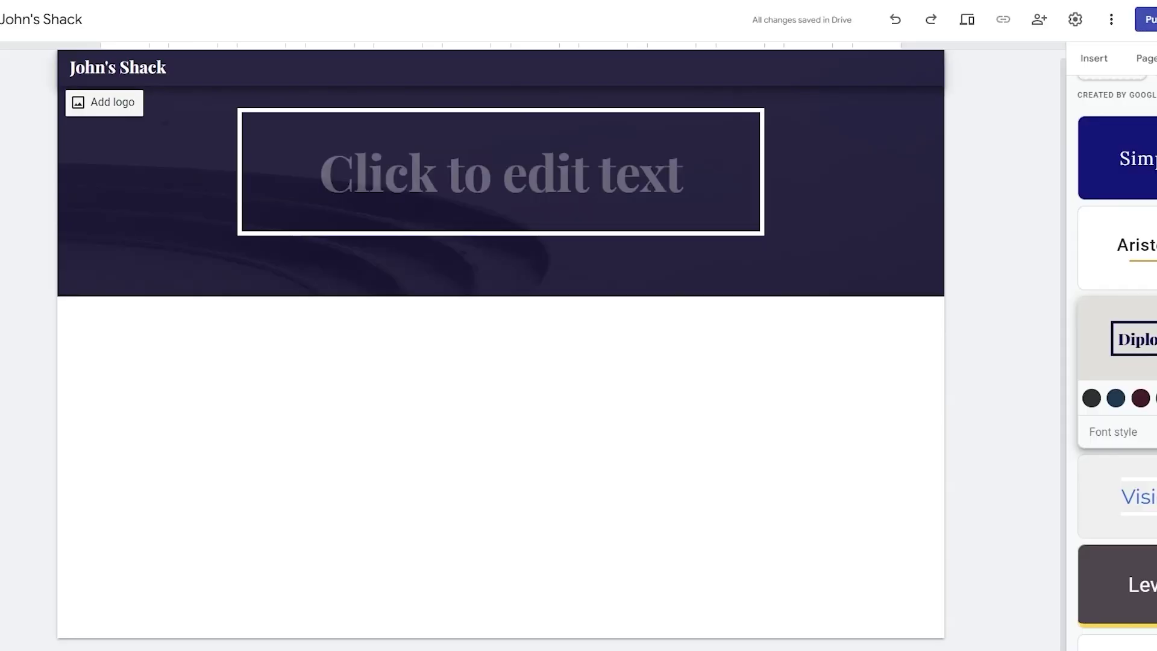
{"action": "left_click", "coordinate": [103, 110]}
{"action": "left_click", "coordinate": [589, 332]}
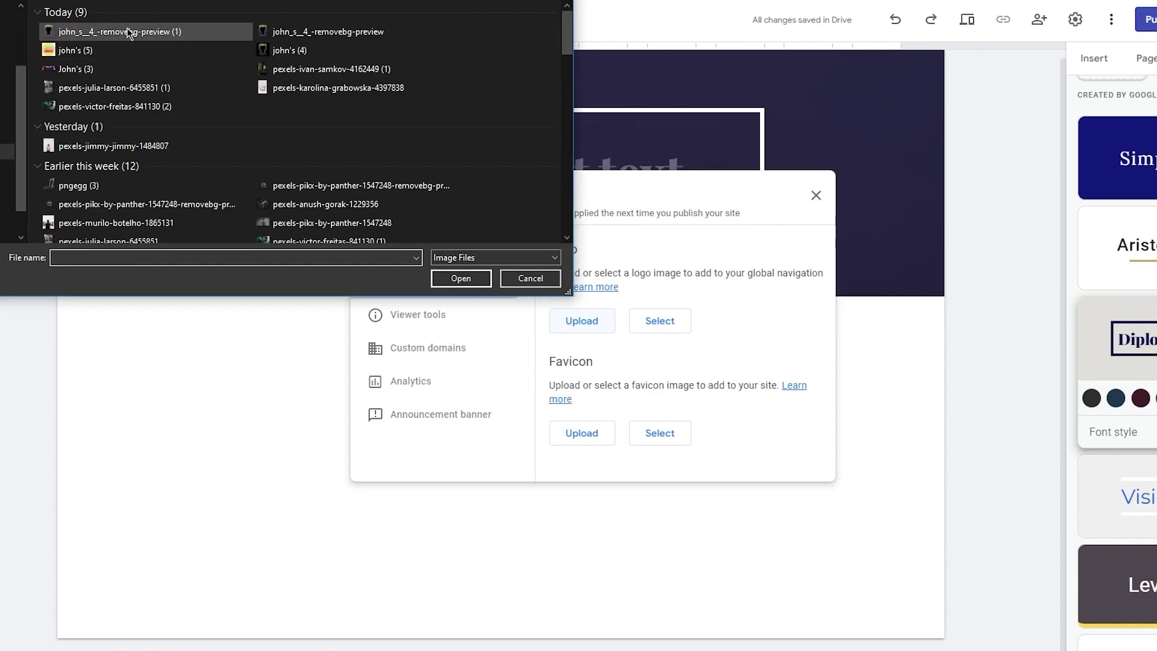
{"action": "double_click", "coordinate": [126, 31]}
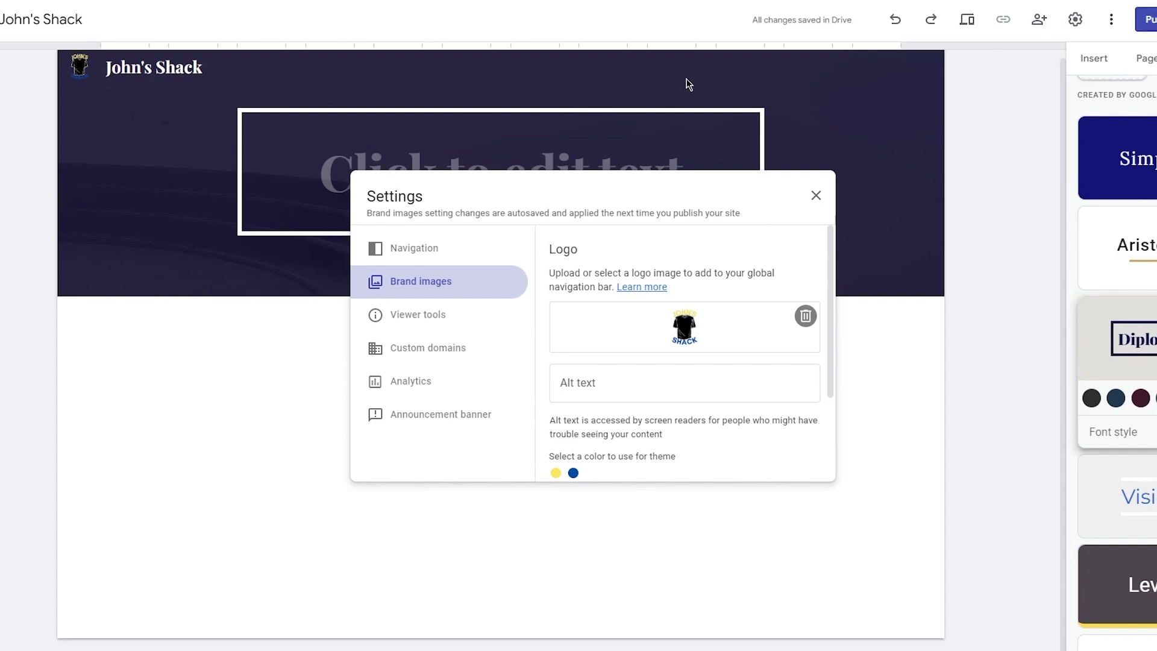
{"action": "scroll", "coordinate": [714, 301], "scroll_direction": "down", "scroll_amount": 2}
{"action": "left_click", "coordinate": [636, 256]}
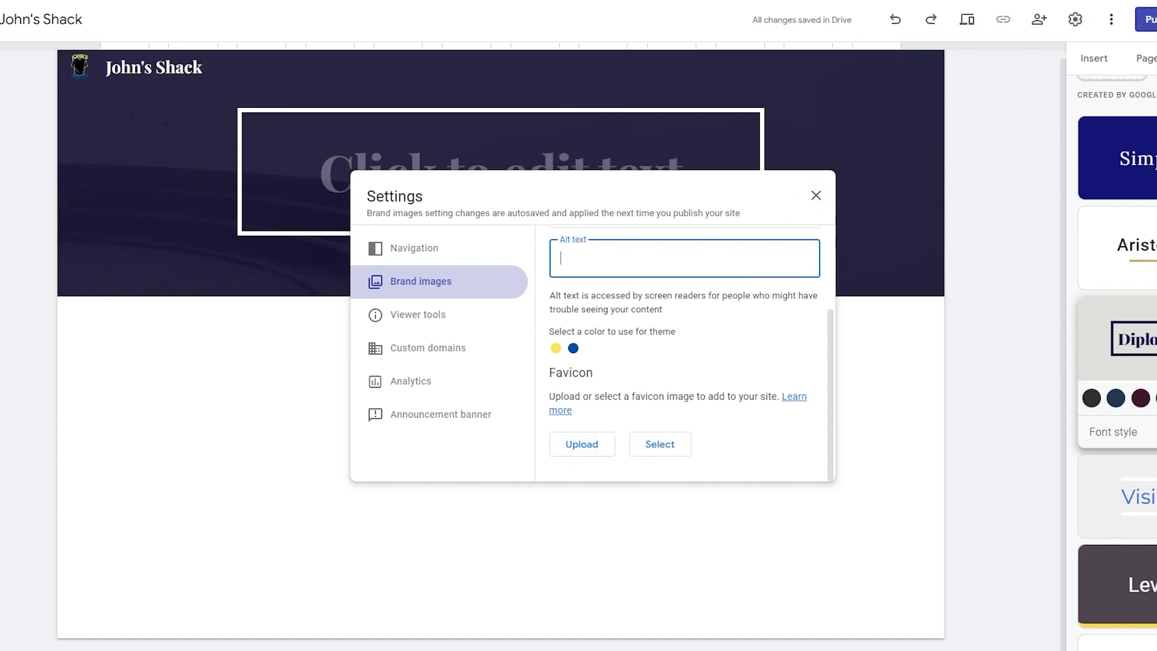
{"action": "left_click", "coordinate": [596, 442]}
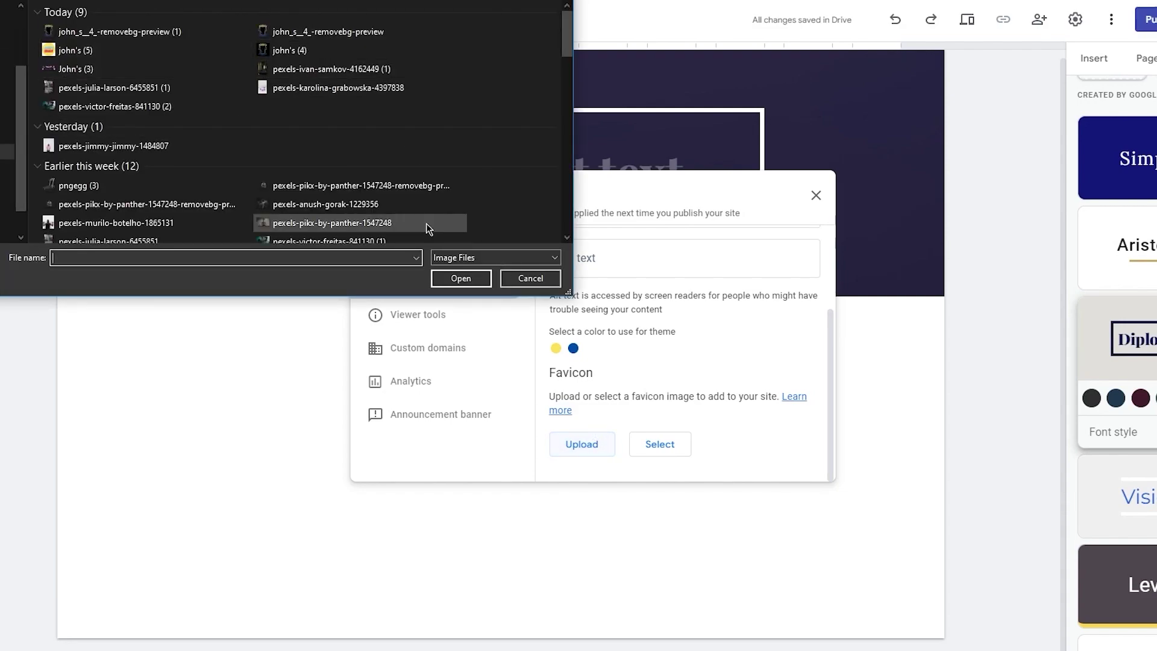
{"action": "left_click", "coordinate": [529, 278]}
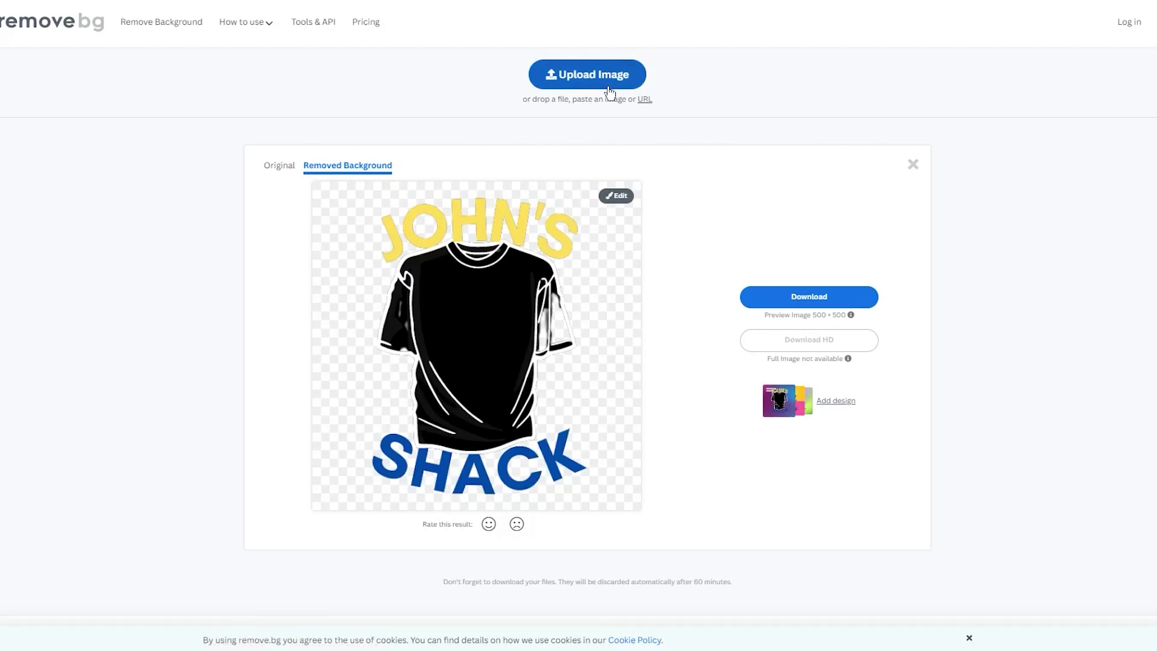
Switch to remove.bg, remove the background of the yellow john's (5) logo and download the preview image.
{"action": "key", "text": "ctrl+j"}
{"action": "left_click_drag", "start_coordinate": [1069, 144], "coordinate": [604, 243]}
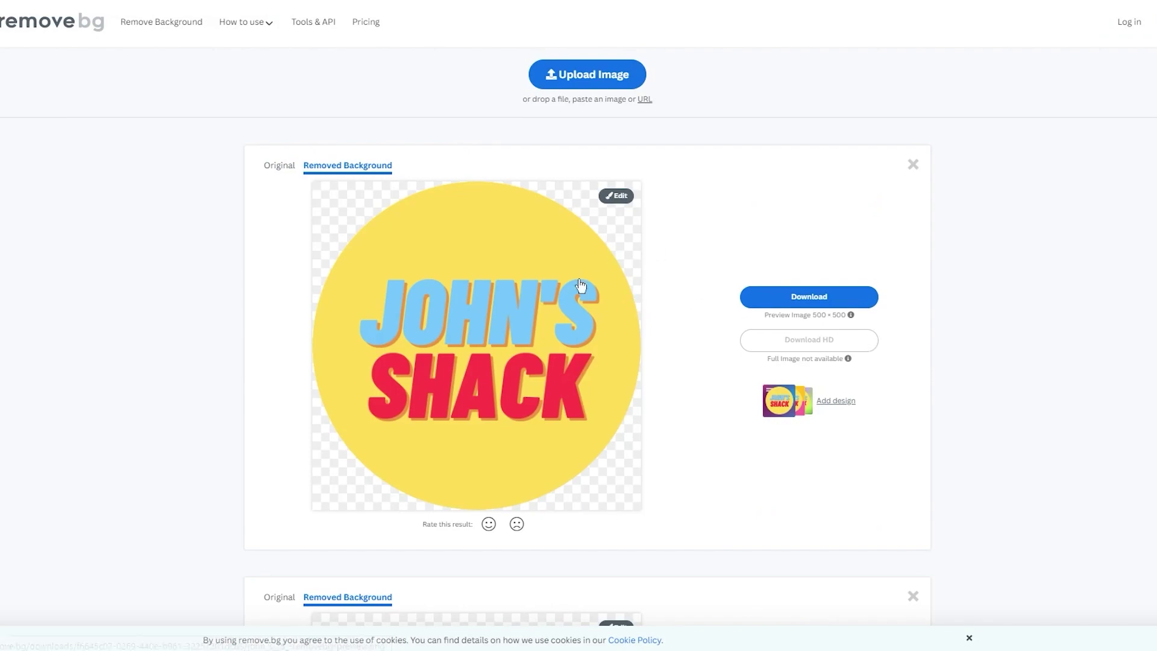
{"action": "left_click", "coordinate": [767, 297]}
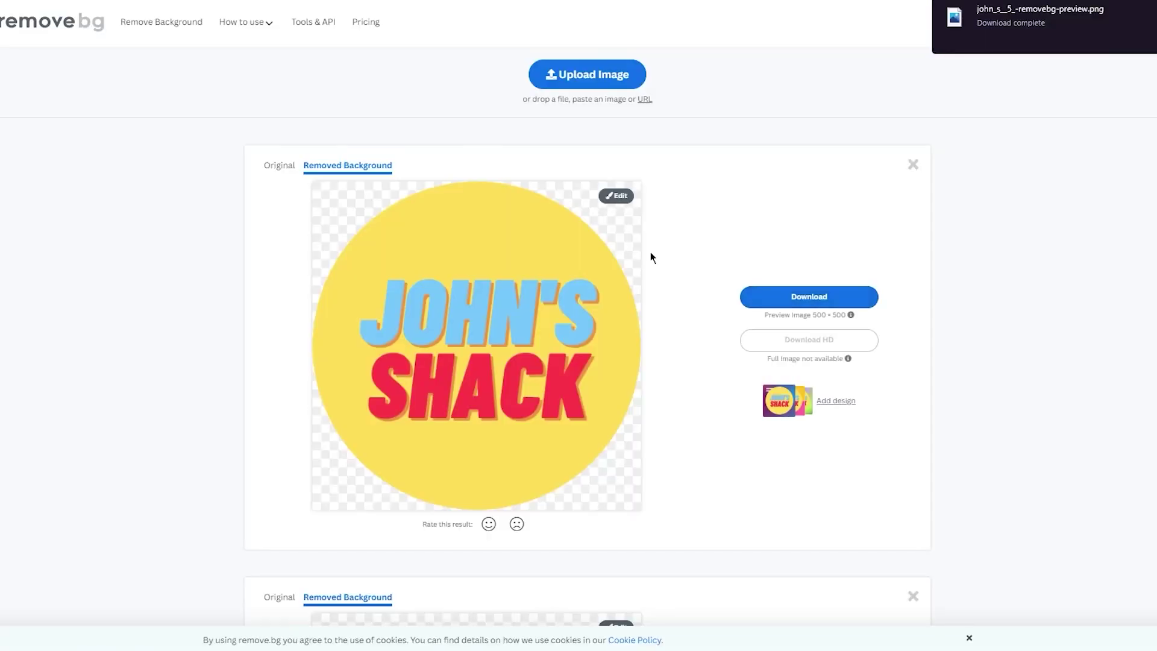
Return to Google Sites, upload john_s__5_-removebg-preview as the site's favicon and close the settings.
{"action": "left_click", "coordinate": [150, 2]}
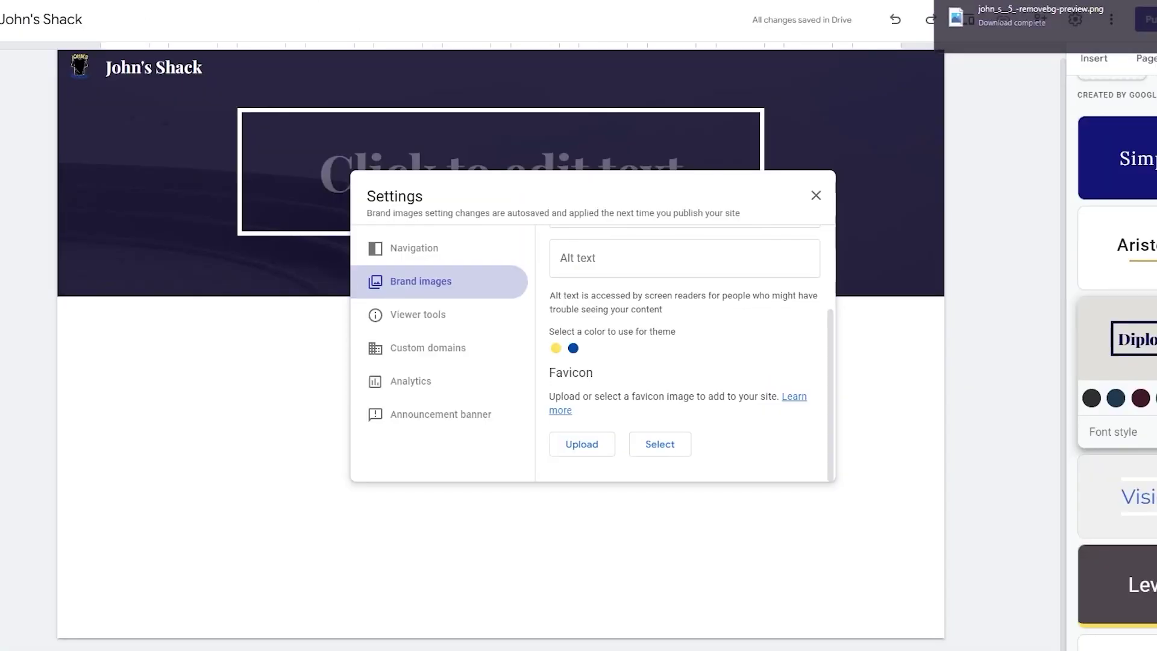
{"action": "left_click", "coordinate": [577, 435]}
{"action": "left_click", "coordinate": [78, 29]}
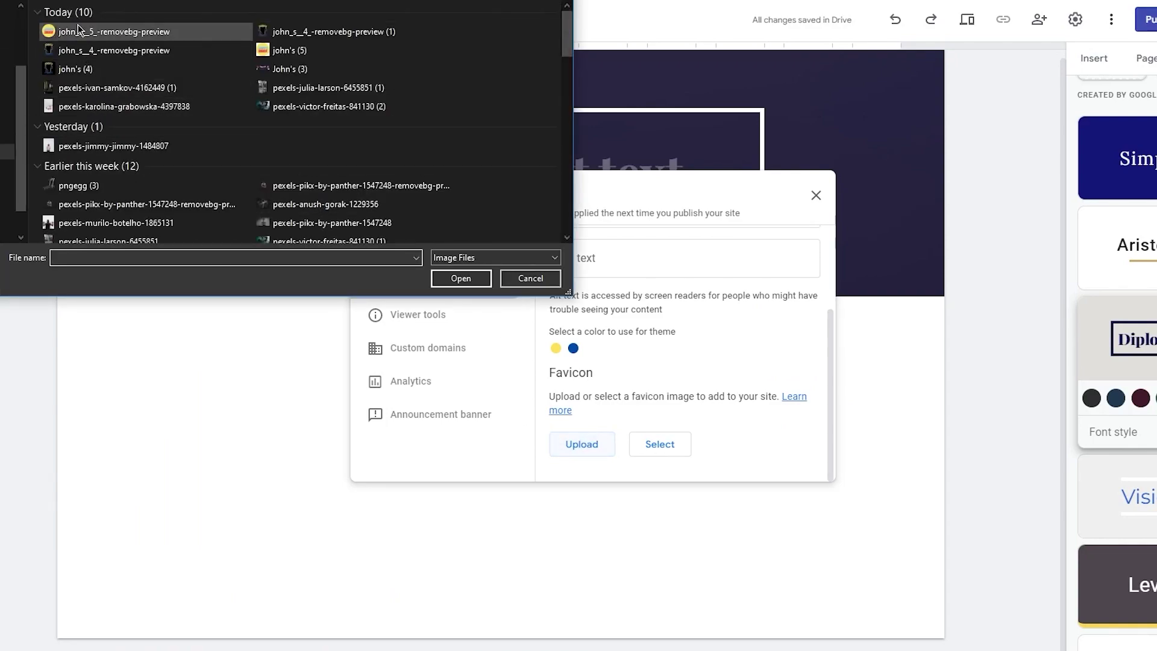
{"action": "double_click", "coordinate": [79, 29]}
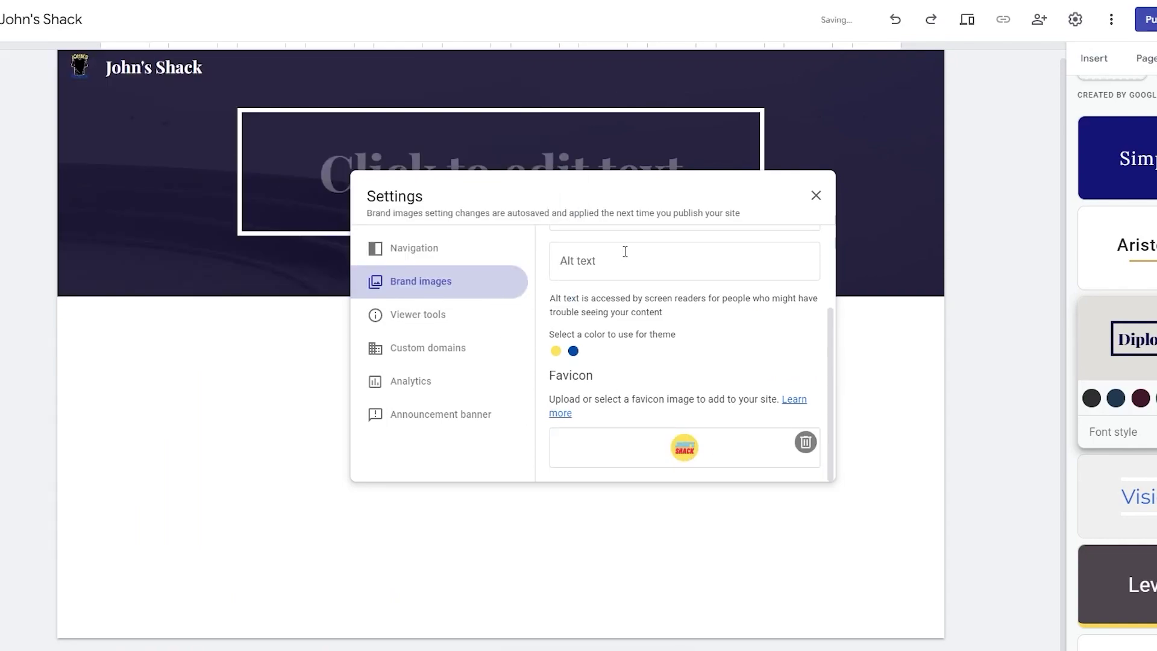
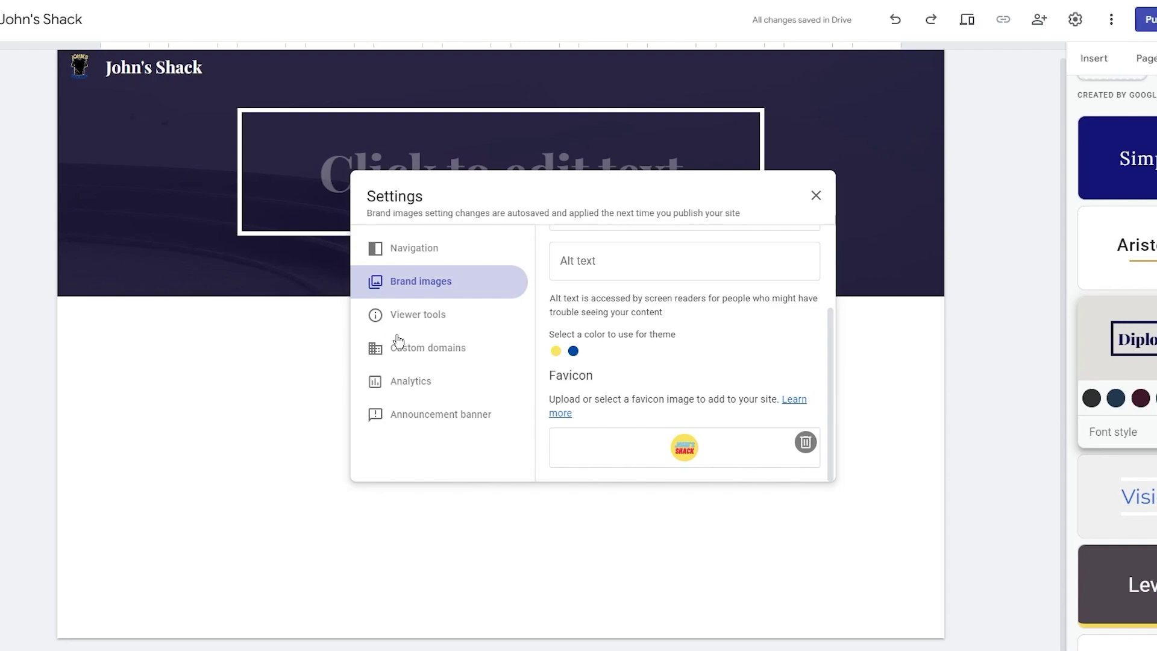
{"action": "left_click", "coordinate": [813, 195]}
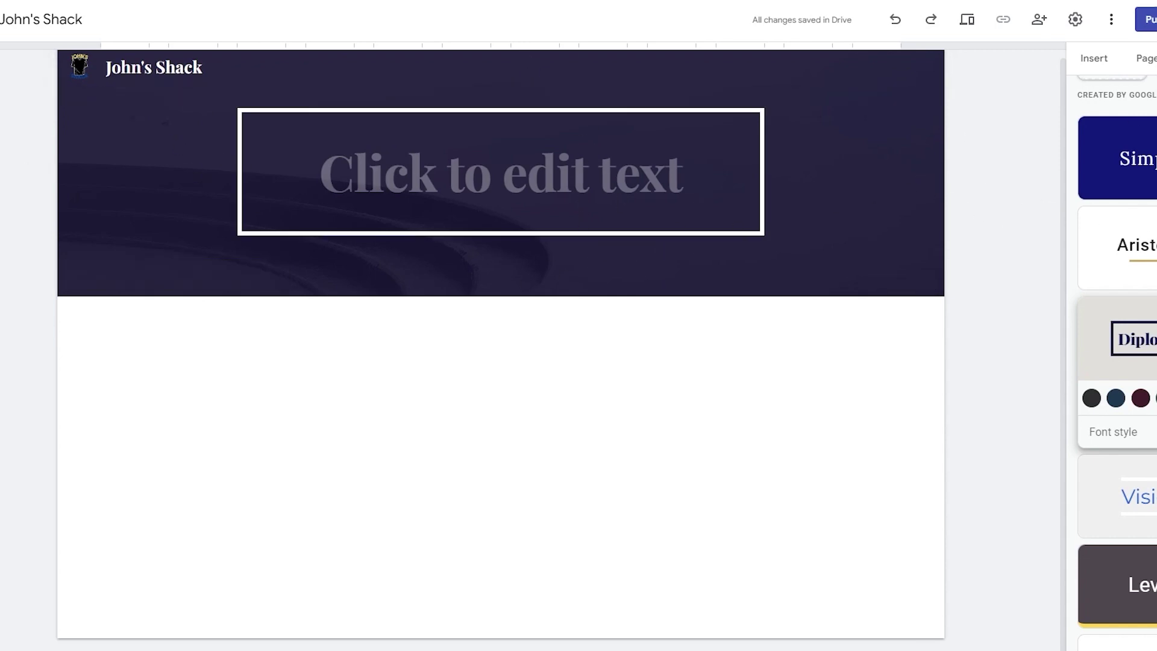
Insert the John's (3) banner image into the page from the computer.
{"action": "left_click", "coordinate": [1090, 60]}
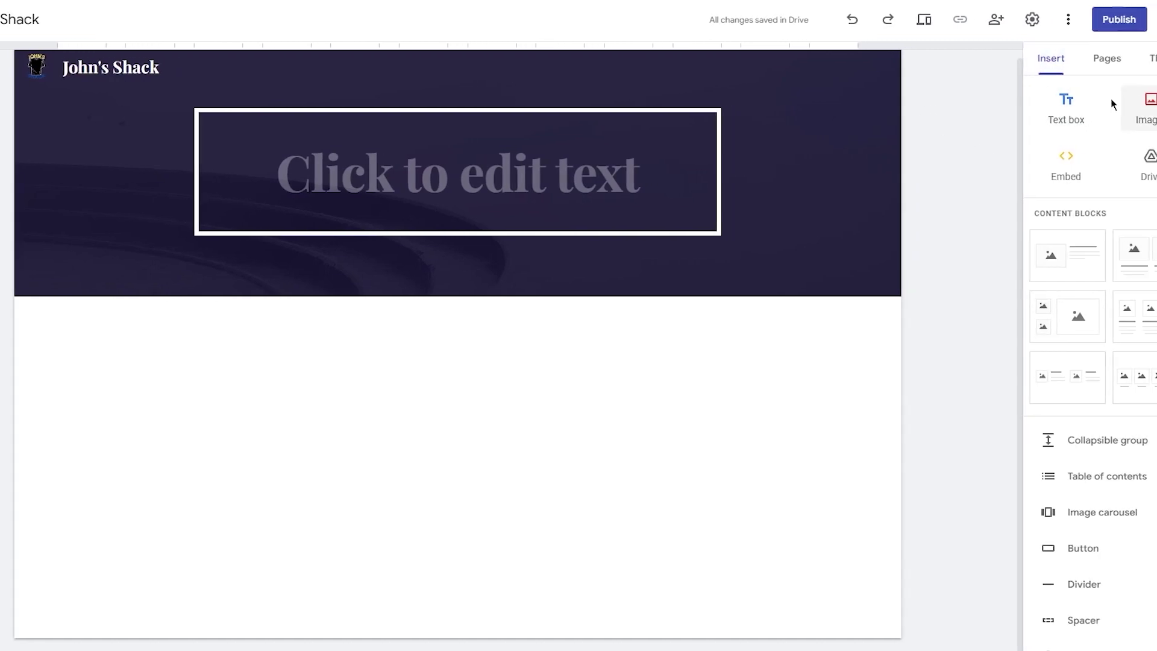
{"action": "left_click", "coordinate": [1144, 101]}
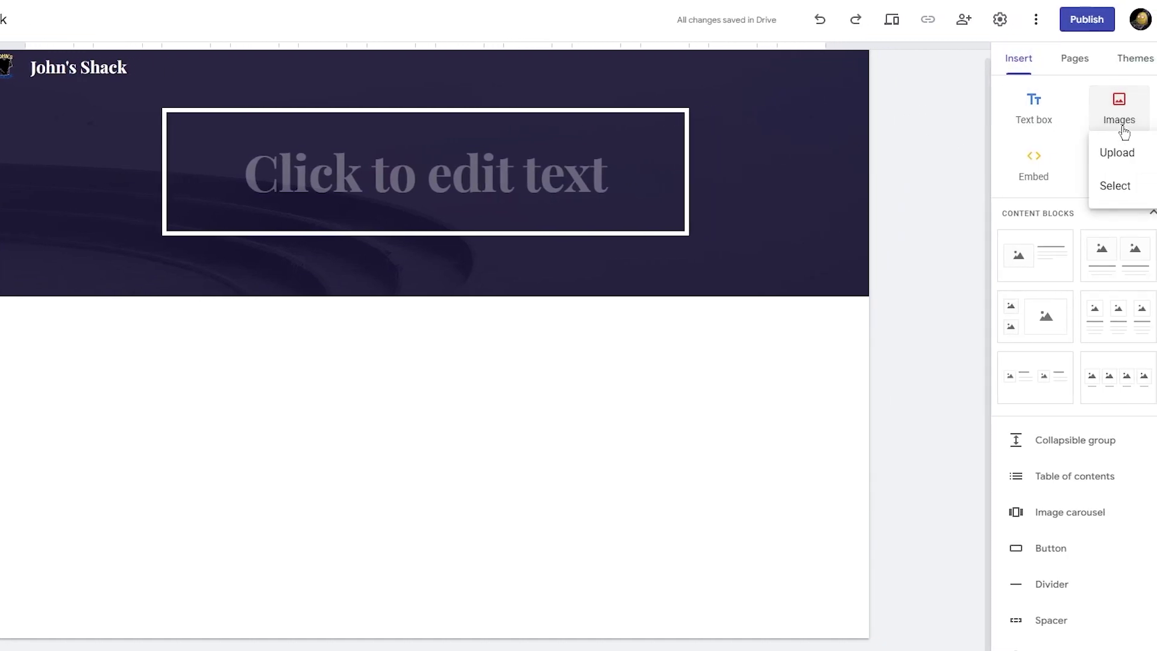
{"action": "left_click", "coordinate": [1117, 153]}
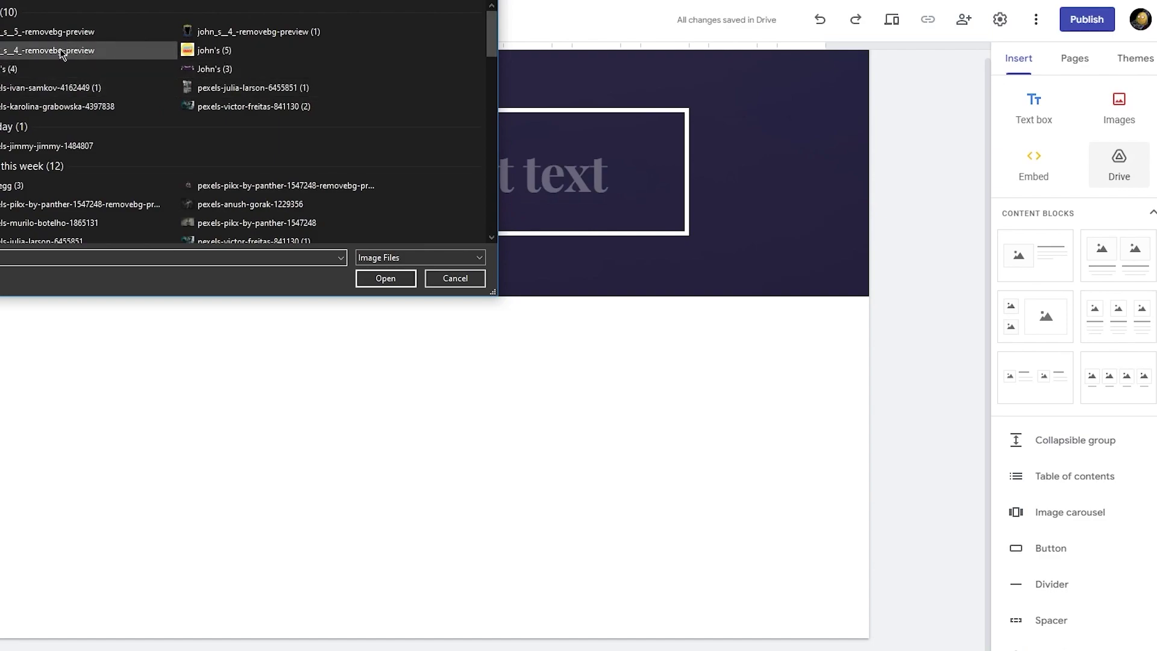
{"action": "double_click", "coordinate": [220, 70]}
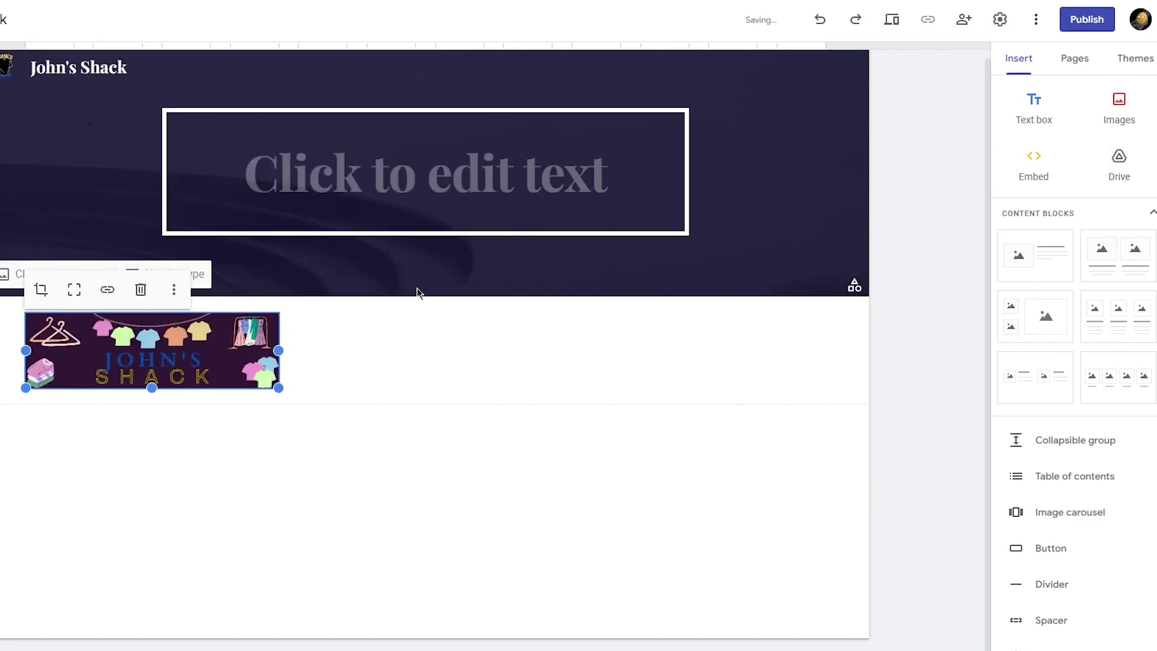
Move the banner image into the header, enlarge it to the title box's width and delete the empty title box.
{"action": "left_click_drag", "start_coordinate": [208, 354], "coordinate": [353, 210]}
{"action": "left_click", "coordinate": [353, 211]}
{"action": "left_click", "coordinate": [680, 232]}
{"action": "left_click_drag", "start_coordinate": [679, 232], "coordinate": [465, 145]}
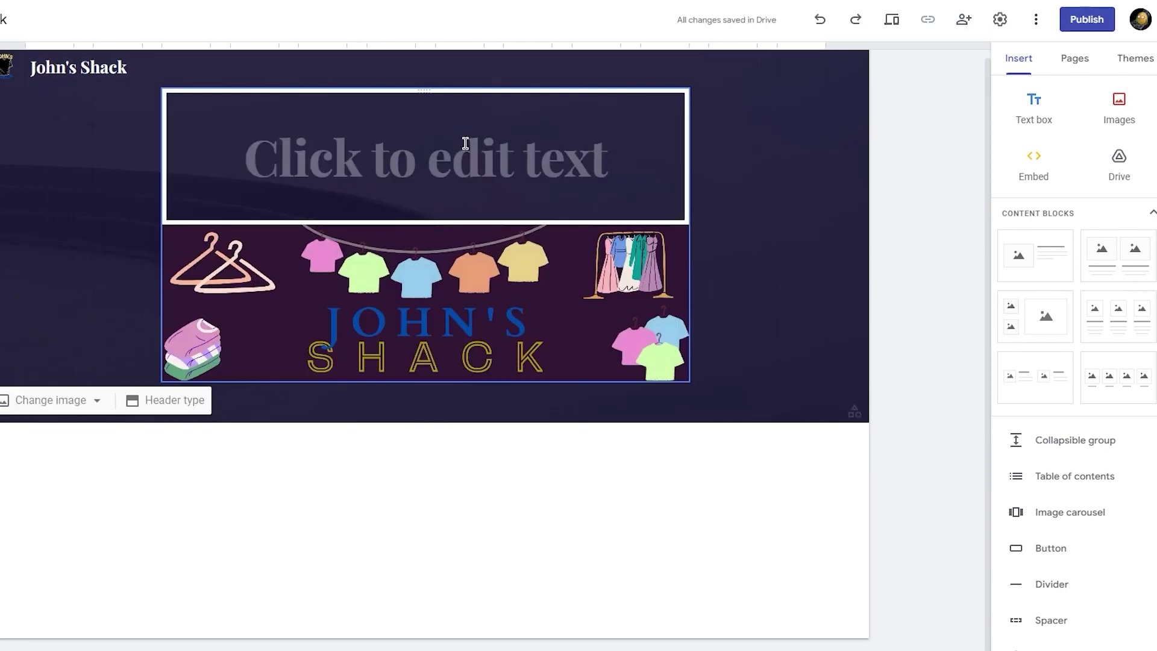
{"action": "left_click", "coordinate": [587, 149]}
{"action": "left_click", "coordinate": [598, 67]}
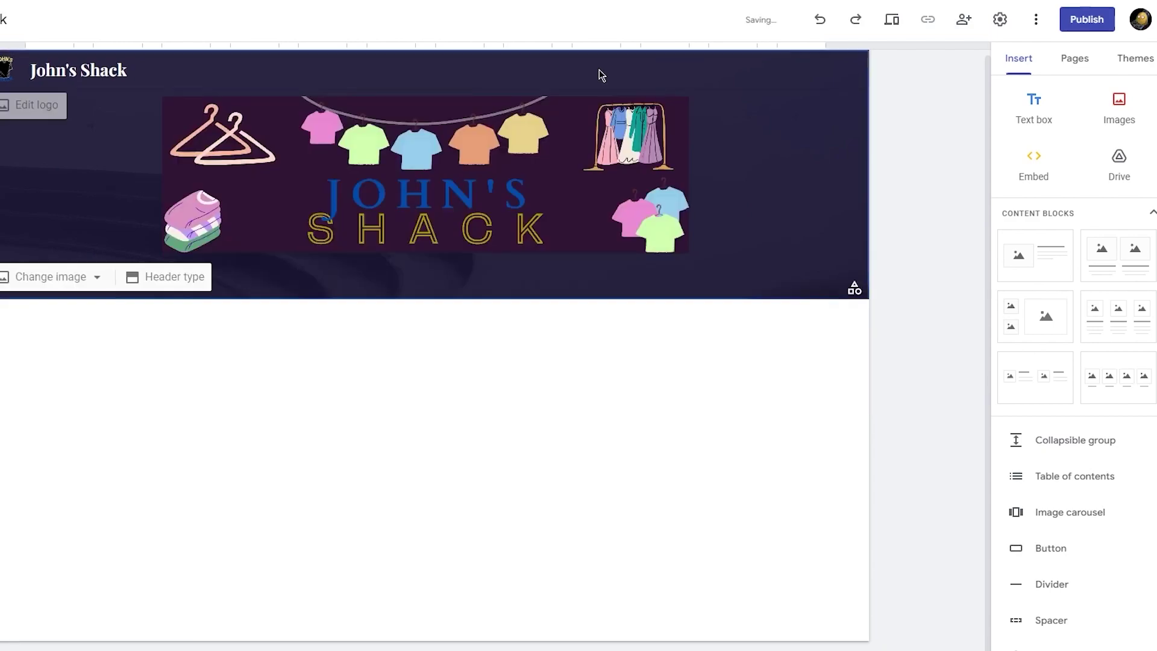
Enlarge the banner image evenly on both sides until it spans the header's content width.
{"action": "left_click", "coordinate": [642, 216]}
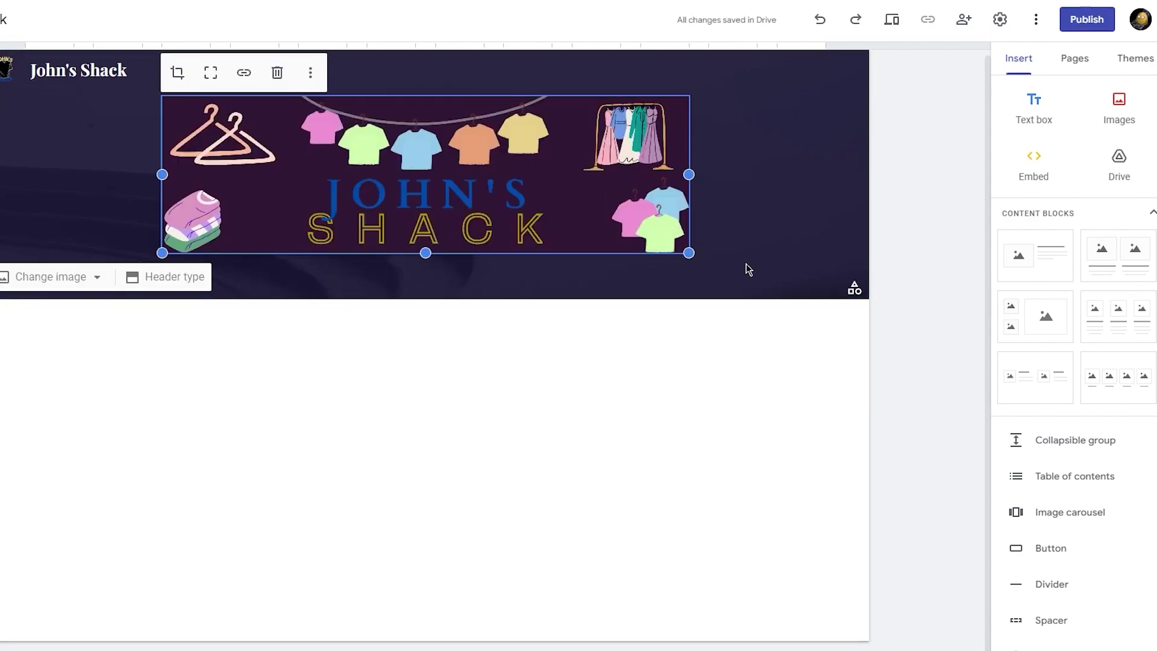
{"action": "left_click_drag", "start_coordinate": [689, 252], "coordinate": [824, 277]}
{"action": "left_click_drag", "start_coordinate": [162, 182], "coordinate": [26, 184]}
{"action": "left_click_drag", "start_coordinate": [428, 277], "coordinate": [427, 329]}
{"action": "left_click", "coordinate": [497, 403]}
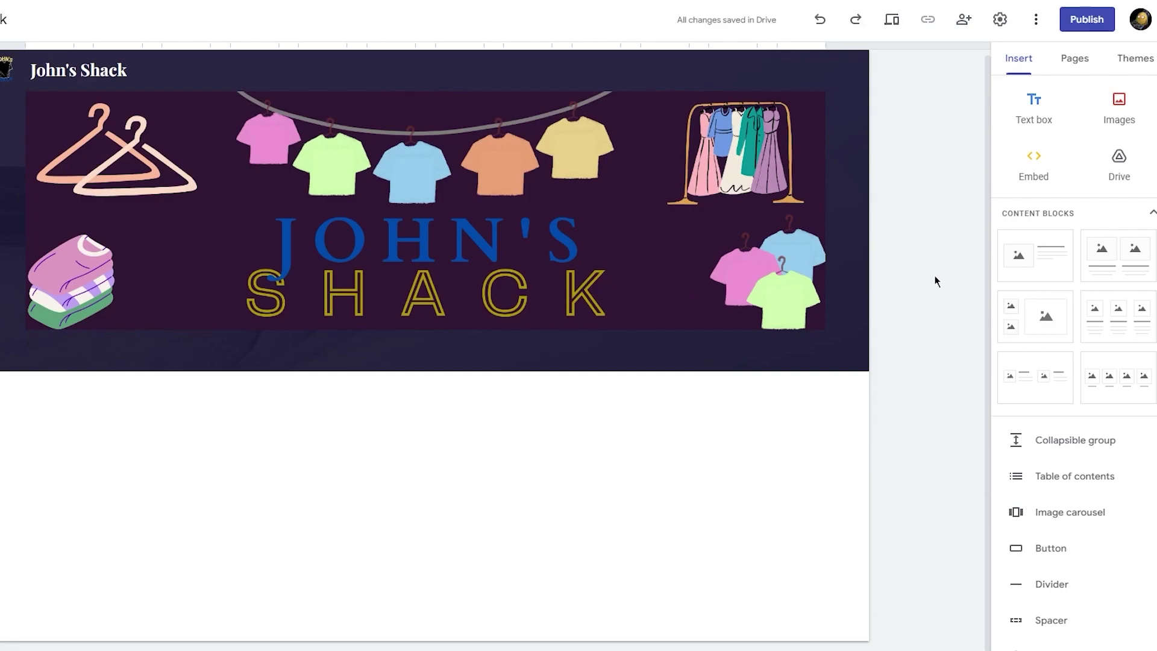
Replace the header's background with the gallery photo of blurred coloured lights on dark blue.
{"action": "mouse_move", "coordinate": [835, 369]}
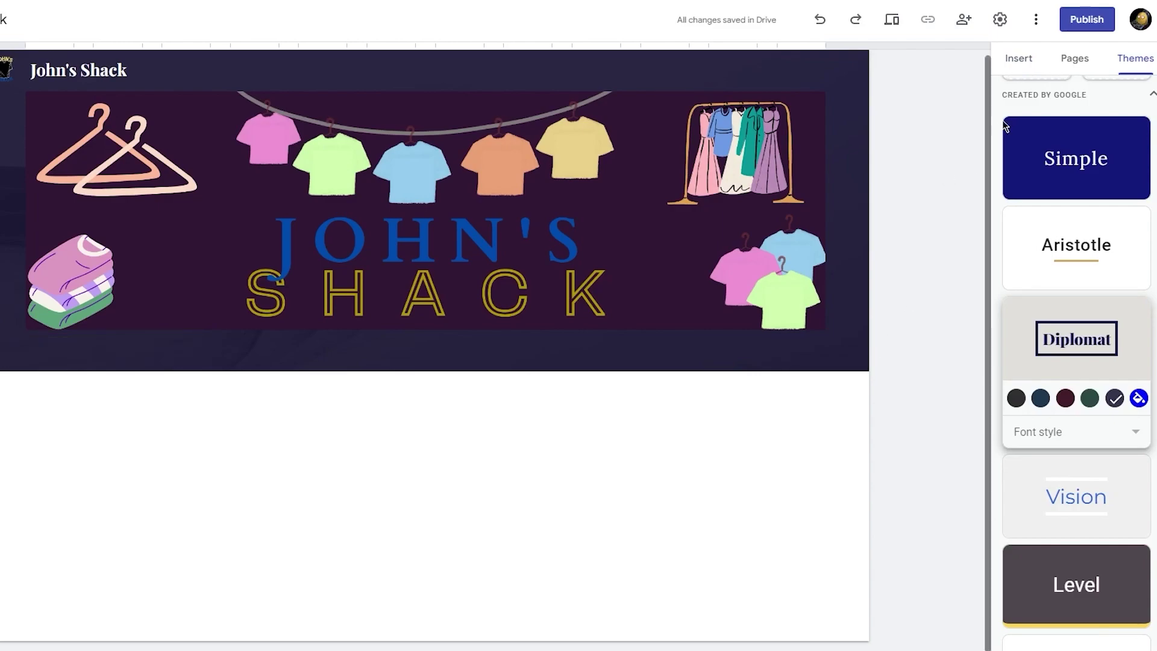
{"action": "left_click", "coordinate": [1018, 58]}
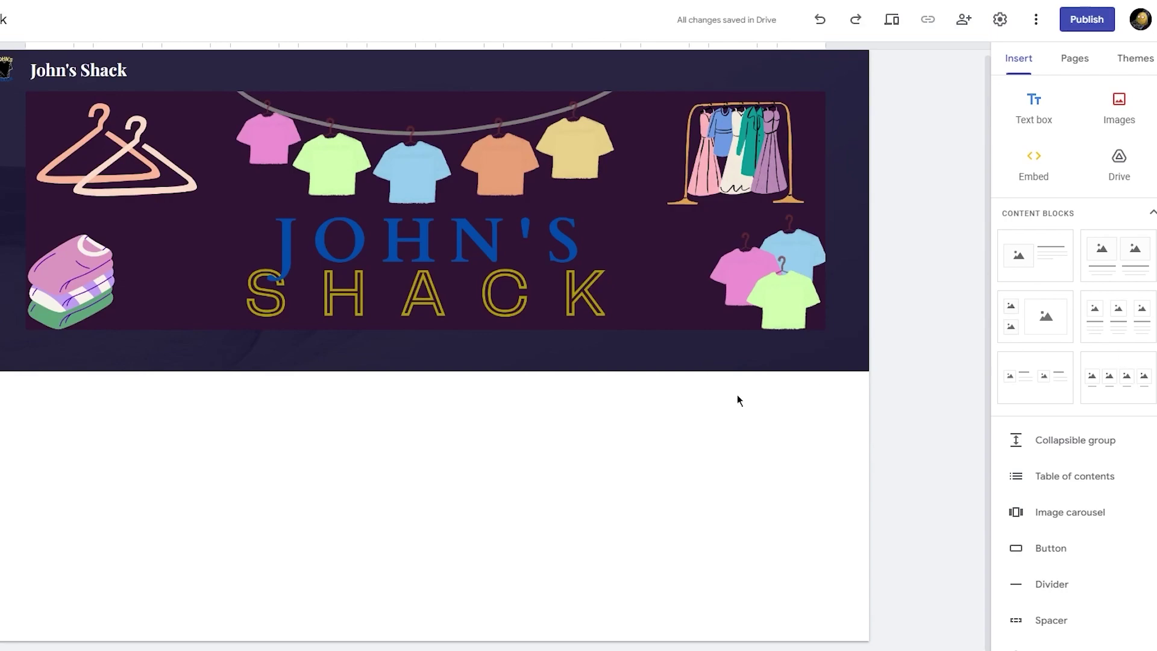
{"action": "left_click", "coordinate": [54, 346]}
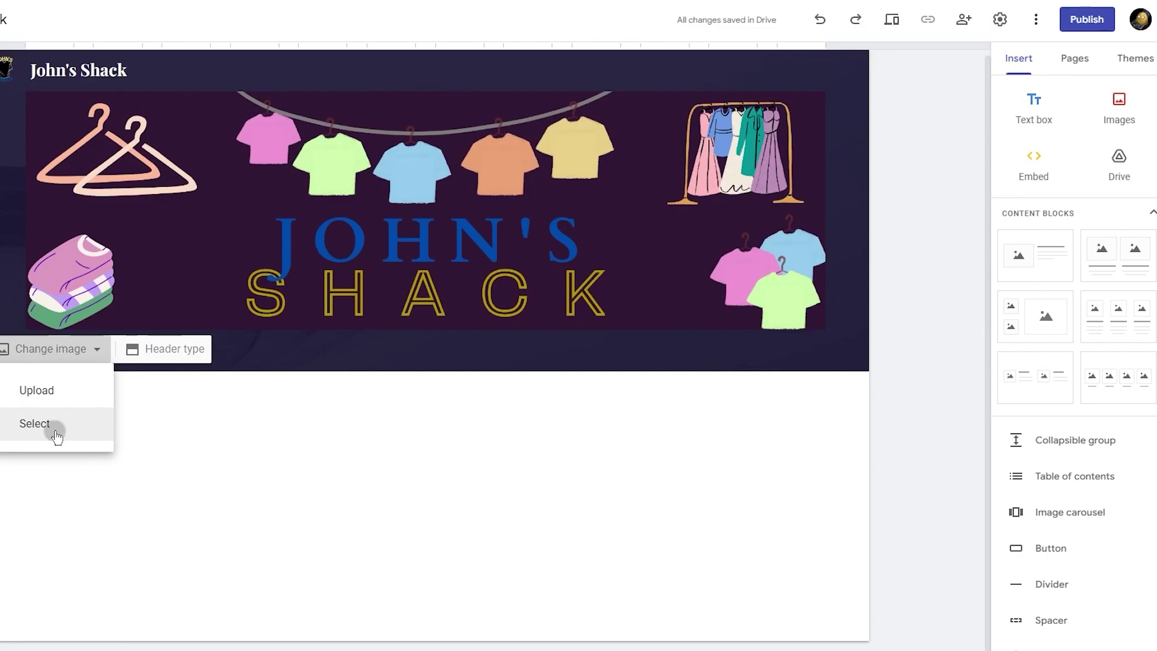
{"action": "left_click", "coordinate": [56, 432]}
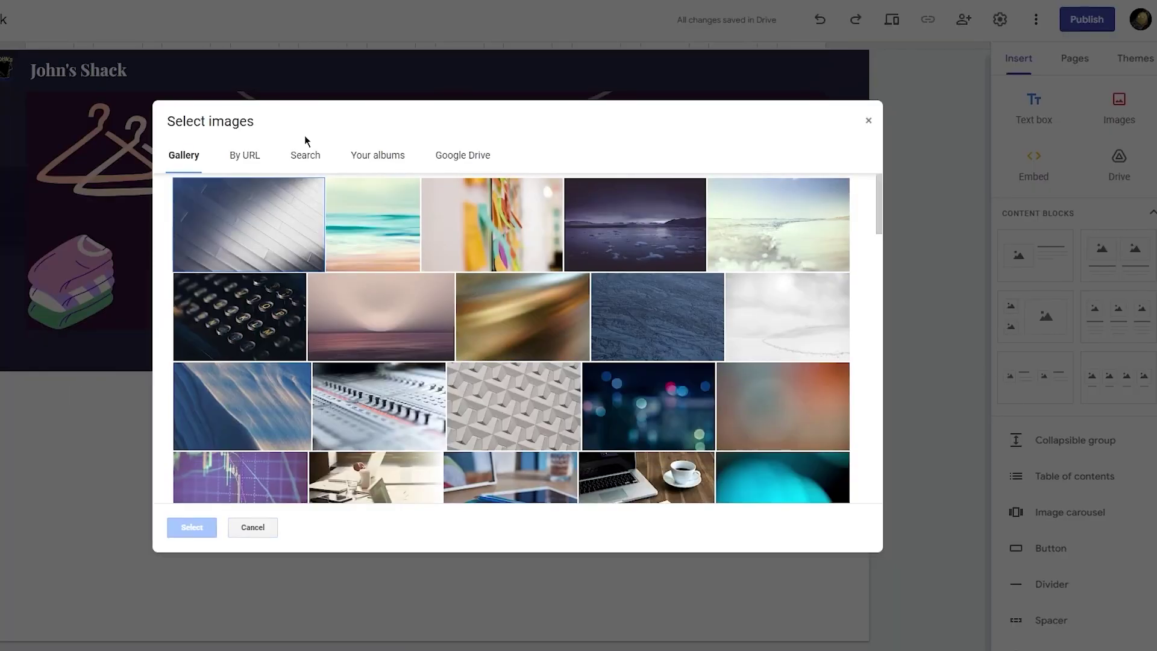
{"action": "left_click", "coordinate": [644, 405]}
{"action": "left_click", "coordinate": [211, 526]}
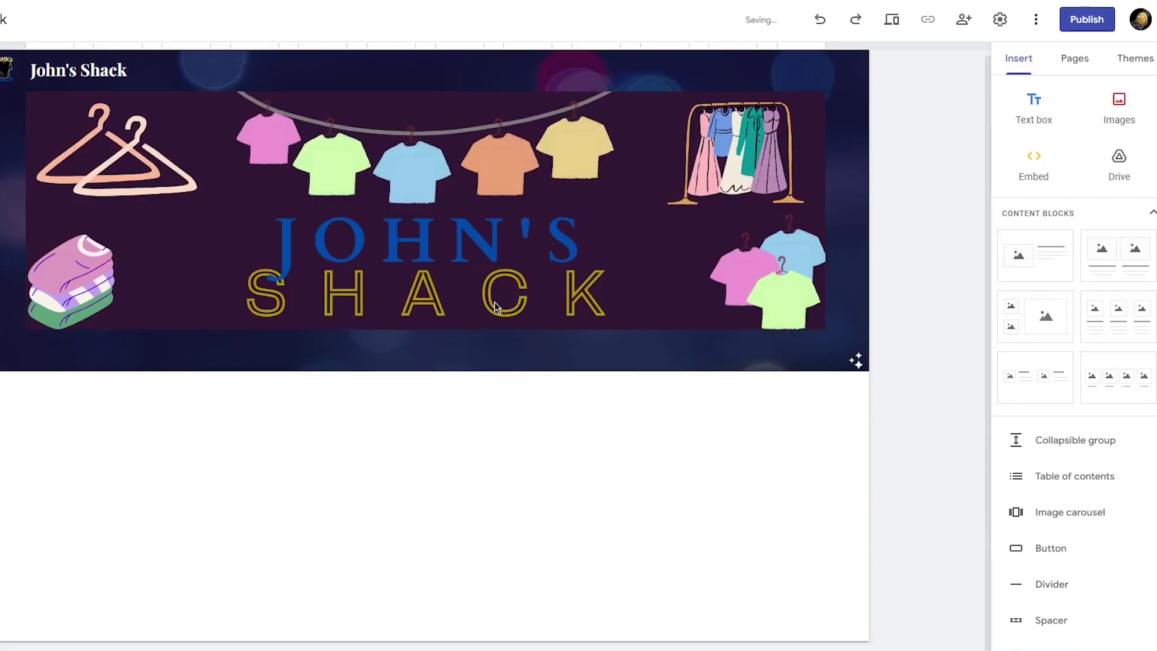
Select the John's Shack banner image in the header.
{"action": "mouse_move", "coordinate": [494, 302]}
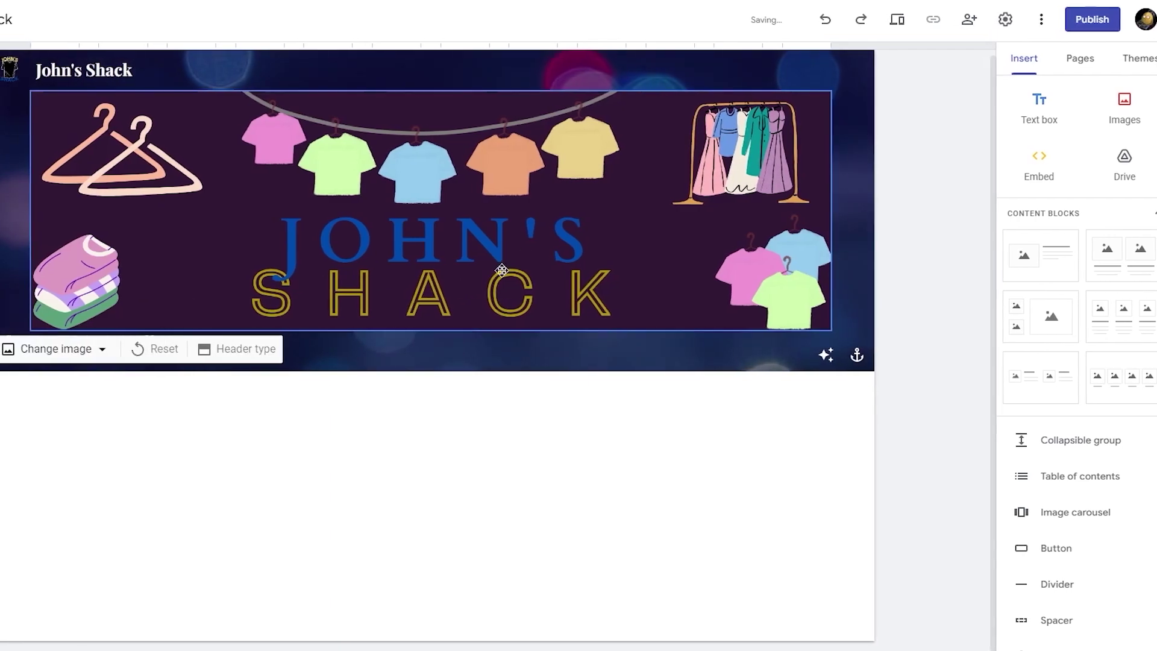
{"action": "left_click", "coordinate": [544, 231]}
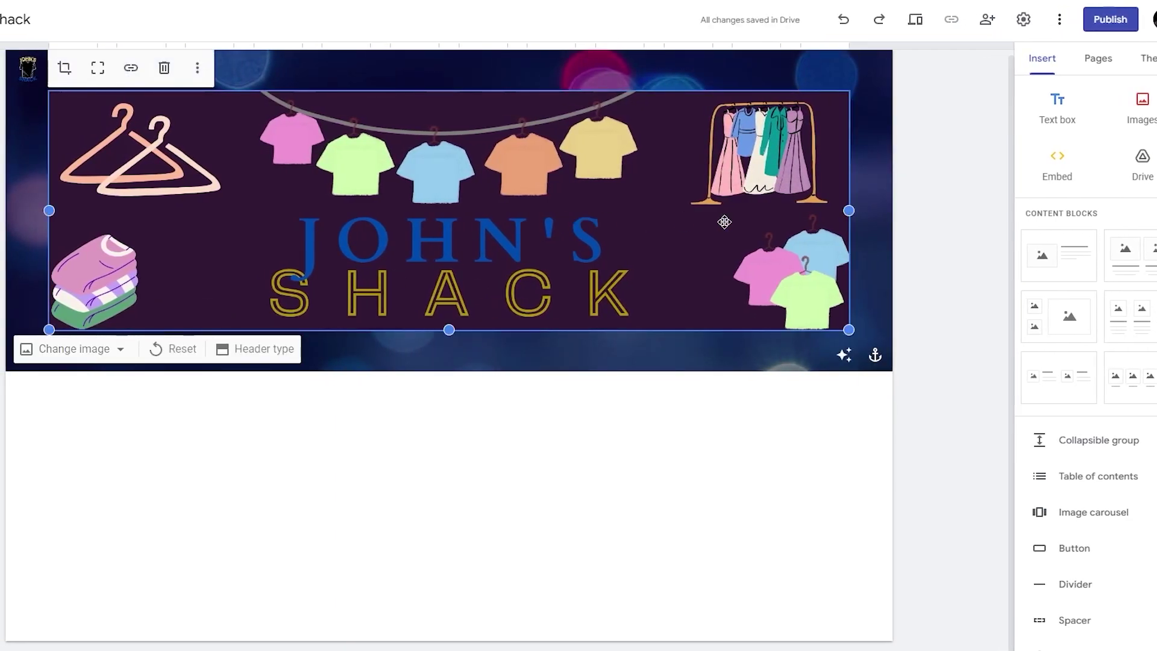
Replace the header background with the blurred night city lights image from the gallery.
{"action": "left_click", "coordinate": [928, 211]}
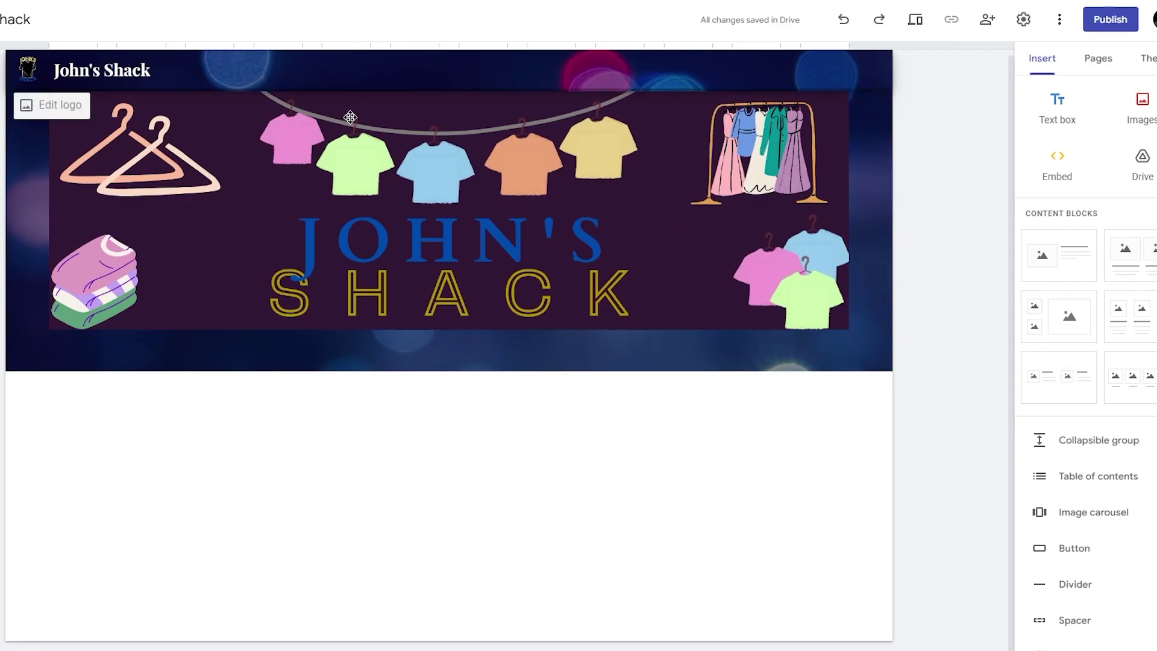
{"action": "left_click", "coordinate": [335, 175]}
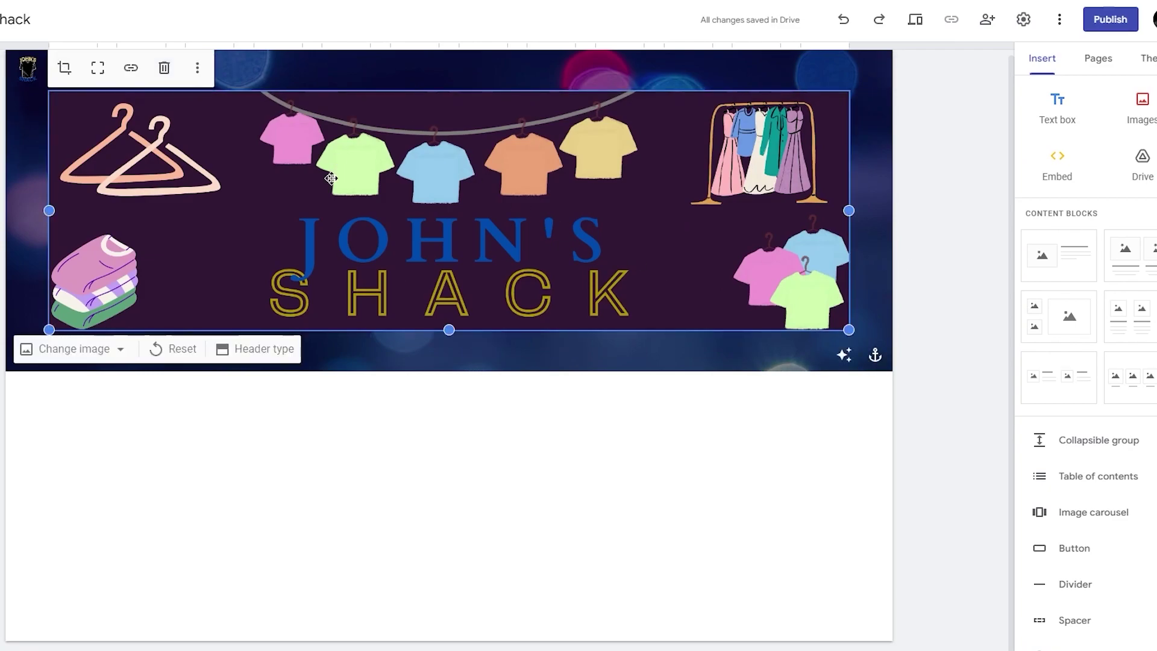
{"action": "left_click", "coordinate": [116, 349]}
{"action": "left_click", "coordinate": [95, 435]}
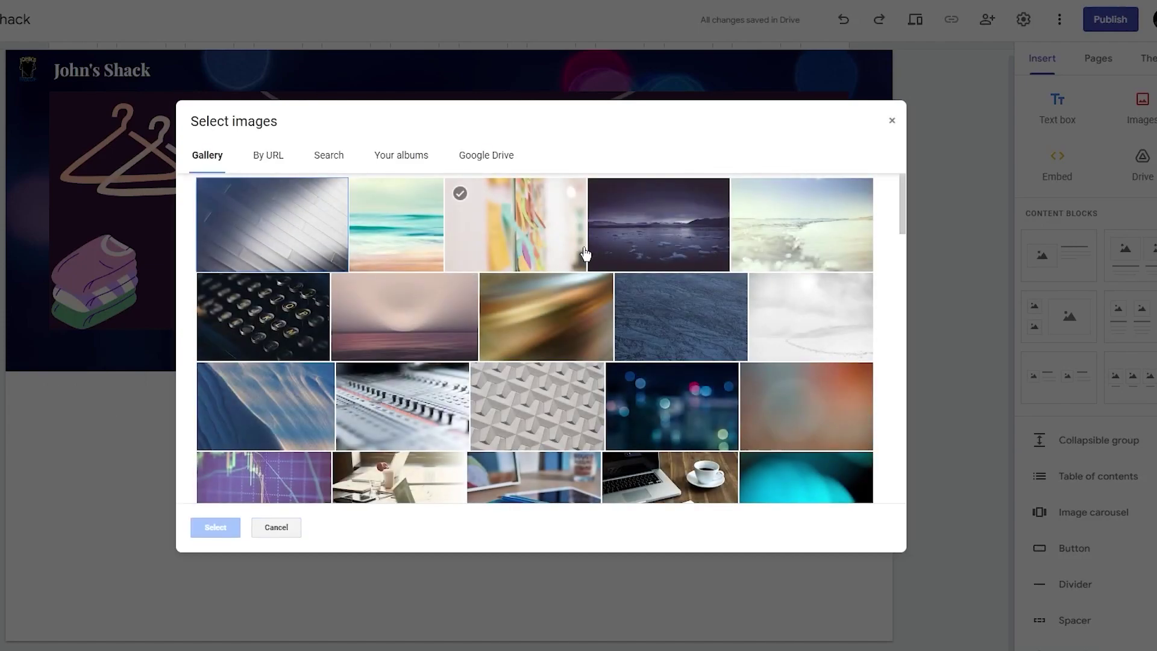
{"action": "left_click", "coordinate": [665, 425]}
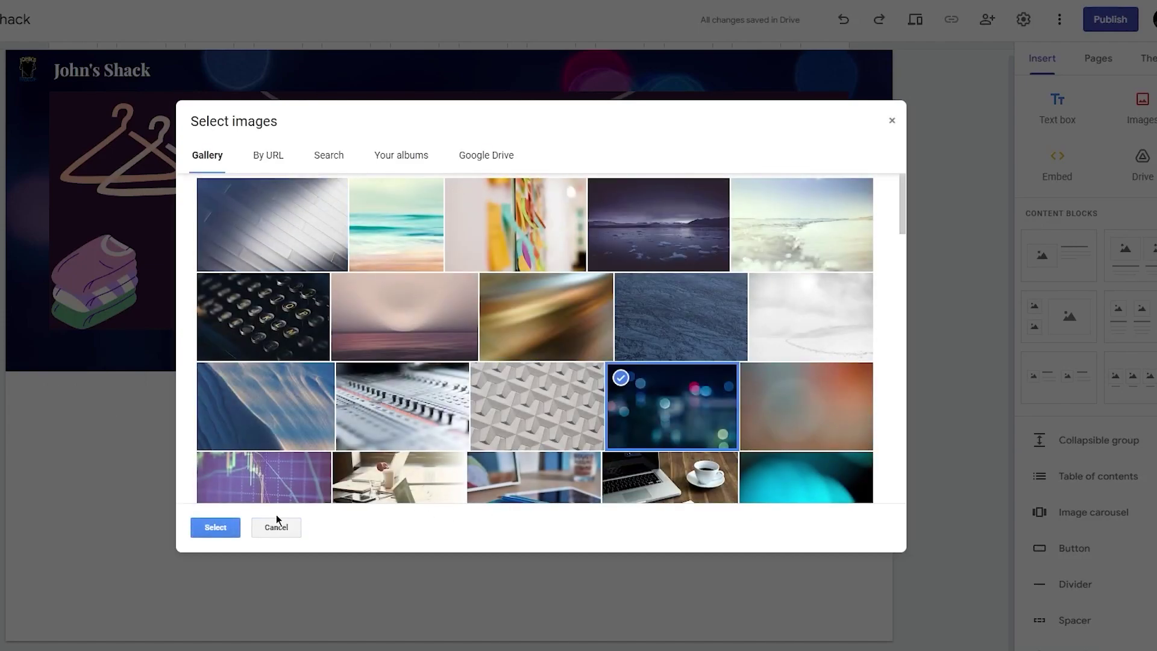
{"action": "left_click", "coordinate": [207, 528]}
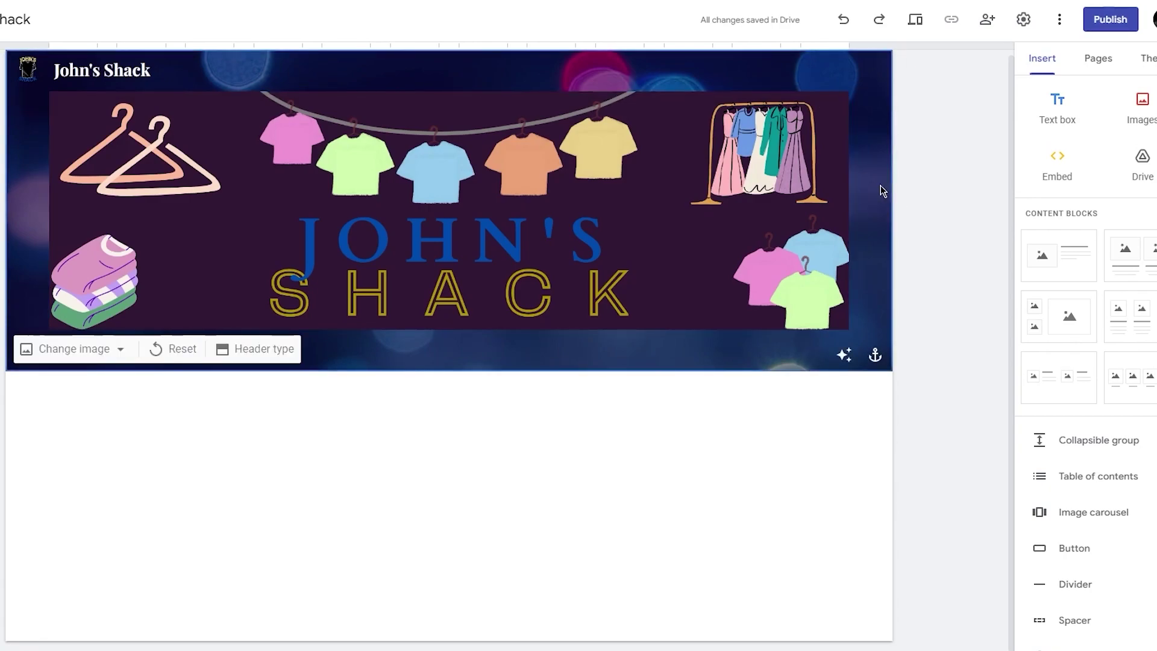
Change the header background to the pale grey cloud image near the end of the gallery.
{"action": "left_click", "coordinate": [96, 350]}
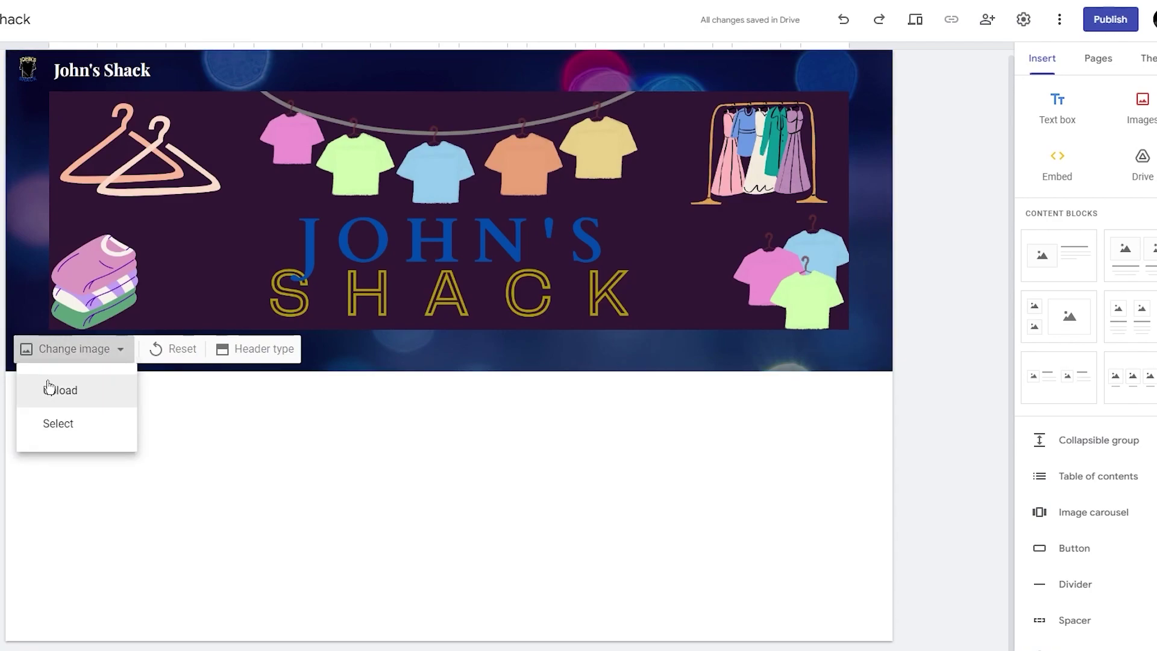
{"action": "left_click", "coordinate": [61, 426]}
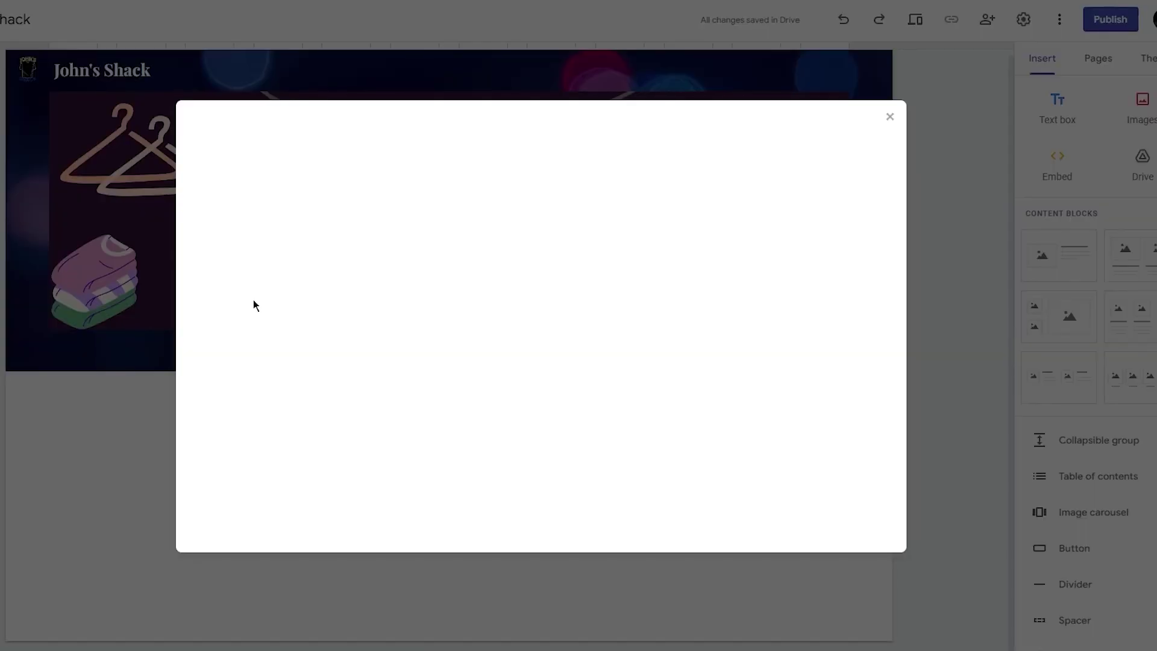
{"action": "scroll", "coordinate": [590, 283], "scroll_direction": "down", "scroll_amount": 5}
{"action": "scroll", "coordinate": [590, 283], "scroll_direction": "down", "scroll_amount": 10}
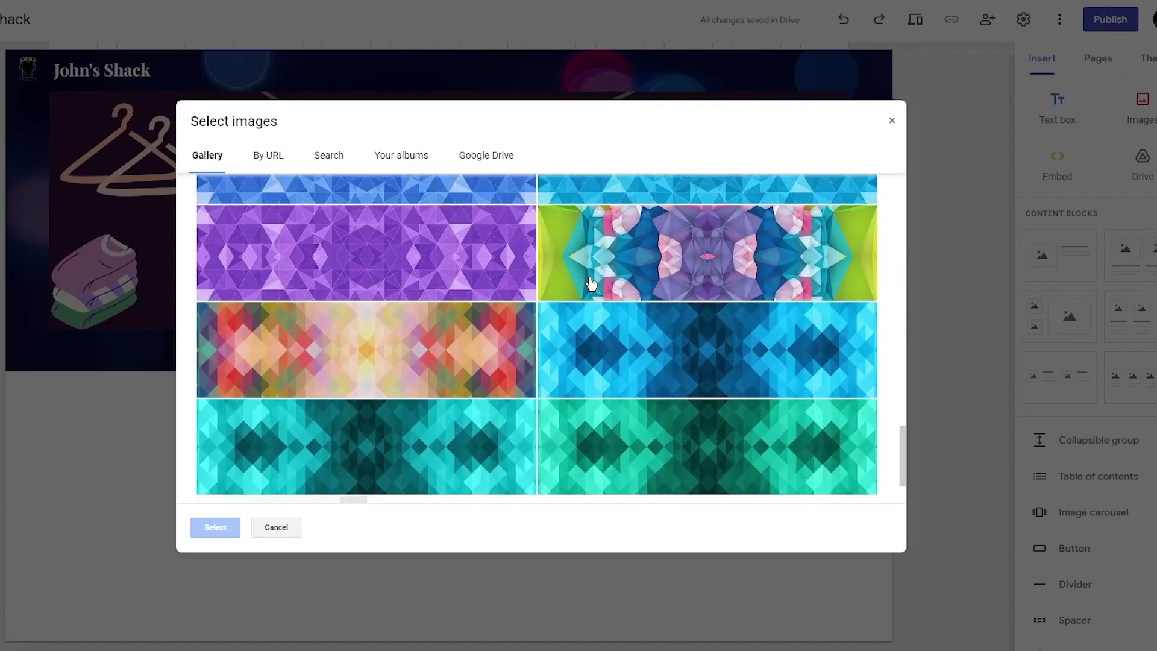
{"action": "left_click", "coordinate": [252, 469]}
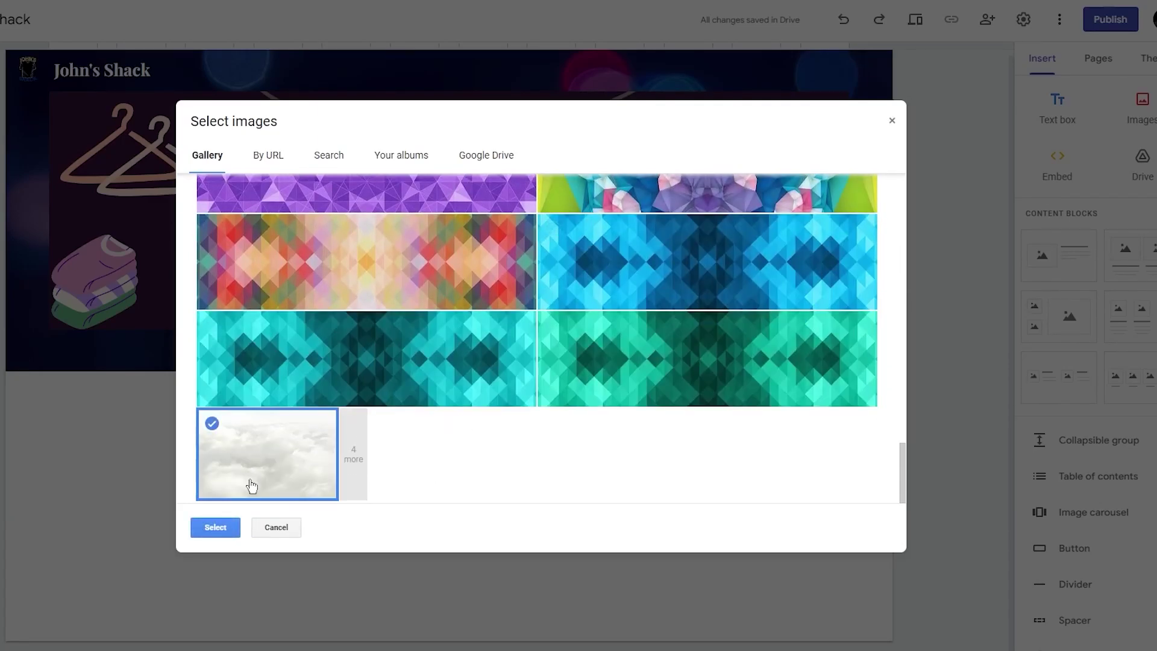
{"action": "left_click", "coordinate": [212, 530]}
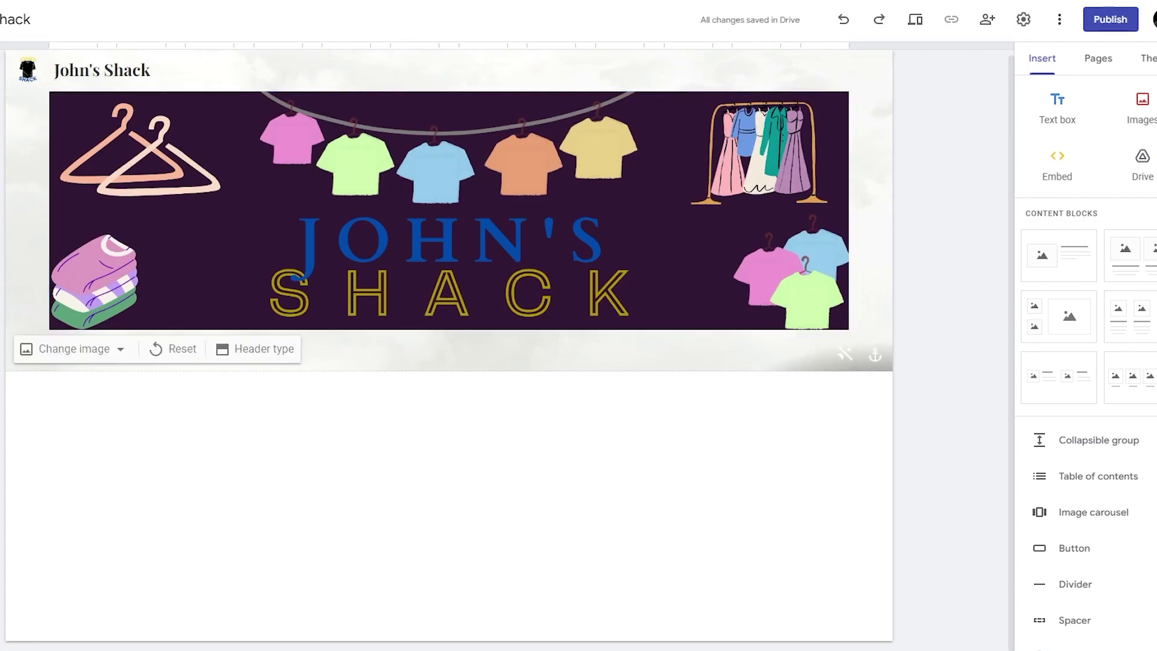
{"action": "left_click", "coordinate": [220, 189]}
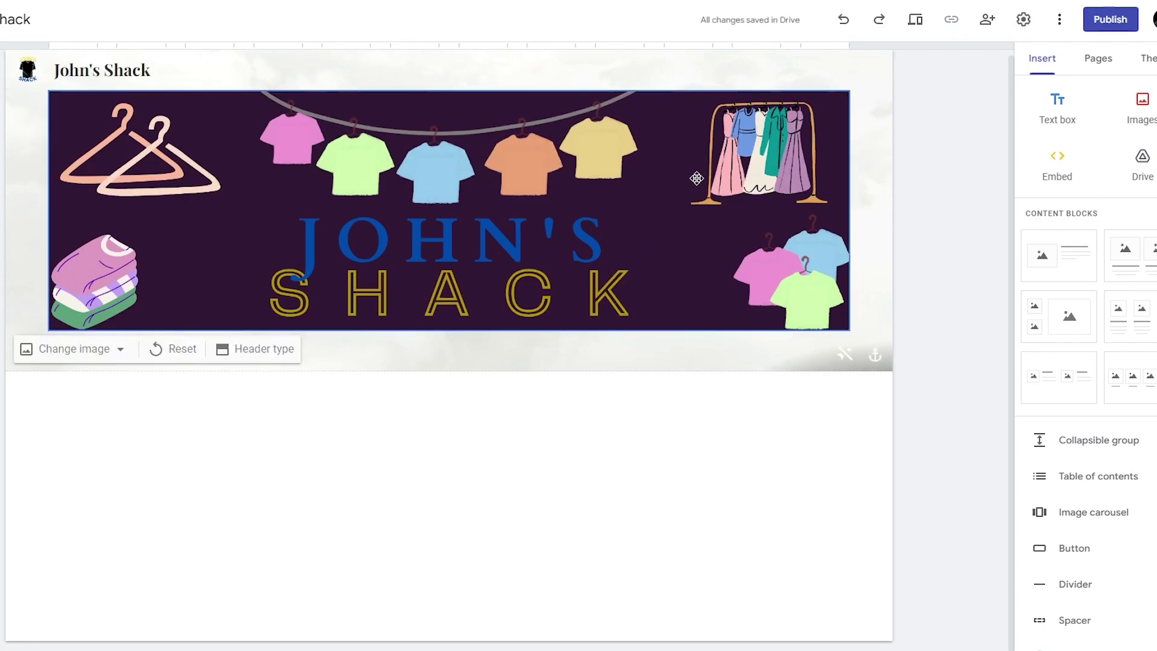
Add a new page named "Shirt" to the site.
{"action": "left_click", "coordinate": [1097, 58]}
{"action": "left_click", "coordinate": [1102, 609]}
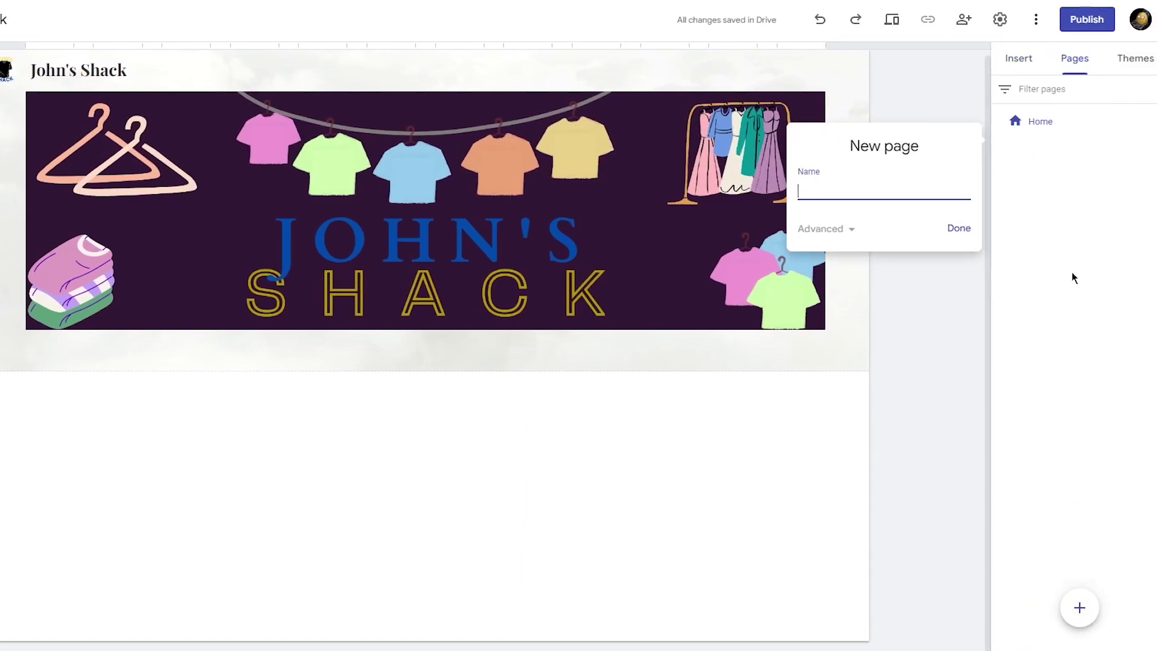
{"action": "type", "text": "Shirt"}
{"action": "left_click", "coordinate": [959, 229]}
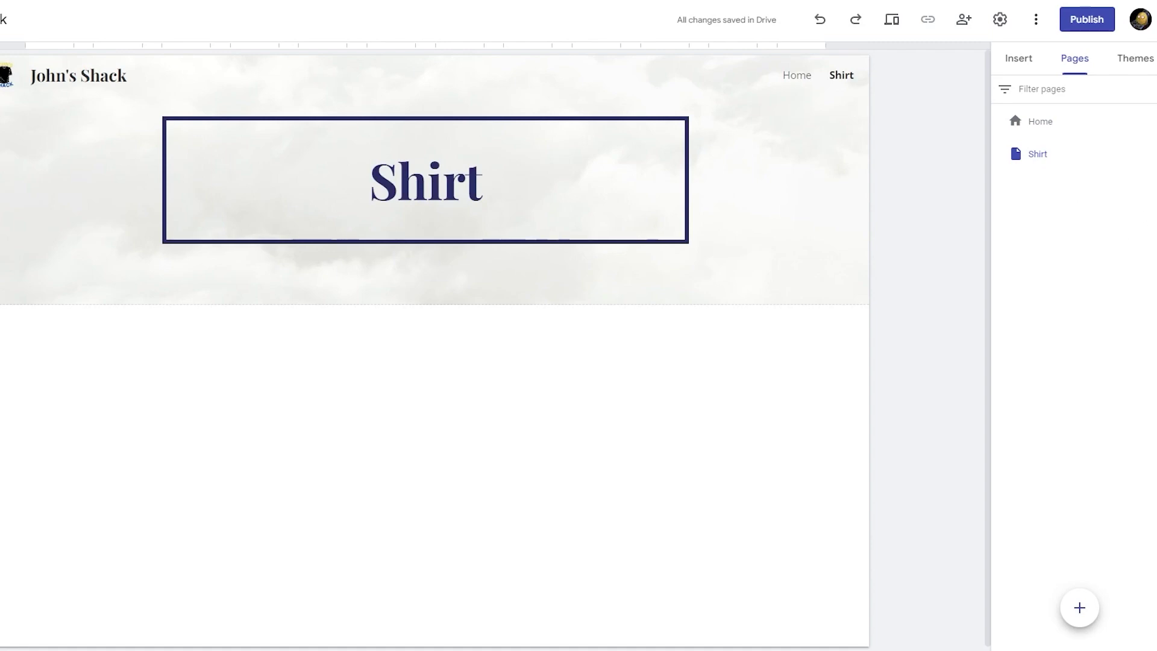
Add two subpages named "For Men" and "For Women" under the Shirt page.
{"action": "left_click", "coordinate": [1154, 158]}
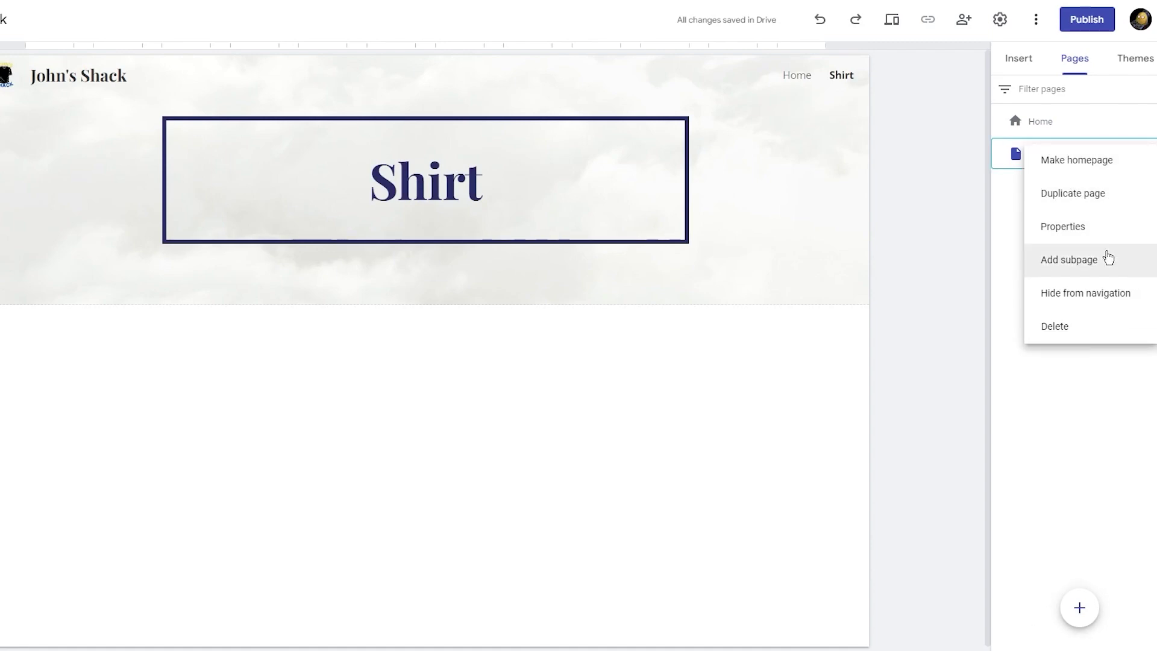
{"action": "left_click", "coordinate": [1079, 264]}
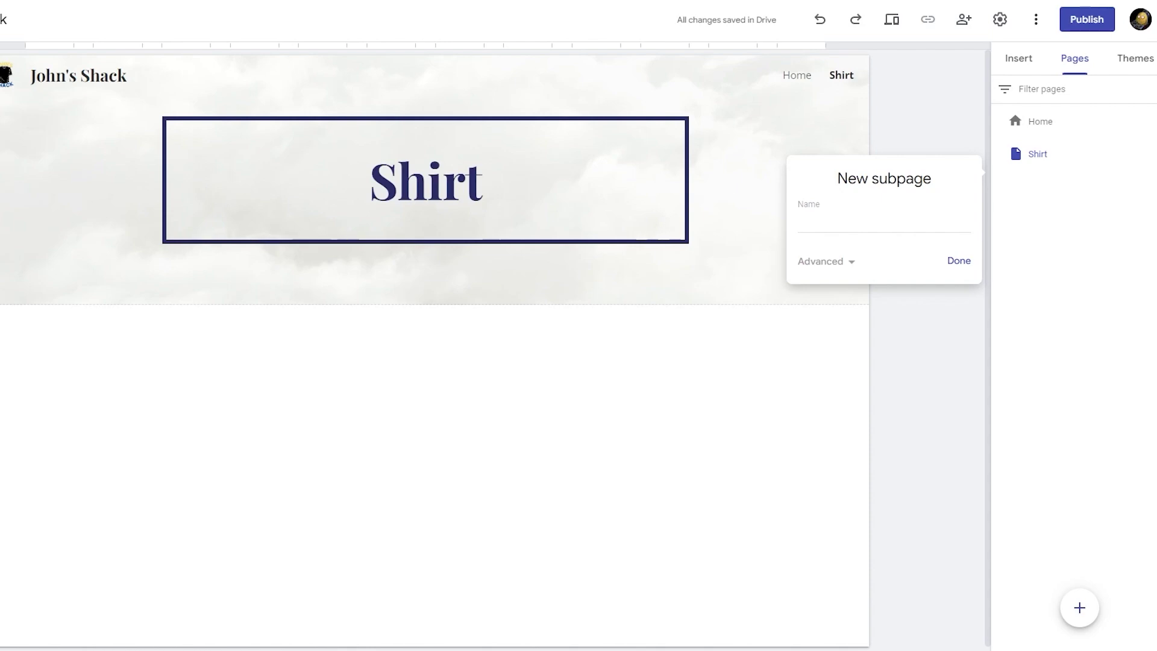
{"action": "left_click", "coordinate": [879, 228]}
{"action": "type", "text": "For Men"}
{"action": "key", "text": "Return"}
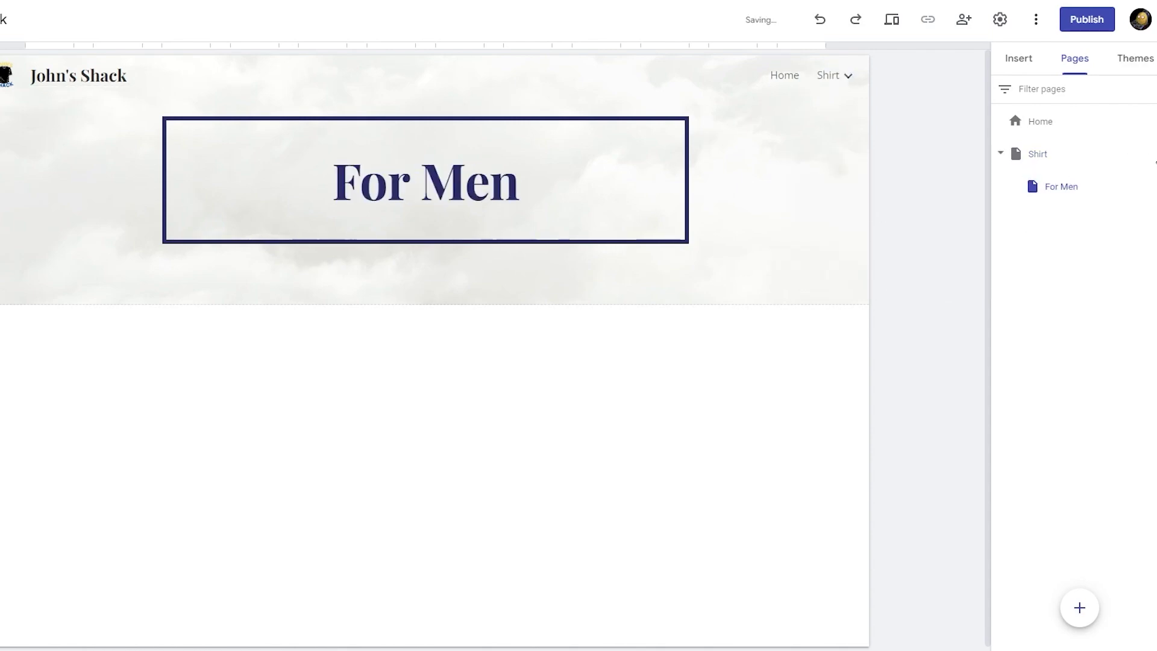
{"action": "left_click", "coordinate": [1145, 154]}
{"action": "left_click", "coordinate": [1086, 258]}
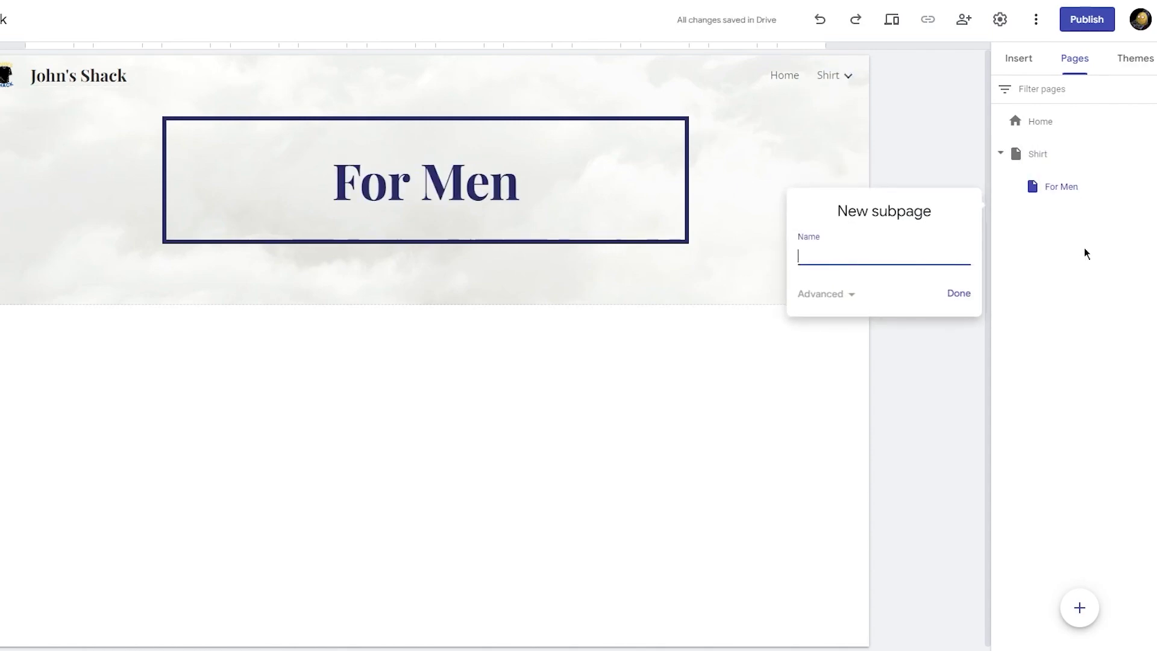
{"action": "type", "text": "For Women"}
{"action": "key", "text": "Return"}
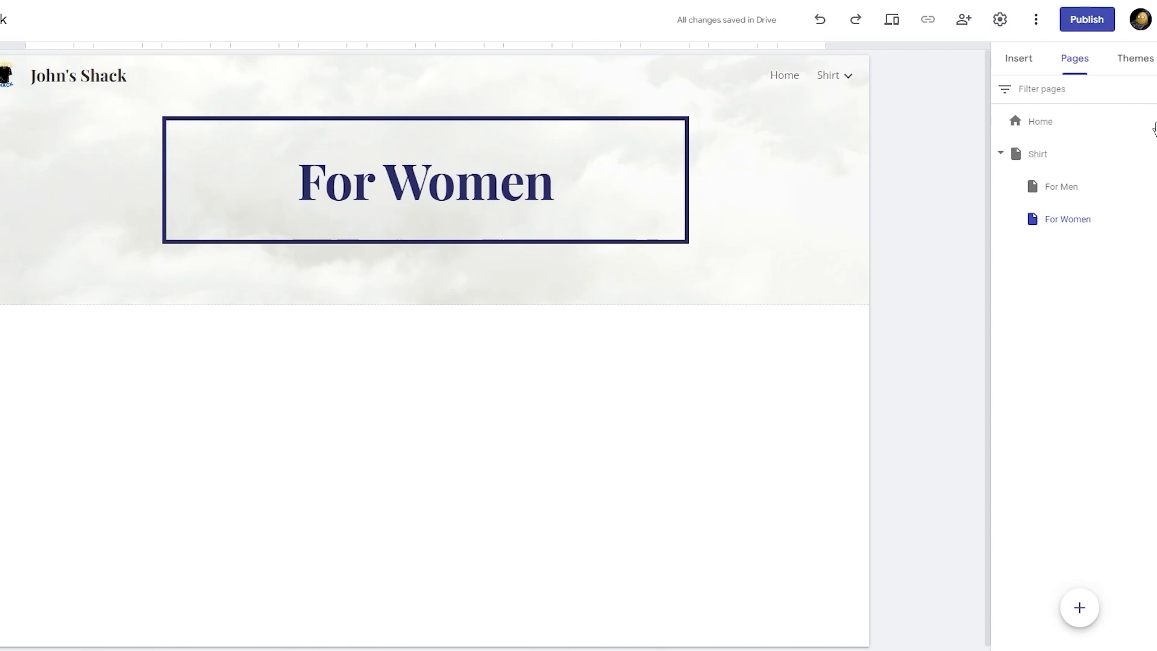
Add two new top-level pages named "Duffle Bags" and "T Shirts".
{"action": "left_click", "coordinate": [1091, 575]}
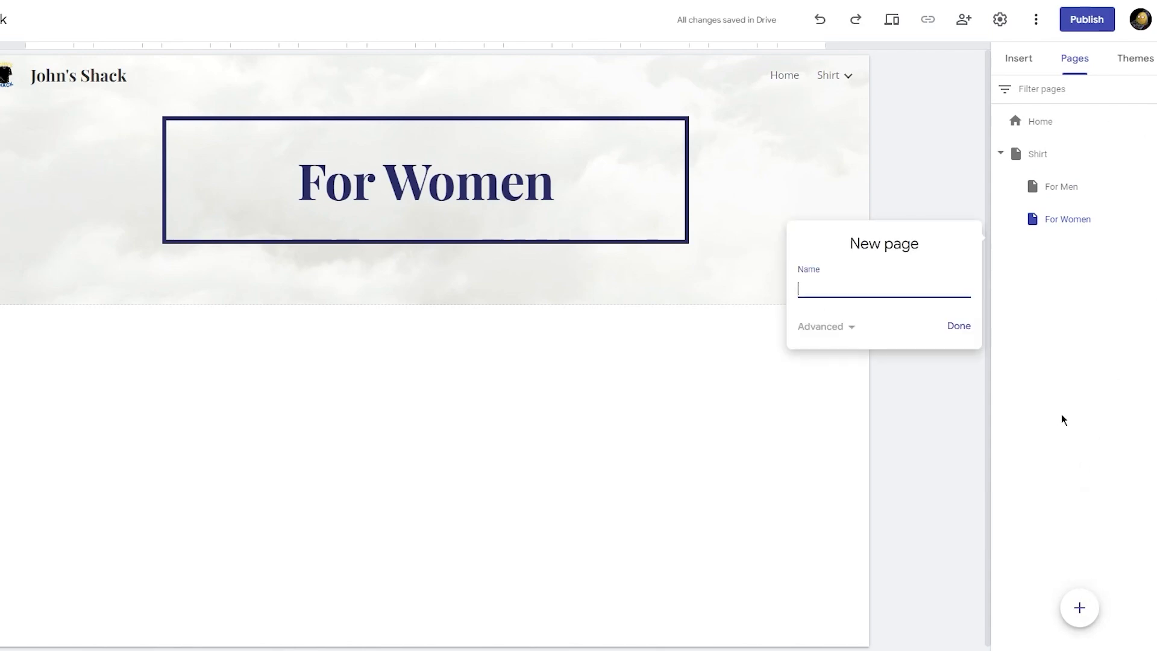
{"action": "type", "text": "Duffle Bags"}
{"action": "key", "text": "Return"}
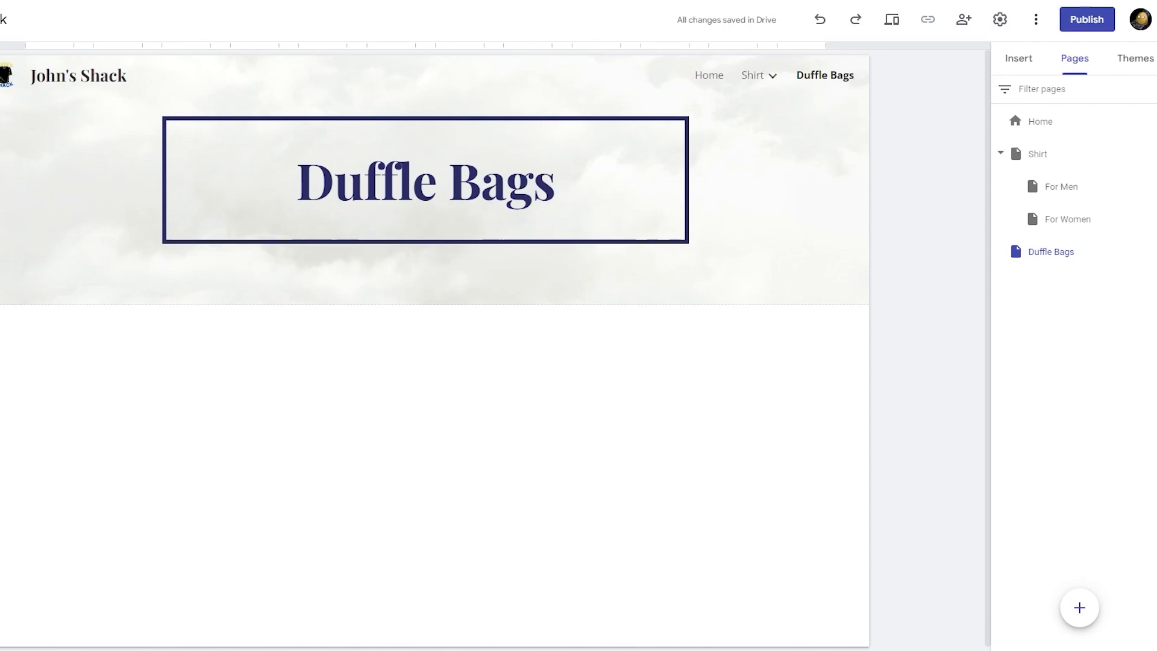
{"action": "left_click", "coordinate": [1081, 609]}
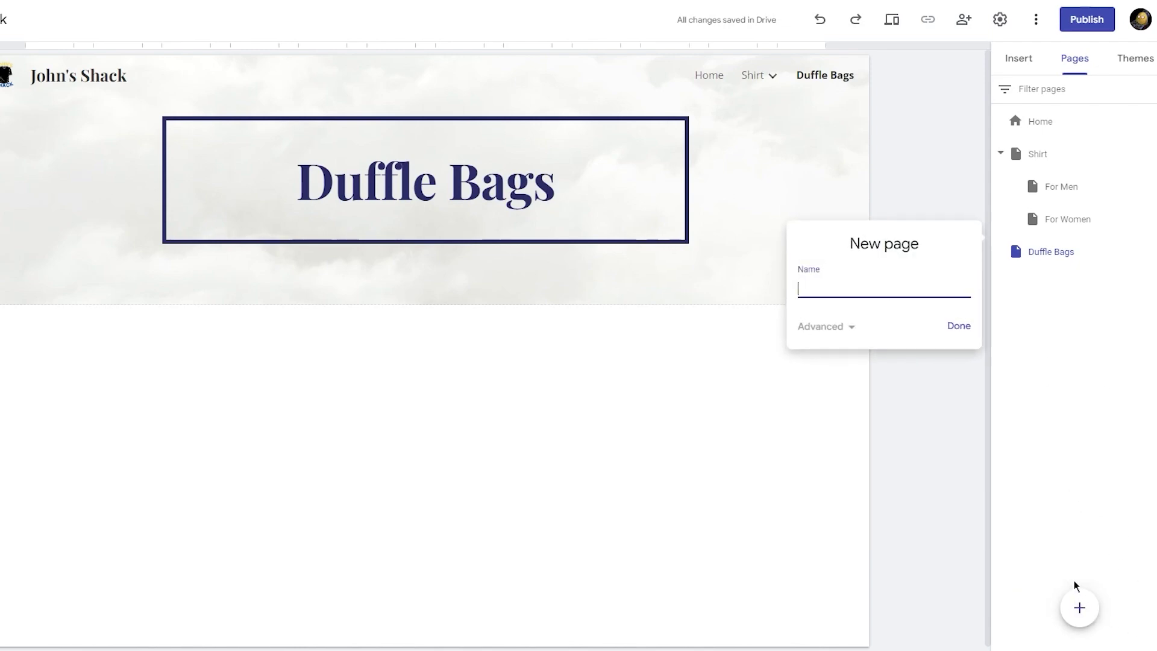
{"action": "type", "text": "T Shirts"}
{"action": "key", "text": "Return"}
Create the subpages "For Men" and "For Women" under the T Shirts page.
{"action": "left_click", "coordinate": [1149, 253]}
{"action": "left_click", "coordinate": [1094, 369]}
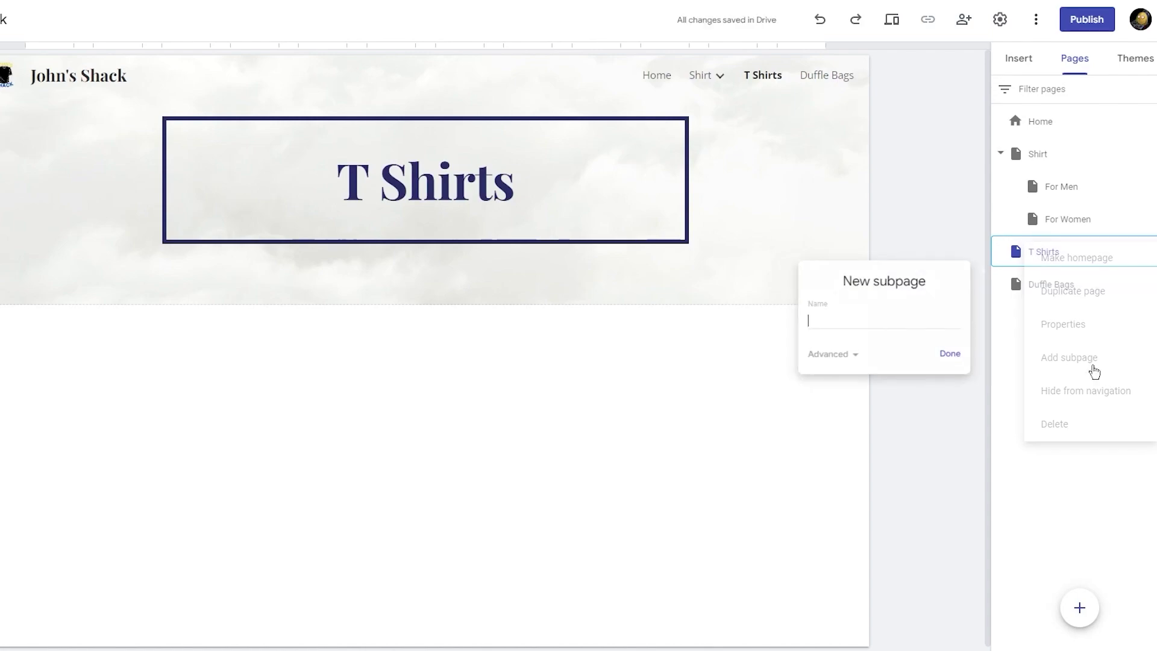
{"action": "type", "text": "Fo"}
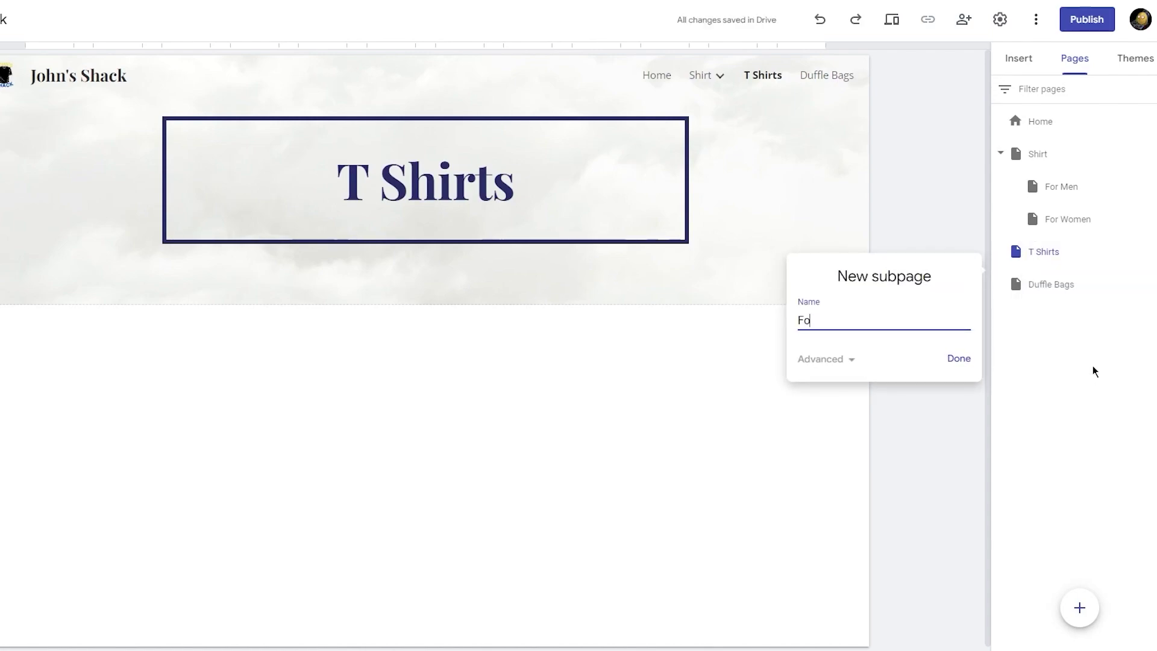
{"action": "type", "text": "r Men"}
{"action": "key", "text": "Return"}
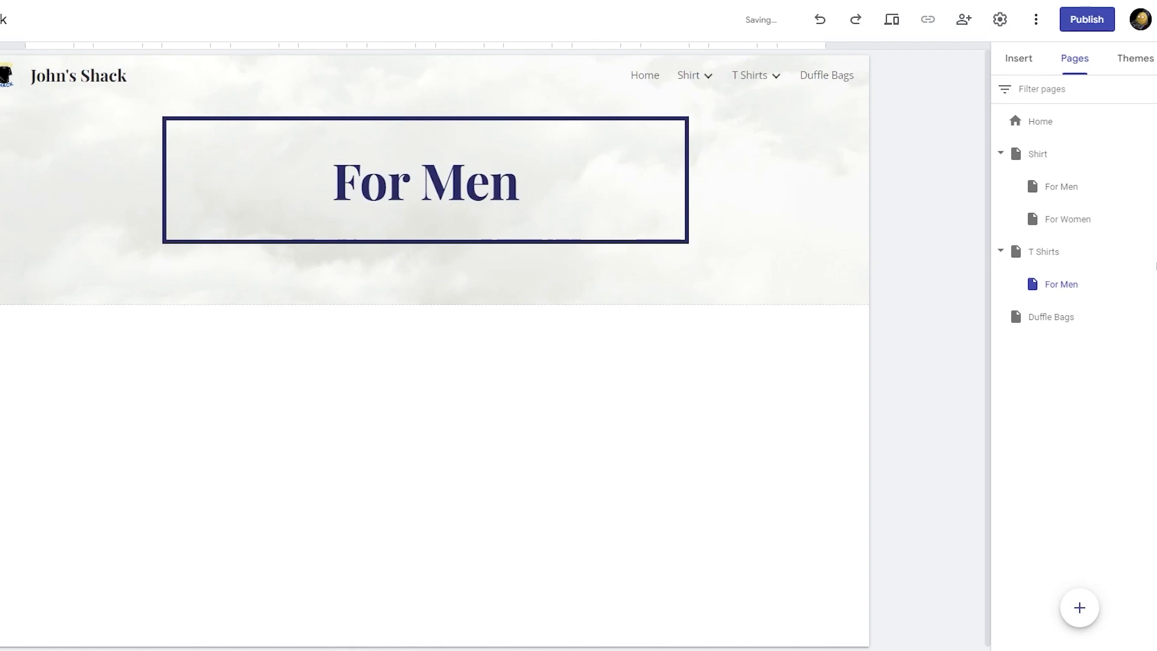
{"action": "left_click", "coordinate": [1152, 251]}
{"action": "left_click", "coordinate": [1101, 356]}
{"action": "type", "text": "Fo"}
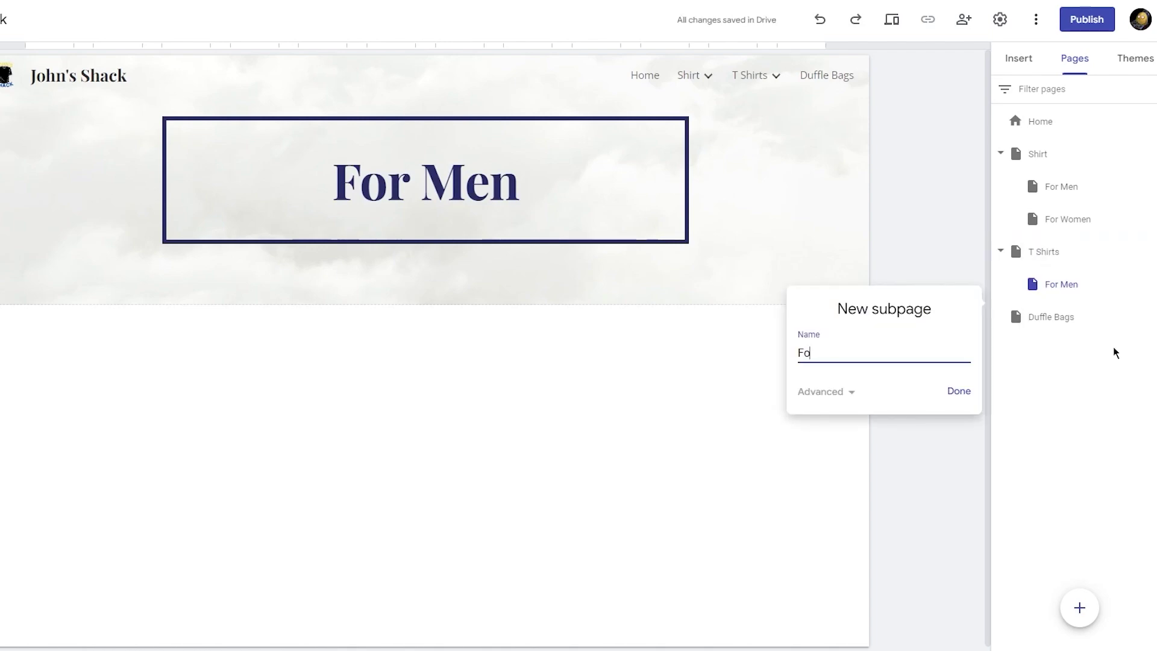
{"action": "type", "text": "r Women"}
{"action": "key", "text": "Return"}
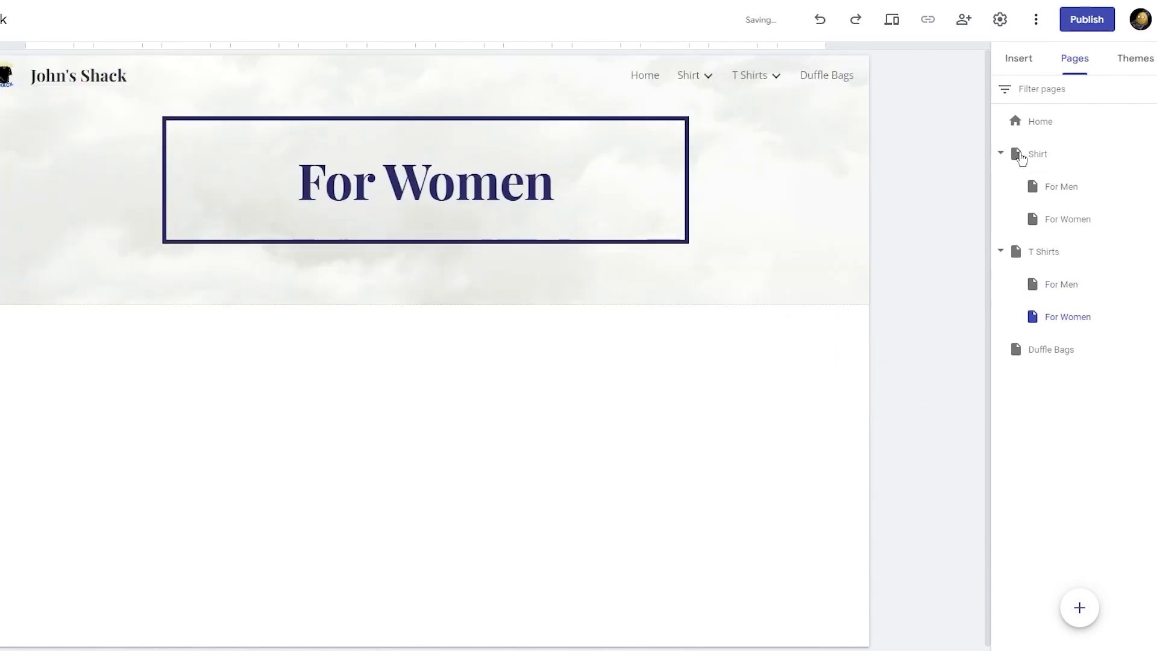
{"action": "mouse_move", "coordinate": [728, 79]}
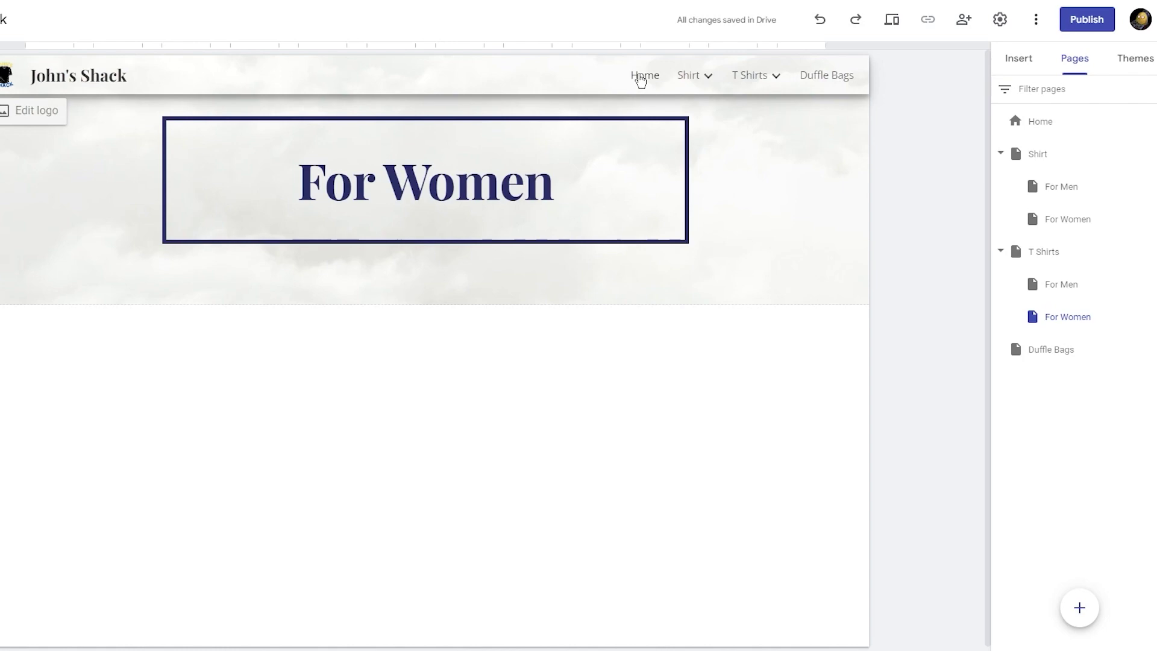
{"action": "mouse_move", "coordinate": [688, 78]}
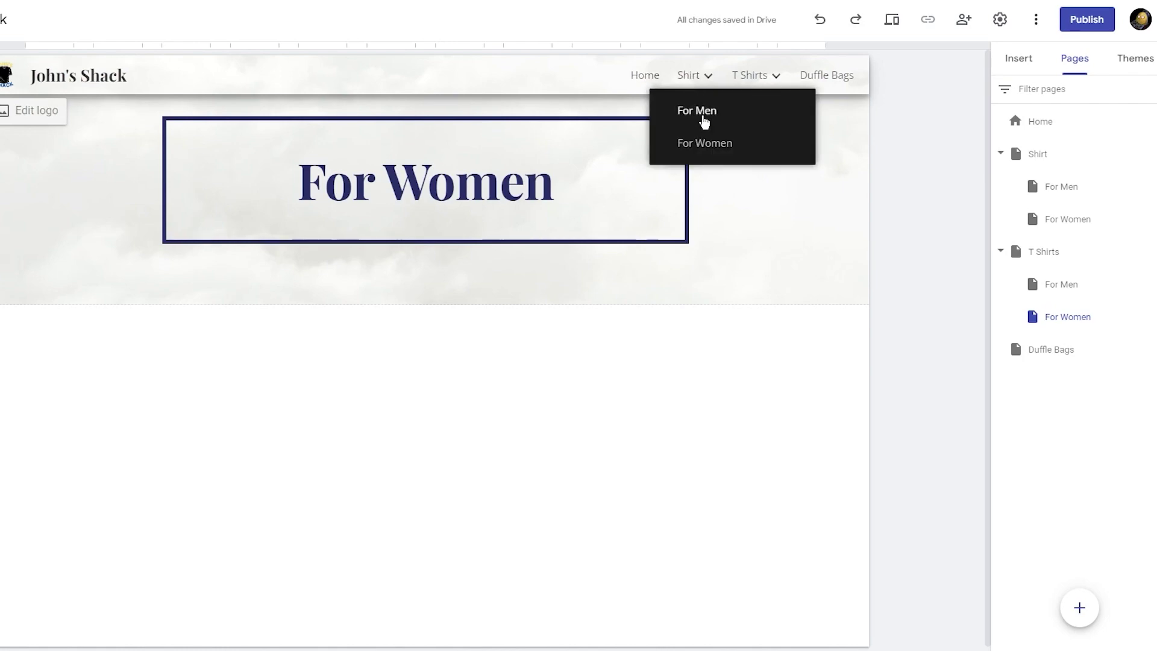
{"action": "mouse_move", "coordinate": [766, 76]}
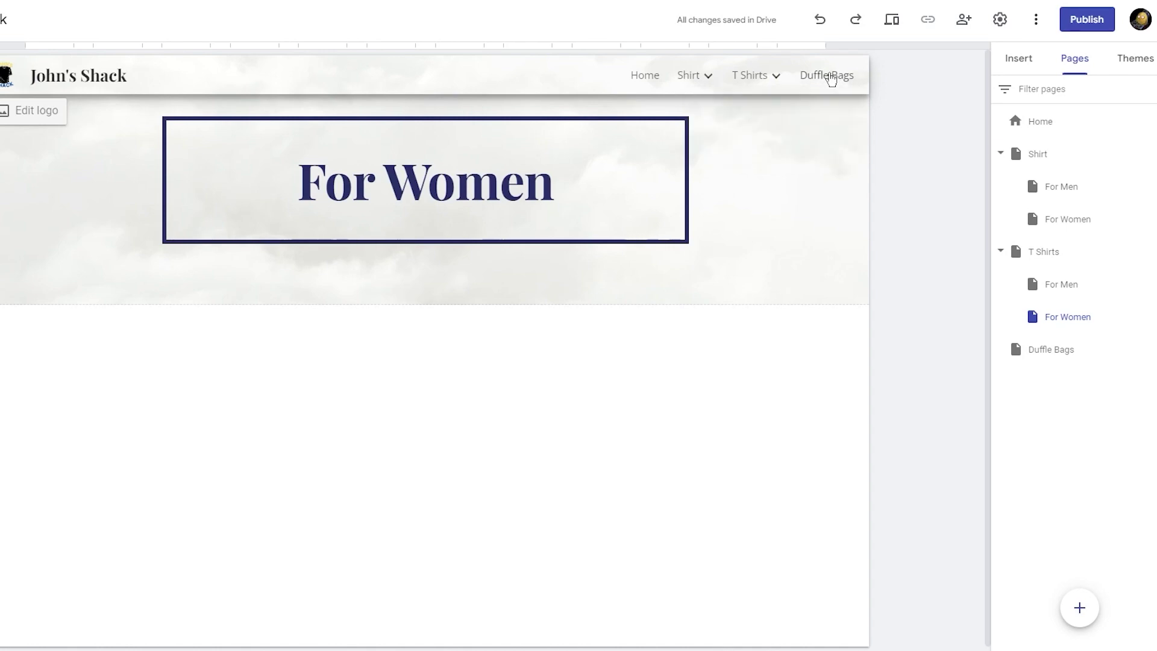
Add a new top-level page named "Contact Us".
{"action": "left_click", "coordinate": [1077, 605]}
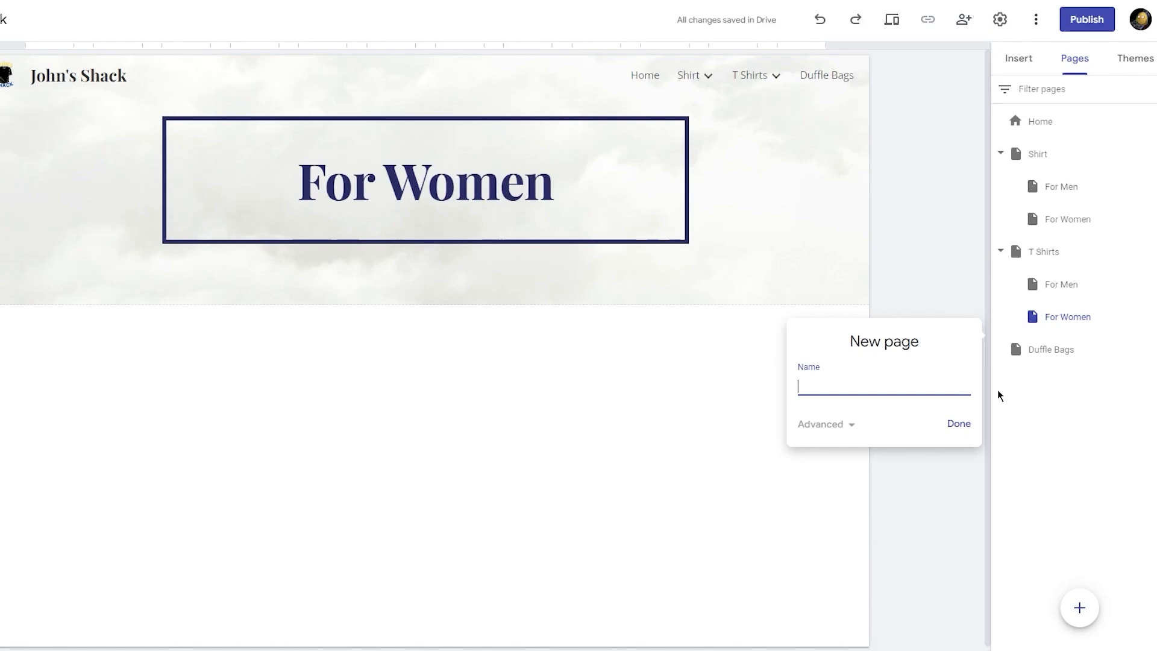
{"action": "type", "text": "Contact Us"}
{"action": "key", "text": "Return"}
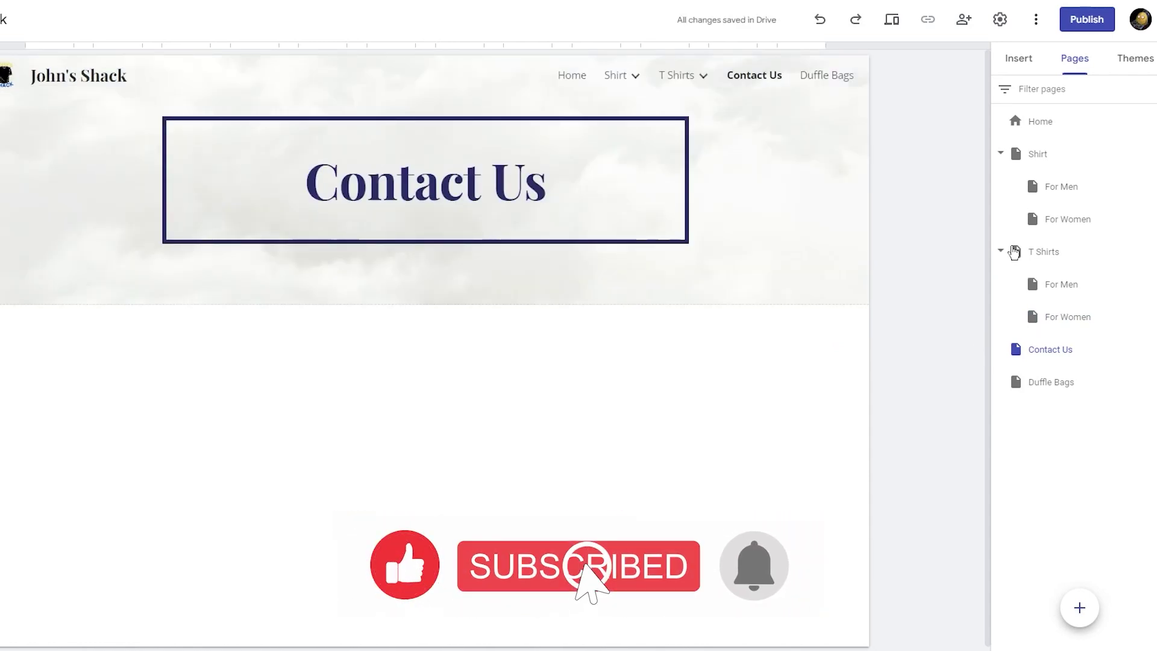
Collapse the Shirt and T Shirts subpage lists and hide the Contact Us page from the site navigation.
{"action": "left_click", "coordinate": [1000, 252]}
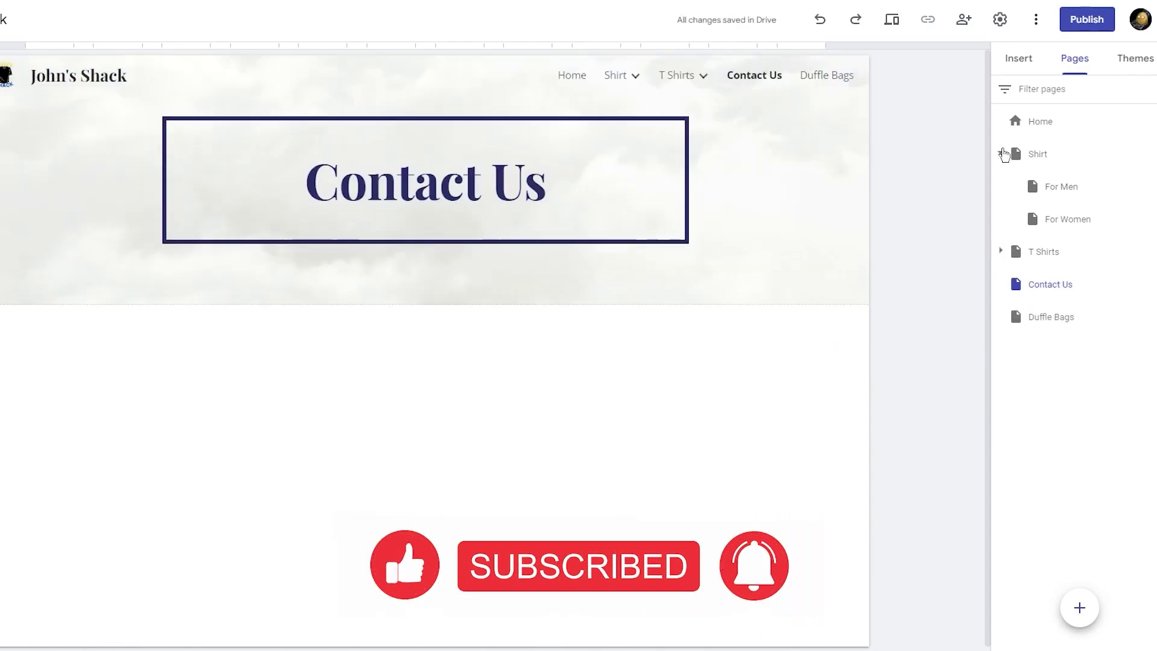
{"action": "left_click", "coordinate": [1002, 154]}
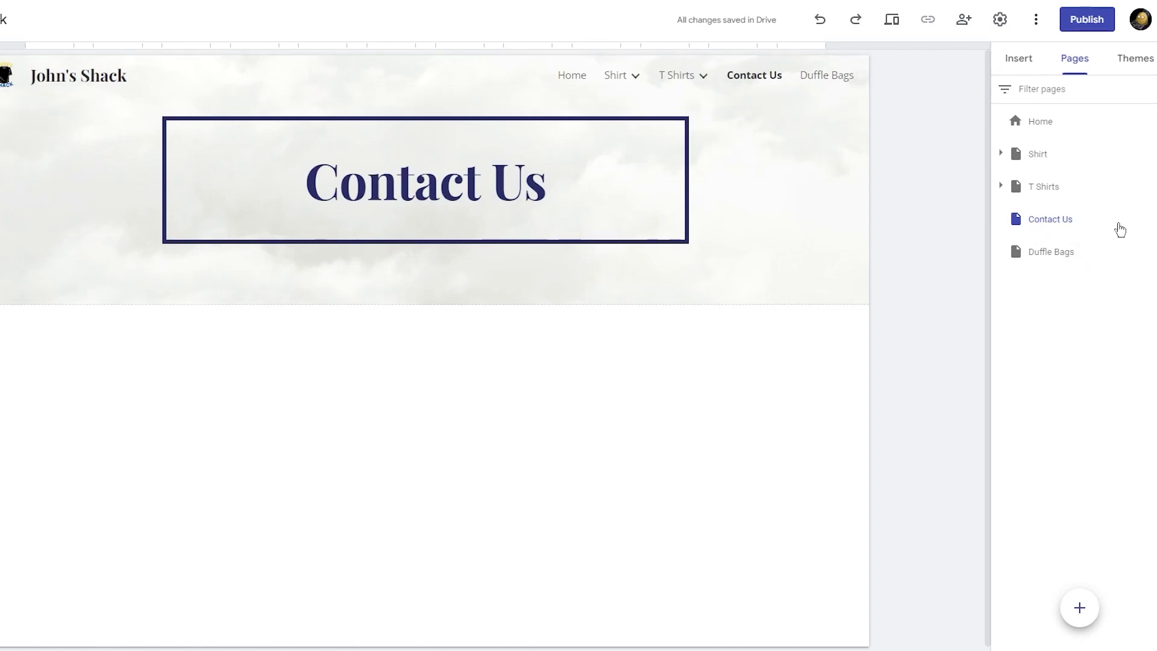
{"action": "left_click", "coordinate": [1155, 223]}
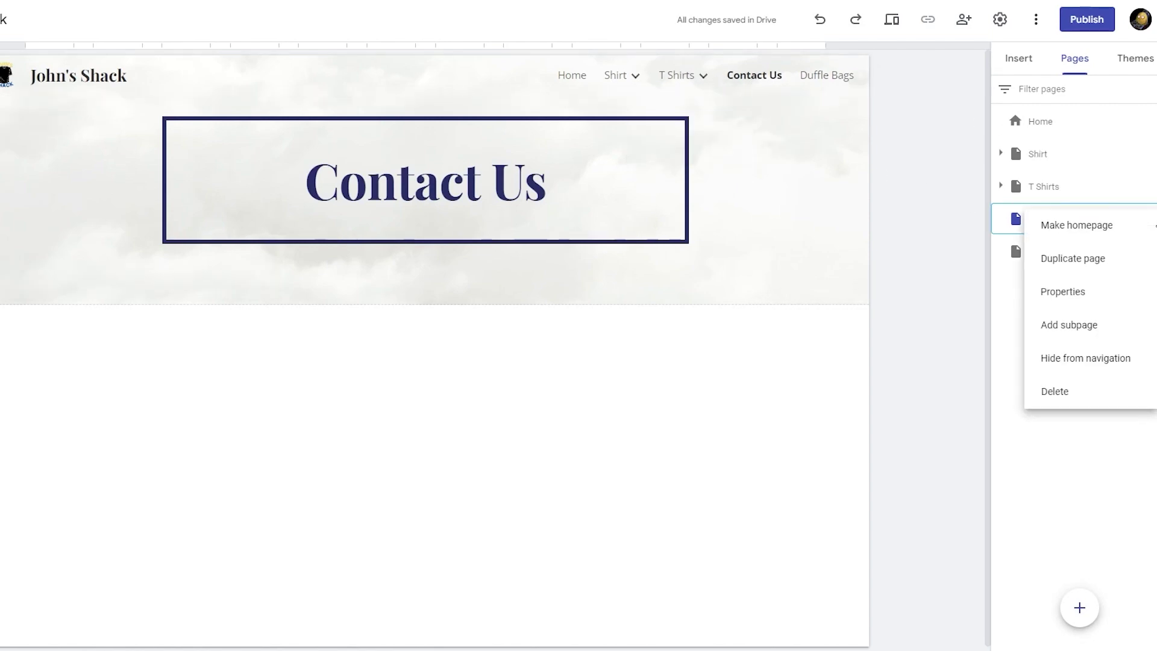
{"action": "left_click", "coordinate": [1145, 357]}
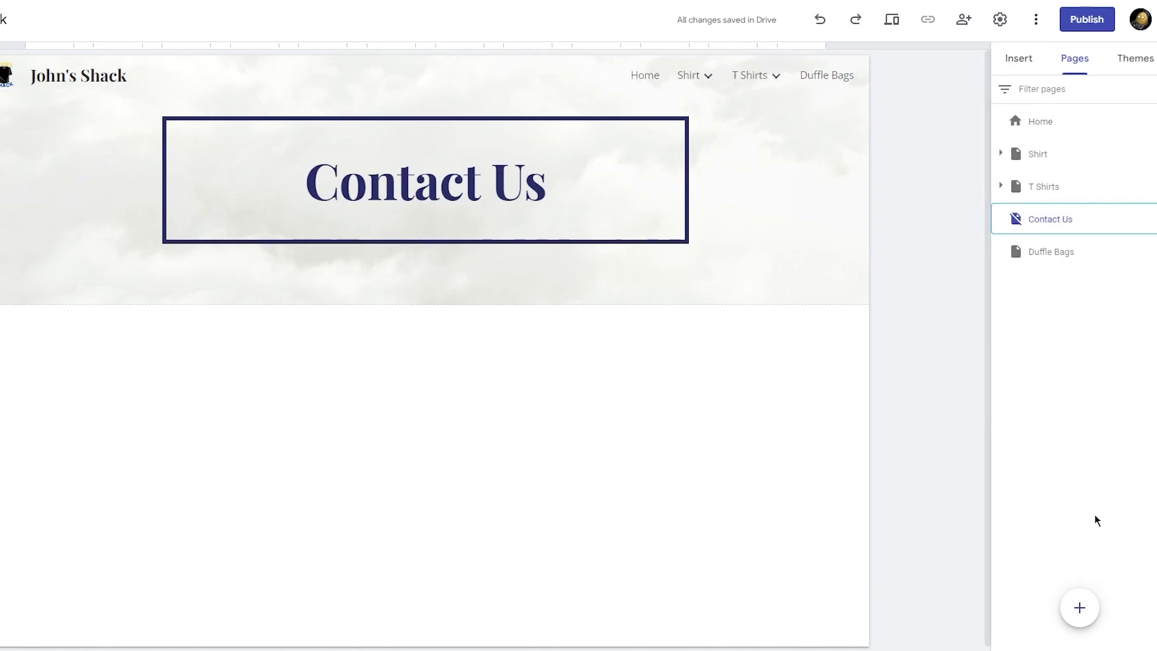
Add a new top-level page named "Privacy Policy" and hide it from the site navigation.
{"action": "left_click", "coordinate": [1078, 607]}
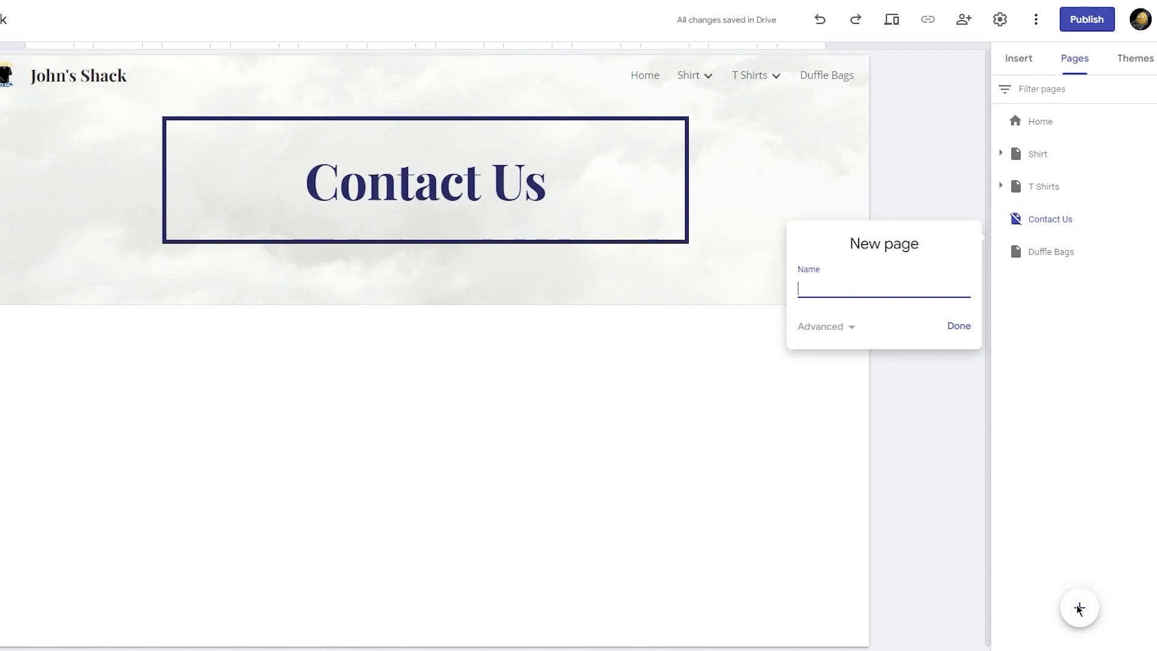
{"action": "type", "text": "Privacy Policy"}
{"action": "key", "text": "Return"}
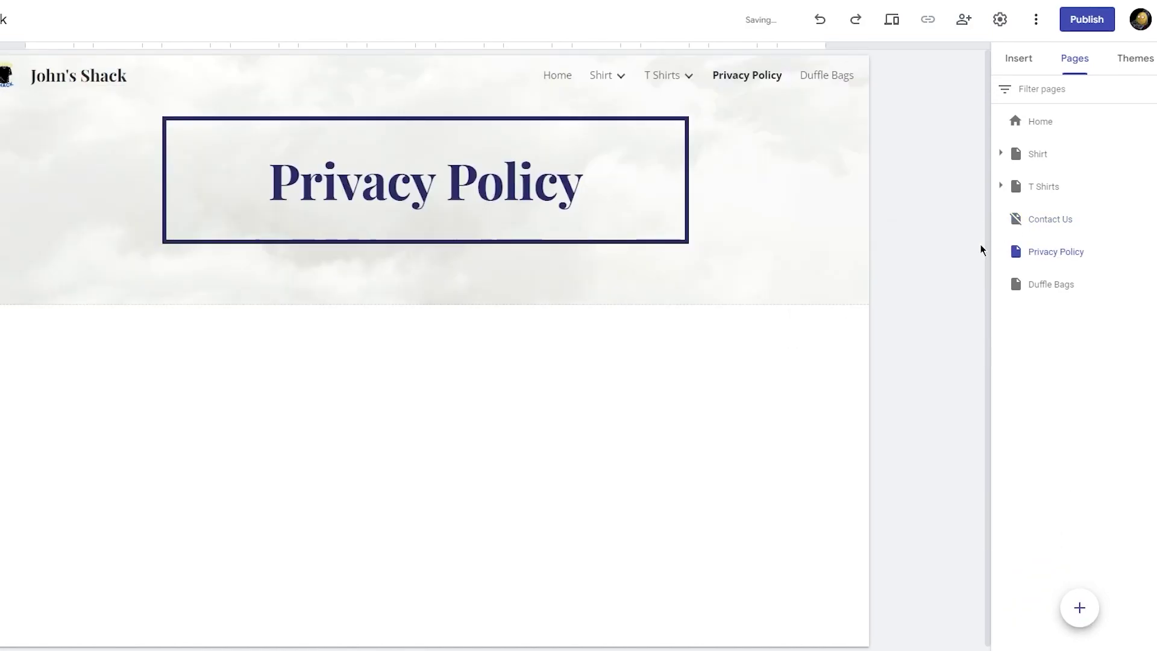
{"action": "left_click", "coordinate": [1155, 255]}
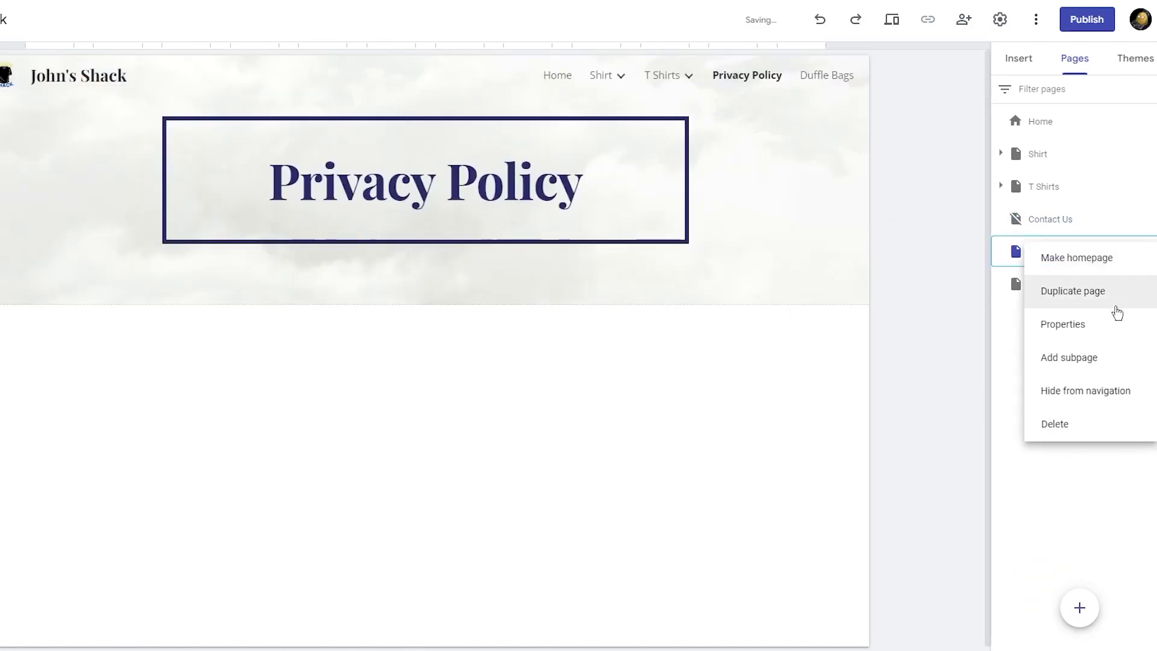
{"action": "left_click", "coordinate": [1105, 390]}
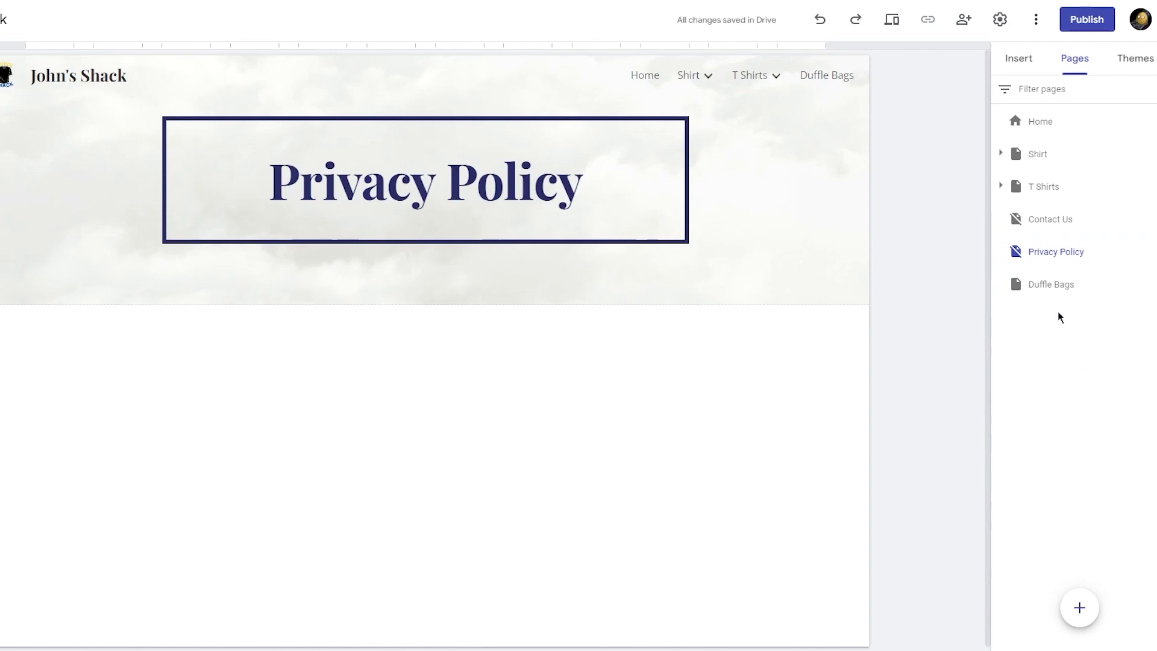
Add two new top-level pages named "Terms of Service" and "Terms and conditions".
{"action": "left_click", "coordinate": [1079, 607]}
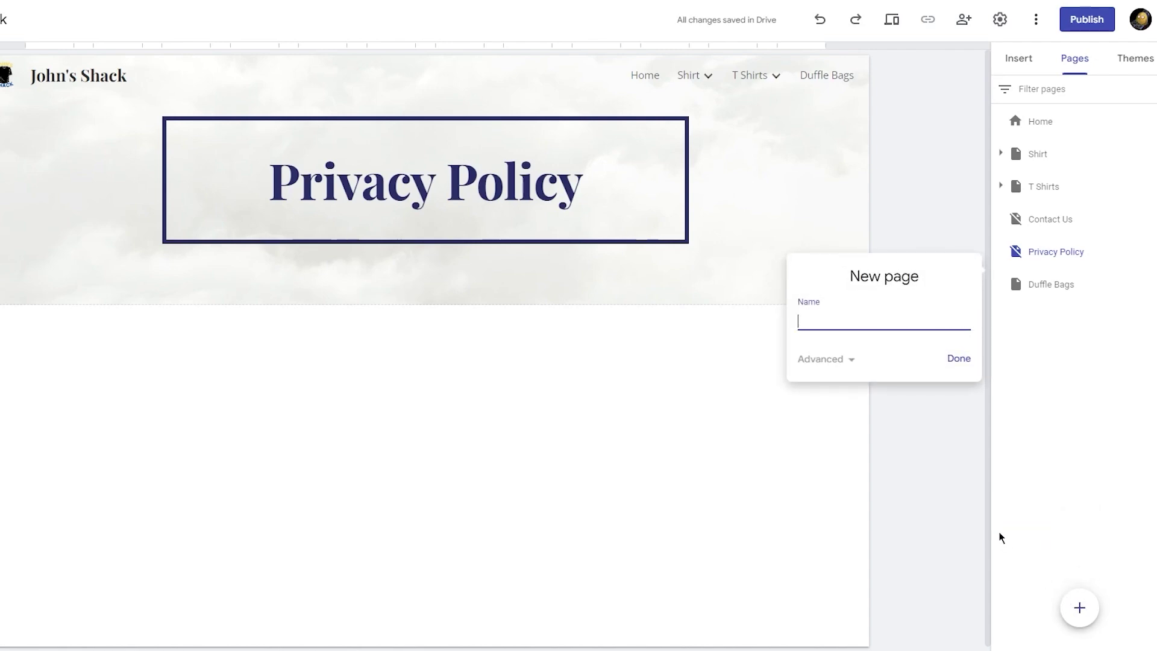
{"action": "type", "text": "Terms of Service"}
{"action": "left_click", "coordinate": [959, 359]}
{"action": "mouse_move", "coordinate": [1084, 608]}
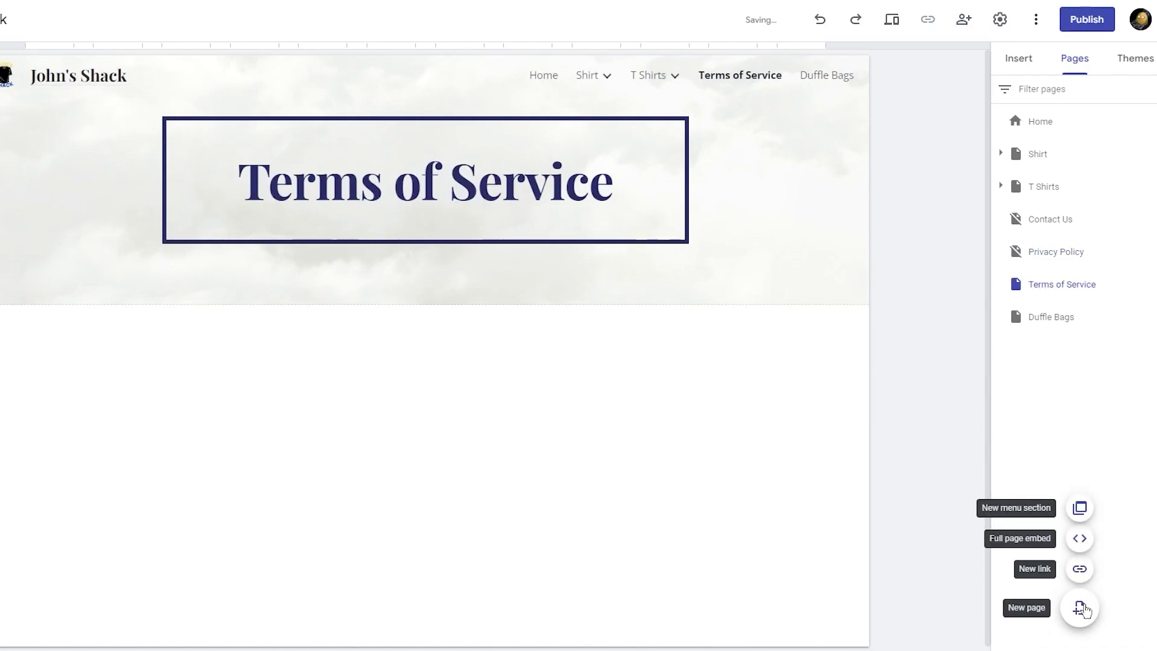
{"action": "left_click", "coordinate": [1079, 609]}
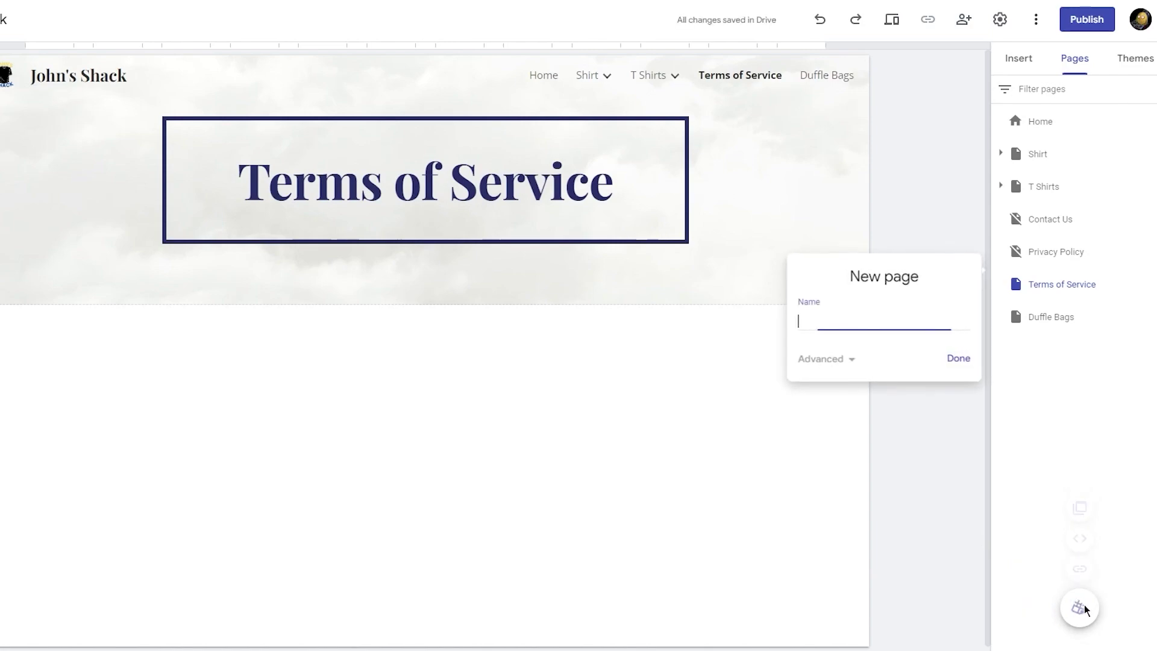
{"action": "type", "text": "Terms and co"}
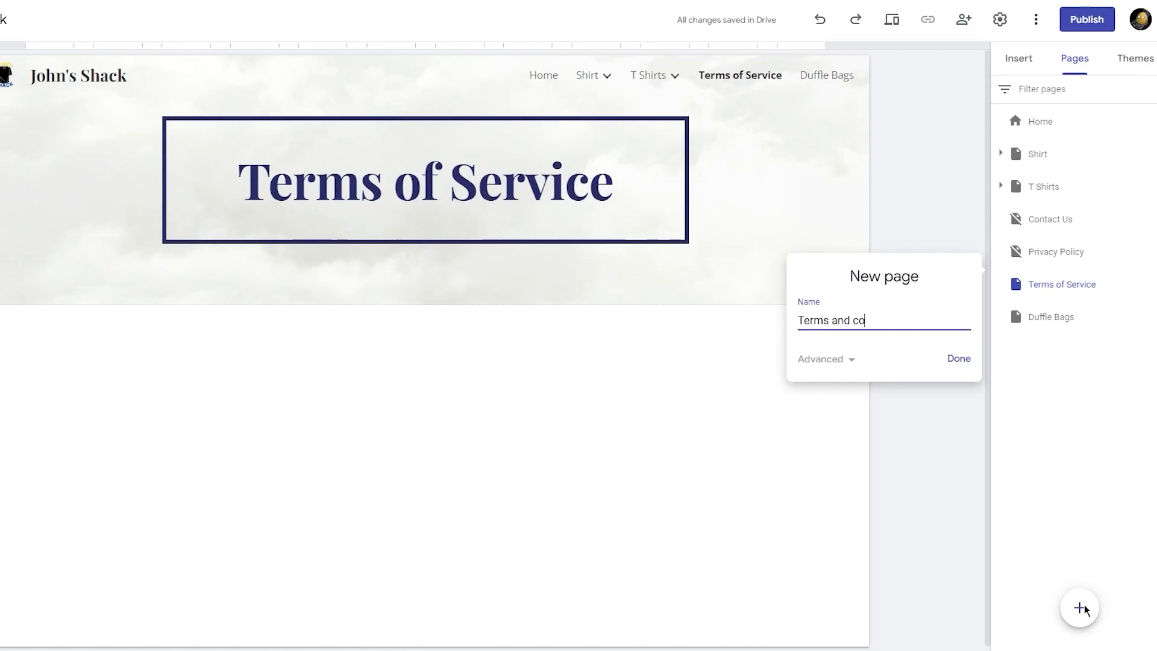
{"action": "type", "text": "nditions"}
{"action": "key", "text": "Return"}
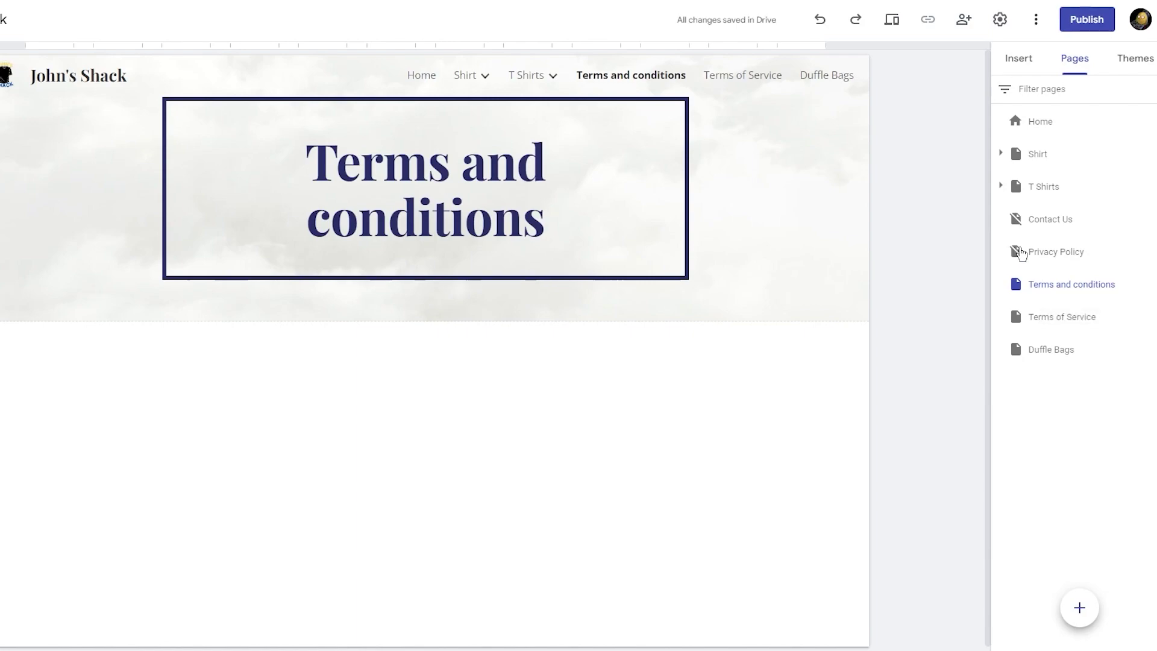
Create two more top-level pages named "About Us" and "Return Policy".
{"action": "left_click", "coordinate": [1079, 607]}
{"action": "type", "text": "About Us"}
{"action": "key", "text": "Return"}
{"action": "left_click", "coordinate": [1078, 606]}
{"action": "type", "text": "Return"}
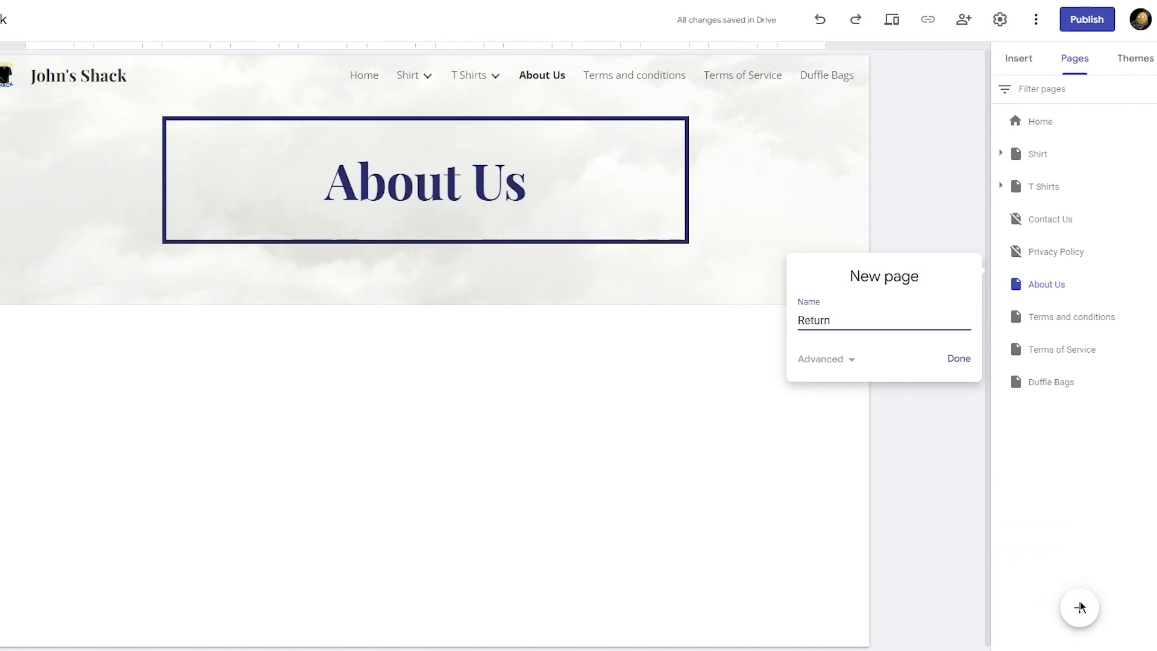
{"action": "type", "text": " Policy"}
{"action": "key", "text": "Return"}
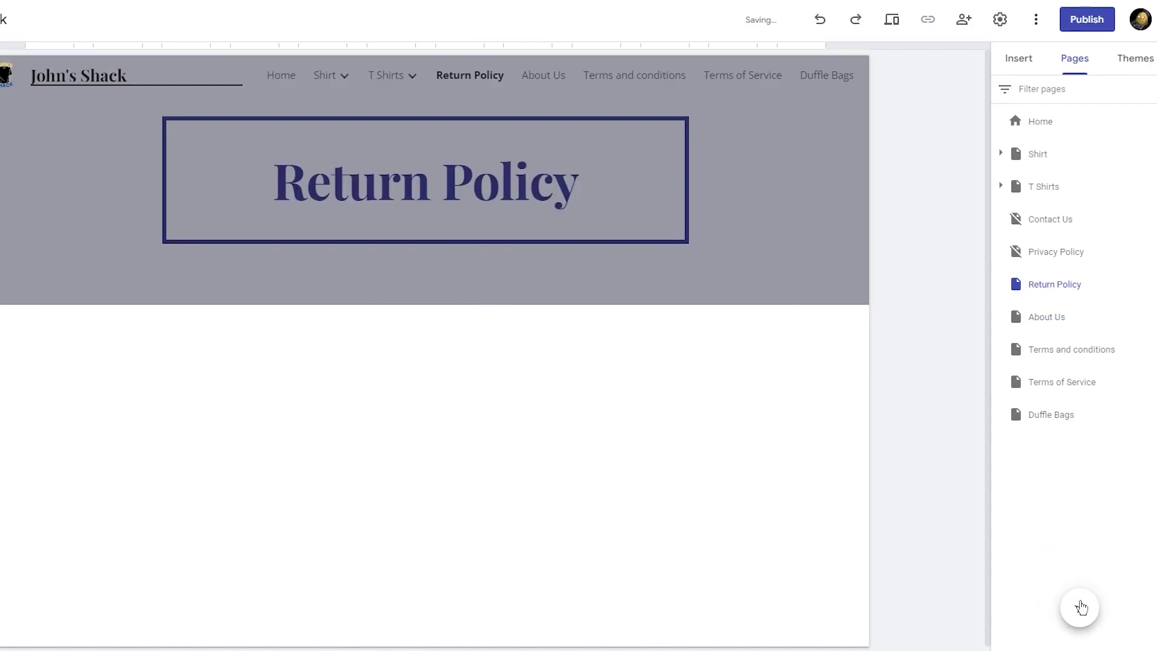
Add a top-level page named "Shipping and Delivery", correcting the misspelled first word before creating it.
{"action": "mouse_move", "coordinate": [1082, 602]}
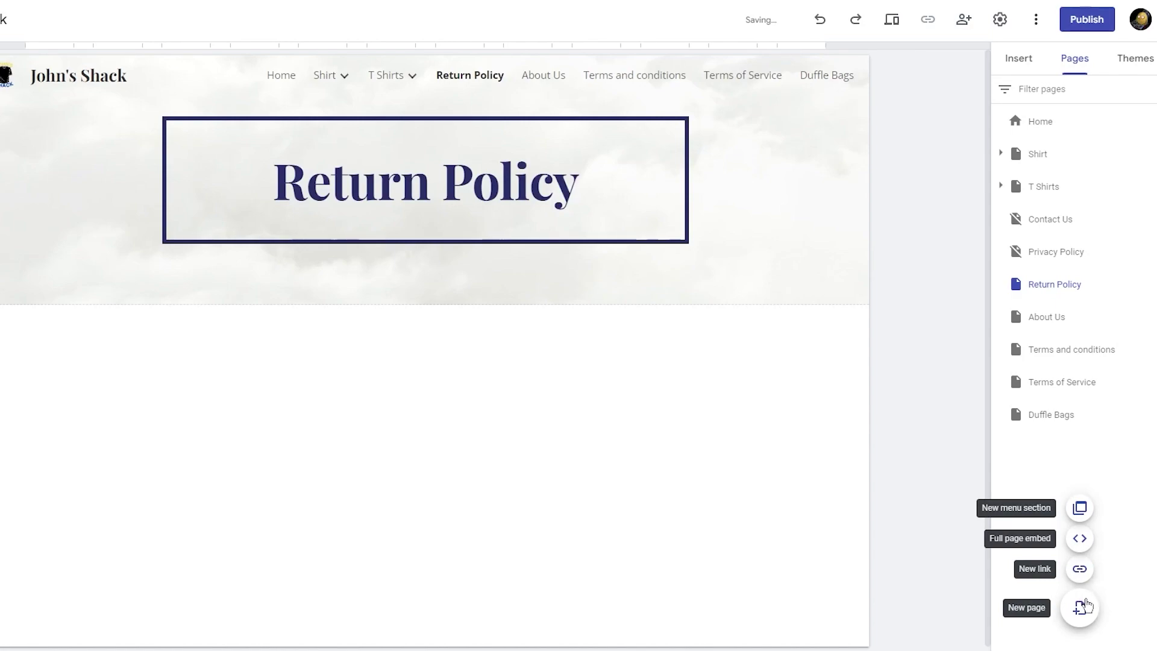
{"action": "left_click", "coordinate": [1082, 604]}
{"action": "type", "text": "S"}
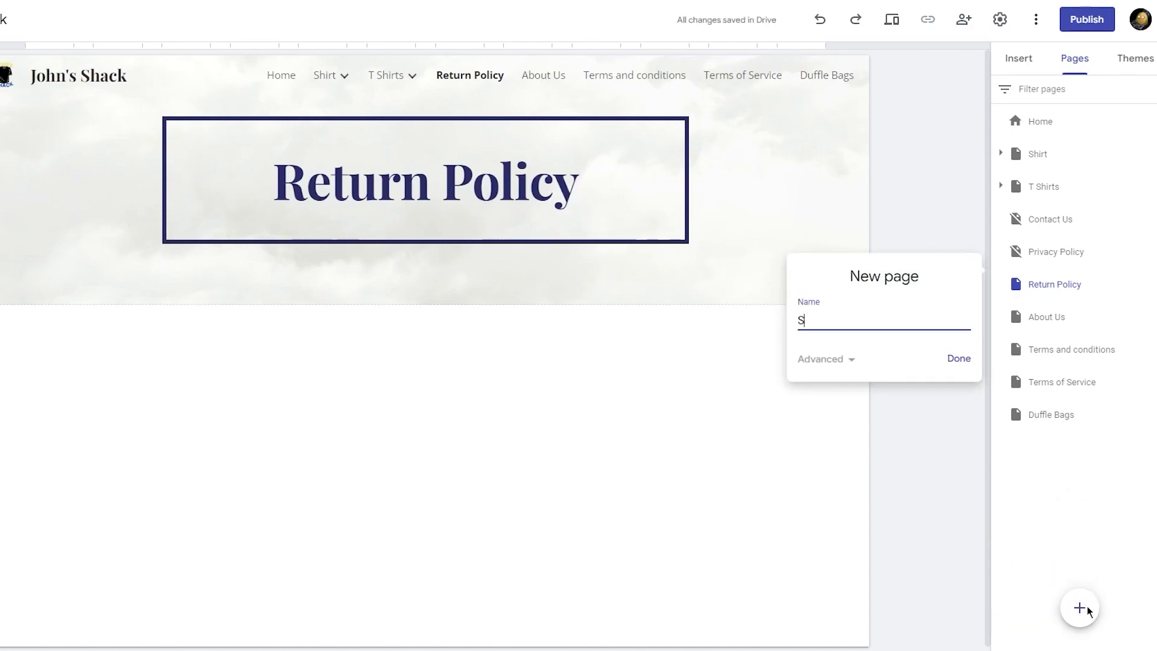
{"action": "type", "text": "hippings and Delivery"}
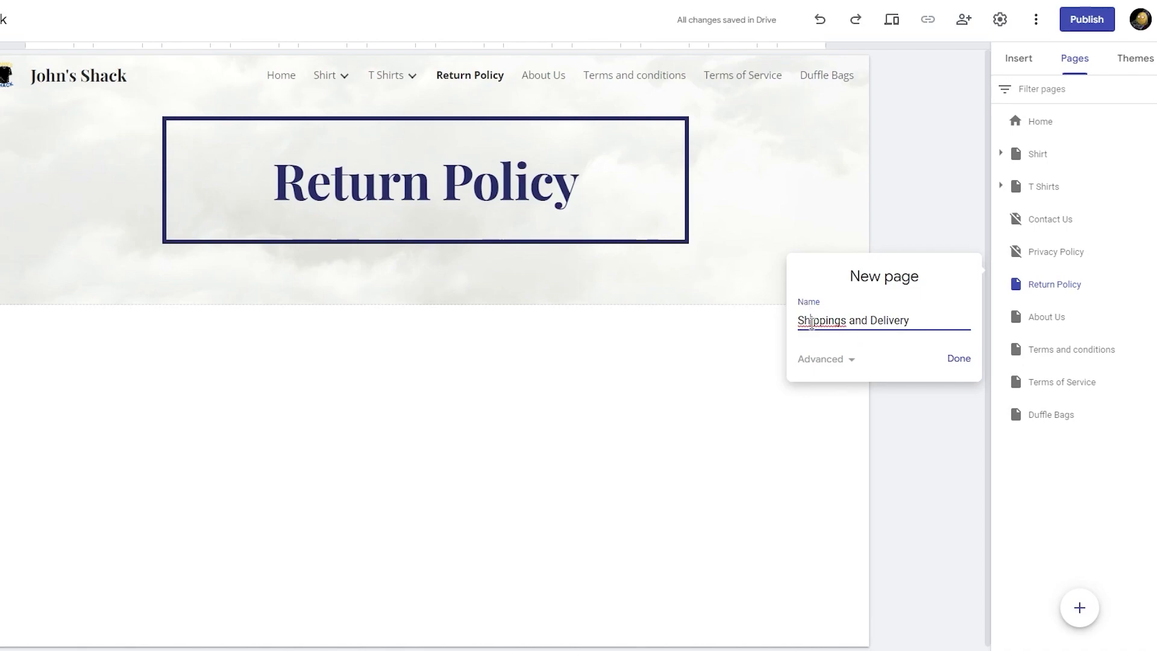
{"action": "right_click", "coordinate": [810, 321]}
{"action": "left_click", "coordinate": [863, 354]}
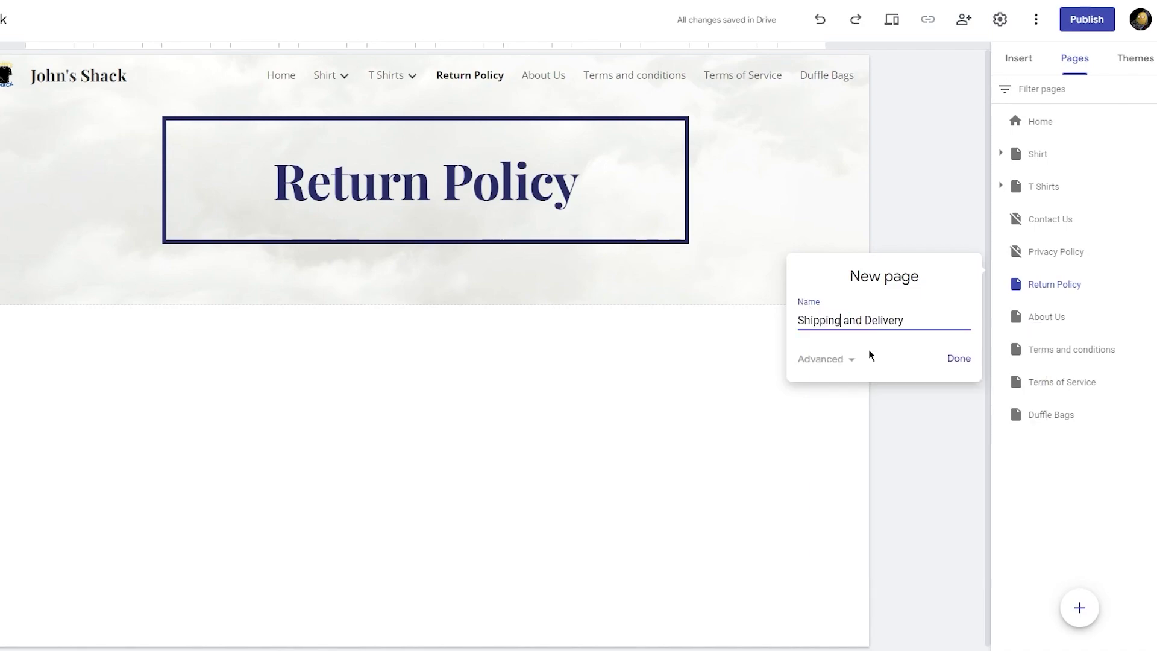
{"action": "left_click", "coordinate": [953, 358]}
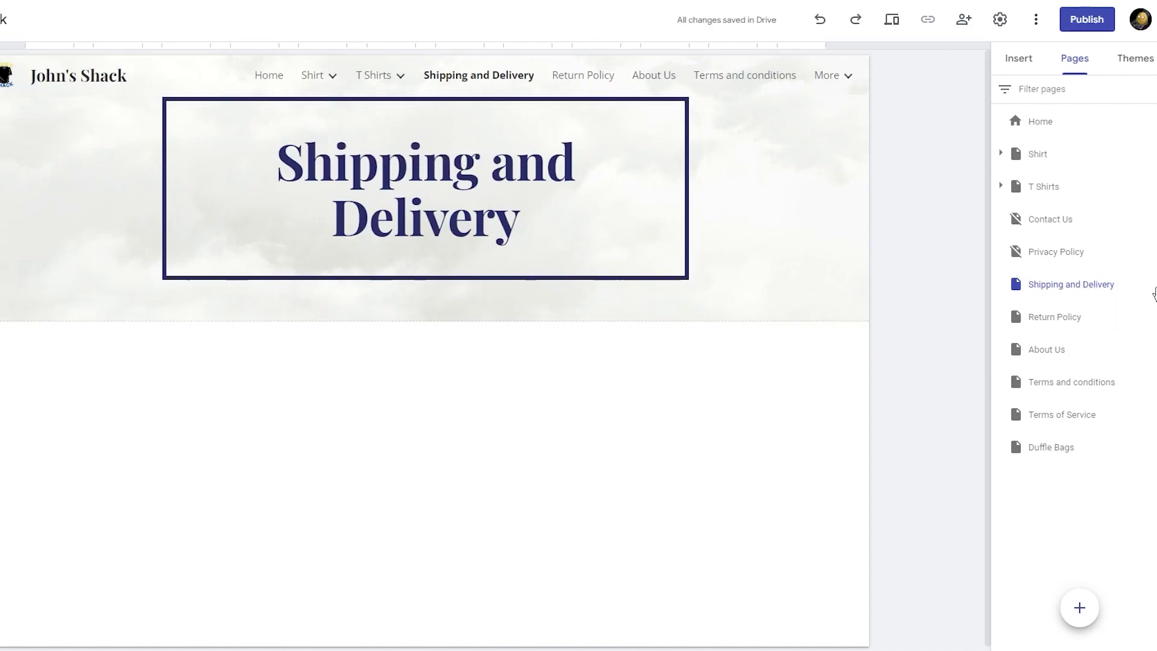
Hide the Shipping and Delivery, Return Policy, About Us, Terms and conditions, and Terms of Service pages from the site navigation.
{"action": "left_click", "coordinate": [1148, 285]}
{"action": "left_click", "coordinate": [1089, 422]}
{"action": "left_click", "coordinate": [1148, 318]}
{"action": "left_click", "coordinate": [1087, 455]}
{"action": "left_click", "coordinate": [1151, 351]}
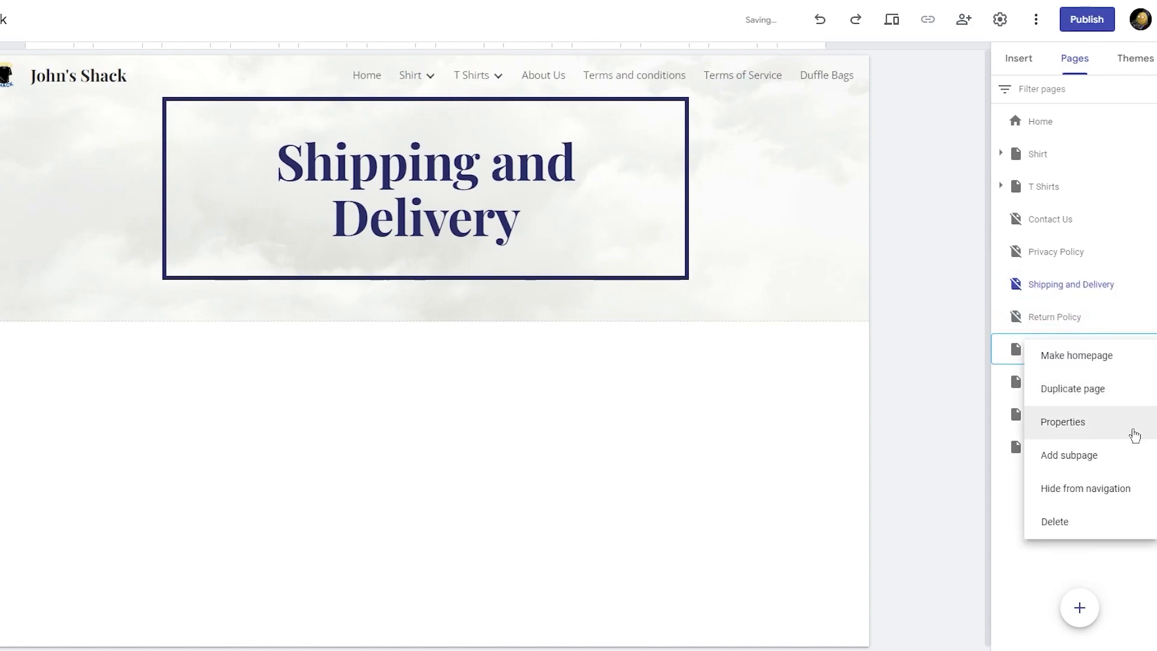
{"action": "left_click", "coordinate": [1093, 487]}
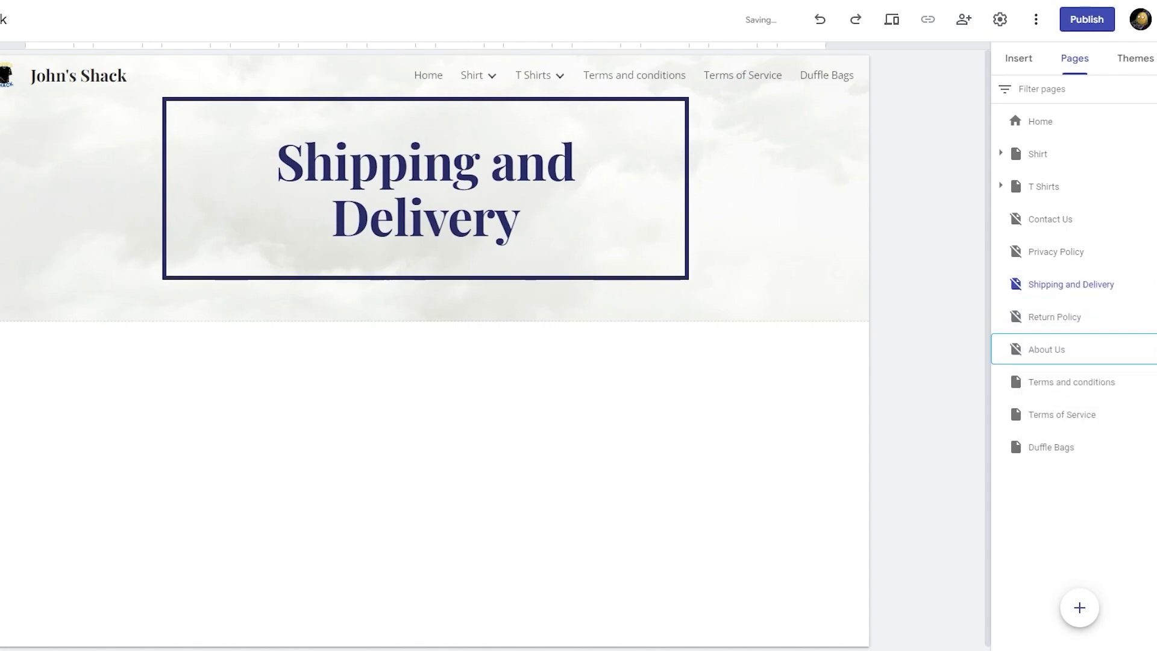
{"action": "left_click", "coordinate": [1151, 383]}
{"action": "left_click", "coordinate": [1105, 526]}
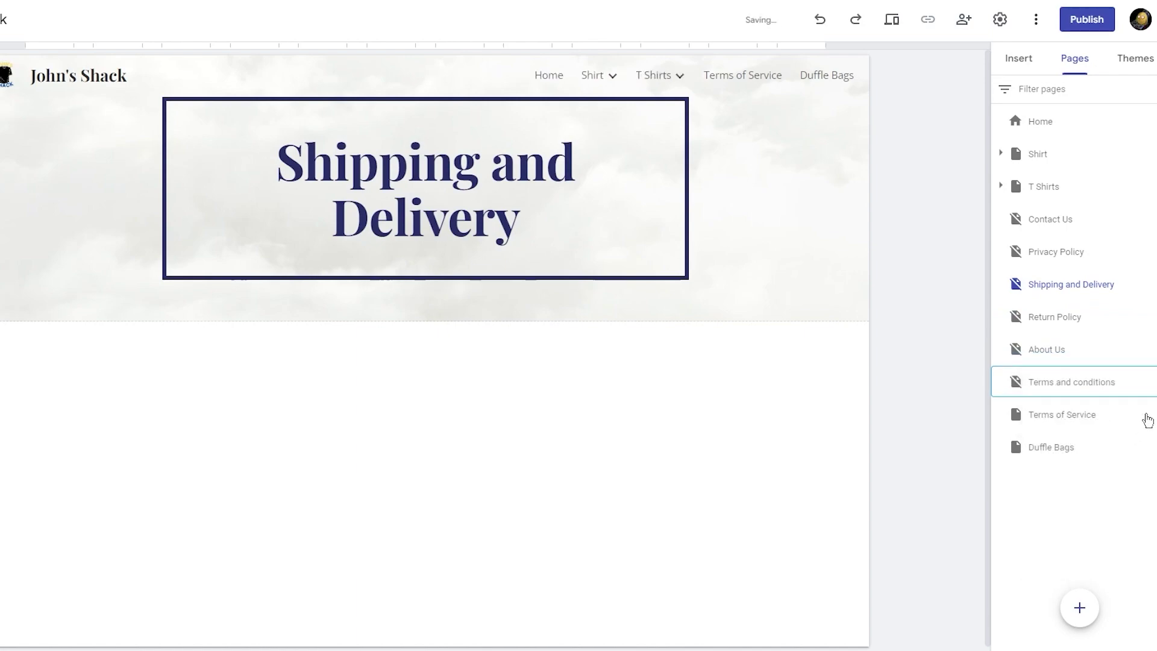
{"action": "left_click", "coordinate": [1148, 416]}
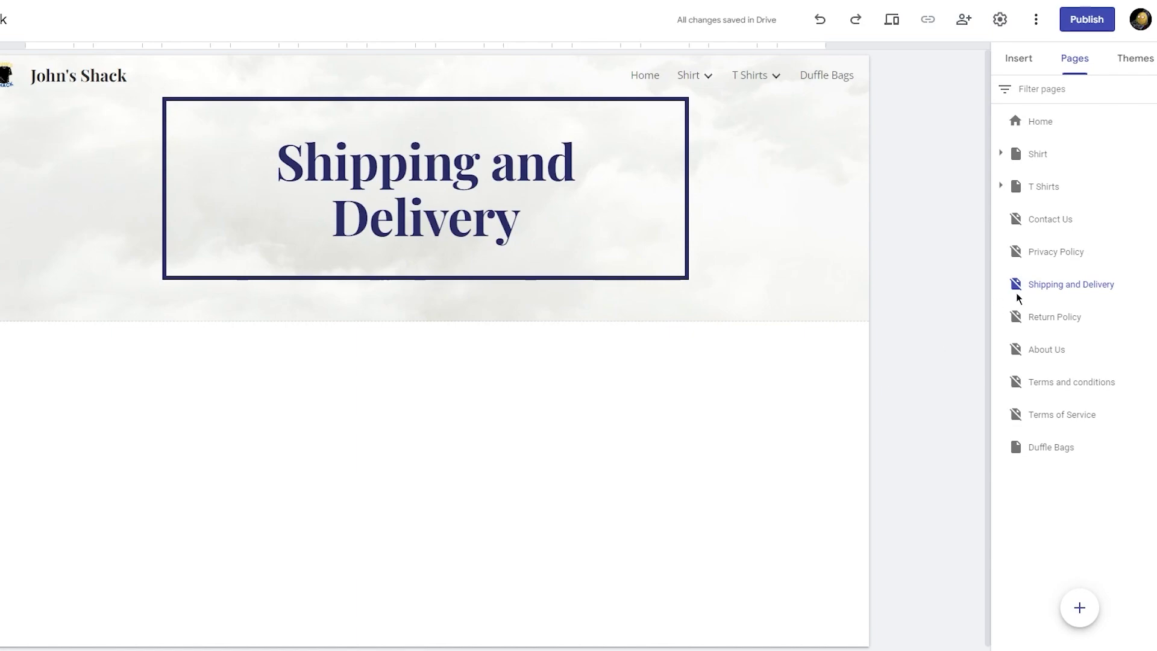
Insert an empty text box below the header of the Shipping and Delivery page.
{"action": "left_click", "coordinate": [1015, 59]}
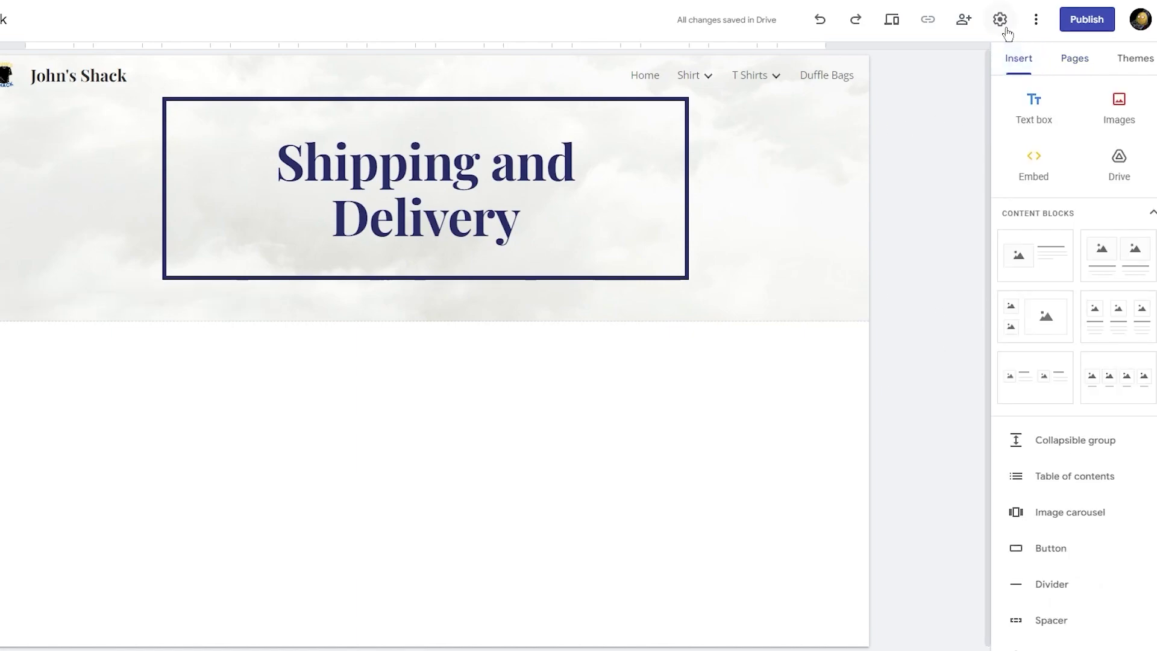
{"action": "left_click", "coordinate": [1050, 114]}
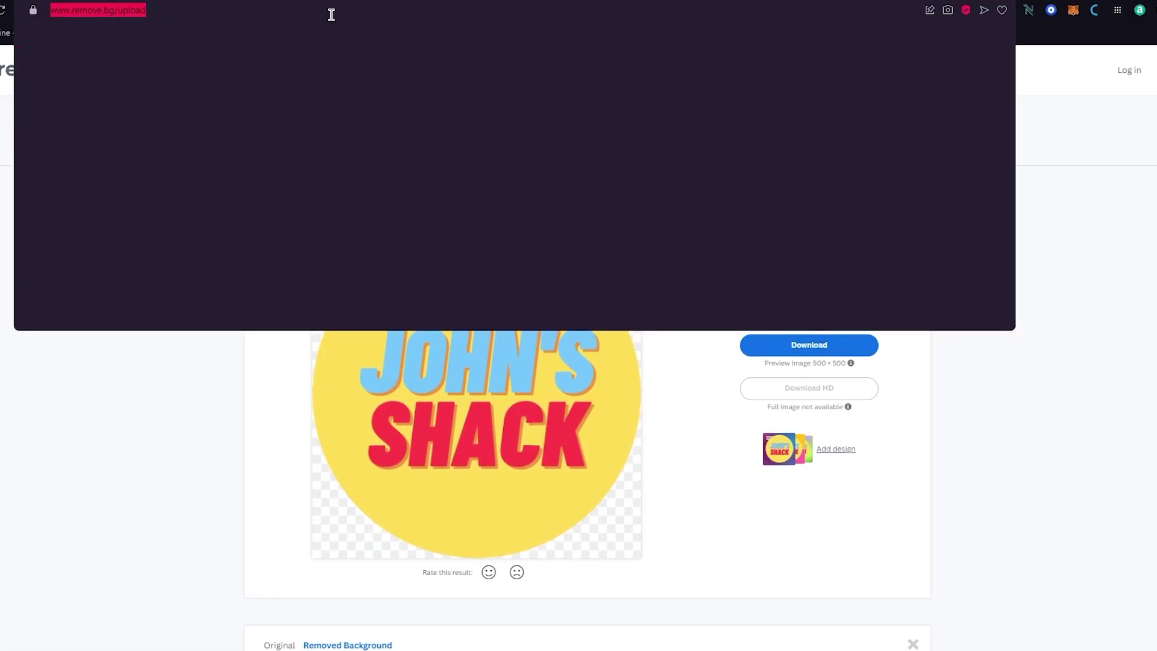
Switch to another browser tab and search Google for "shipping and delivery text template".
{"action": "type", "text": "shipp"}
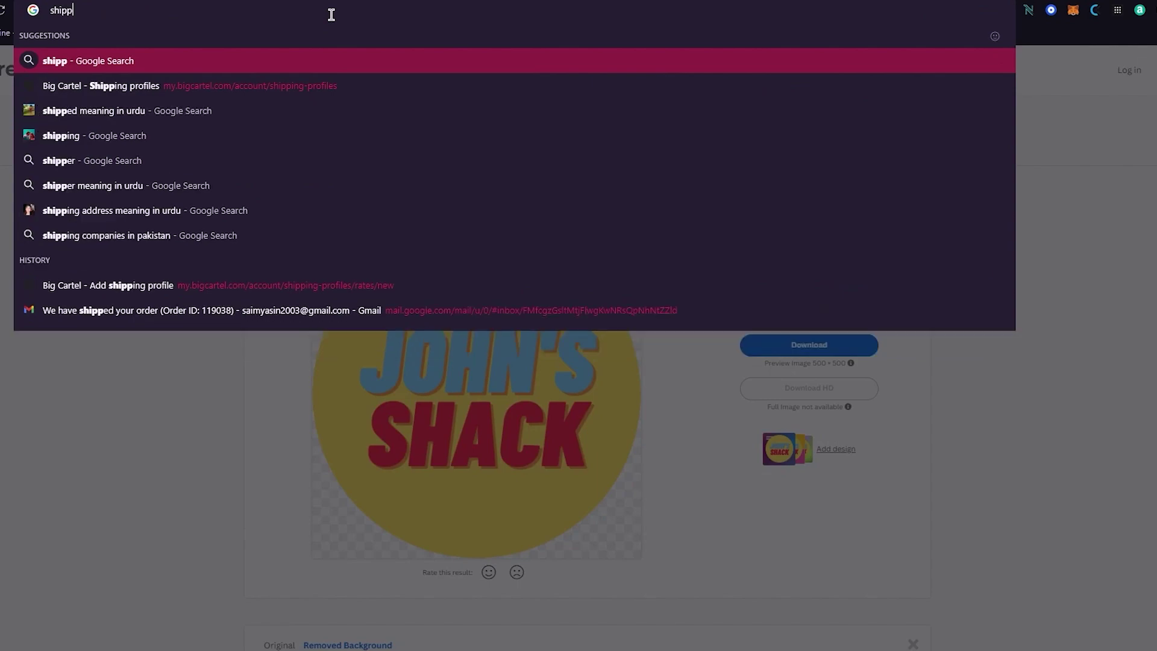
{"action": "type", "text": "ing and de"}
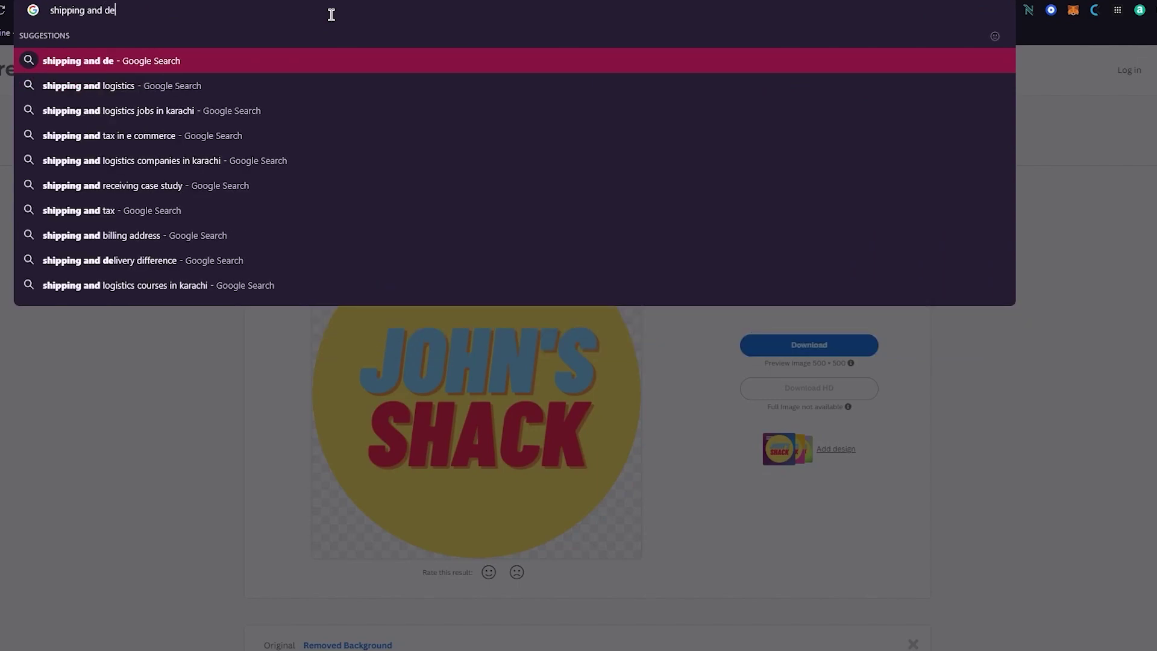
{"action": "type", "text": "livery text re"}
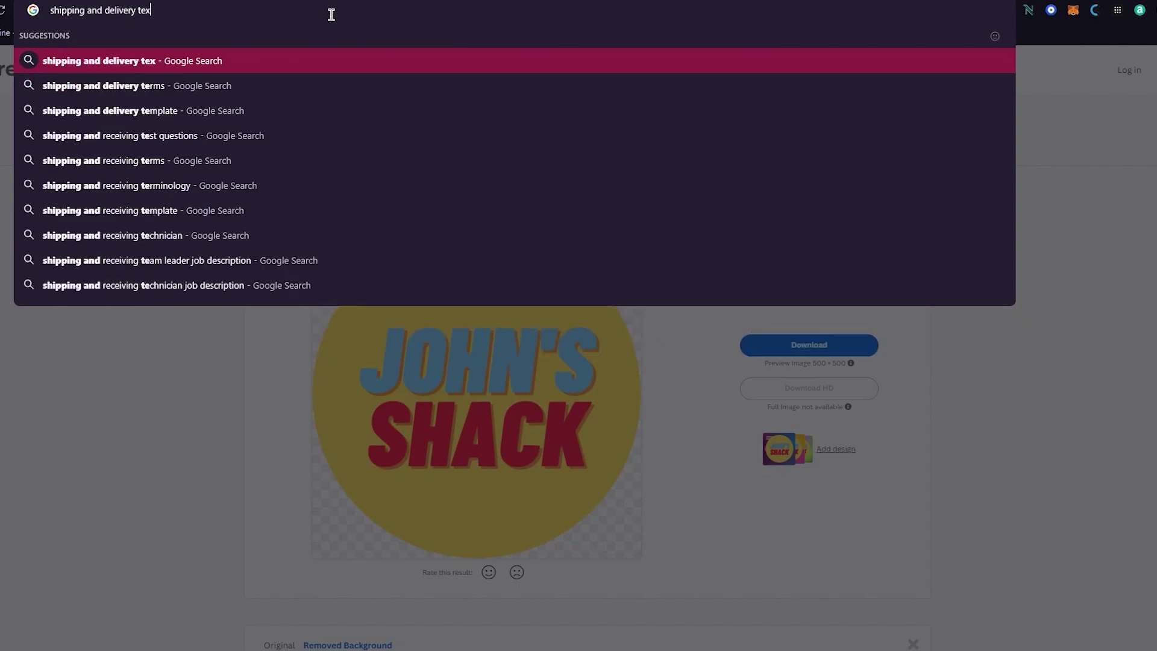
{"action": "key", "text": "BackSpace"}
{"action": "key", "text": "BackSpace"}
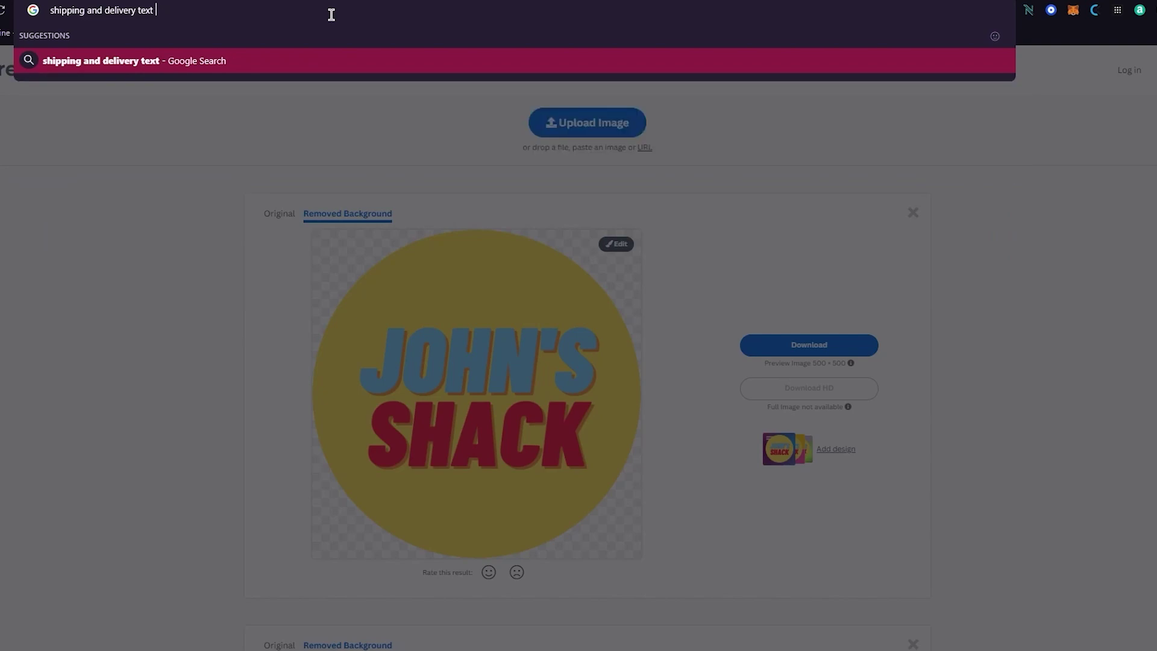
{"action": "type", "text": "template"}
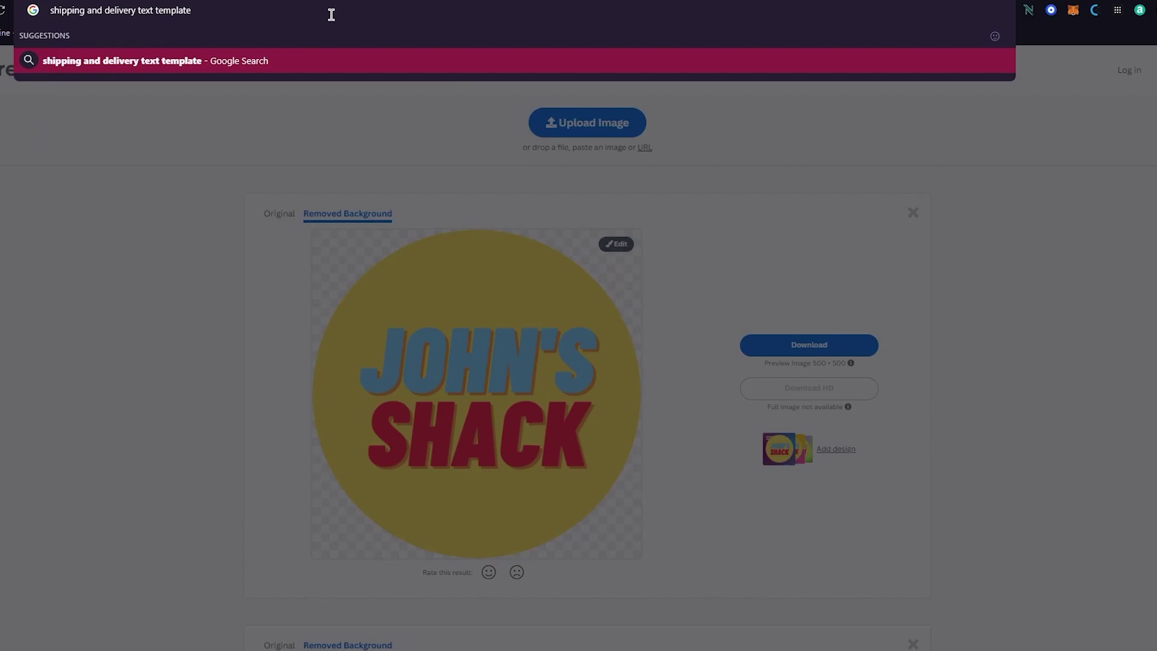
{"action": "key", "text": "Return"}
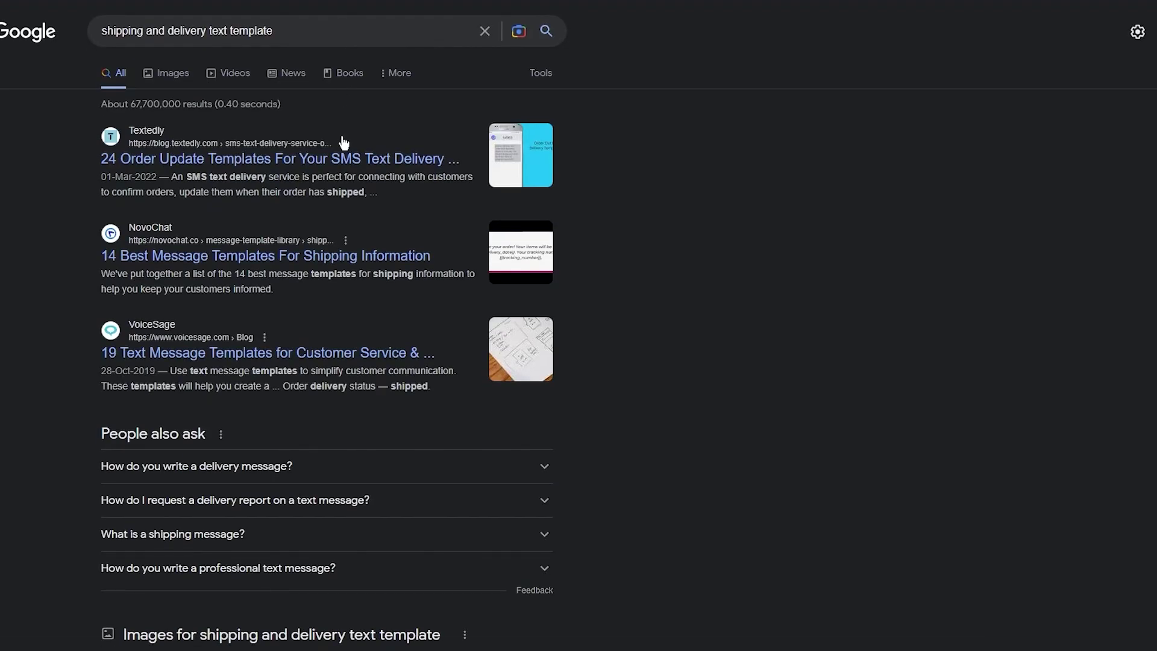
Open TermsFeed's Shipping Policy Template article from the search results and look through it for the sample template text.
{"action": "scroll", "coordinate": [344, 368], "scroll_direction": "down", "scroll_amount": 5}
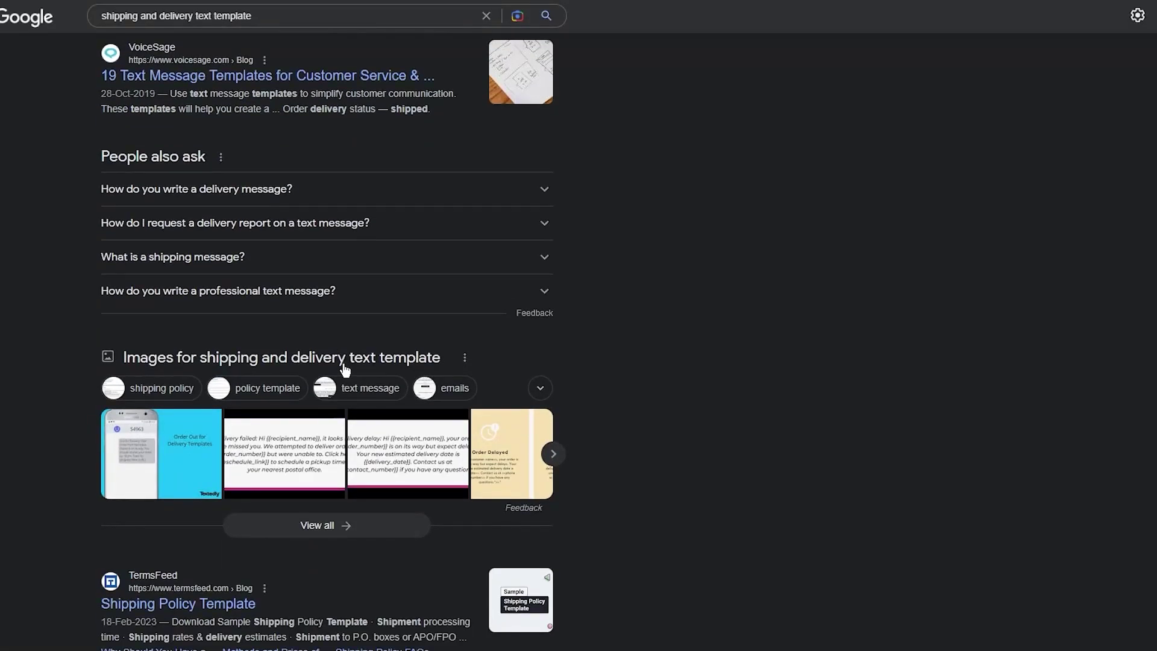
{"action": "scroll", "coordinate": [345, 369], "scroll_direction": "down", "scroll_amount": 3}
{"action": "left_click", "coordinate": [220, 392]}
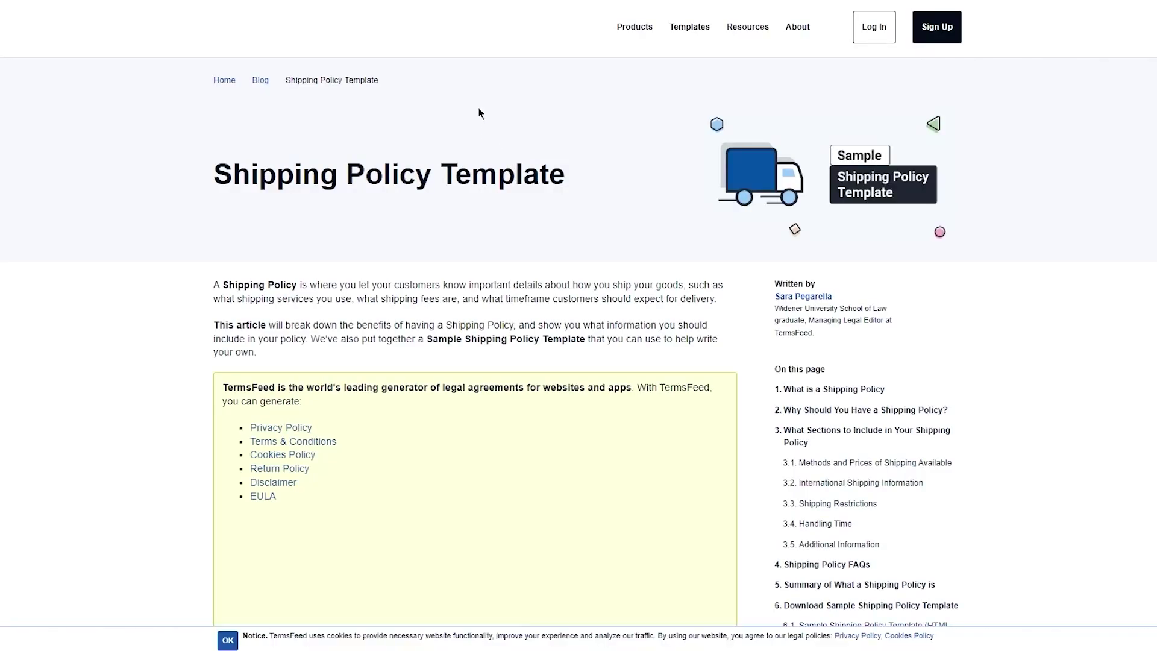
{"action": "scroll", "coordinate": [374, 250], "scroll_direction": "down", "scroll_amount": 5}
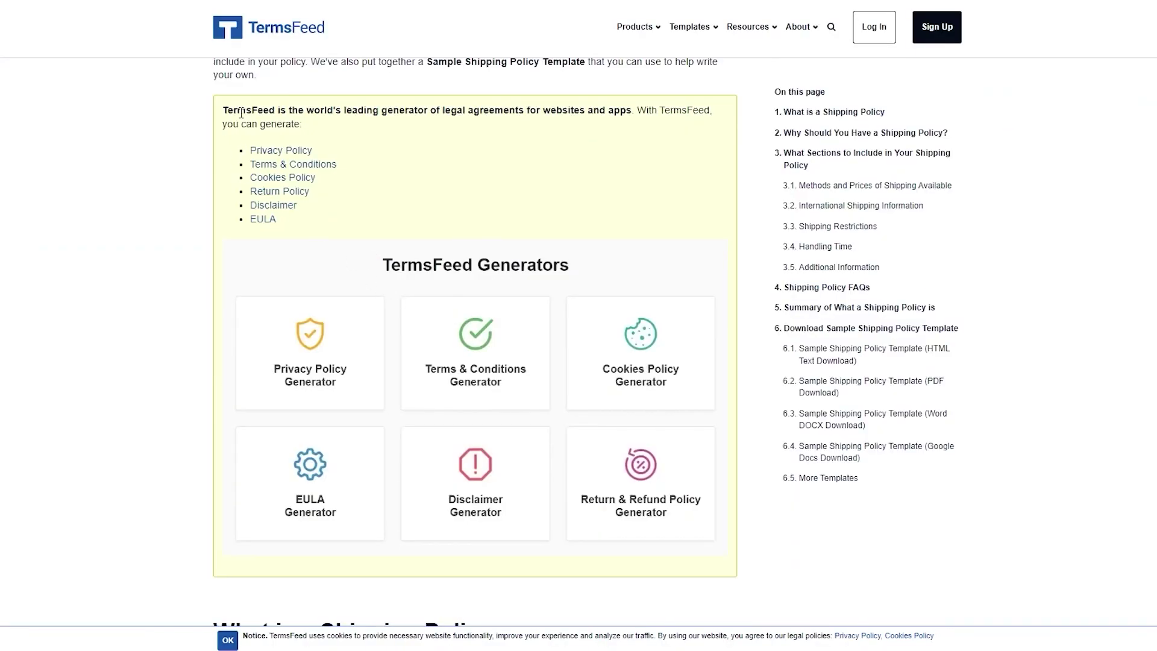
{"action": "scroll", "coordinate": [346, 241], "scroll_direction": "up", "scroll_amount": 5}
{"action": "scroll", "coordinate": [356, 291], "scroll_direction": "down", "scroll_amount": 13}
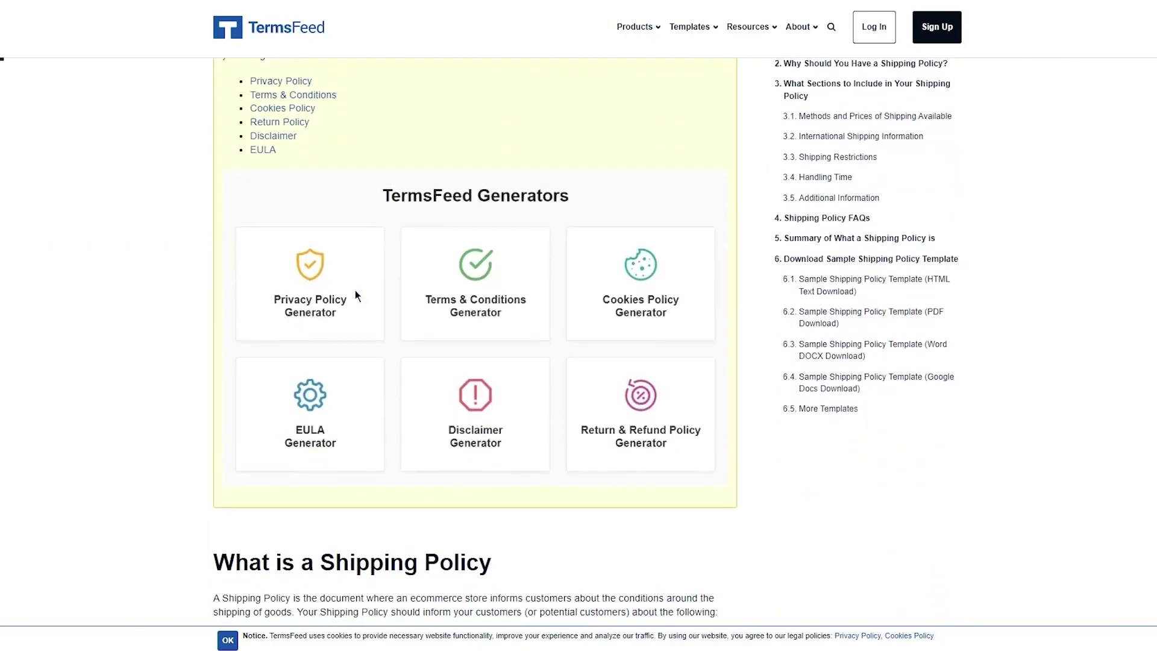
{"action": "scroll", "coordinate": [98, 223], "scroll_direction": "down", "scroll_amount": 20}
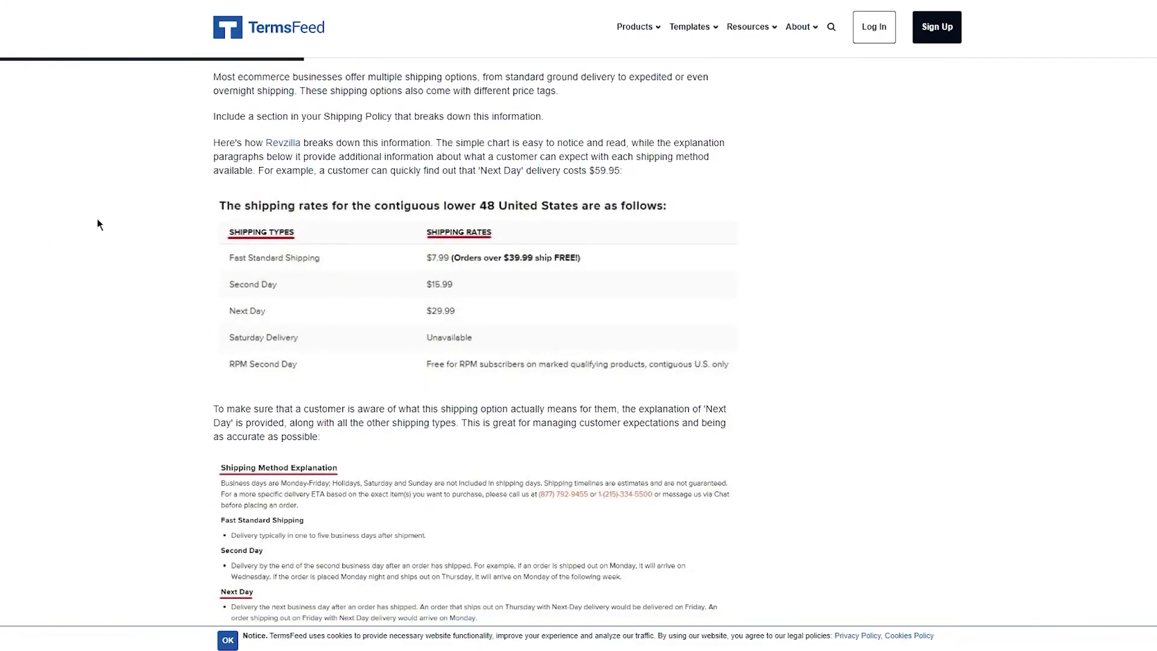
{"action": "scroll", "coordinate": [99, 224], "scroll_direction": "down", "scroll_amount": 20}
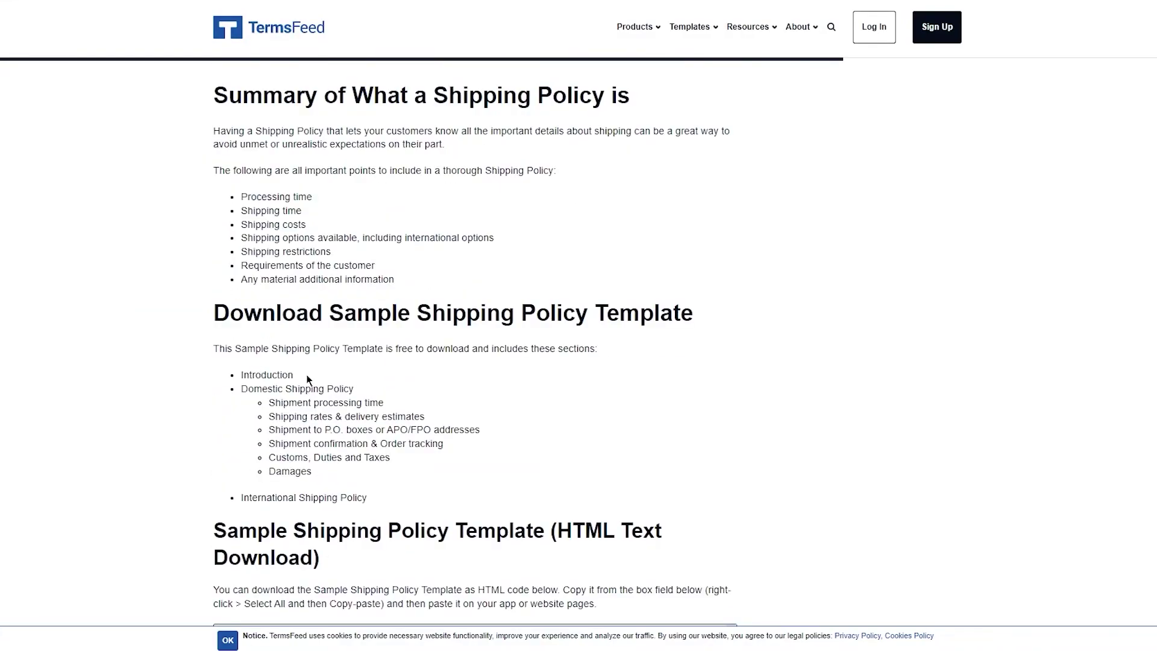
{"action": "scroll", "coordinate": [196, 248], "scroll_direction": "down", "scroll_amount": 5}
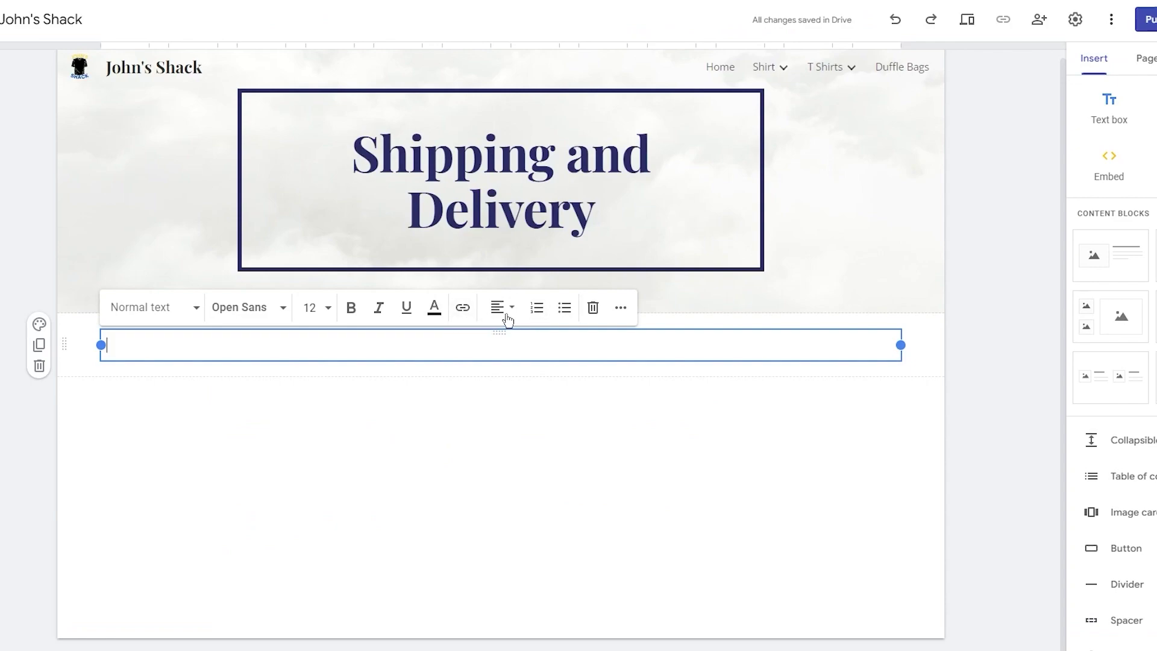
Open the PDF version of TermsFeed's sample shipping policy and copy its text from the Shipping Policy heading to the end of the Contact Us section.
{"action": "left_click", "coordinate": [618, 310]}
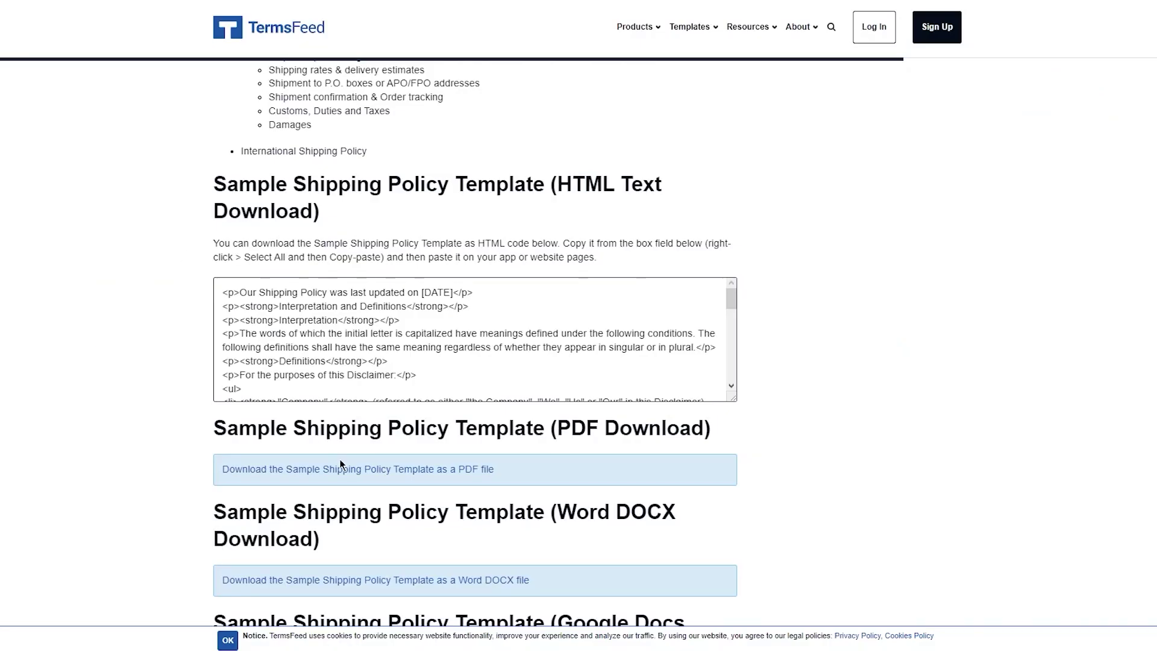
{"action": "left_click", "coordinate": [431, 473]}
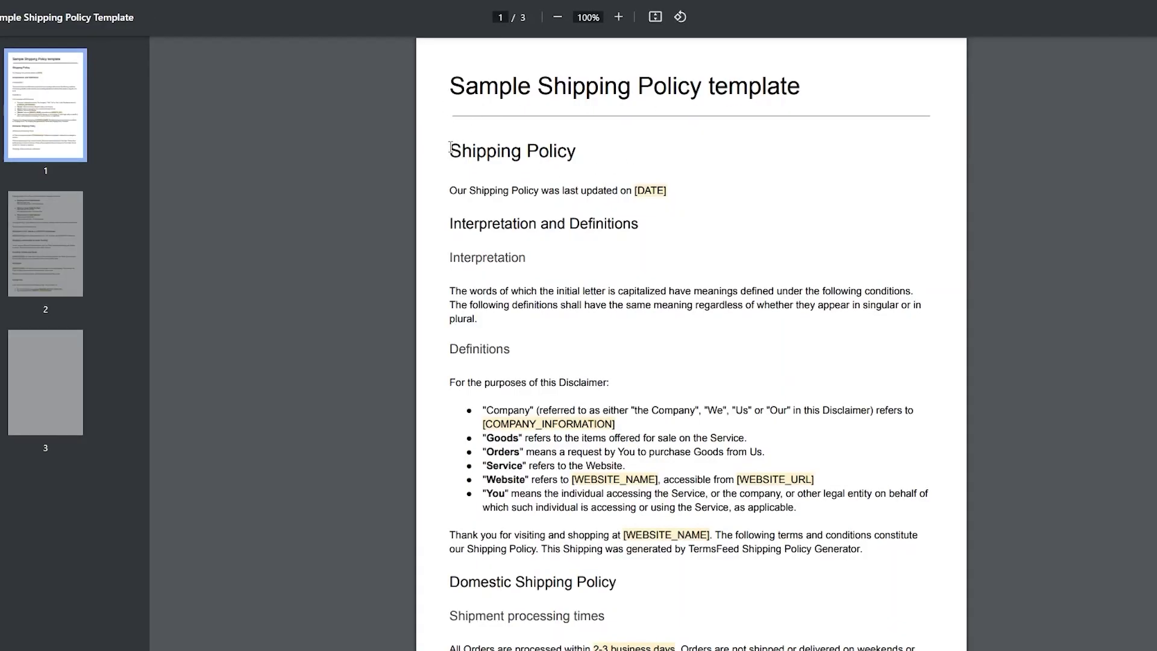
{"action": "left_click_drag", "start_coordinate": [460, 147], "coordinate": [755, 612]}
{"action": "scroll", "coordinate": [733, 640], "scroll_direction": "down", "scroll_amount": 8}
{"action": "scroll", "coordinate": [733, 605], "scroll_direction": "down", "scroll_amount": 2}
{"action": "scroll", "coordinate": [754, 612], "scroll_direction": "down", "scroll_amount": 3}
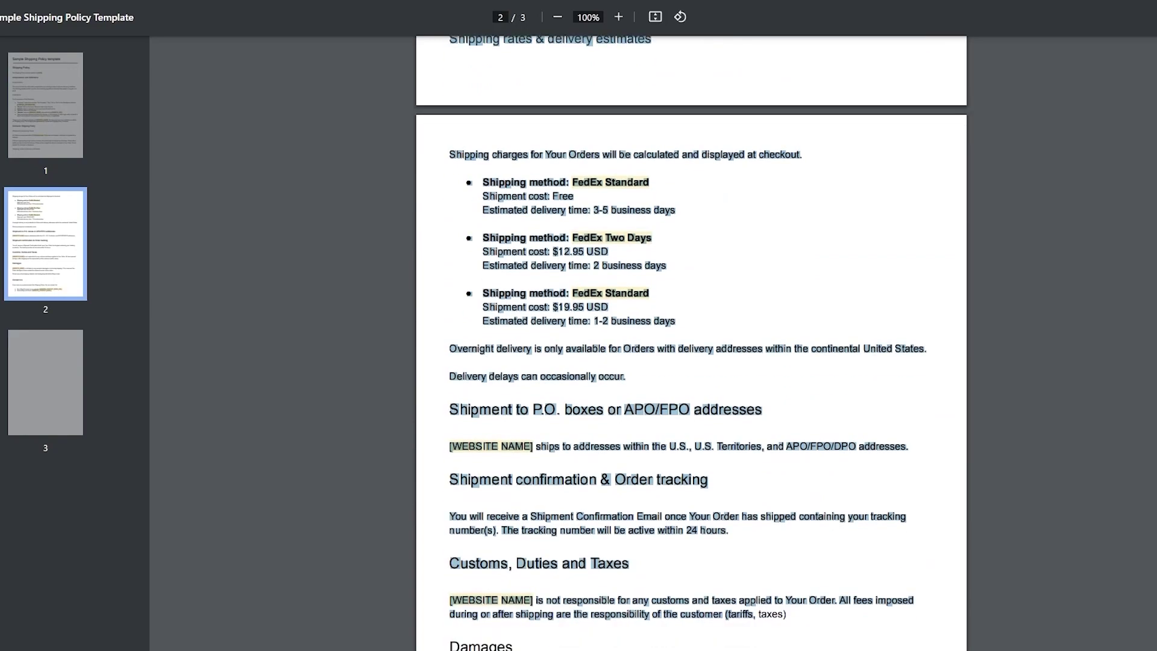
{"action": "scroll", "coordinate": [691, 344], "scroll_direction": "down", "scroll_amount": 8}
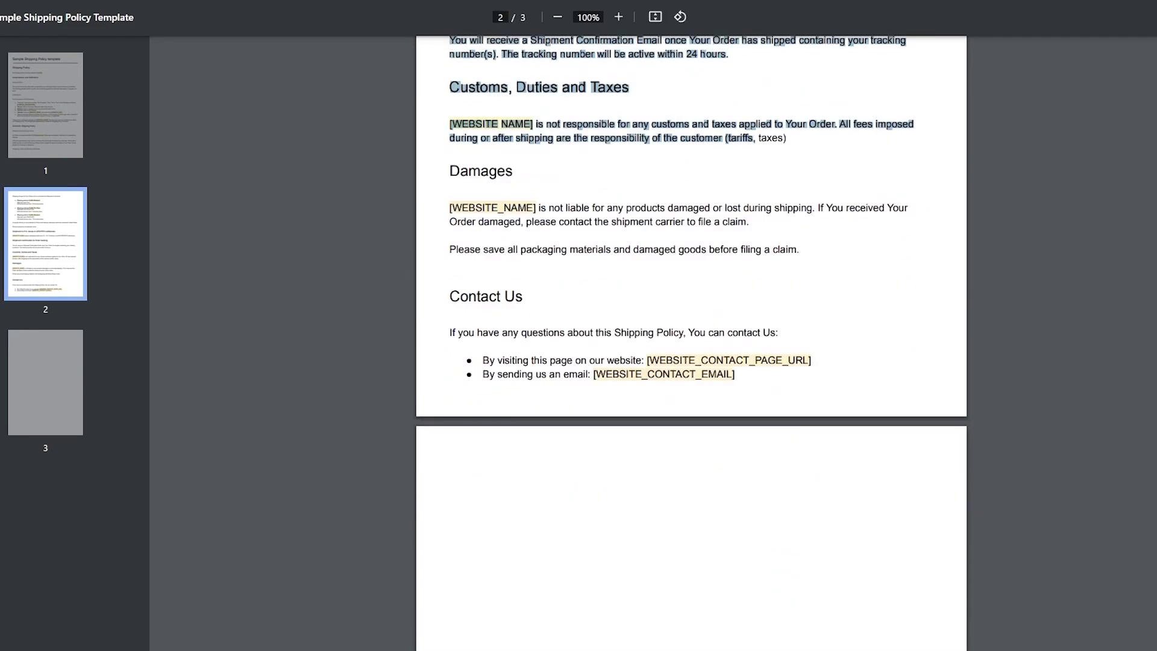
{"action": "left_click_drag", "start_coordinate": [866, 322], "coordinate": [730, 270]}
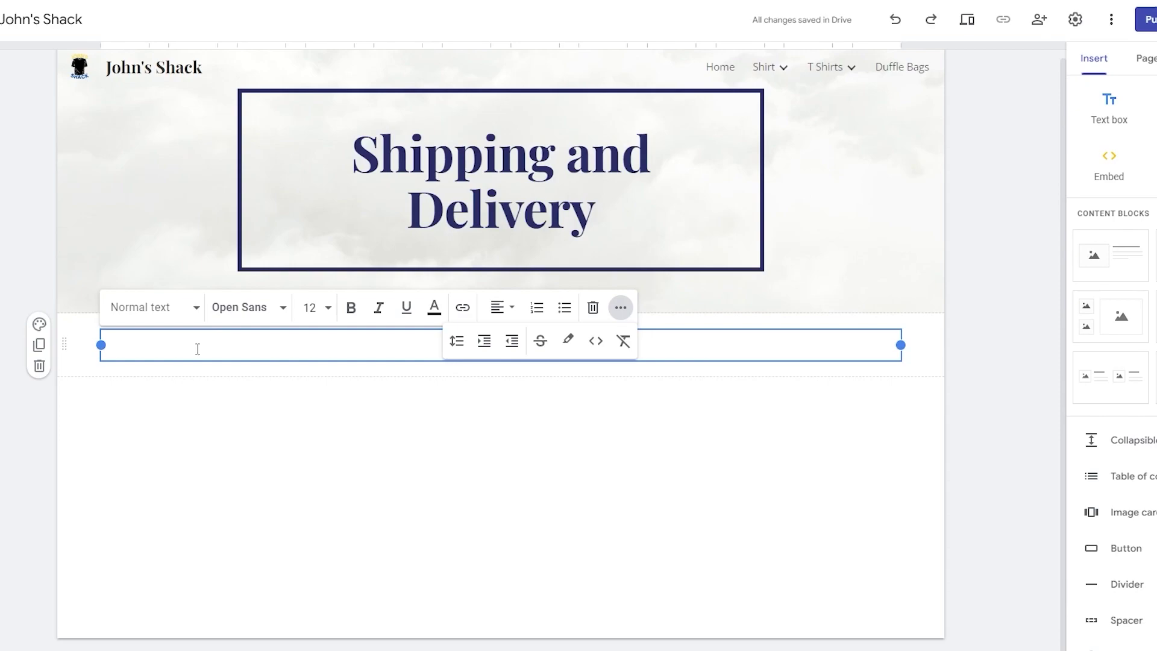
Return to the website editor and paste the copied policy text into the empty text box on the Shipping and Delivery page.
{"action": "key", "text": "ctrl+v"}
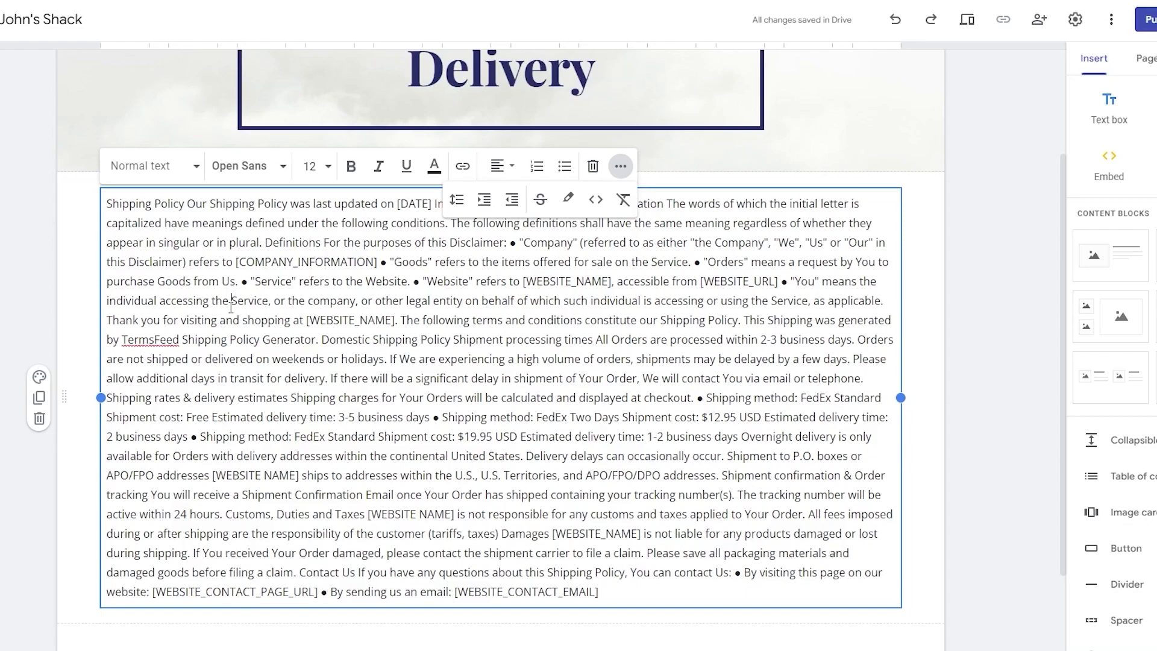
{"action": "left_click", "coordinate": [91, 285]}
{"action": "left_click", "coordinate": [312, 334]}
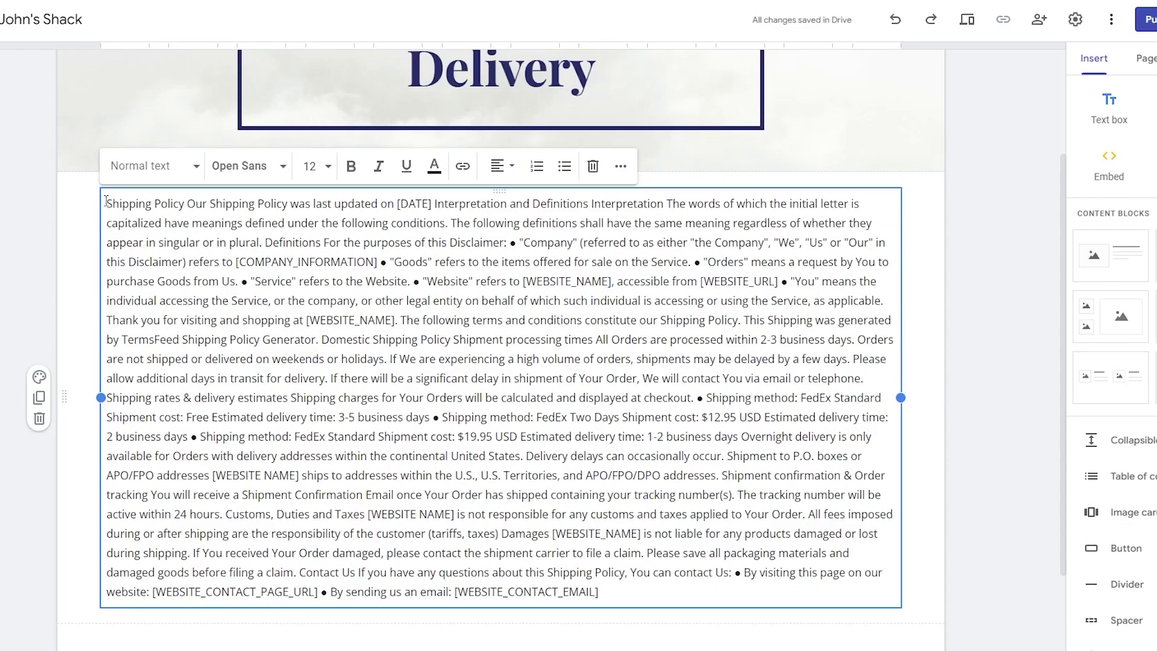
Make the opening words of the pasted policy bold, from "Shipping Policy" to the start of the [DATE] placeholder.
{"action": "left_click_drag", "start_coordinate": [106, 201], "coordinate": [421, 204]}
{"action": "left_click", "coordinate": [351, 166]}
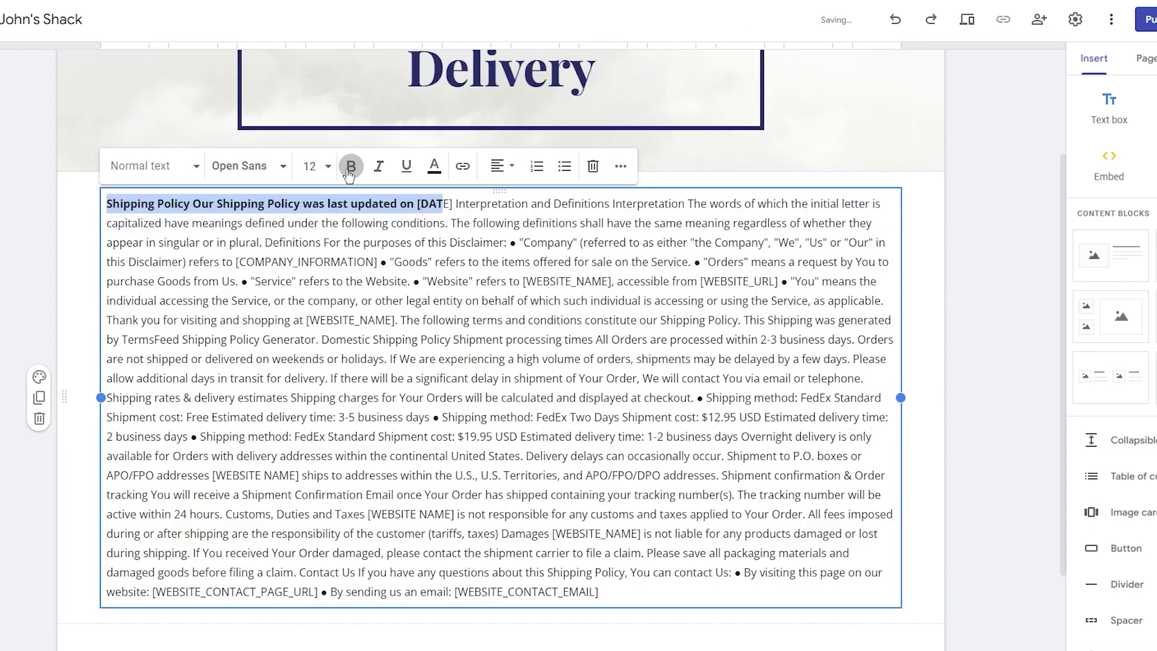
{"action": "left_click", "coordinate": [88, 237]}
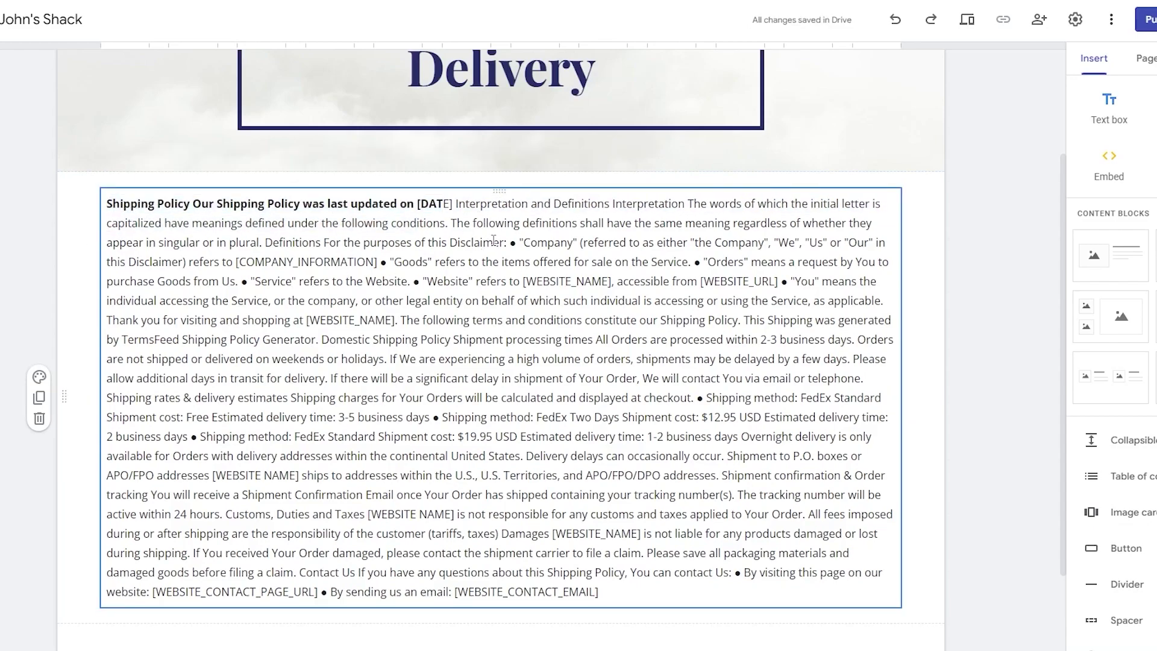
Open the Terms and conditions page, add a text box below its header and paste the copied shipping policy text into it.
{"action": "scroll", "coordinate": [494, 240], "scroll_direction": "up", "scroll_amount": 3}
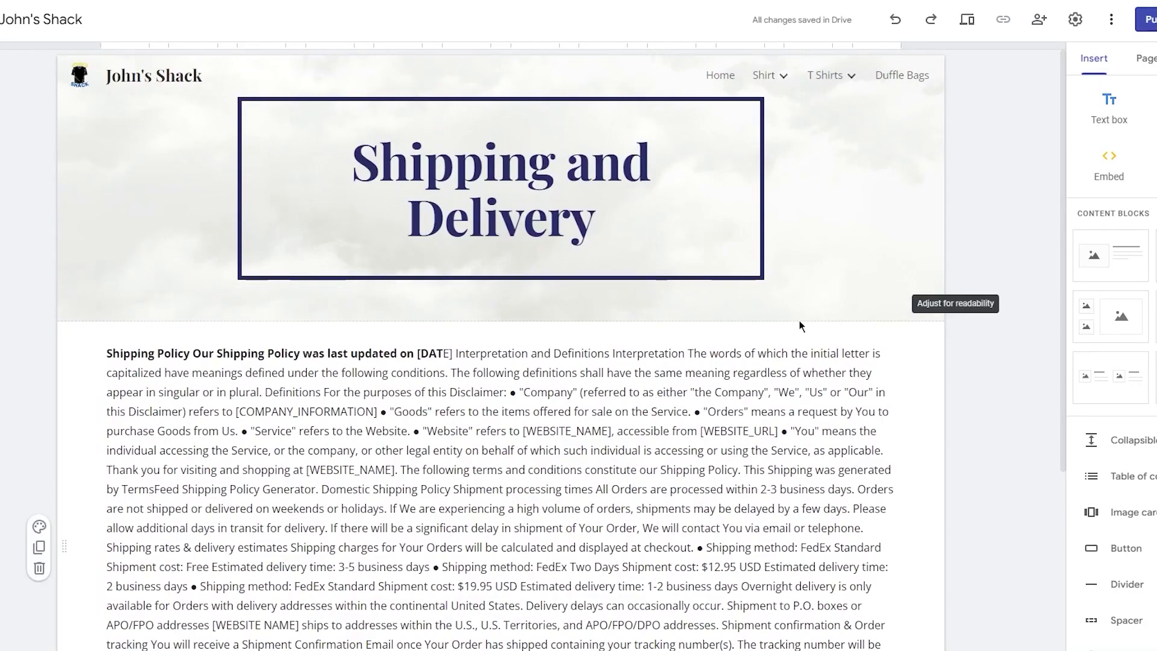
{"action": "scroll", "coordinate": [813, 322], "scroll_direction": "down", "scroll_amount": 5}
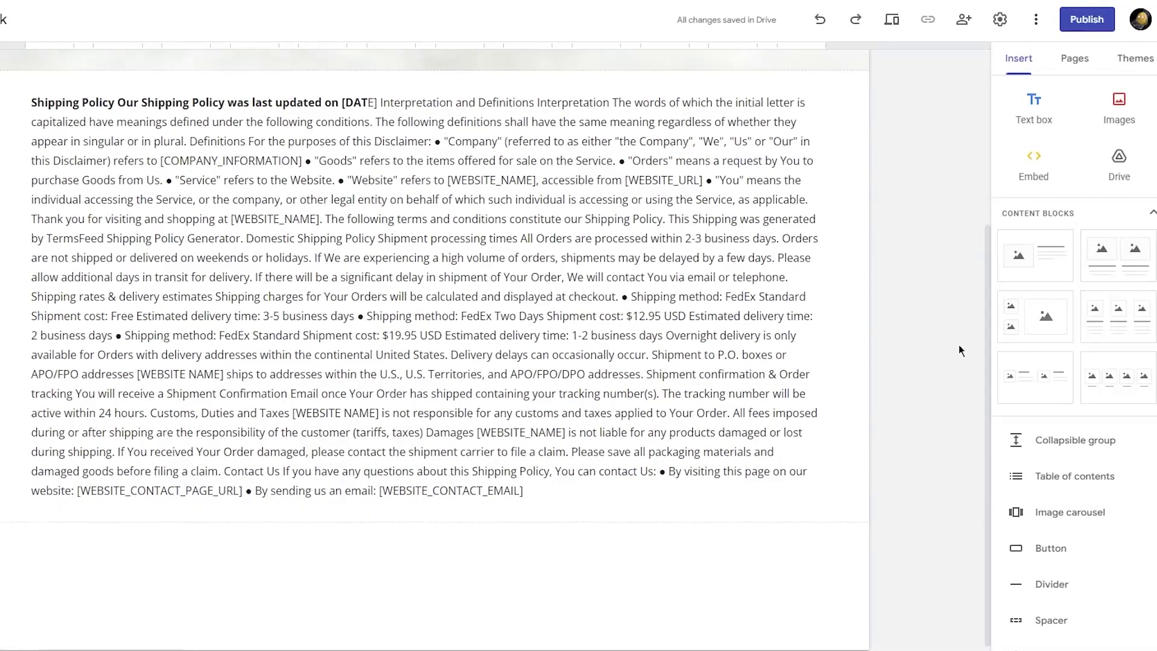
{"action": "scroll", "coordinate": [1034, 345], "scroll_direction": "up", "scroll_amount": 4}
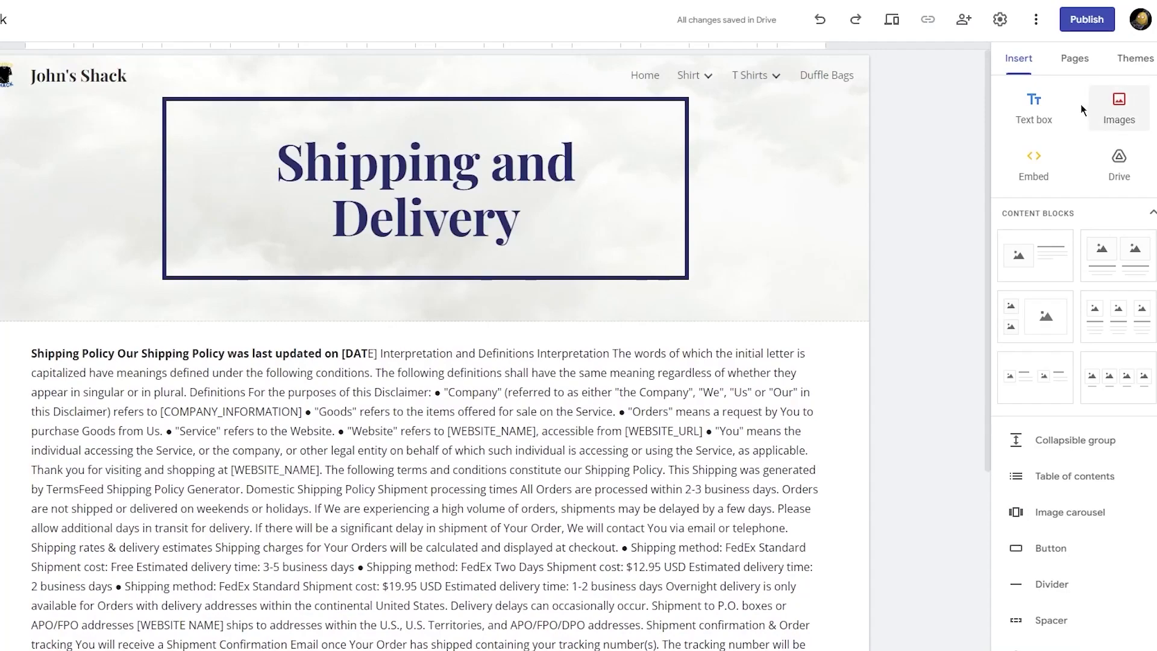
{"action": "left_click", "coordinate": [1074, 59]}
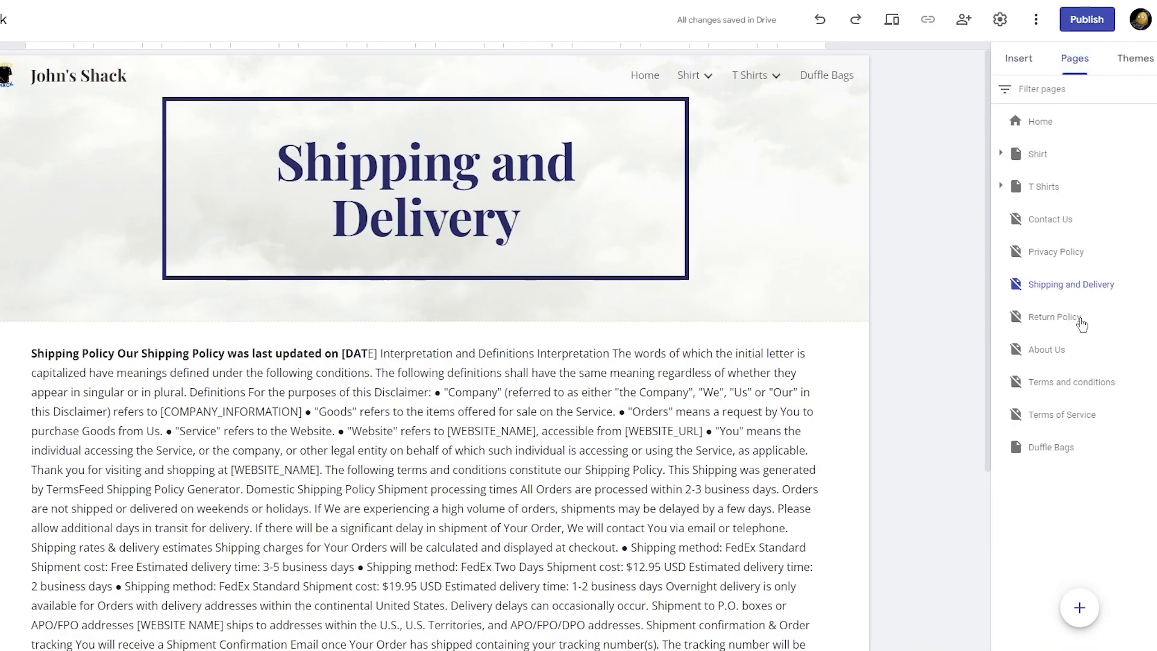
{"action": "left_click", "coordinate": [1083, 383]}
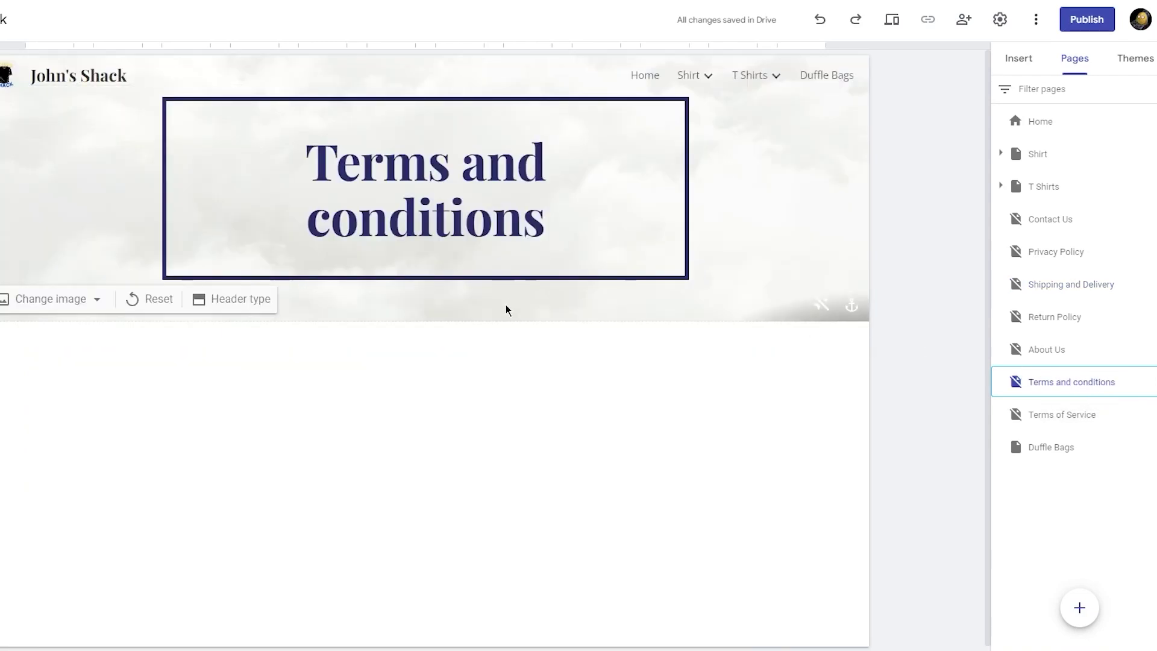
{"action": "double_click", "coordinate": [380, 403]}
{"action": "left_click", "coordinate": [386, 401]}
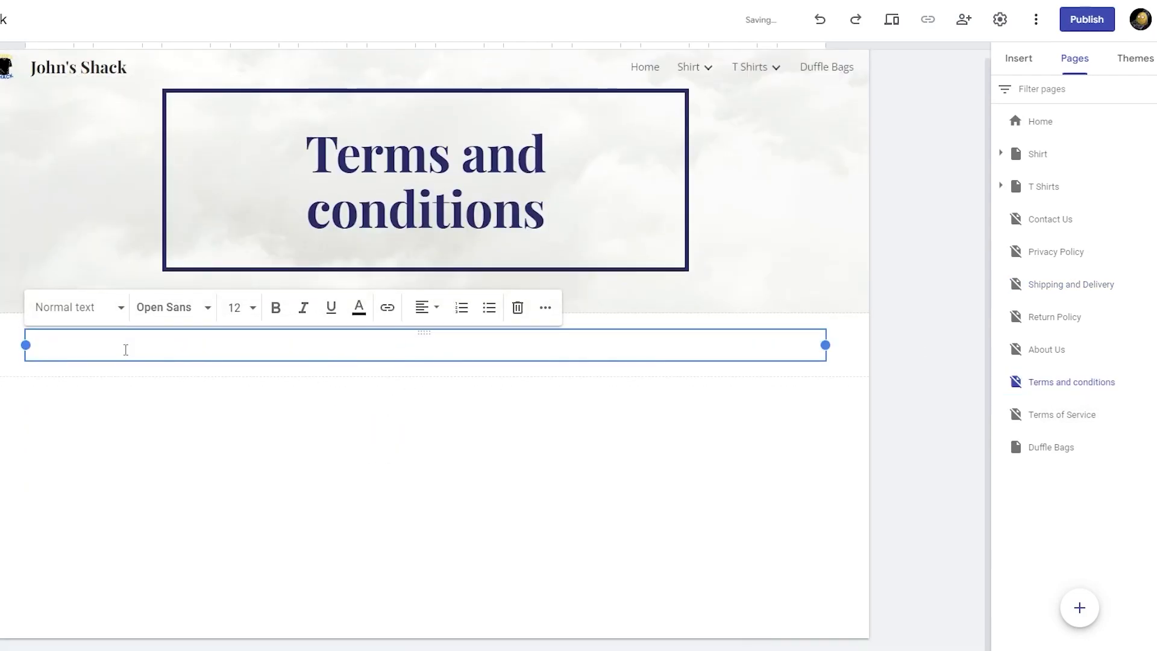
{"action": "key", "text": "ctrl+v"}
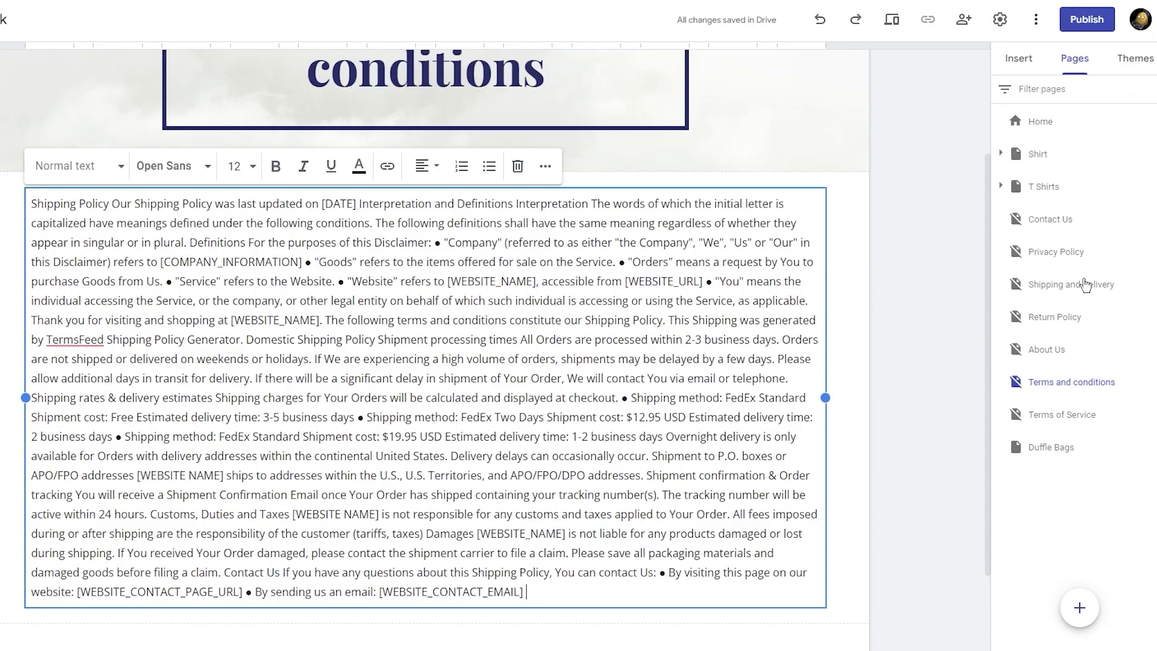
Open the Return Policy page, add a text box below its header and paste the copied policy text as filler.
{"action": "left_click", "coordinate": [1076, 311]}
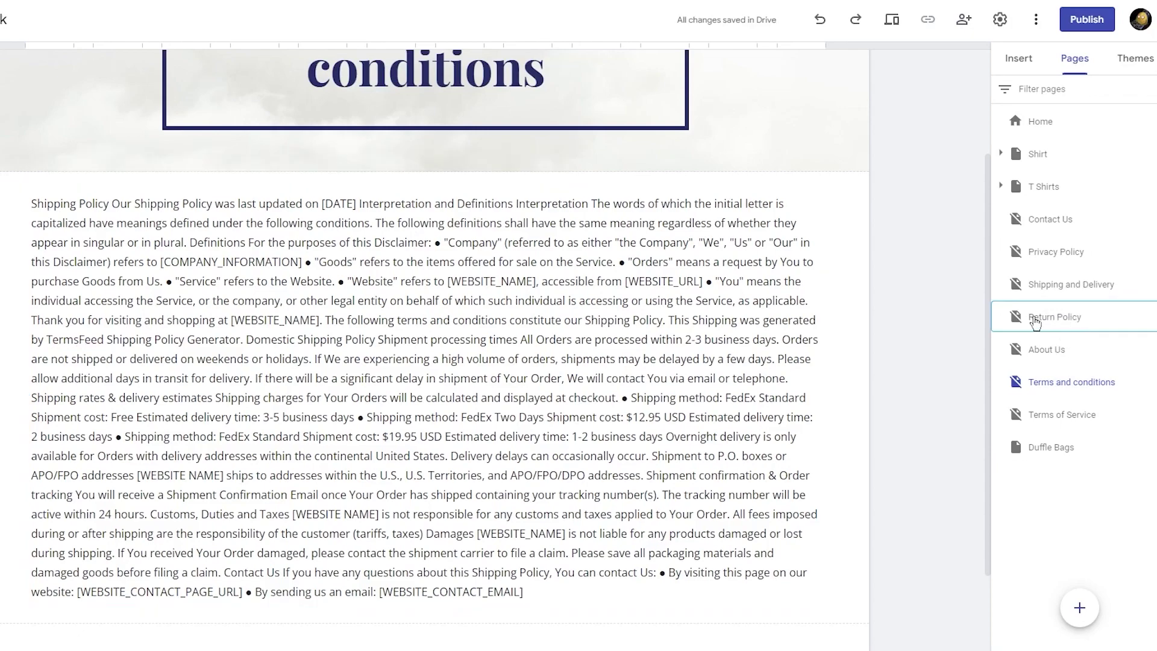
{"action": "double_click", "coordinate": [422, 359]}
{"action": "left_click", "coordinate": [417, 356]}
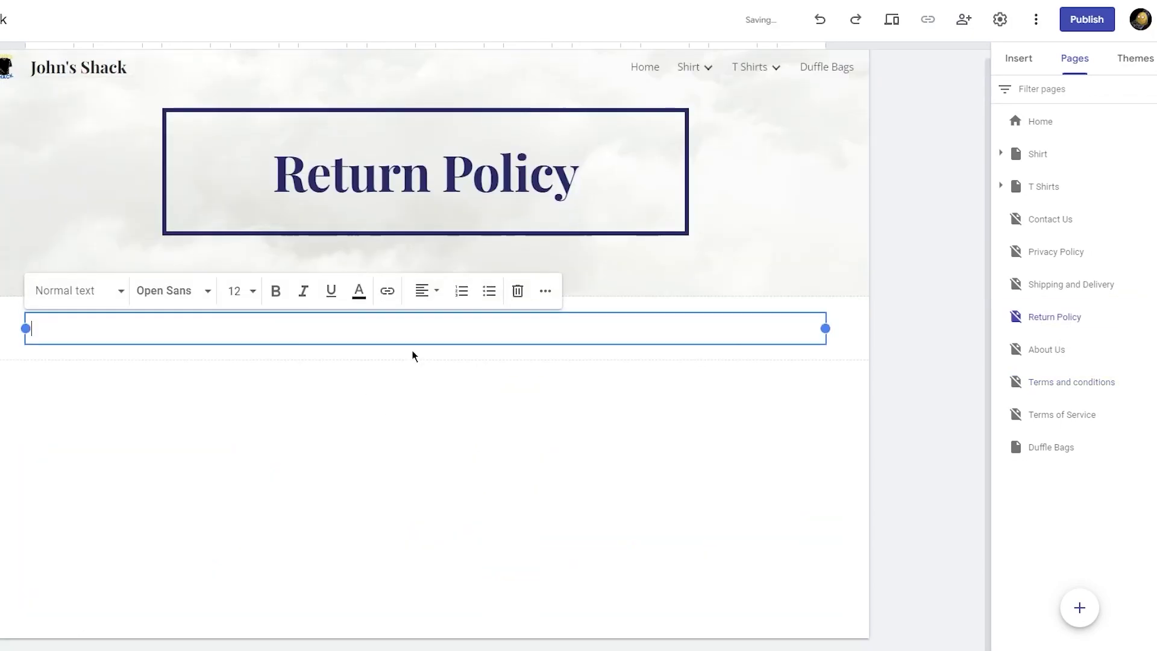
{"action": "key", "text": "ctrl+v"}
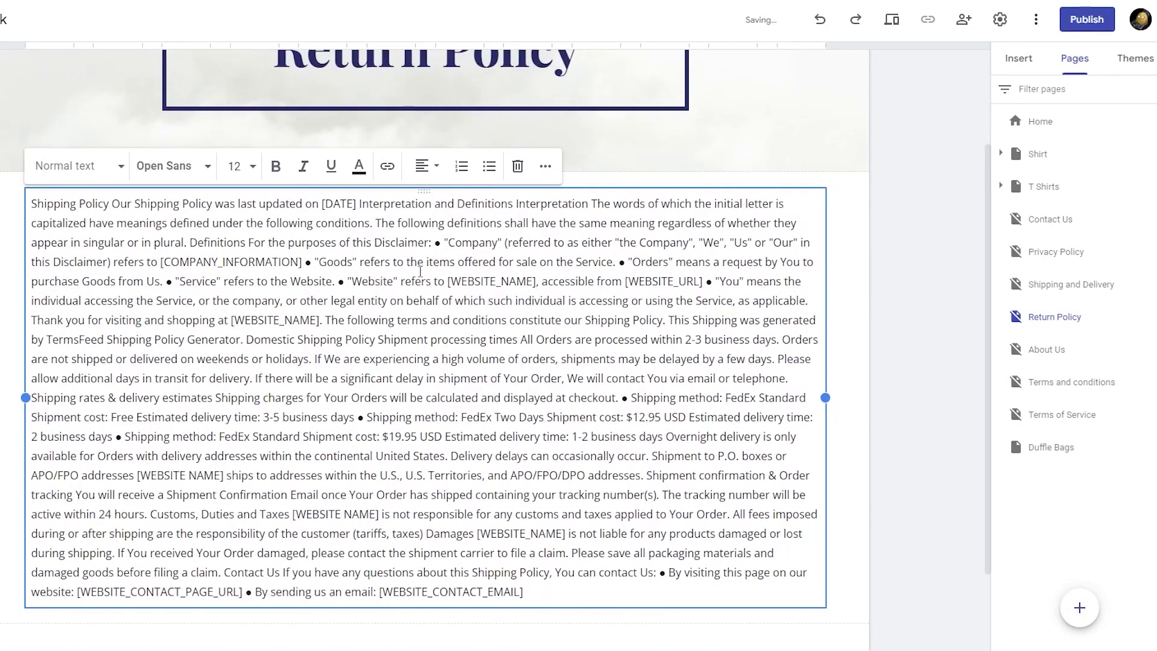
Open the Privacy Policy page, add a text box below its header and paste the copied policy text as filler.
{"action": "left_click", "coordinate": [1059, 263]}
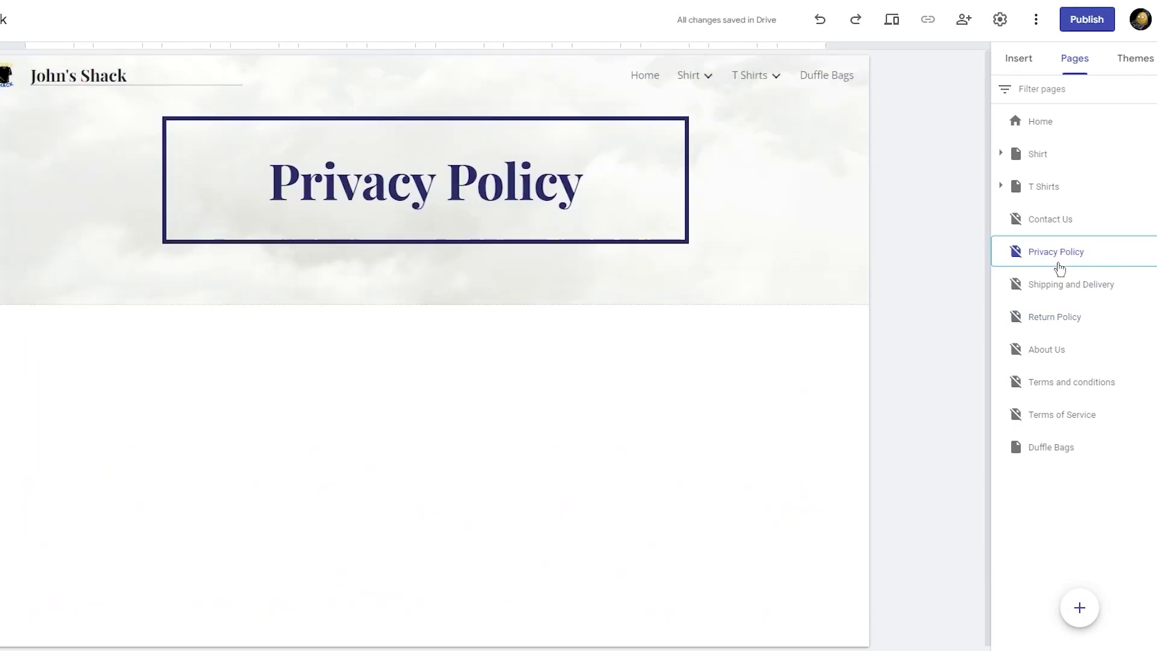
{"action": "double_click", "coordinate": [424, 480]}
{"action": "left_click", "coordinate": [425, 483]}
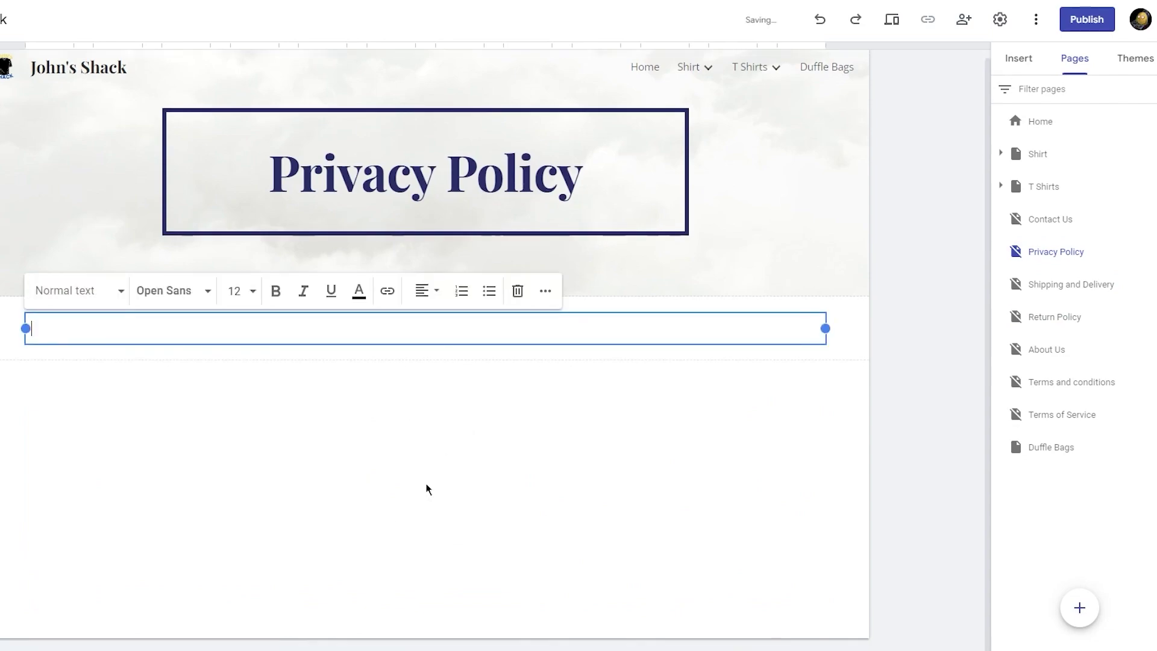
{"action": "key", "text": "ctrl+v"}
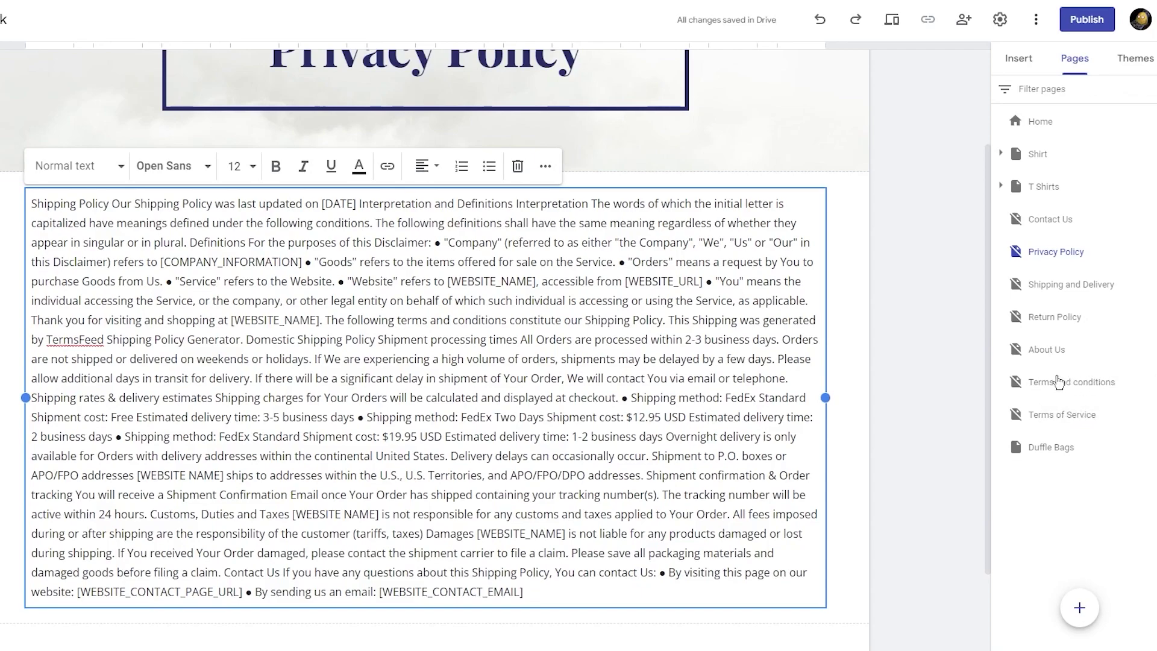
Open the About Us page, add a text box below its header and paste the copied policy text as filler.
{"action": "left_click", "coordinate": [1076, 328]}
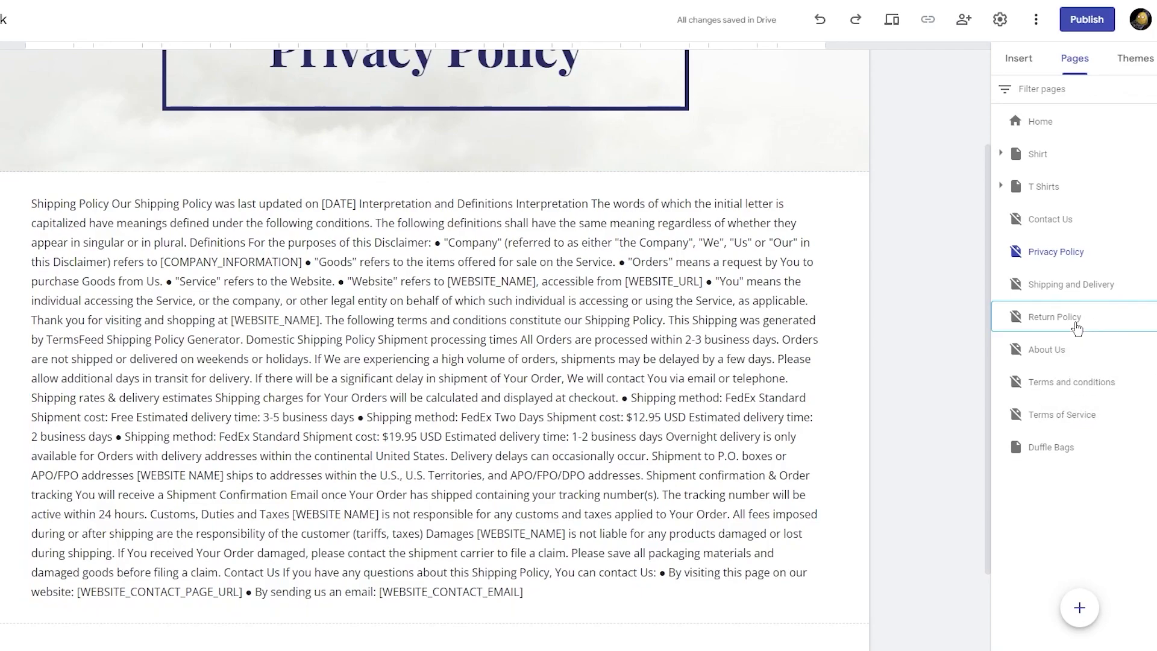
{"action": "left_click", "coordinate": [1074, 293]}
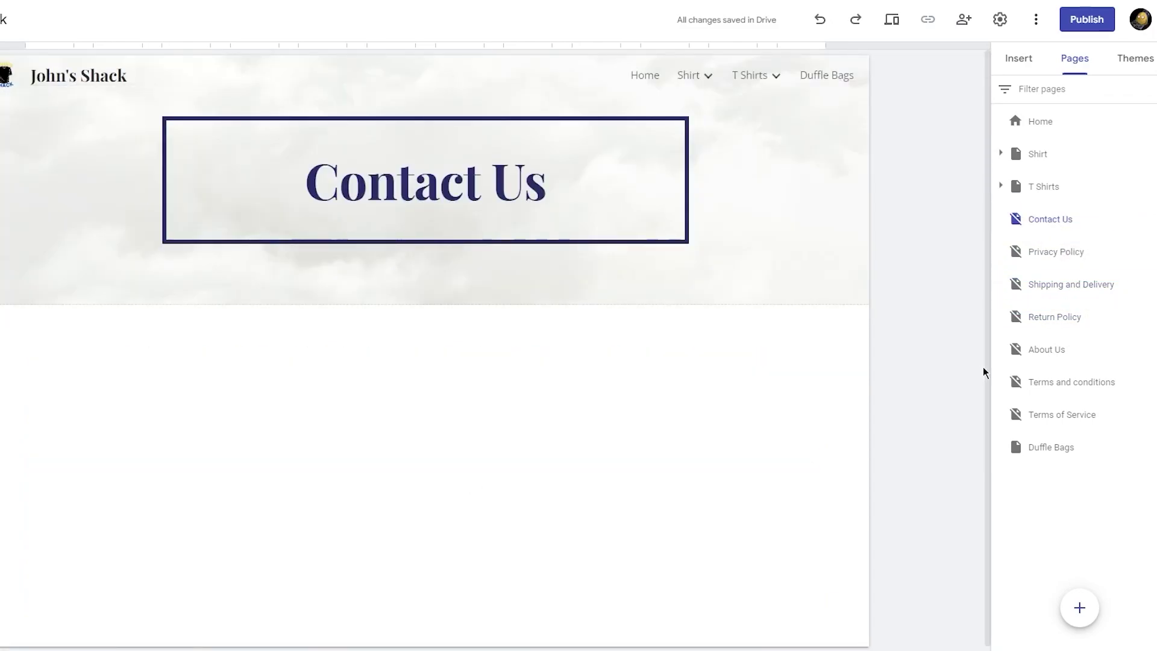
{"action": "left_click", "coordinate": [1044, 341]}
{"action": "double_click", "coordinate": [569, 413]}
{"action": "left_click", "coordinate": [569, 413]}
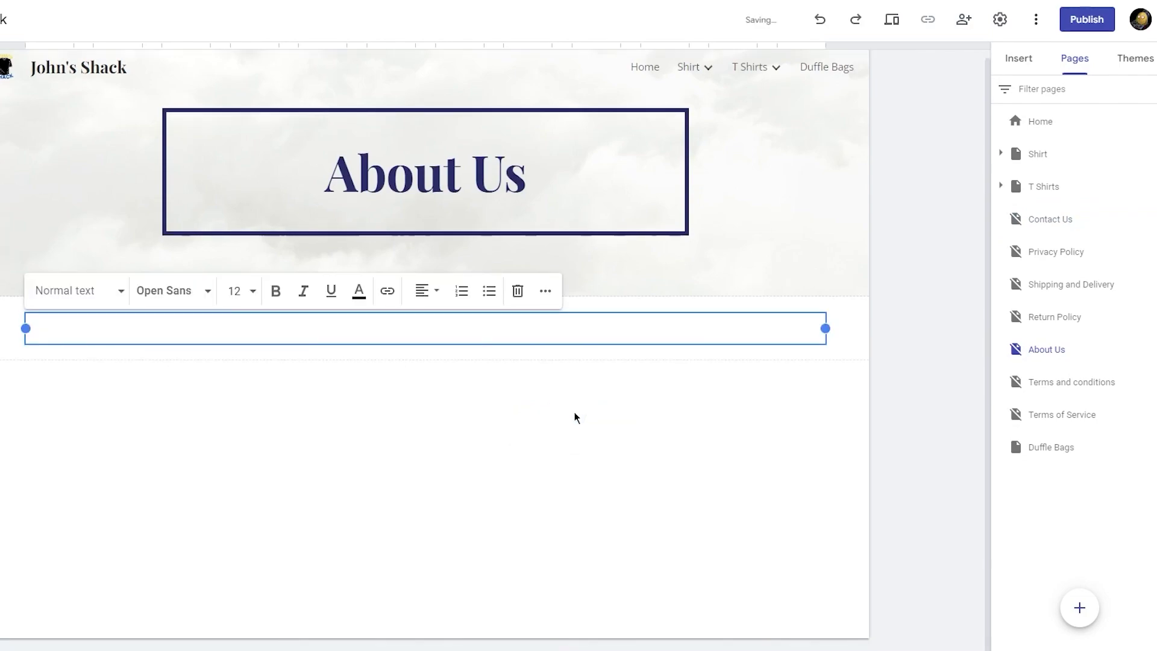
{"action": "key", "text": "ctrl+v"}
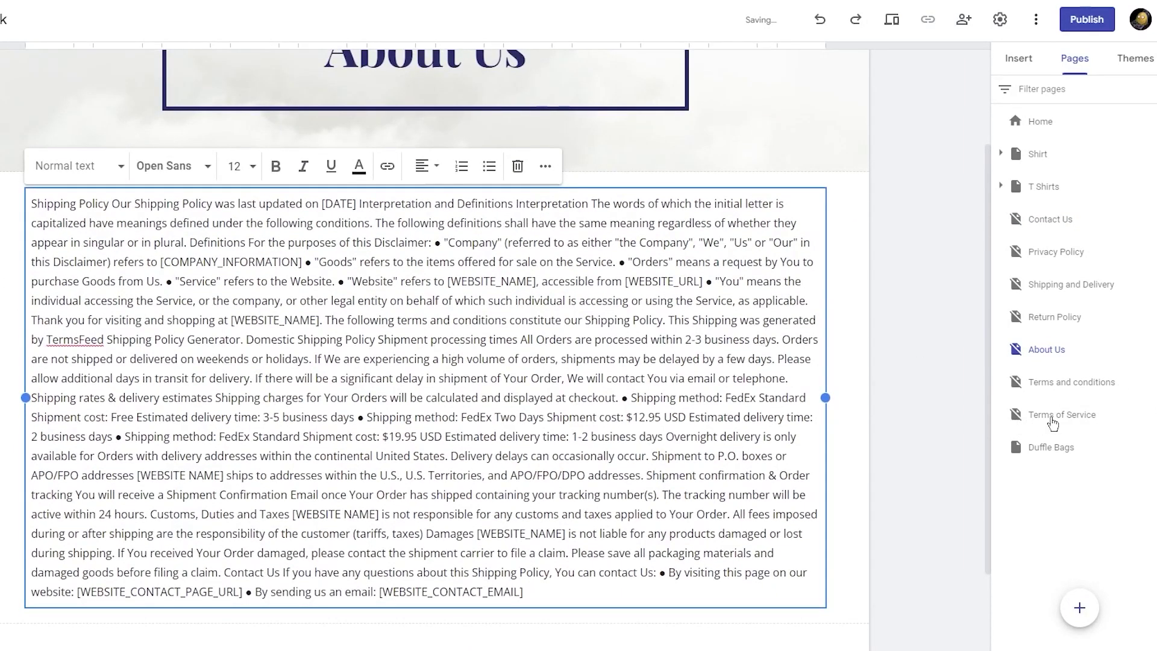
Open the Terms of Service page, add a text box below its header and paste the copied policy text as filler.
{"action": "left_click", "coordinate": [1054, 414]}
{"action": "double_click", "coordinate": [596, 432]}
{"action": "left_click", "coordinate": [595, 432]}
{"action": "key", "text": "ctrl+v"}
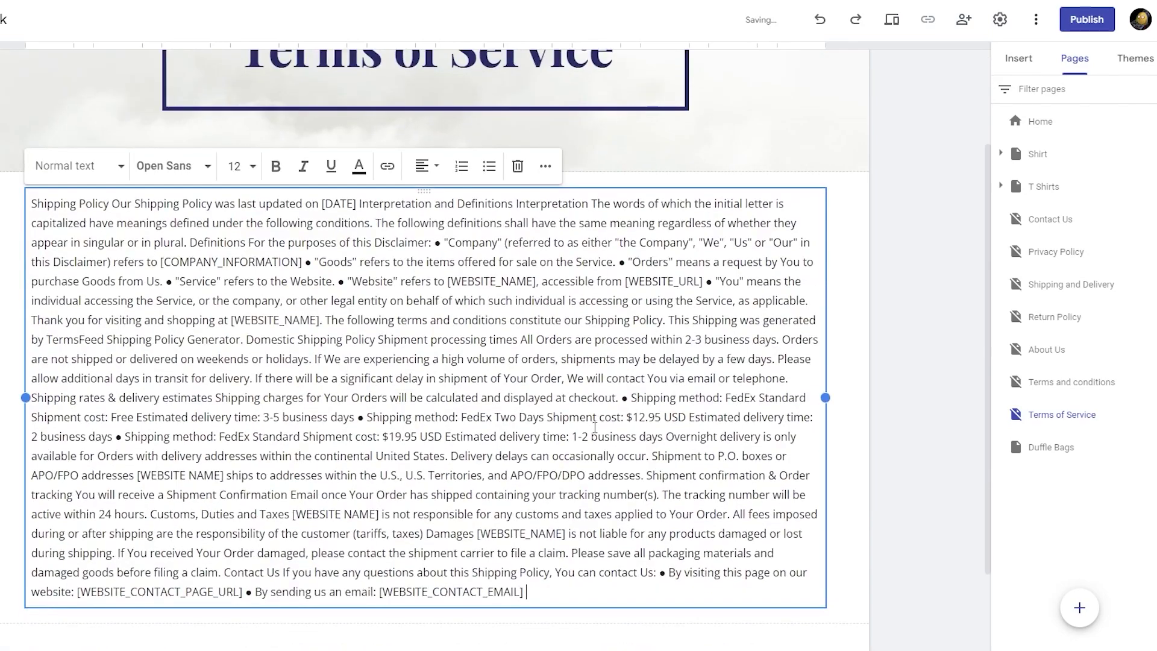
{"action": "left_click", "coordinate": [897, 412]}
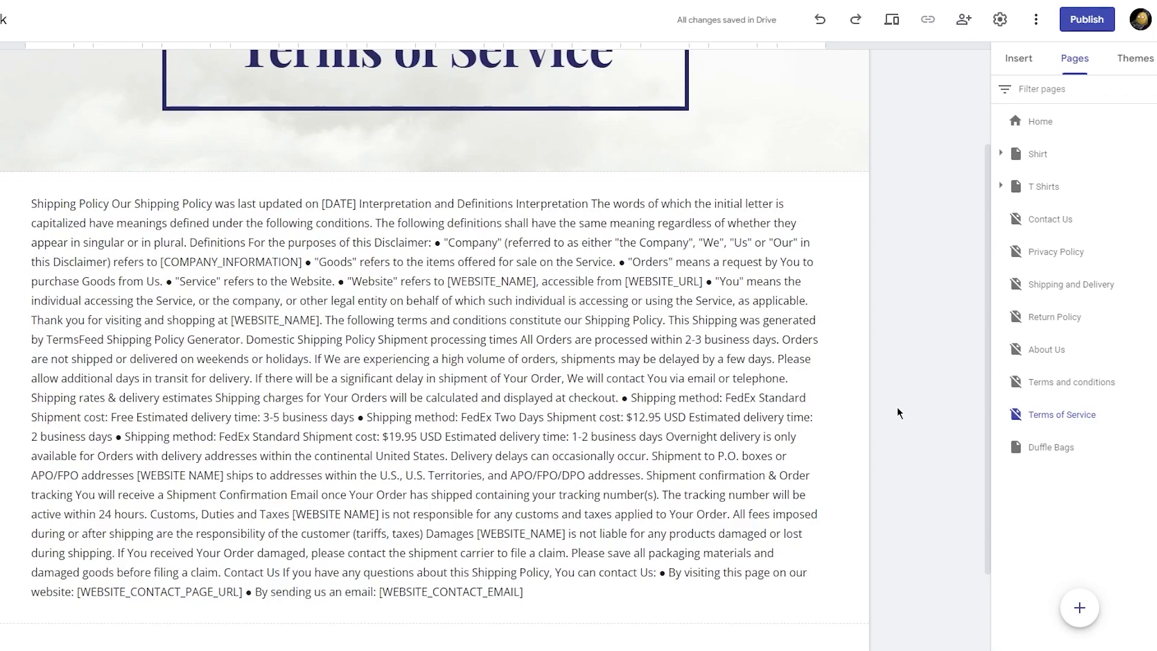
Open the Contact Us page and look through the elements that can be inserted on it.
{"action": "left_click_drag", "start_coordinate": [1057, 214], "coordinate": [1071, 169]}
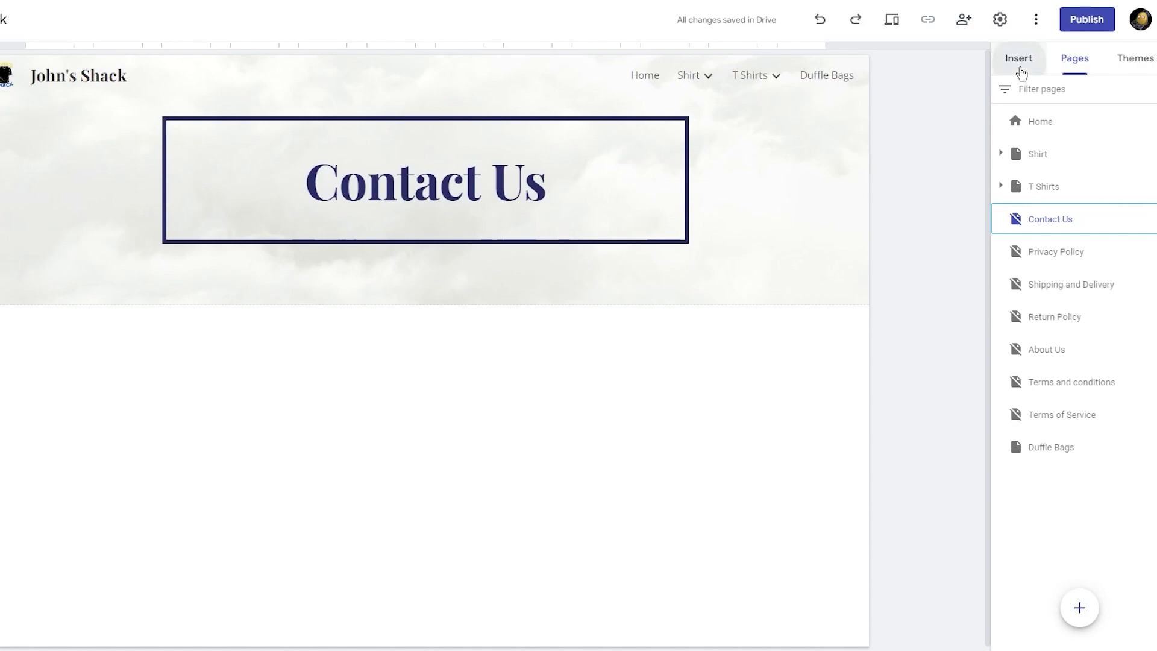
{"action": "left_click", "coordinate": [1020, 67]}
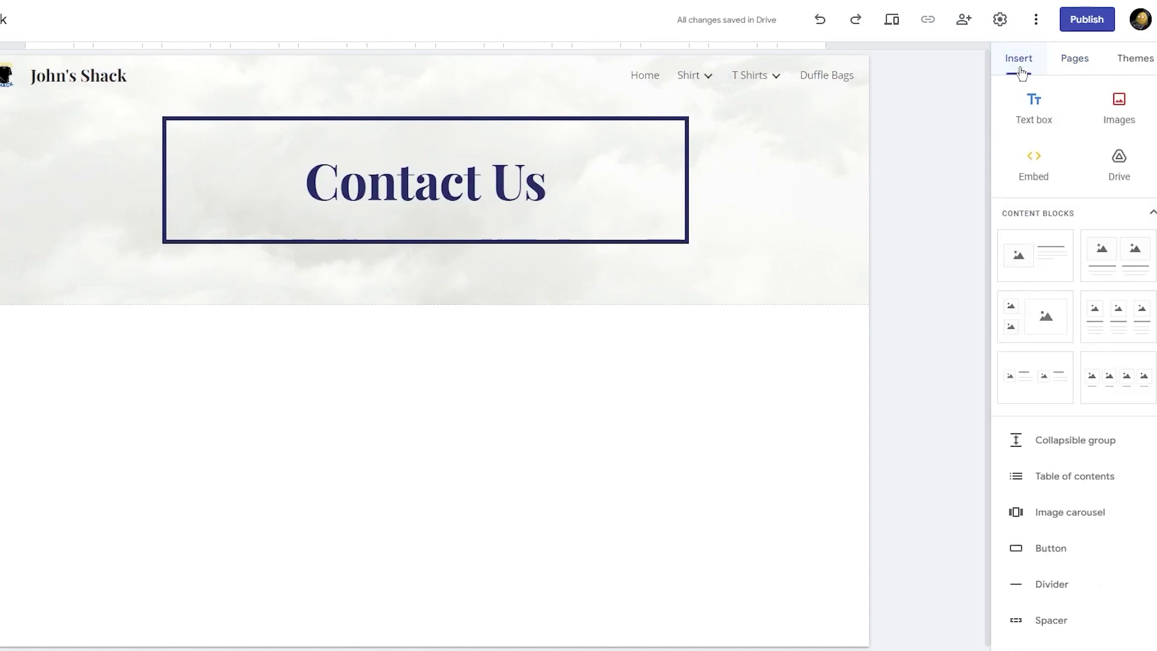
{"action": "scroll", "coordinate": [1087, 393], "scroll_direction": "down", "scroll_amount": 5}
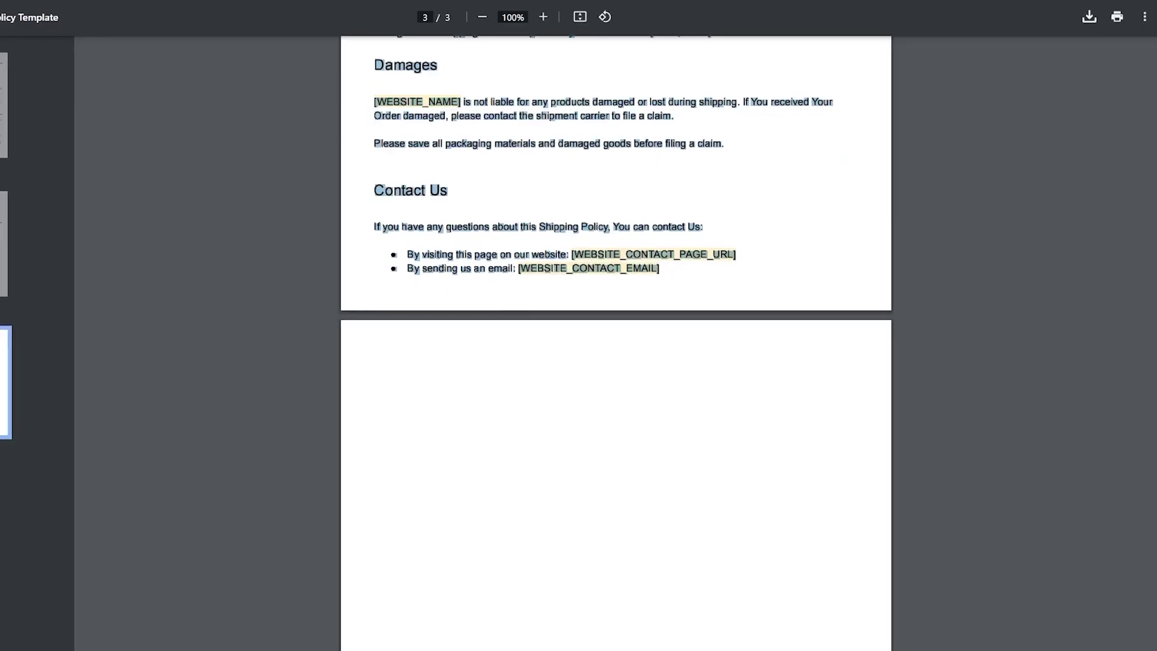
{"action": "left_click", "coordinate": [429, 15]}
{"action": "type", "text": "google"}
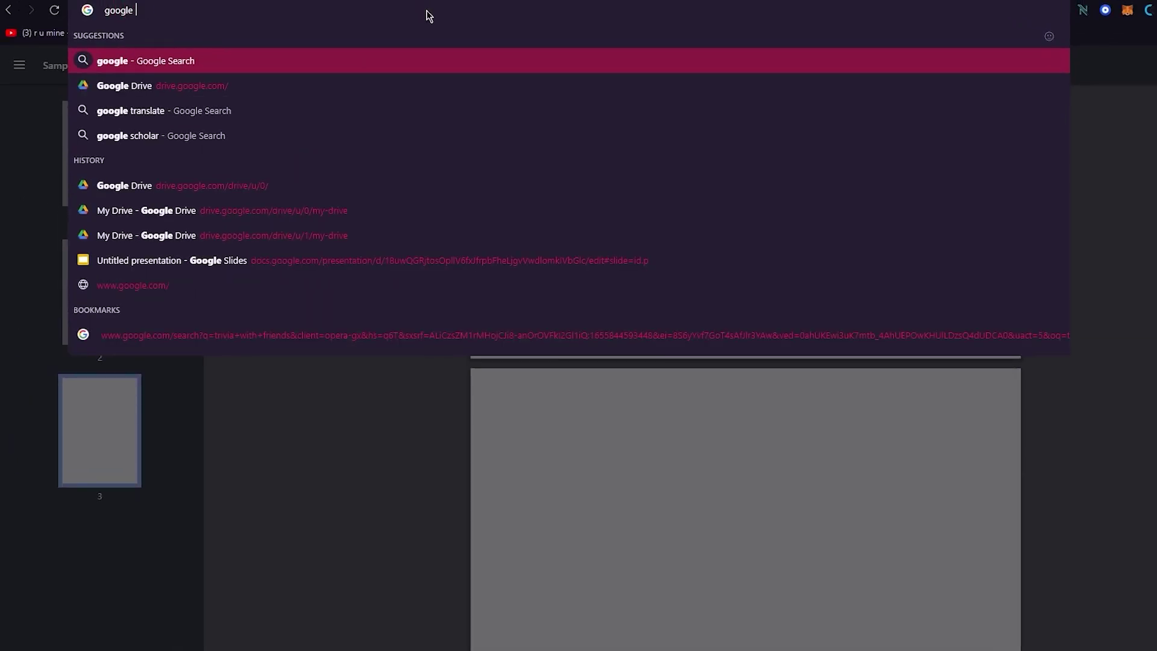
{"action": "key", "text": "Escape"}
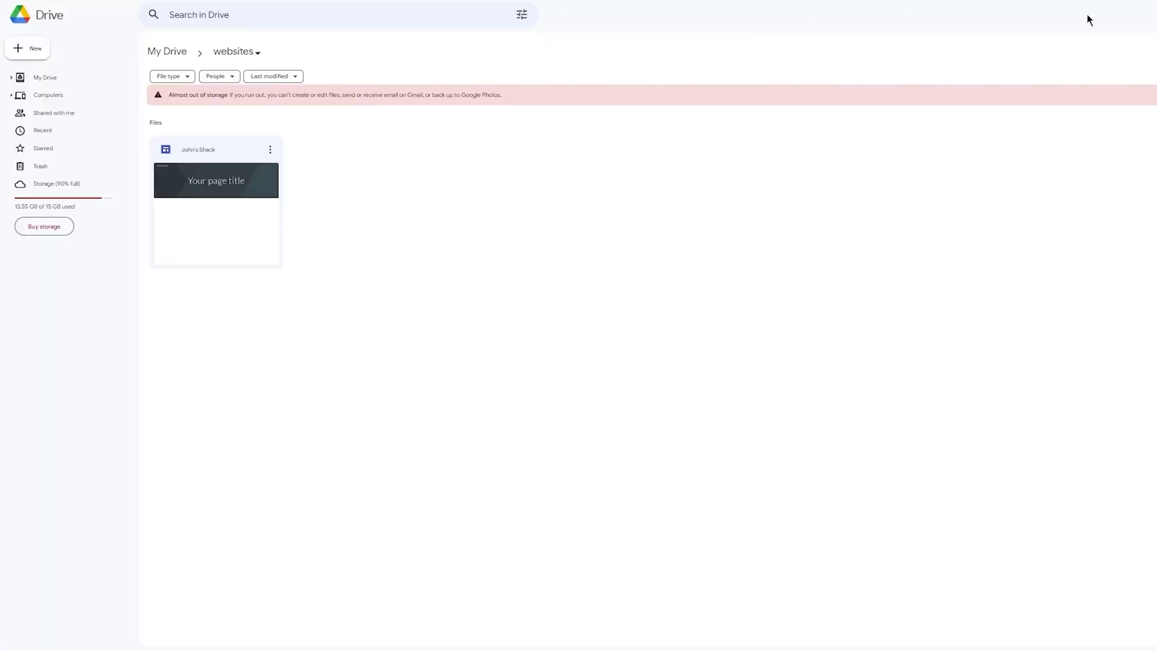
Switch to the Google Drive tab and open Google Forms from the list of Google apps.
{"action": "left_click", "coordinate": [1155, 14]}
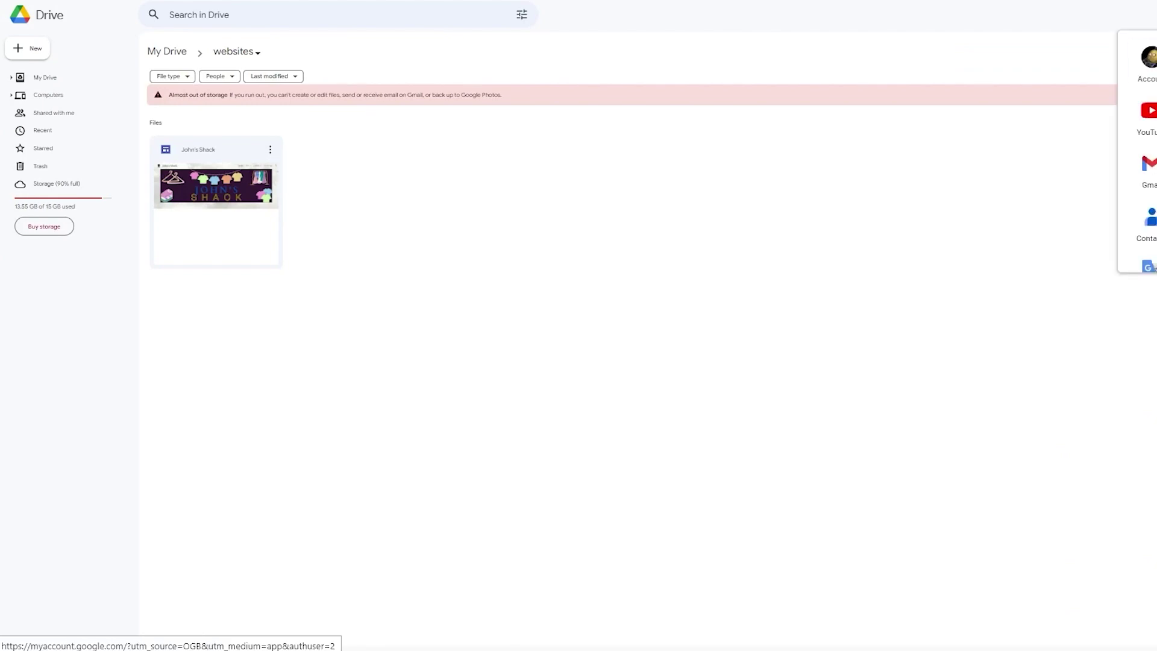
{"action": "scroll", "coordinate": [1139, 151], "scroll_direction": "down", "scroll_amount": 3}
{"action": "scroll", "coordinate": [1138, 151], "scroll_direction": "down", "scroll_amount": 5}
{"action": "left_click", "coordinate": [1155, 142]}
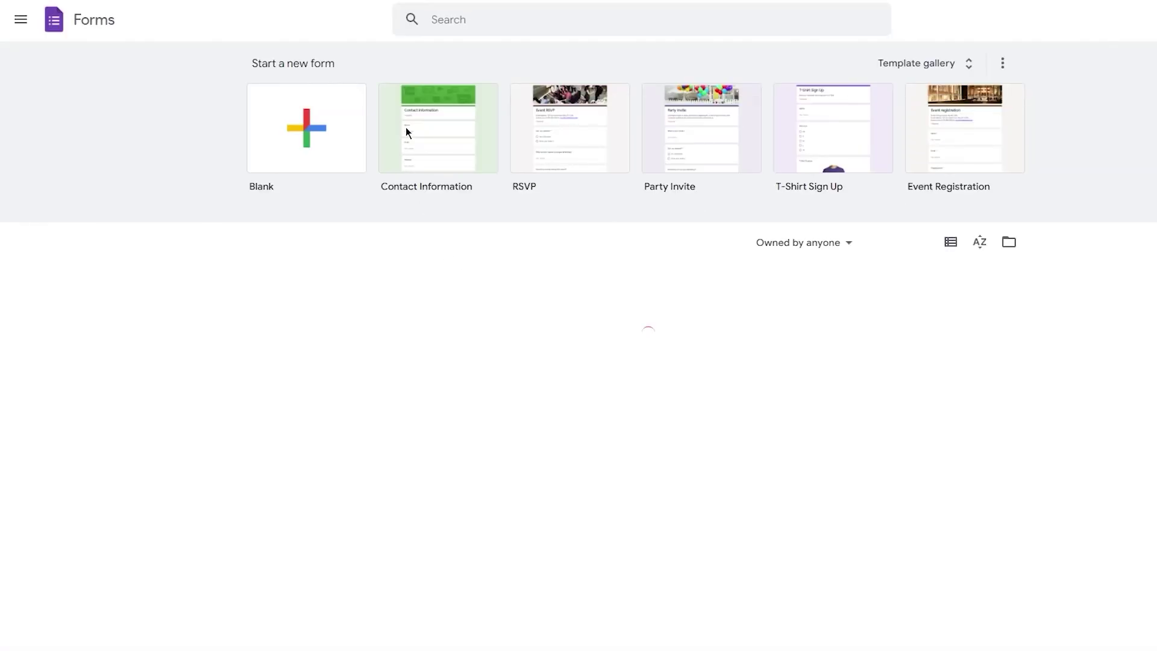
Create a form from the Contact Information template, dismiss the tour offer and review its question fields.
{"action": "left_click", "coordinate": [431, 158]}
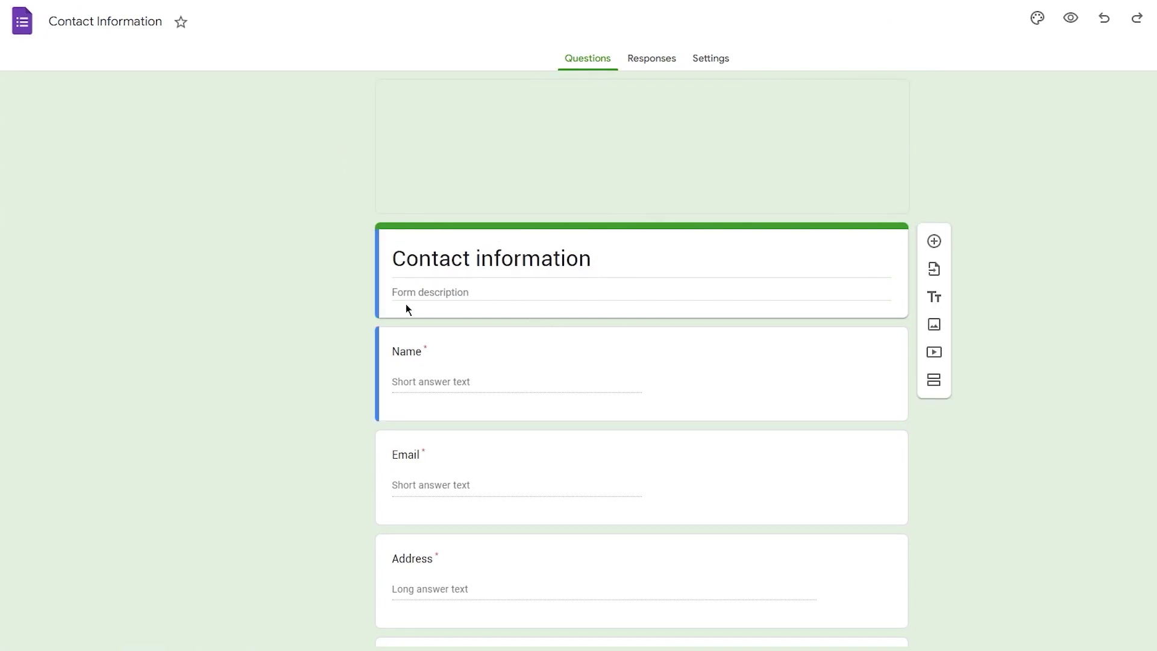
{"action": "left_click", "coordinate": [418, 289]}
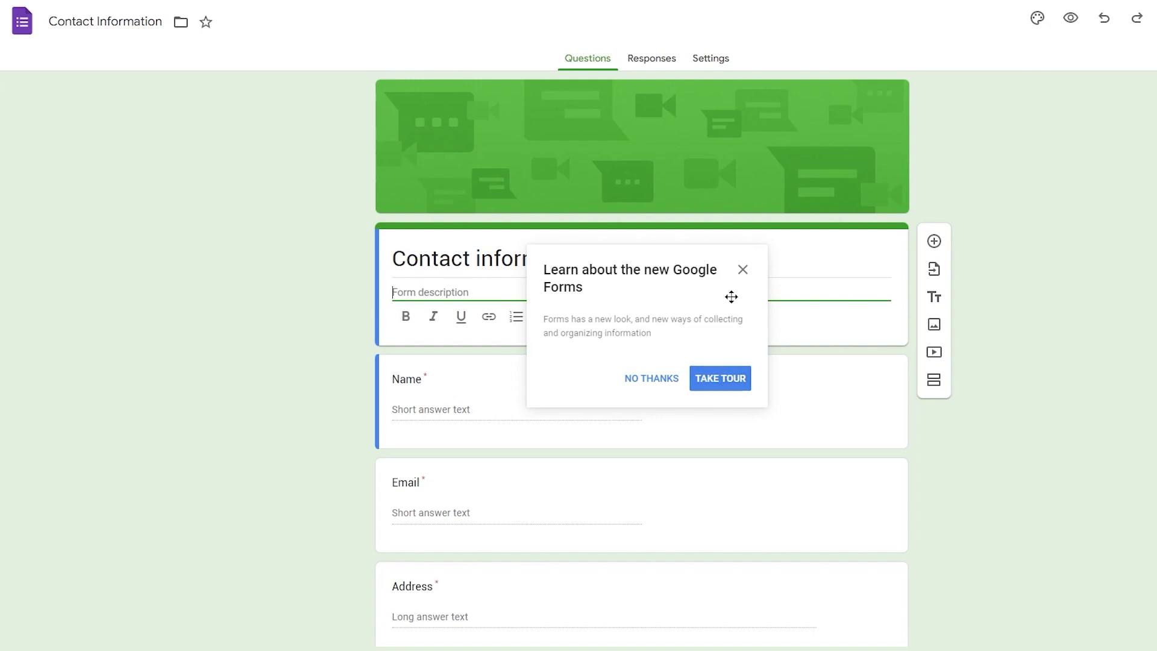
{"action": "left_click", "coordinate": [742, 270]}
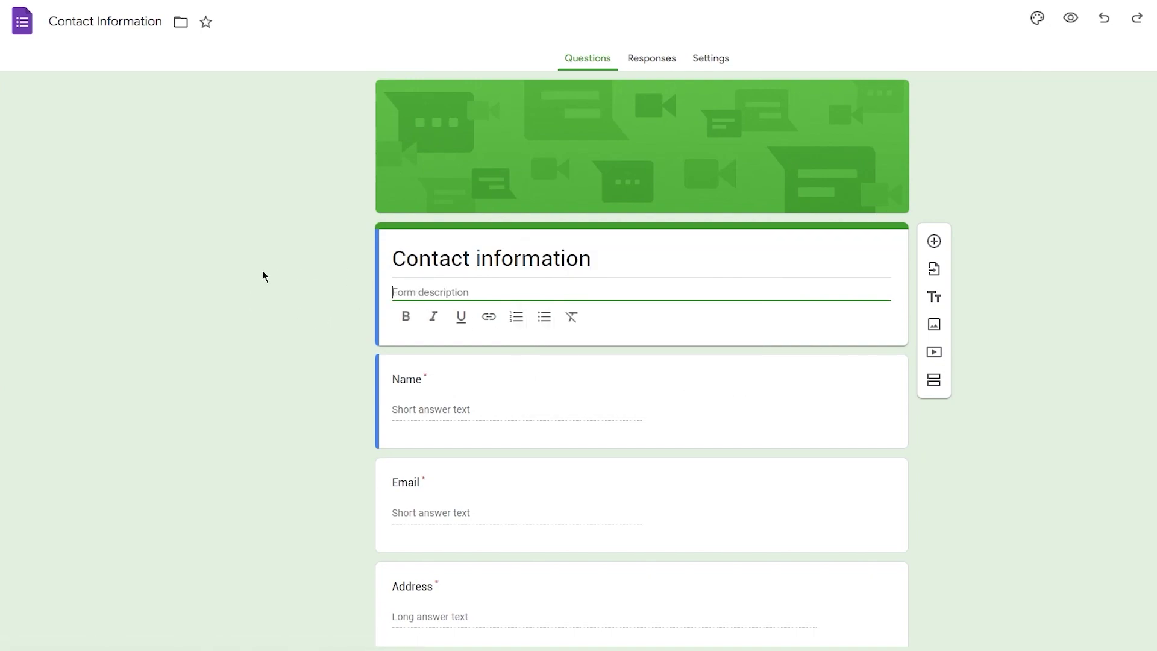
{"action": "scroll", "coordinate": [262, 270], "scroll_direction": "down", "scroll_amount": 5}
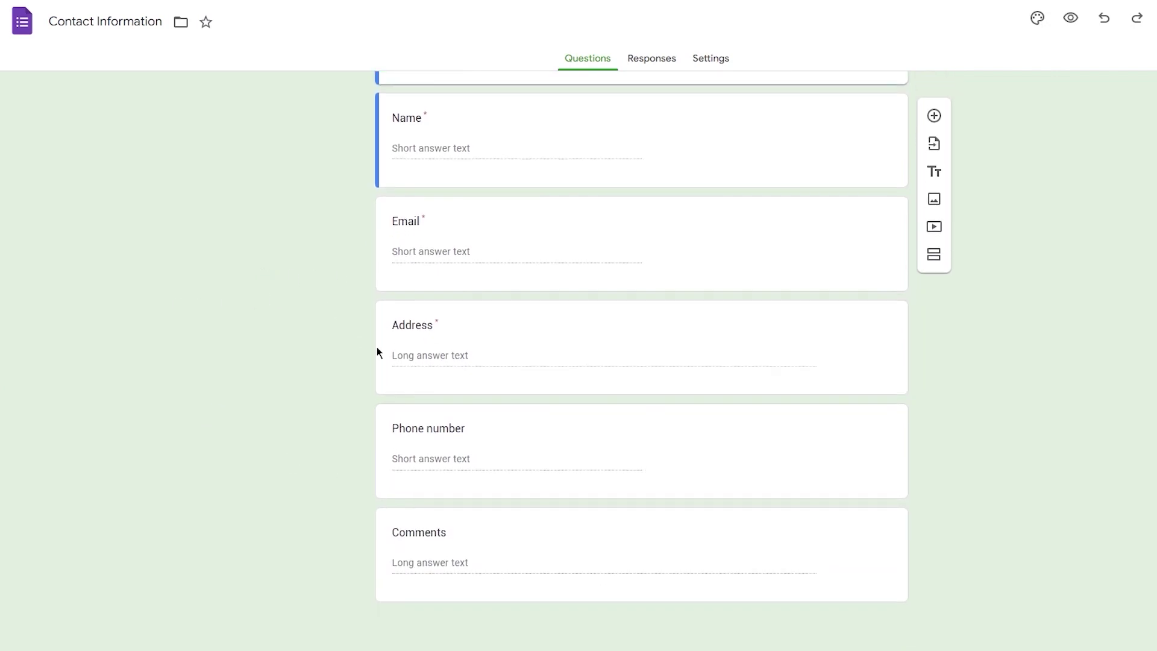
{"action": "scroll", "coordinate": [854, 297], "scroll_direction": "up", "scroll_amount": 5}
Check the form's responses and its sending options.
{"action": "left_click", "coordinate": [660, 71]}
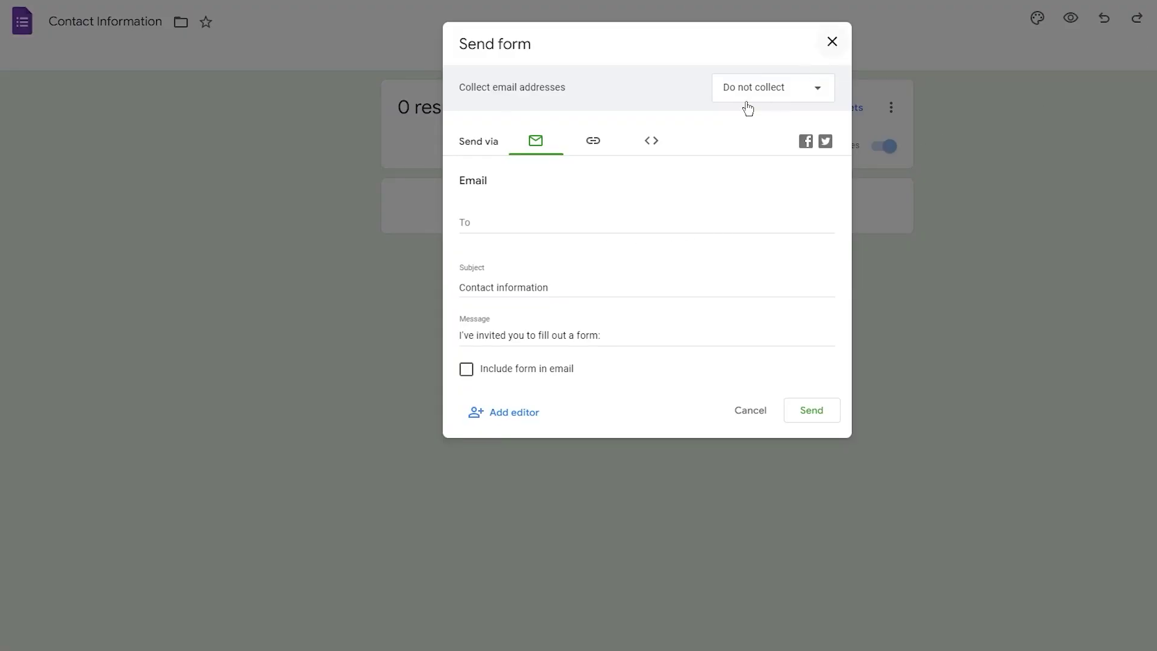
{"action": "left_click", "coordinate": [761, 94]}
{"action": "left_click", "coordinate": [831, 42]}
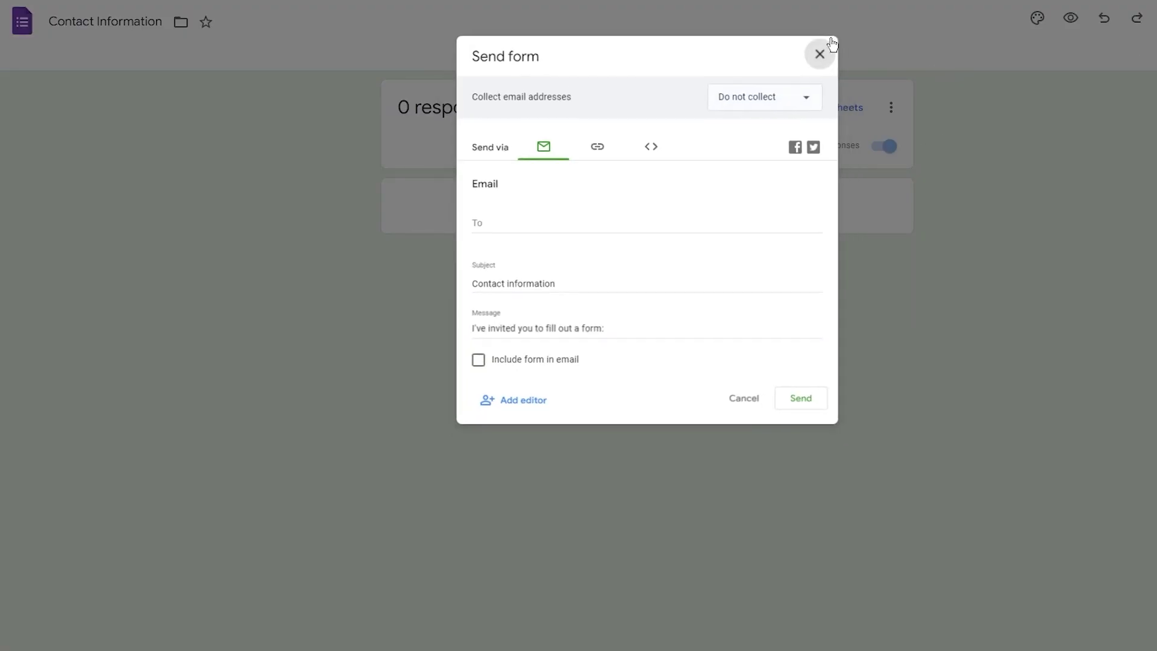
Rename the contact form as kh.
{"action": "left_click", "coordinate": [99, 18]}
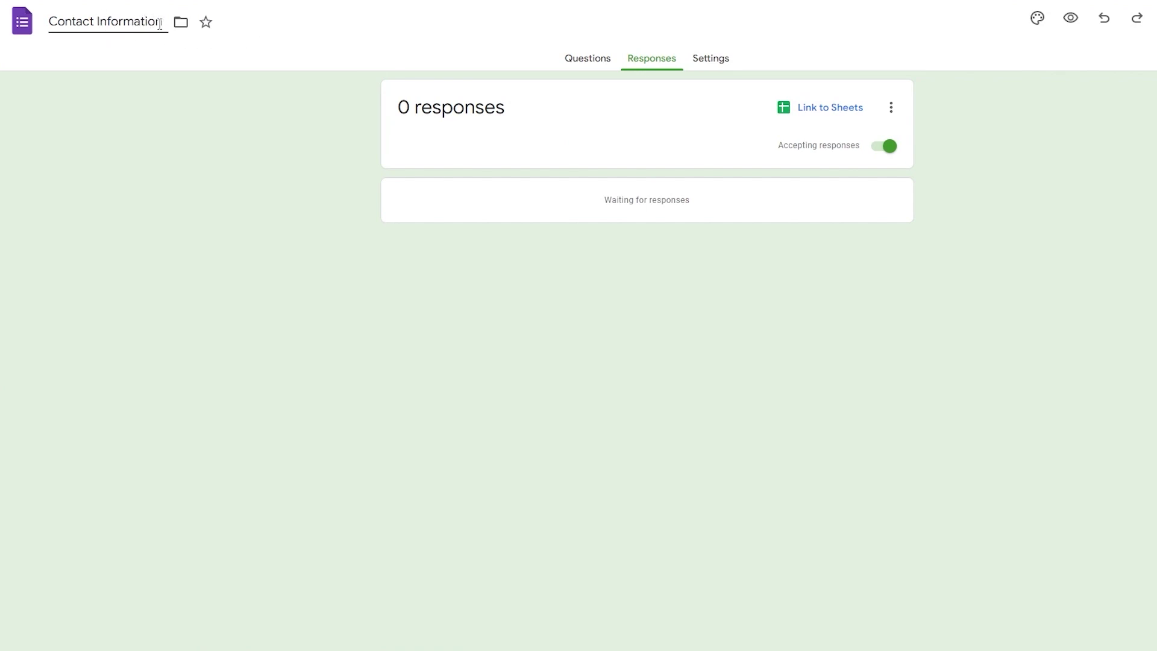
{"action": "left_click_drag", "start_coordinate": [158, 21], "coordinate": [20, 30]}
{"action": "type", "text": "kh"}
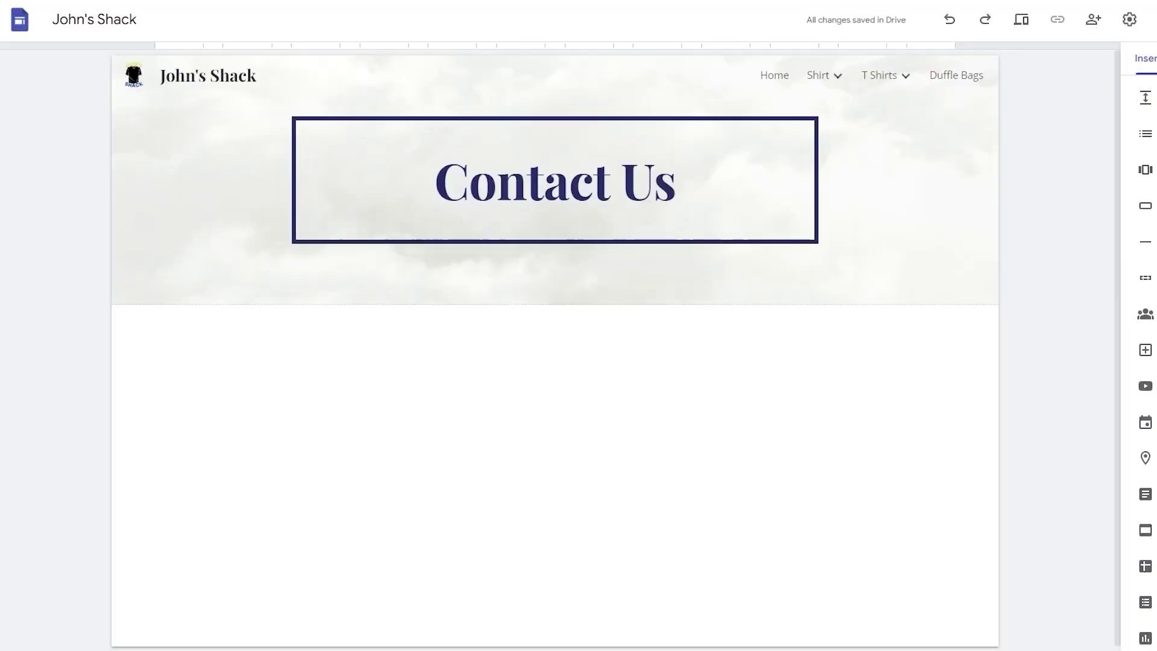
Switch to the John's Shack site in Google Sites and insert the kh form below the Contact Us header.
{"action": "left_click", "coordinate": [1100, 599]}
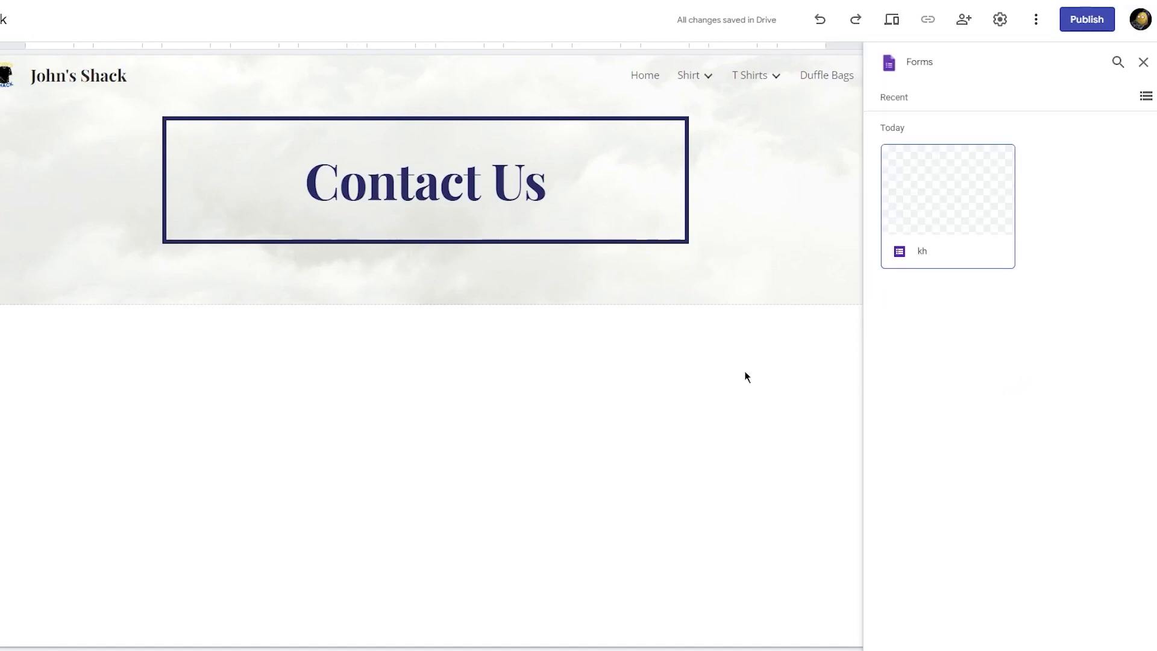
{"action": "left_click", "coordinate": [946, 192]}
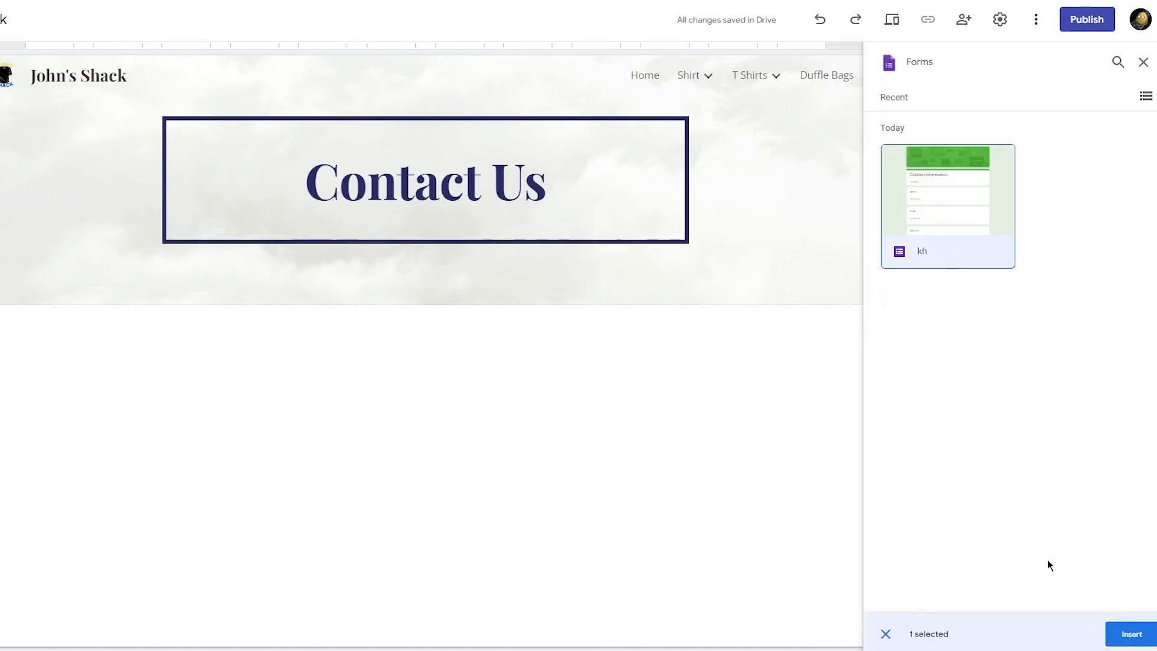
{"action": "left_click", "coordinate": [1128, 633]}
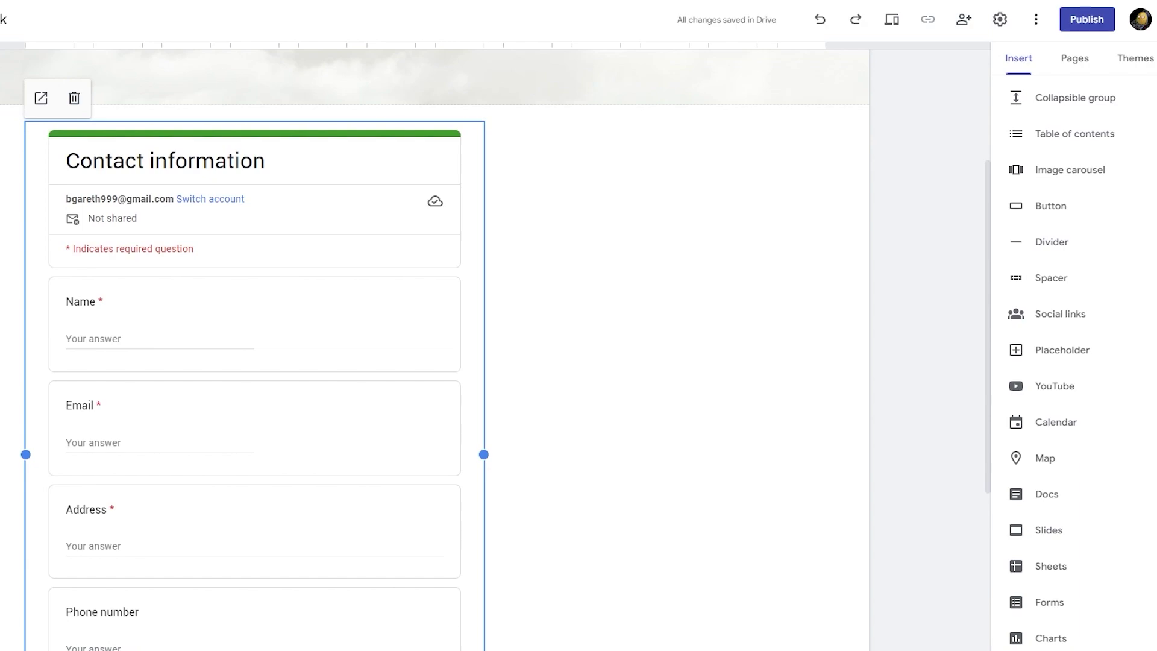
Widen the embedded form to the full content width, extend its height past the Submit button and review the fields.
{"action": "left_click_drag", "start_coordinate": [482, 454], "coordinate": [859, 448]}
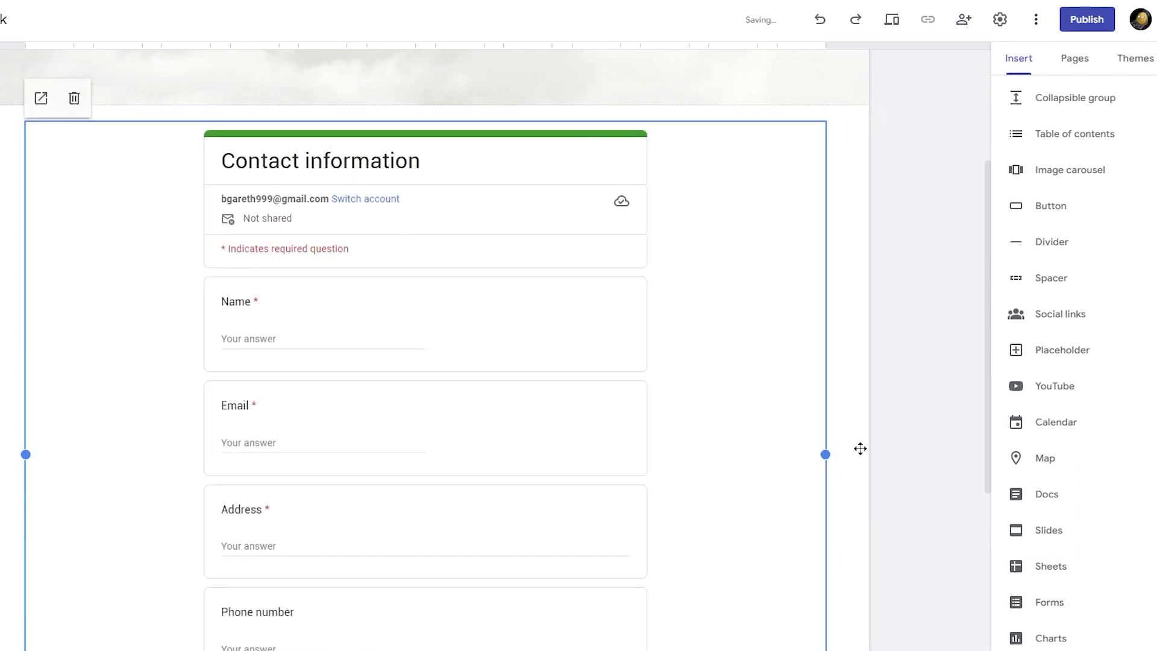
{"action": "scroll", "coordinate": [663, 412], "scroll_direction": "down", "scroll_amount": 5}
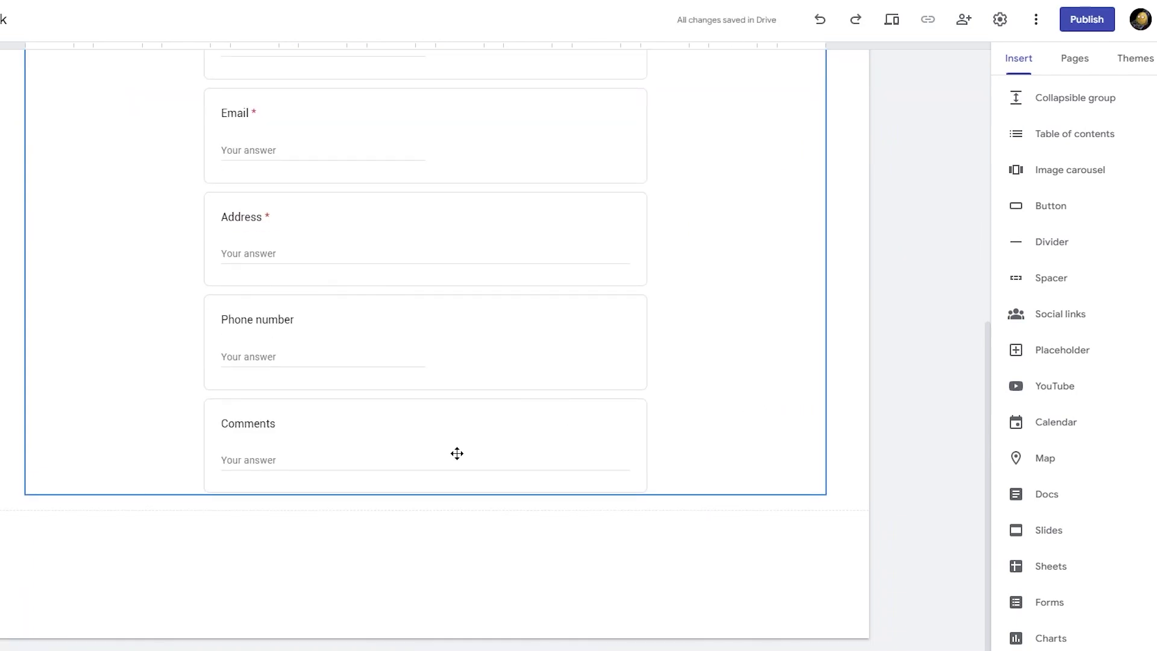
{"action": "left_click", "coordinate": [460, 482]}
{"action": "mouse_move", "coordinate": [425, 493]}
{"action": "left_mouse_down"}
{"action": "mouse_move", "coordinate": [426, 602]}
{"action": "mouse_move", "coordinate": [426, 494]}
{"action": "left_mouse_up"}
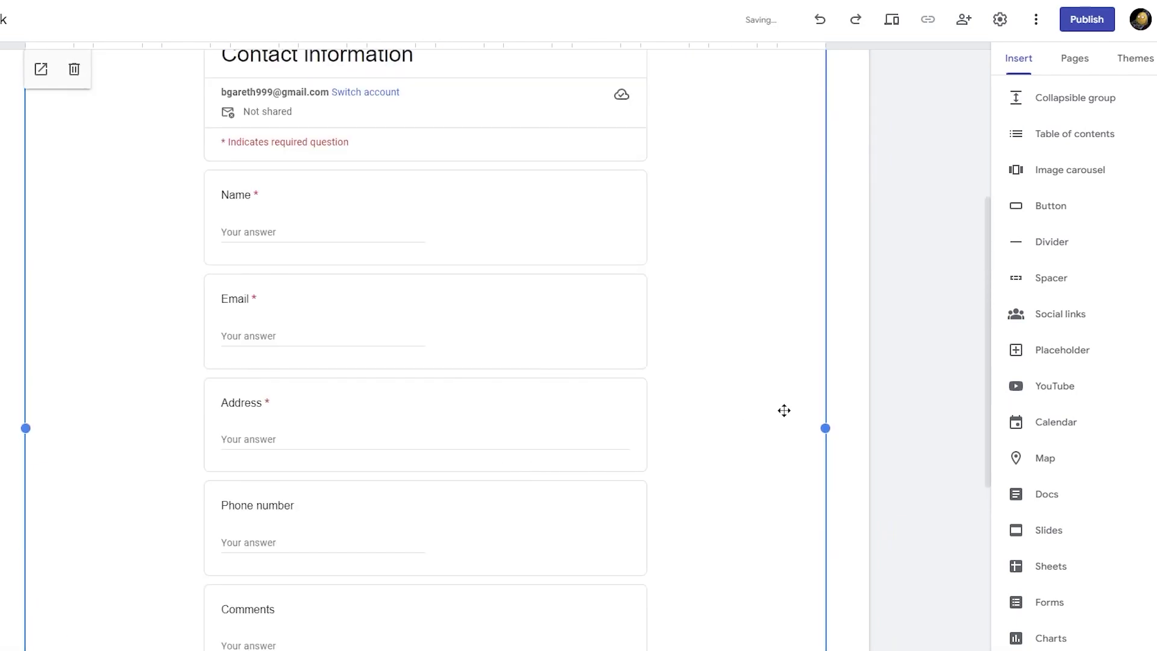
{"action": "left_click_drag", "start_coordinate": [752, 365], "coordinate": [736, 408]}
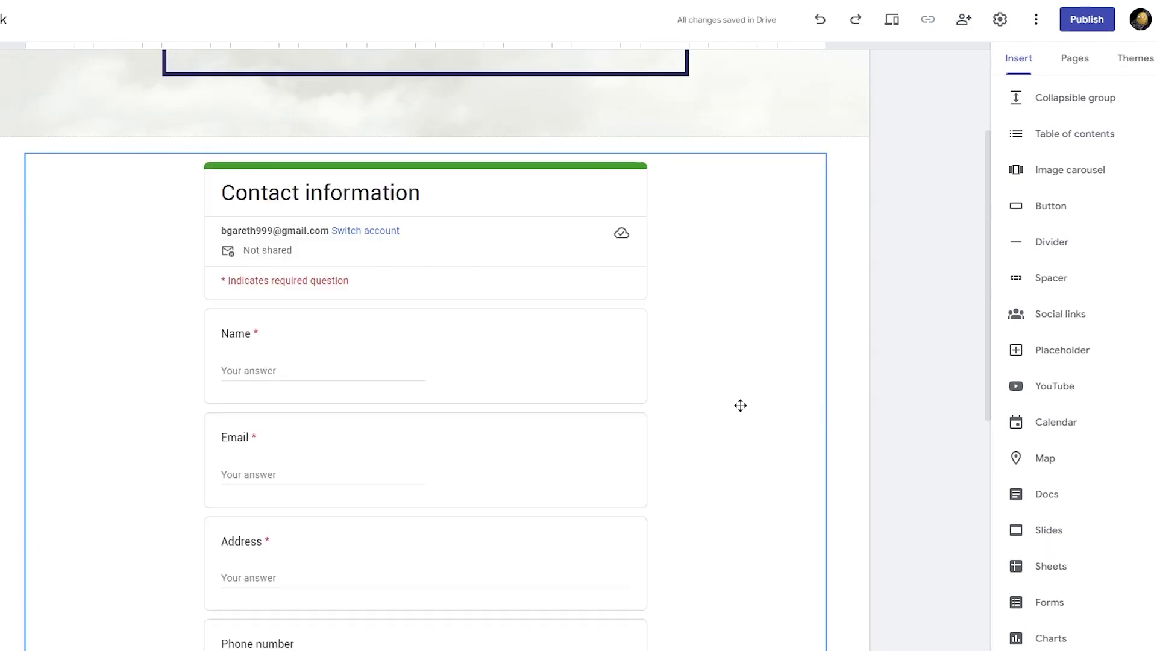
{"action": "scroll", "coordinate": [768, 362], "scroll_direction": "down", "scroll_amount": 8}
{"action": "scroll", "coordinate": [560, 414], "scroll_direction": "up", "scroll_amount": 10}
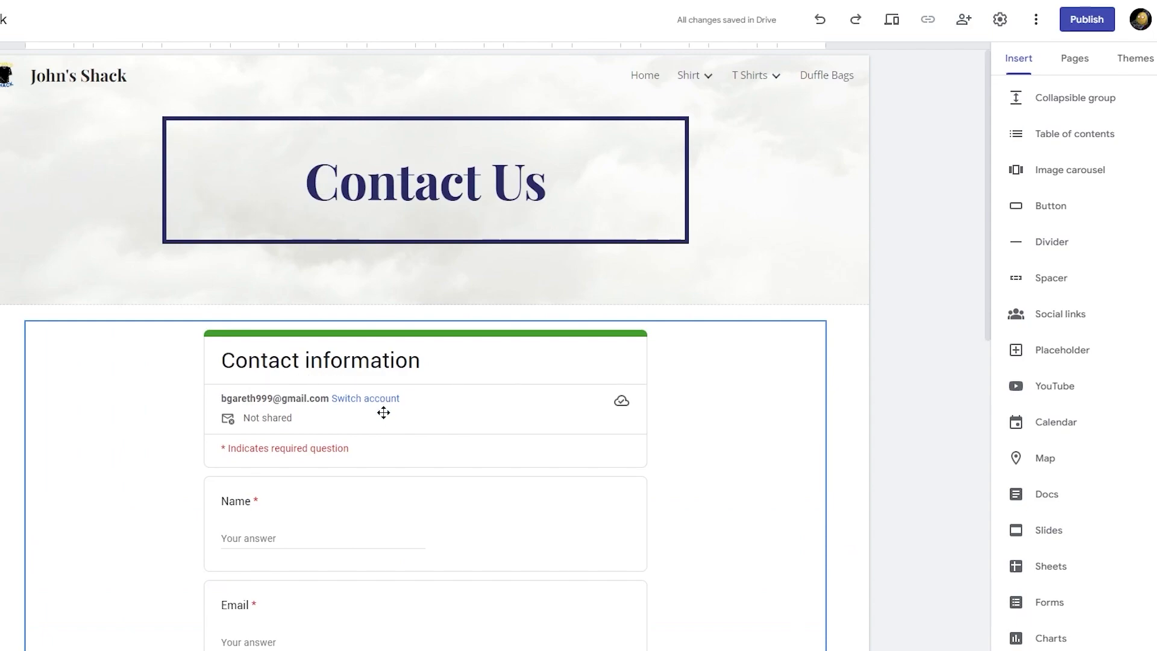
{"action": "scroll", "coordinate": [284, 396], "scroll_direction": "down", "scroll_amount": 2}
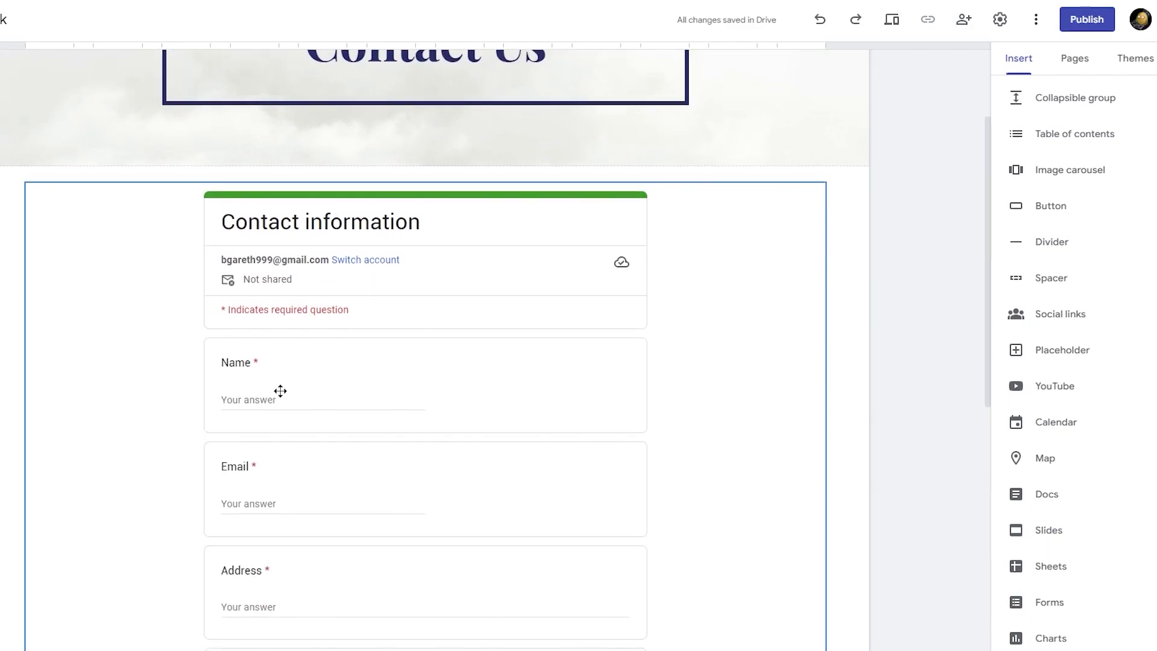
{"action": "scroll", "coordinate": [265, 389], "scroll_direction": "down", "scroll_amount": 4}
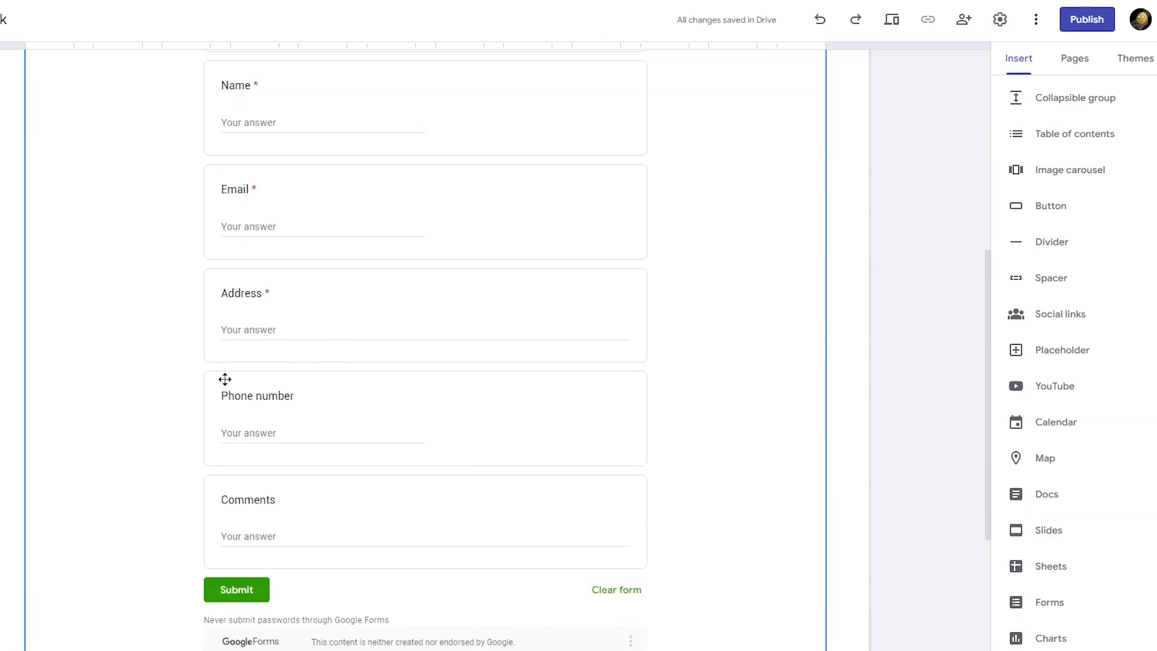
{"action": "scroll", "coordinate": [266, 418], "scroll_direction": "down", "scroll_amount": 3}
{"action": "scroll", "coordinate": [223, 362], "scroll_direction": "up", "scroll_amount": 9}
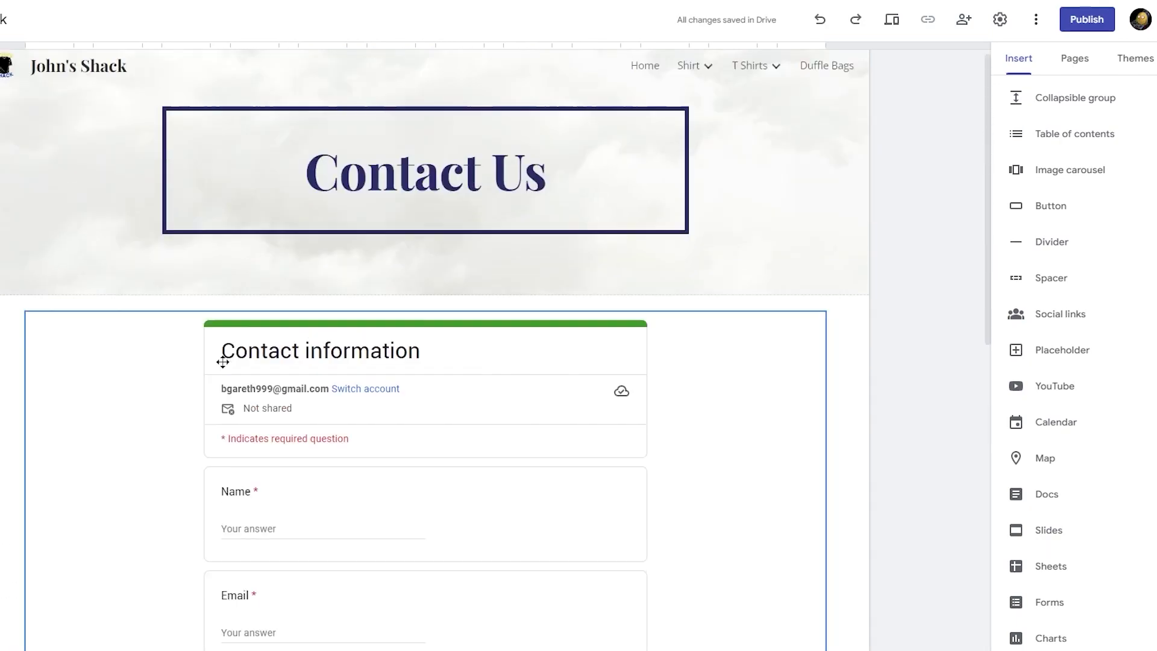
Set the section color of the embedded form's section to Style 2 and check it along the page.
{"action": "left_click_drag", "start_coordinate": [702, 424], "coordinate": [772, 393]}
{"action": "scroll", "coordinate": [3, 369], "scroll_direction": "down", "scroll_amount": 4}
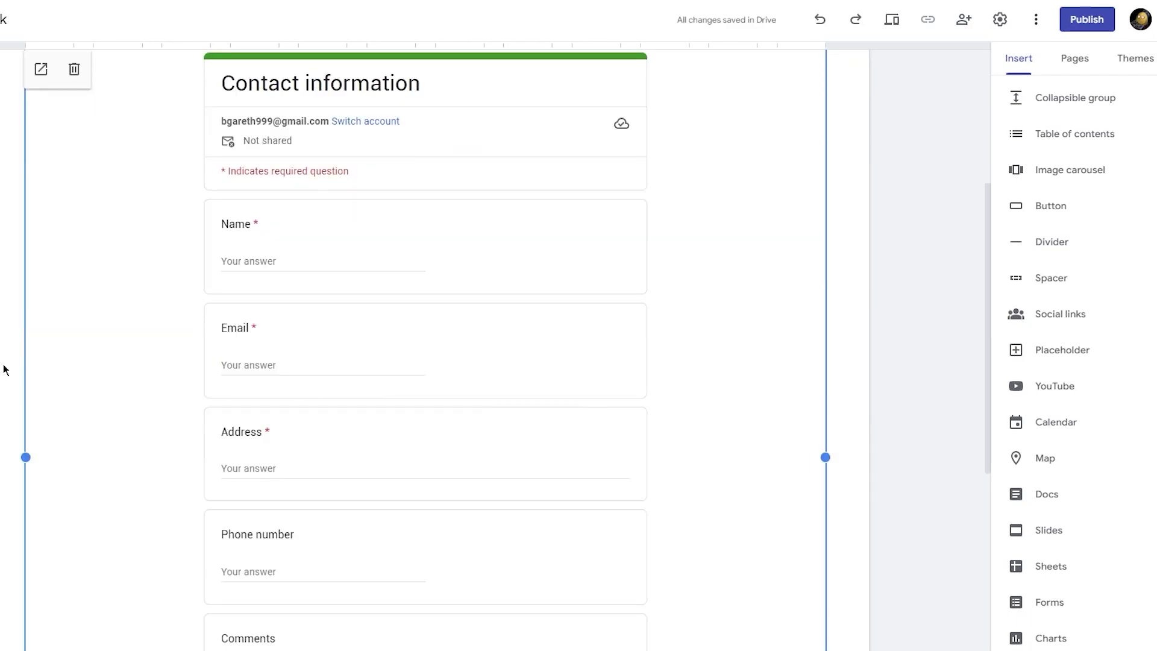
{"action": "left_click", "coordinate": [93, 436]}
{"action": "left_click", "coordinate": [145, 501]}
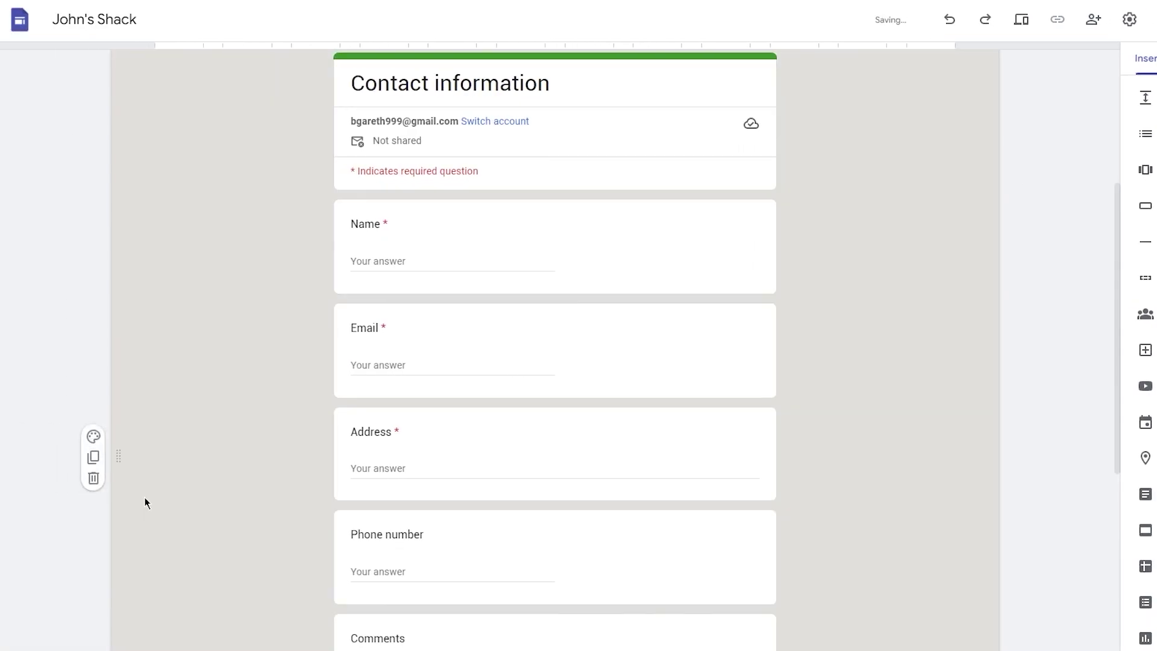
{"action": "scroll", "coordinate": [37, 321], "scroll_direction": "up", "scroll_amount": 3}
{"action": "scroll", "coordinate": [36, 321], "scroll_direction": "down", "scroll_amount": 8}
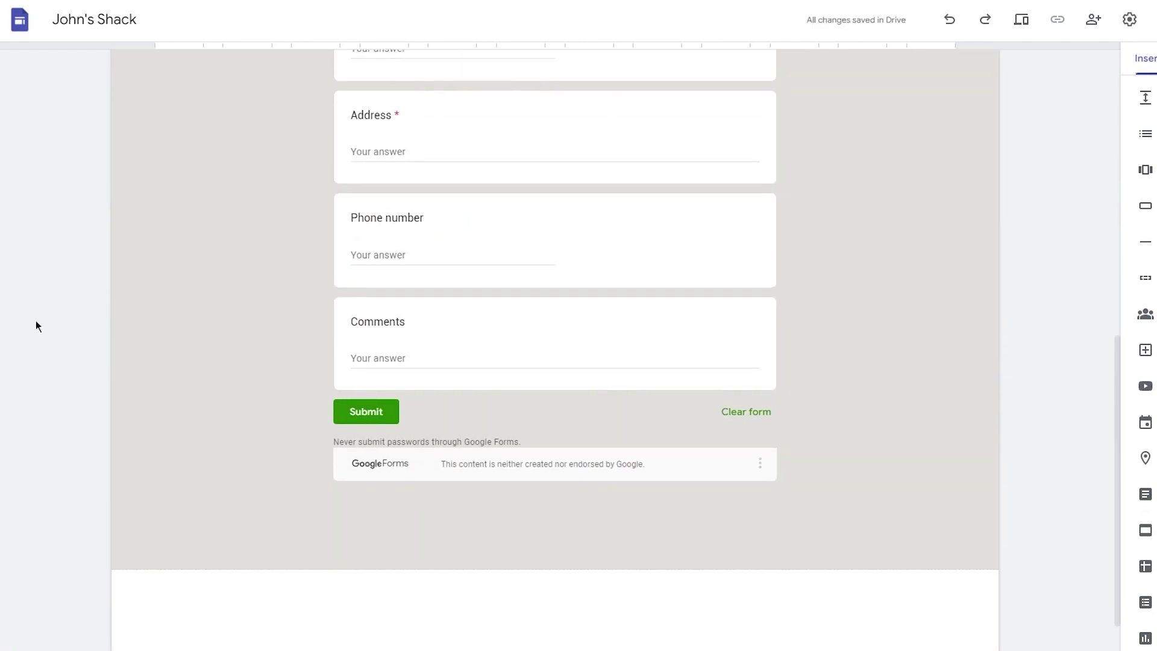
Try Style 3 as the form section's color, return it to Style 2 and review the page.
{"action": "scroll", "coordinate": [36, 321], "scroll_direction": "up", "scroll_amount": 4}
{"action": "mouse_move", "coordinate": [171, 341]}
{"action": "left_click", "coordinate": [93, 408]}
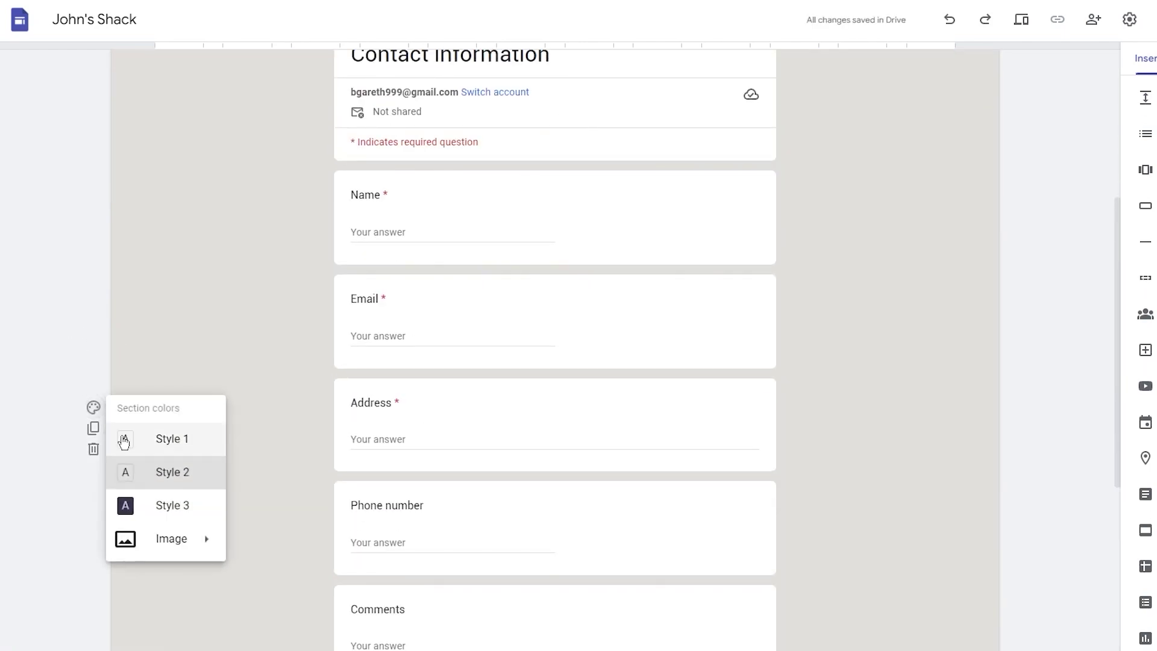
{"action": "left_click", "coordinate": [133, 511]}
{"action": "left_click", "coordinate": [93, 407]}
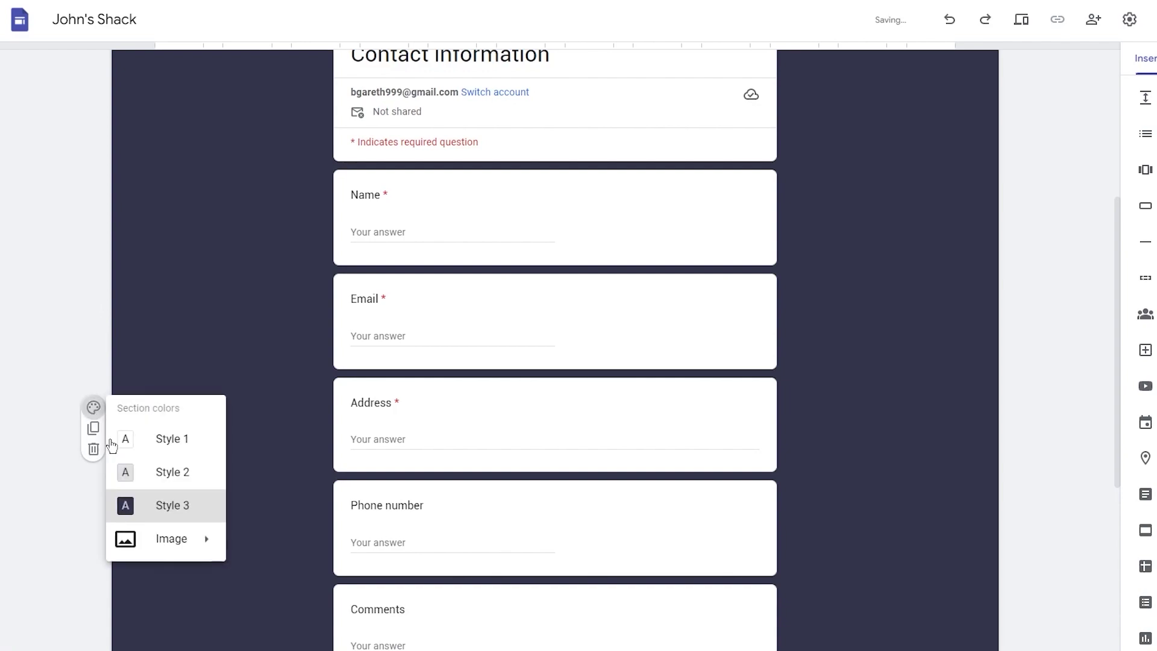
{"action": "left_click", "coordinate": [125, 471]}
{"action": "scroll", "coordinate": [181, 313], "scroll_direction": "up", "scroll_amount": 5}
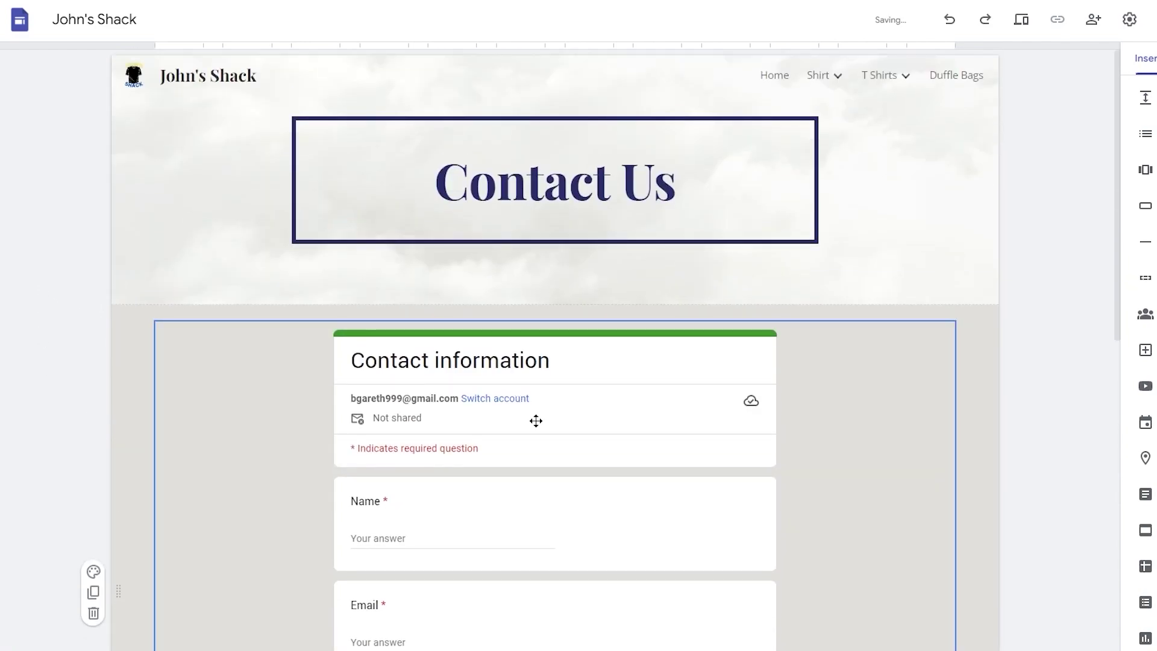
{"action": "scroll", "coordinate": [954, 461], "scroll_direction": "down", "scroll_amount": 7}
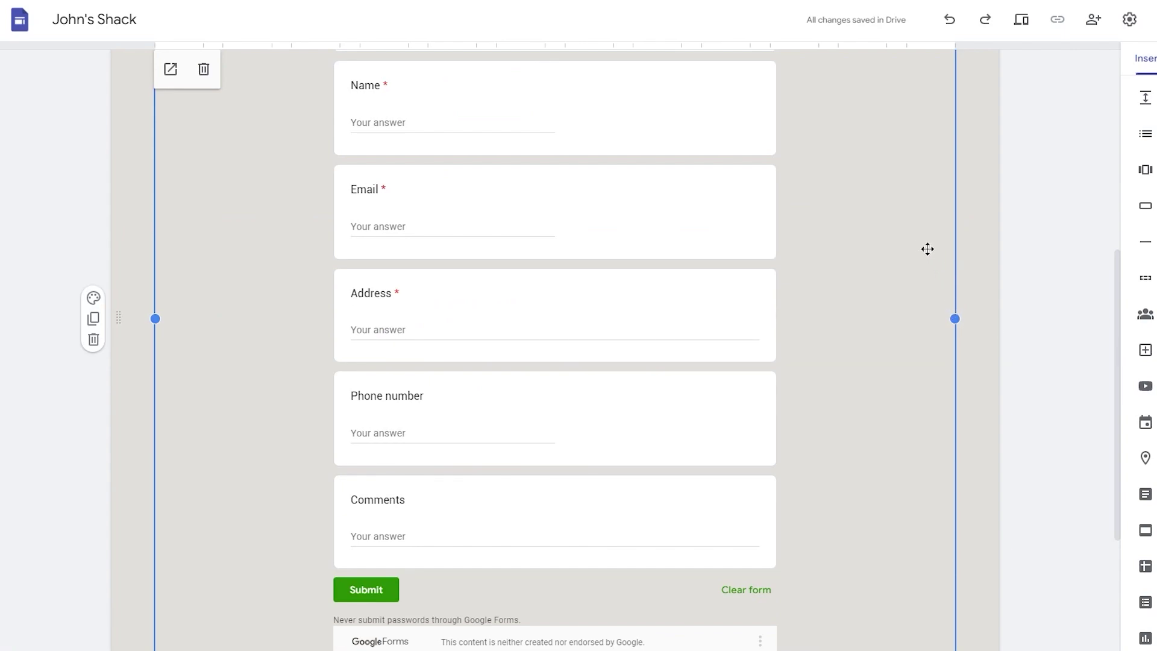
{"action": "left_click", "coordinate": [1015, 282]}
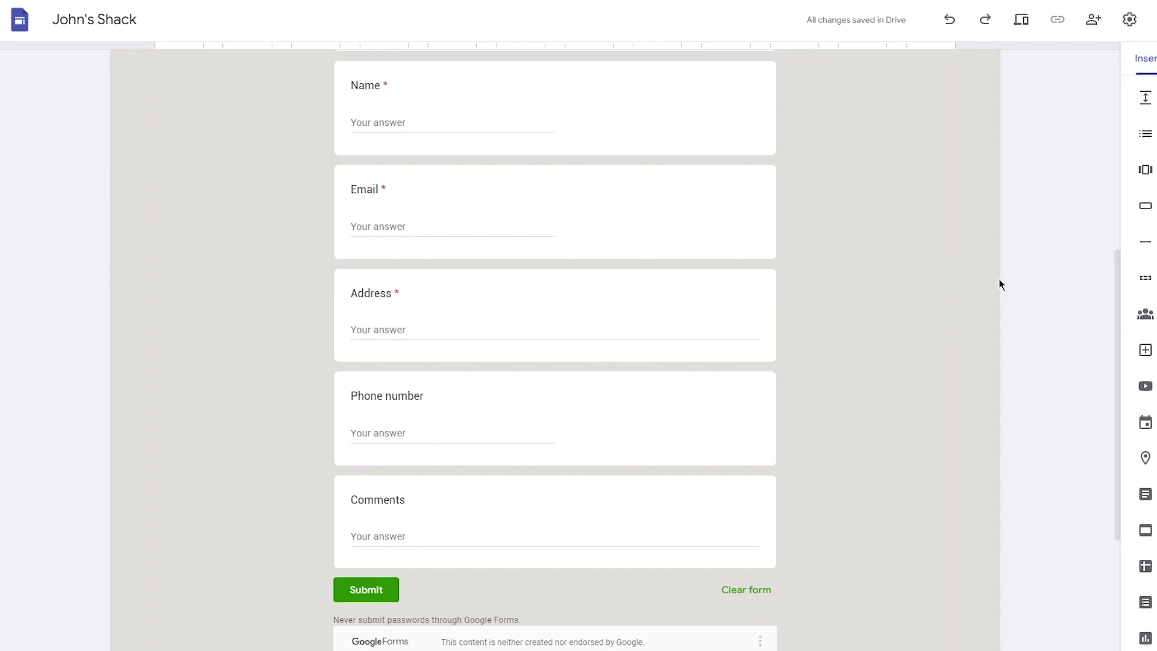
{"action": "scroll", "coordinate": [982, 276], "scroll_direction": "down", "scroll_amount": 4}
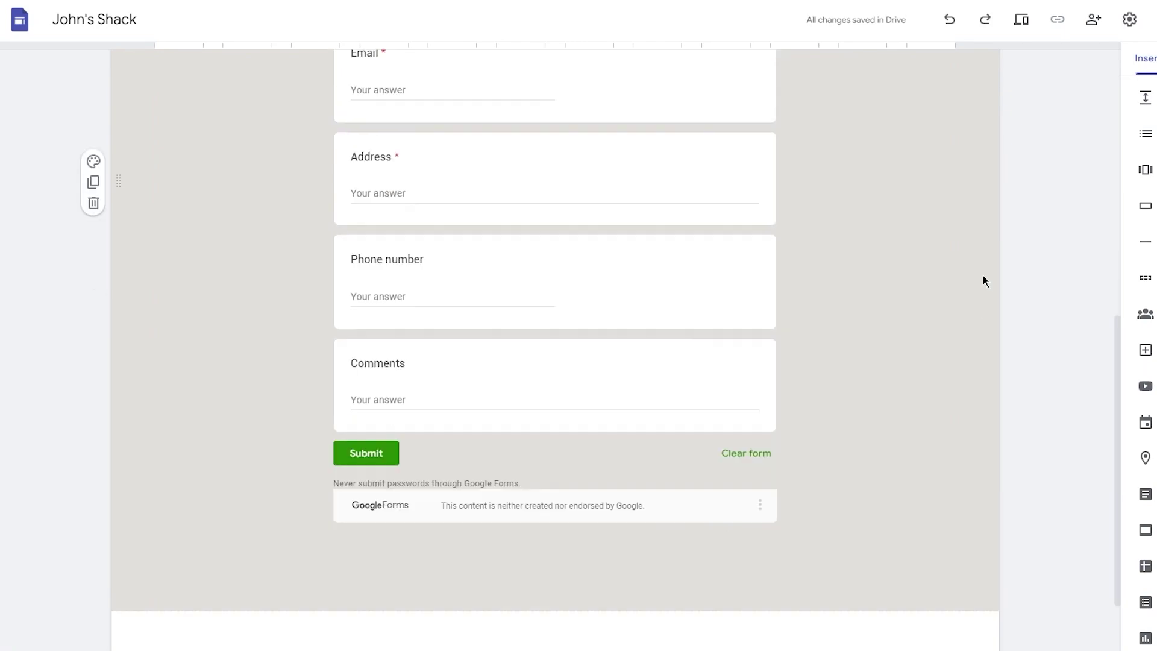
{"action": "scroll", "coordinate": [583, 199], "scroll_direction": "up", "scroll_amount": 10}
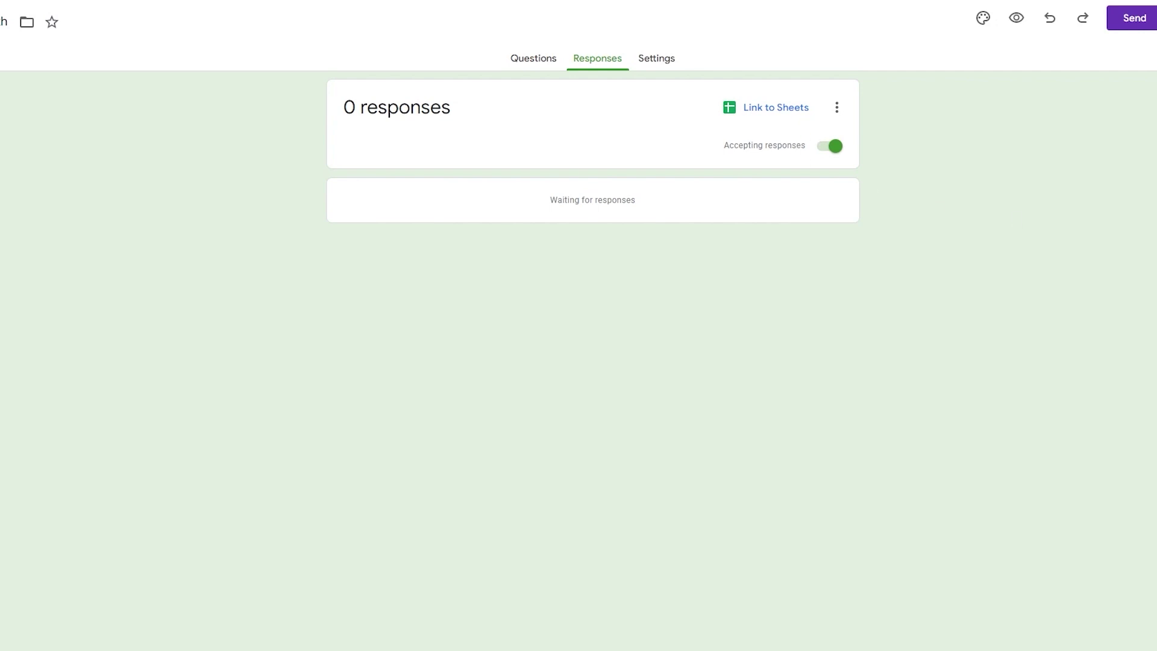
Return to the contact form in Google Forms and try to install the Email Notifications for Google Forms add-on.
{"action": "left_click", "coordinate": [1107, 22]}
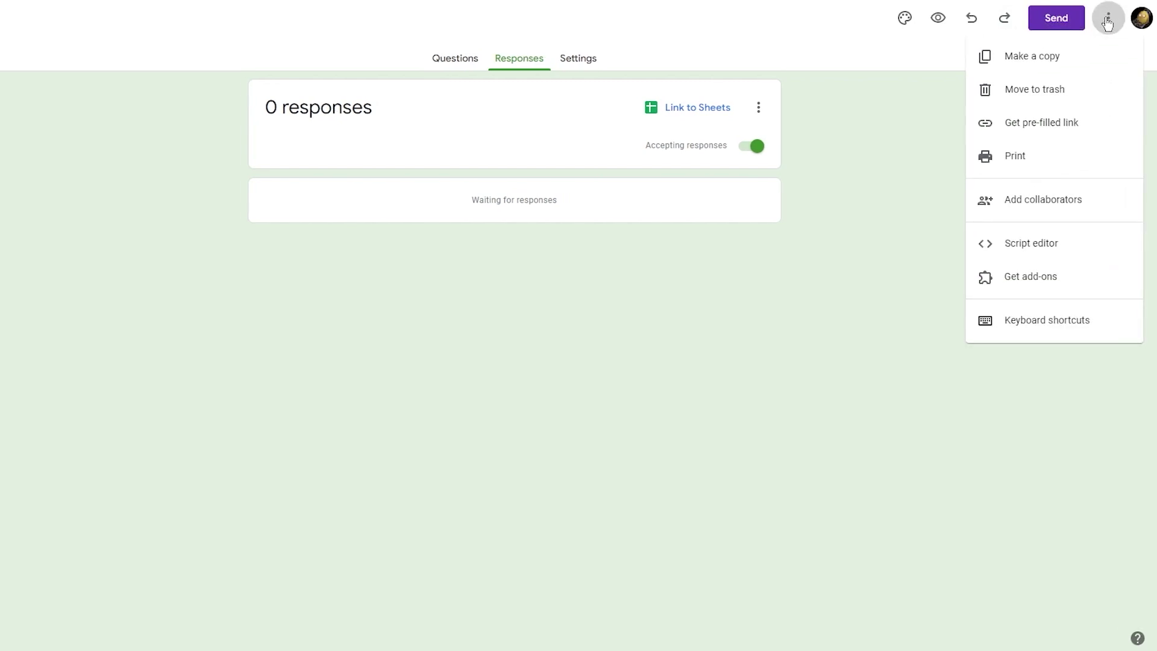
{"action": "left_click", "coordinate": [1047, 289]}
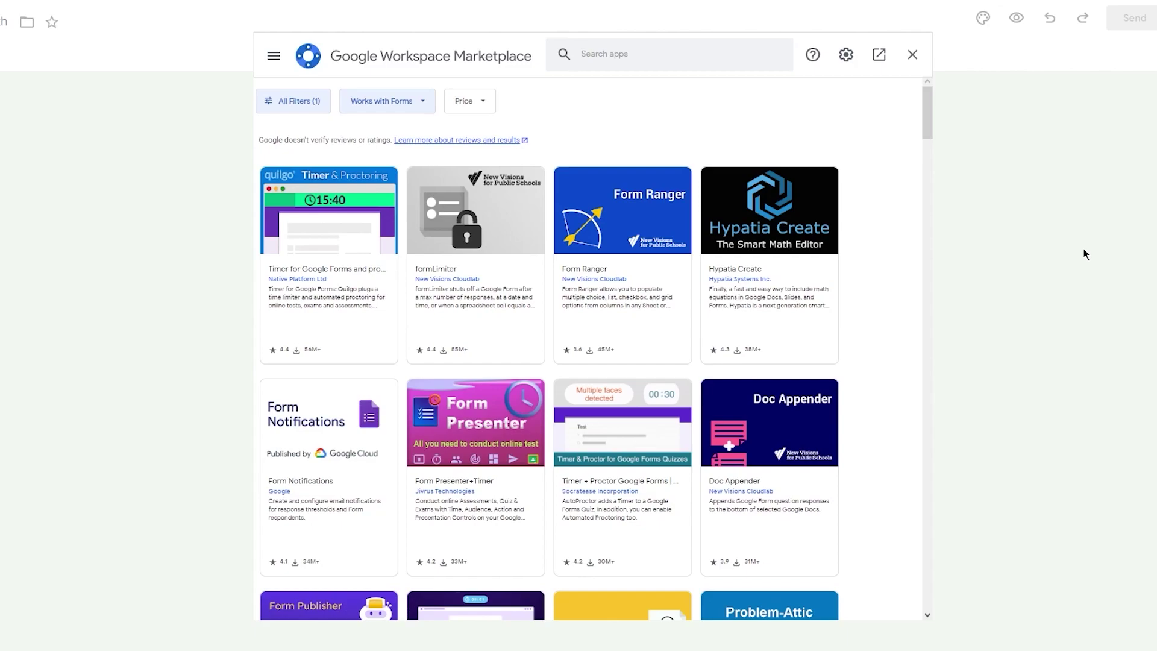
{"action": "scroll", "coordinate": [685, 188], "scroll_direction": "down", "scroll_amount": 8}
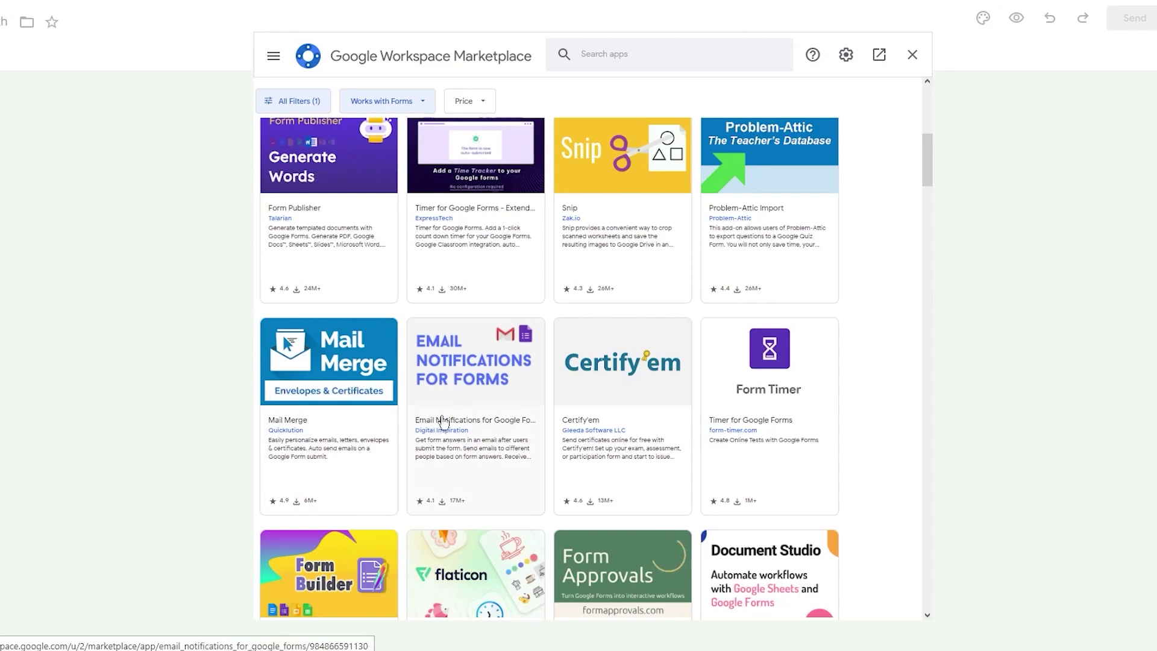
{"action": "left_click", "coordinate": [461, 403]}
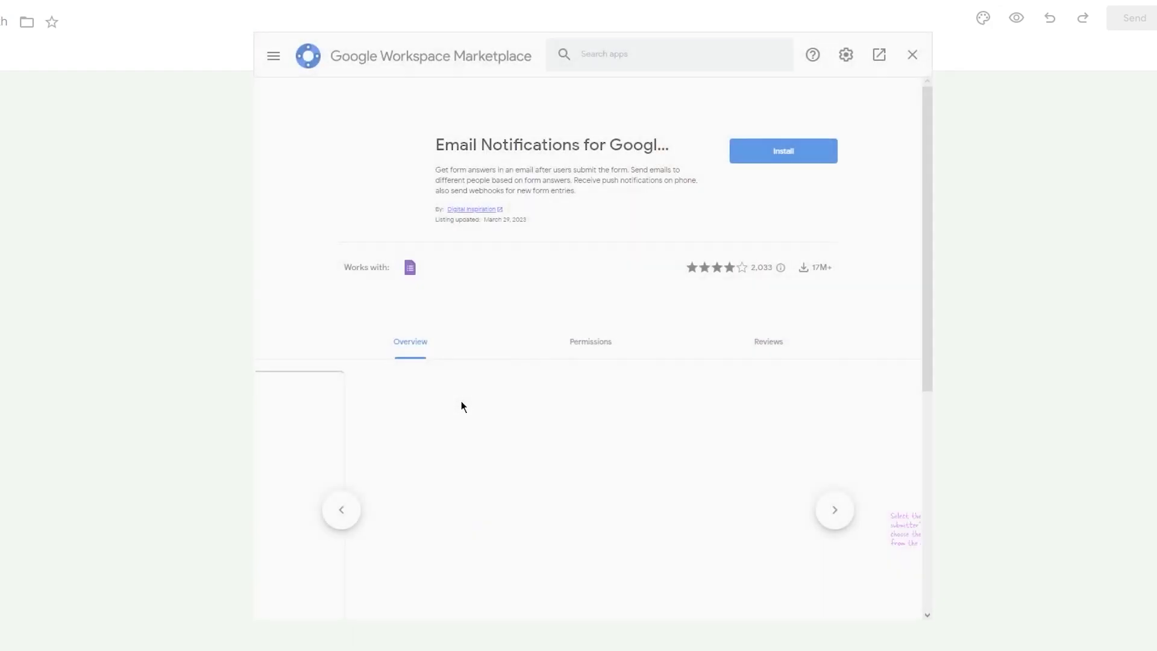
{"action": "left_click", "coordinate": [750, 152]}
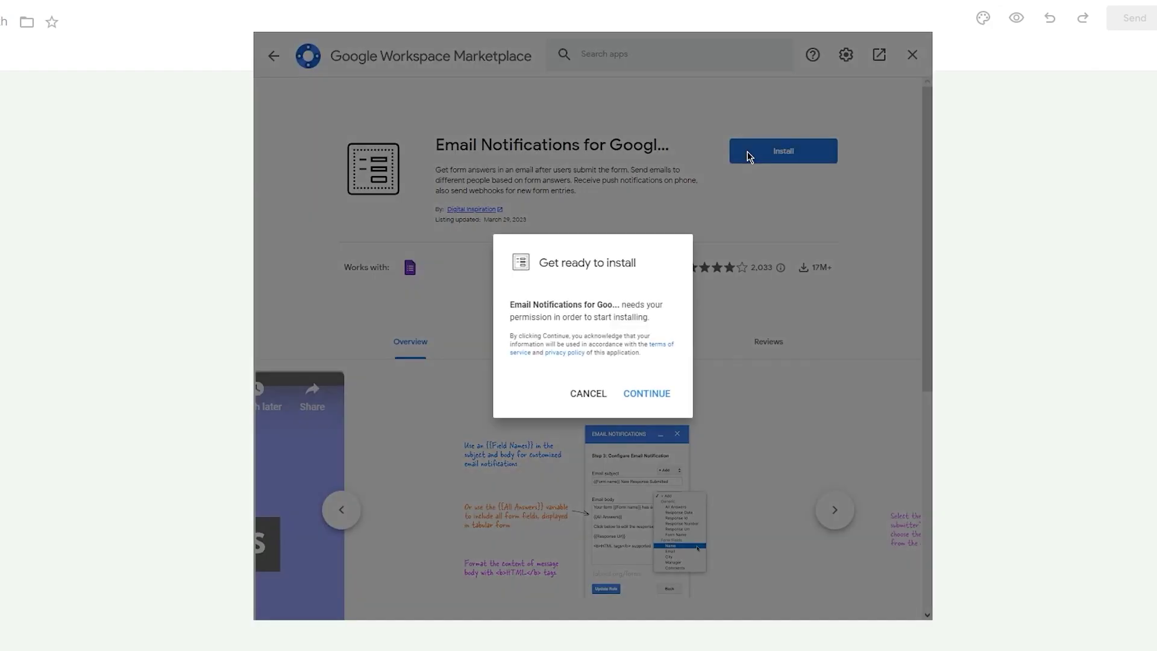
{"action": "left_click", "coordinate": [647, 392]}
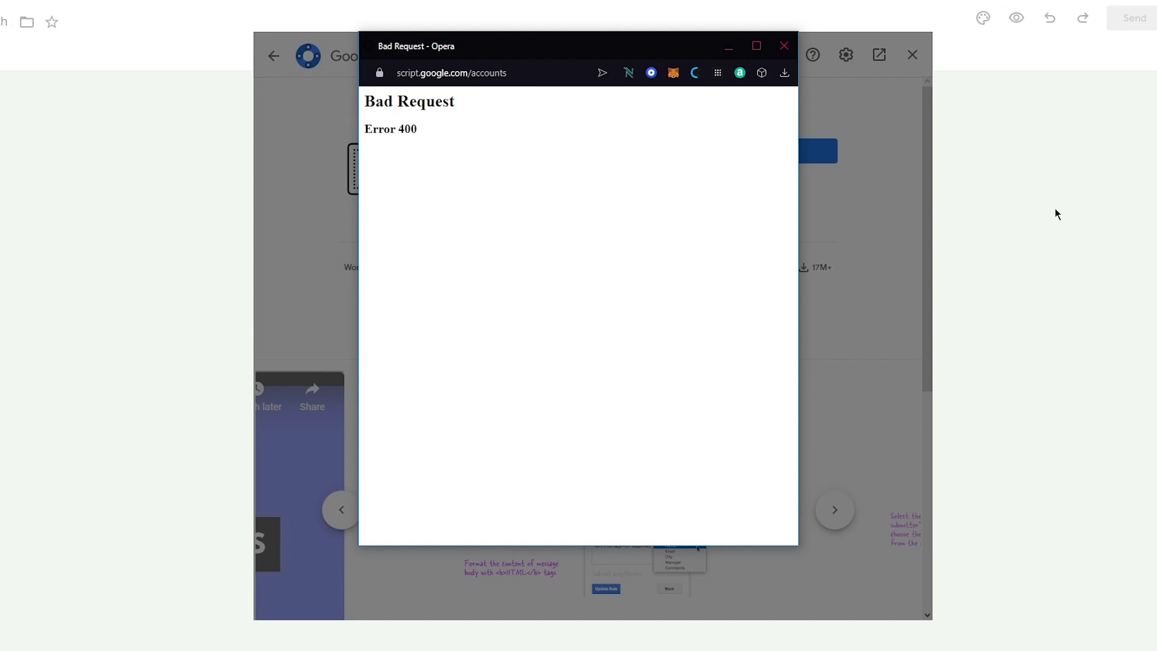
Close the add-on error window and the add-on marketplace, and review the Contact Us page in Google Sites.
{"action": "left_click", "coordinate": [784, 42]}
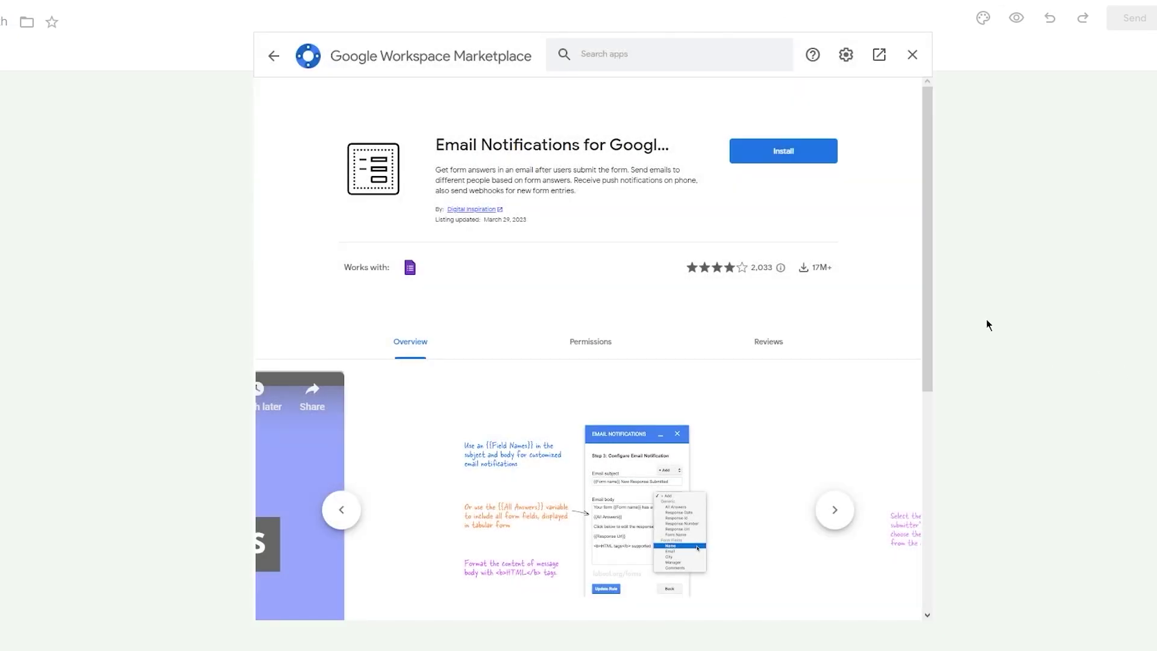
{"action": "left_click", "coordinate": [912, 55]}
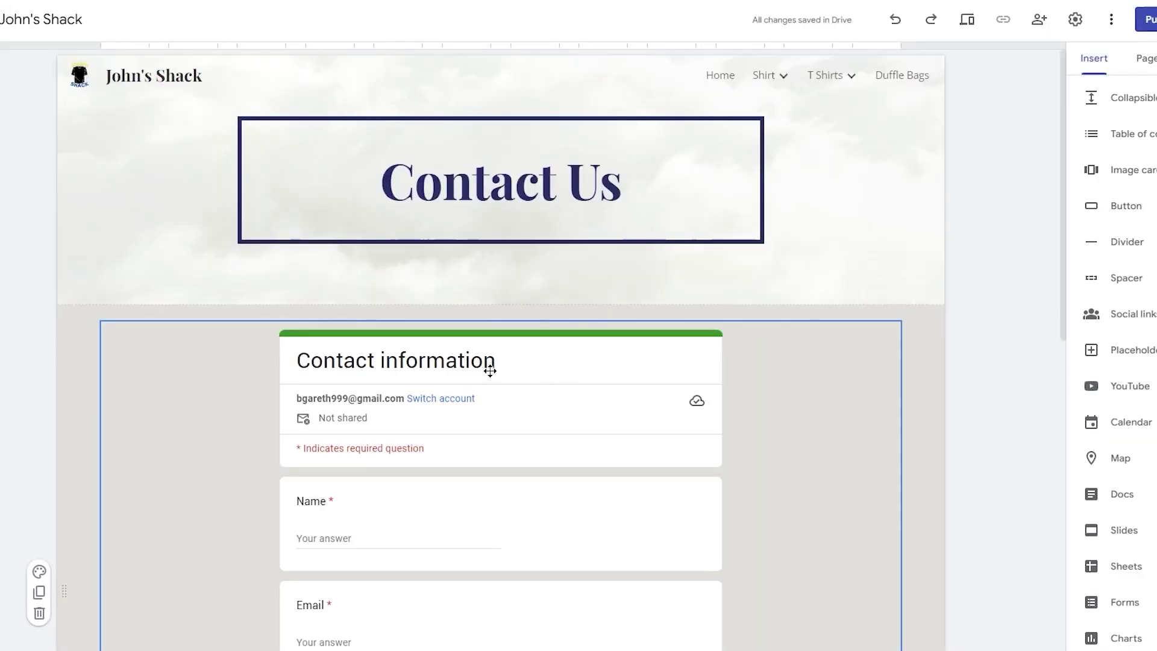
{"action": "scroll", "coordinate": [656, 241], "scroll_direction": "down", "scroll_amount": 10}
{"action": "scroll", "coordinate": [663, 246], "scroll_direction": "up", "scroll_amount": 10}
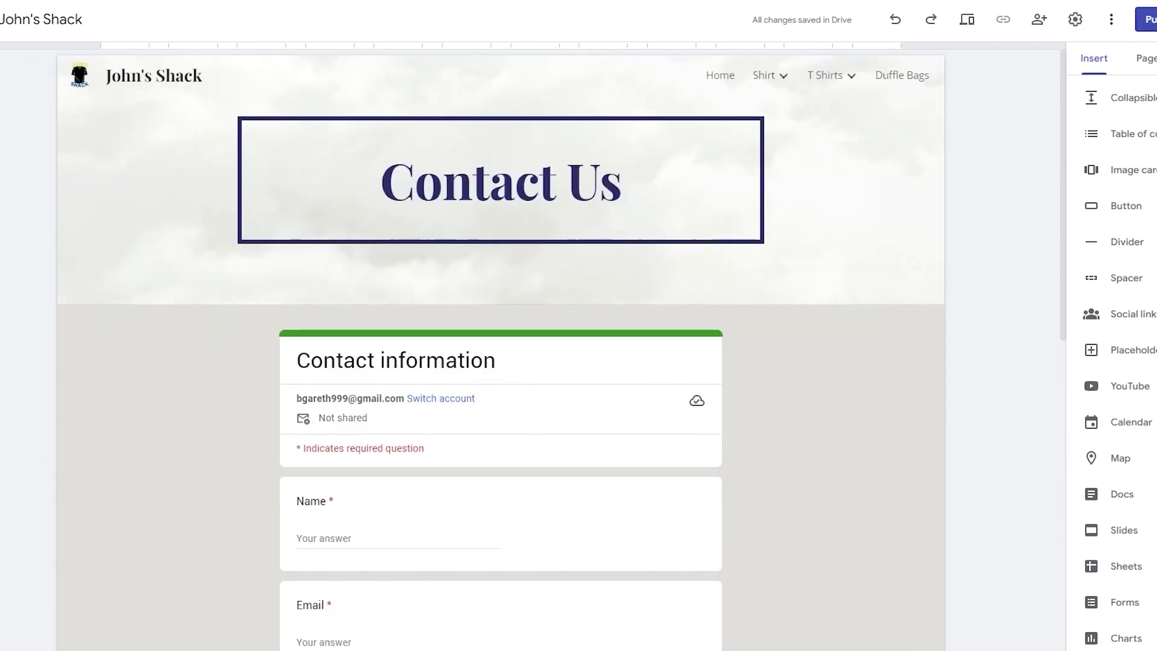
Search the web for ecwid and open the Ecwid website.
{"action": "left_click", "coordinate": [411, 194]}
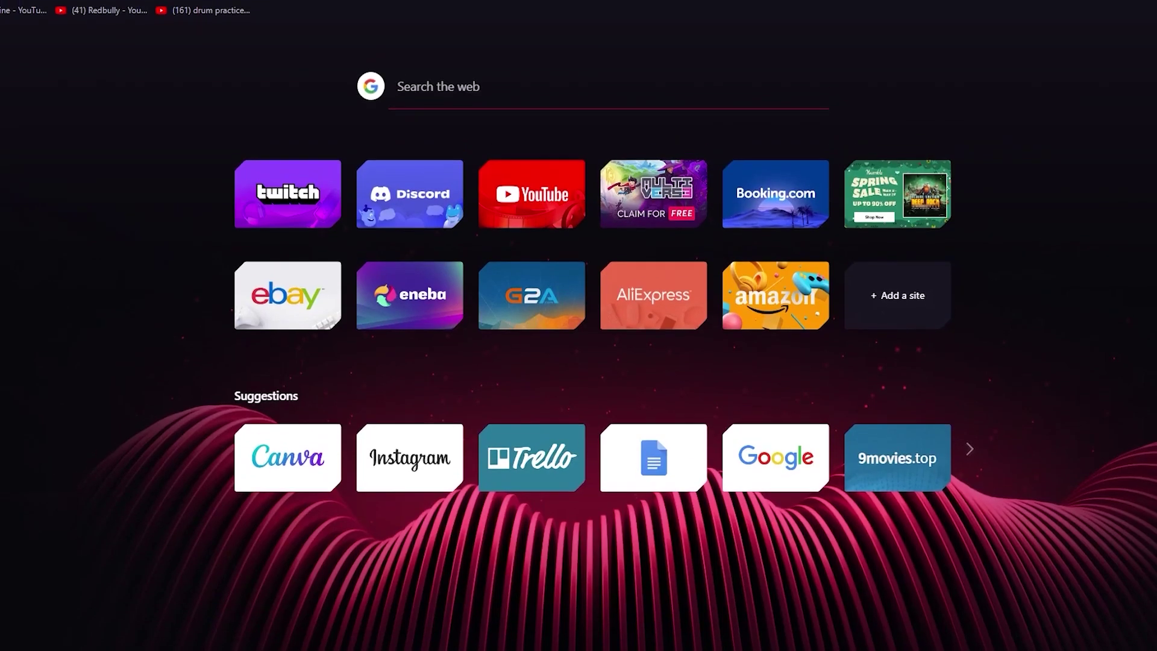
{"action": "type", "text": "ecwid"}
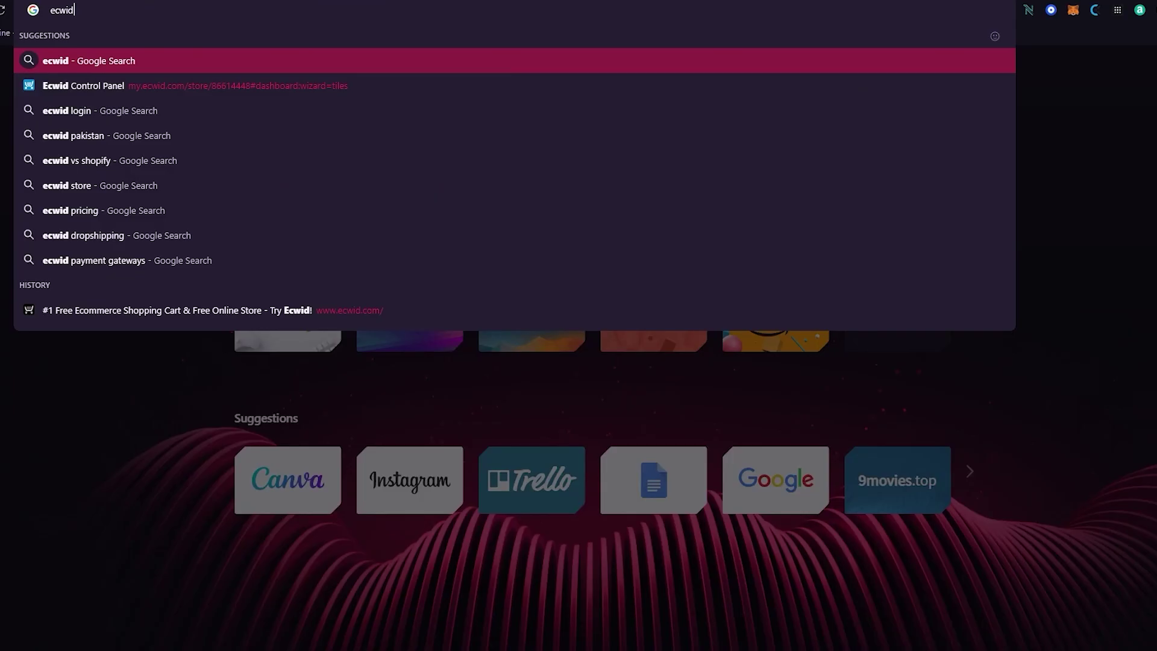
{"action": "key", "text": "Return"}
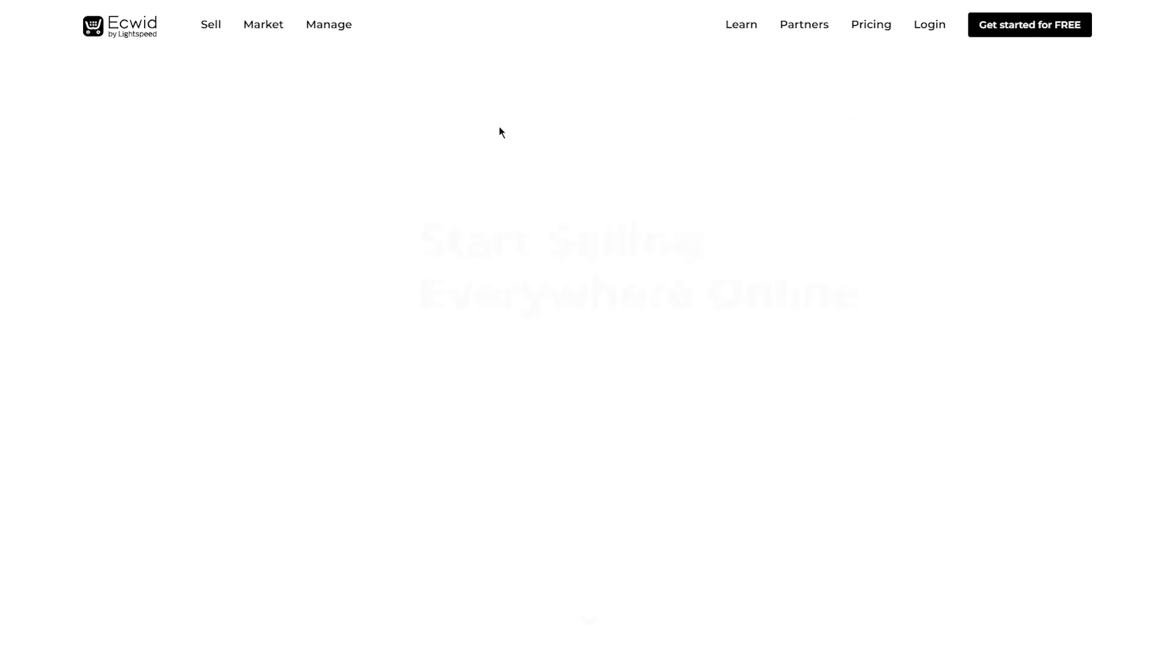
{"action": "left_click_drag", "start_coordinate": [253, 194], "coordinate": [476, 345]}
{"action": "left_click", "coordinate": [591, 263]}
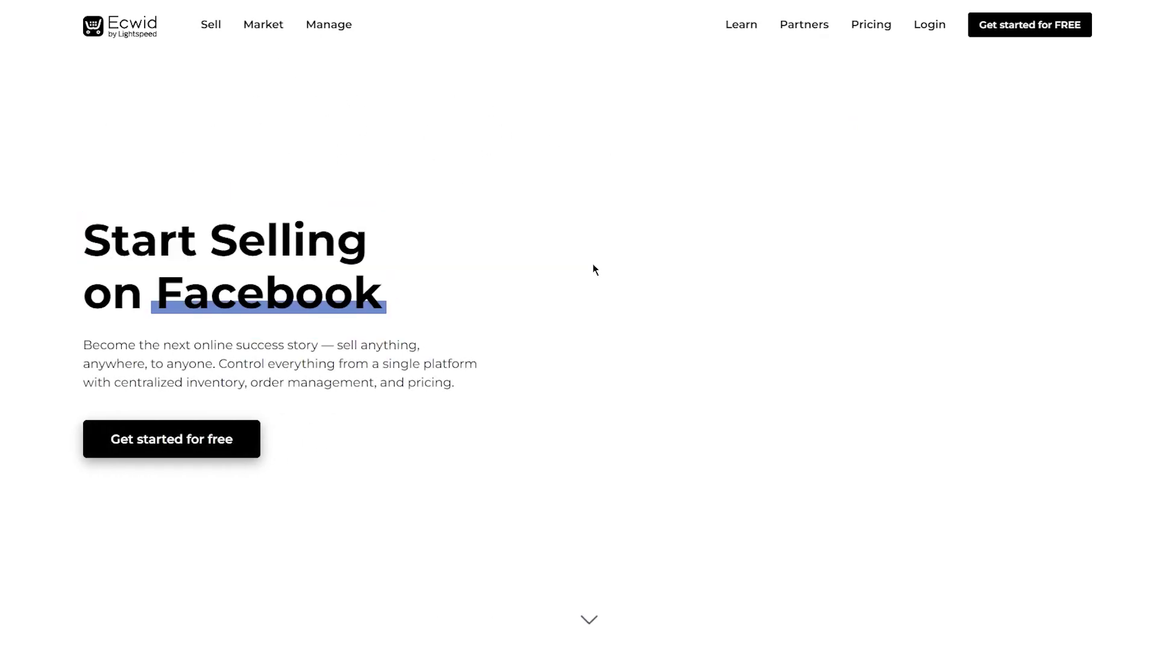
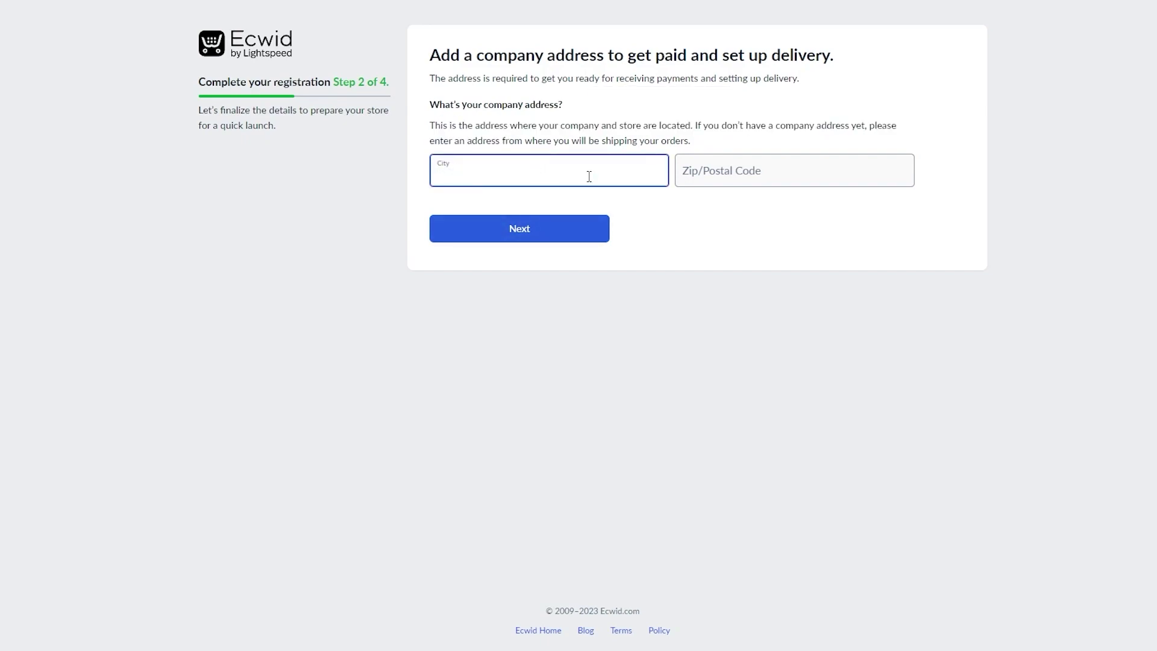
Fill in the company's city and postal code in the Ecwid registration and submit the address.
{"action": "type", "text": "Islamabad"}
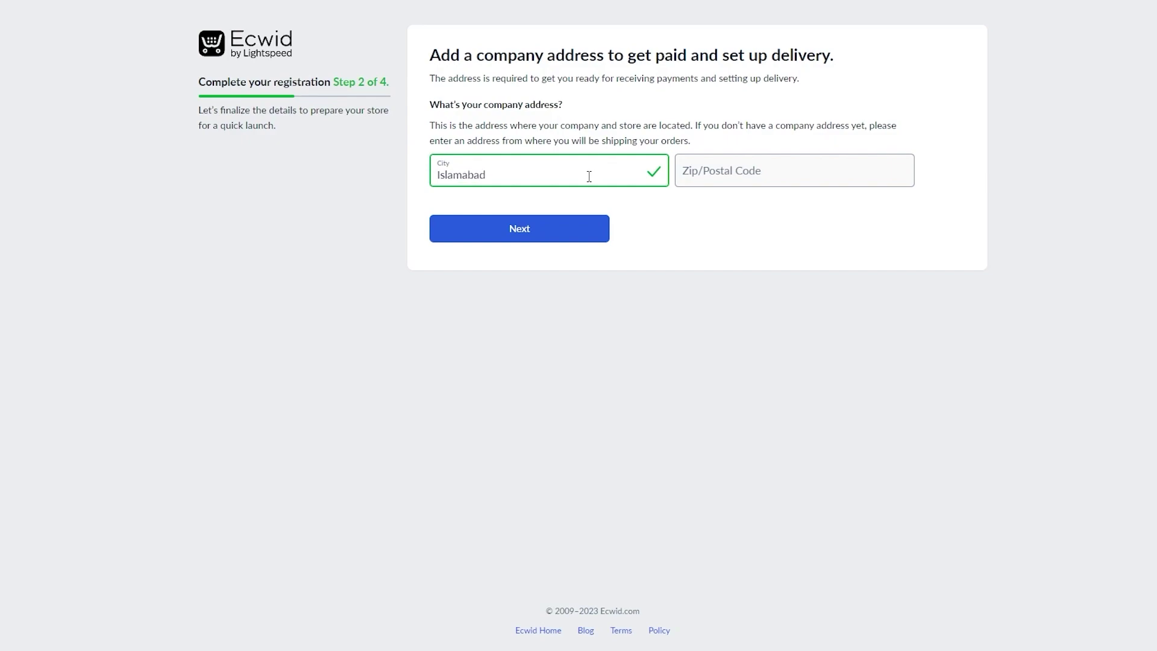
{"action": "left_click", "coordinate": [753, 168]}
{"action": "left_click", "coordinate": [758, 216]}
{"action": "left_click", "coordinate": [550, 223]}
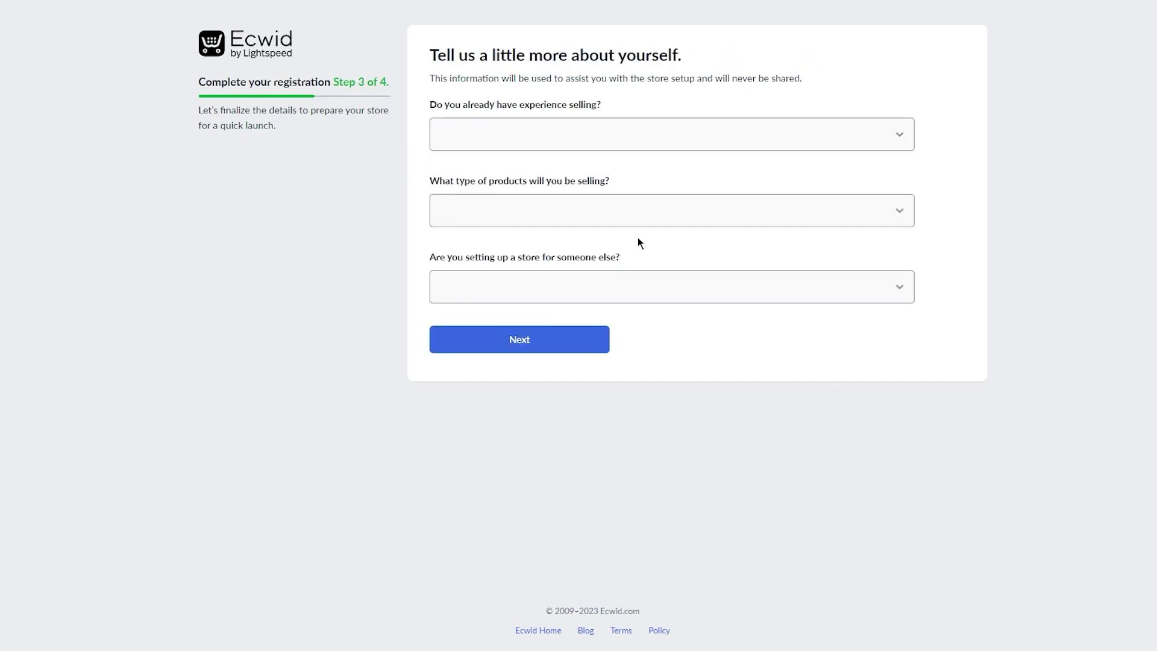
Answer the seller questions with I'm just getting started, Apparel/Shoes/Accessories and No for setting up the store for someone else, and submit them.
{"action": "left_click", "coordinate": [623, 125]}
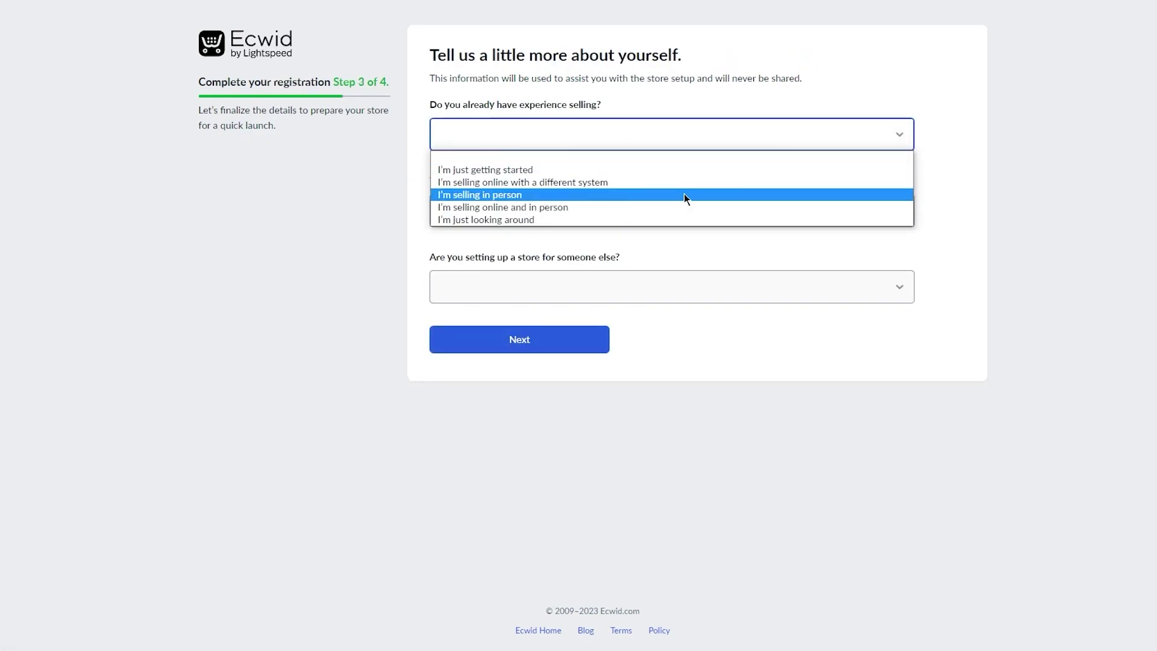
{"action": "left_click", "coordinate": [498, 169]}
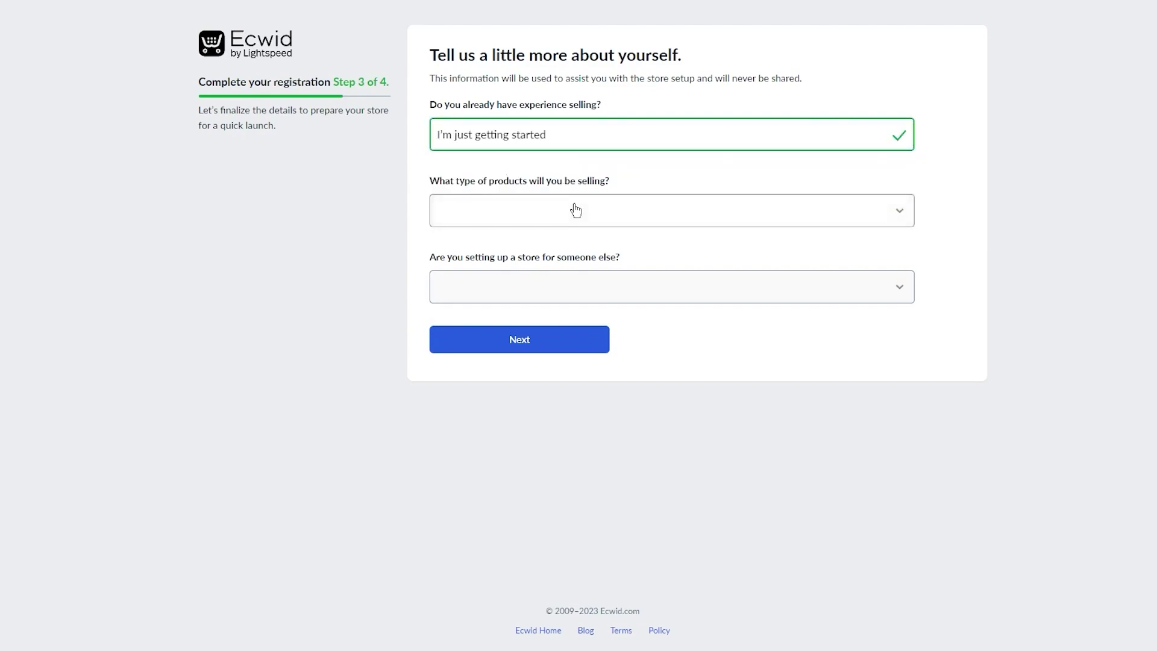
{"action": "left_click", "coordinate": [575, 210]}
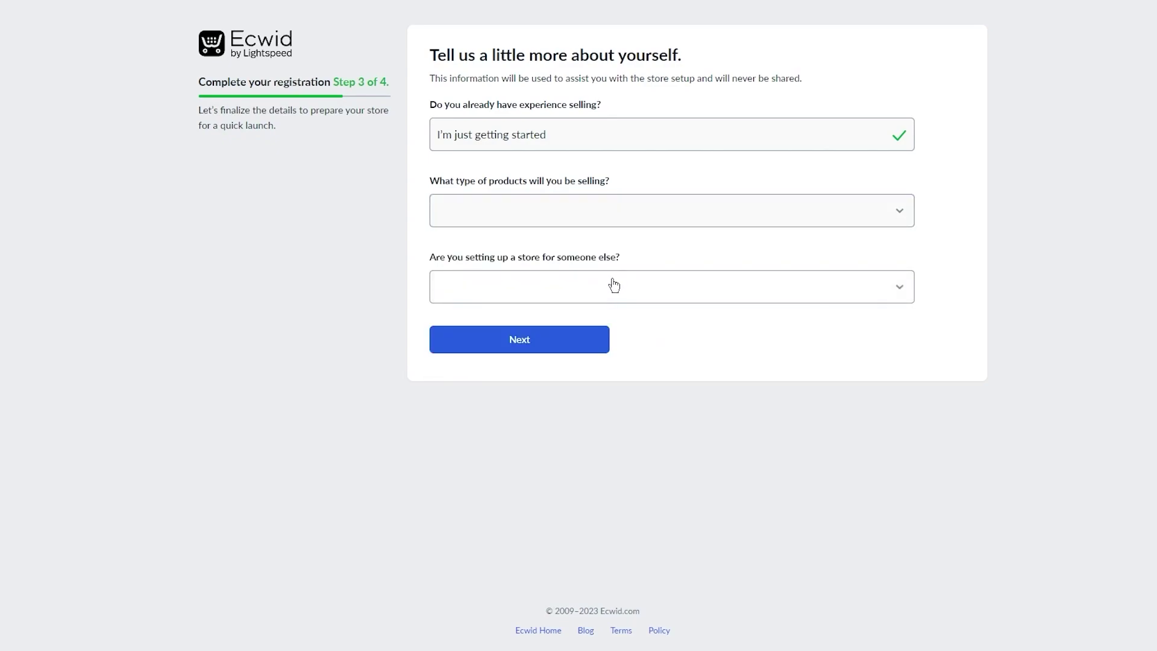
{"action": "left_click", "coordinate": [610, 221]}
{"action": "scroll", "coordinate": [557, 350], "scroll_direction": "down", "scroll_amount": 1}
{"action": "scroll", "coordinate": [557, 362], "scroll_direction": "down", "scroll_amount": 1}
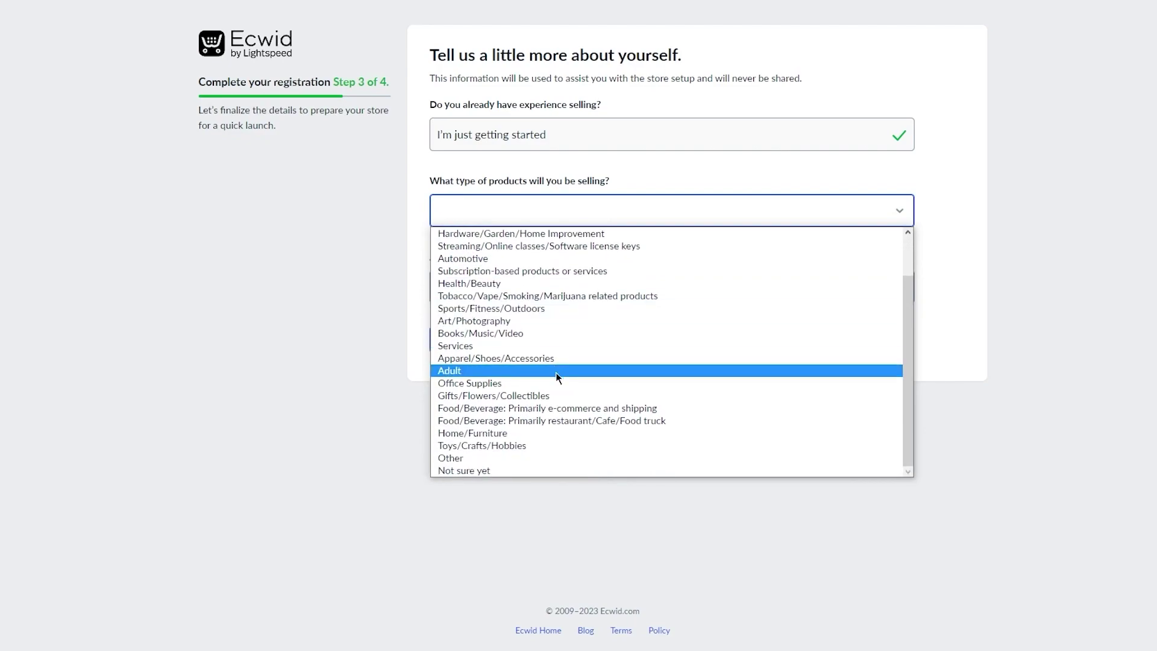
{"action": "left_click", "coordinate": [487, 358]}
{"action": "left_click", "coordinate": [586, 290]}
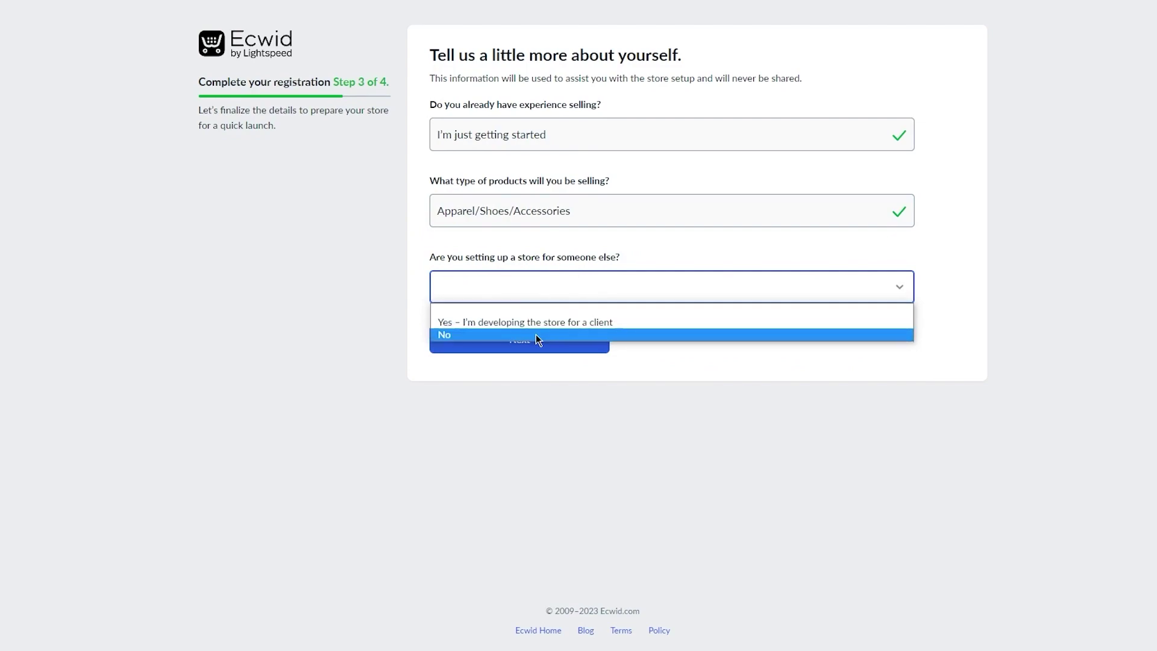
{"action": "left_click", "coordinate": [503, 335]}
{"action": "left_click", "coordinate": [516, 341]}
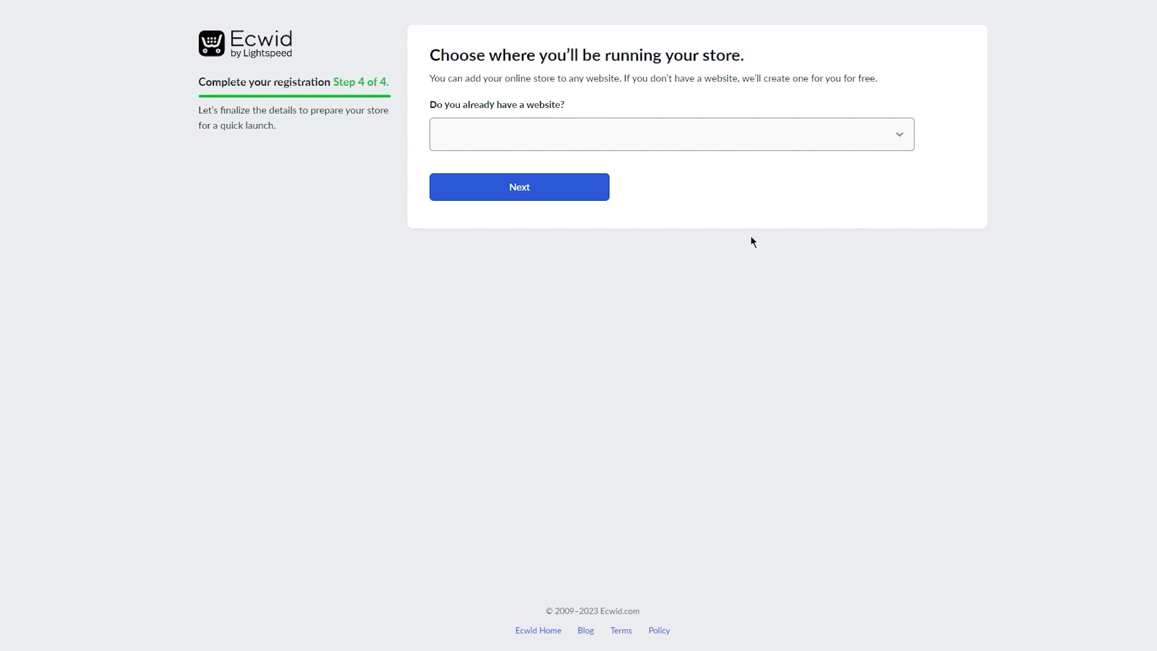
Declare an existing website on another platform, specified as Google Sites, and create the store on the Free plan.
{"action": "left_click", "coordinate": [741, 129]}
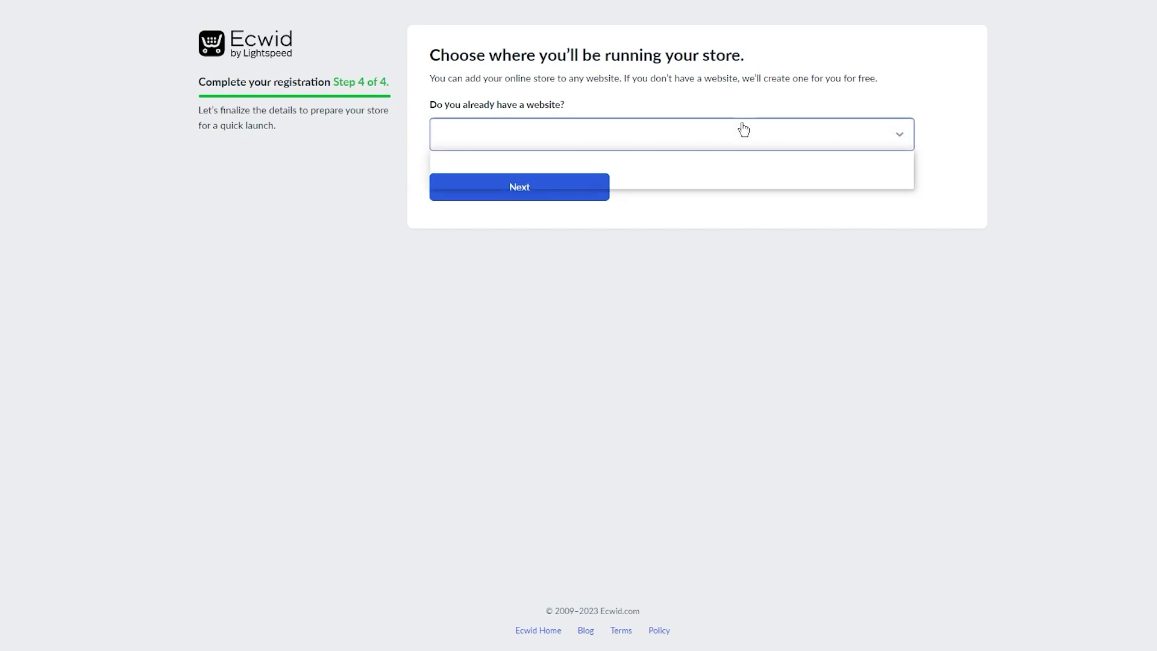
{"action": "left_click", "coordinate": [956, 112]}
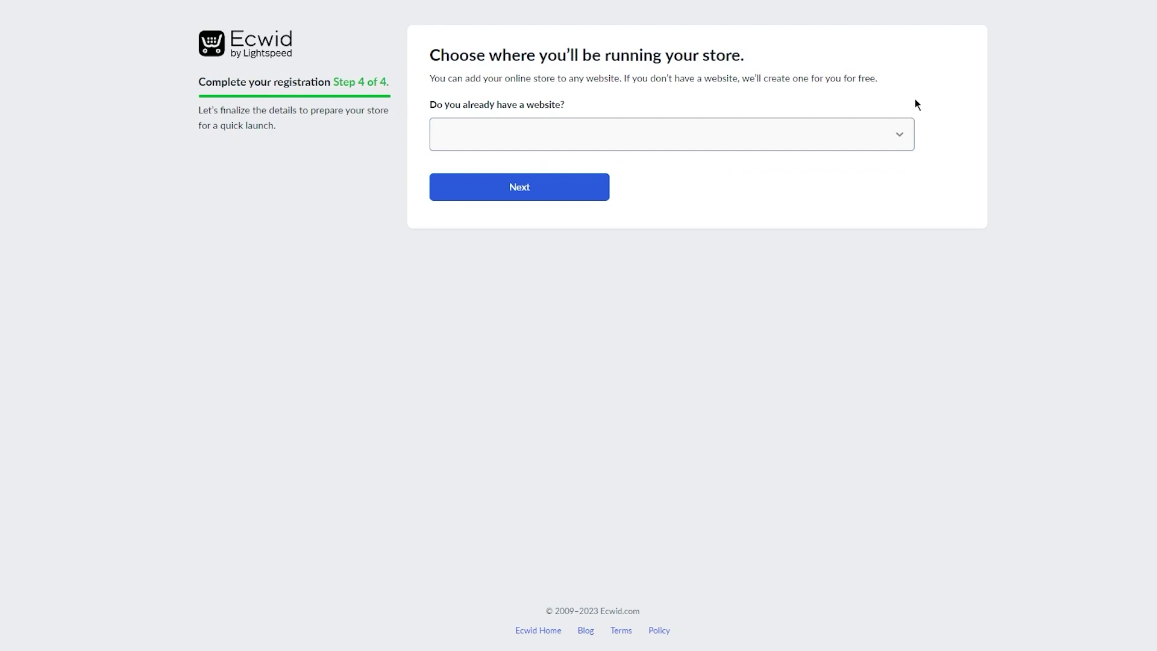
{"action": "left_click", "coordinate": [747, 134]}
{"action": "left_click", "coordinate": [457, 171]}
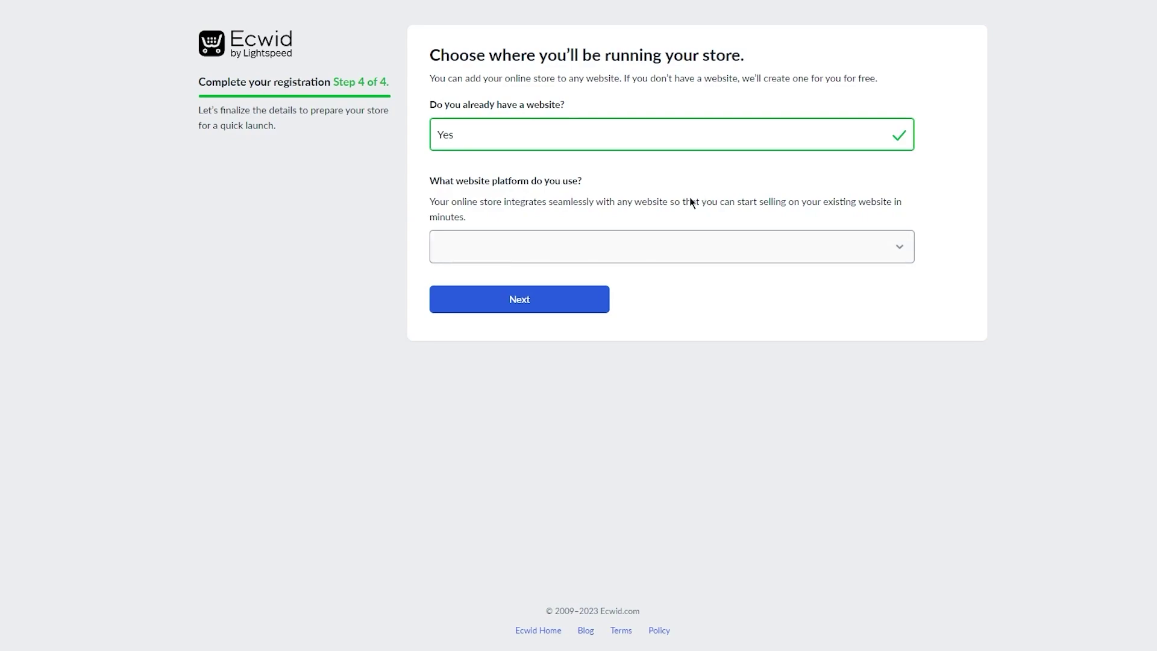
{"action": "left_click", "coordinate": [550, 250]}
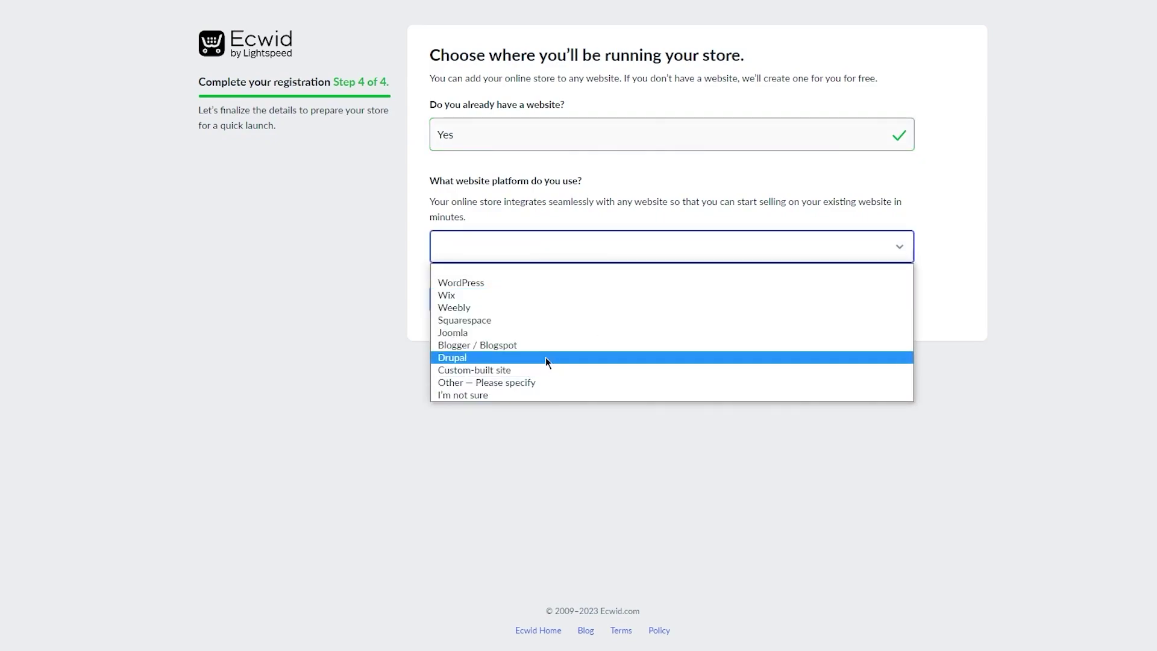
{"action": "left_click", "coordinate": [485, 382]}
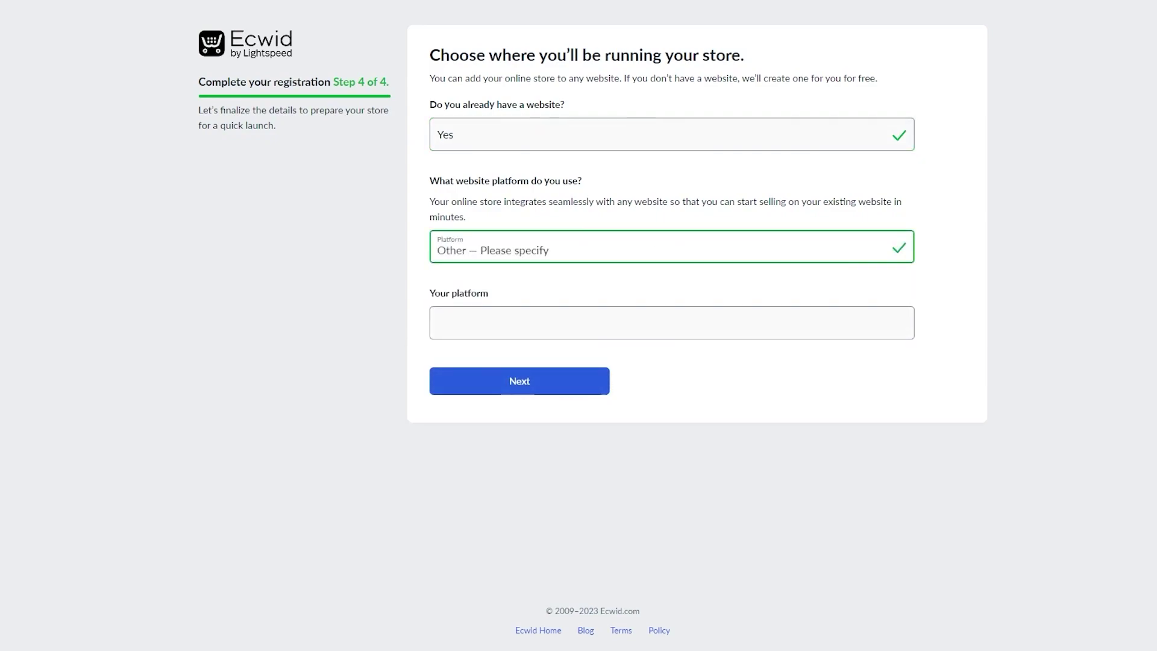
{"action": "left_click", "coordinate": [494, 322]}
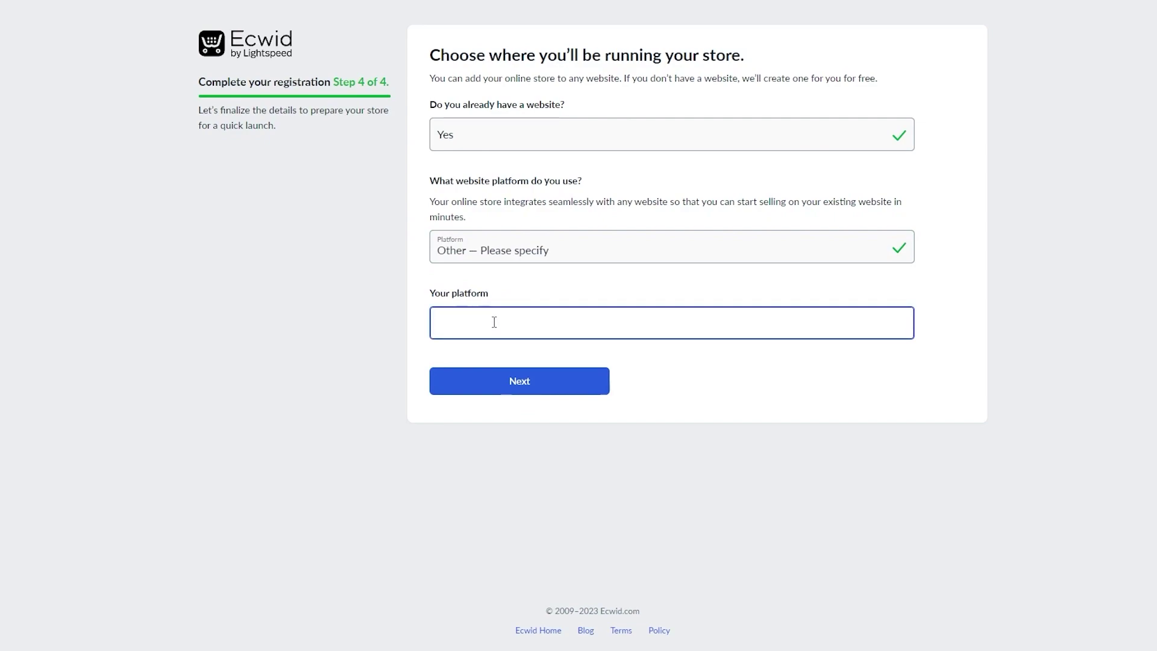
{"action": "type", "text": "Goog;"}
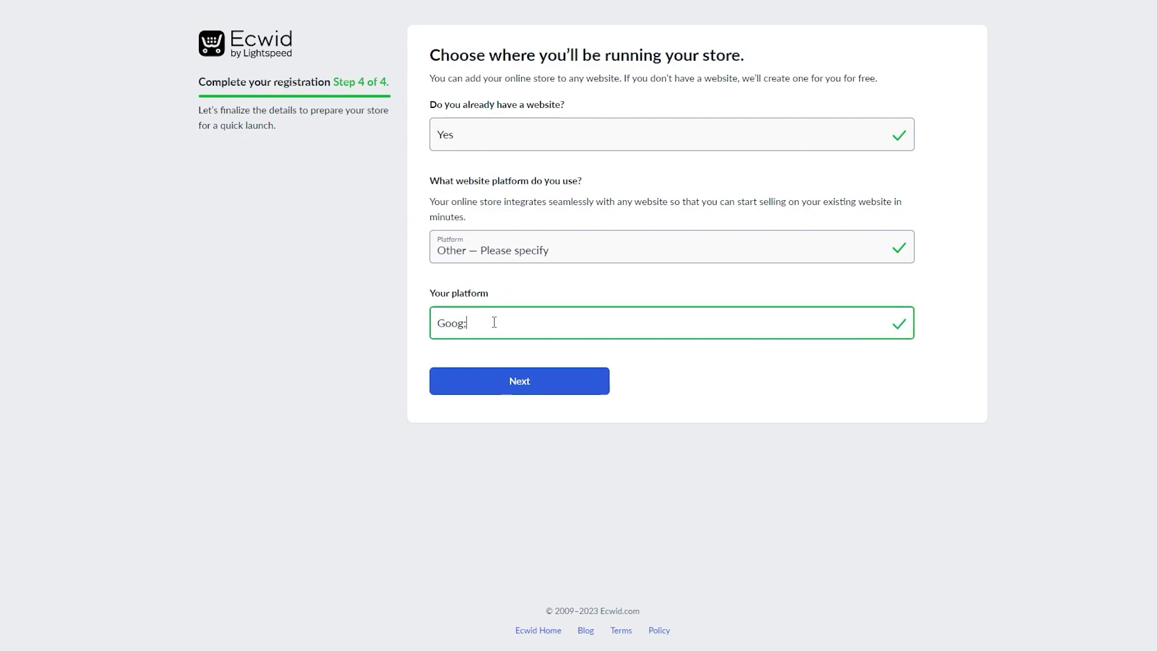
{"action": "type", "text": "e Site"}
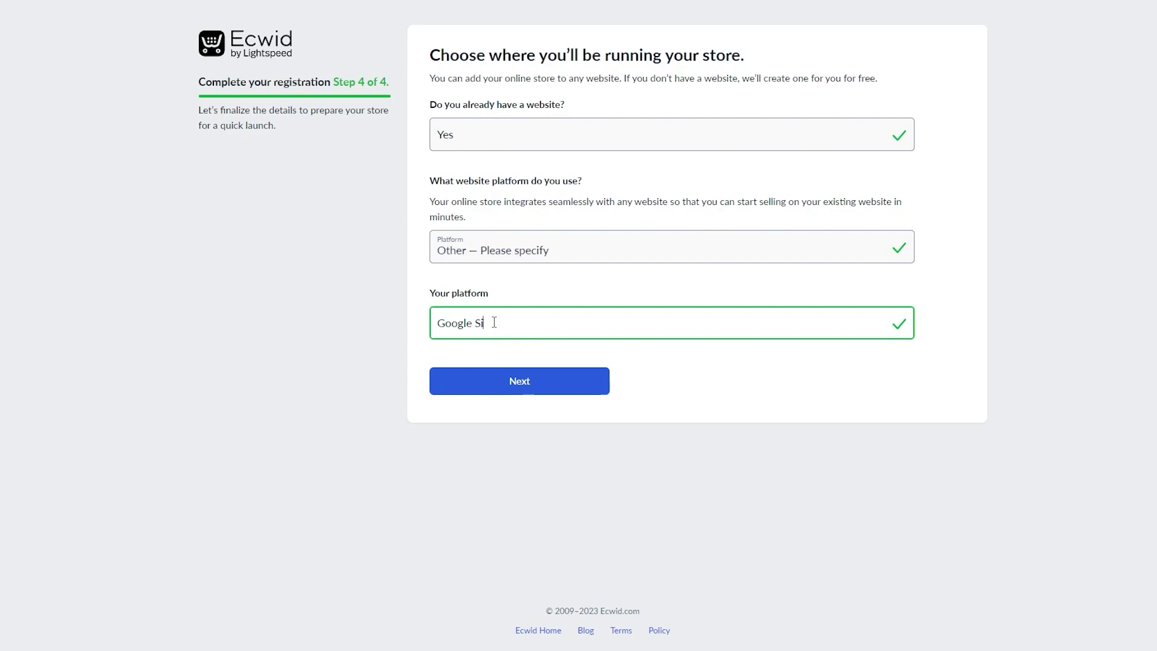
{"action": "type", "text": "s"}
{"action": "left_click", "coordinate": [551, 390]}
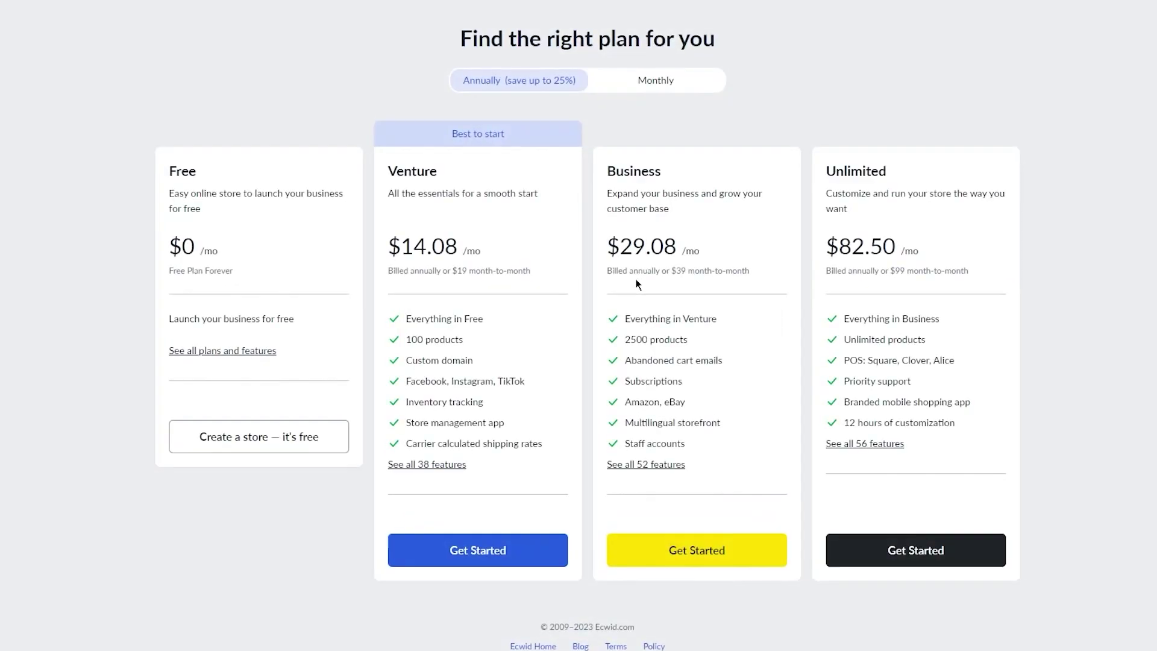
{"action": "left_click", "coordinate": [235, 440]}
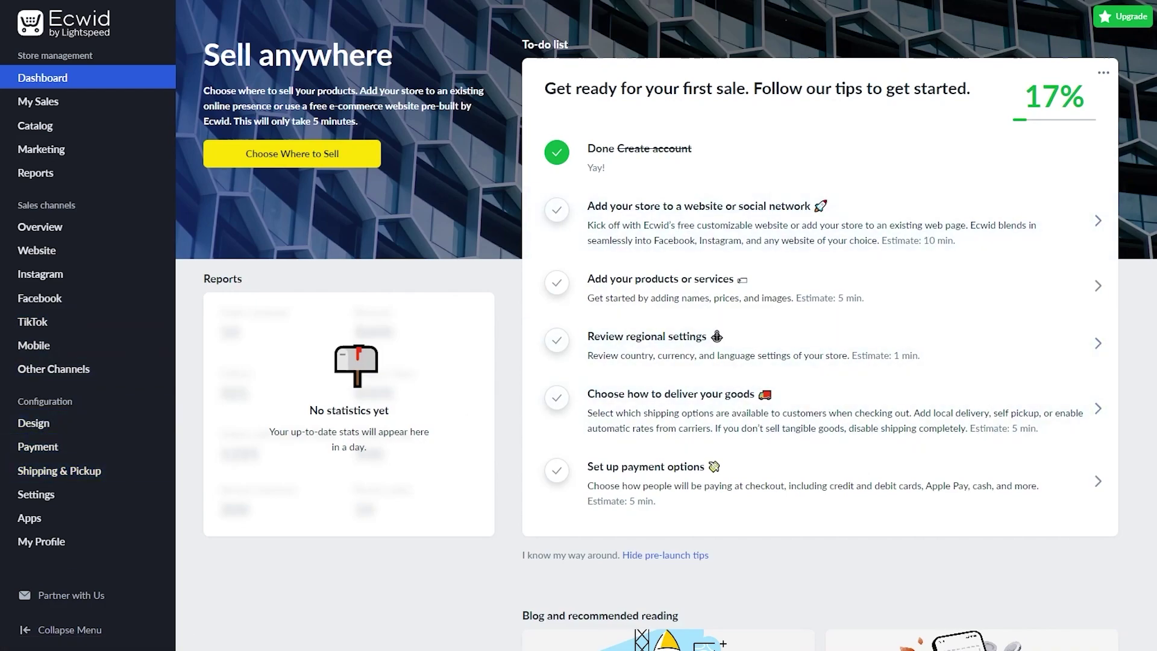
Open the store's product catalog, look through the sample products and try selecting and deselecting all of them.
{"action": "left_click", "coordinate": [64, 126]}
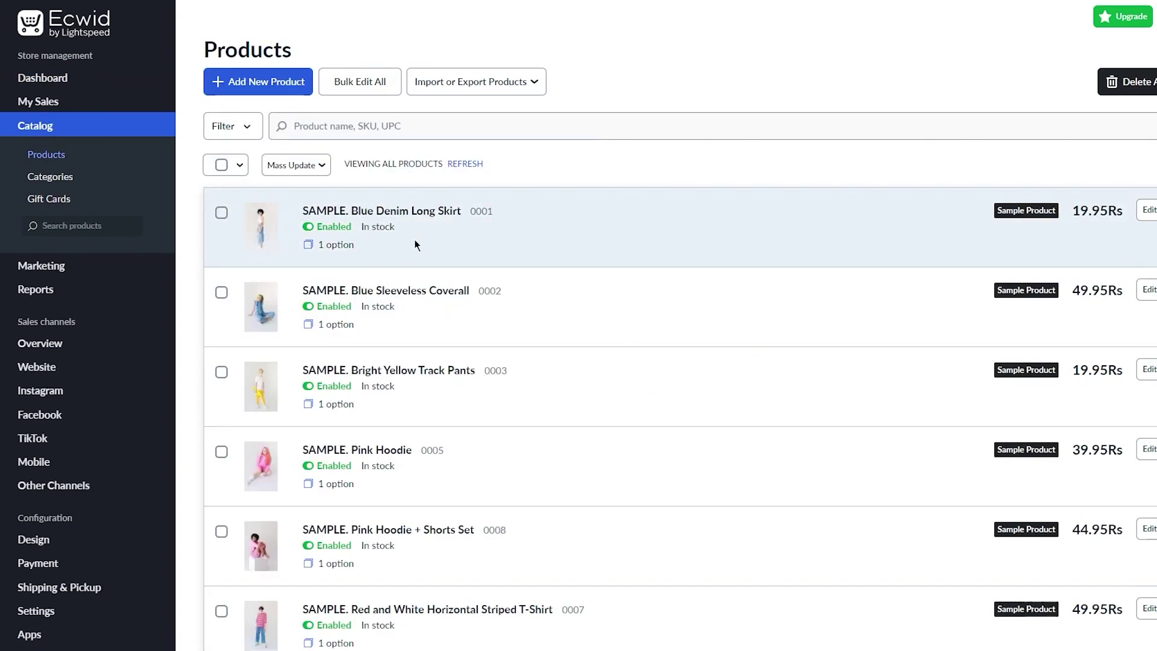
{"action": "scroll", "coordinate": [675, 258], "scroll_direction": "down", "scroll_amount": 5}
{"action": "scroll", "coordinate": [674, 258], "scroll_direction": "up", "scroll_amount": 5}
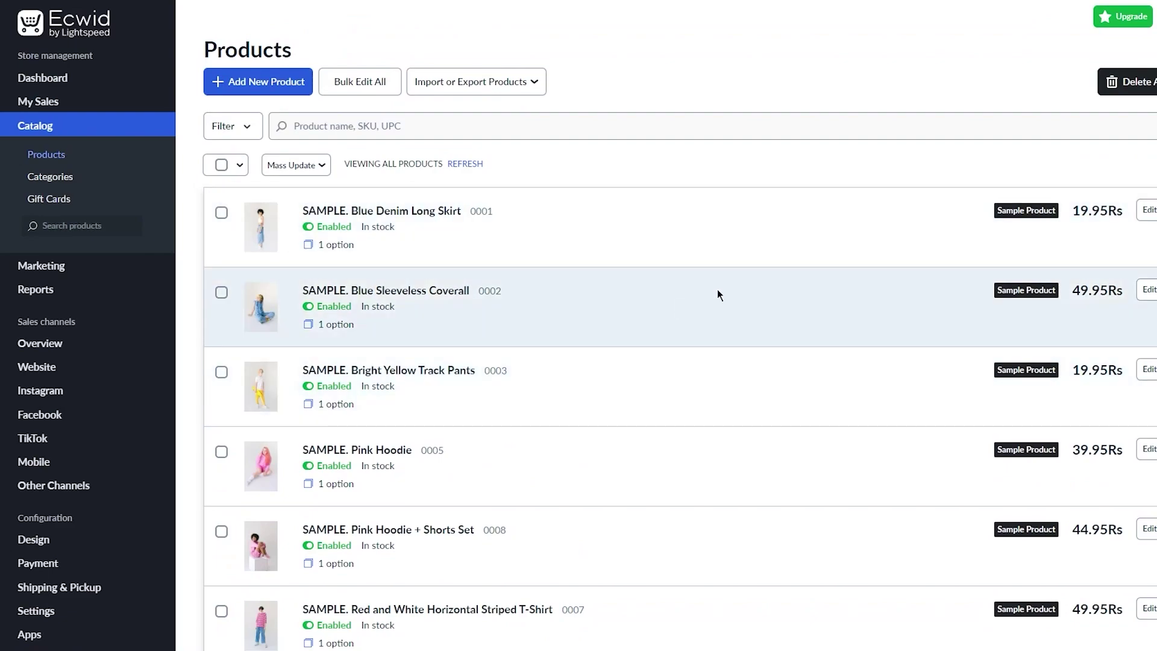
{"action": "scroll", "coordinate": [870, 297], "scroll_direction": "down", "scroll_amount": 5}
{"action": "scroll", "coordinate": [920, 295], "scroll_direction": "up", "scroll_amount": 1}
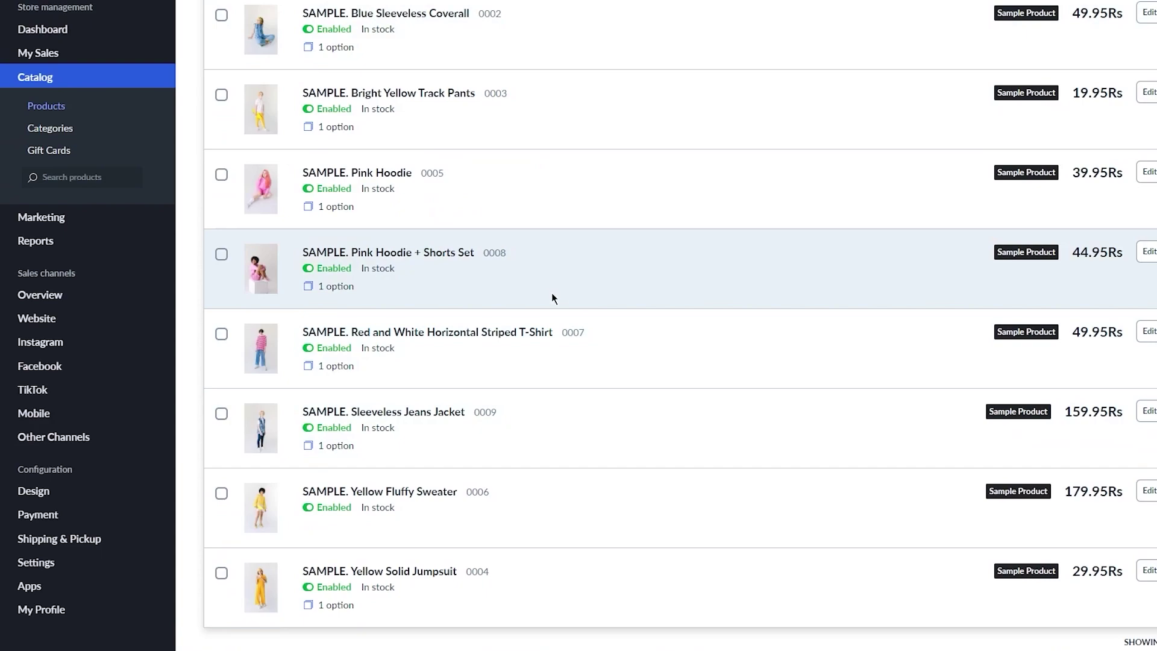
{"action": "scroll", "coordinate": [555, 299], "scroll_direction": "up", "scroll_amount": 5}
{"action": "left_click", "coordinate": [221, 164]}
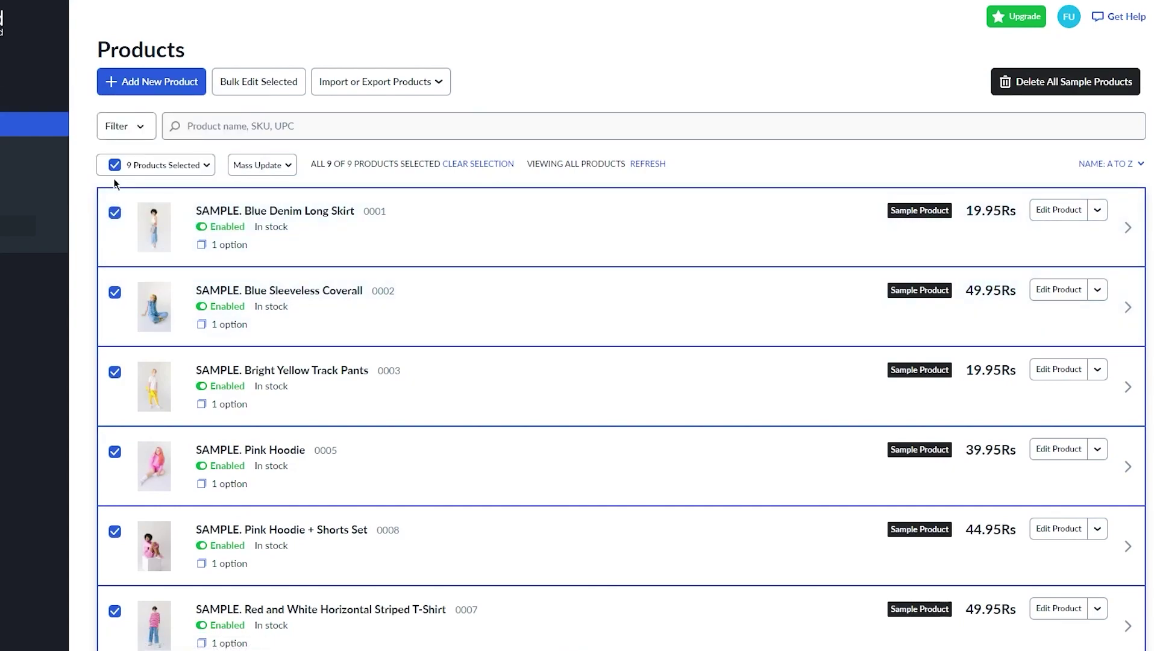
{"action": "left_click", "coordinate": [115, 166]}
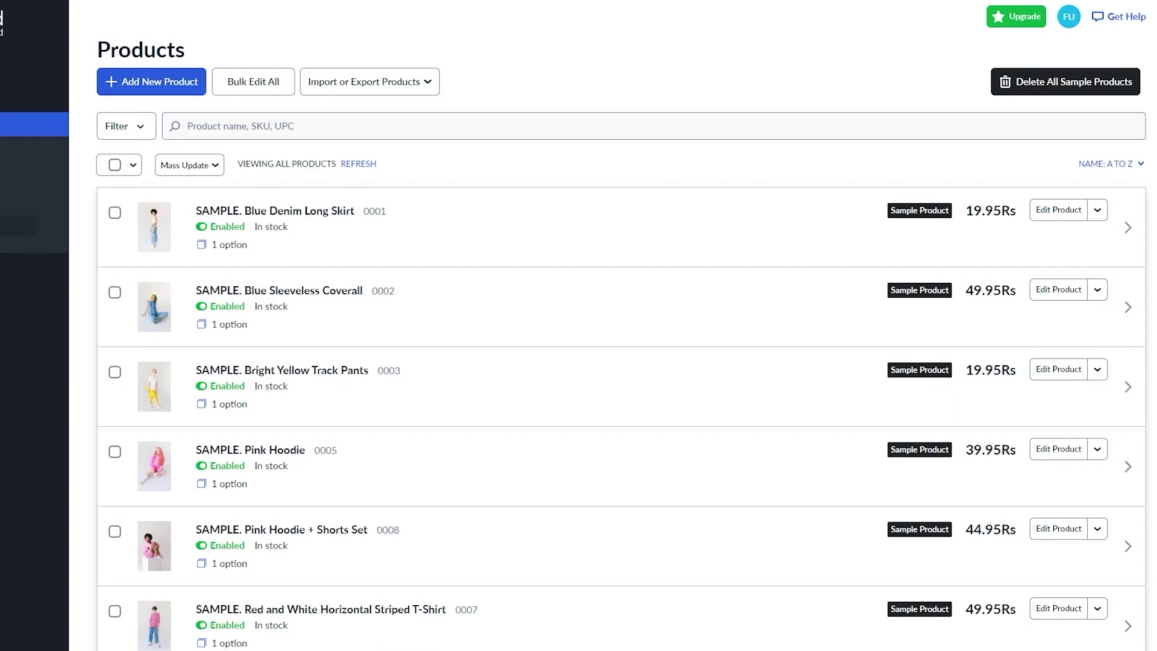
Check the remaining sample products, view the plan upgrade comparison and return to the product list.
{"action": "scroll", "coordinate": [36, 422], "scroll_direction": "down", "scroll_amount": 3}
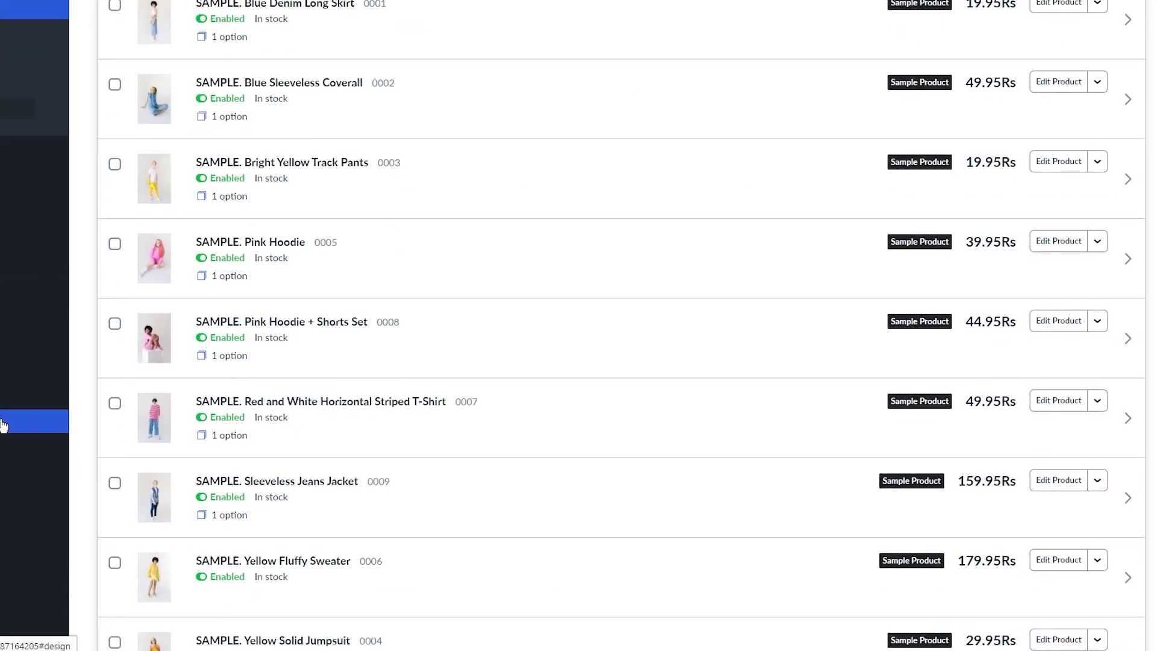
{"action": "mouse_move", "coordinate": [5, 539]}
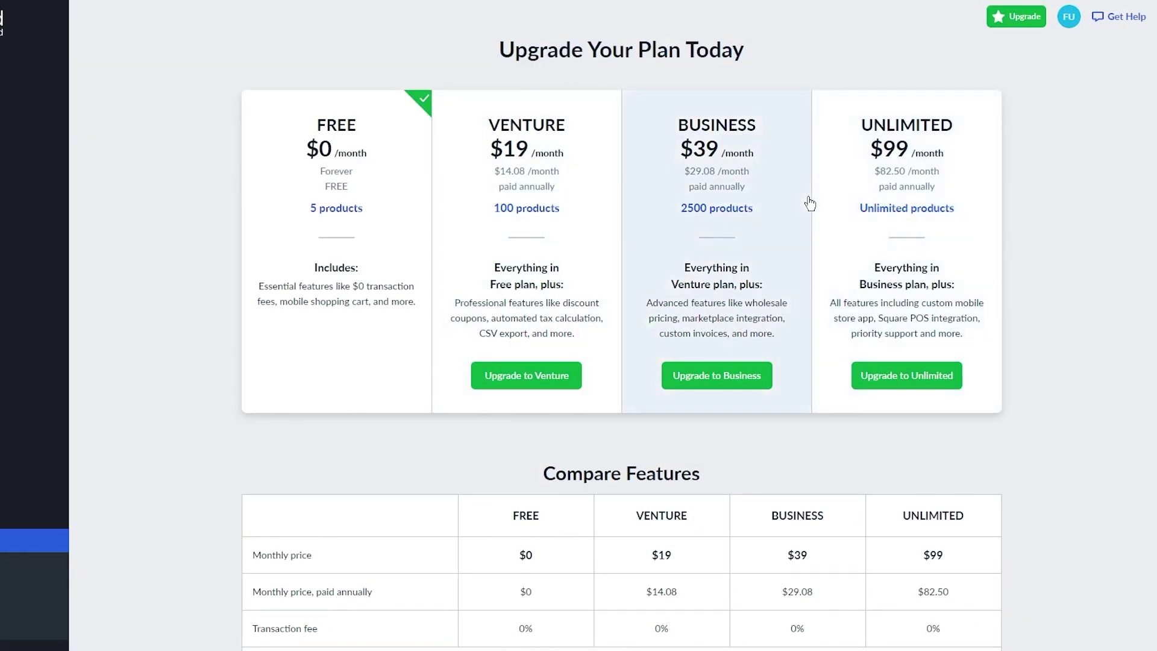
{"action": "mouse_move", "coordinate": [36, 100]}
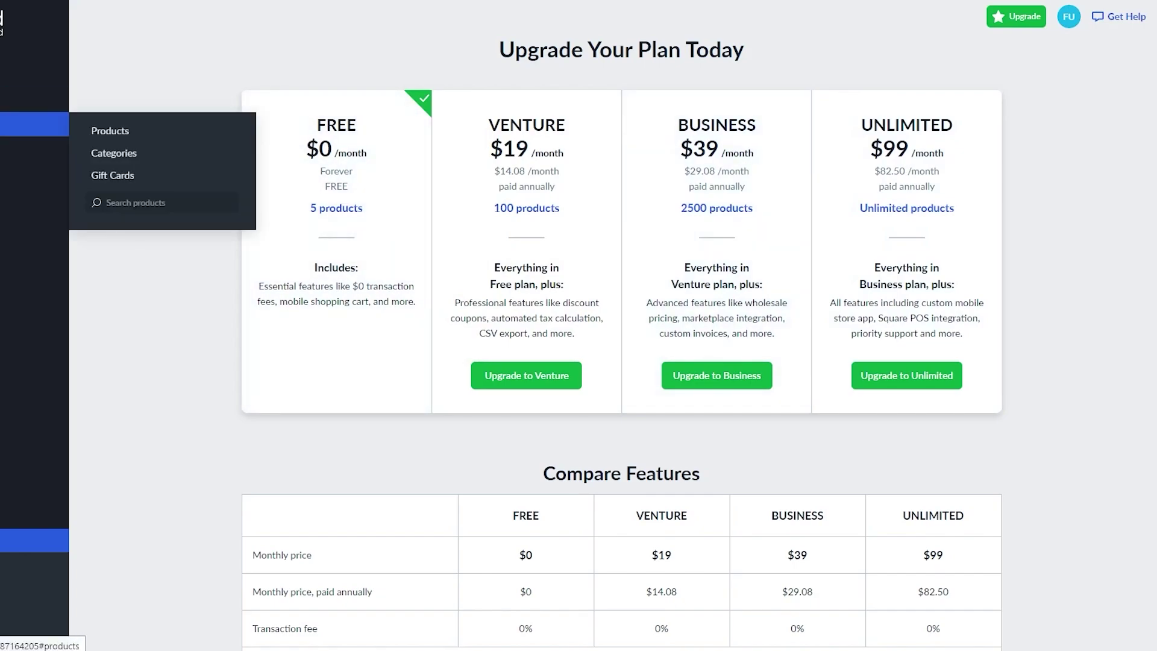
{"action": "left_click", "coordinate": [128, 128]}
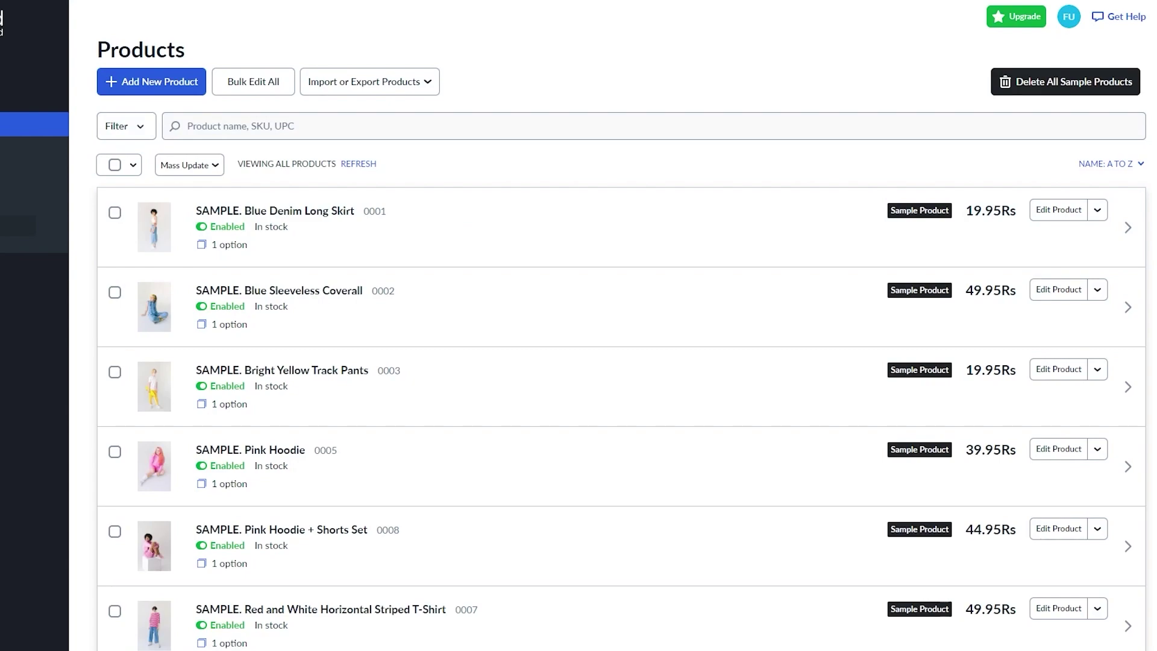
Start adding a new product to the catalog, switch to the Pexels website and search its photos for "shirt".
{"action": "left_click", "coordinate": [123, 90]}
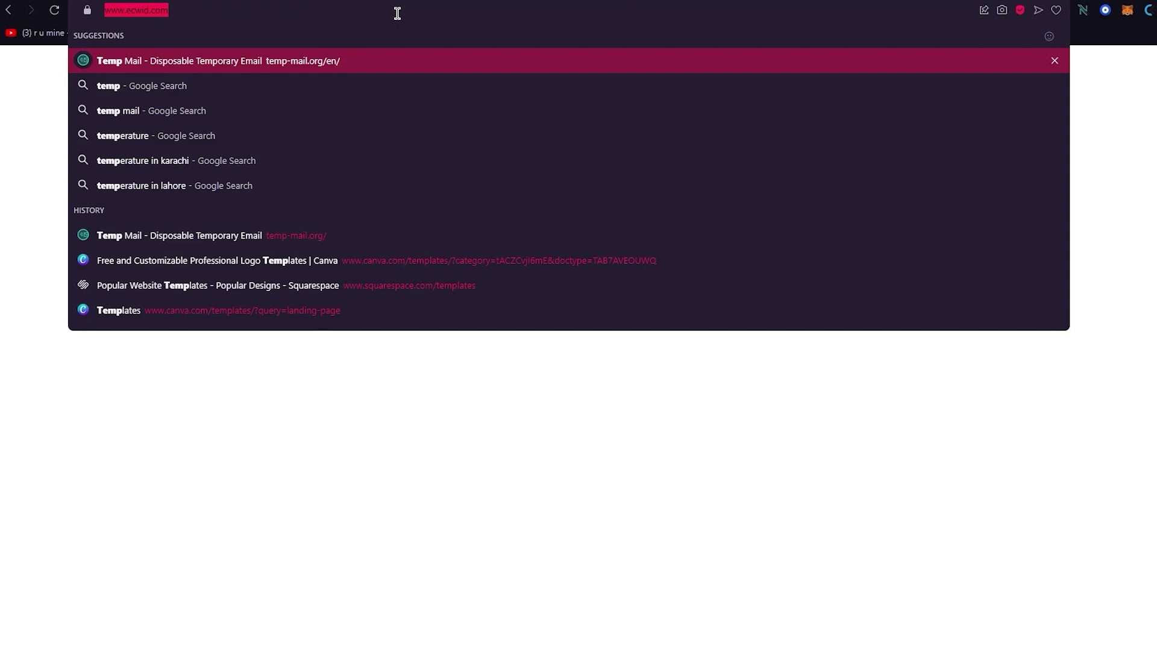
{"action": "type", "text": "pexe"}
{"action": "key", "text": "Return"}
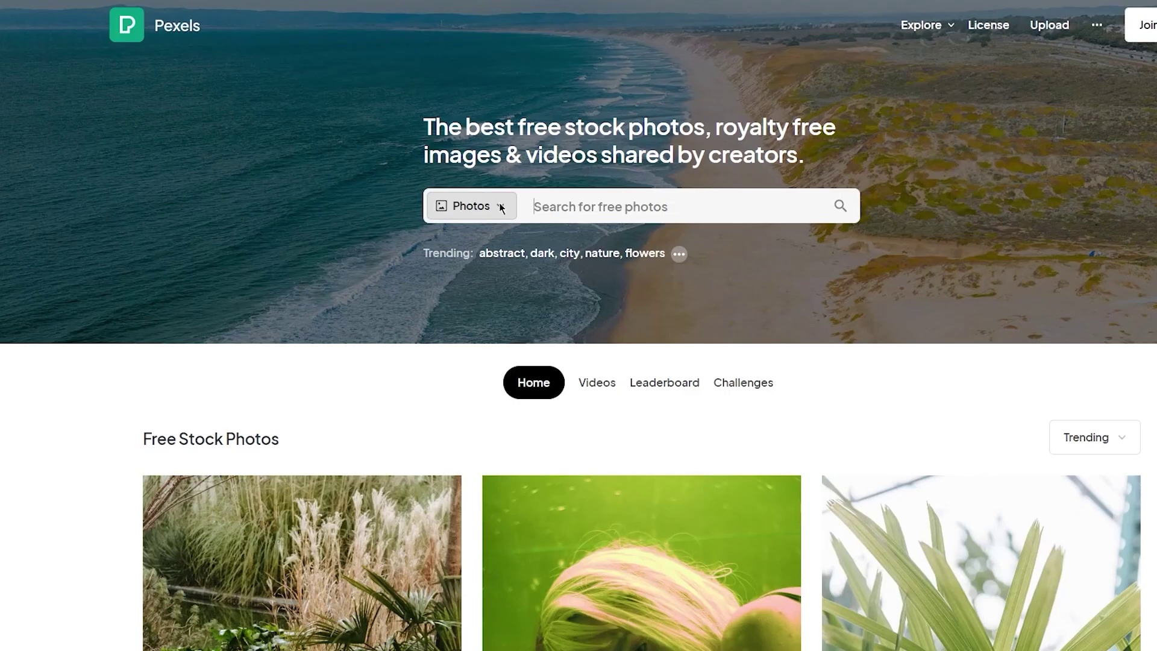
{"action": "left_click", "coordinate": [578, 208]}
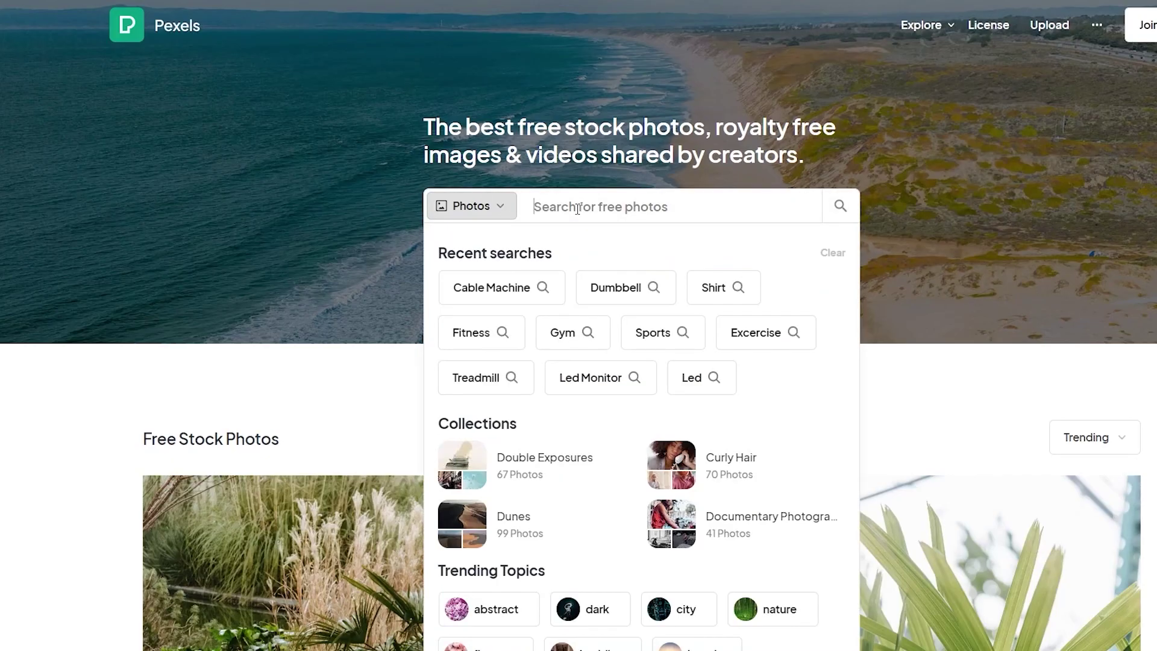
{"action": "type", "text": "shirt"}
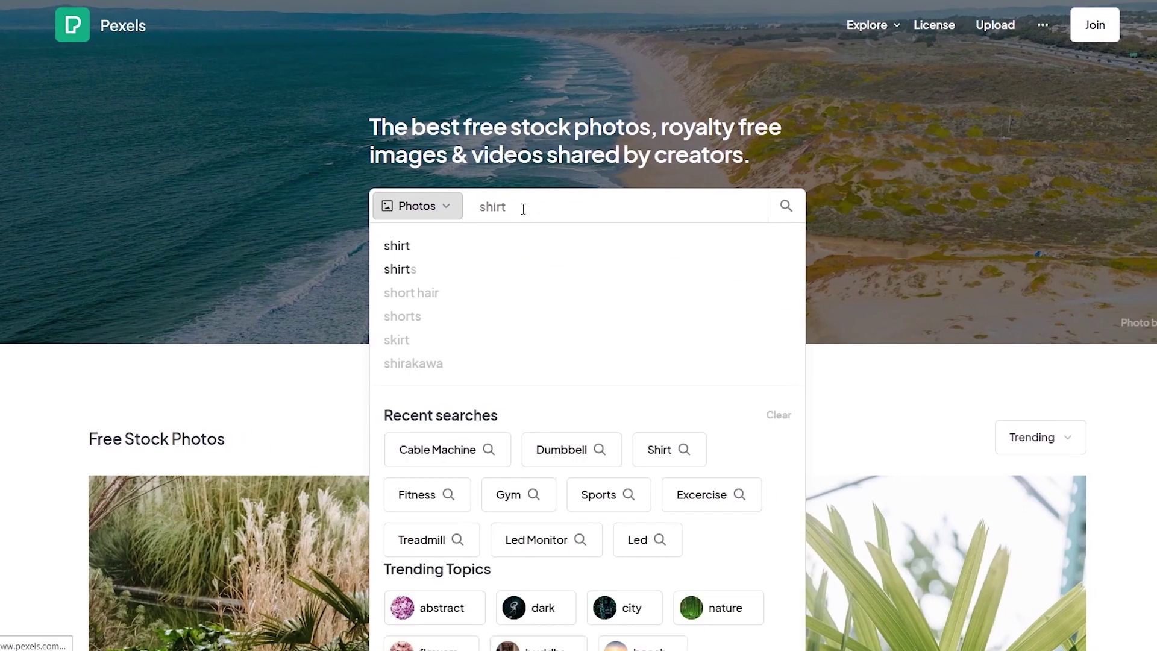
{"action": "key", "text": "Return"}
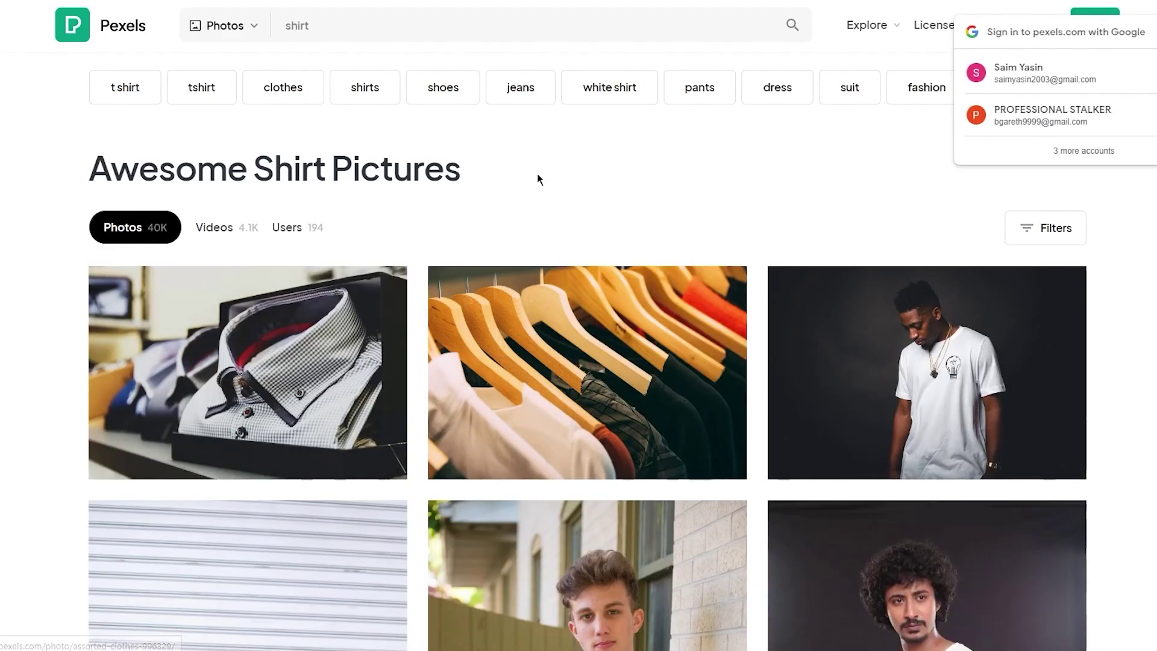
Download the photo of the man in the pink T-shirt and cap and upload it as the new product's image.
{"action": "scroll", "coordinate": [536, 174], "scroll_direction": "down", "scroll_amount": 6}
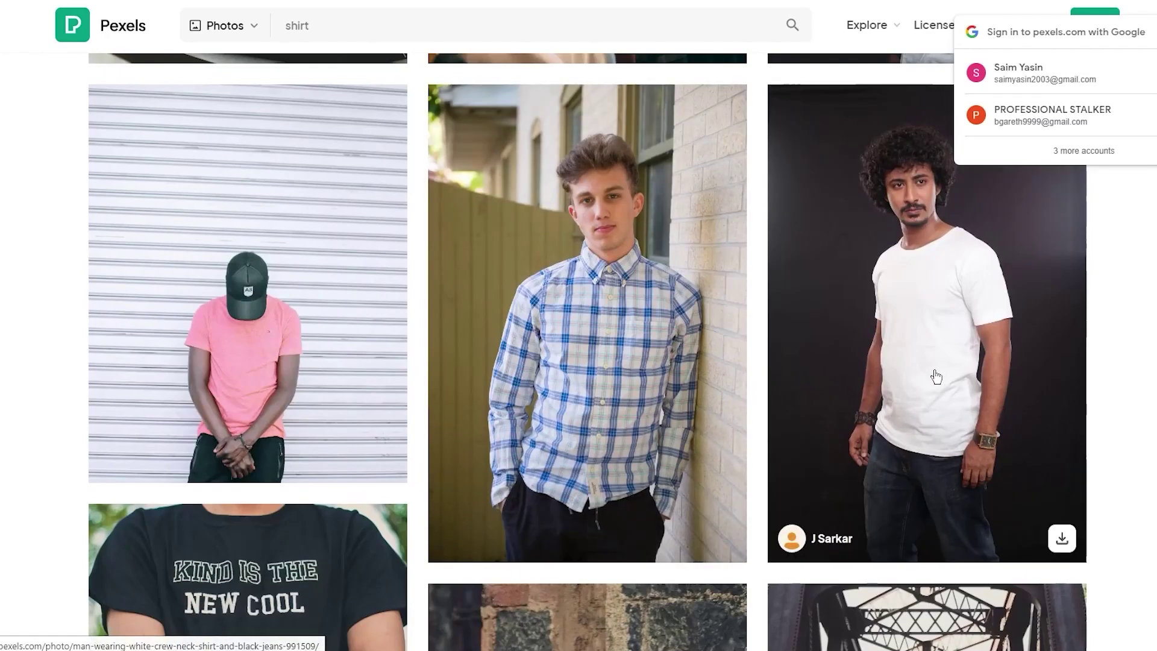
{"action": "scroll", "coordinate": [940, 376], "scroll_direction": "up", "scroll_amount": 5}
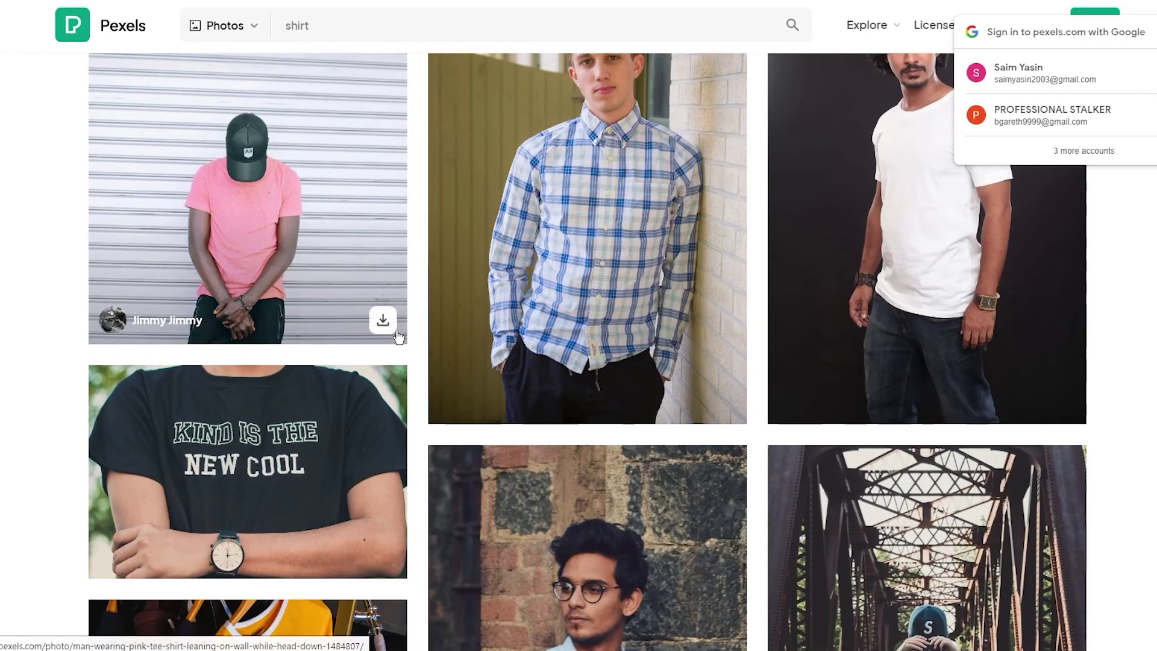
{"action": "left_click", "coordinate": [383, 320]}
{"action": "left_click", "coordinate": [878, 281]}
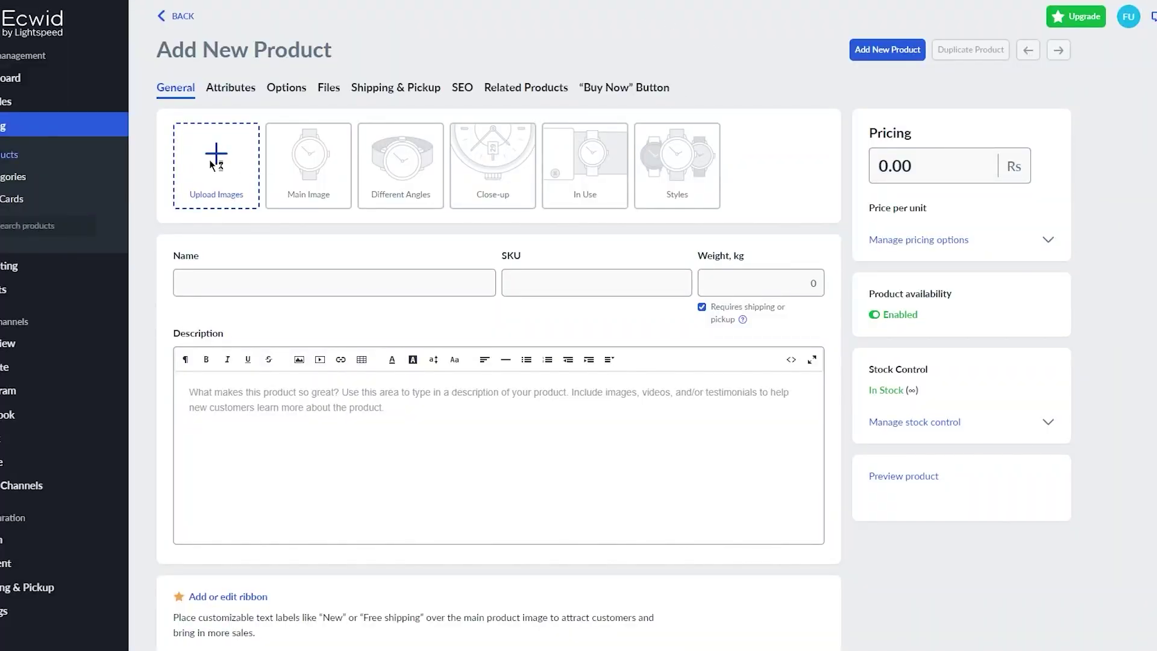
{"action": "left_click", "coordinate": [211, 161]}
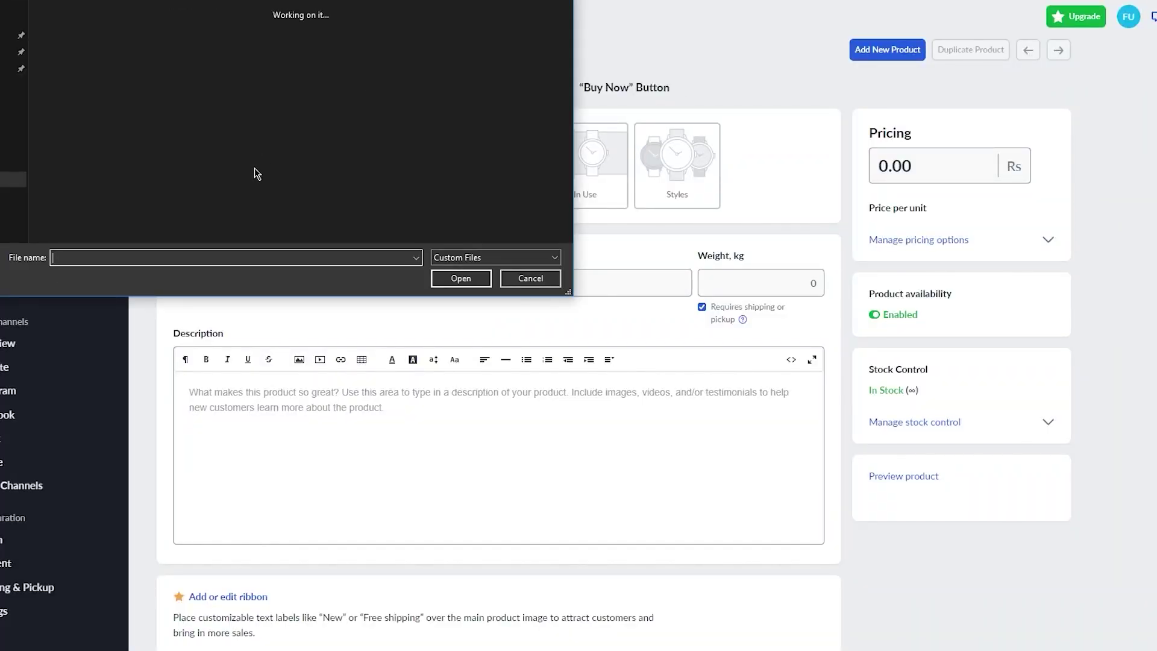
{"action": "double_click", "coordinate": [122, 41]}
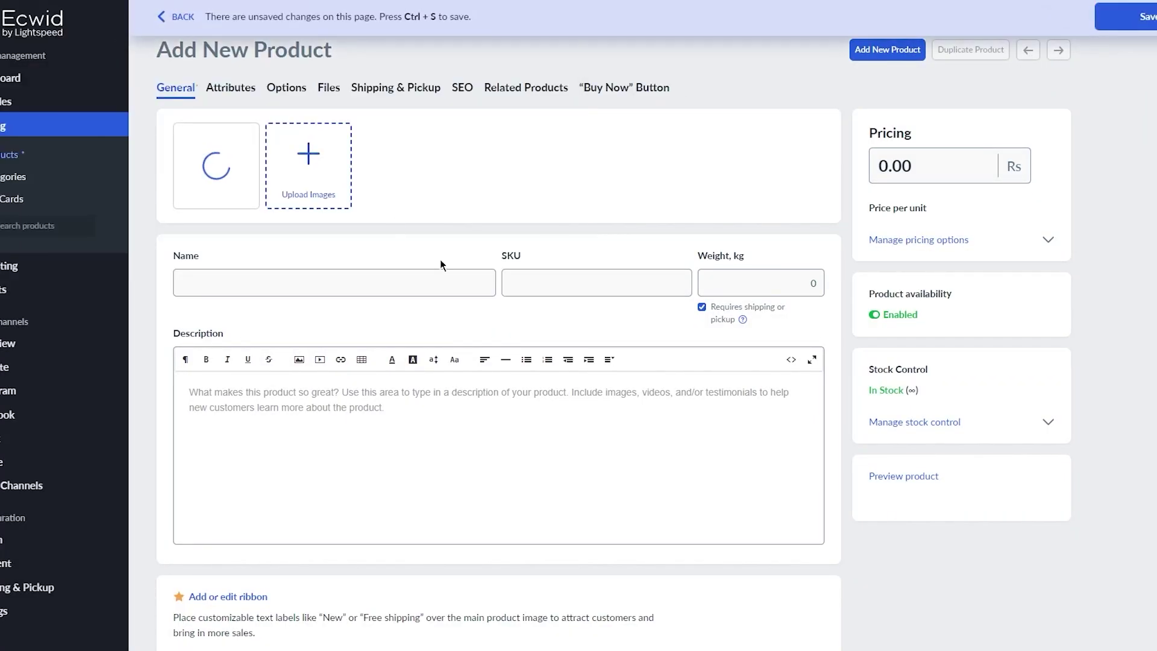
Name the product Plasma Pink T-Shirt, with SKU 646tgyhg6r987 and a weight of 0.01 kg.
{"action": "left_click", "coordinate": [337, 273]}
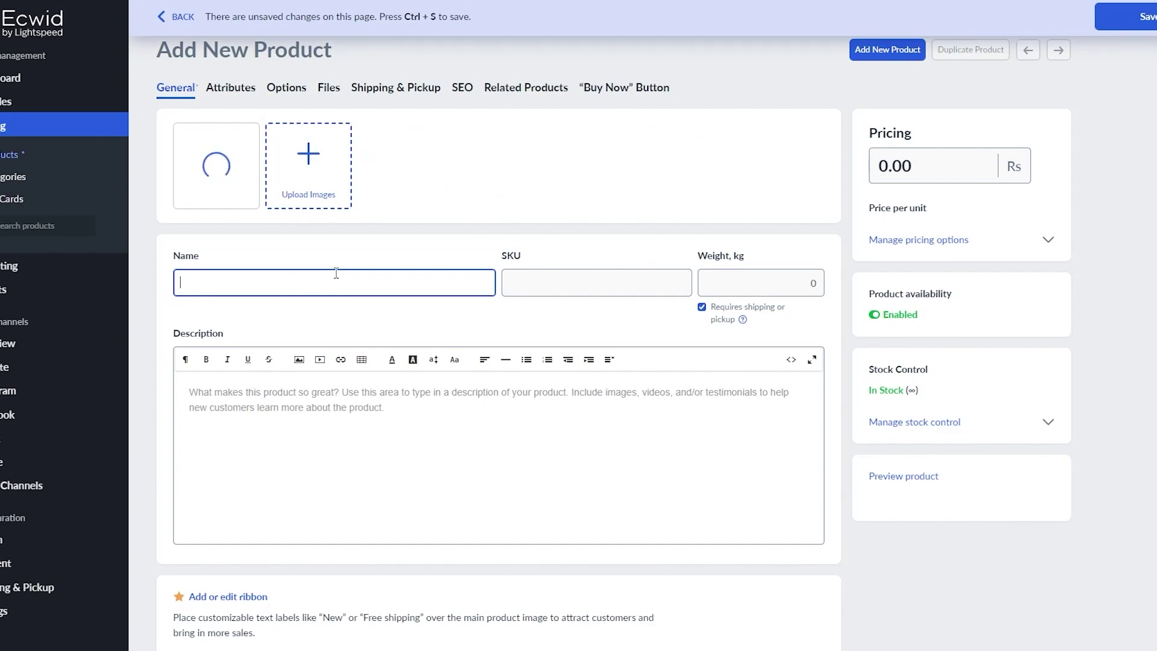
{"action": "type", "text": "Plas"}
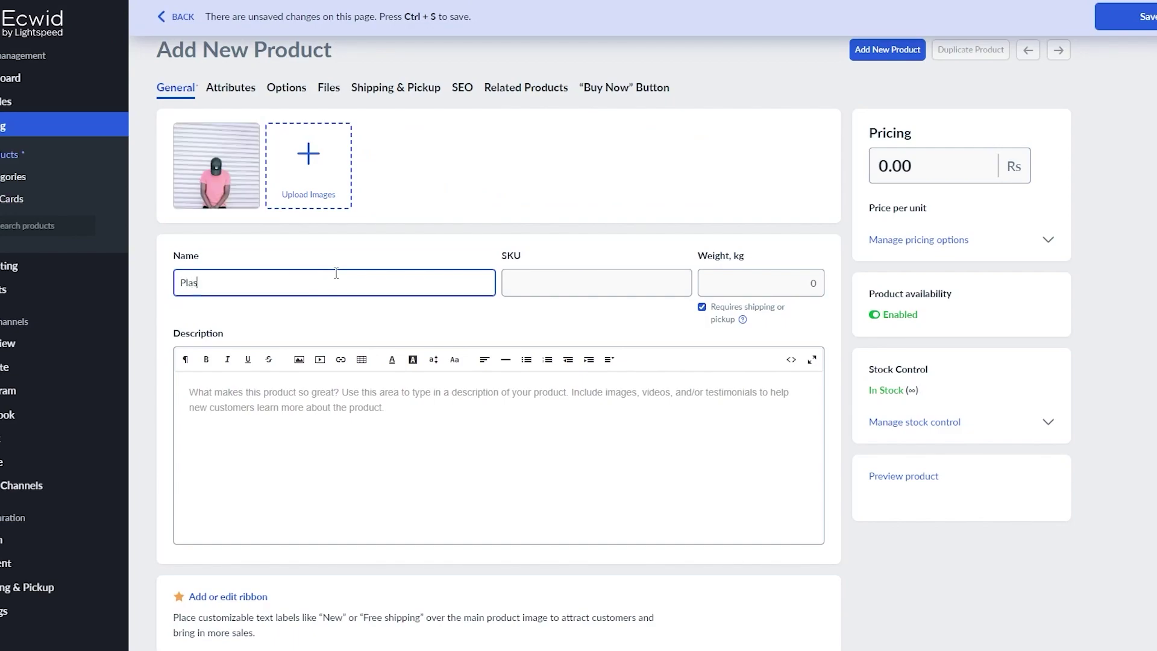
{"action": "type", "text": "ma Pink T-Shirt"}
{"action": "type", "text": "646tgyhg6r987"}
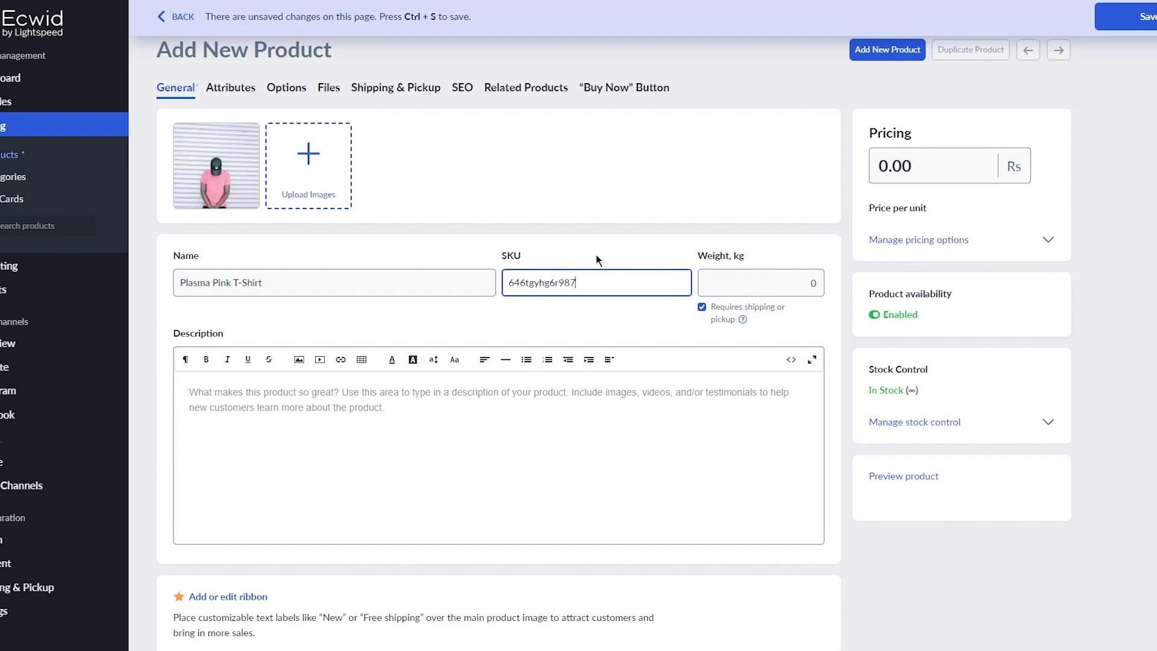
{"action": "left_click", "coordinate": [736, 282]}
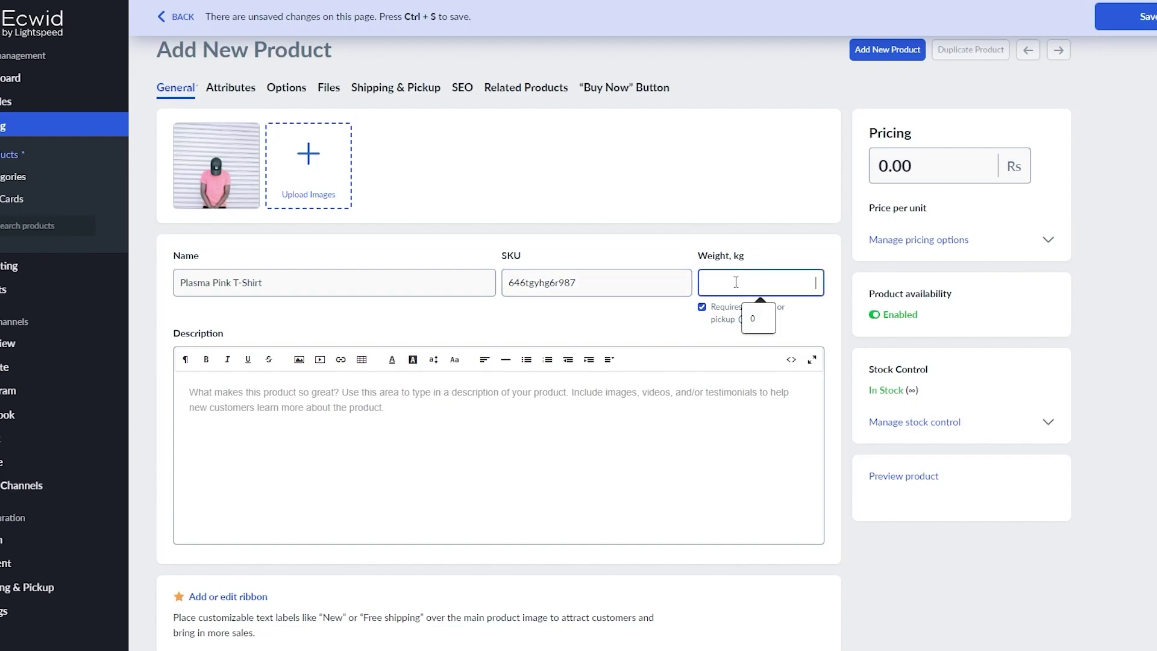
{"action": "type", "text": "0.01"}
{"action": "left_click", "coordinate": [834, 243]}
{"action": "left_click", "coordinate": [312, 433]}
{"action": "left_click", "coordinate": [1147, 392]}
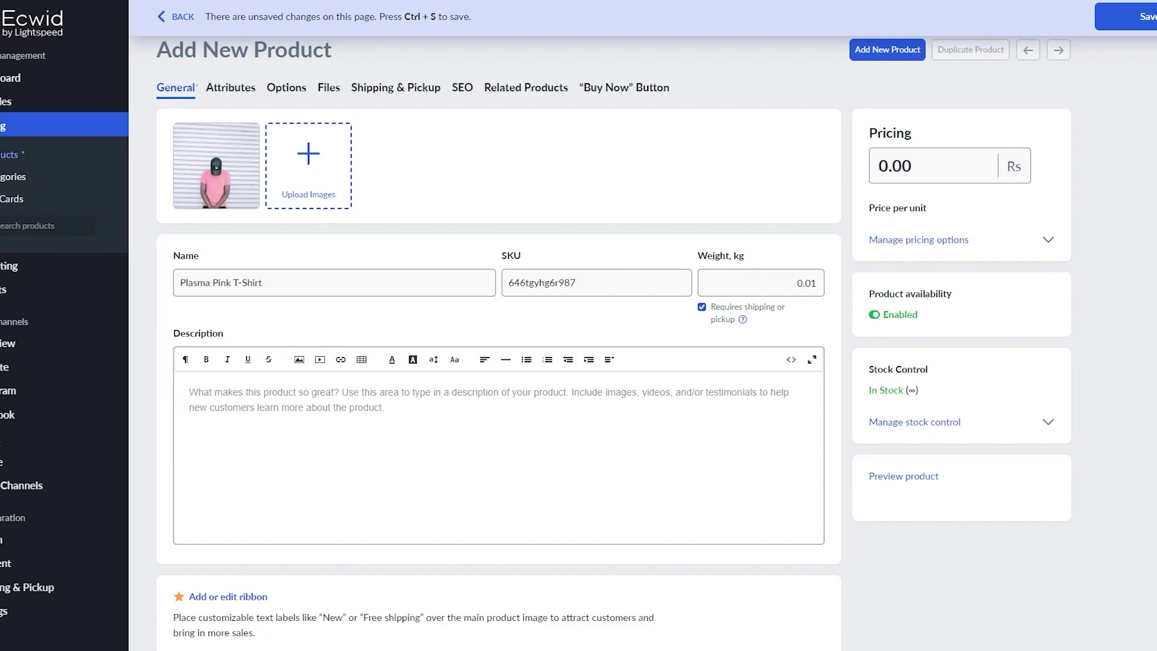
Set the product's price to 900 Rs.
{"action": "left_click", "coordinate": [883, 160]}
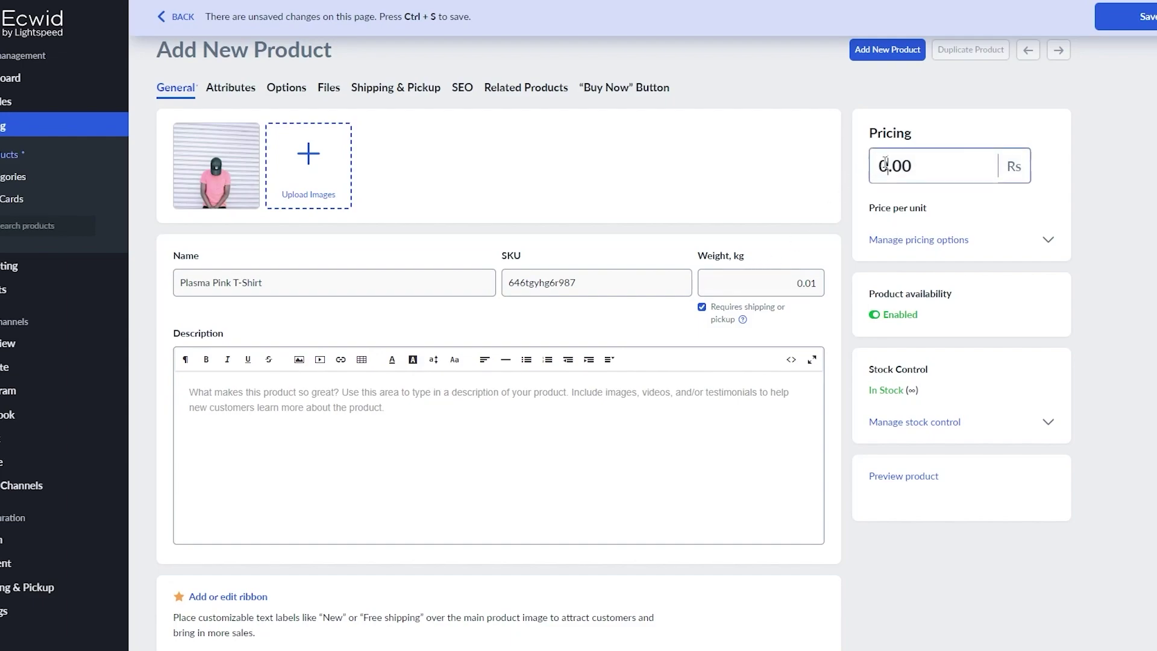
{"action": "key", "text": "BackSpace"}
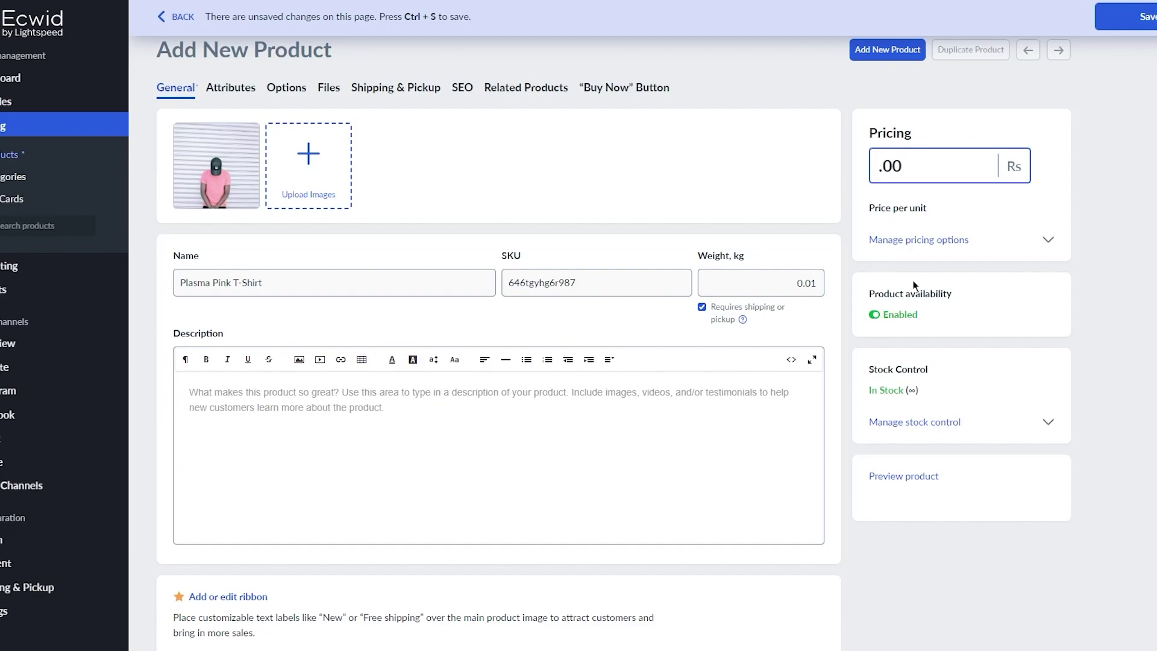
{"action": "type", "text": "900"}
{"action": "left_click", "coordinate": [1126, 252]}
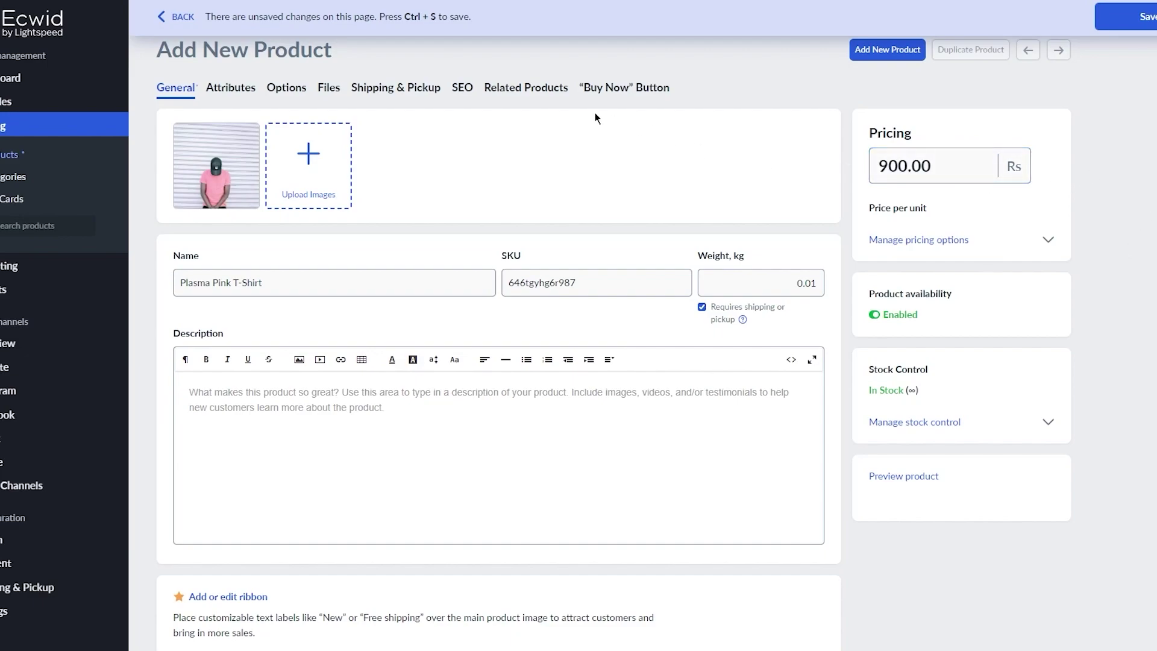
Review the product's attributes, options, files, shipping and pickup, SEO, related products and "Buy Now" button settings.
{"action": "left_click", "coordinate": [235, 90]}
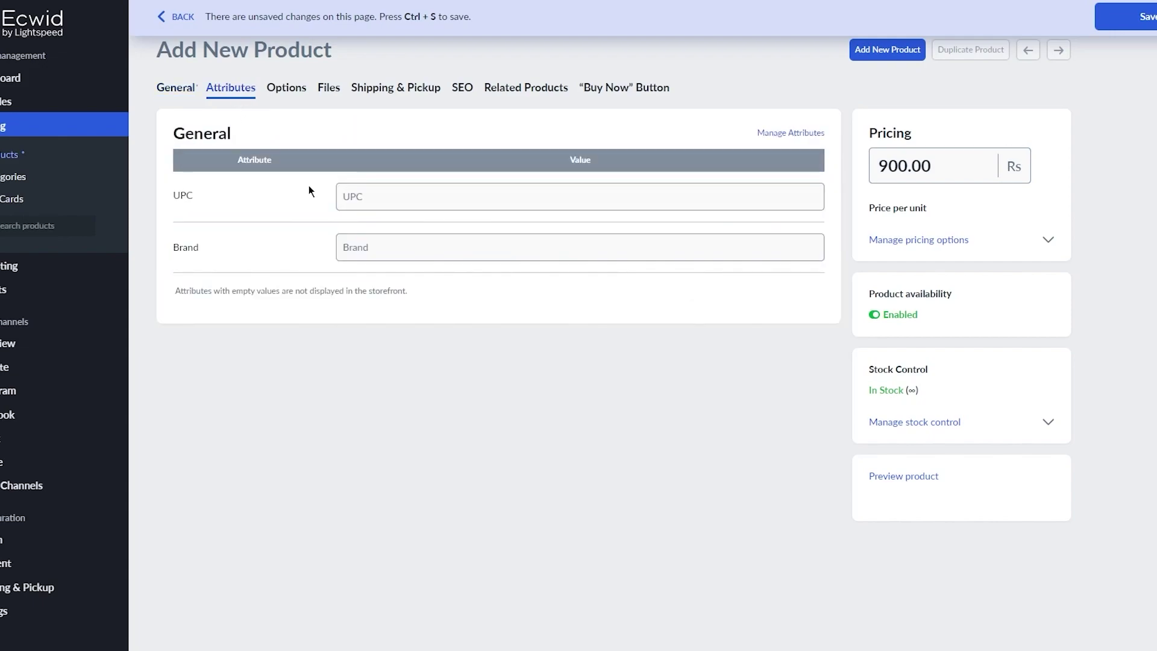
{"action": "left_click", "coordinate": [431, 250]}
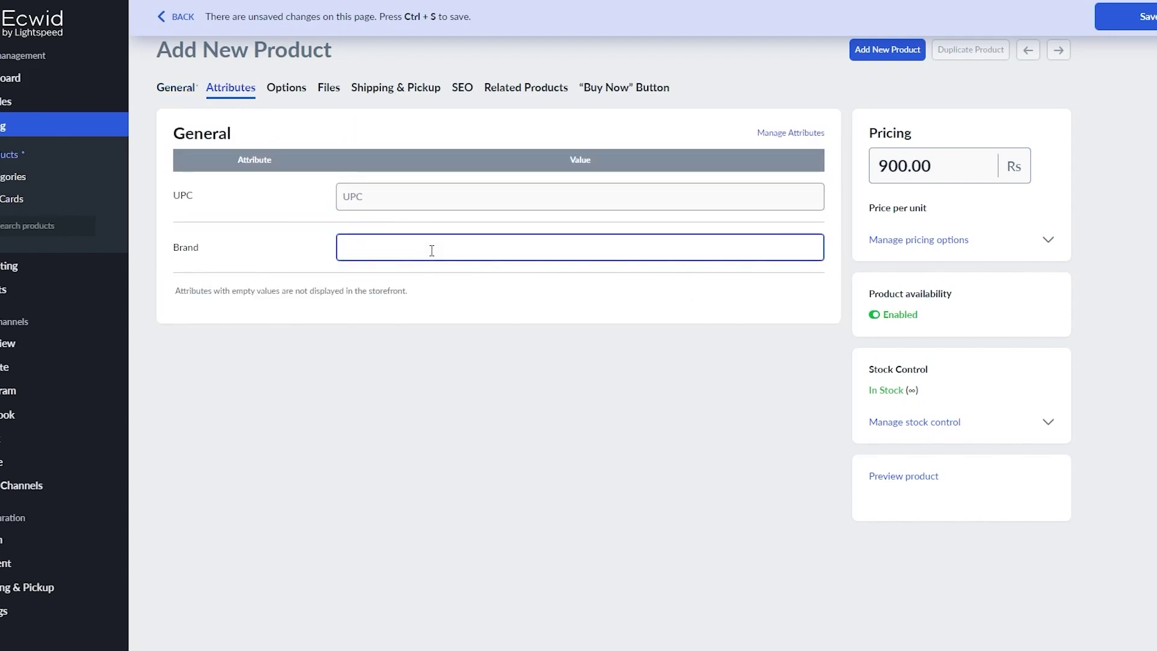
{"action": "left_click", "coordinate": [290, 97]}
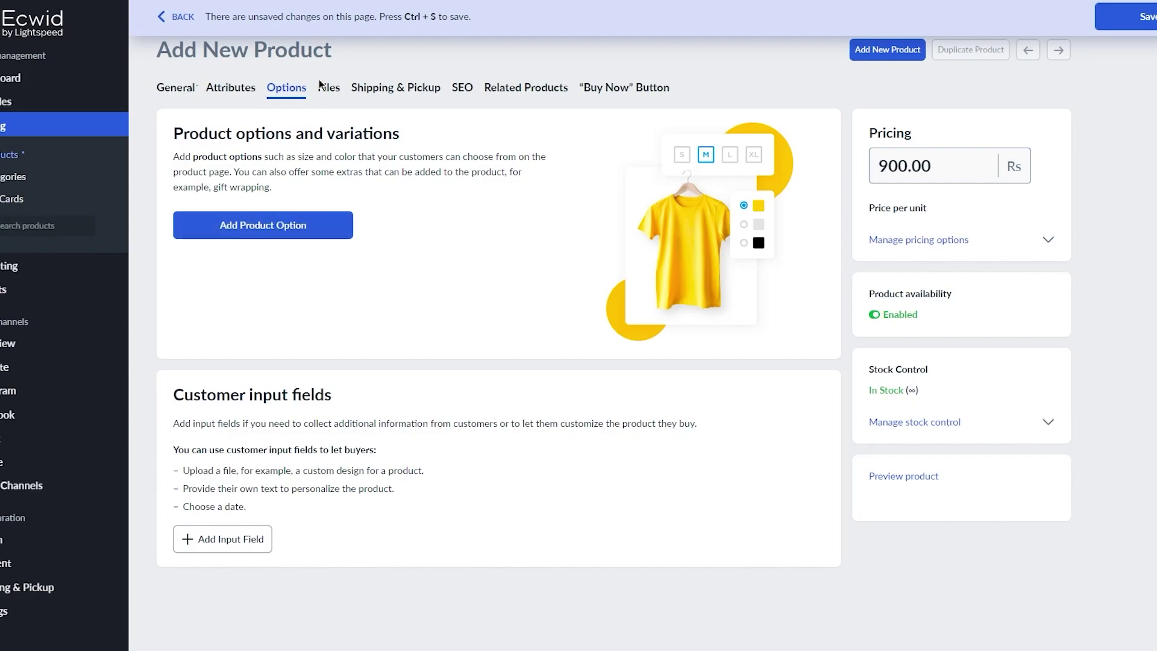
{"action": "left_click", "coordinate": [329, 95]}
{"action": "left_click", "coordinate": [396, 87]}
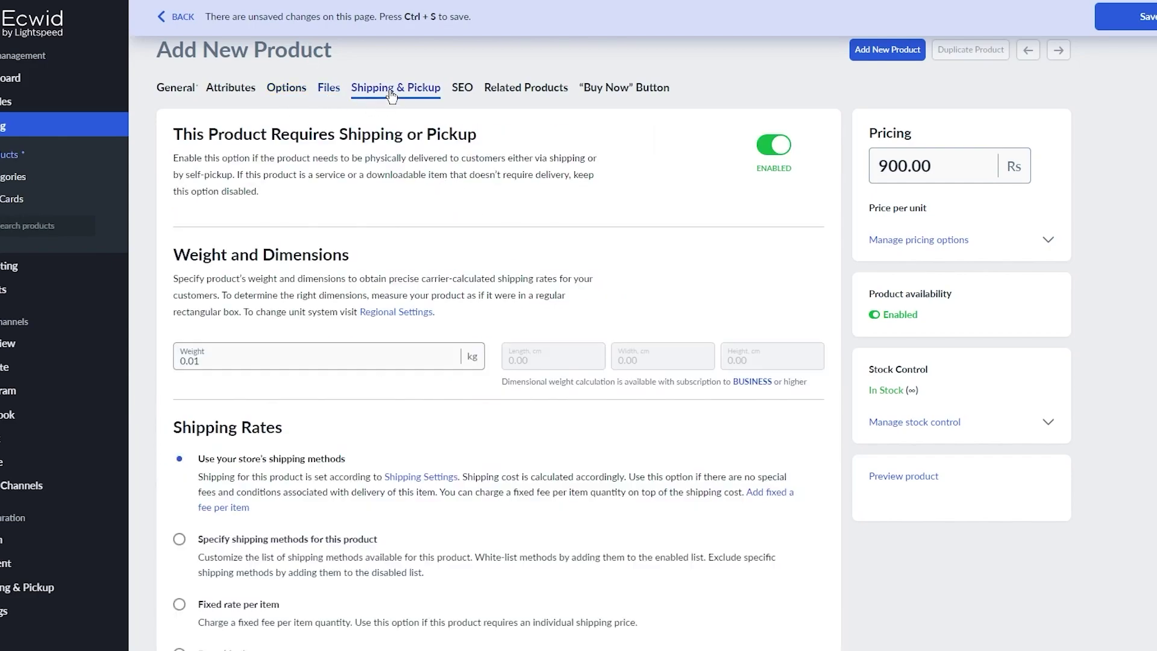
{"action": "scroll", "coordinate": [421, 194], "scroll_direction": "down", "scroll_amount": 5}
{"action": "scroll", "coordinate": [421, 195], "scroll_direction": "up", "scroll_amount": 5}
{"action": "left_click", "coordinate": [462, 87]}
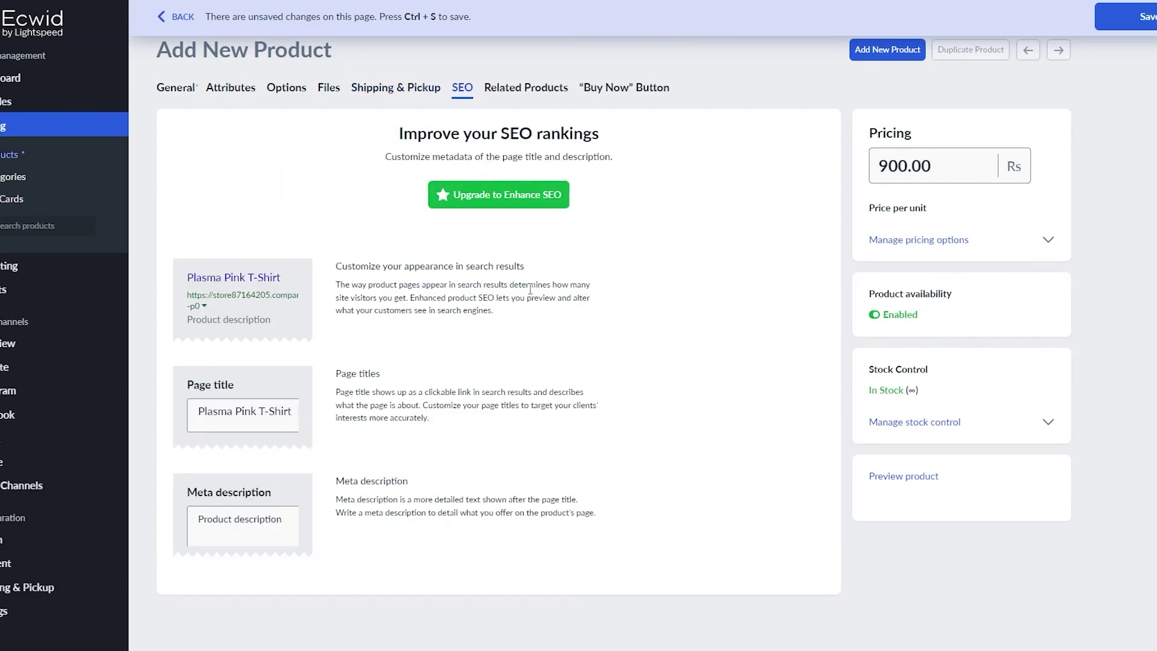
{"action": "left_click", "coordinate": [516, 87]}
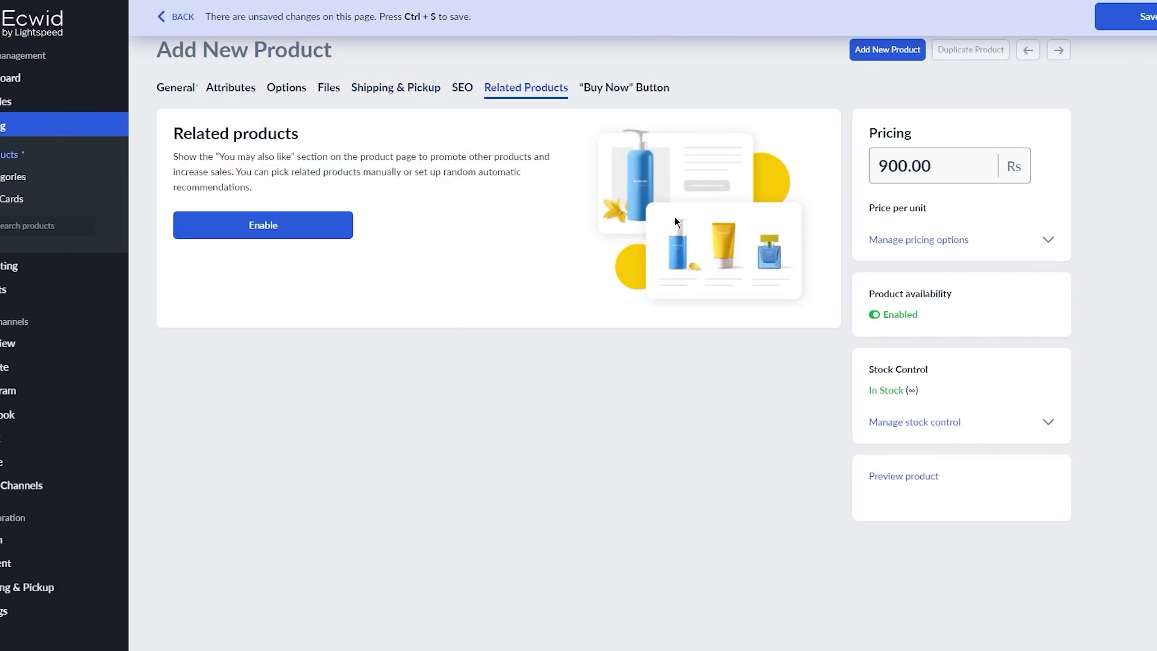
{"action": "left_click", "coordinate": [660, 90]}
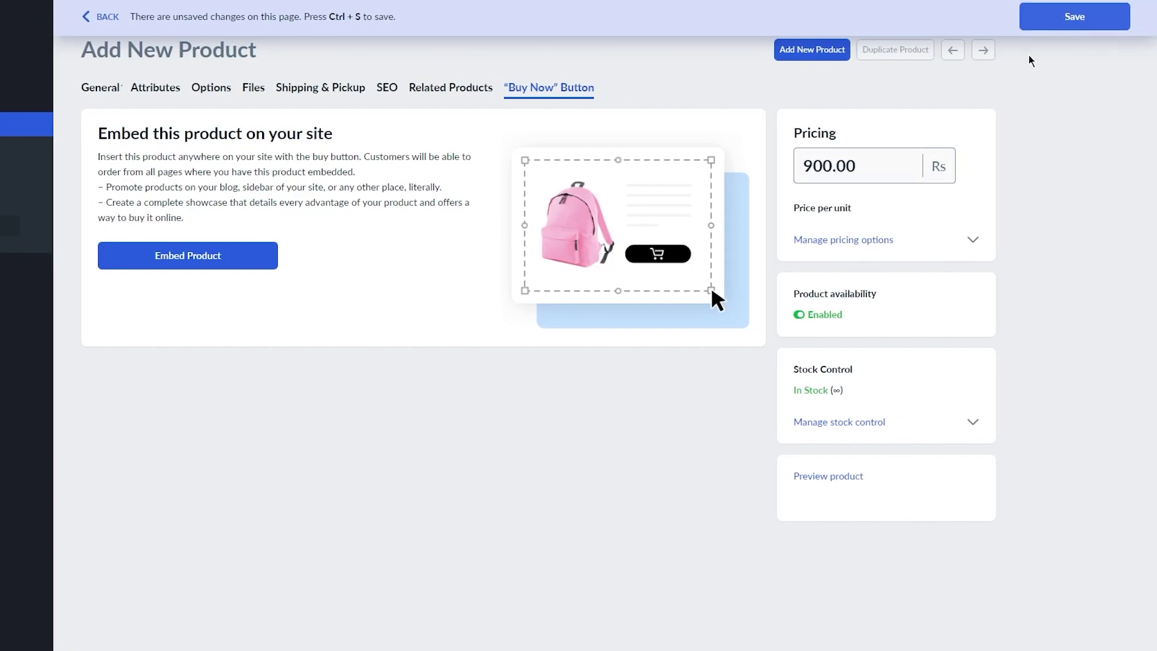
Save the Plasma Pink T-Shirt product, return to the product list and look through it for the new entry.
{"action": "key", "text": "ctrl+s"}
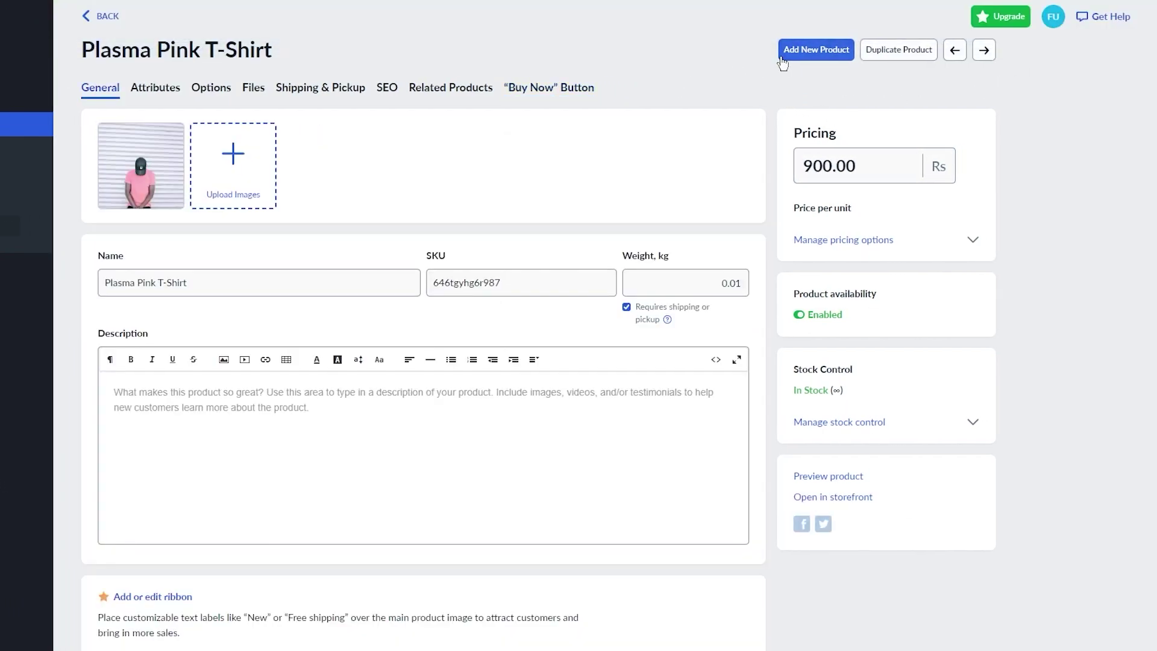
{"action": "left_click", "coordinate": [794, 49]}
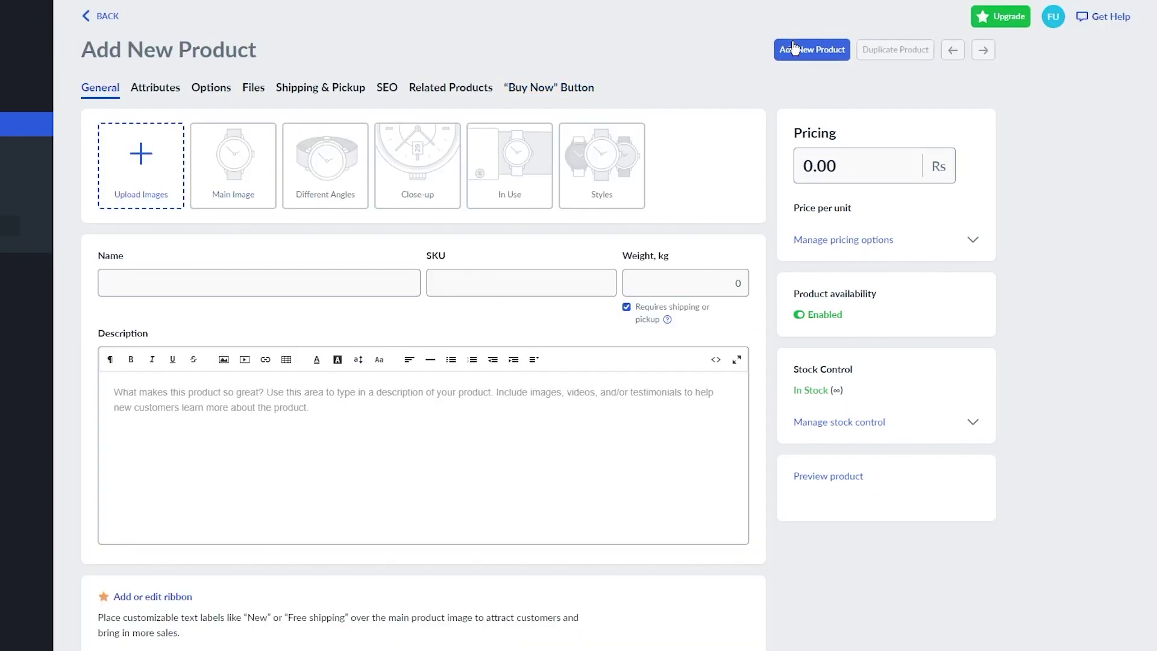
{"action": "left_click", "coordinate": [95, 14]}
{"action": "left_click", "coordinate": [551, 387]}
{"action": "scroll", "coordinate": [482, 321], "scroll_direction": "down", "scroll_amount": 3}
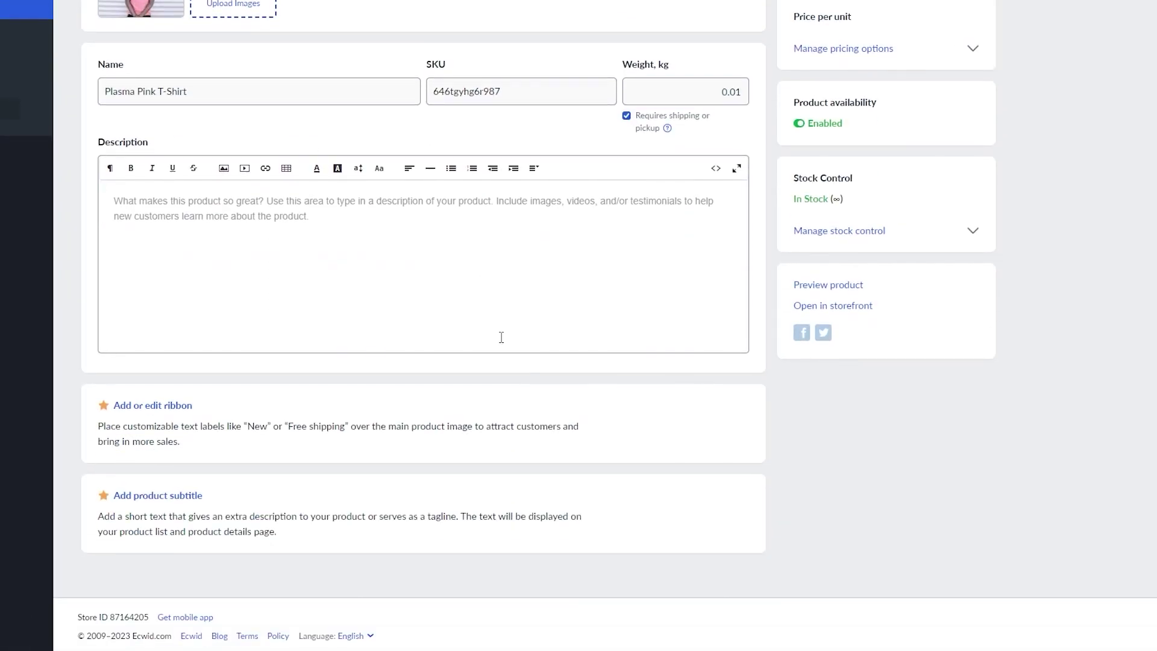
{"action": "scroll", "coordinate": [510, 340], "scroll_direction": "up", "scroll_amount": 3}
{"action": "left_click", "coordinate": [95, 15]}
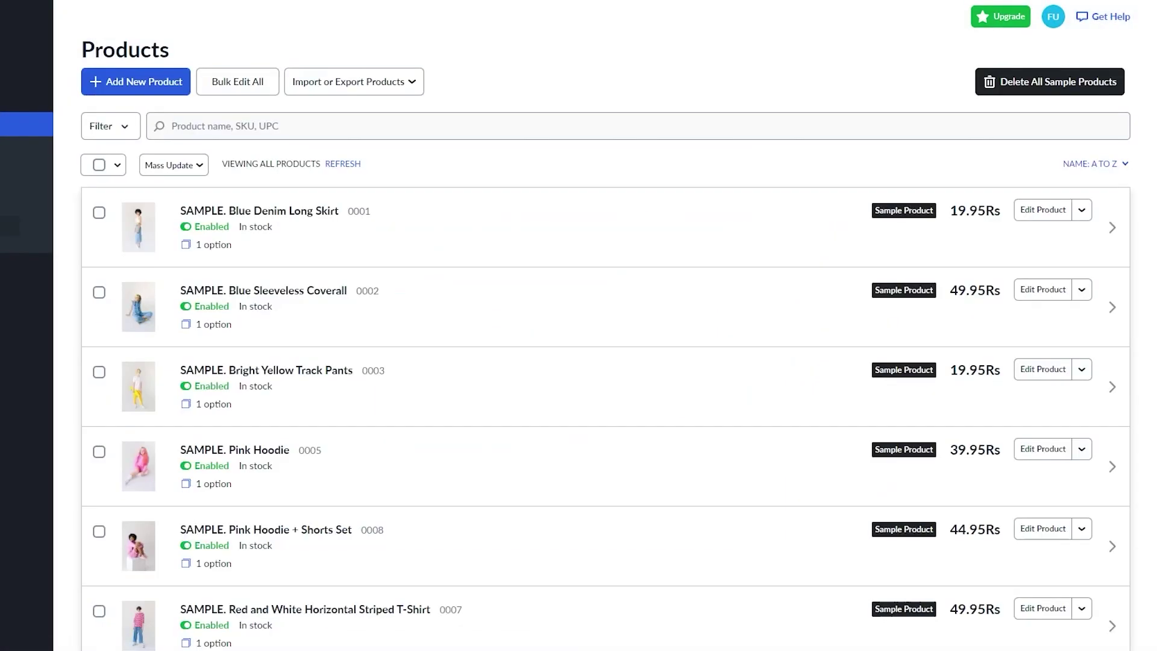
{"action": "scroll", "coordinate": [289, 271], "scroll_direction": "down", "scroll_amount": 10}
{"action": "scroll", "coordinate": [292, 286], "scroll_direction": "up", "scroll_amount": 10}
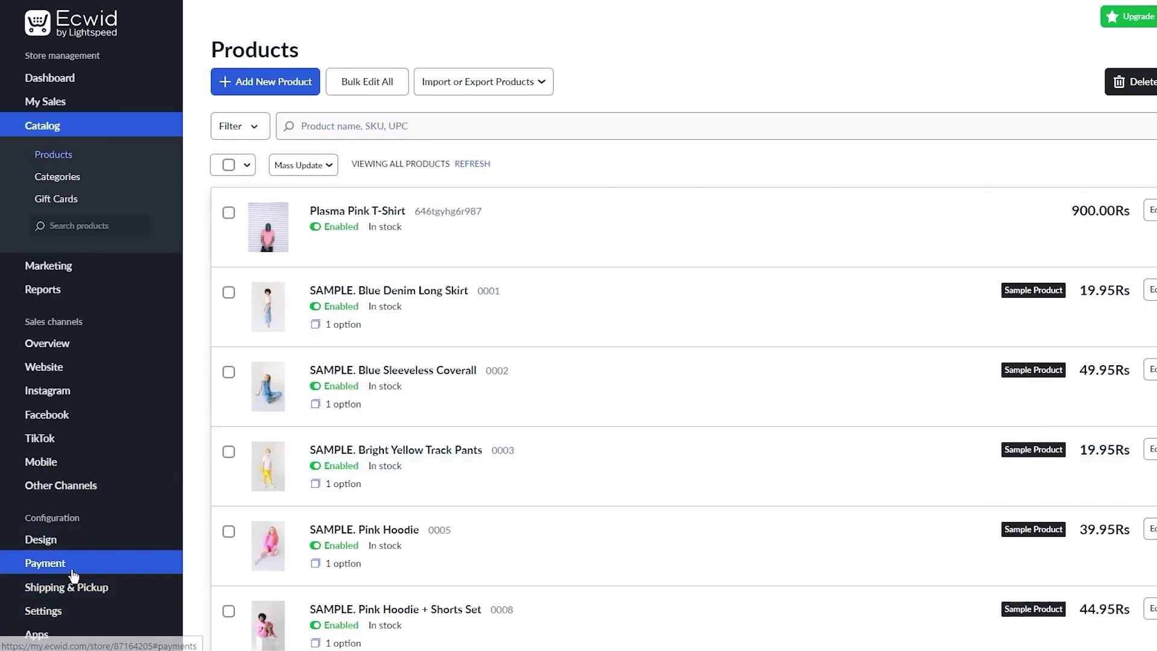
Examine the store's payment settings, including current methods, manual methods, online payment options and payment alternatives.
{"action": "left_click", "coordinate": [73, 571]}
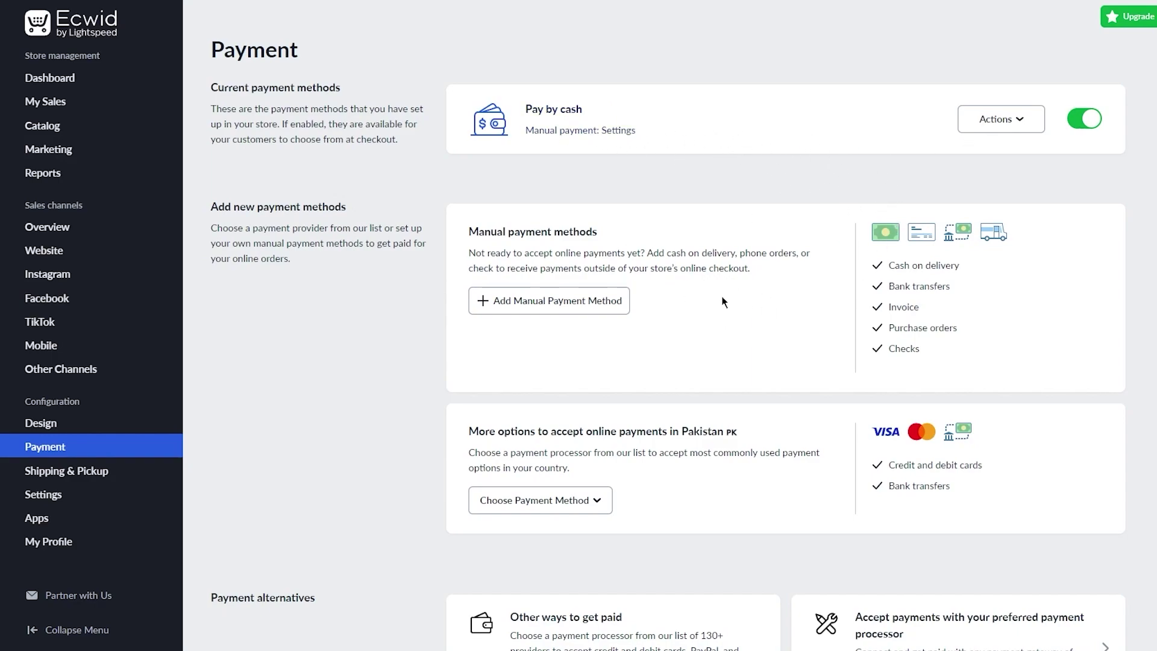
{"action": "scroll", "coordinate": [745, 307], "scroll_direction": "down", "scroll_amount": 2}
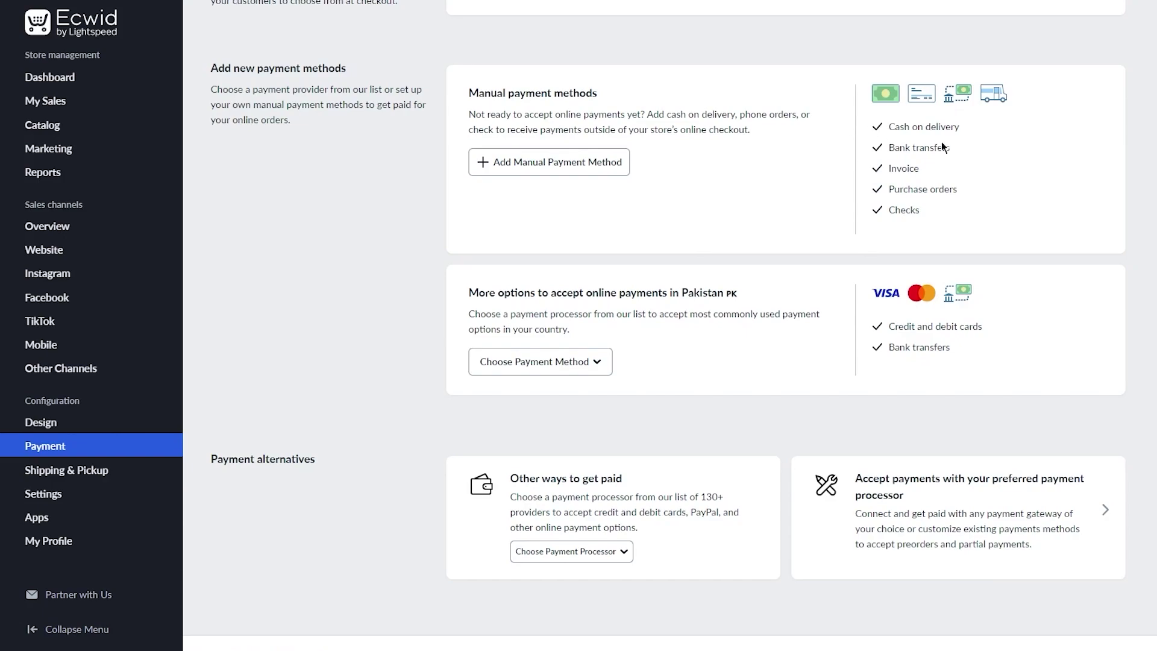
{"action": "scroll", "coordinate": [720, 204], "scroll_direction": "up", "scroll_amount": 2}
{"action": "scroll", "coordinate": [719, 204], "scroll_direction": "up", "scroll_amount": 1}
{"action": "scroll", "coordinate": [719, 204], "scroll_direction": "down", "scroll_amount": 3}
{"action": "scroll", "coordinate": [719, 204], "scroll_direction": "up", "scroll_amount": 3}
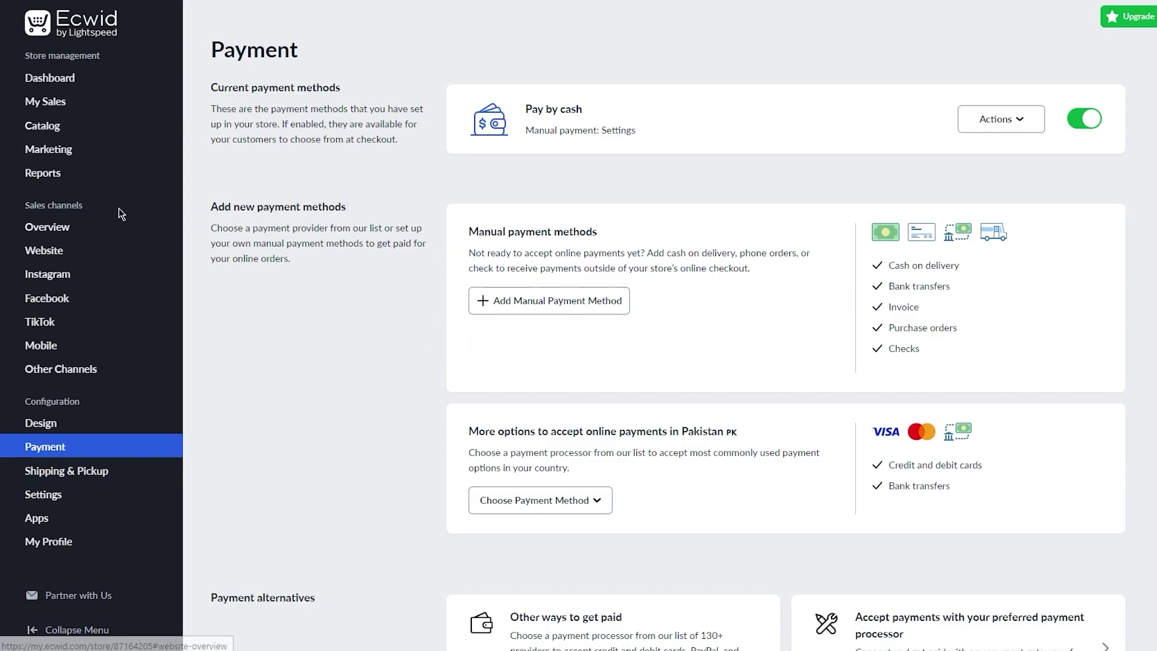
Get the custom-website integration code from the Ecwid sales channels and select the whole snippet for copying.
{"action": "left_click", "coordinate": [100, 228]}
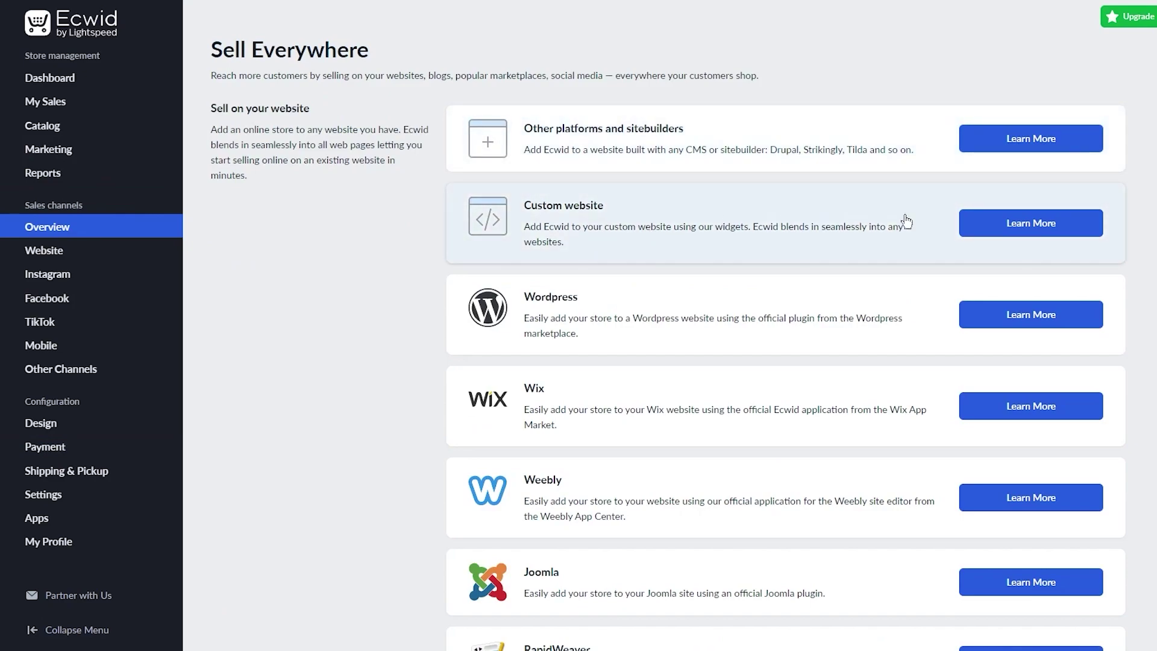
{"action": "left_click", "coordinate": [1028, 223]}
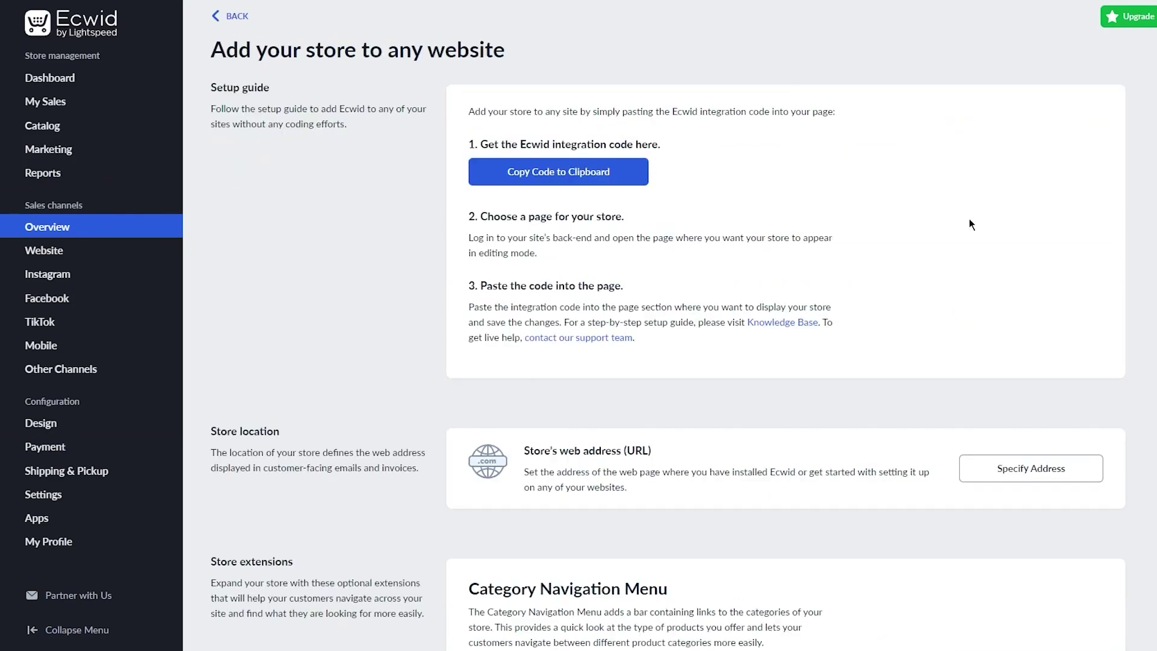
{"action": "left_click", "coordinate": [592, 179]}
{"action": "scroll", "coordinate": [608, 178], "scroll_direction": "up", "scroll_amount": 1}
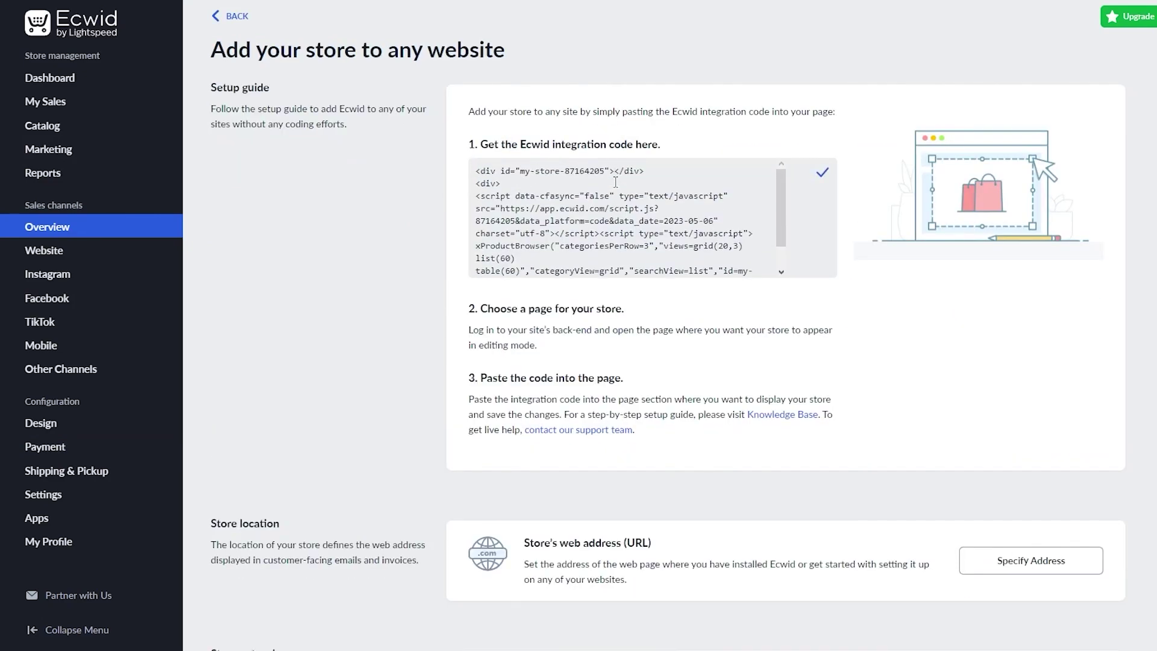
{"action": "left_click_drag", "start_coordinate": [479, 172], "coordinate": [779, 326]}
{"action": "left_click", "coordinate": [545, 239]}
{"action": "scroll", "coordinate": [543, 238], "scroll_direction": "up", "scroll_amount": 1}
{"action": "left_click_drag", "start_coordinate": [478, 175], "coordinate": [700, 355]}
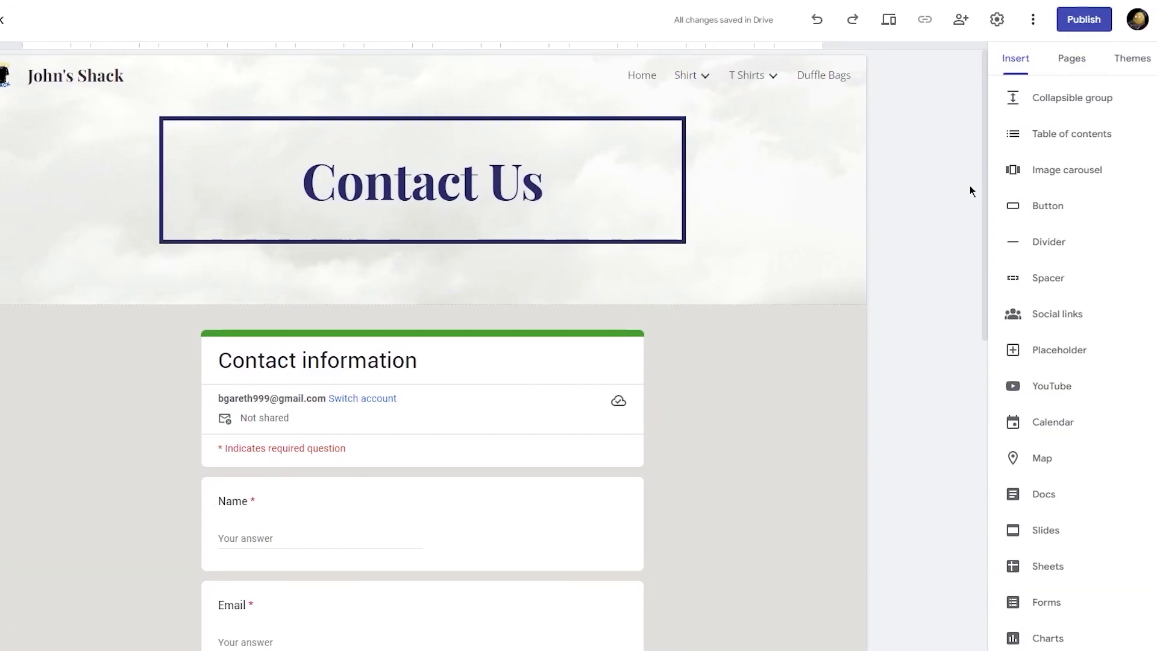
Switch to the Google Sites editor and open the Home page of John's Shack for editing.
{"action": "scroll", "coordinate": [1064, 297], "scroll_direction": "up", "scroll_amount": 5}
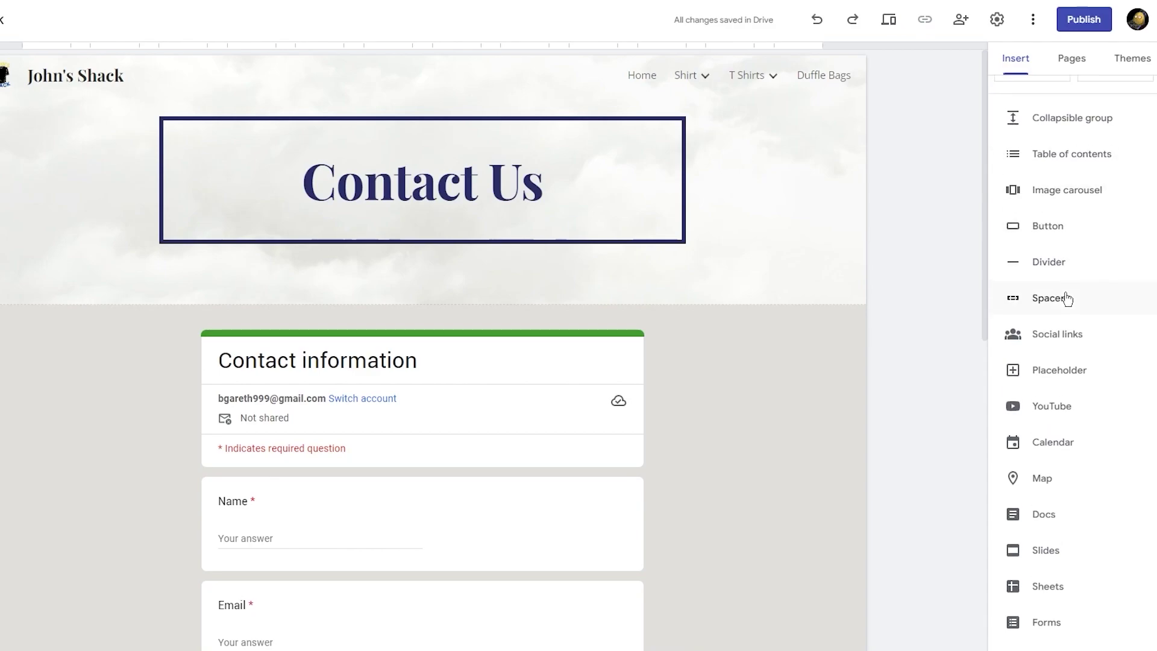
{"action": "left_click", "coordinate": [1057, 55]}
{"action": "left_click", "coordinate": [1037, 120]}
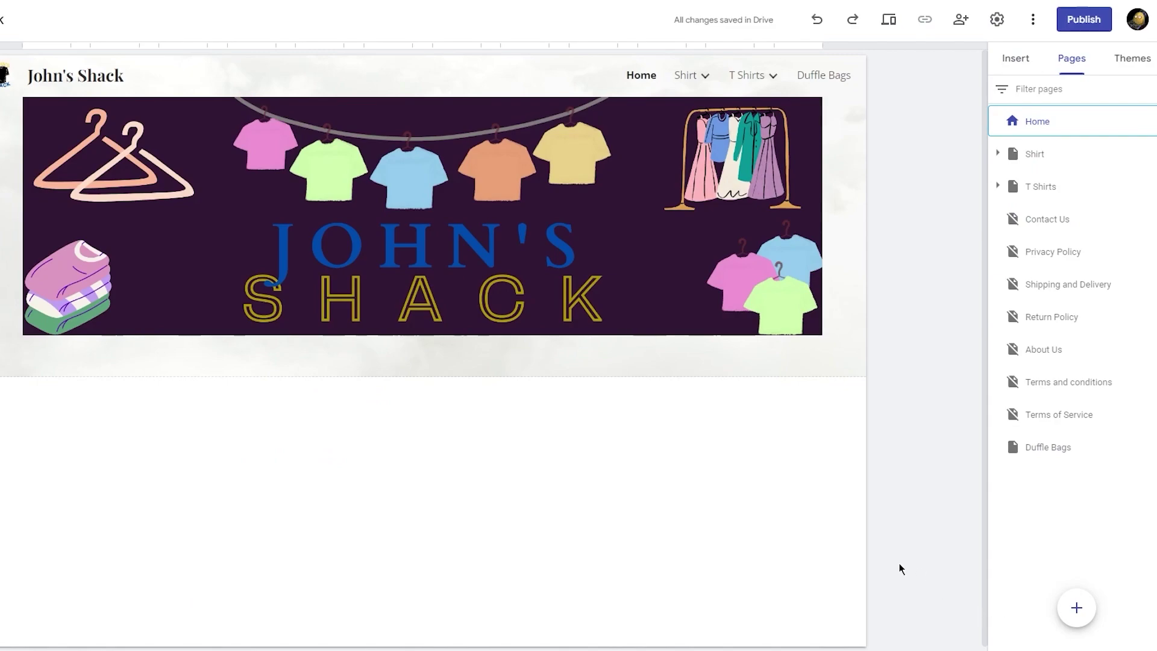
Embed the copied Ecwid integration code as HTML in the empty area below the Home page banner.
{"action": "double_click", "coordinate": [498, 484]}
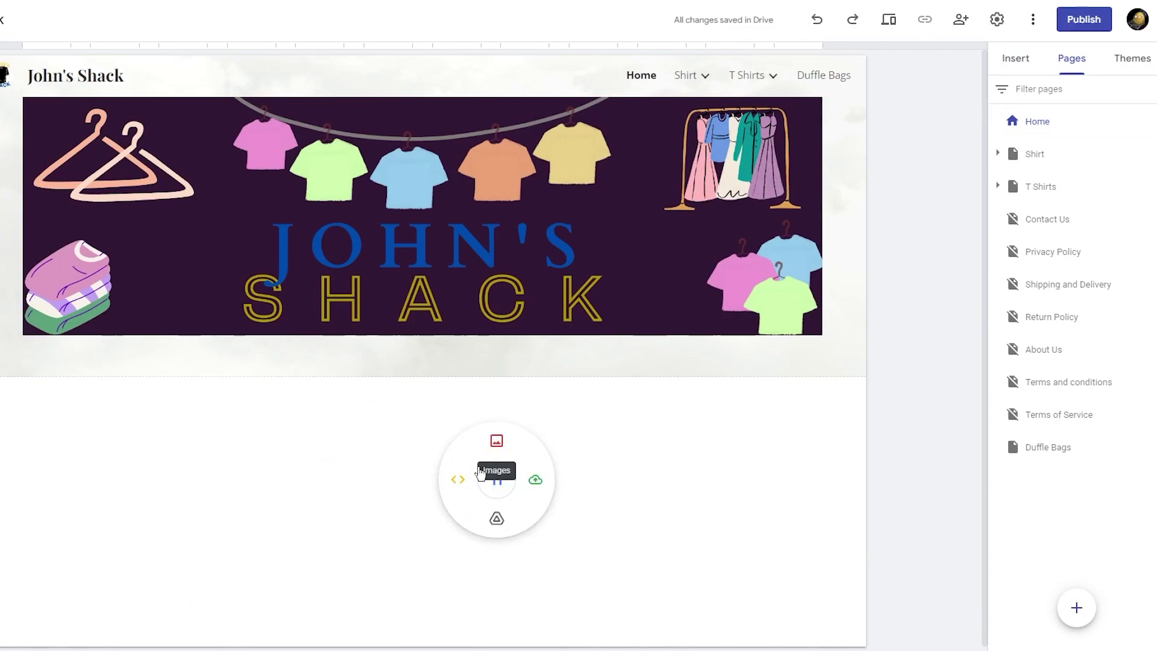
{"action": "left_click", "coordinate": [458, 483]}
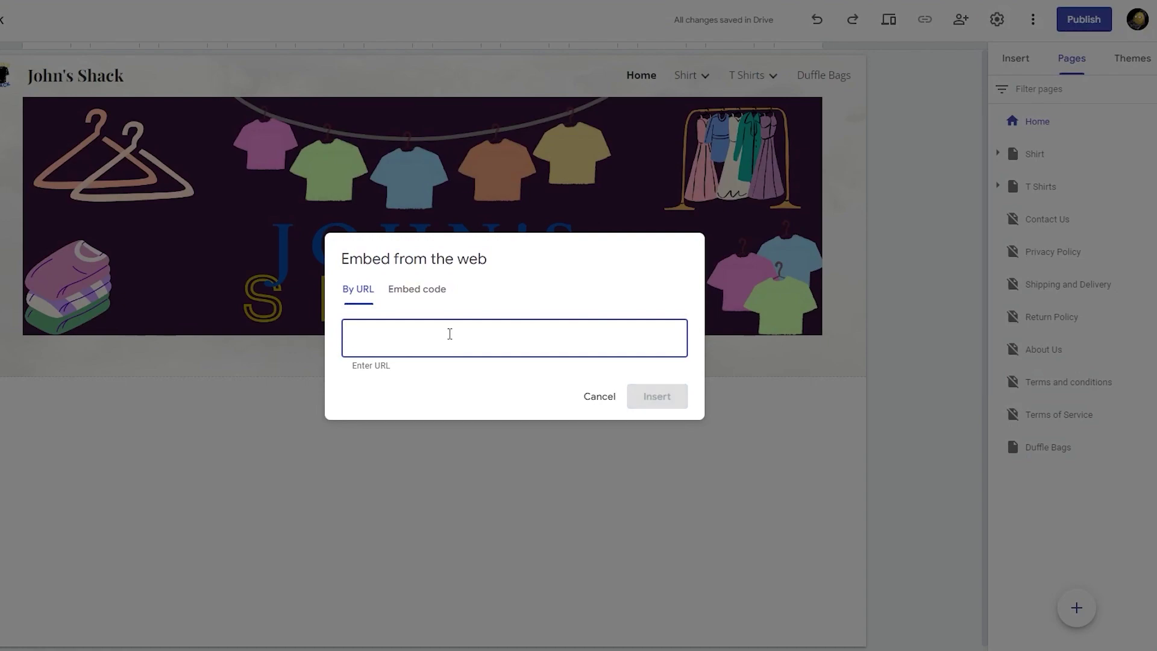
{"action": "left_click", "coordinate": [417, 290]}
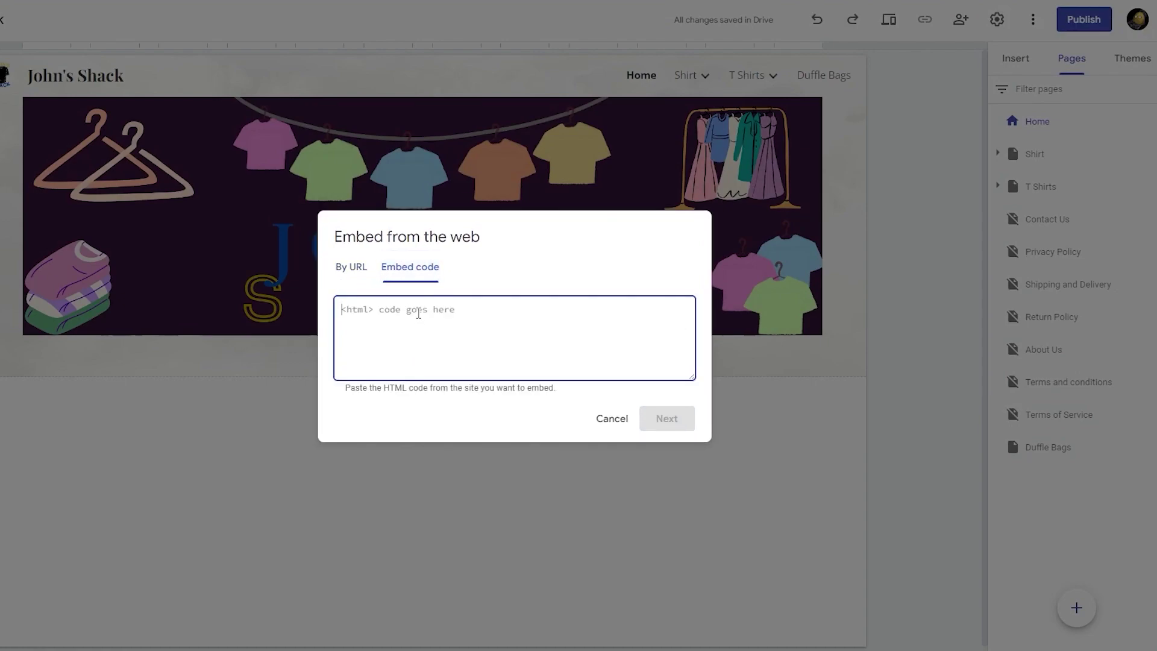
{"action": "key", "text": "ctrl+v"}
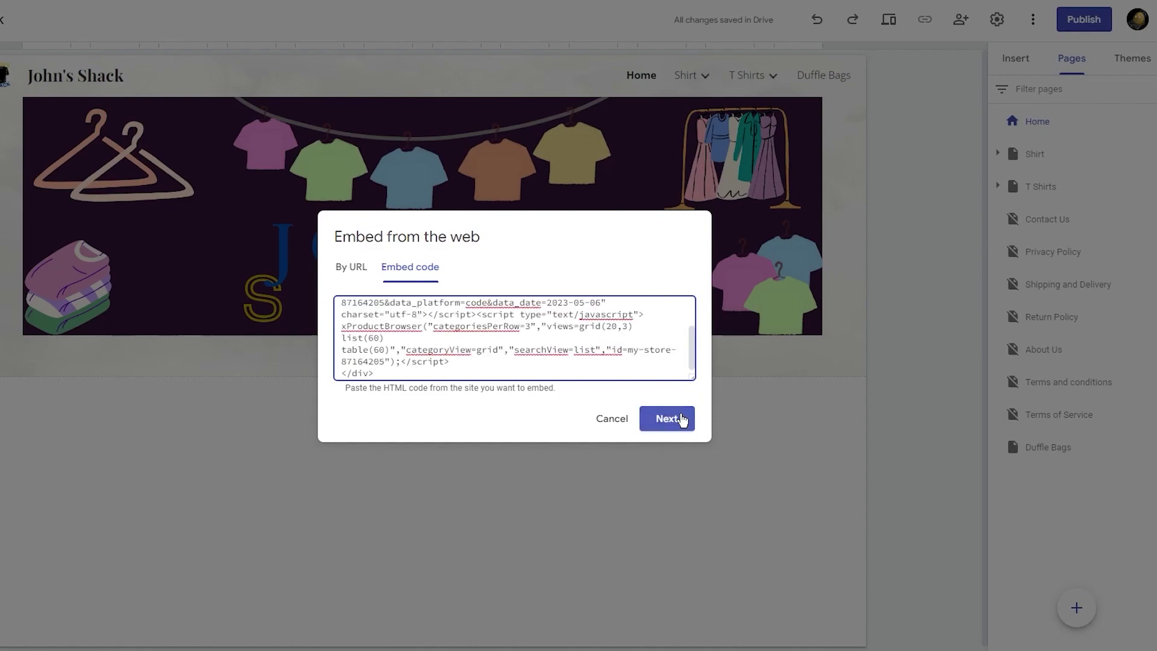
{"action": "left_click", "coordinate": [682, 420]}
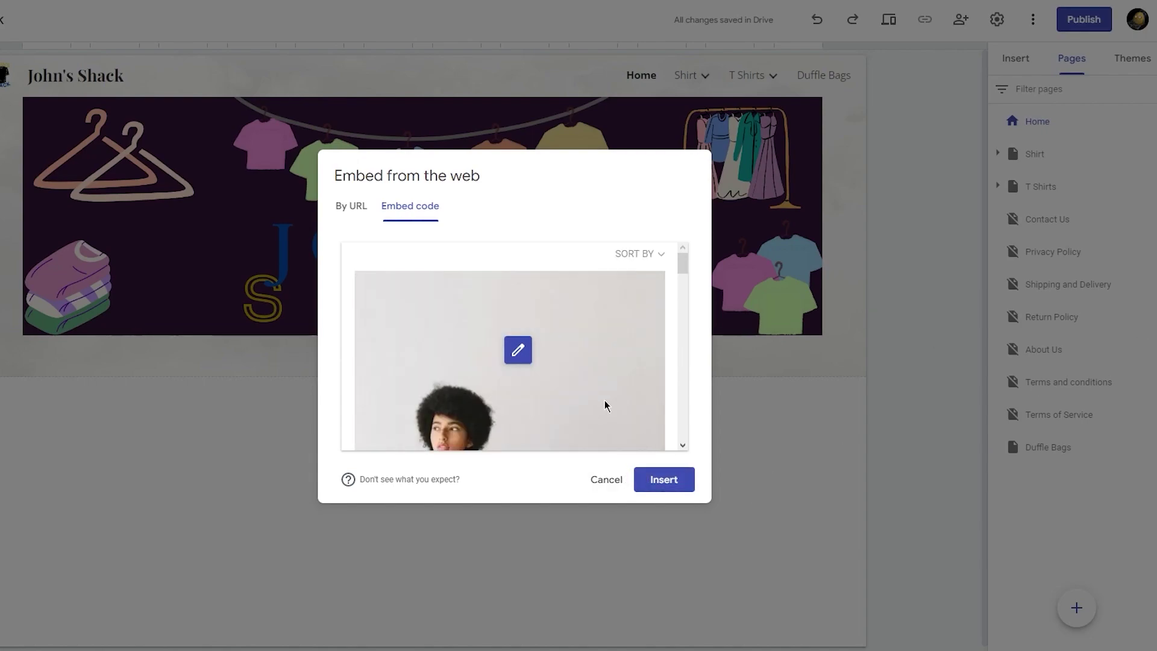
{"action": "left_click", "coordinate": [662, 480]}
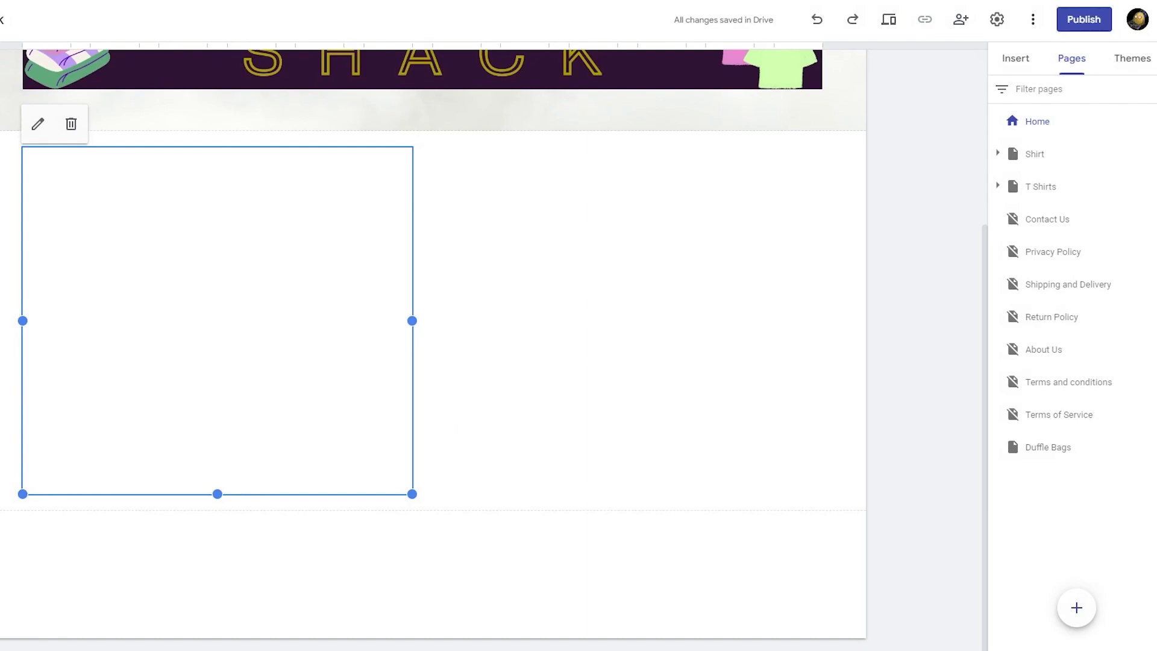
Widen the embedded store to the full content width of the Home page and extend it well downward.
{"action": "left_click_drag", "start_coordinate": [412, 494], "coordinate": [364, 304]}
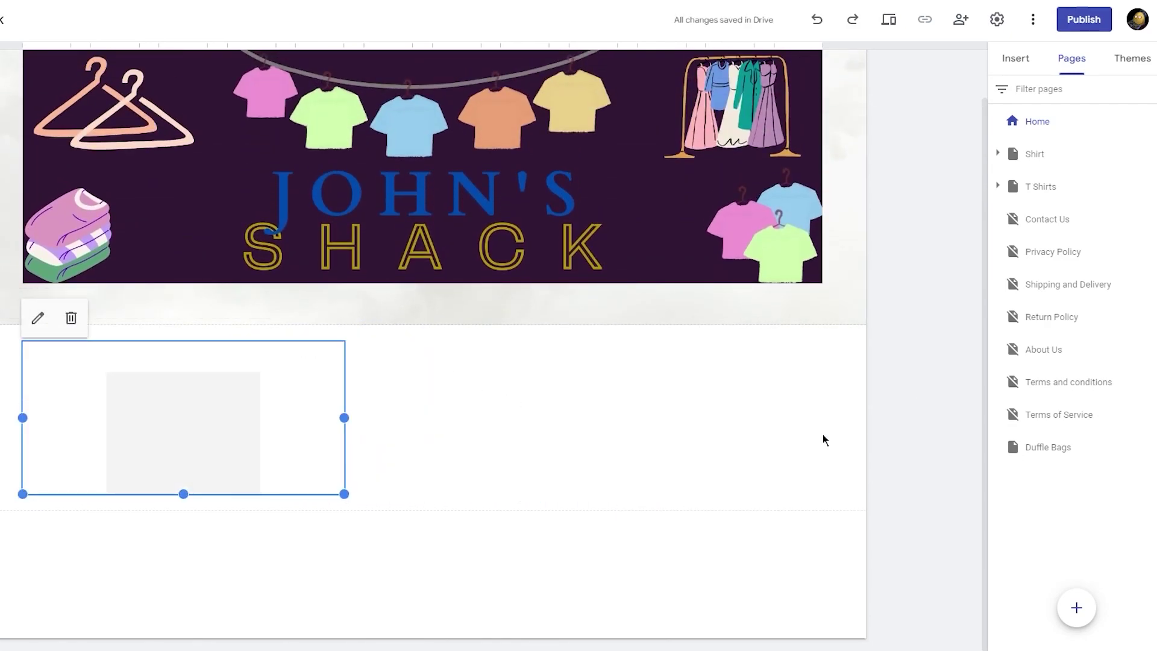
{"action": "left_click_drag", "start_coordinate": [344, 417], "coordinate": [859, 441]}
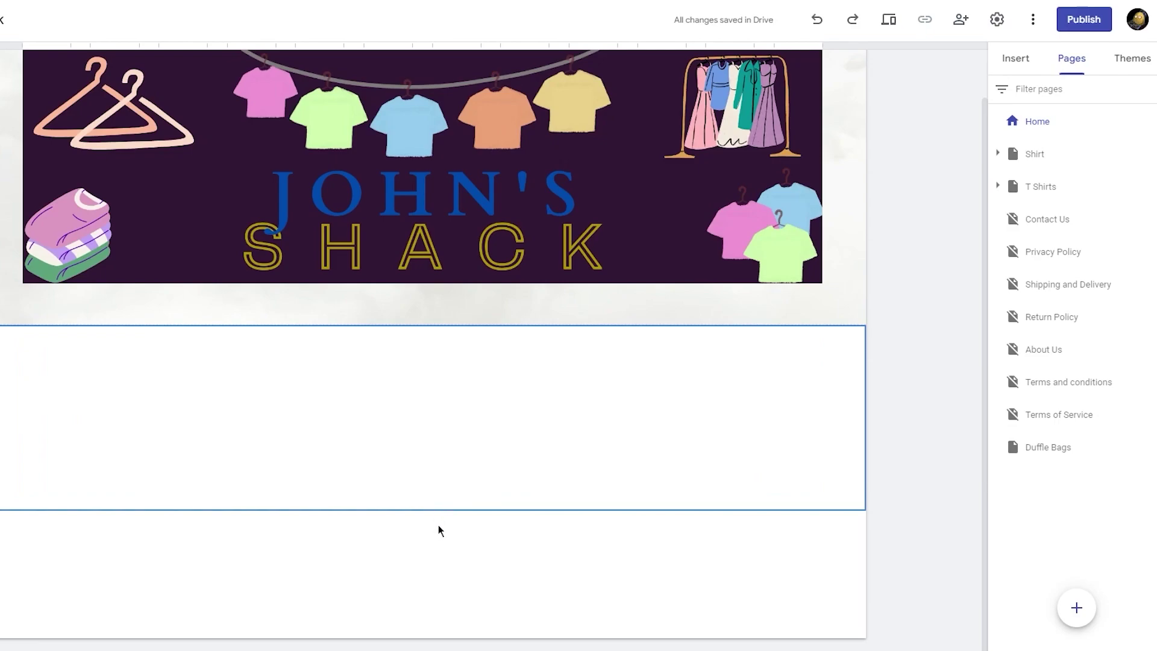
{"action": "left_click_drag", "start_coordinate": [426, 497], "coordinate": [422, 649]}
{"action": "scroll", "coordinate": [481, 422], "scroll_direction": "down", "scroll_amount": 2}
{"action": "scroll", "coordinate": [481, 423], "scroll_direction": "down", "scroll_amount": 1}
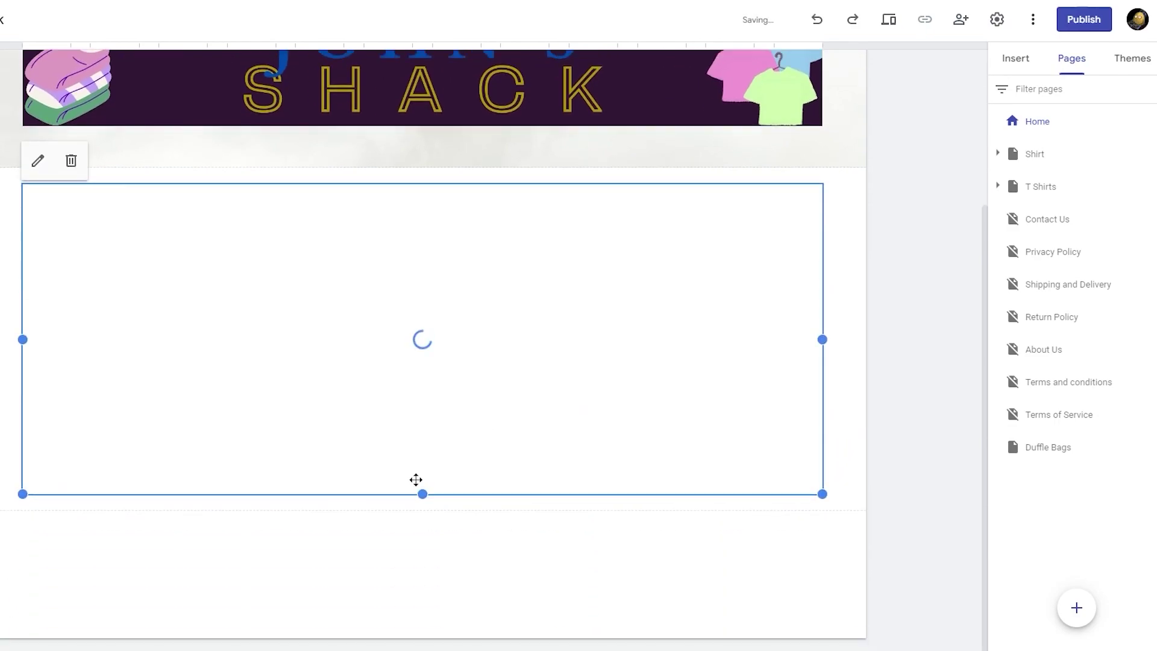
{"action": "left_click_drag", "start_coordinate": [422, 494], "coordinate": [421, 648]}
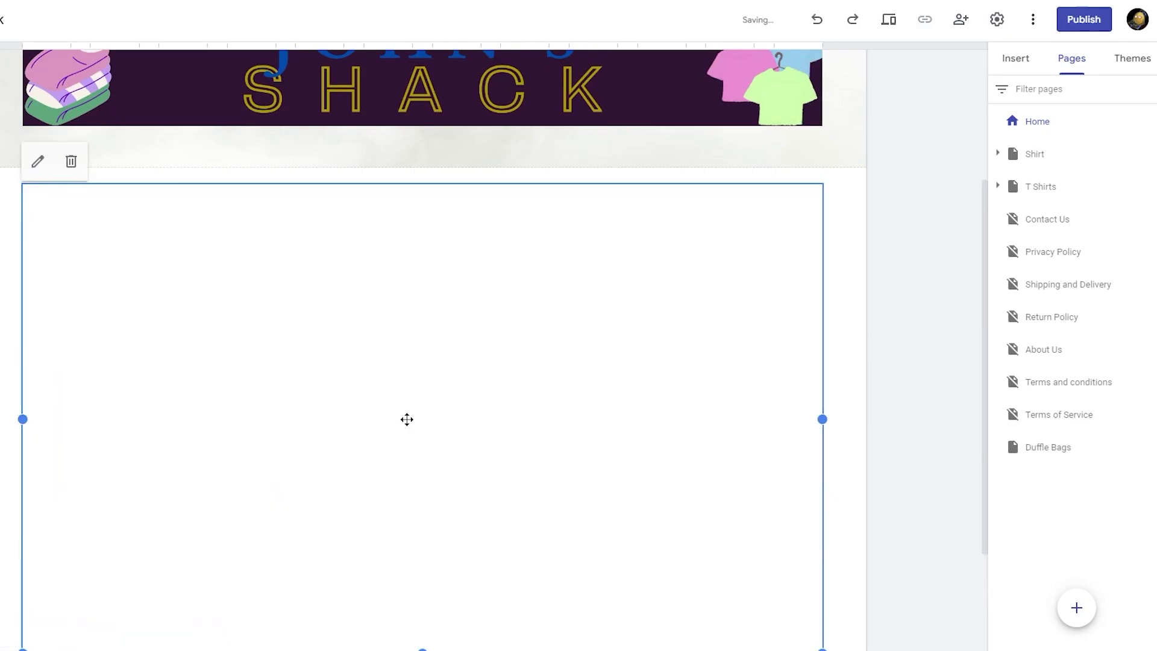
{"action": "scroll", "coordinate": [405, 419], "scroll_direction": "down", "scroll_amount": 3}
{"action": "left_click_drag", "start_coordinate": [424, 495], "coordinate": [424, 648]}
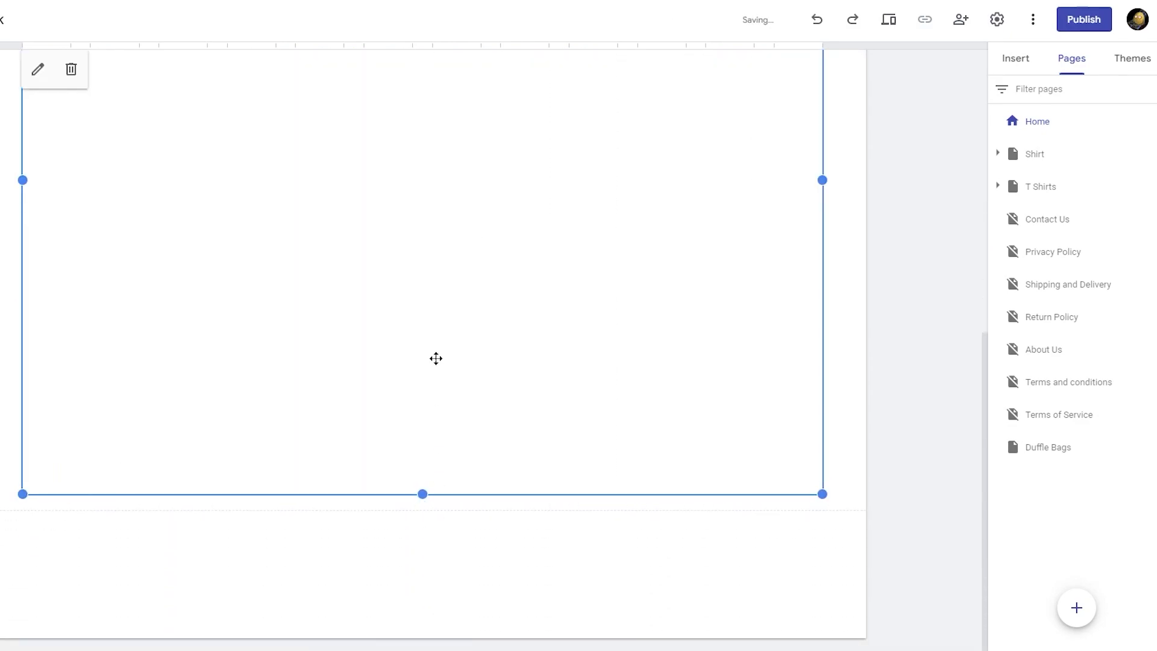
Lengthen the embedded store until the complete second product row fits, including the Yellow Solid Jumpsuit.
{"action": "scroll", "coordinate": [435, 371], "scroll_direction": "up", "scroll_amount": 5}
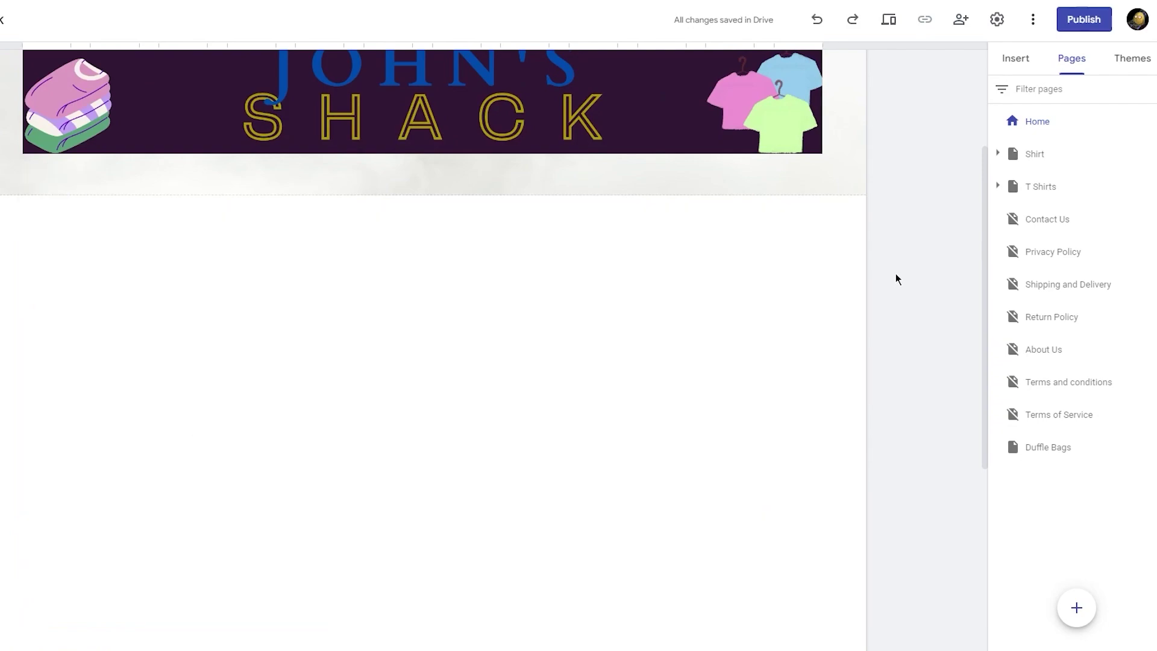
{"action": "scroll", "coordinate": [895, 274], "scroll_direction": "down", "scroll_amount": 5}
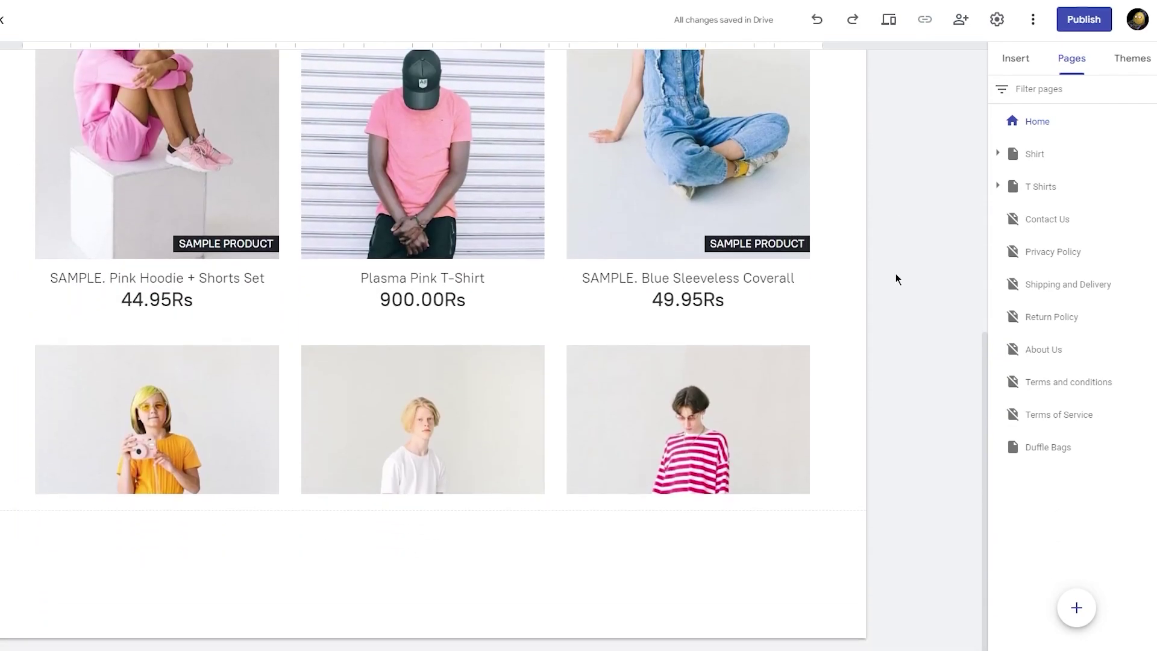
{"action": "left_click", "coordinate": [732, 437]}
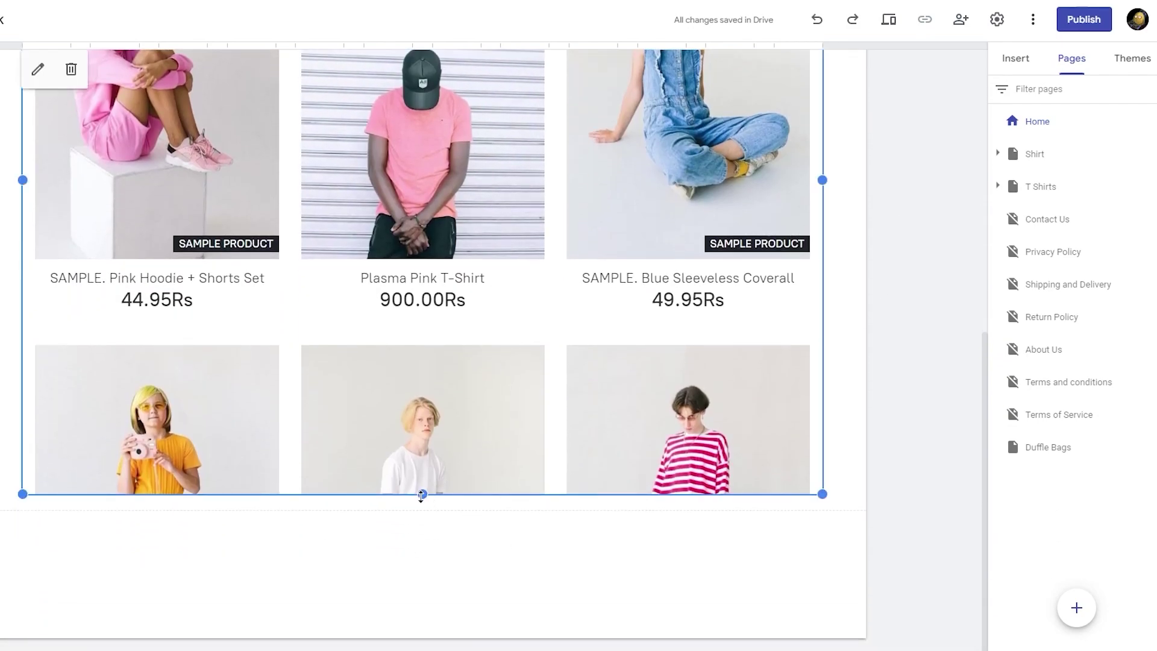
{"action": "left_click_drag", "start_coordinate": [421, 495], "coordinate": [422, 494]}
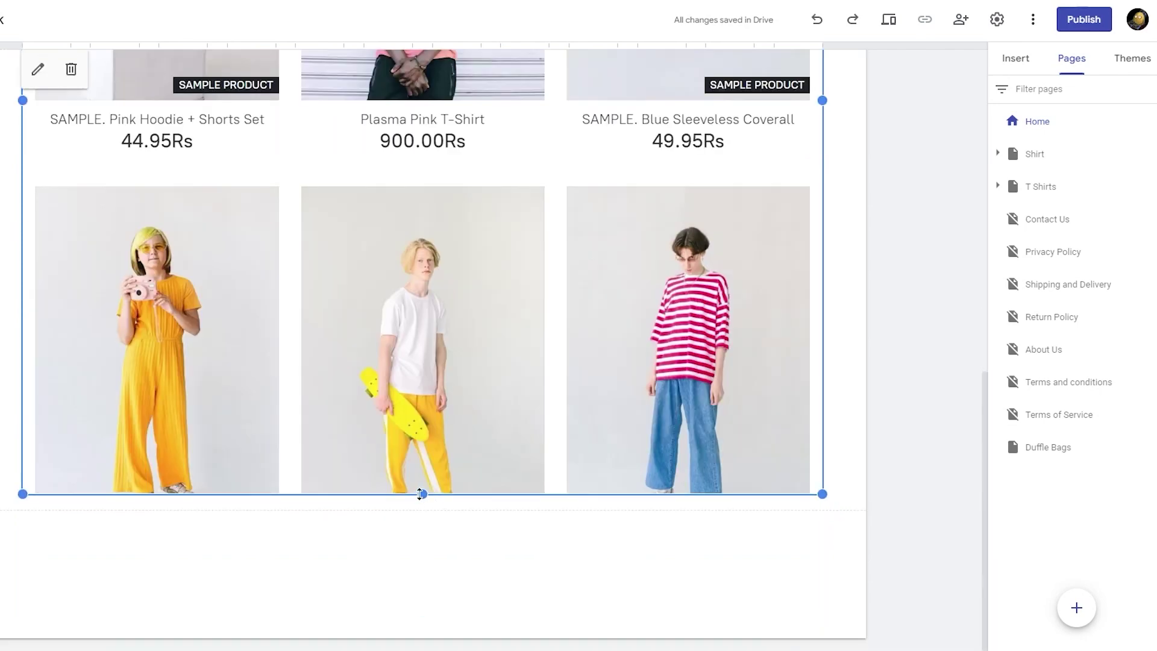
{"action": "left_click_drag", "start_coordinate": [422, 494], "coordinate": [432, 645]}
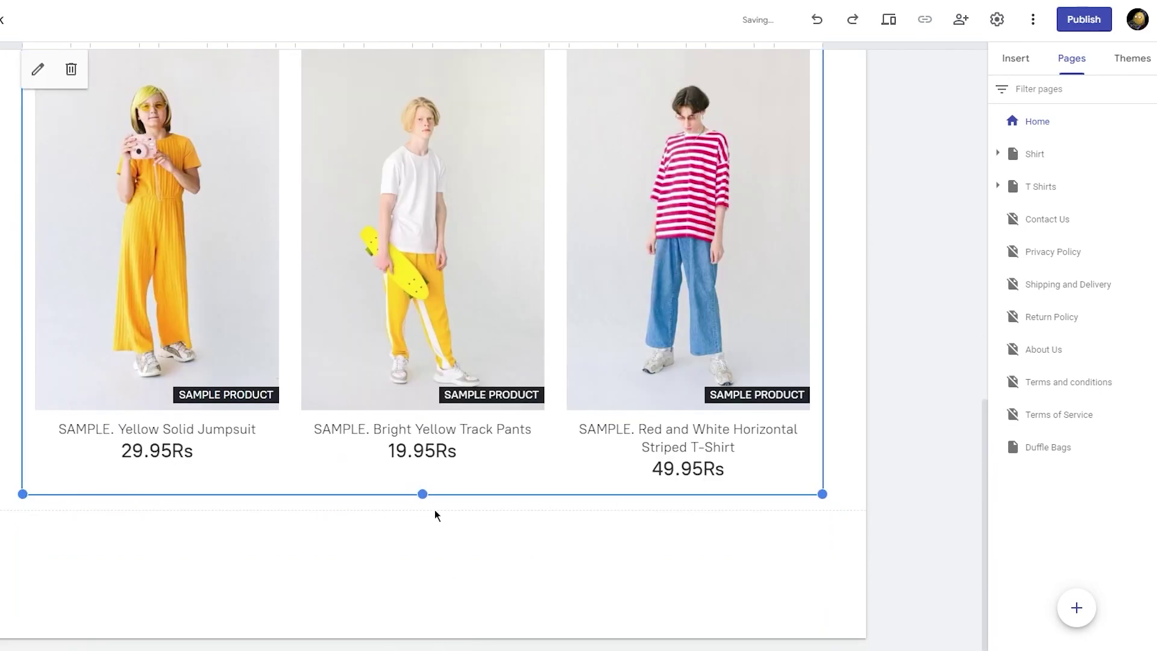
Extend the embedded store further down to fit the third product row, from Blue Denim Long Skirt to Yellow Fluffy Sweater.
{"action": "left_click_drag", "start_coordinate": [423, 494], "coordinate": [423, 644]}
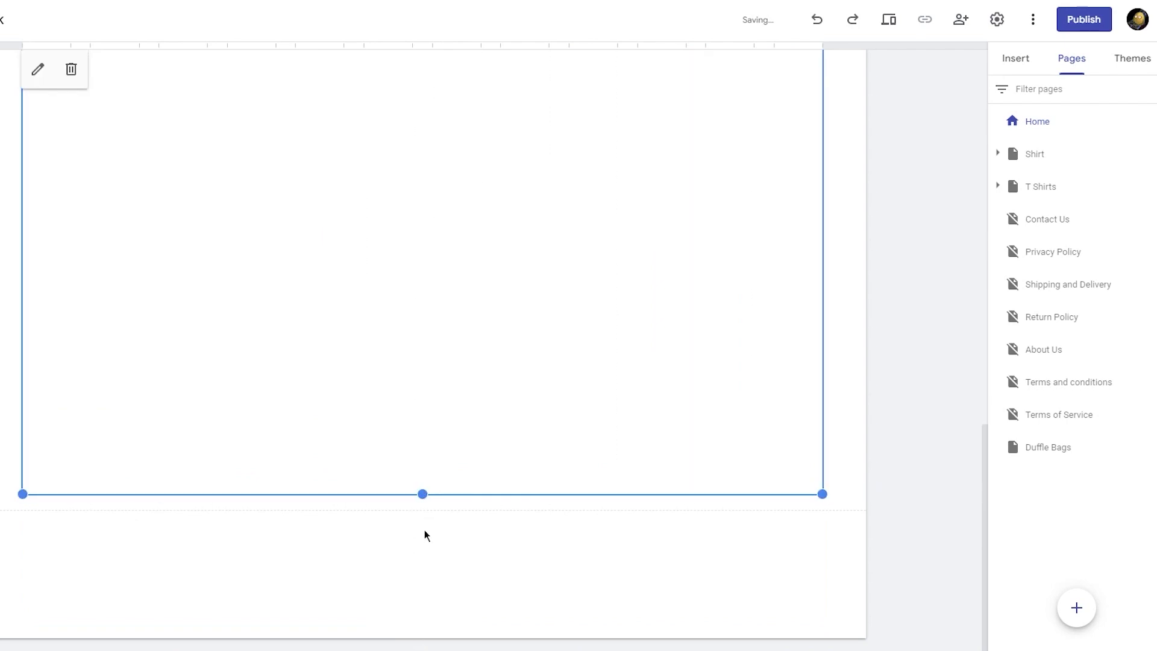
{"action": "left_click_drag", "start_coordinate": [422, 494], "coordinate": [430, 649]}
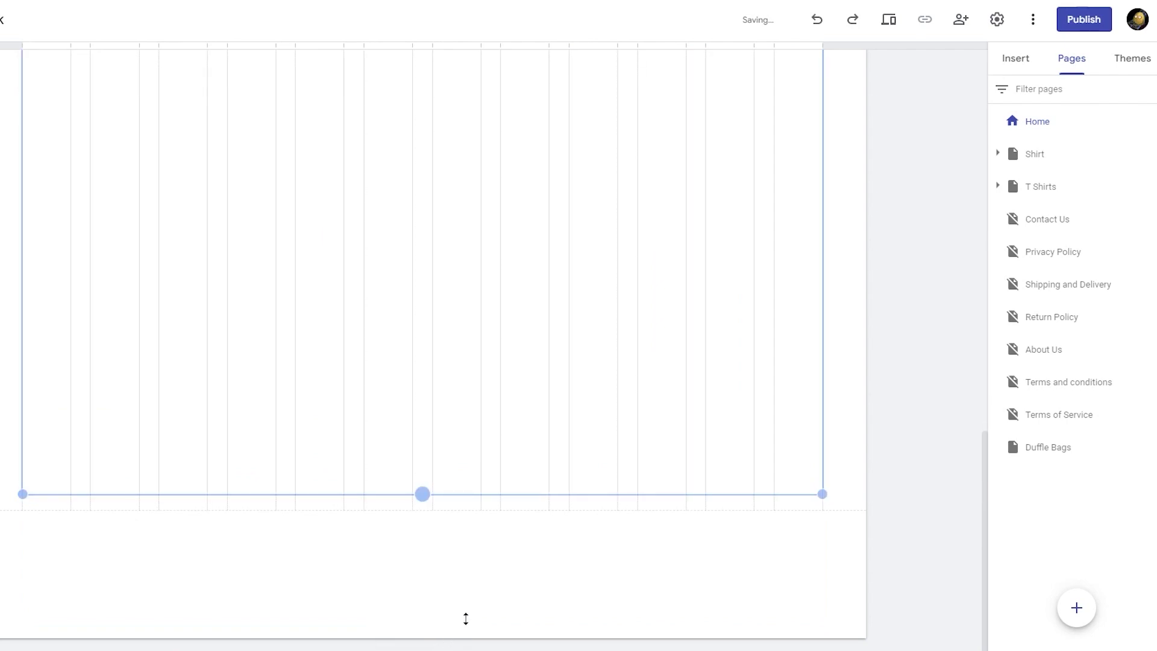
{"action": "left_click_drag", "start_coordinate": [809, 449], "coordinate": [808, 449]}
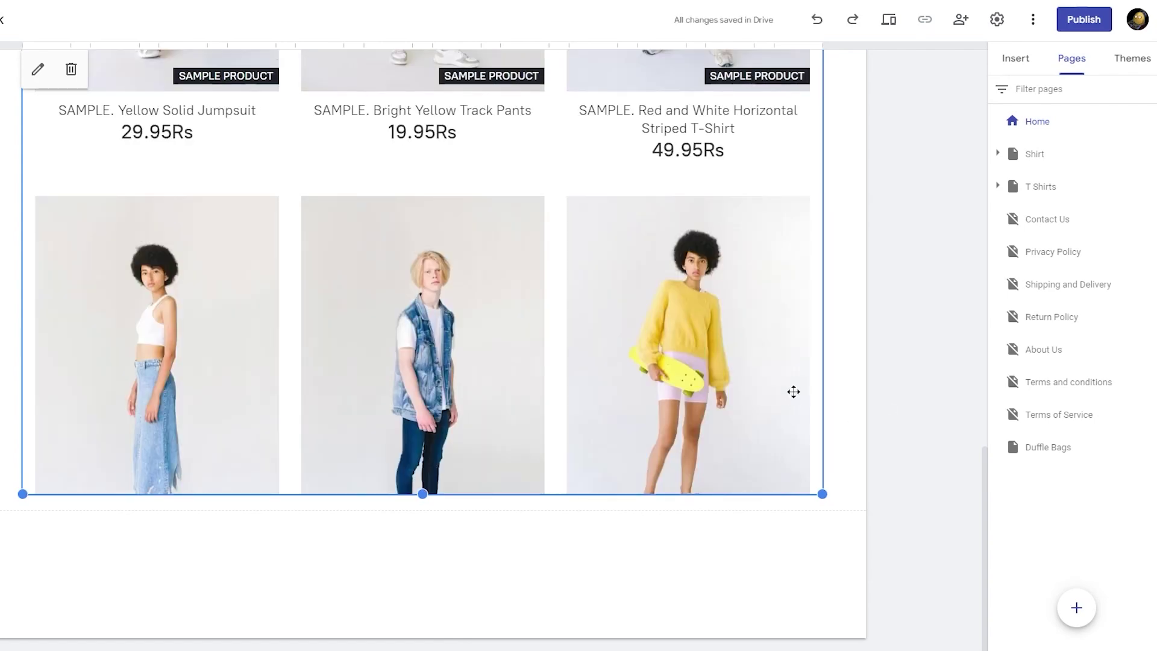
{"action": "scroll", "coordinate": [692, 323], "scroll_direction": "up", "scroll_amount": 14}
{"action": "scroll", "coordinate": [692, 323], "scroll_direction": "down", "scroll_amount": 14}
{"action": "left_click_drag", "start_coordinate": [422, 494], "coordinate": [422, 639]}
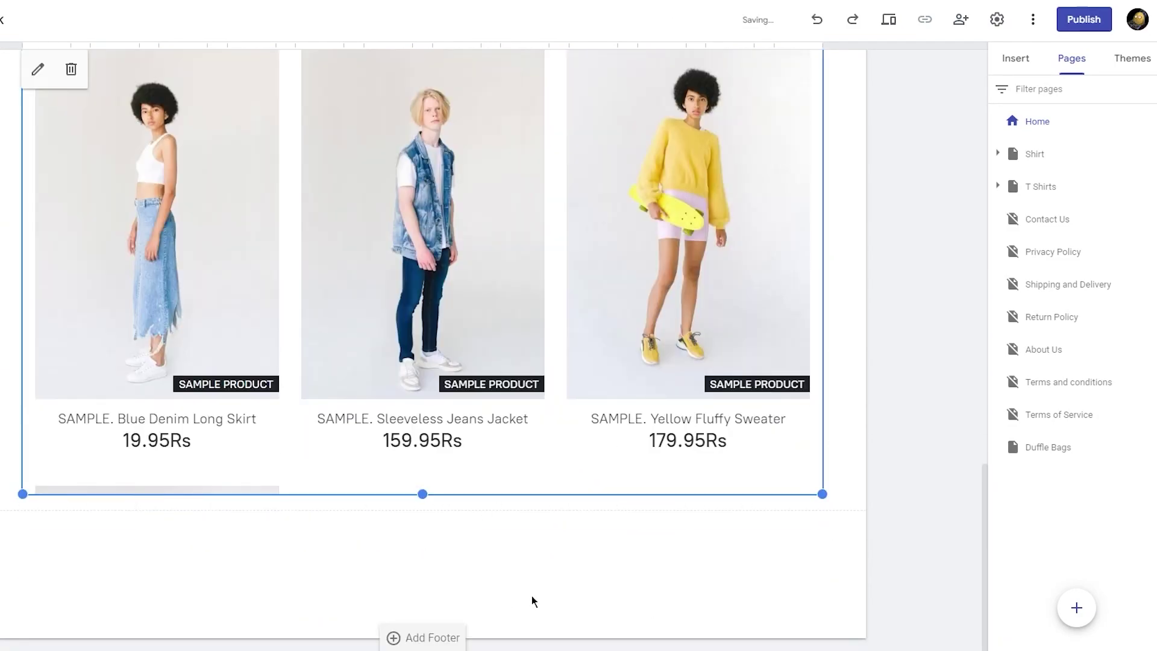
{"action": "left_click", "coordinate": [904, 431]}
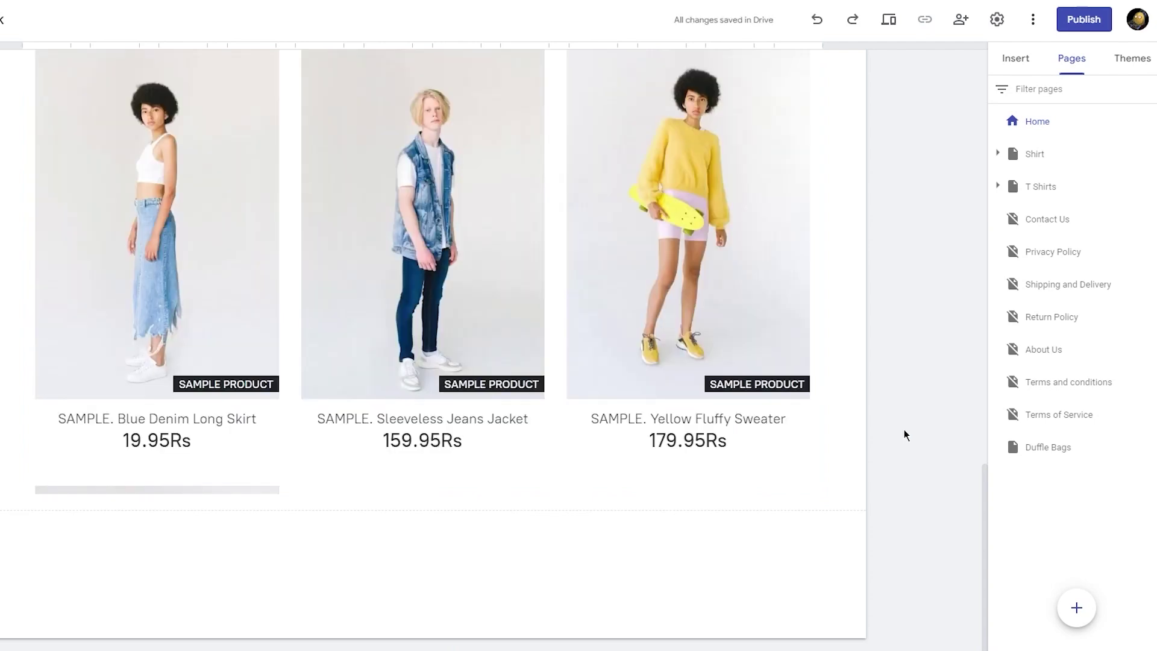
Check the embedded product grid and lengthen its frame past the Pink Hoodie and the My Account, Track Orders and Shopping Bag links.
{"action": "scroll", "coordinate": [894, 283], "scroll_direction": "up", "scroll_amount": 15}
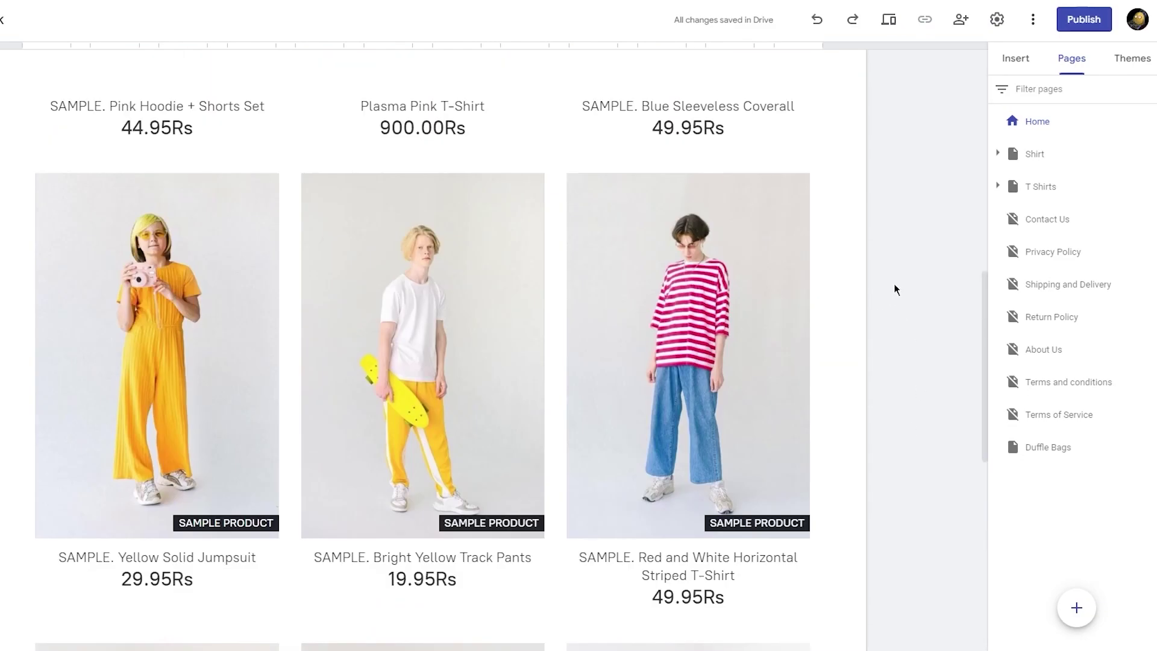
{"action": "left_click", "coordinate": [572, 280]}
{"action": "scroll", "coordinate": [761, 274], "scroll_direction": "down", "scroll_amount": 5}
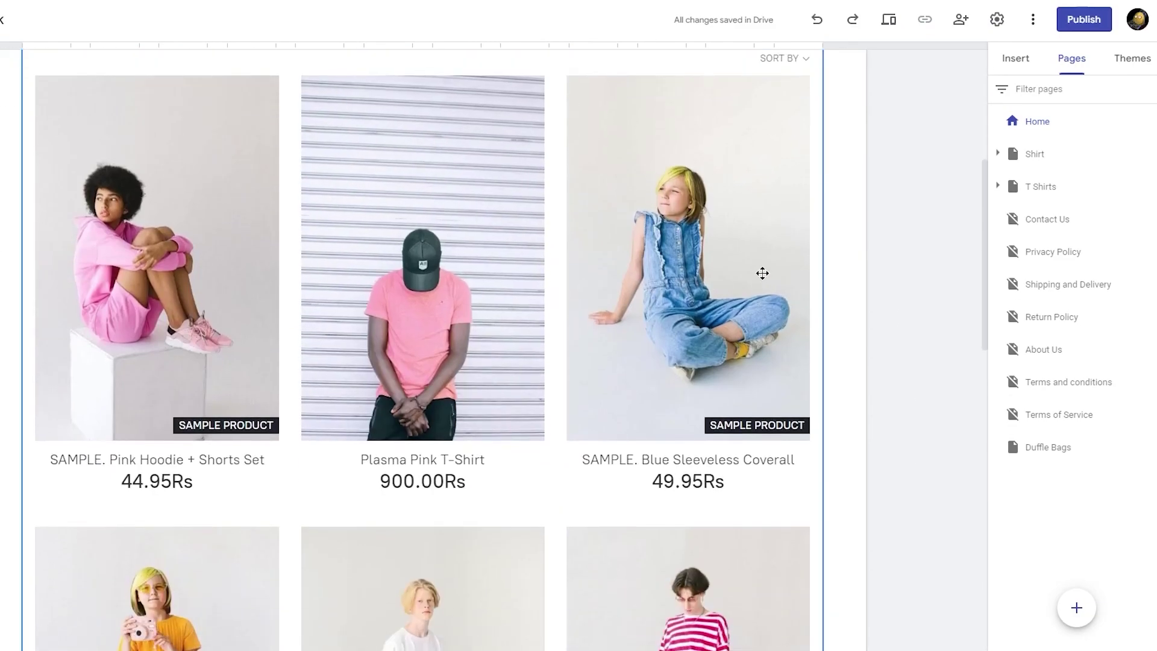
{"action": "scroll", "coordinate": [762, 273], "scroll_direction": "up", "scroll_amount": 4}
{"action": "mouse_move", "coordinate": [795, 336]}
{"action": "left_mouse_down"}
{"action": "mouse_move", "coordinate": [819, 343]}
{"action": "mouse_move", "coordinate": [795, 336]}
{"action": "left_mouse_up"}
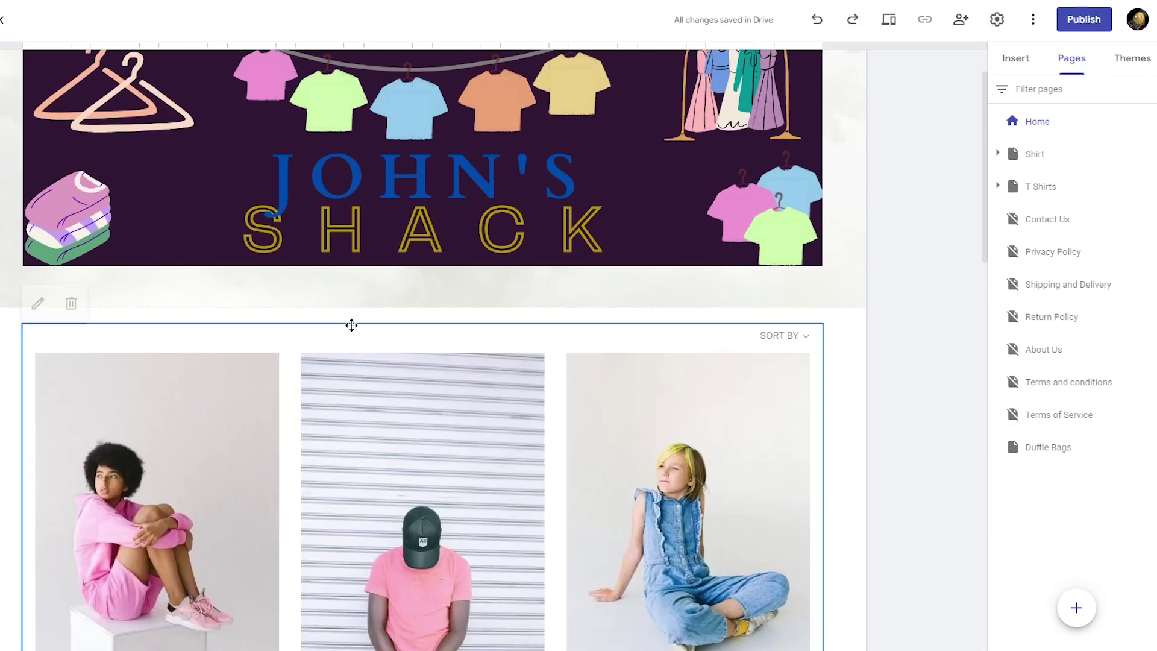
{"action": "scroll", "coordinate": [52, 431], "scroll_direction": "down", "scroll_amount": 12}
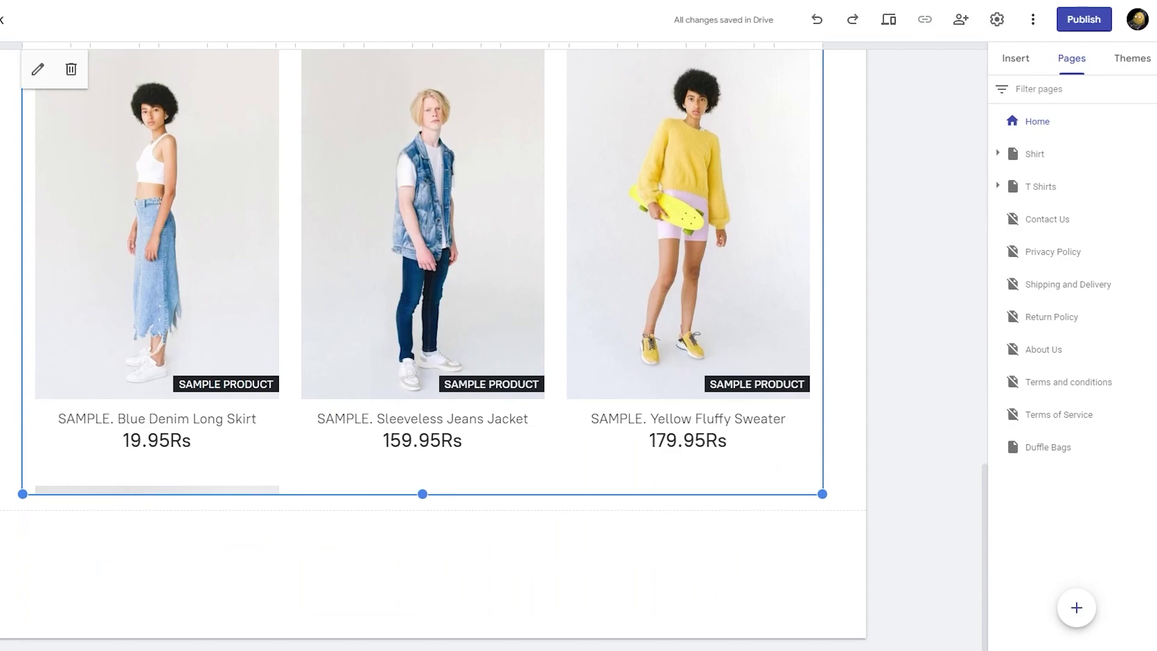
{"action": "left_click", "coordinate": [5, 449]}
{"action": "left_click_drag", "start_coordinate": [422, 494], "coordinate": [421, 645]}
{"action": "left_click_drag", "start_coordinate": [422, 494], "coordinate": [424, 592]}
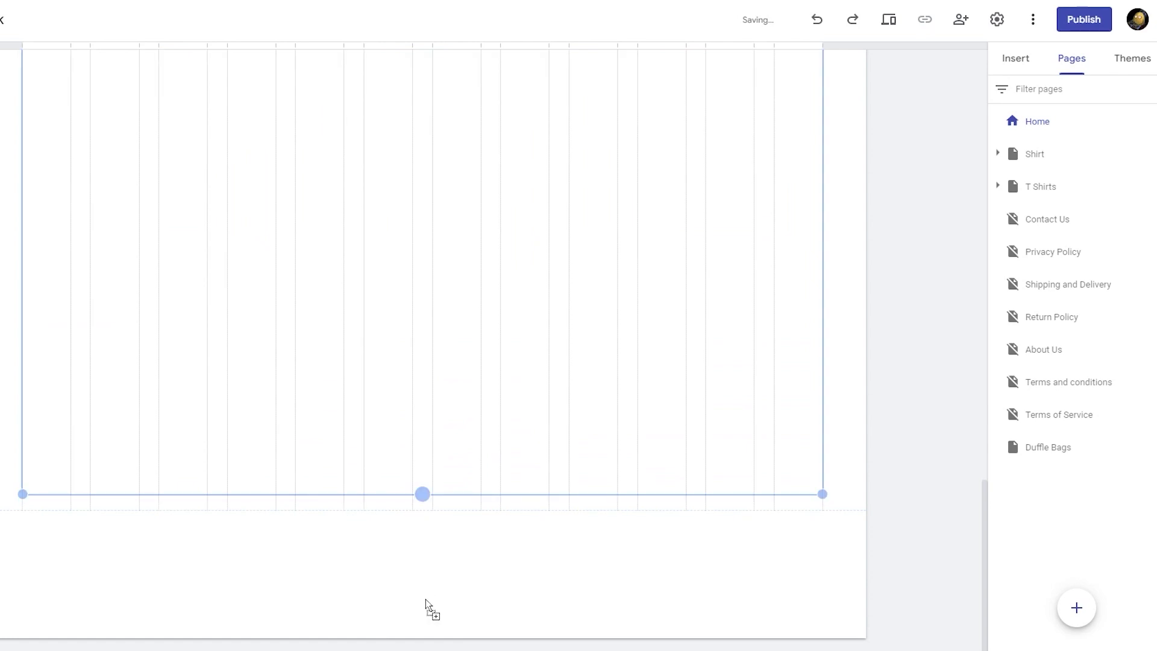
{"action": "left_click_drag", "start_coordinate": [422, 494], "coordinate": [422, 494]}
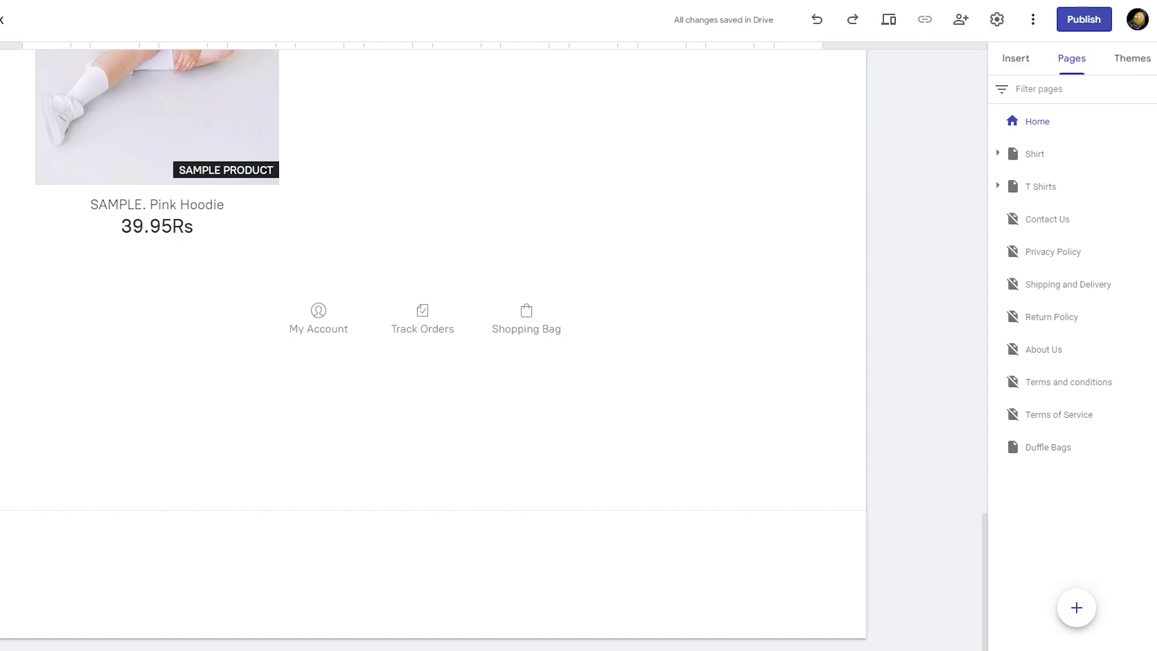
{"action": "scroll", "coordinate": [351, 485], "scroll_direction": "up", "scroll_amount": 15}
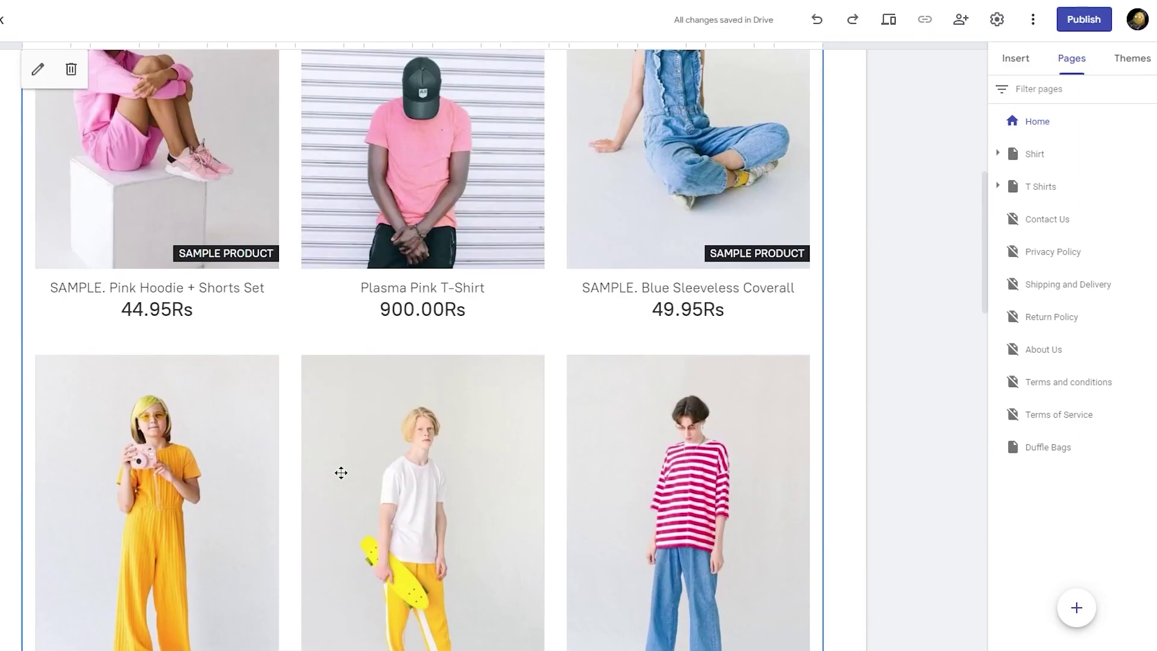
{"action": "scroll", "coordinate": [327, 467], "scroll_direction": "down", "scroll_amount": 15}
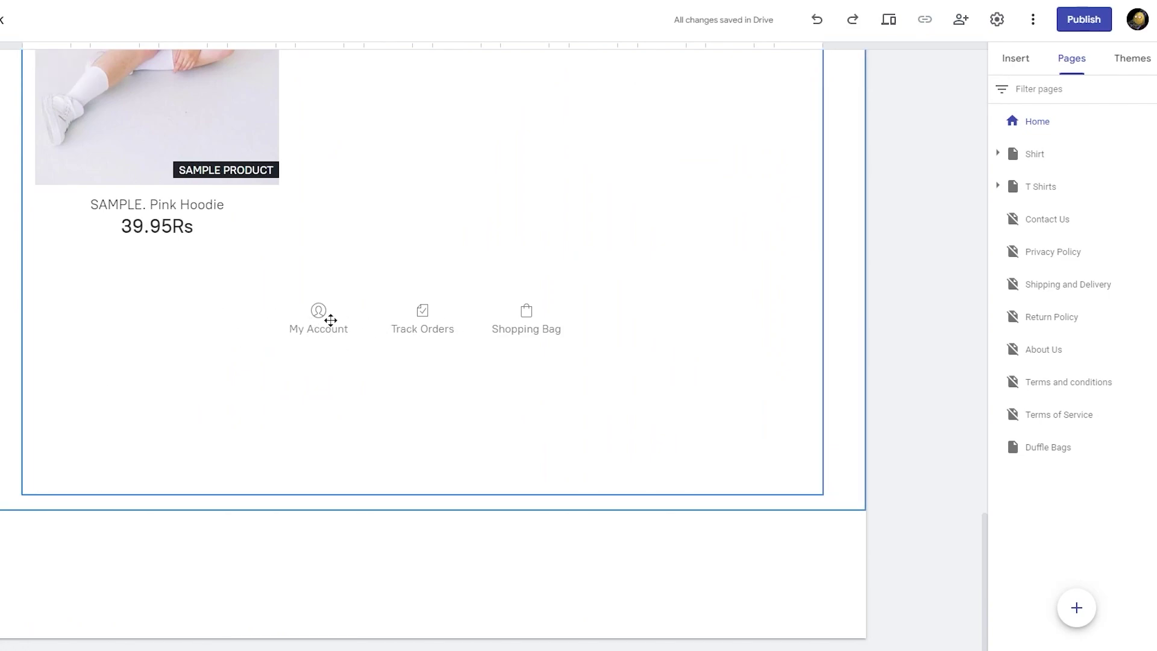
Review the embedded product grid and shorten its frame to end just below the My Account, Track Orders and Shopping Bag links.
{"action": "scroll", "coordinate": [4, 306], "scroll_direction": "up", "scroll_amount": 10}
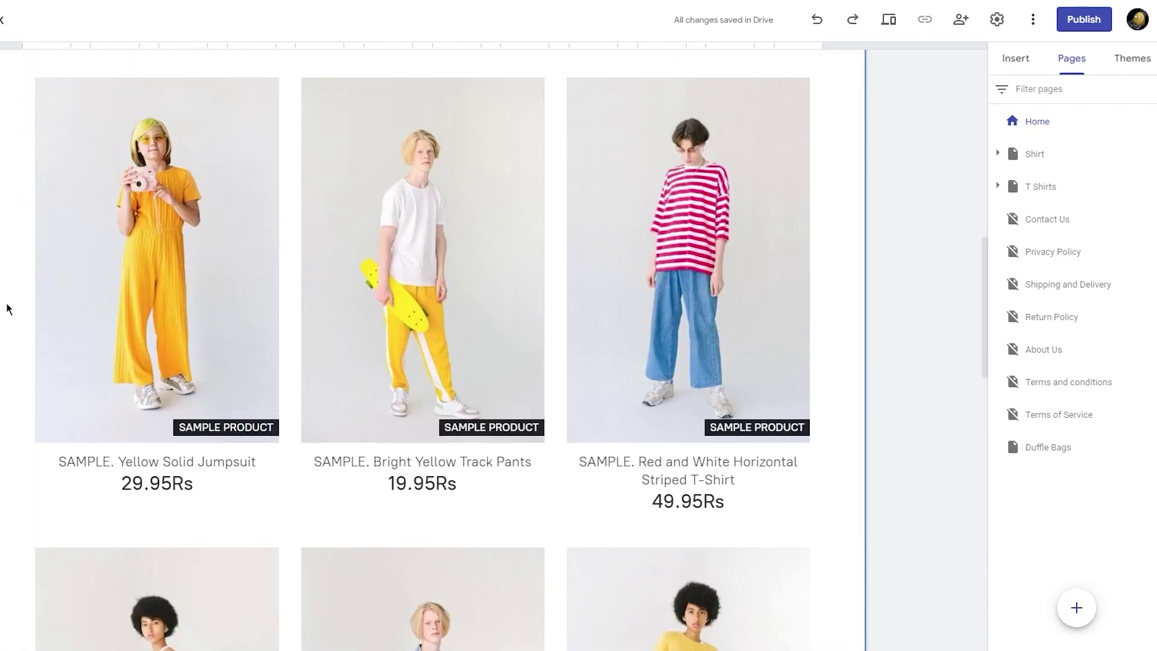
{"action": "scroll", "coordinate": [7, 308], "scroll_direction": "up", "scroll_amount": 5}
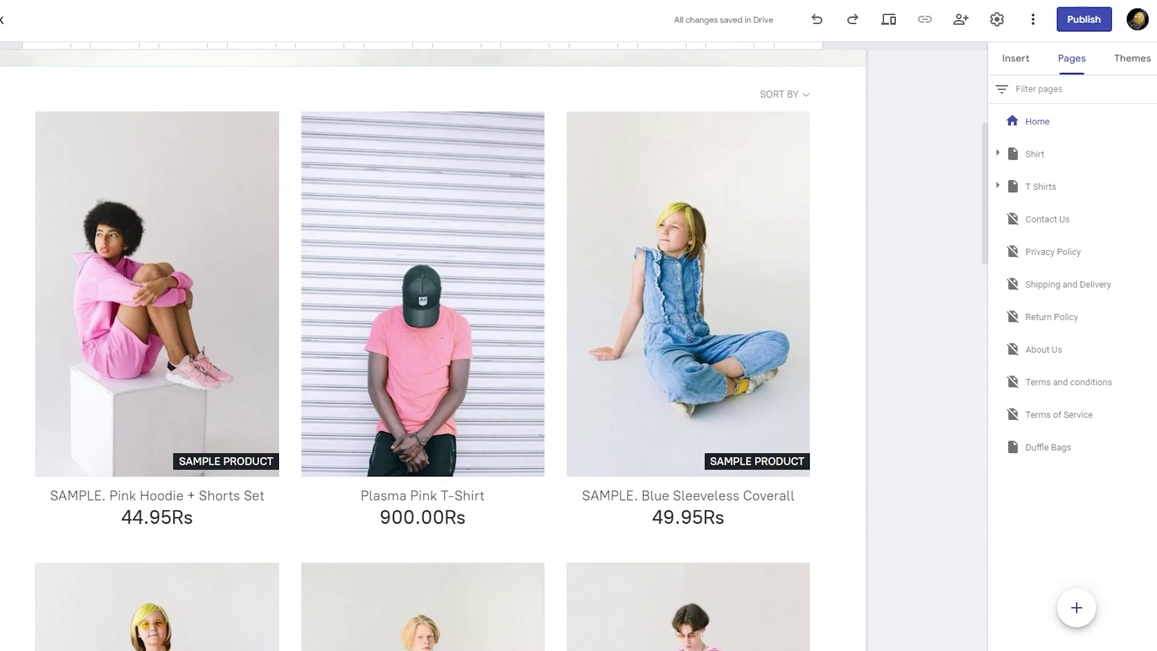
{"action": "scroll", "coordinate": [663, 298], "scroll_direction": "down", "scroll_amount": 15}
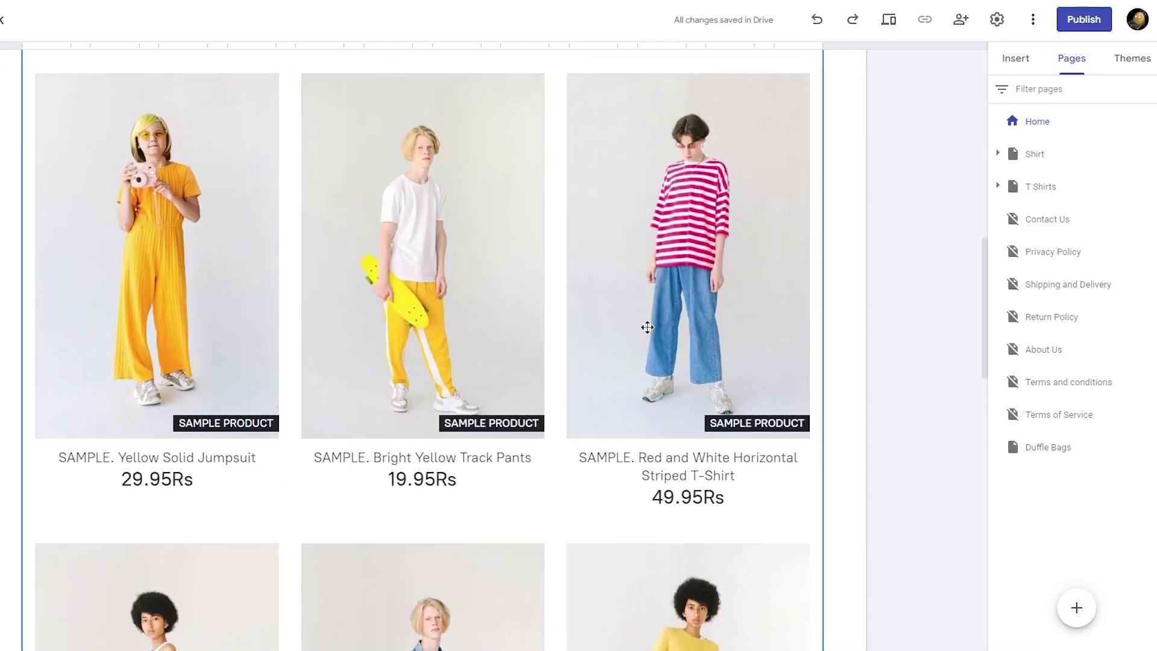
{"action": "left_click", "coordinate": [425, 451]}
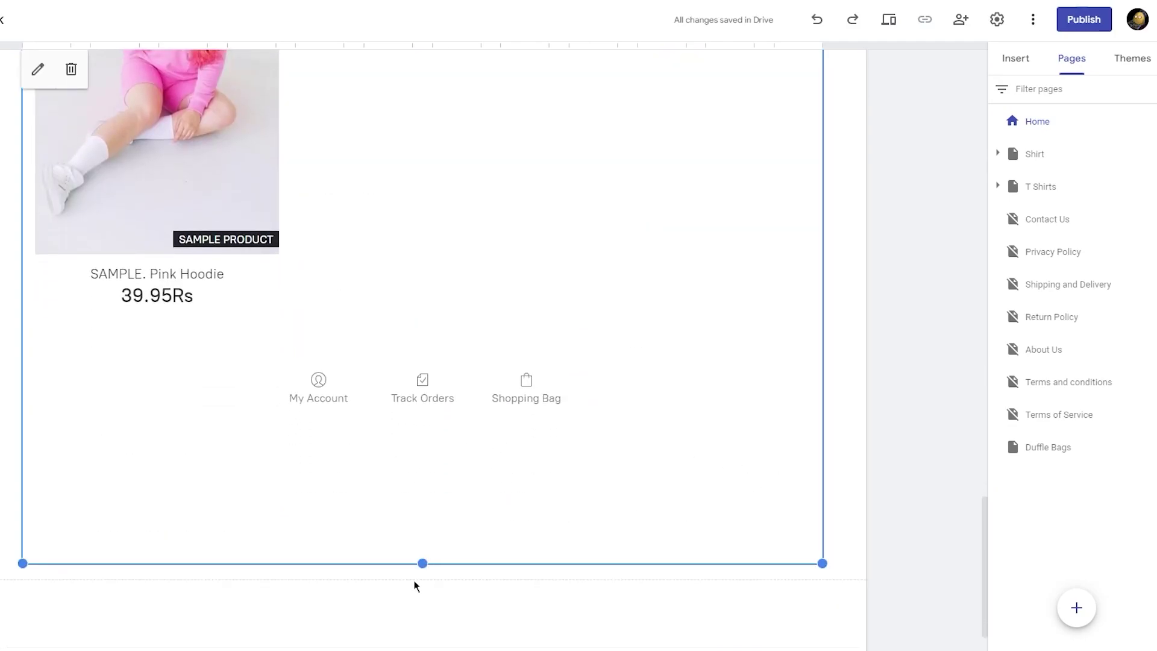
{"action": "left_click_drag", "start_coordinate": [423, 563], "coordinate": [438, 424]}
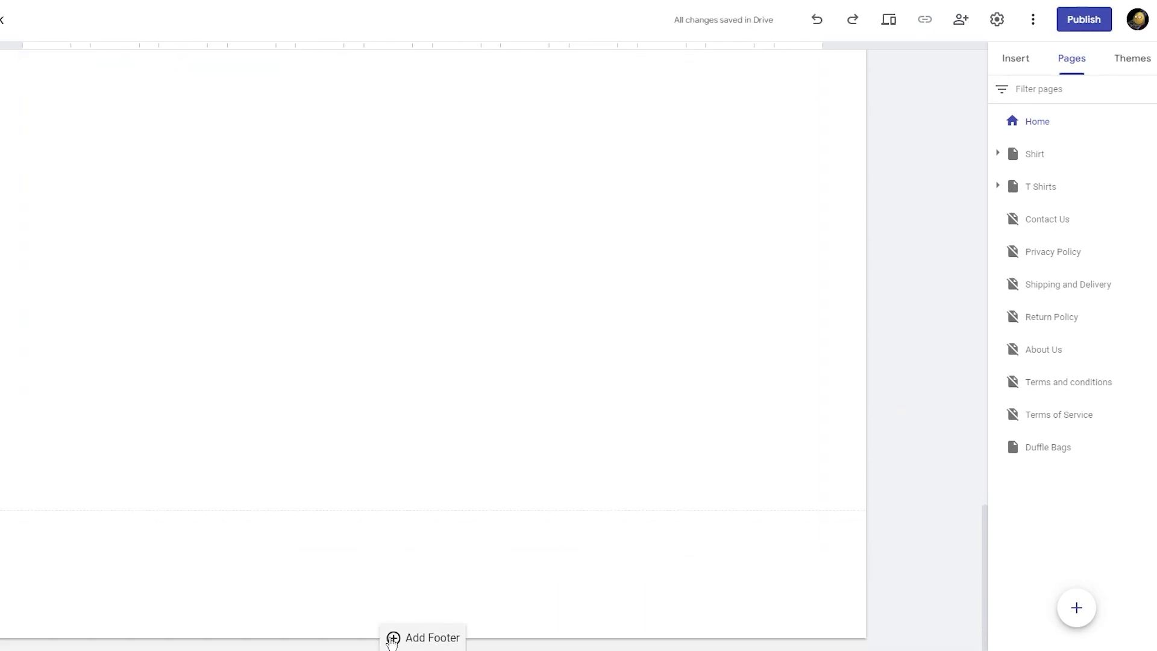
Add a text box below the embedded store reading "JUST ARRIVED" and centre its text.
{"action": "double_click", "coordinate": [572, 542]}
{"action": "left_click", "coordinate": [571, 542]}
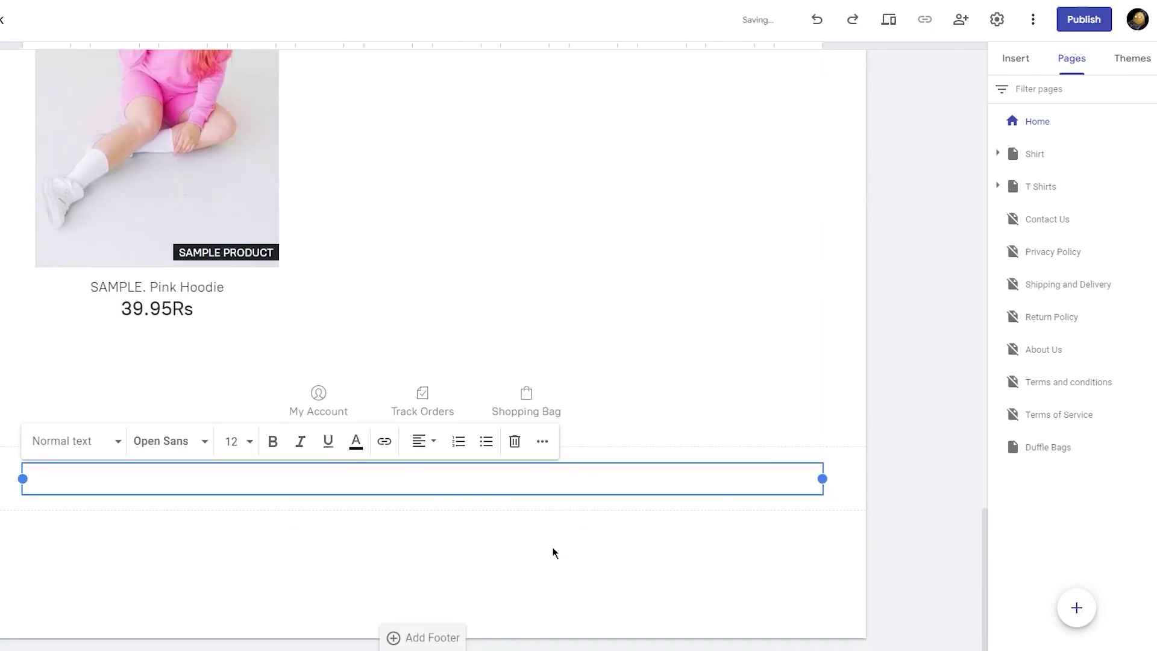
{"action": "type", "text": "JUST ARRIVED"}
{"action": "left_click", "coordinate": [423, 440]}
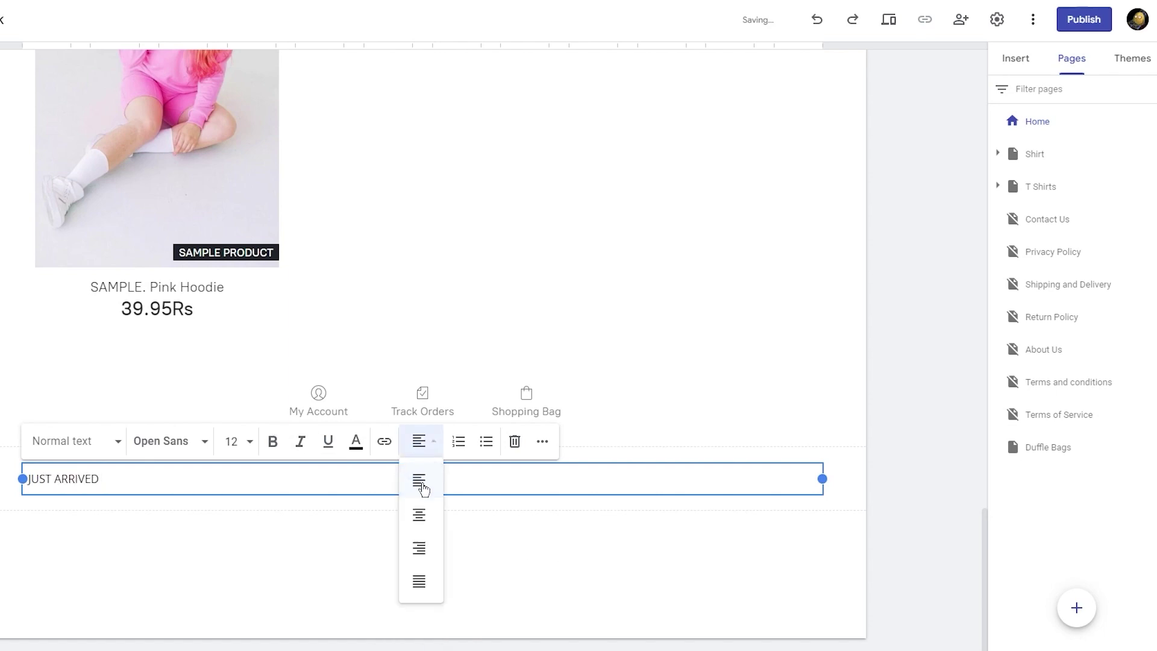
{"action": "left_click", "coordinate": [403, 512]}
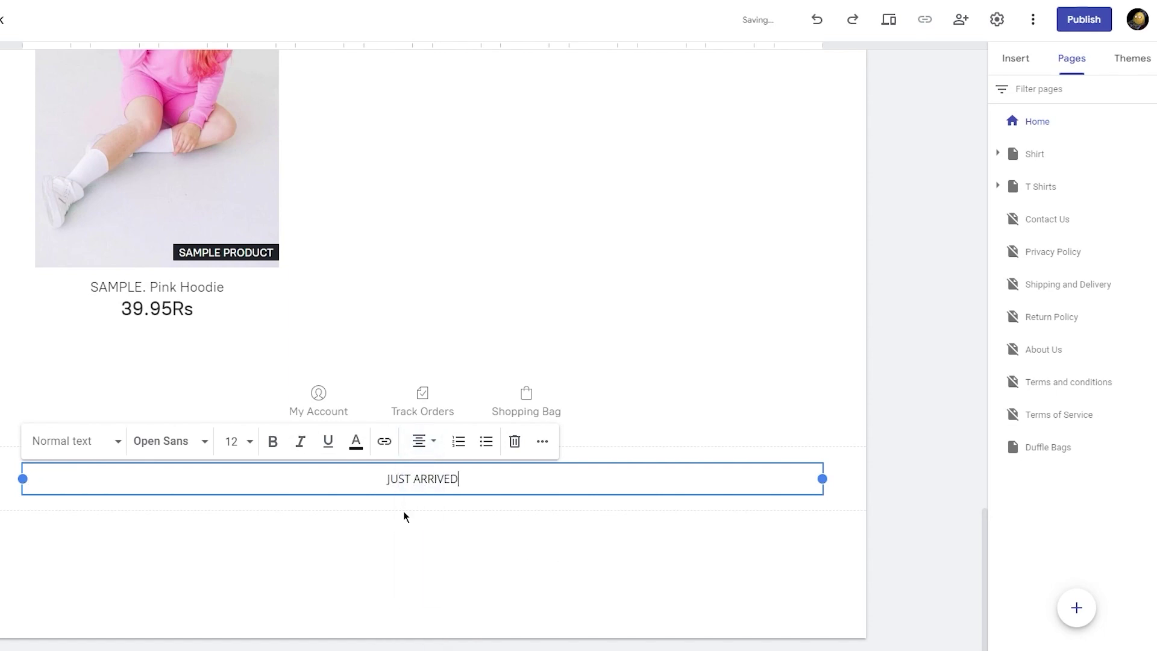
Make the JUST ARRIVED text bold and change its font to Impact, without list numbering.
{"action": "left_click_drag", "start_coordinate": [531, 490], "coordinate": [330, 485]}
{"action": "left_click", "coordinate": [276, 442]}
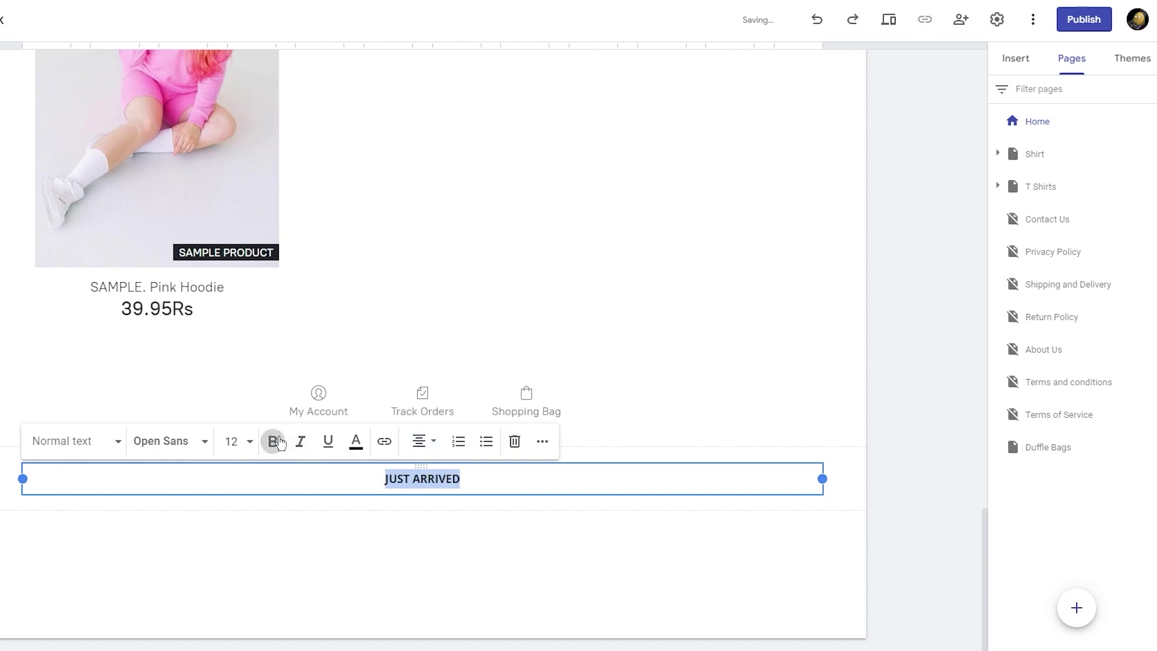
{"action": "left_click", "coordinate": [197, 442]}
{"action": "scroll", "coordinate": [215, 545], "scroll_direction": "down", "scroll_amount": 4}
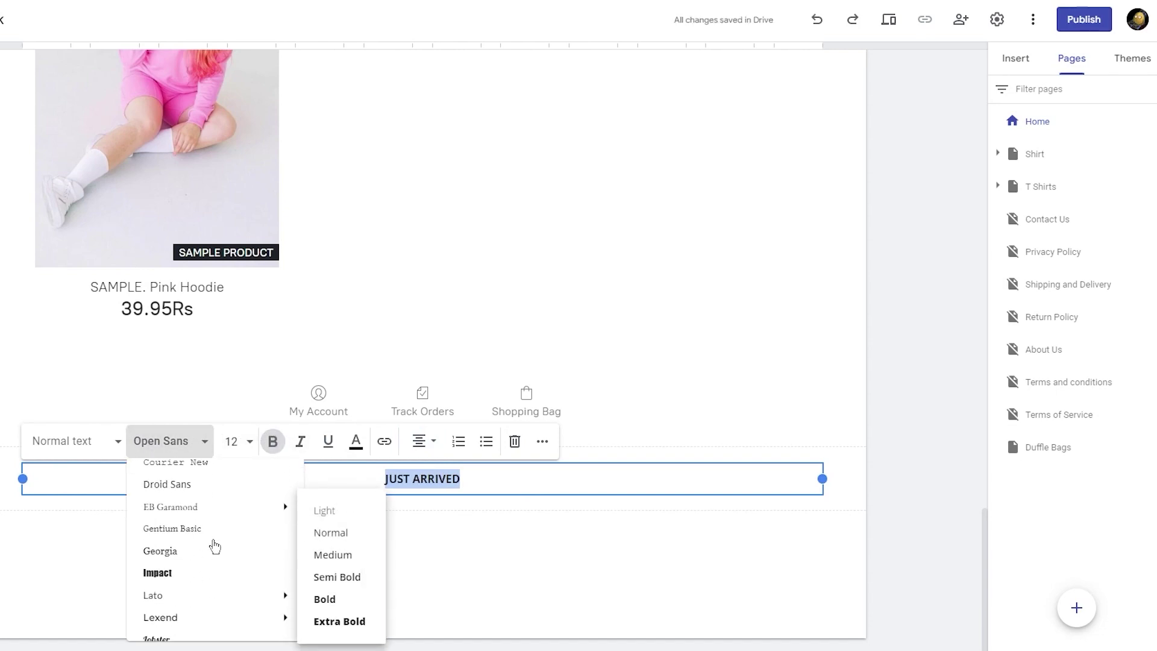
{"action": "left_click", "coordinate": [177, 576]}
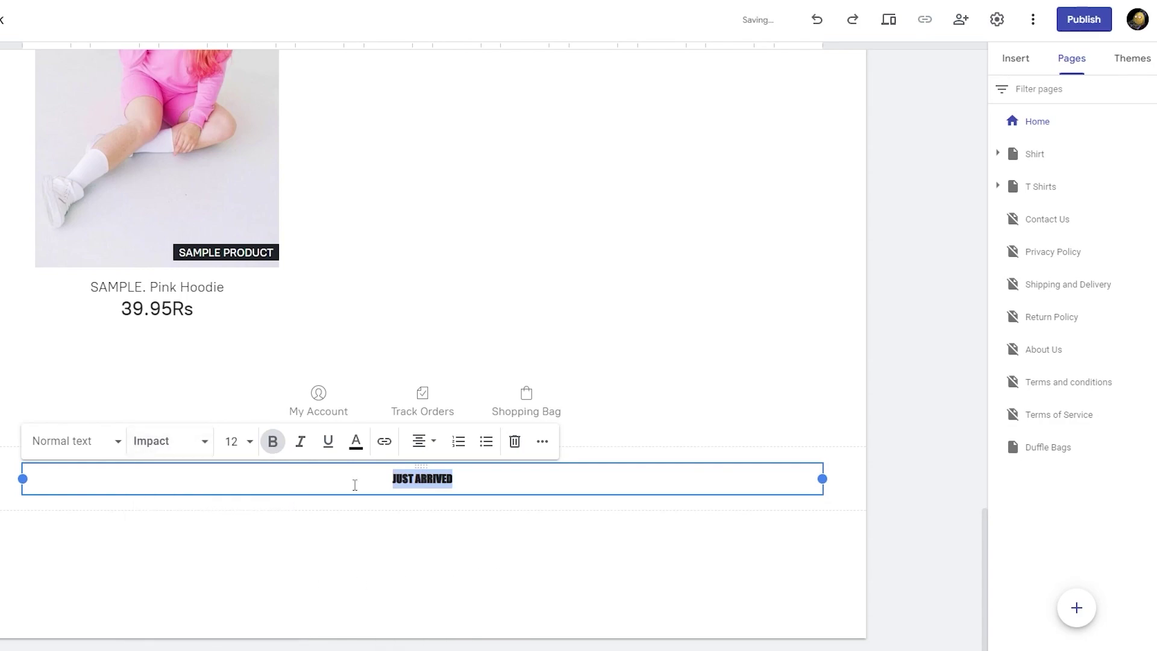
{"action": "left_click", "coordinate": [458, 443]}
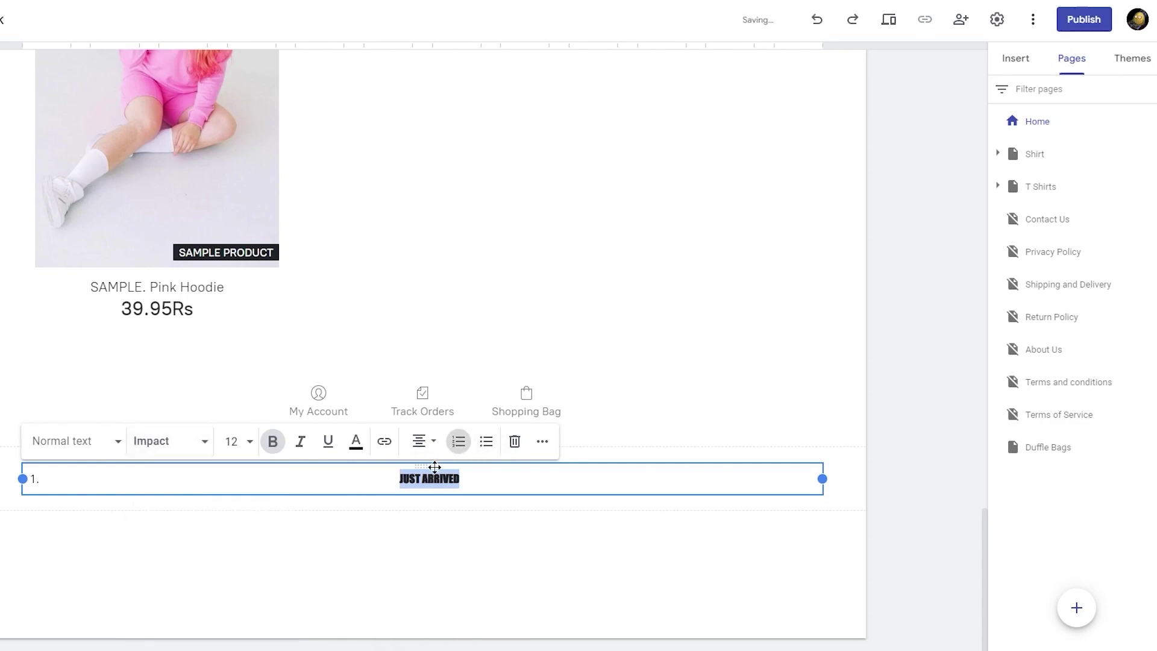
{"action": "left_click", "coordinate": [459, 445]}
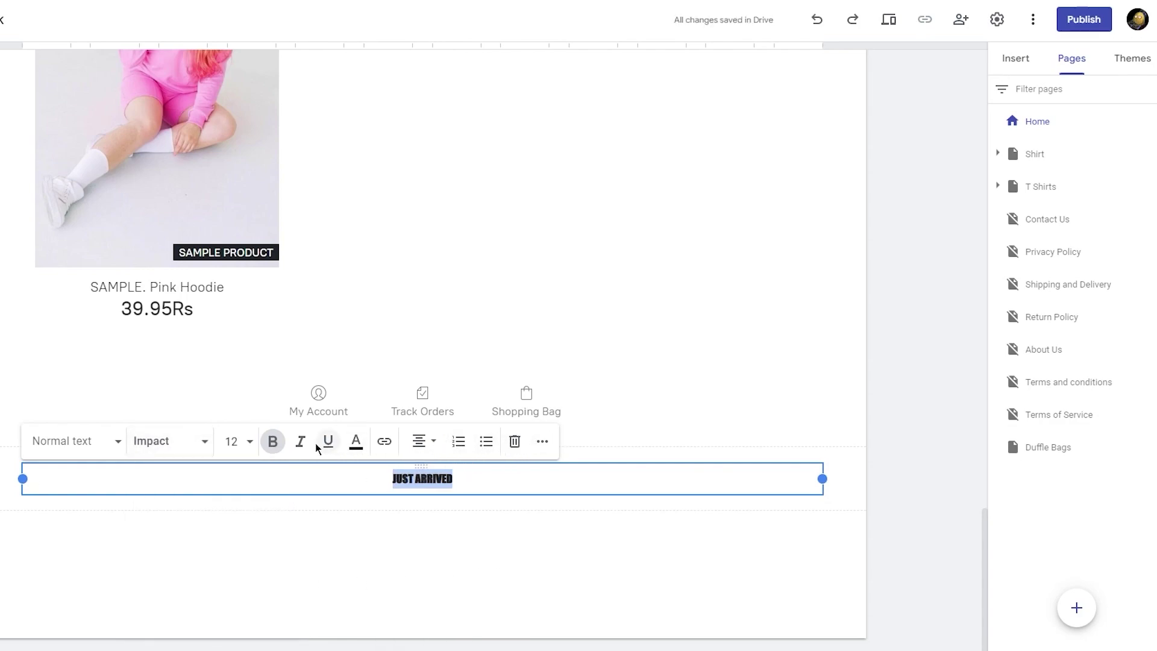
Set the JUST ARRIVED text to size 24 and move its section up between the John's Shack banner and the embedded store.
{"action": "left_click", "coordinate": [243, 443]}
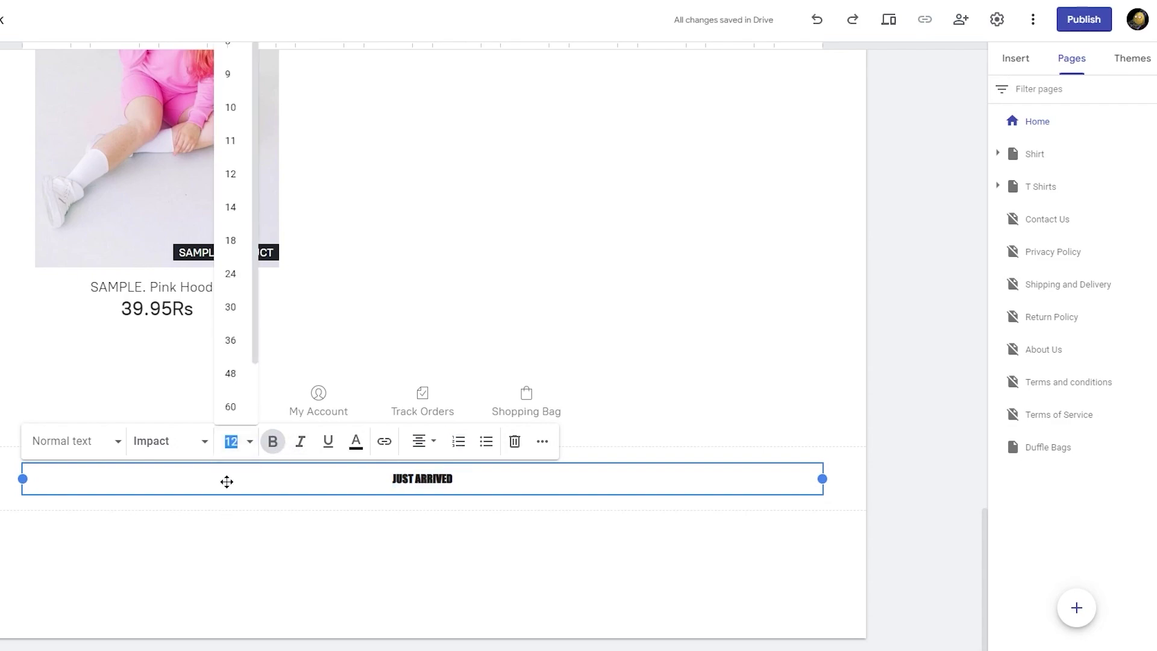
{"action": "left_click", "coordinate": [230, 275]}
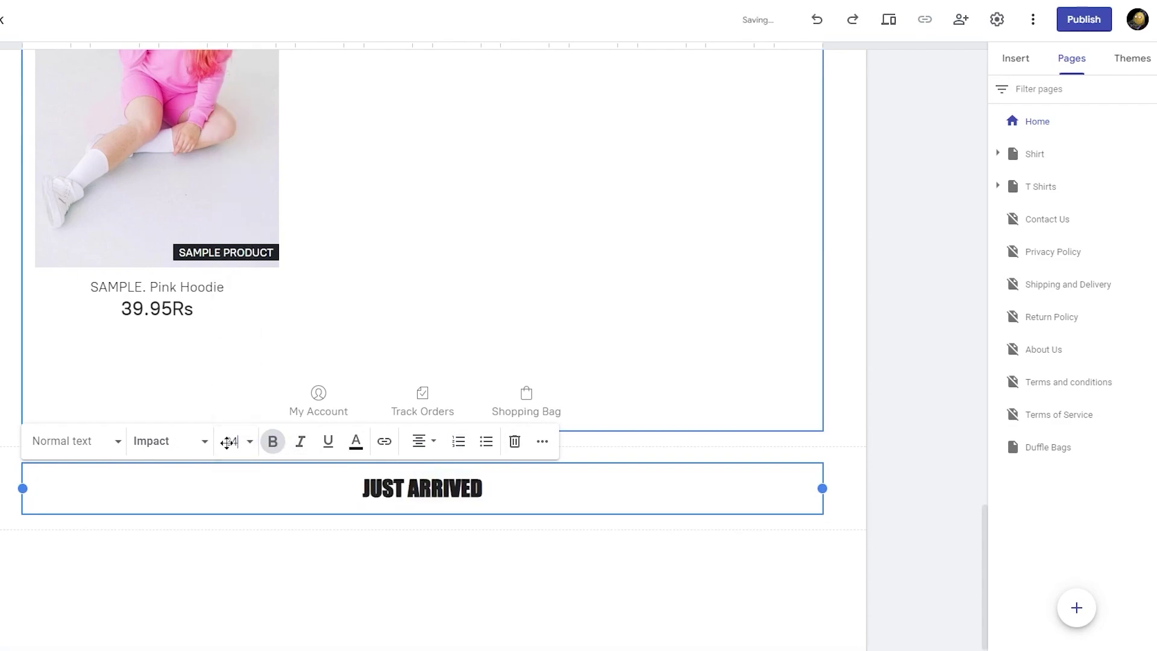
{"action": "left_click", "coordinate": [401, 613]}
{"action": "left_click", "coordinate": [561, 503]}
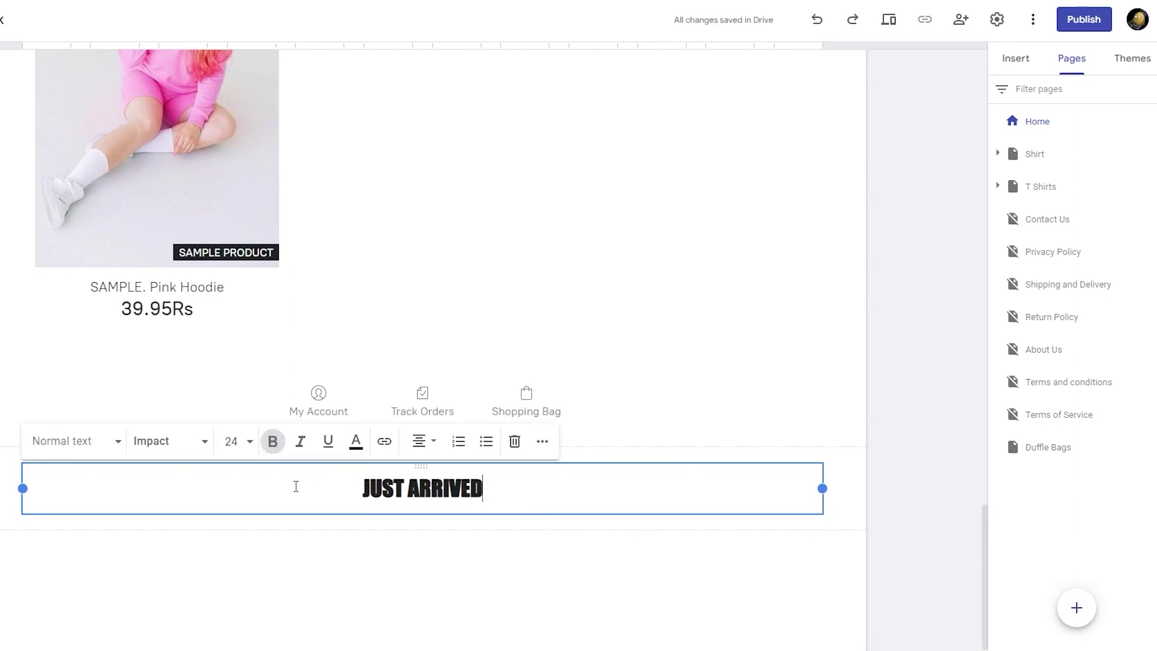
{"action": "left_click_drag", "start_coordinate": [2, 488], "coordinate": [5, 343]}
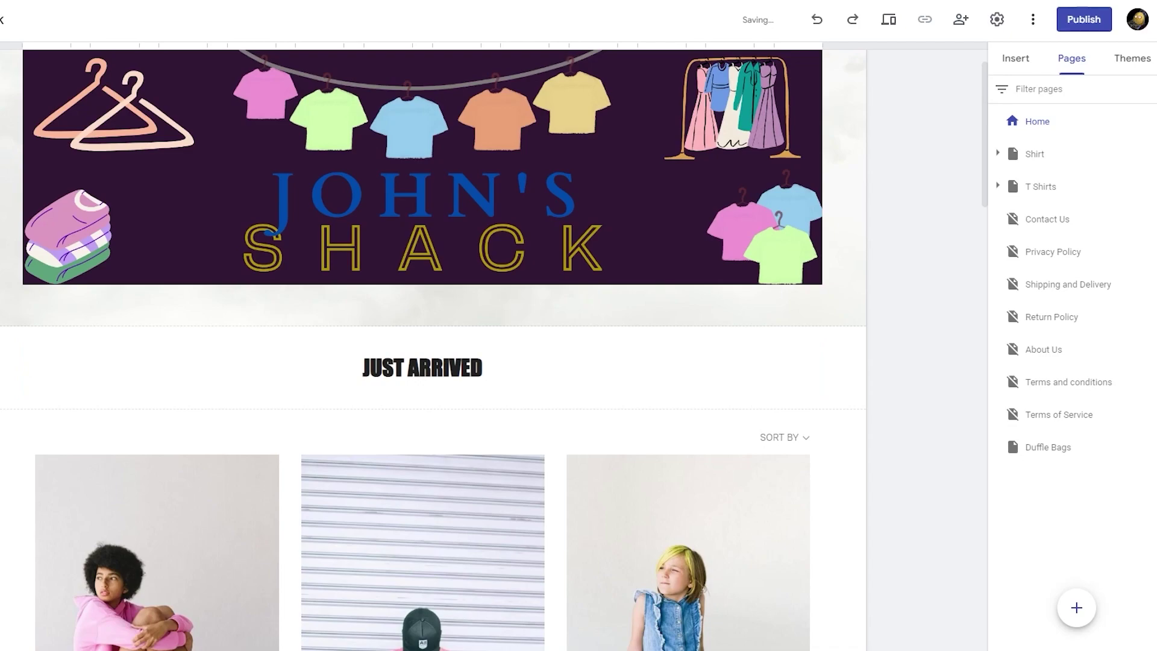
Try the Style 2 section colours on the JUST ARRIVED section and return it to Style 1.
{"action": "left_click", "coordinate": [1, 350]}
{"action": "left_click", "coordinate": [36, 411]}
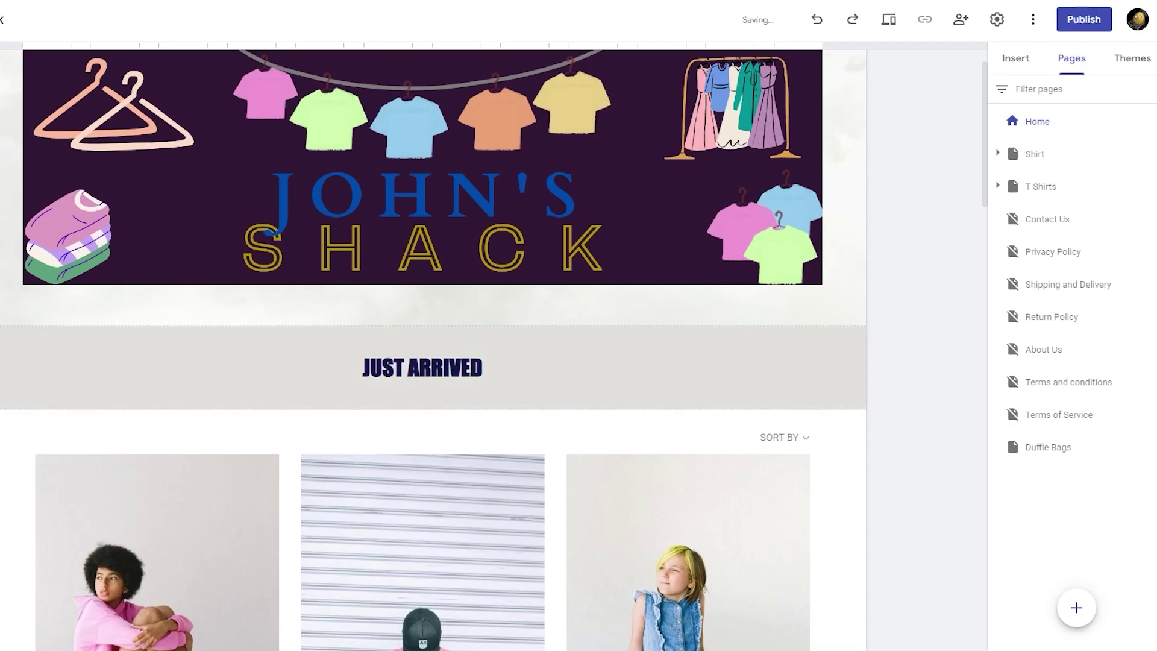
{"action": "left_click", "coordinate": [1, 364]}
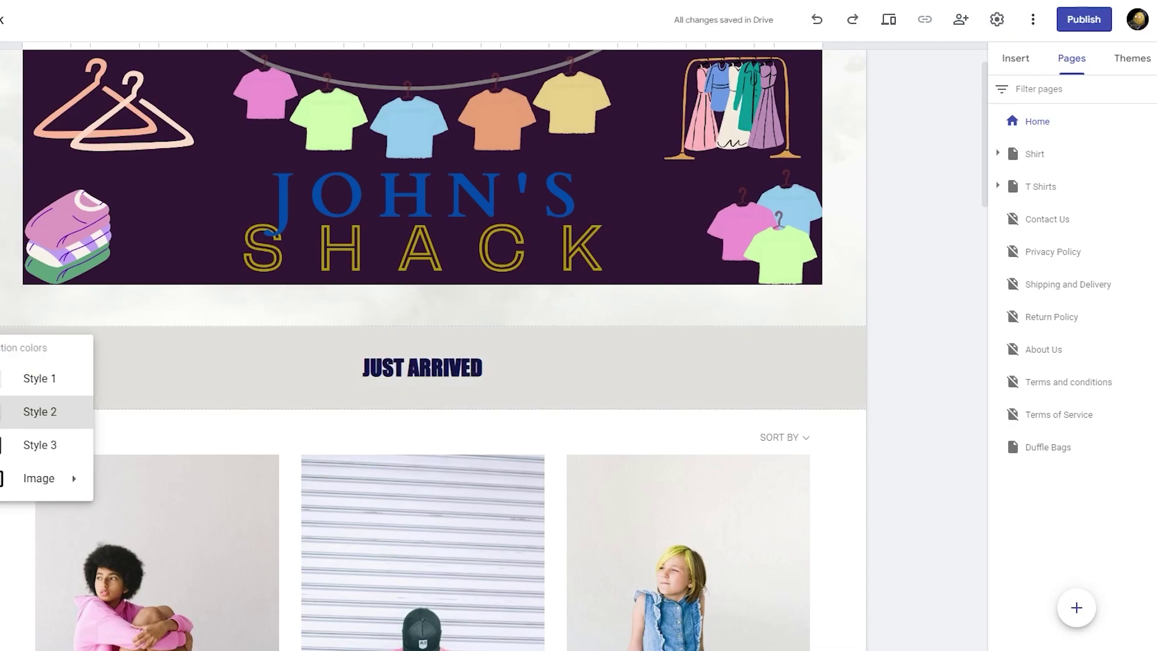
{"action": "left_click", "coordinate": [15, 379]}
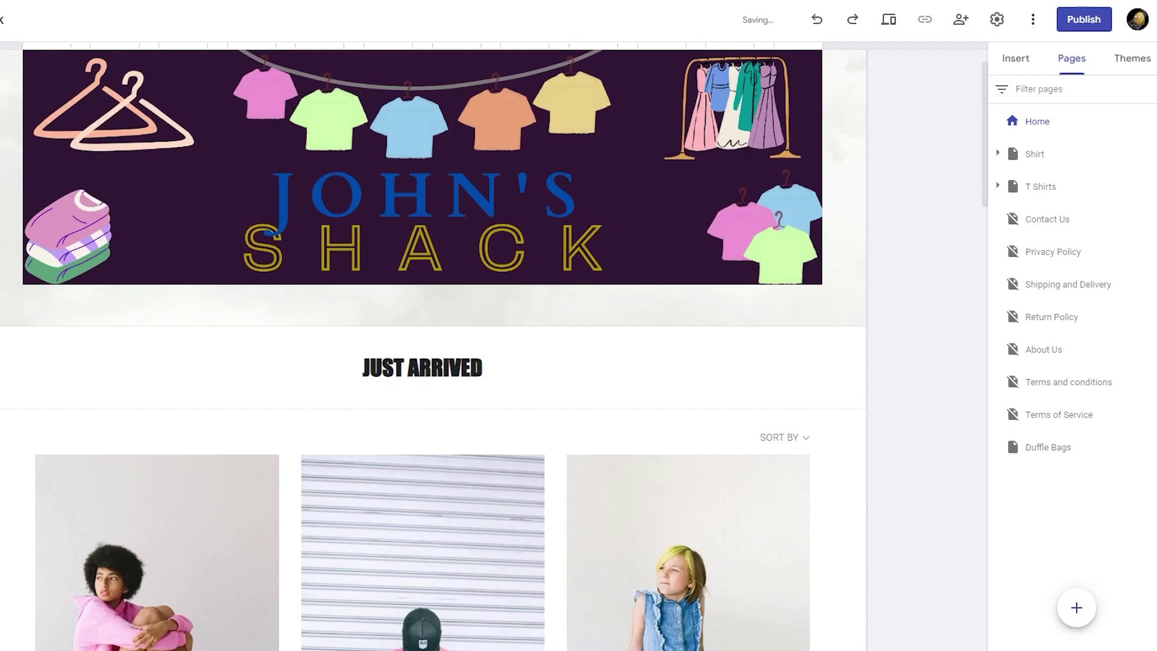
Apply the Style 2 section colours to the embedded store section and check the background down the whole product grid.
{"action": "left_click", "coordinate": [1, 427]}
{"action": "left_click", "coordinate": [36, 494]}
{"action": "scroll", "coordinate": [36, 494], "scroll_direction": "down", "scroll_amount": 14}
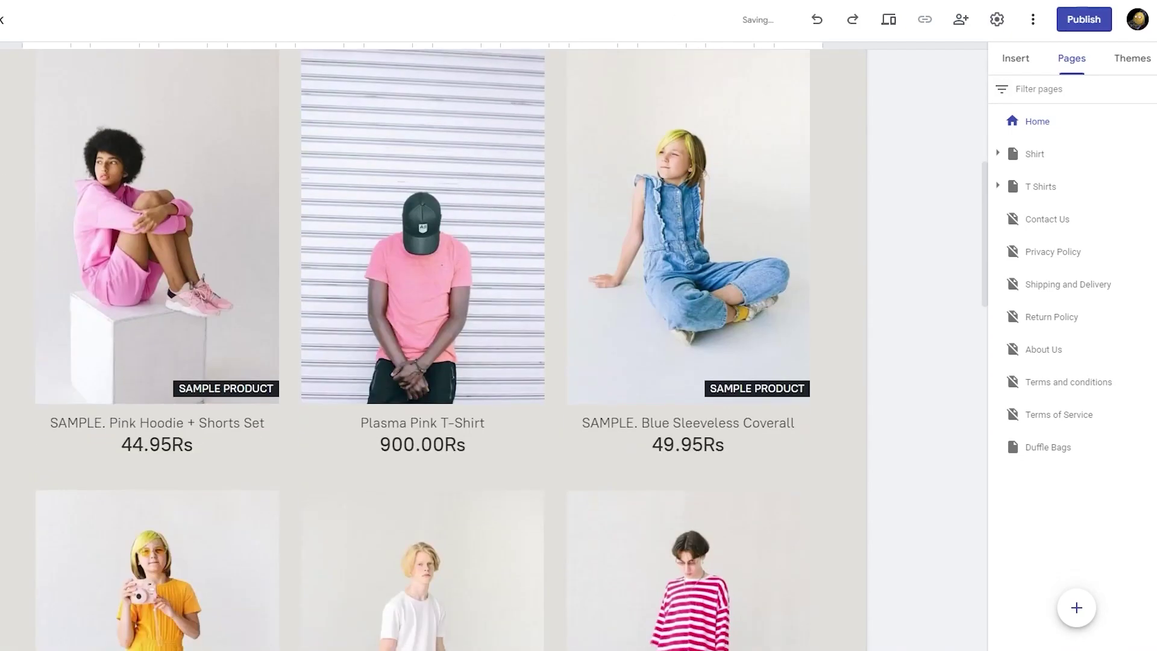
{"action": "scroll", "coordinate": [433, 344], "scroll_direction": "down", "scroll_amount": 15}
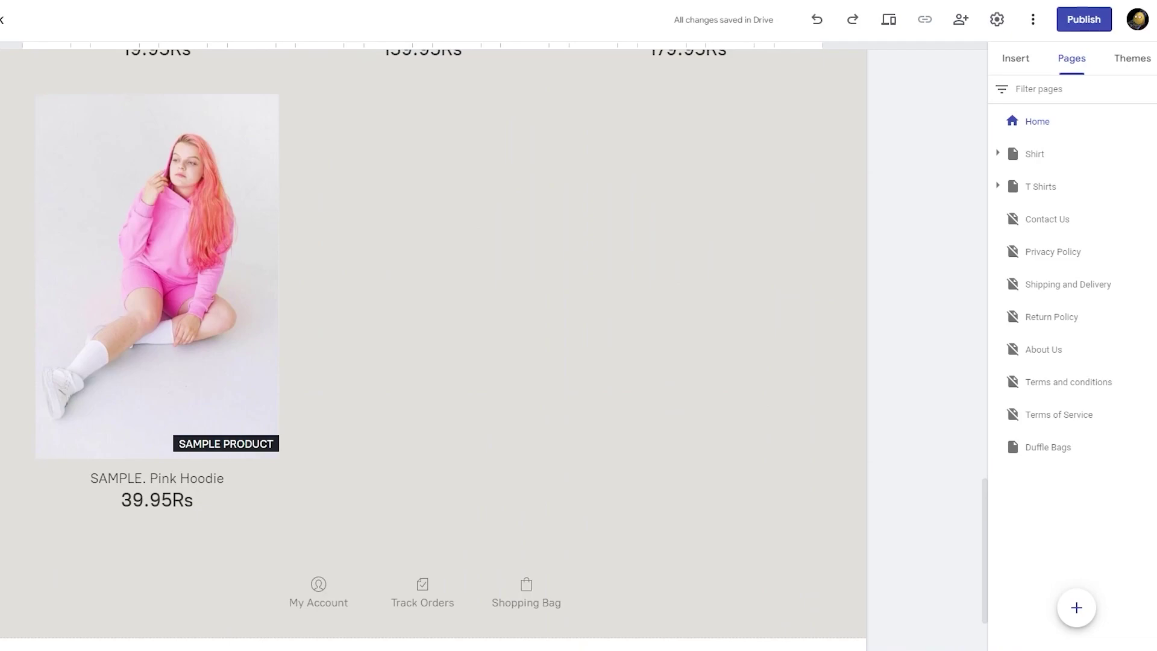
{"action": "scroll", "coordinate": [88, 332], "scroll_direction": "down", "scroll_amount": 2}
{"action": "scroll", "coordinate": [69, 384], "scroll_direction": "up", "scroll_amount": 20}
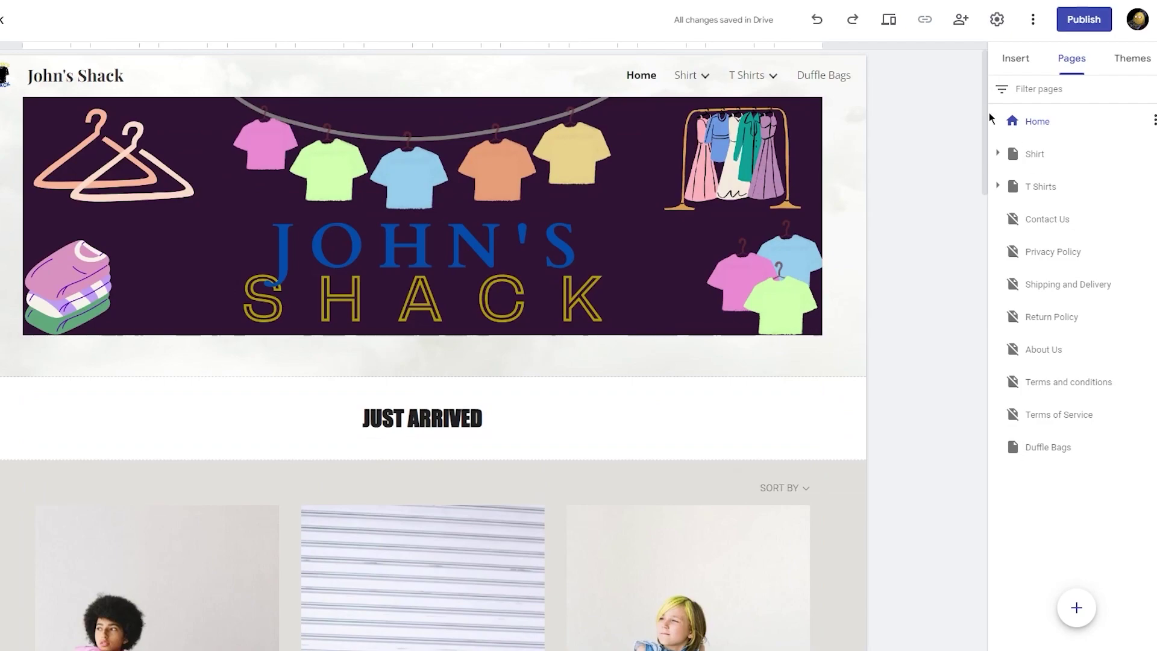
Preview the site and examine the Home page's banner, JUST ARRIVED heading and embedded product grid.
{"action": "left_click", "coordinate": [889, 24]}
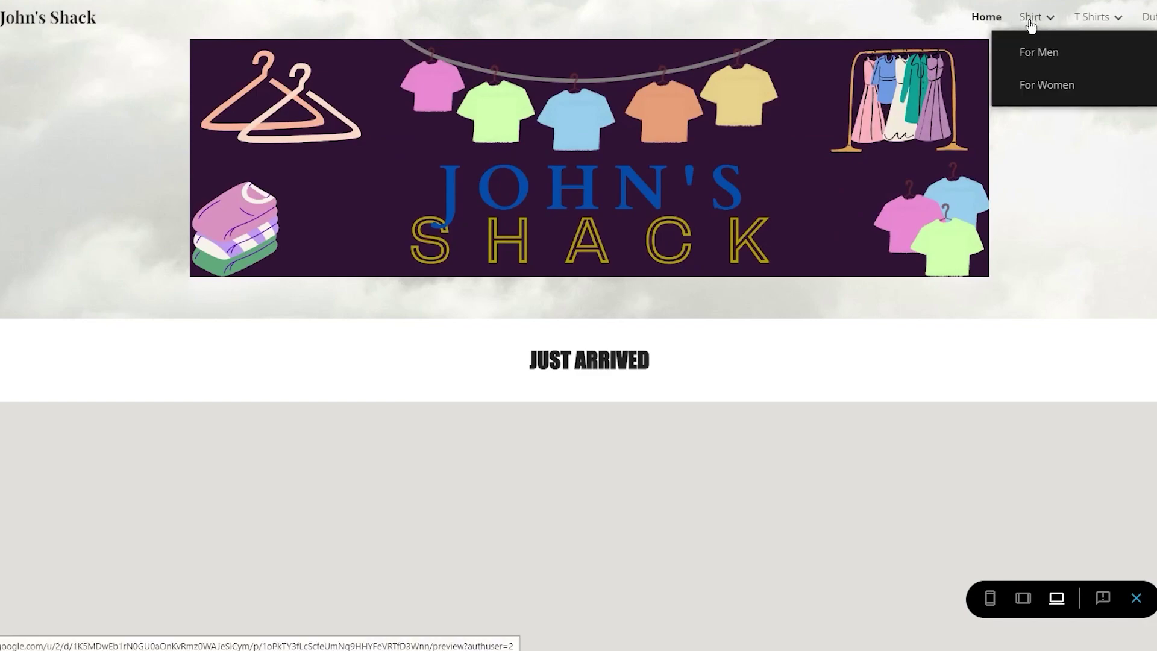
{"action": "scroll", "coordinate": [426, 219], "scroll_direction": "down", "scroll_amount": 5}
{"action": "scroll", "coordinate": [425, 220], "scroll_direction": "down", "scroll_amount": 1}
{"action": "scroll", "coordinate": [426, 220], "scroll_direction": "up", "scroll_amount": 6}
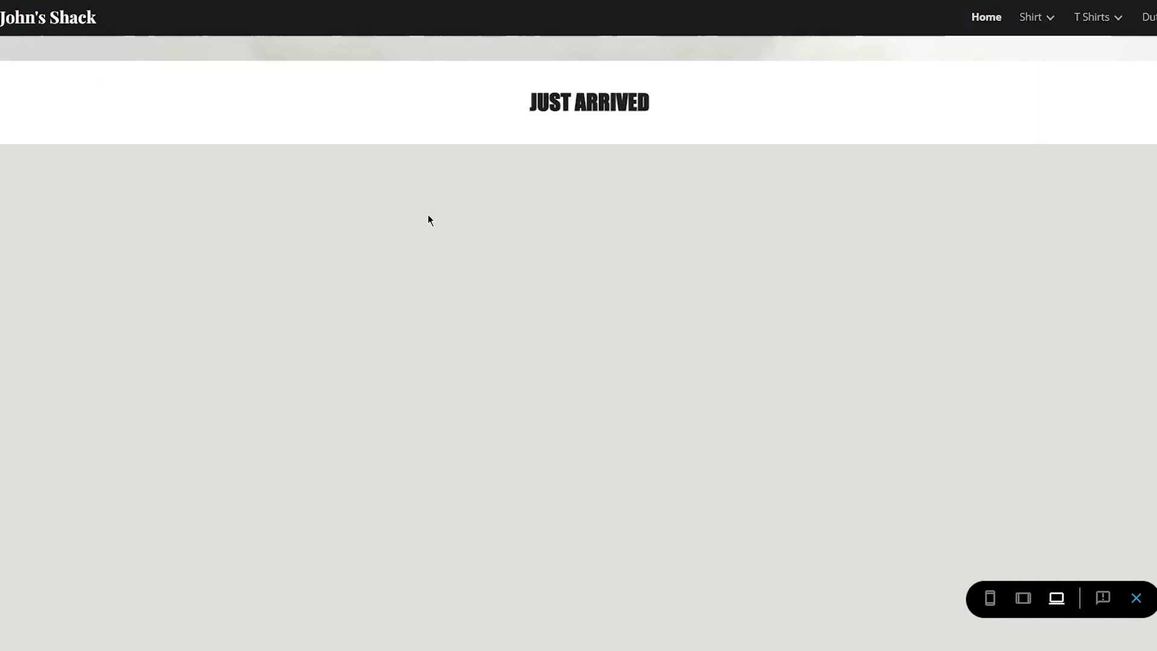
{"action": "scroll", "coordinate": [402, 371], "scroll_direction": "down", "scroll_amount": 3}
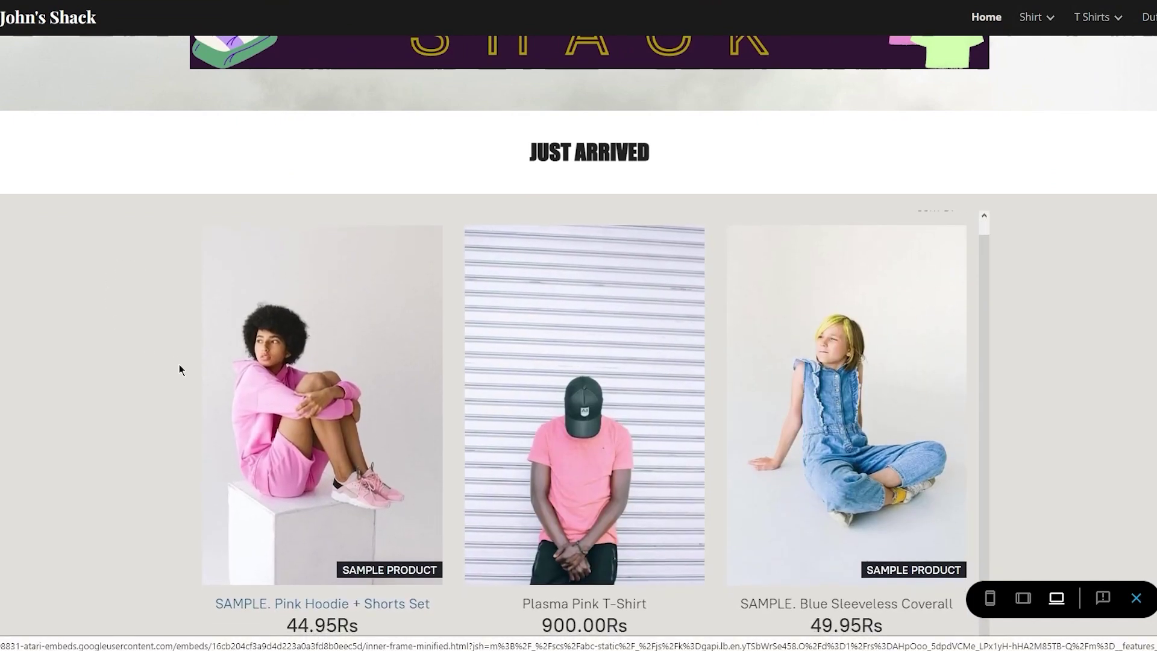
Open the Plasma Pink T-Shirt from the previewed store and look over its product page.
{"action": "left_click", "coordinate": [616, 478]}
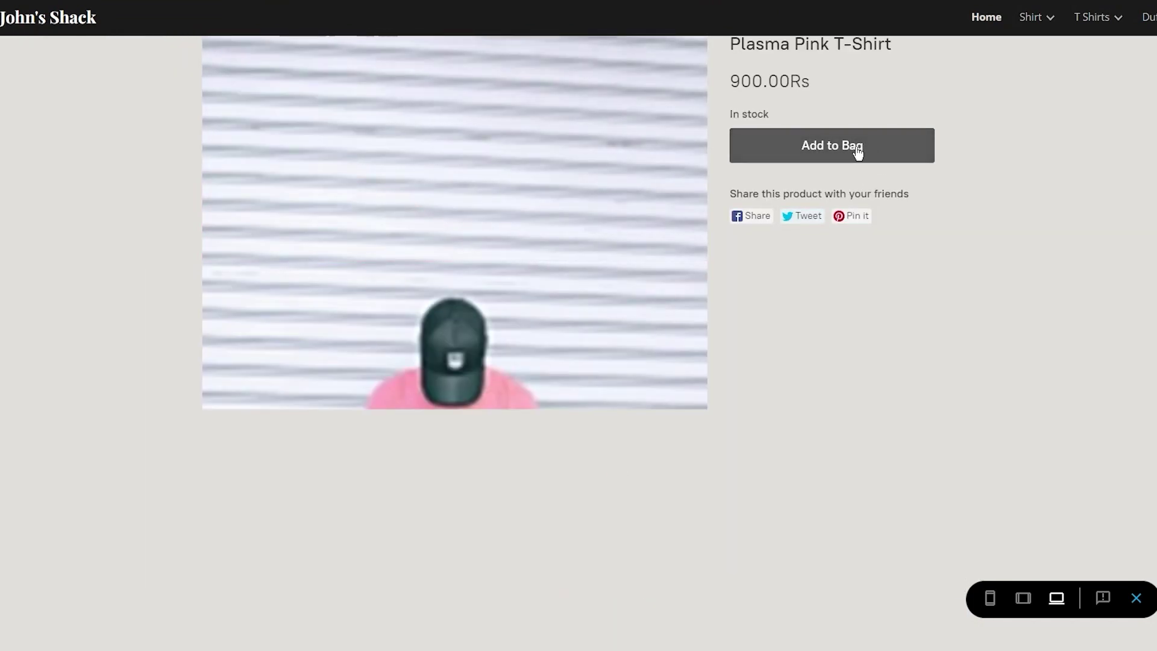
{"action": "scroll", "coordinate": [555, 350], "scroll_direction": "down", "scroll_amount": 2}
{"action": "scroll", "coordinate": [554, 349], "scroll_direction": "down", "scroll_amount": 5}
{"action": "scroll", "coordinate": [60, 382], "scroll_direction": "up", "scroll_amount": 9}
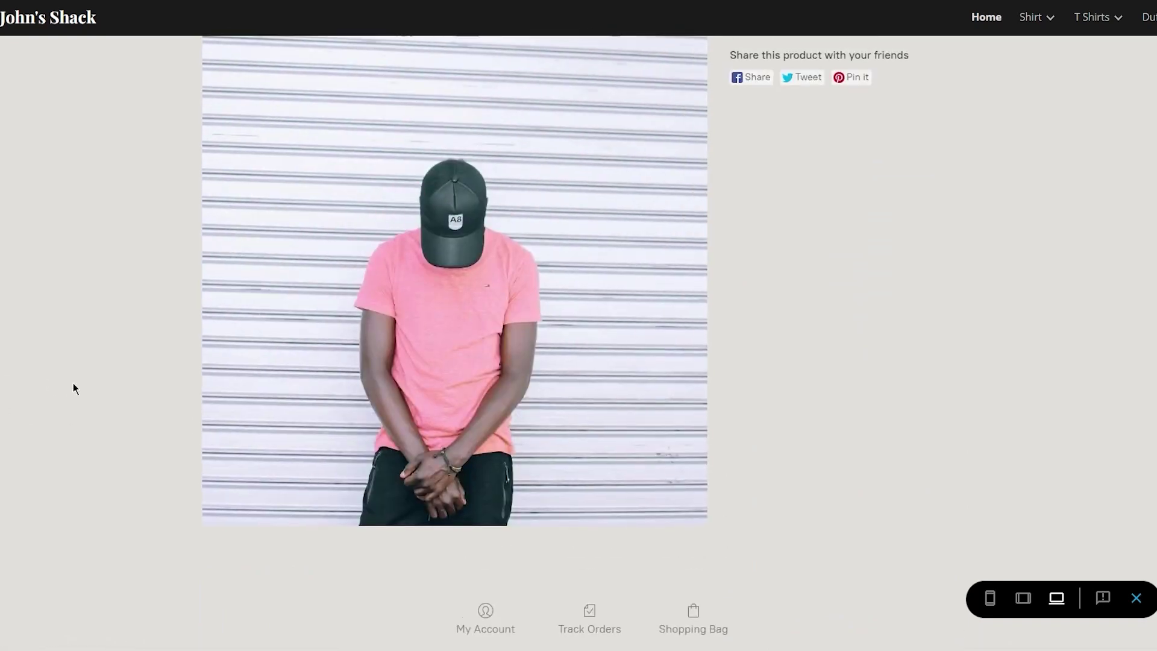
Add the Plasma Pink T-Shirt to the bag and go to checkout to review the shopping cart page.
{"action": "left_click", "coordinate": [812, 360]}
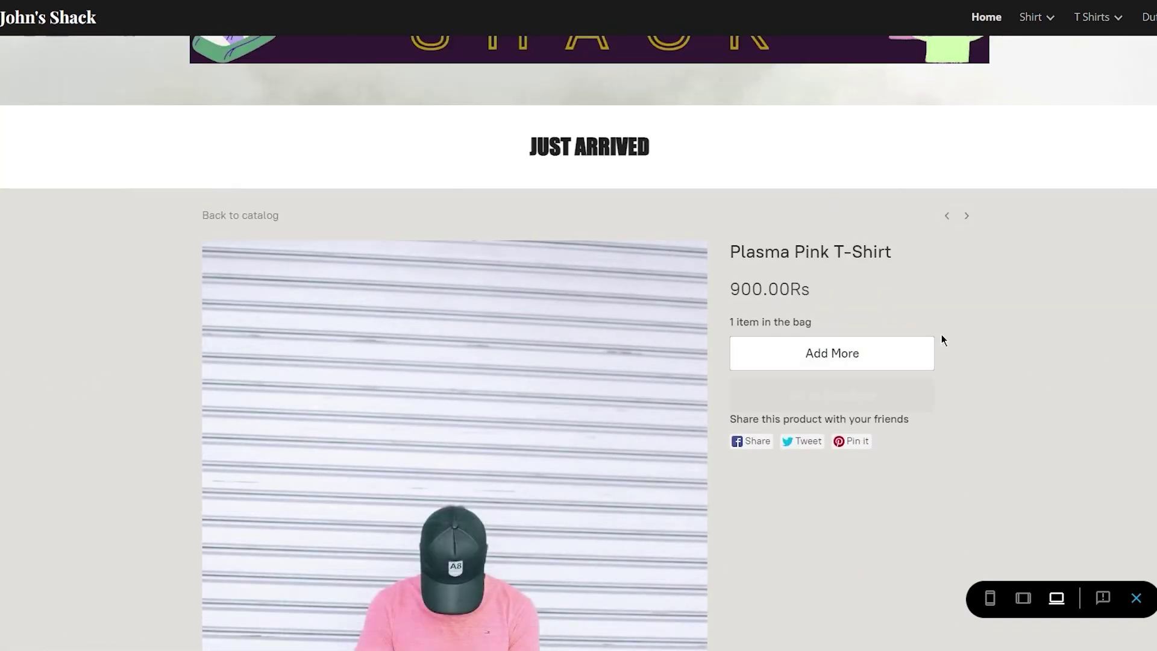
{"action": "left_click", "coordinate": [882, 393]}
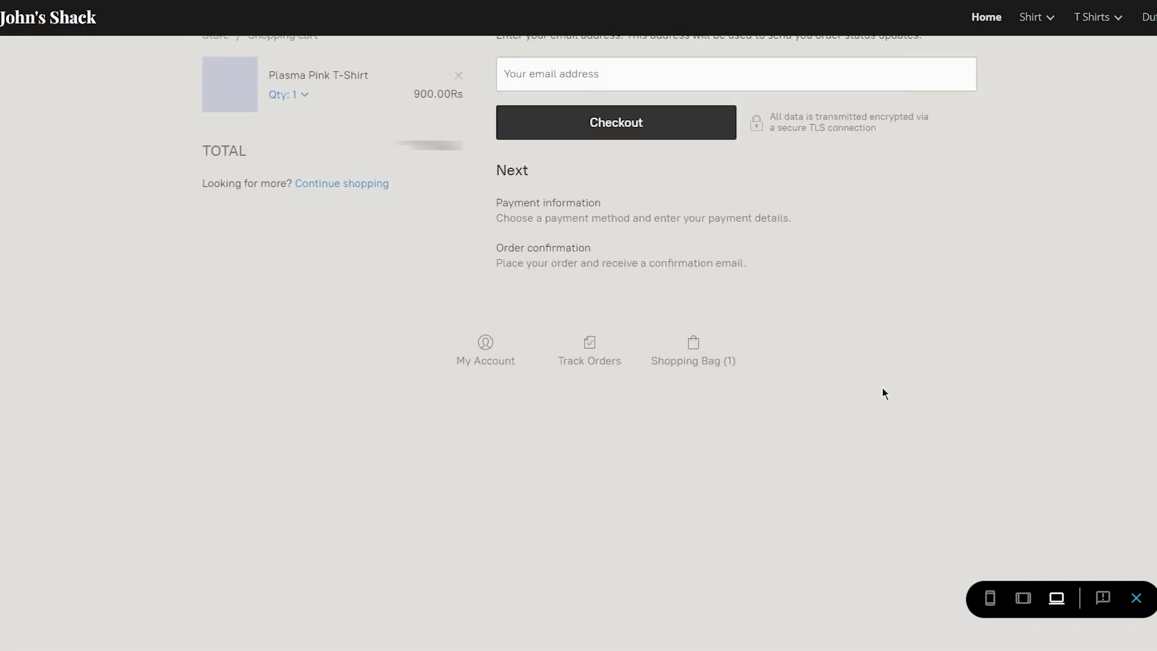
{"action": "scroll", "coordinate": [637, 175], "scroll_direction": "up", "scroll_amount": 3}
{"action": "scroll", "coordinate": [653, 411], "scroll_direction": "down", "scroll_amount": 5}
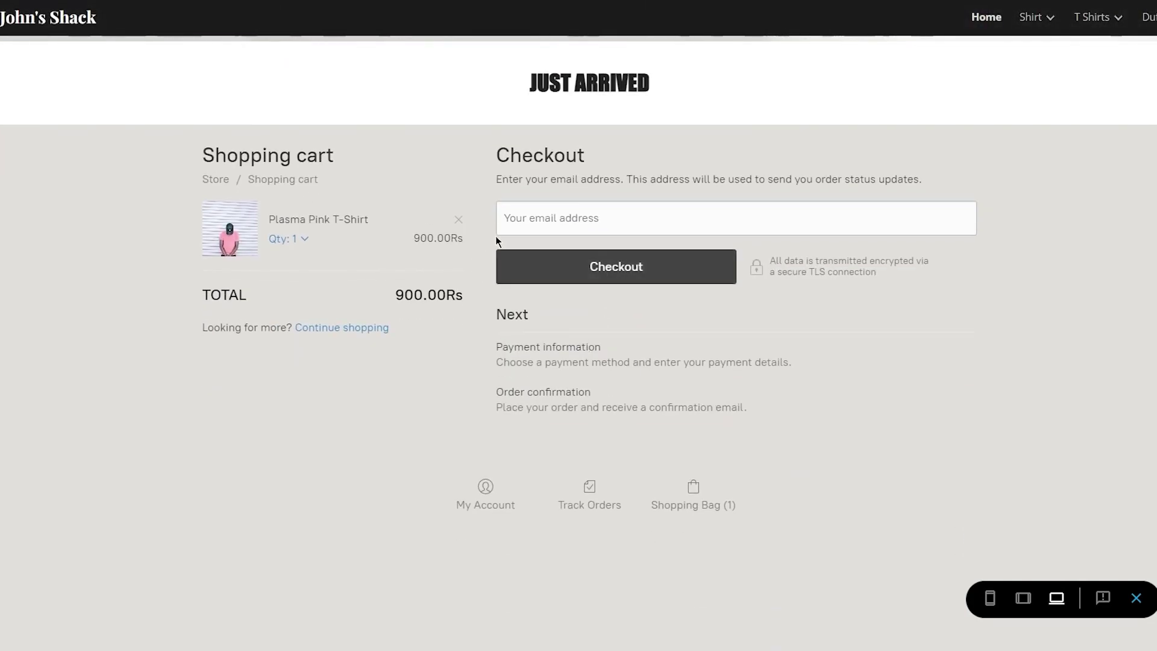
Open the store's Track Orders page to examine the account sign-in, and reload the previewed Home page.
{"action": "left_click", "coordinate": [588, 506]}
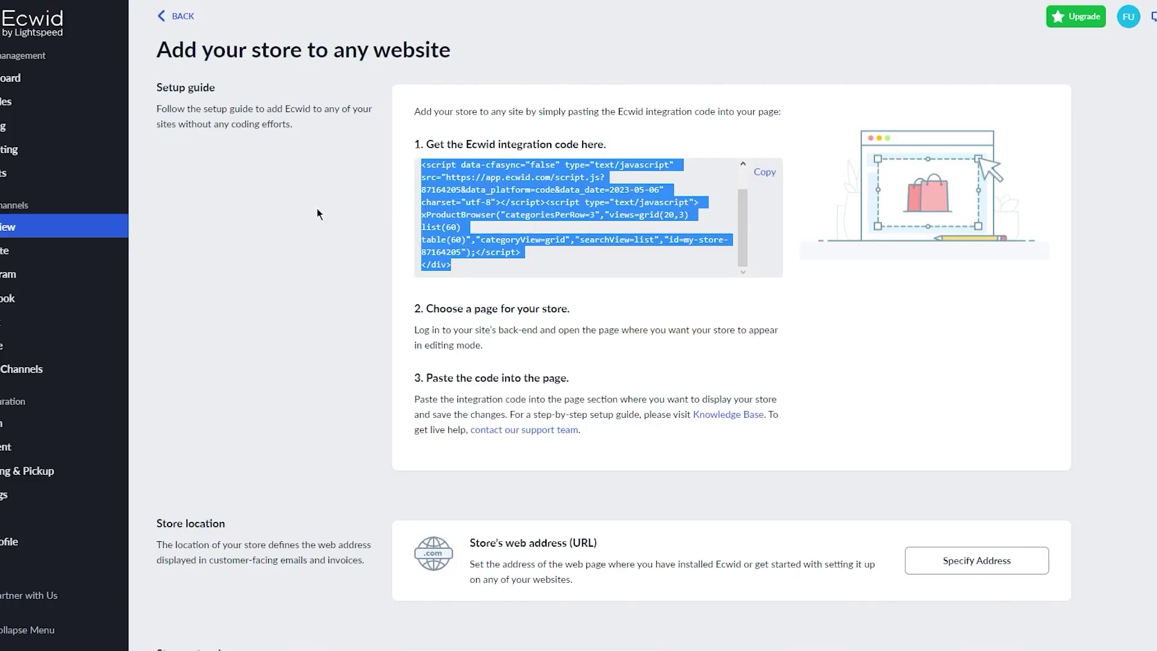
{"action": "left_click", "coordinate": [318, 212]}
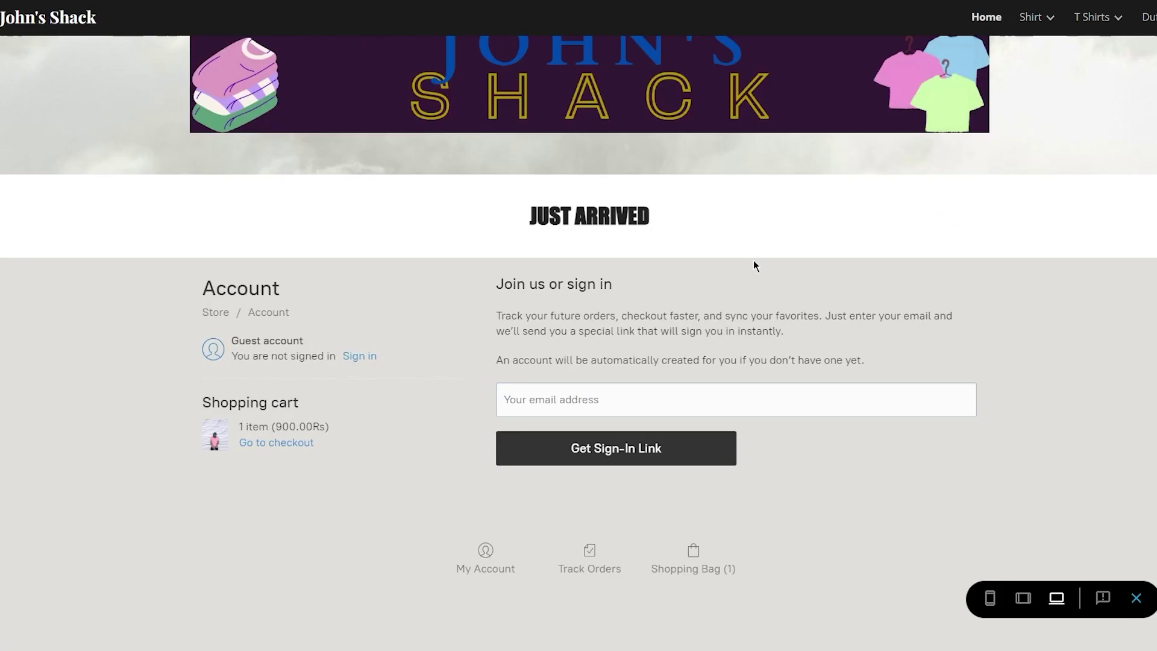
{"action": "scroll", "coordinate": [611, 255], "scroll_direction": "up", "scroll_amount": 3}
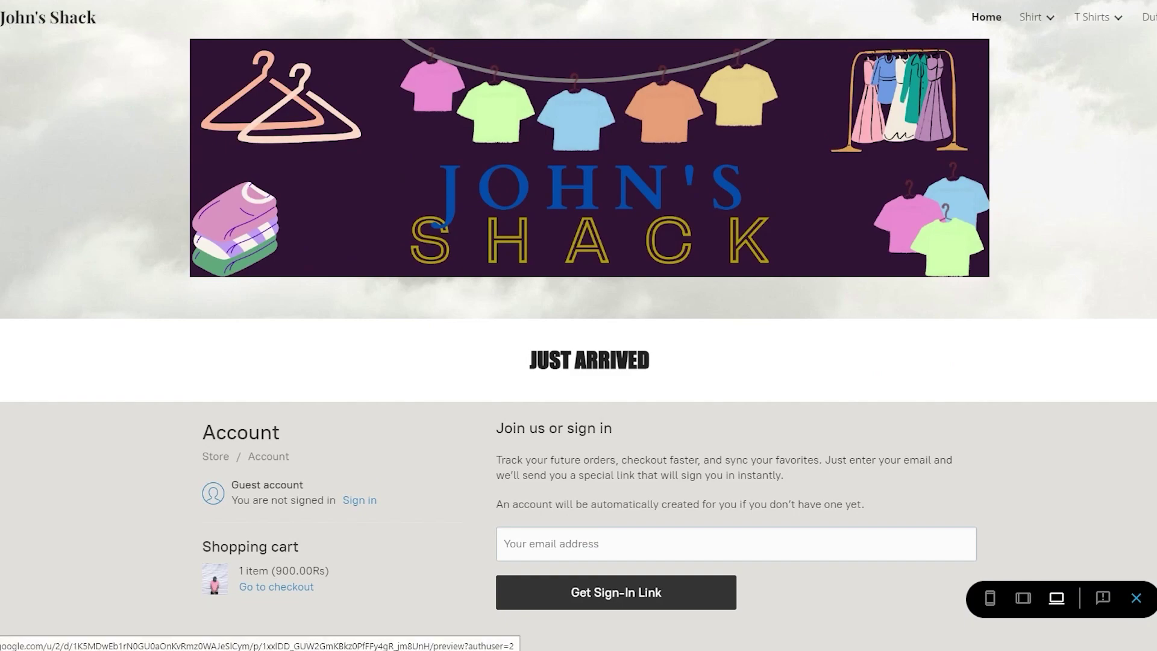
{"action": "key", "text": "F5"}
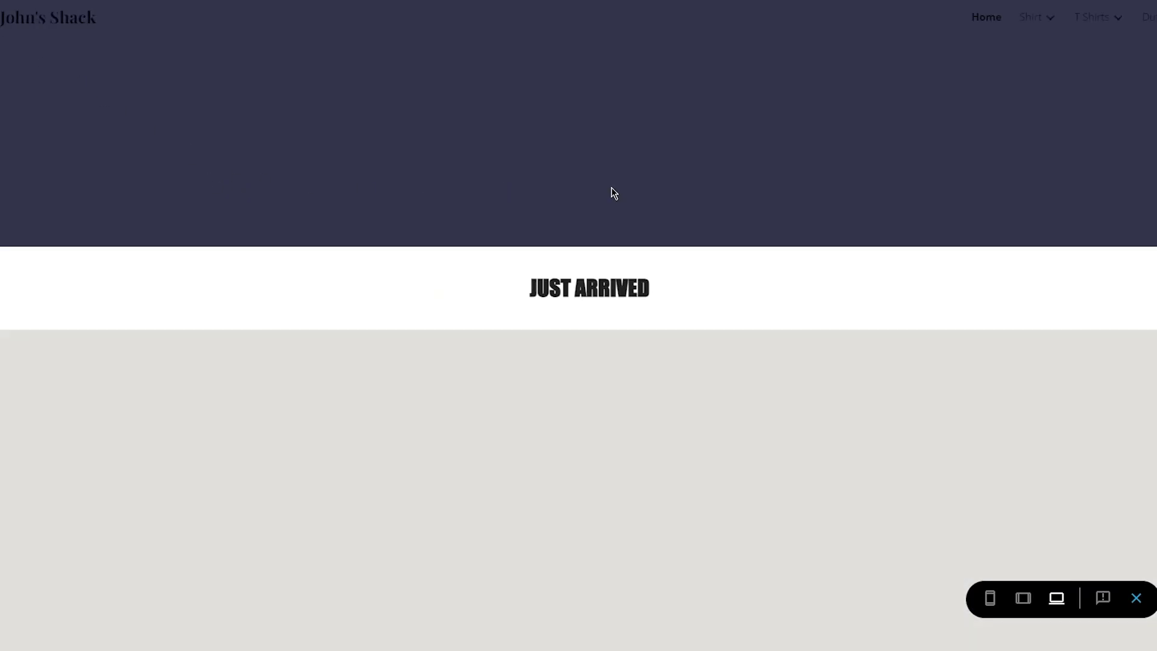
Check the reloaded Home page and exit the site preview.
{"action": "scroll", "coordinate": [609, 193], "scroll_direction": "down", "scroll_amount": 5}
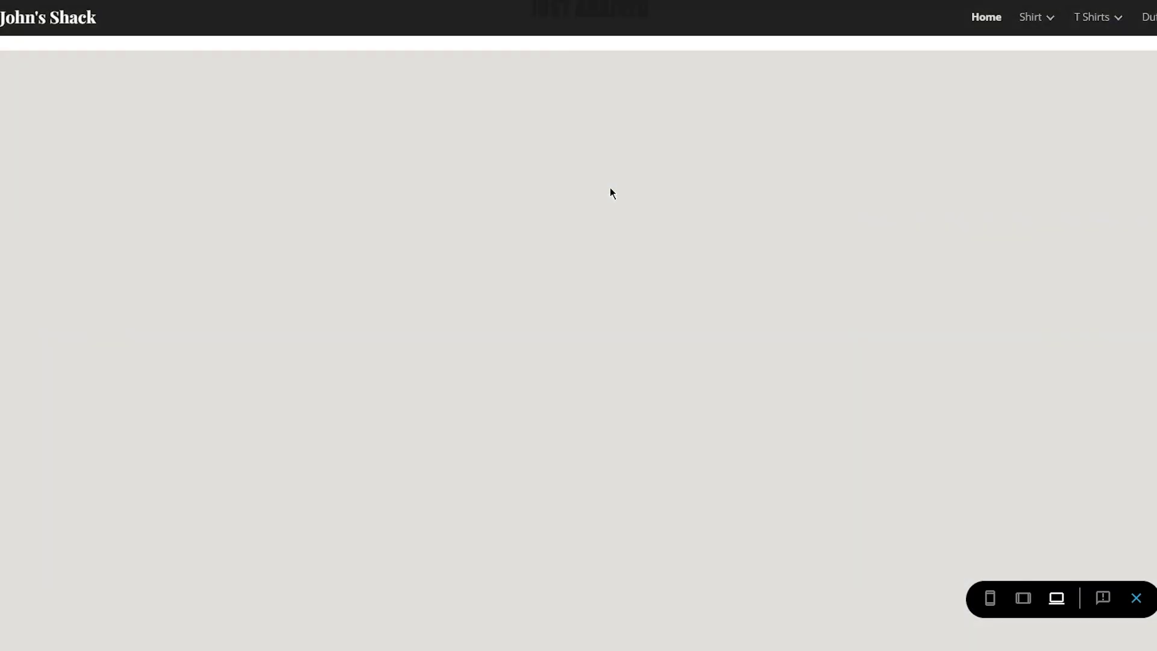
{"action": "scroll", "coordinate": [604, 194], "scroll_direction": "up", "scroll_amount": 5}
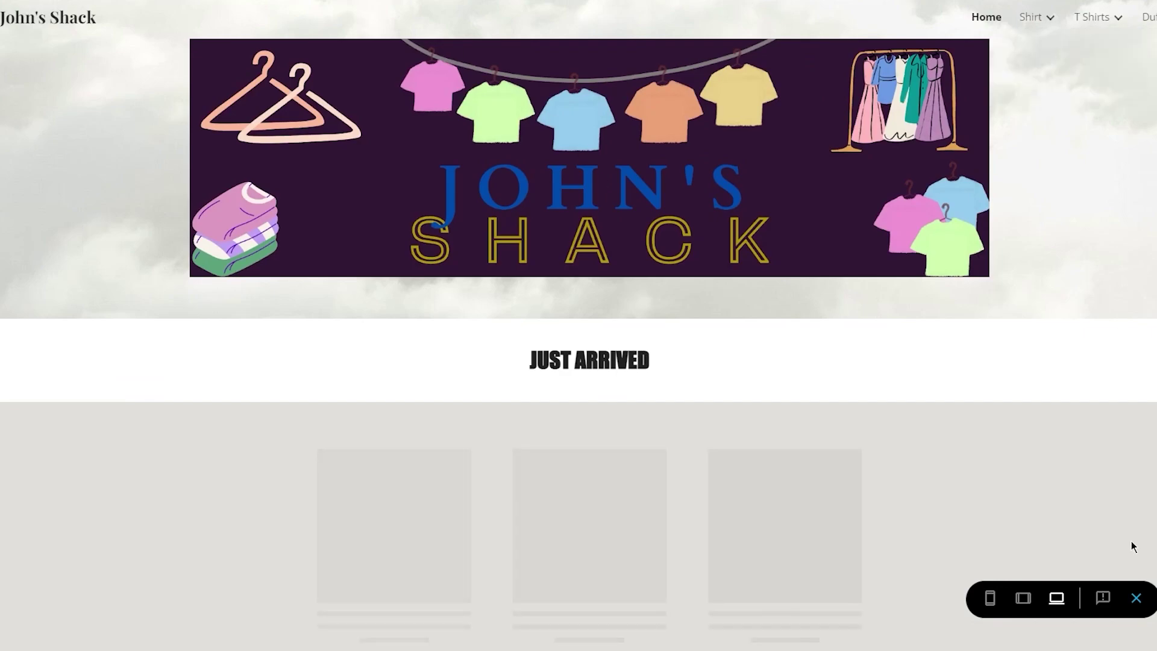
{"action": "left_click", "coordinate": [1135, 598]}
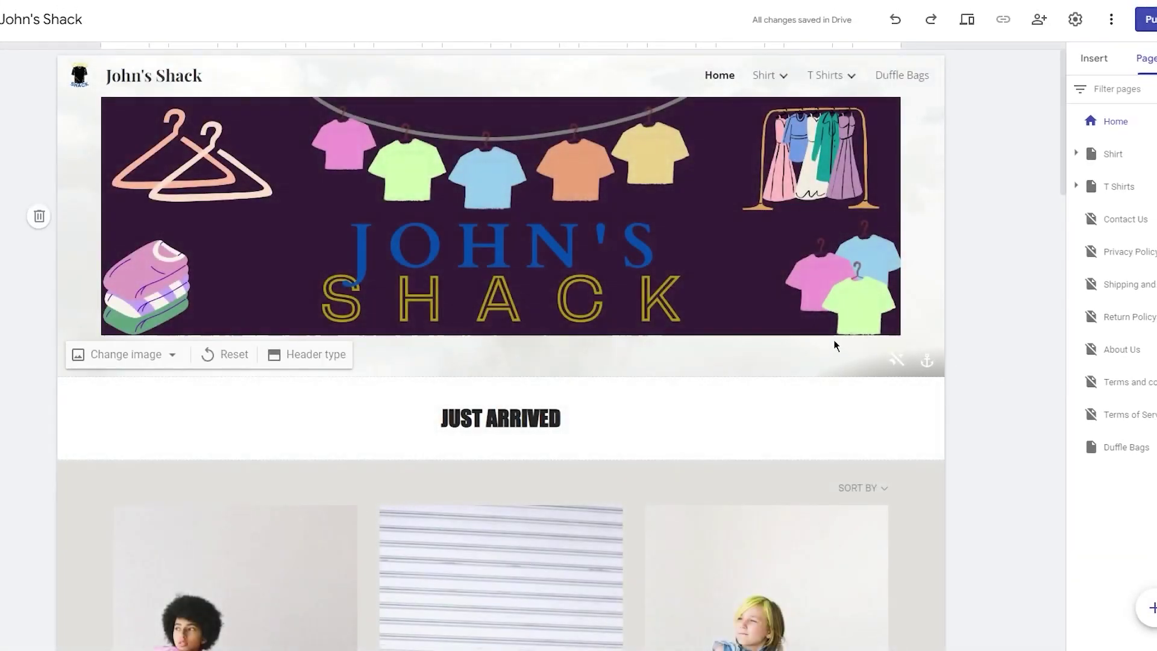
Add an empty footer below the embedded store on the Home page.
{"action": "scroll", "coordinate": [628, 333], "scroll_direction": "down", "scroll_amount": 15}
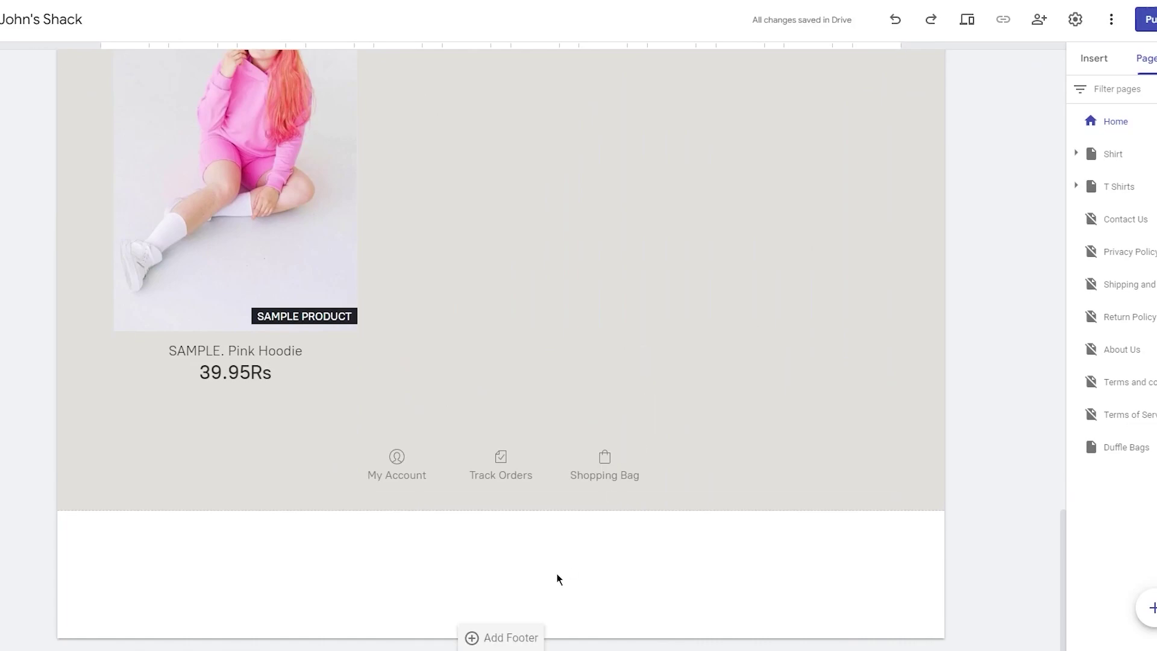
{"action": "left_click", "coordinate": [509, 637]}
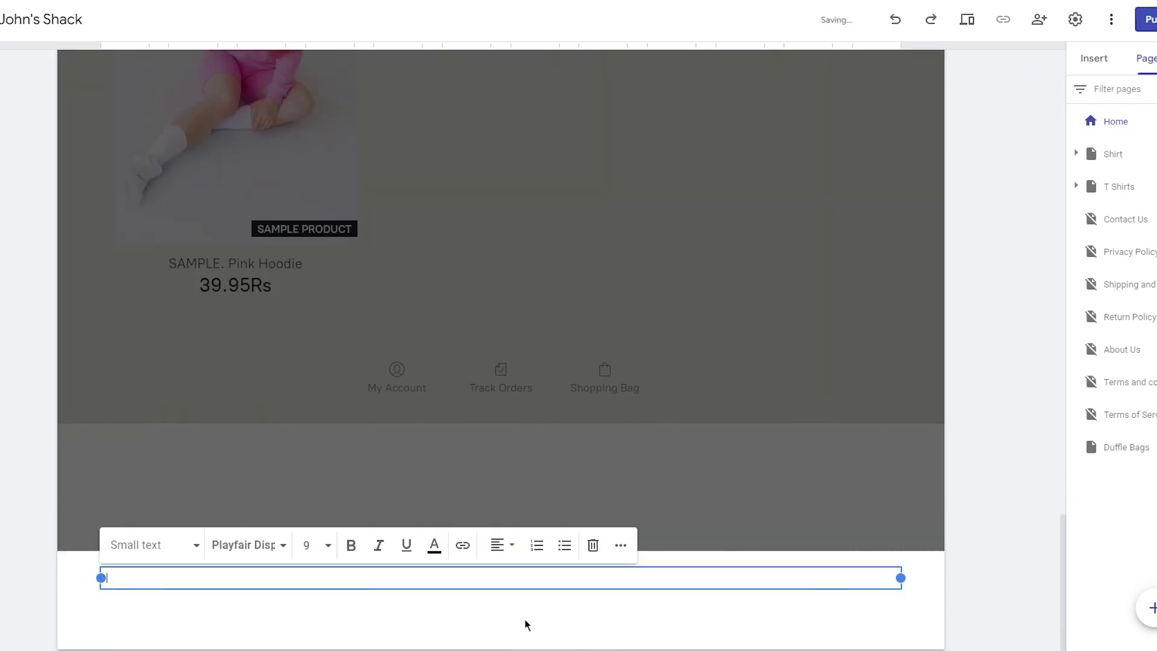
{"action": "left_click", "coordinate": [906, 572]}
{"action": "scroll", "coordinate": [993, 530], "scroll_direction": "up", "scroll_amount": 5}
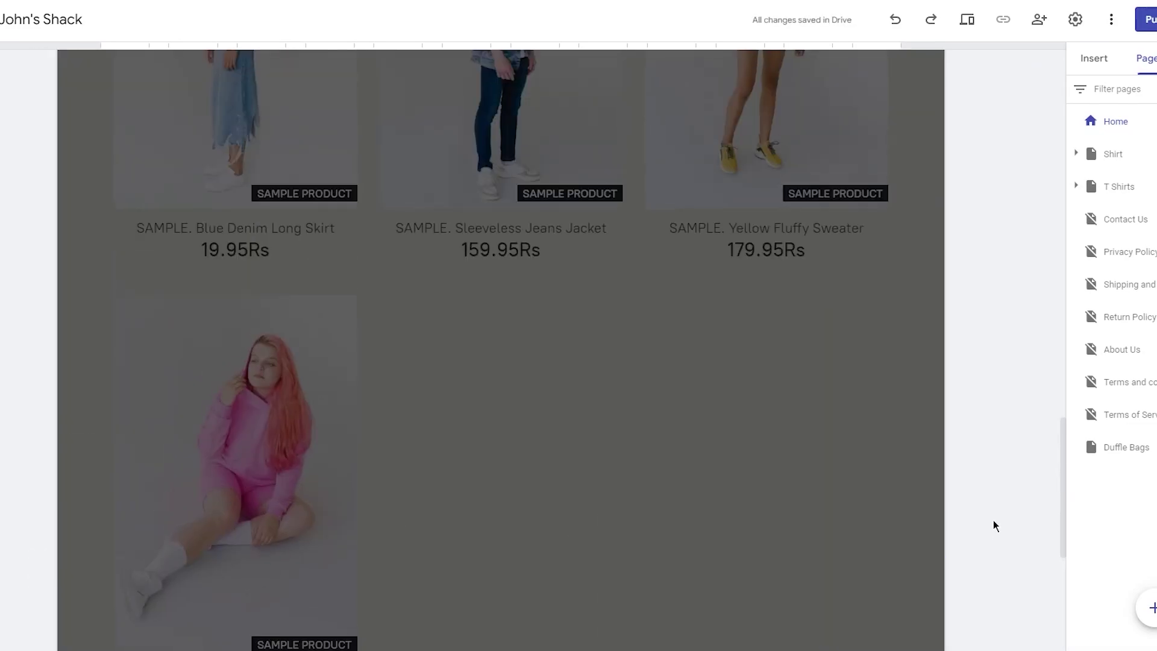
{"action": "scroll", "coordinate": [993, 519], "scroll_direction": "up", "scroll_amount": 6}
{"action": "scroll", "coordinate": [1014, 524], "scroll_direction": "up", "scroll_amount": 5}
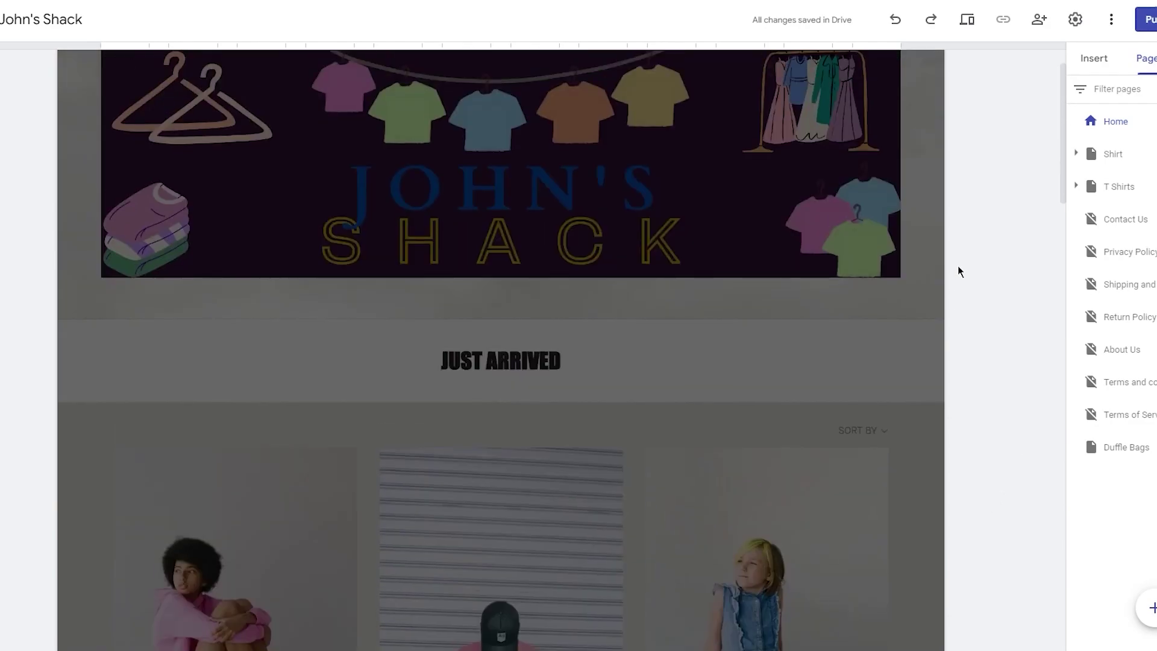
Look through the embedded product grid on the Home page in the editor.
{"action": "scroll", "coordinate": [473, 271], "scroll_direction": "down", "scroll_amount": 10}
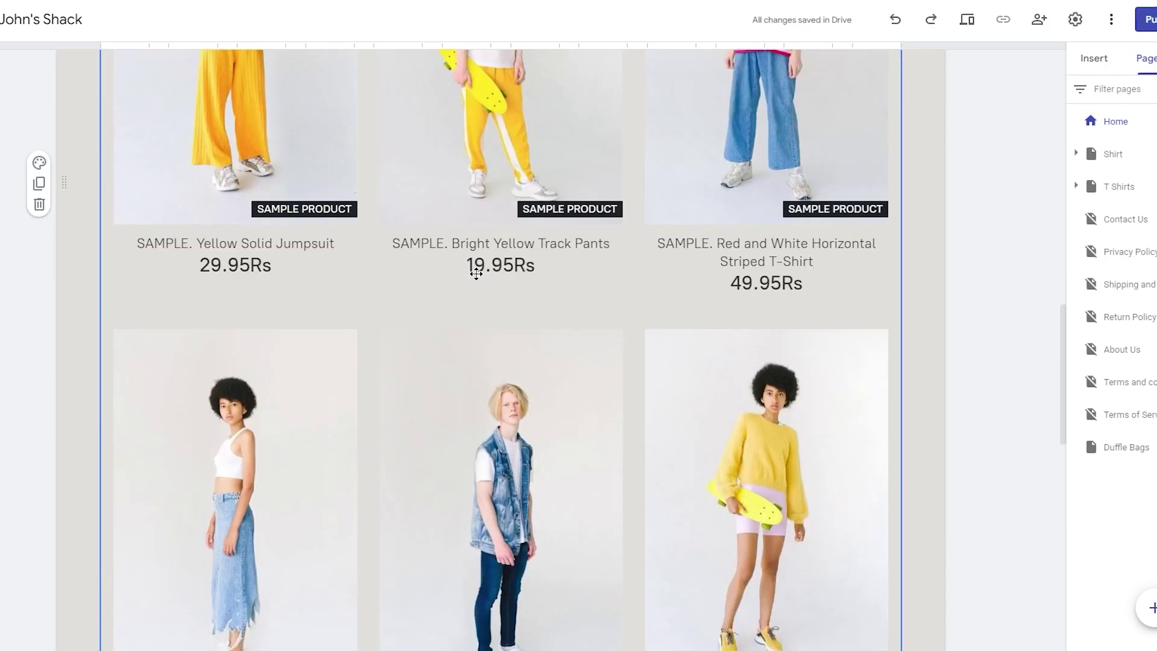
{"action": "scroll", "coordinate": [477, 274], "scroll_direction": "down", "scroll_amount": 10}
{"action": "scroll", "coordinate": [482, 274], "scroll_direction": "down", "scroll_amount": 4}
{"action": "scroll", "coordinate": [482, 274], "scroll_direction": "up", "scroll_amount": 20}
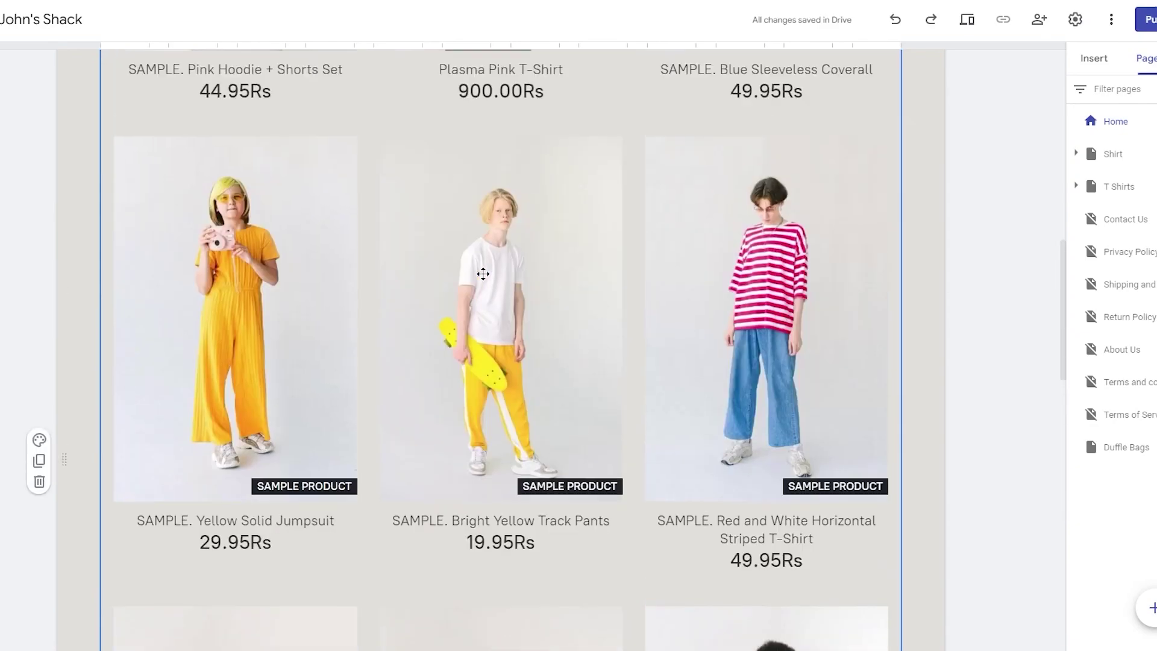
{"action": "left_click", "coordinate": [898, 364]}
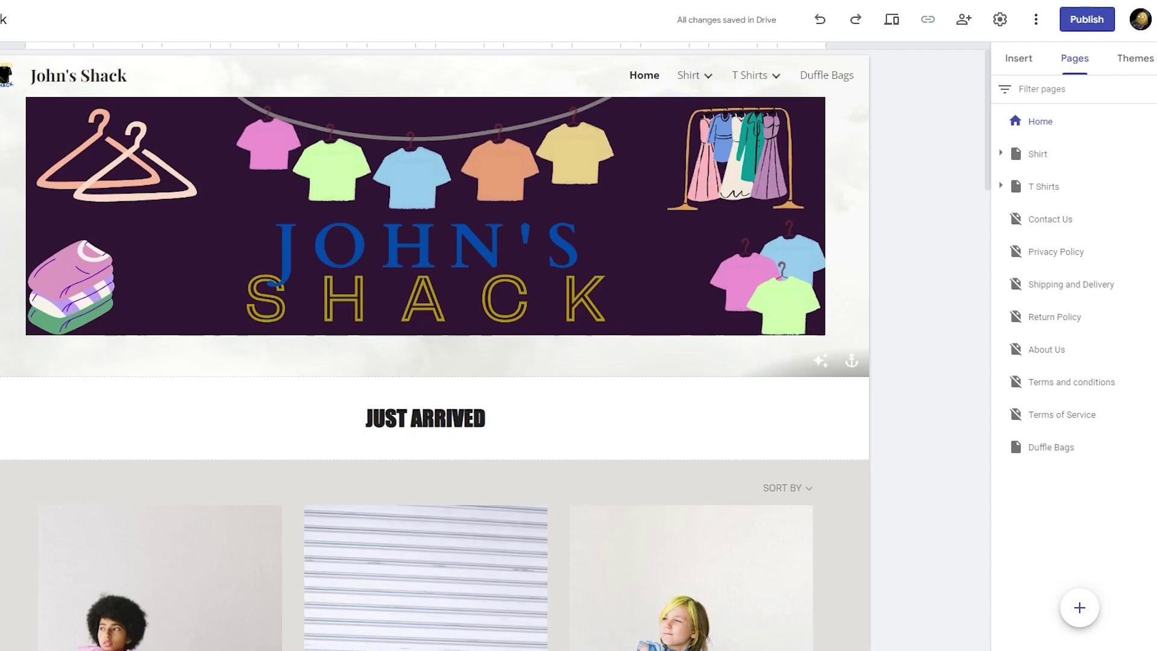
Expand the Shirt and T Shirts pages in the page list and review their subpages and the Home page.
{"action": "left_click", "coordinate": [1000, 155]}
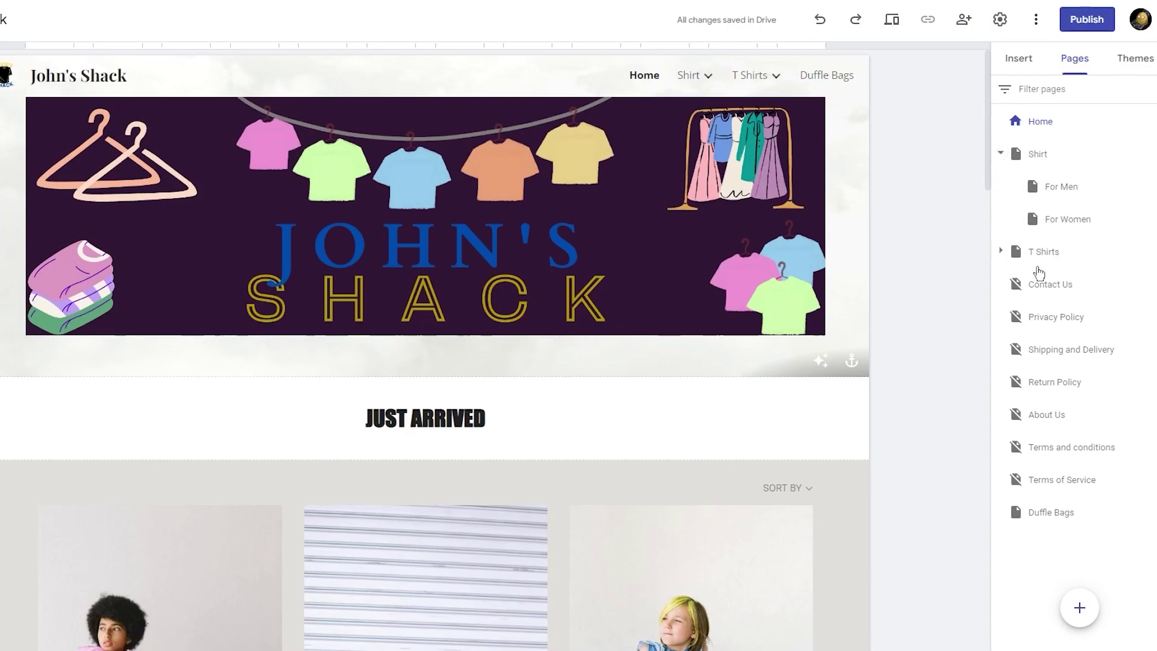
{"action": "left_click", "coordinate": [999, 252]}
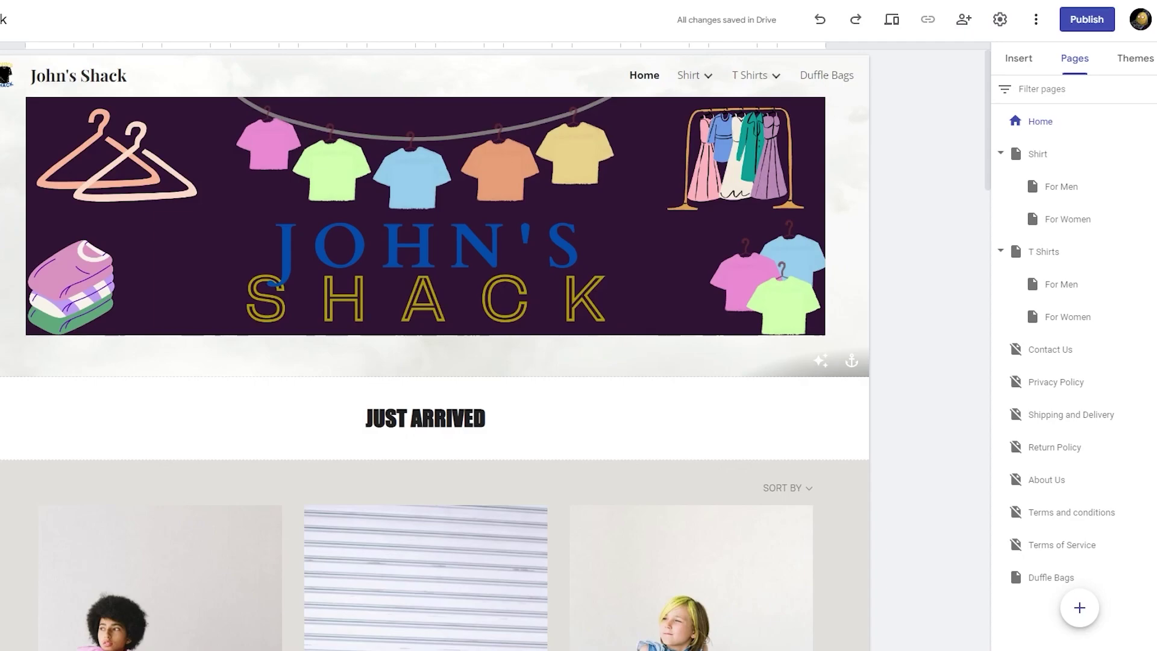
{"action": "scroll", "coordinate": [370, 237], "scroll_direction": "down", "scroll_amount": 8}
{"action": "scroll", "coordinate": [74, 234], "scroll_direction": "down", "scroll_amount": 5}
{"action": "scroll", "coordinate": [74, 234], "scroll_direction": "up", "scroll_amount": 15}
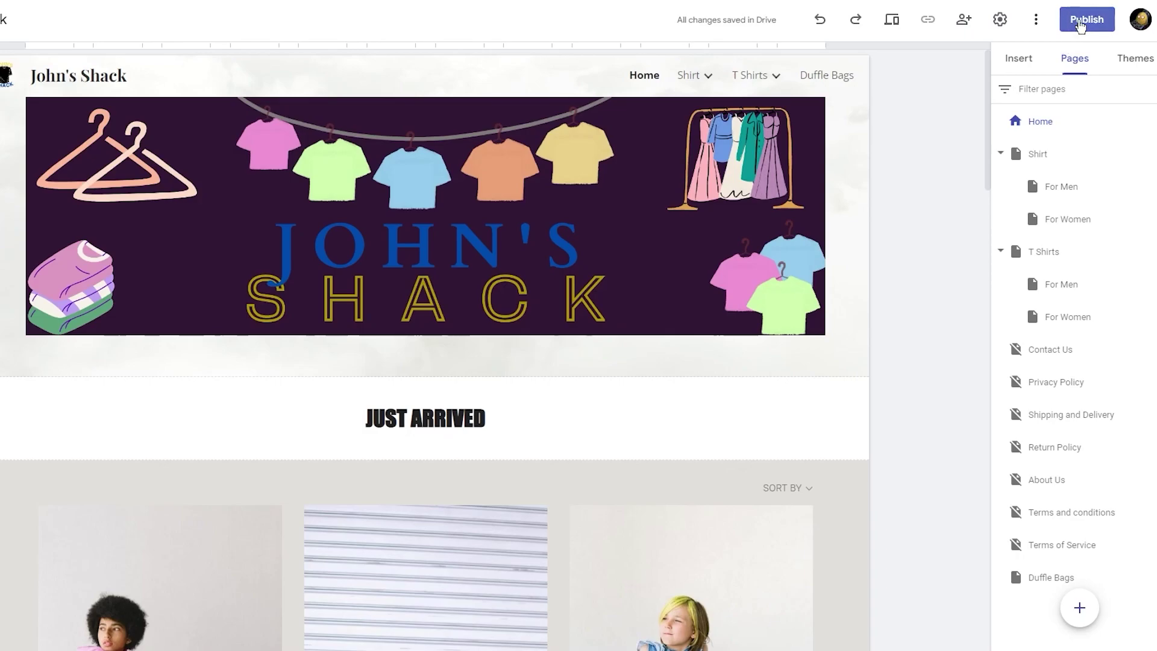
Open the site's publishing options and examine the web address and the custom domain description.
{"action": "left_click", "coordinate": [1080, 21]}
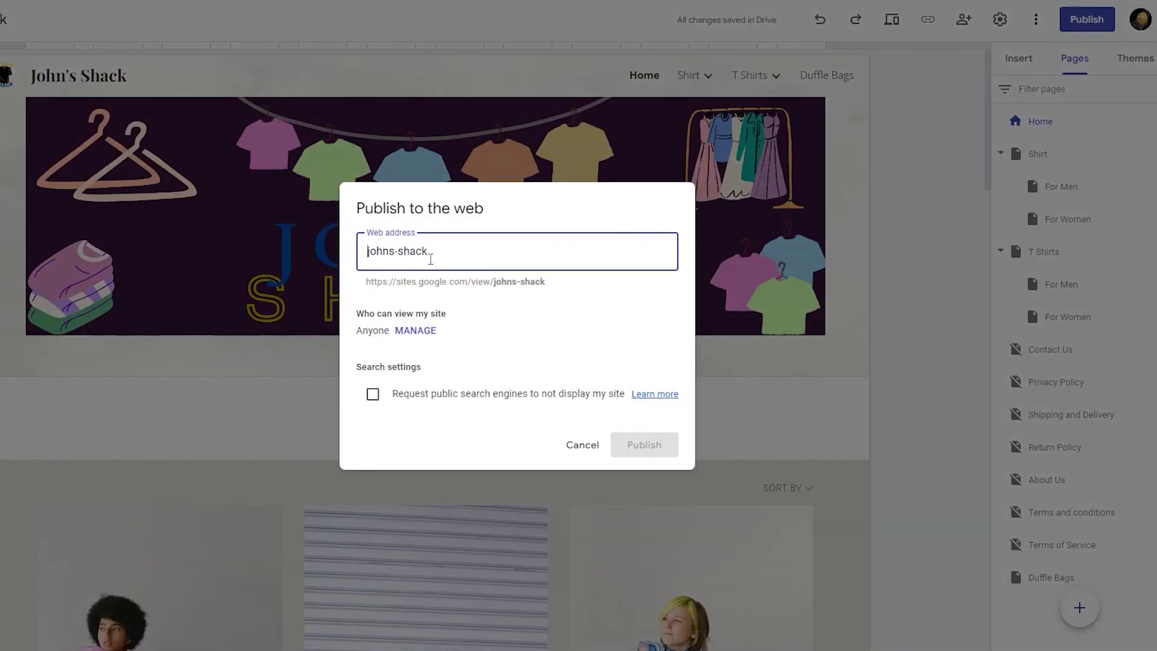
{"action": "left_click_drag", "start_coordinate": [450, 247], "coordinate": [746, 209]}
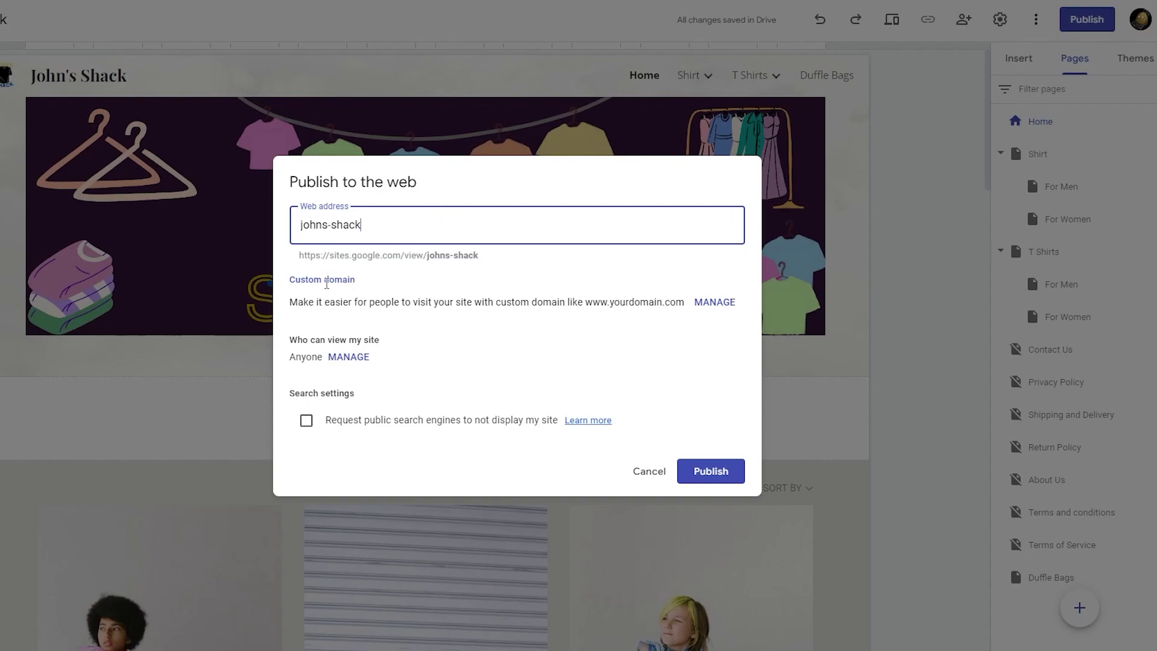
{"action": "left_click_drag", "start_coordinate": [290, 282], "coordinate": [356, 281]}
{"action": "left_click", "coordinate": [387, 279]}
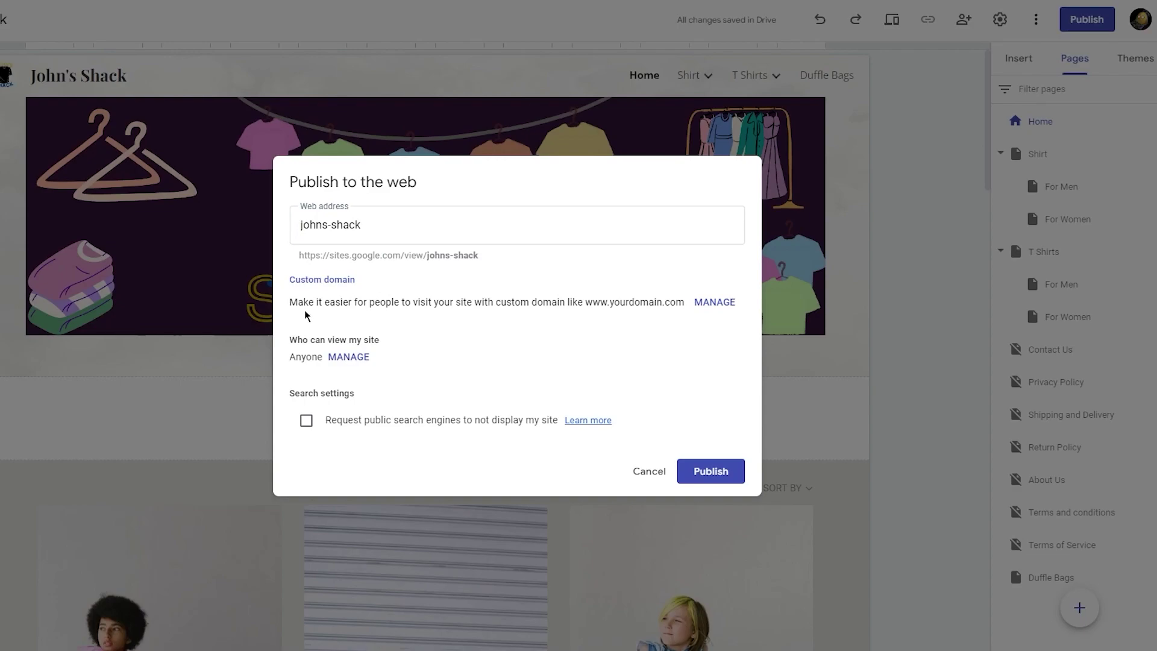
{"action": "left_click_drag", "start_coordinate": [288, 302], "coordinate": [693, 310]}
{"action": "left_click", "coordinate": [692, 344]}
Review the site's Custom domains and Analytics settings, and return to the publishing options.
{"action": "left_click", "coordinate": [712, 295]}
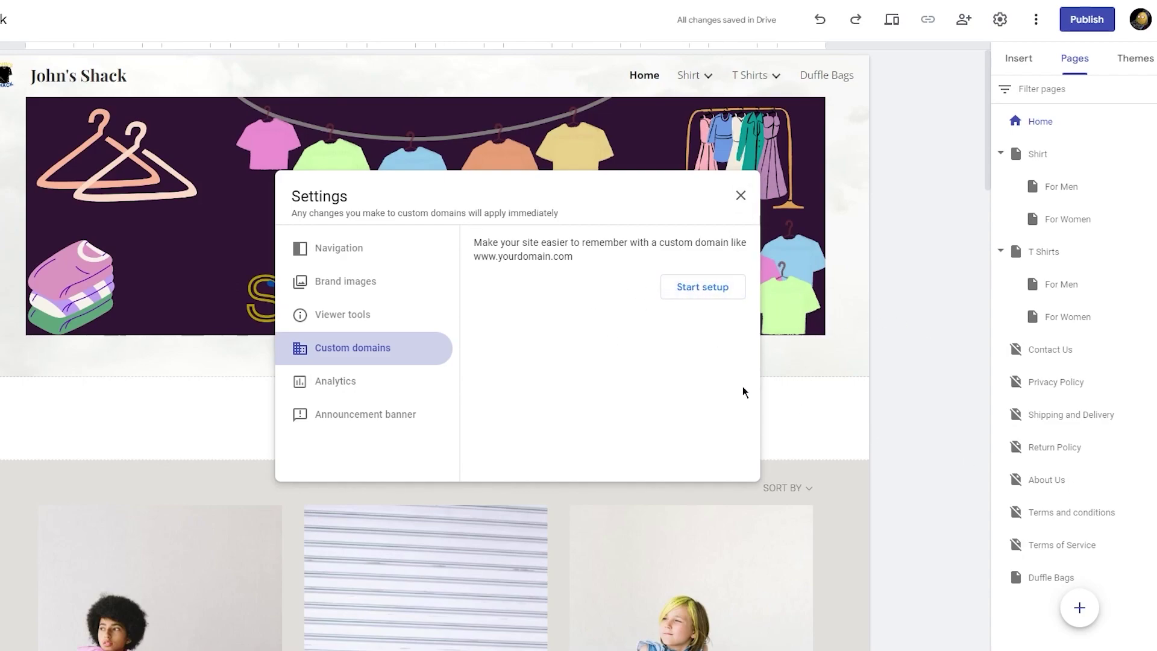
{"action": "left_click", "coordinate": [355, 386]}
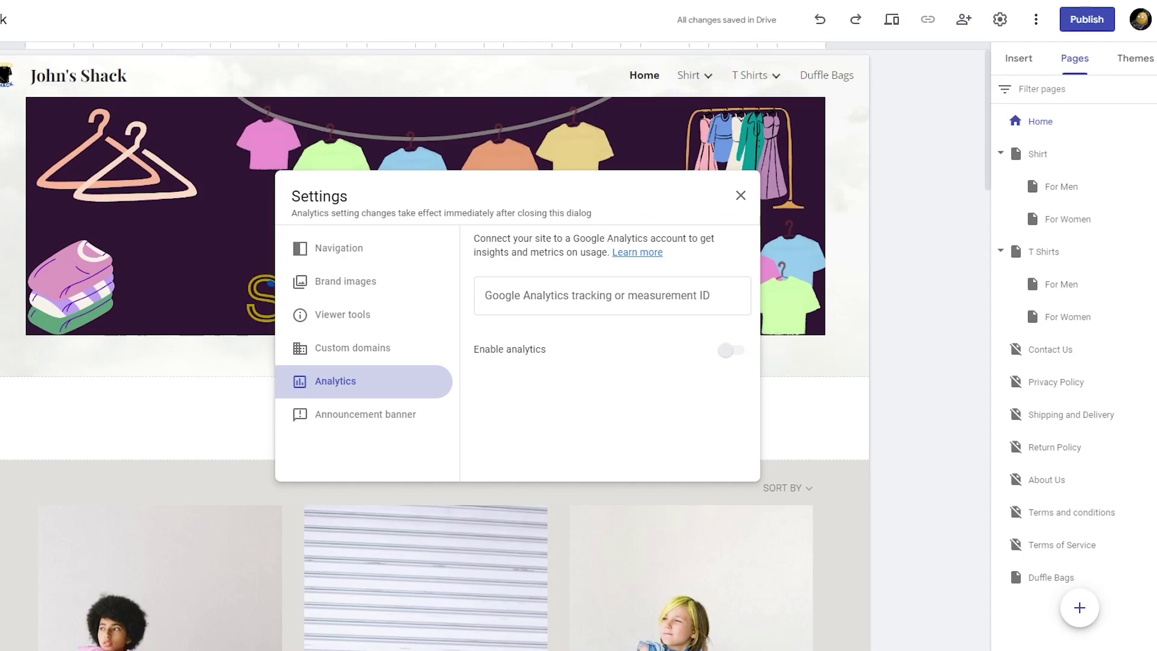
{"action": "left_click", "coordinate": [1010, 385]}
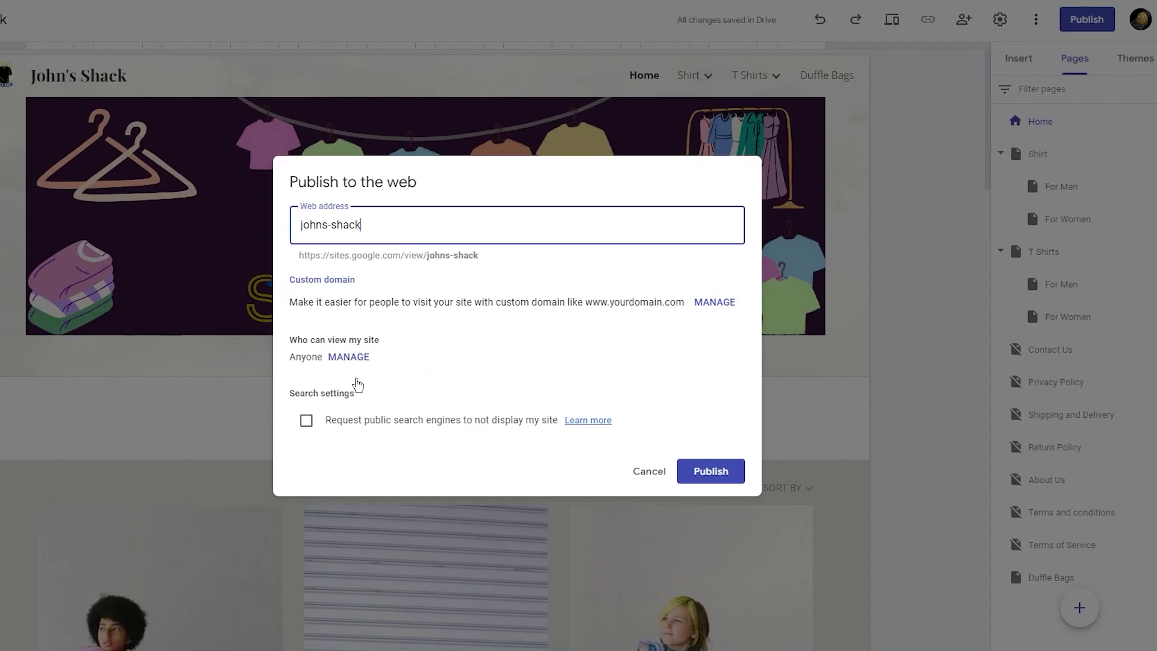
Publish the site under the web address johns-shack and open the live site.
{"action": "left_click", "coordinate": [713, 469]}
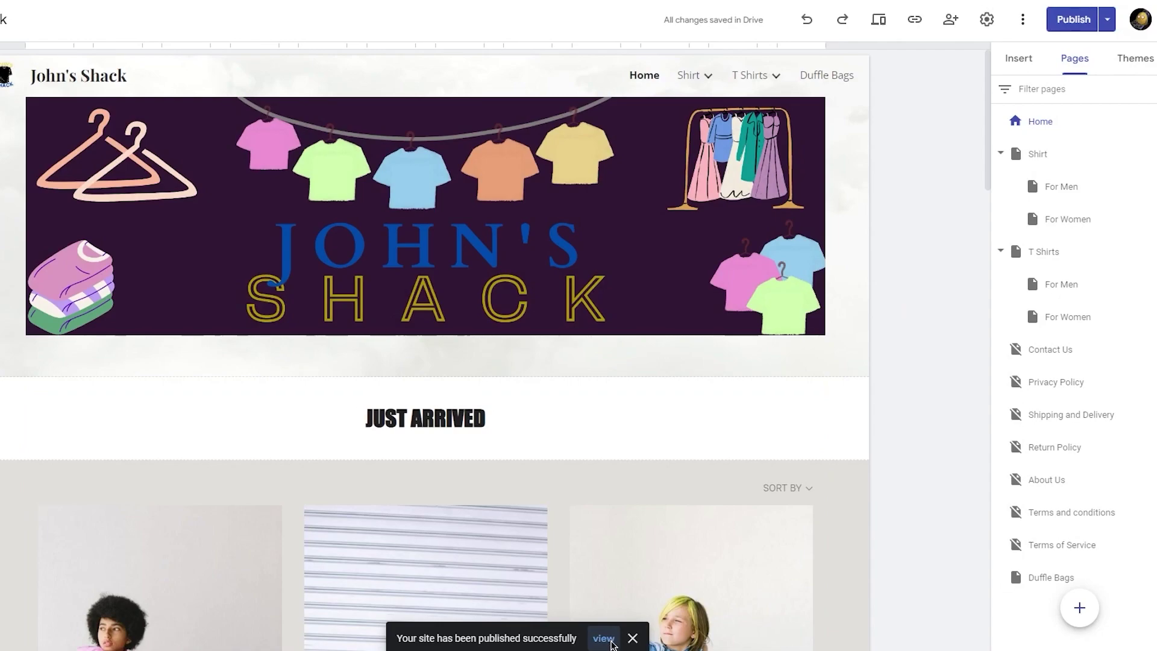
{"action": "left_click", "coordinate": [610, 641]}
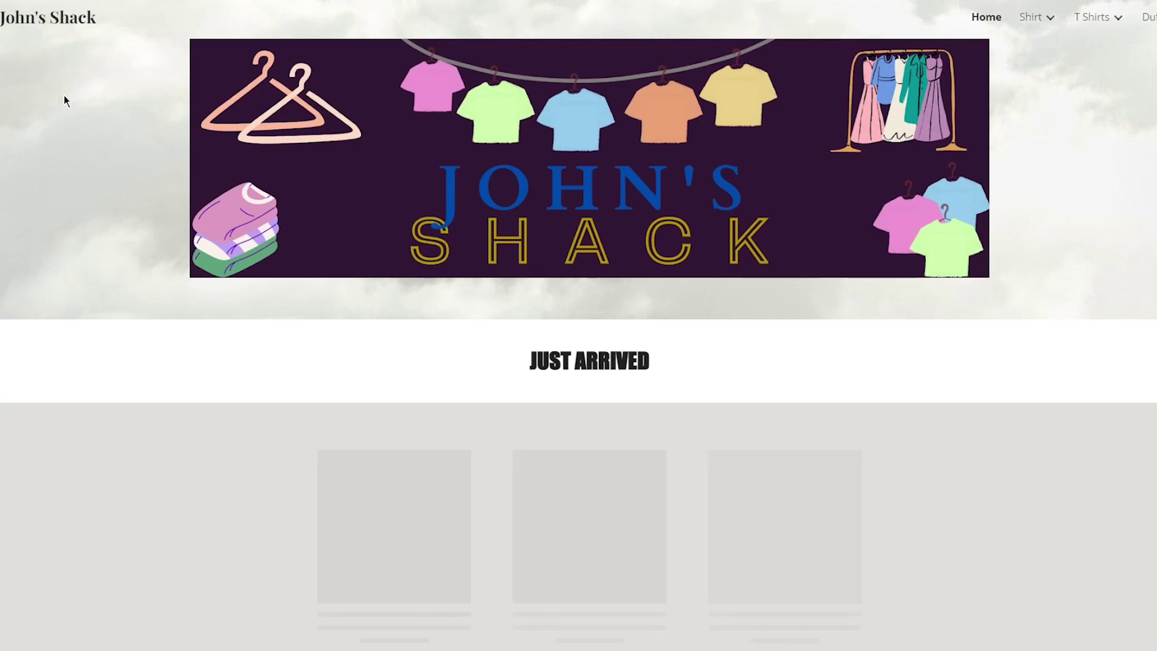
{"action": "scroll", "coordinate": [285, 283], "scroll_direction": "down", "scroll_amount": 3}
{"action": "scroll", "coordinate": [285, 283], "scroll_direction": "up", "scroll_amount": 3}
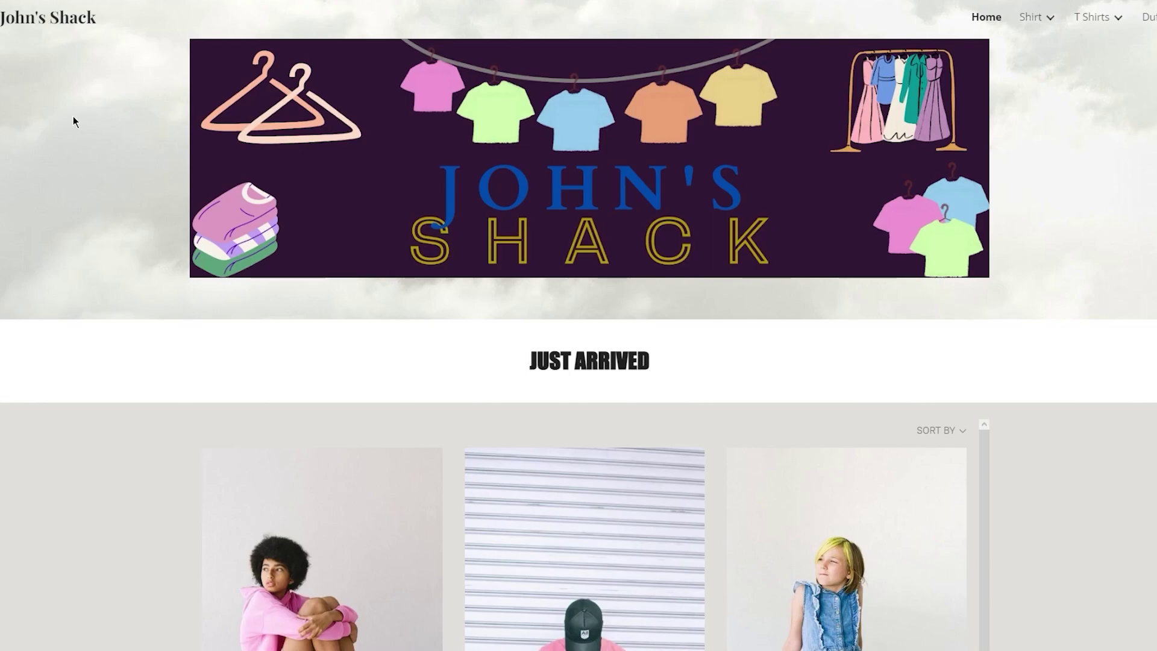
Look through the full product grid and the store's account links on the published Home page.
{"action": "scroll", "coordinate": [341, 196], "scroll_direction": "down", "scroll_amount": 15}
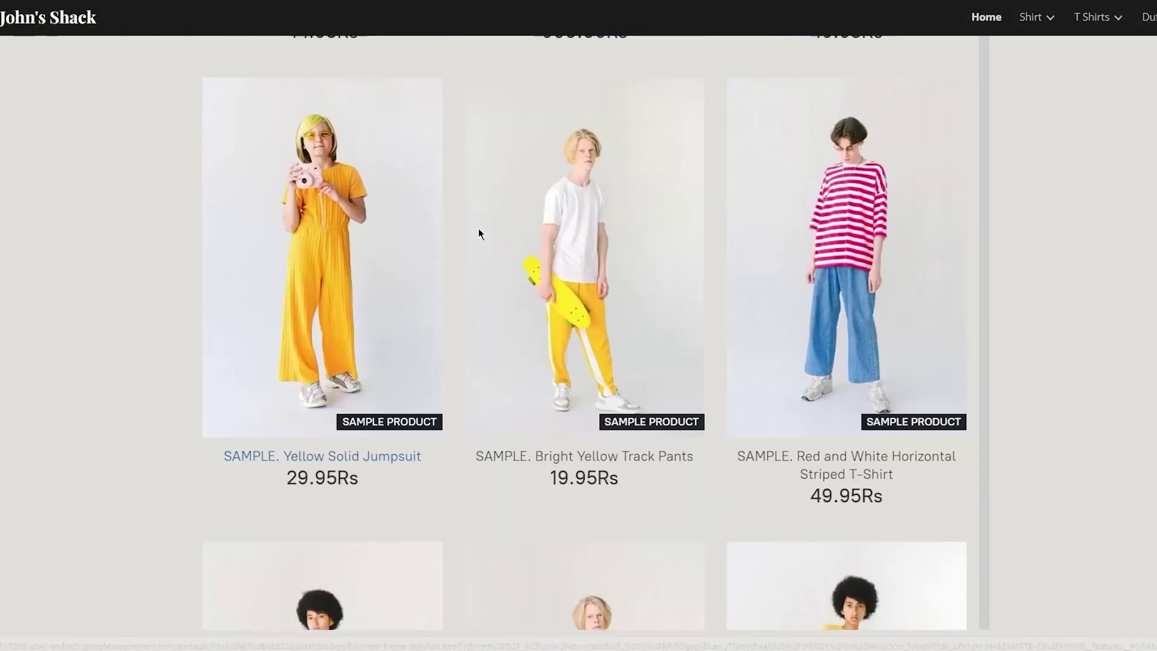
{"action": "scroll", "coordinate": [271, 320], "scroll_direction": "down", "scroll_amount": 15}
{"action": "scroll", "coordinate": [609, 331], "scroll_direction": "up", "scroll_amount": 13}
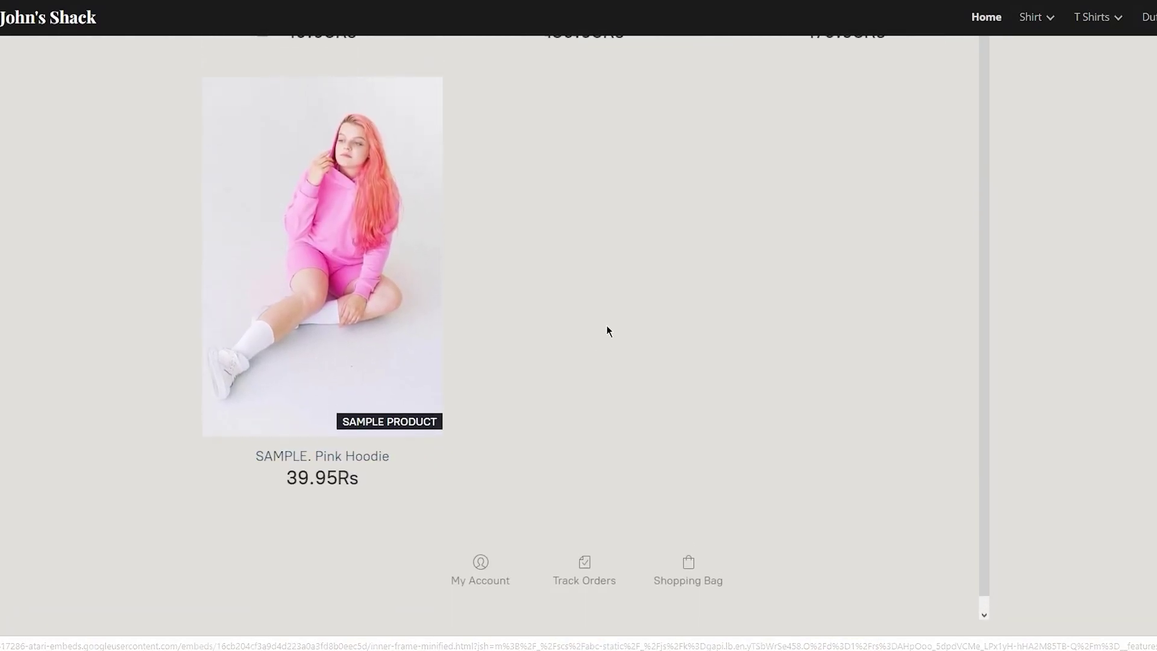
{"action": "scroll", "coordinate": [648, 328], "scroll_direction": "up", "scroll_amount": 15}
{"action": "scroll", "coordinate": [739, 361], "scroll_direction": "down", "scroll_amount": 15}
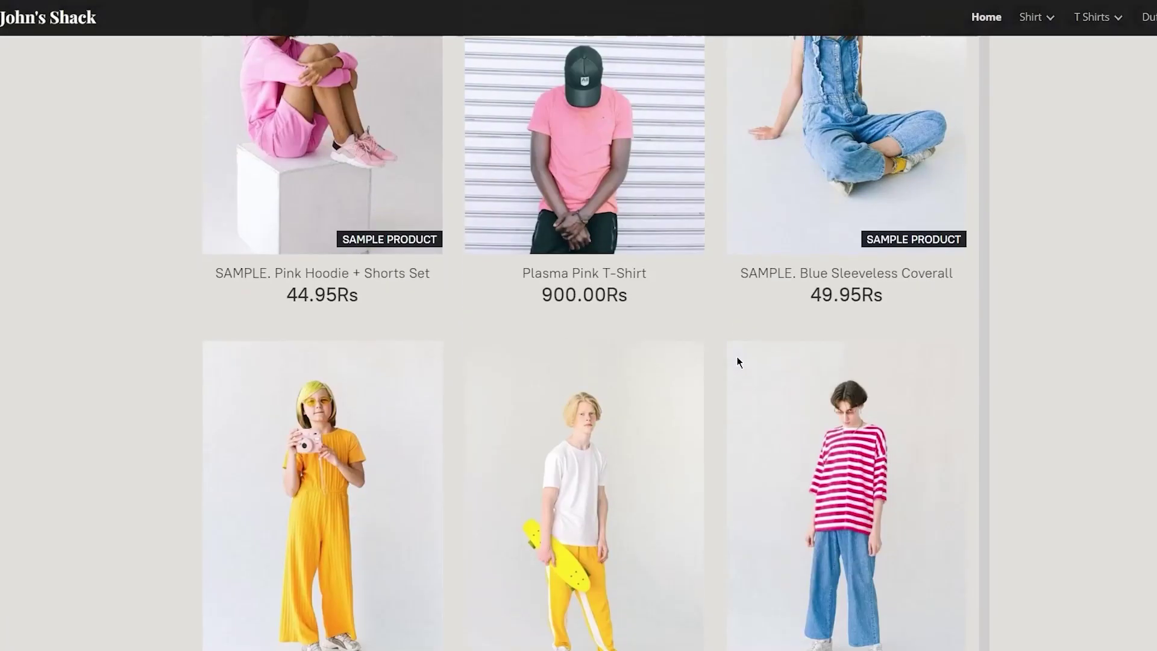
{"action": "scroll", "coordinate": [700, 345], "scroll_direction": "up", "scroll_amount": 15}
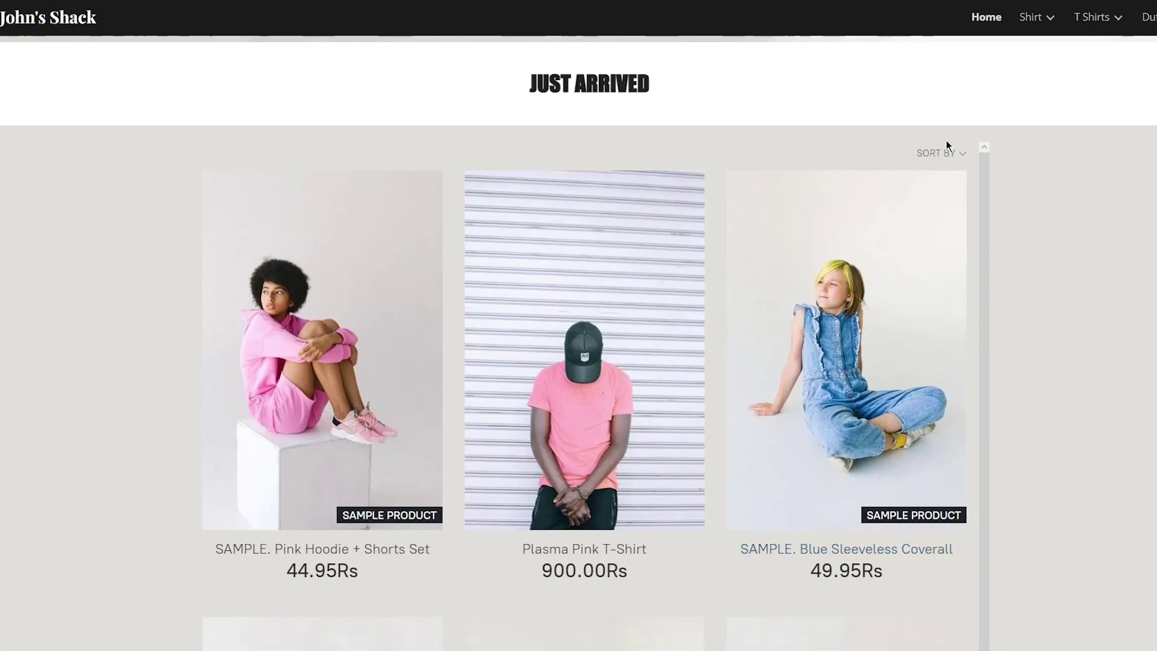
Sort the published store's products by Price: High to Low and look over the reordered grid.
{"action": "left_click", "coordinate": [943, 152]}
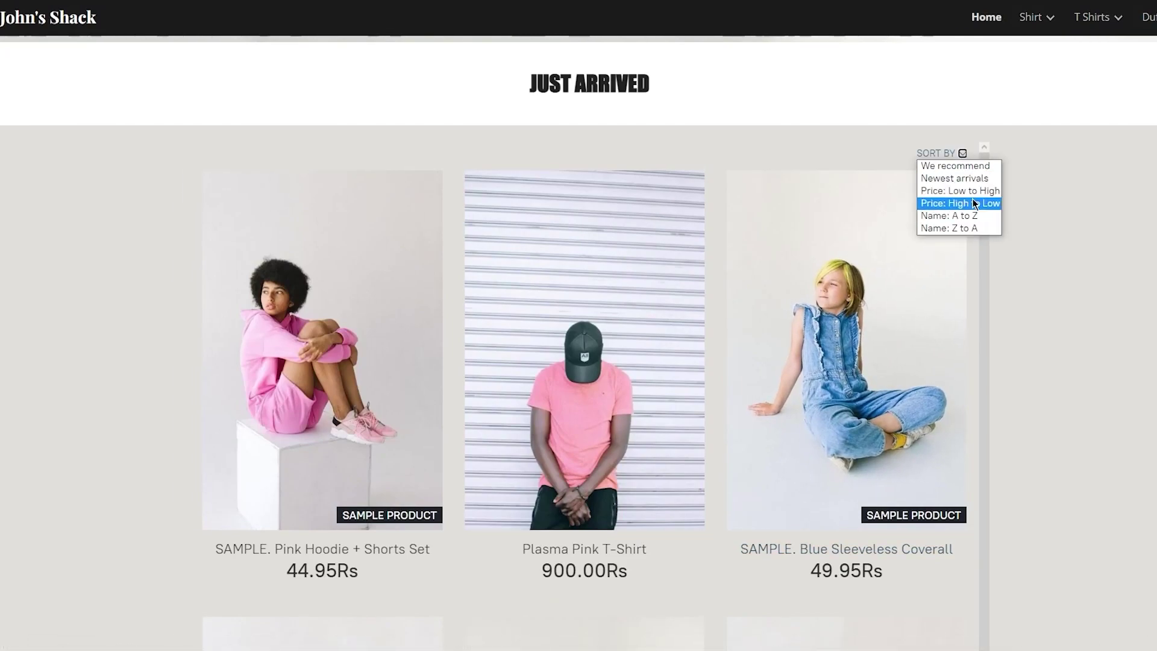
{"action": "left_click", "coordinate": [1057, 254]}
{"action": "scroll", "coordinate": [1033, 246], "scroll_direction": "down", "scroll_amount": 3}
{"action": "scroll", "coordinate": [397, 293], "scroll_direction": "down", "scroll_amount": 5}
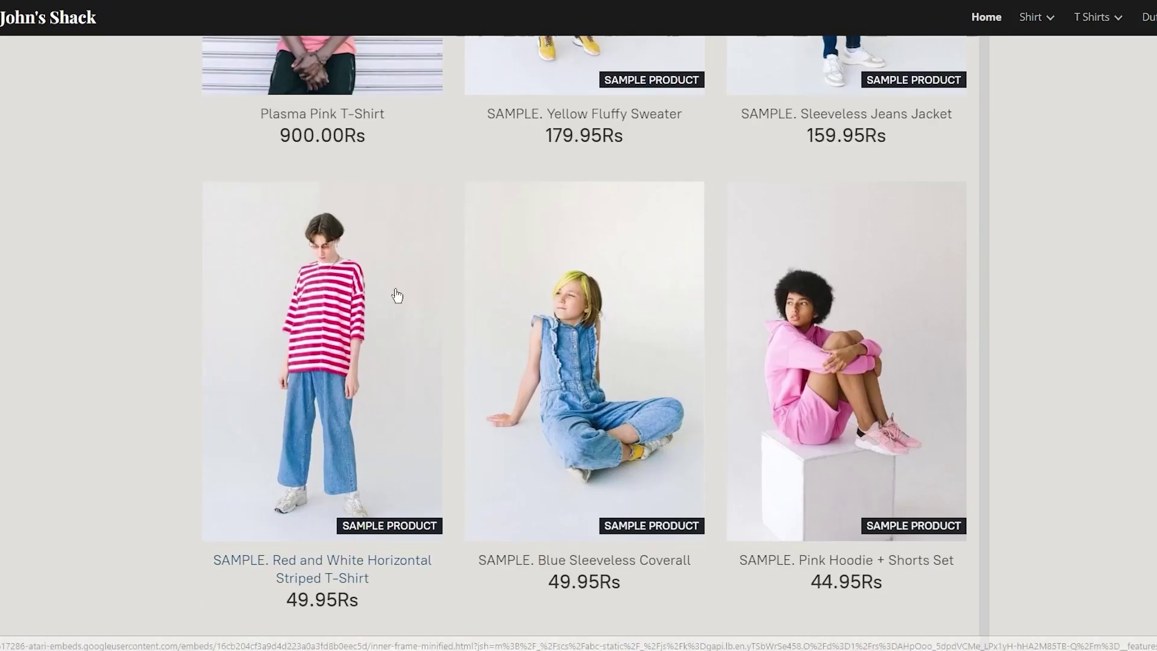
{"action": "scroll", "coordinate": [409, 288], "scroll_direction": "up", "scroll_amount": 5}
{"action": "scroll", "coordinate": [431, 286], "scroll_direction": "up", "scroll_amount": 6}
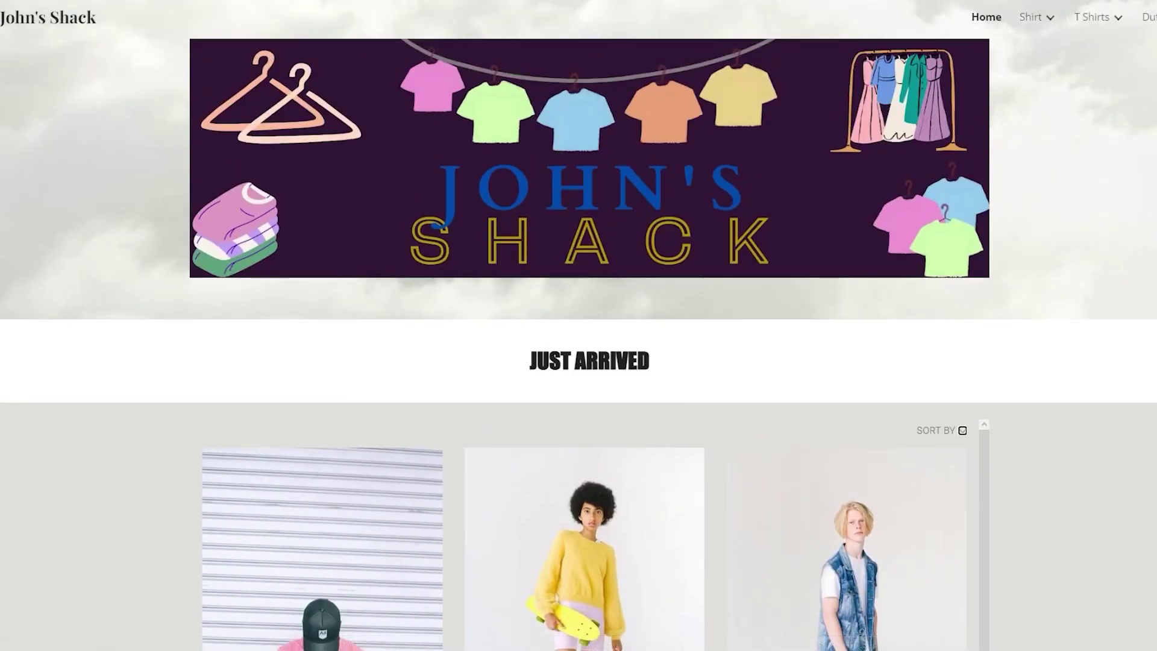